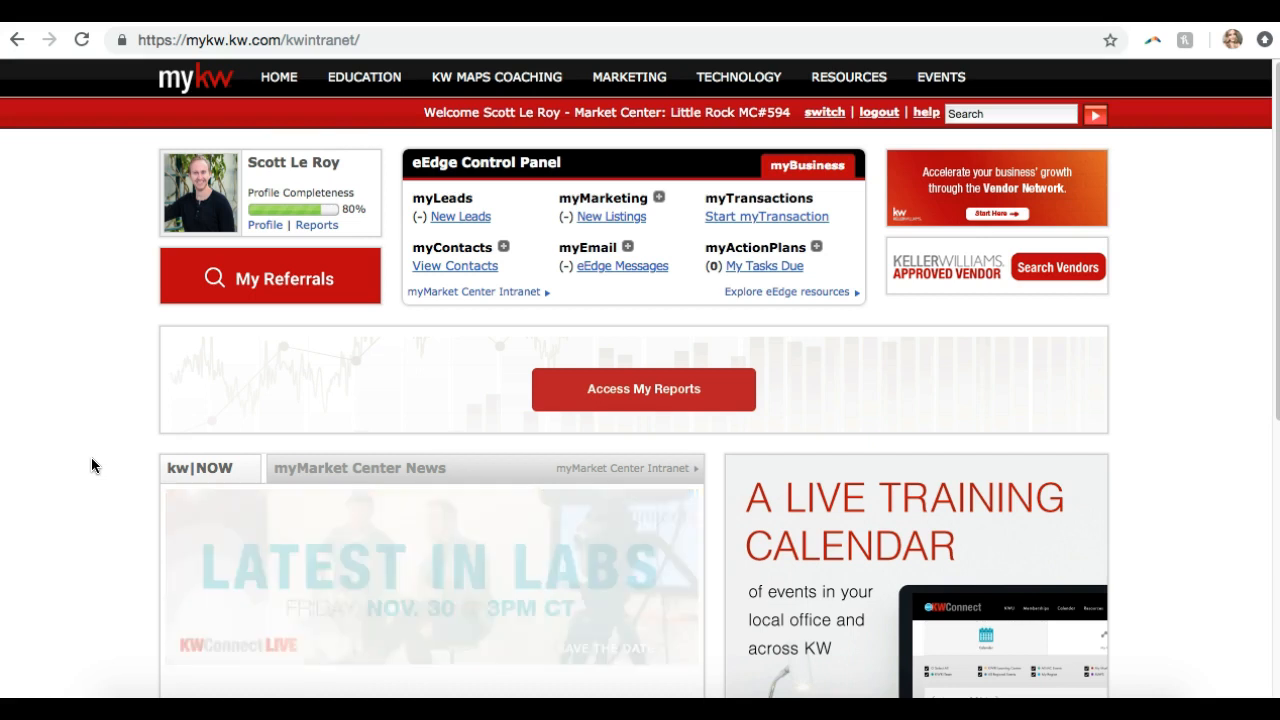
Expand myMarketing in the eEdge Control Panel and go to Create Marketing Materials
left_click(91, 458)
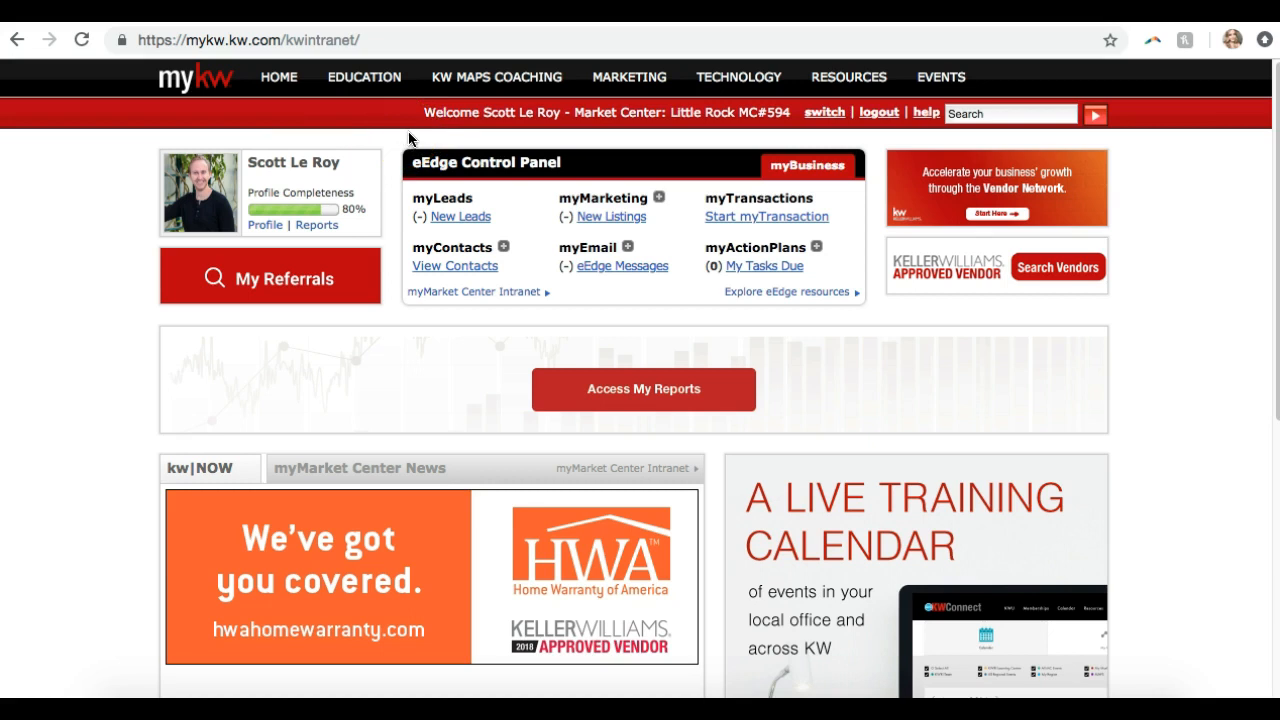
left_click(661, 199)
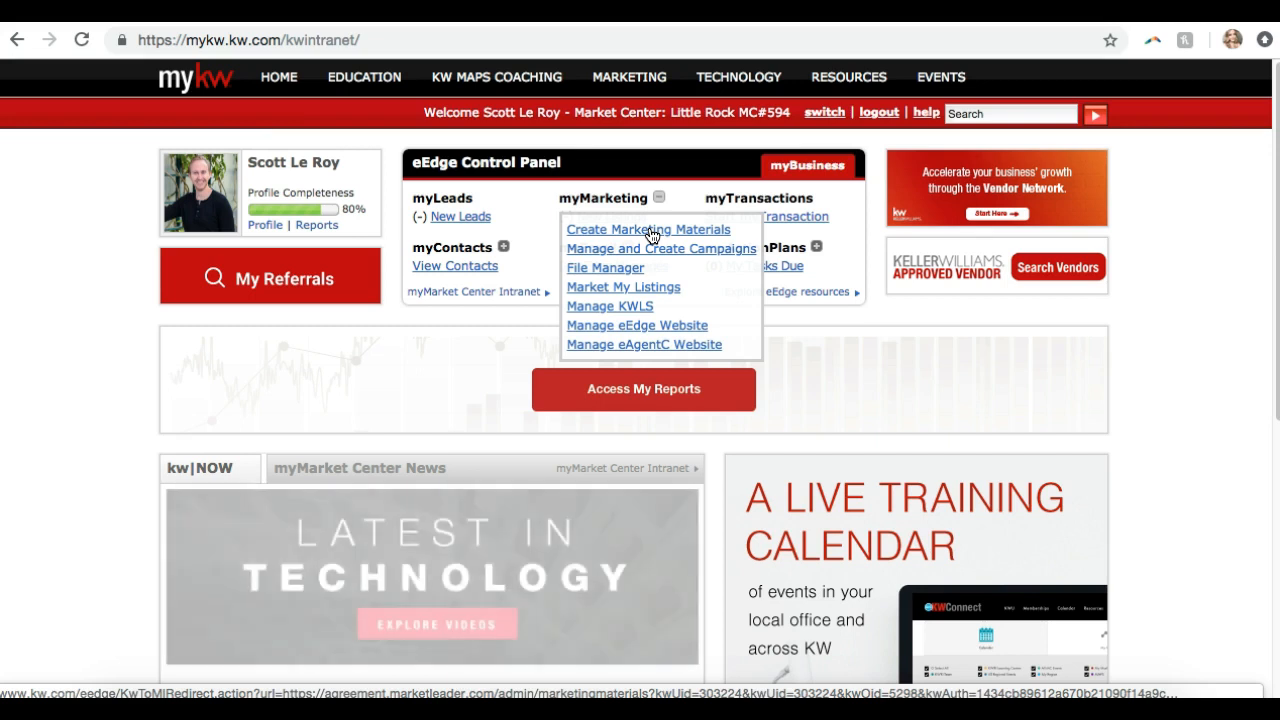
left_click(650, 232)
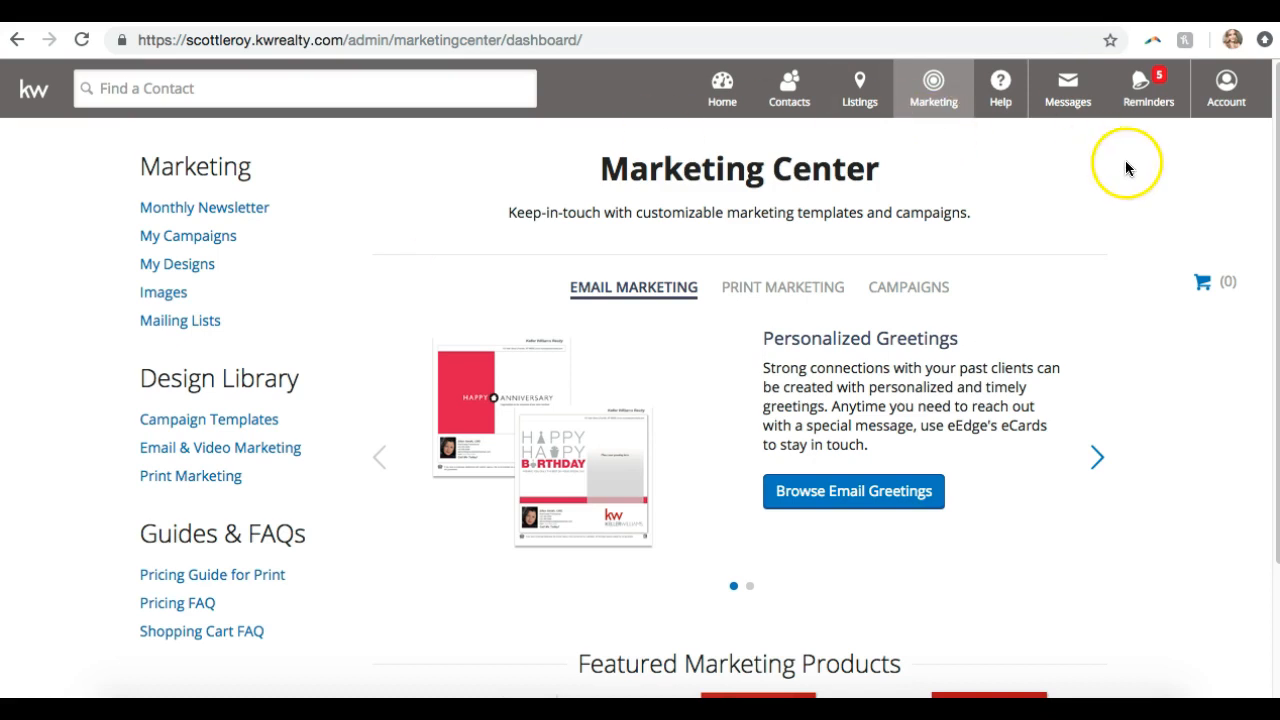
Open My Account from the Account menu to view the profile and marketing details
left_click(1227, 112)
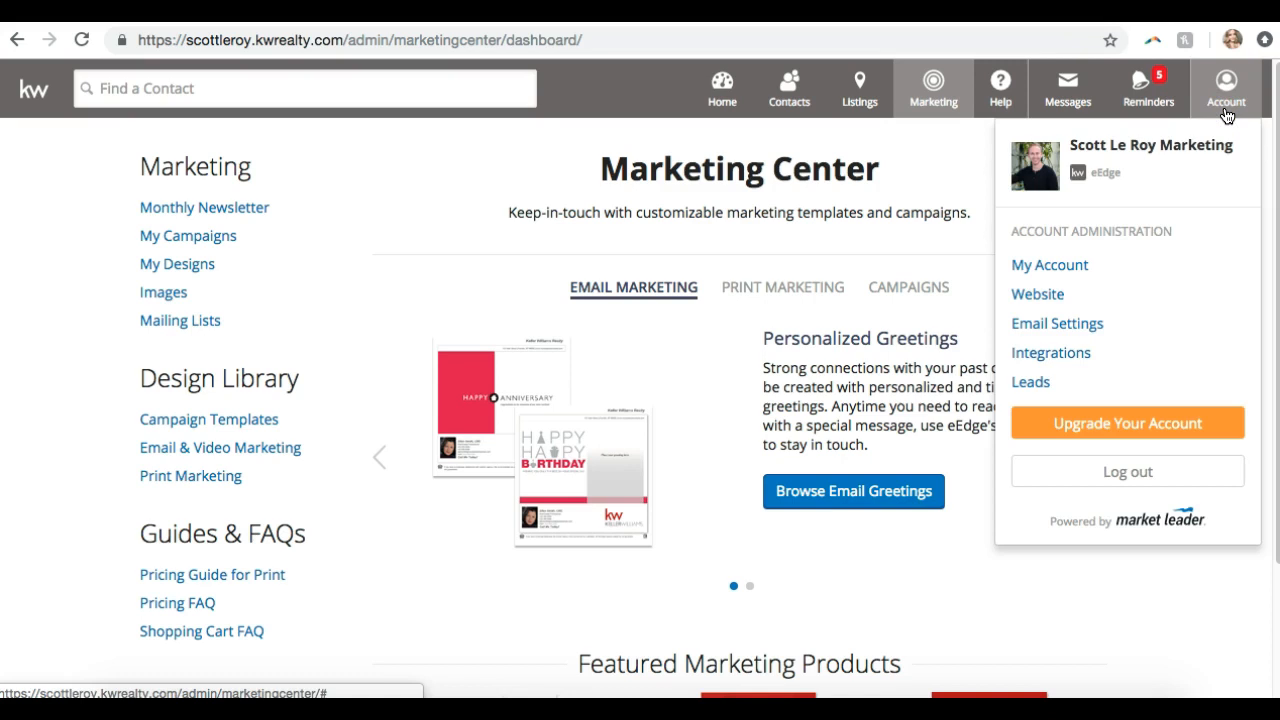
left_click(1050, 266)
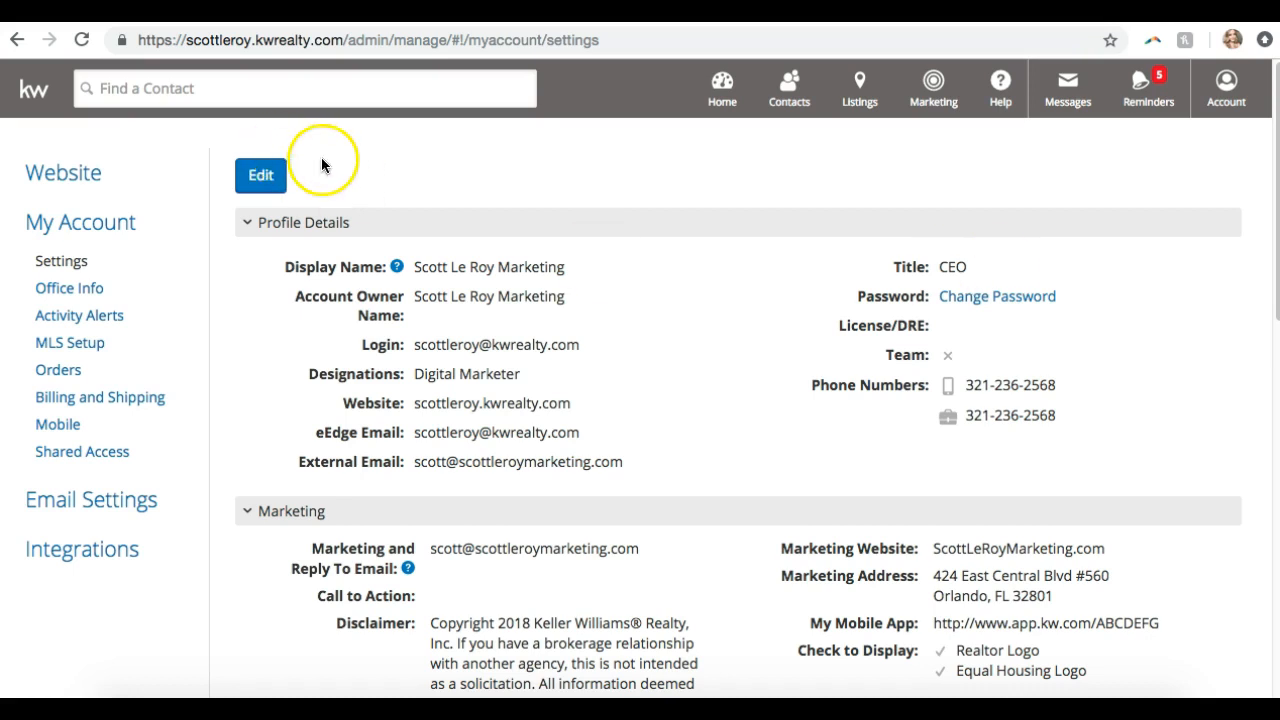
Put Profile Details into edit mode and place the cursor at the end of the Display Name
left_click(259, 180)
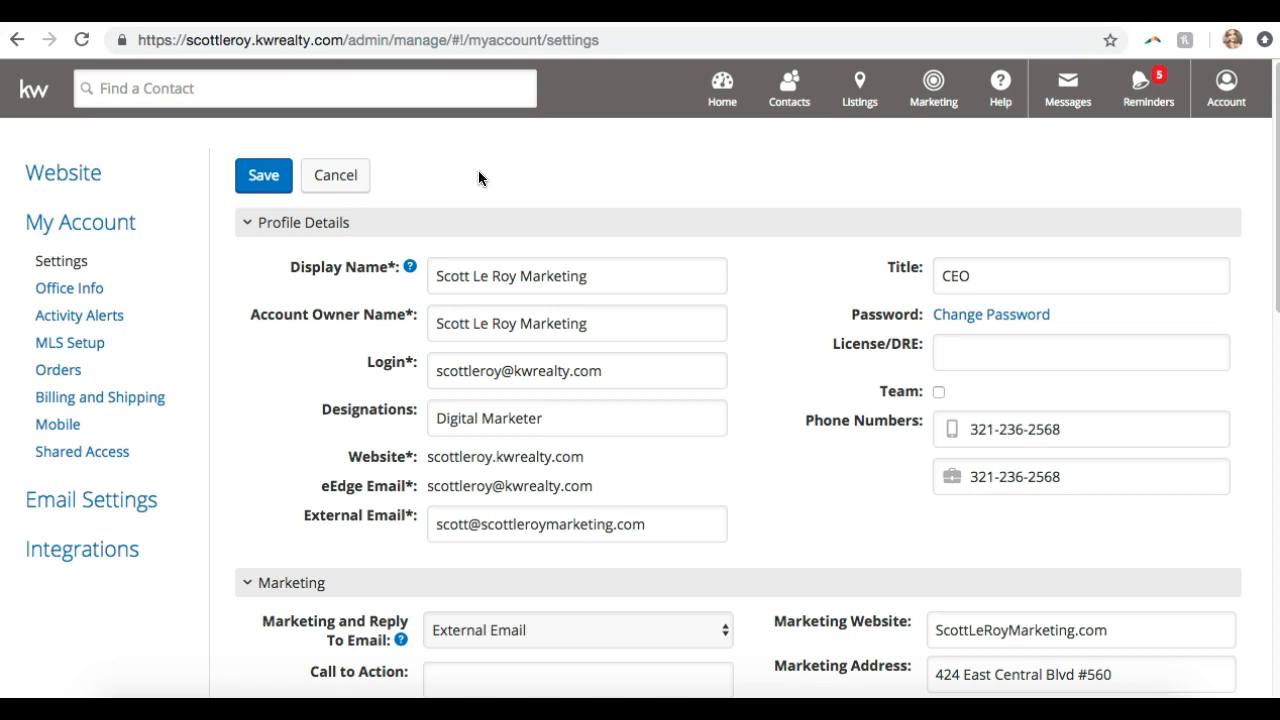
left_click(557, 281)
left_click(609, 281)
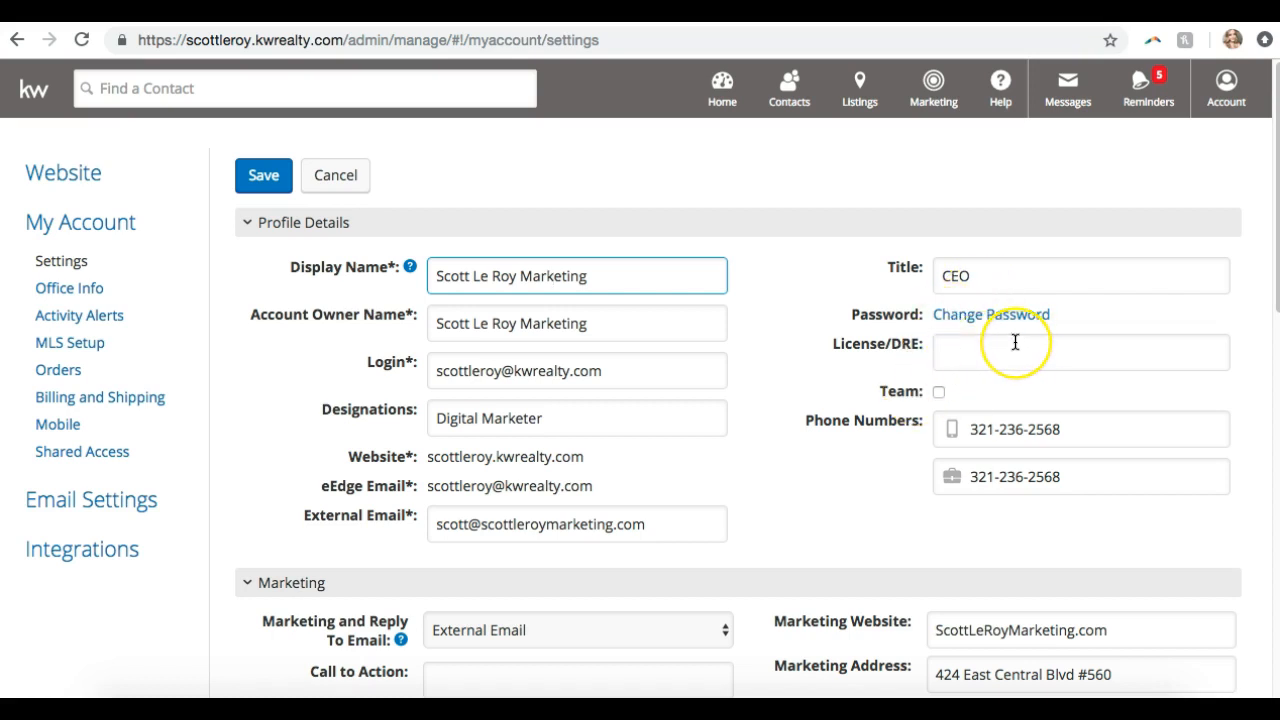
scroll(1014, 341, "down", 1)
scroll(1015, 342, "down", 1)
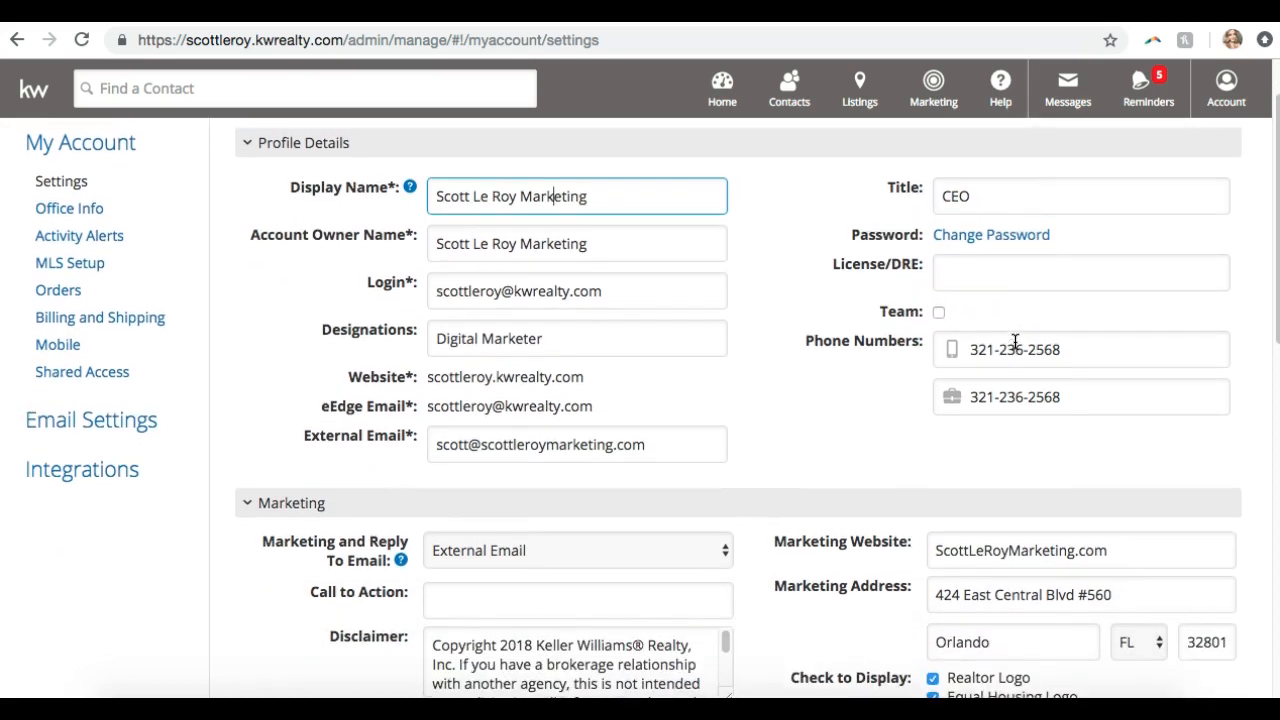
Go through the License/DRE and Designations fields and set the reply-to to the external email address
left_click(1002, 268)
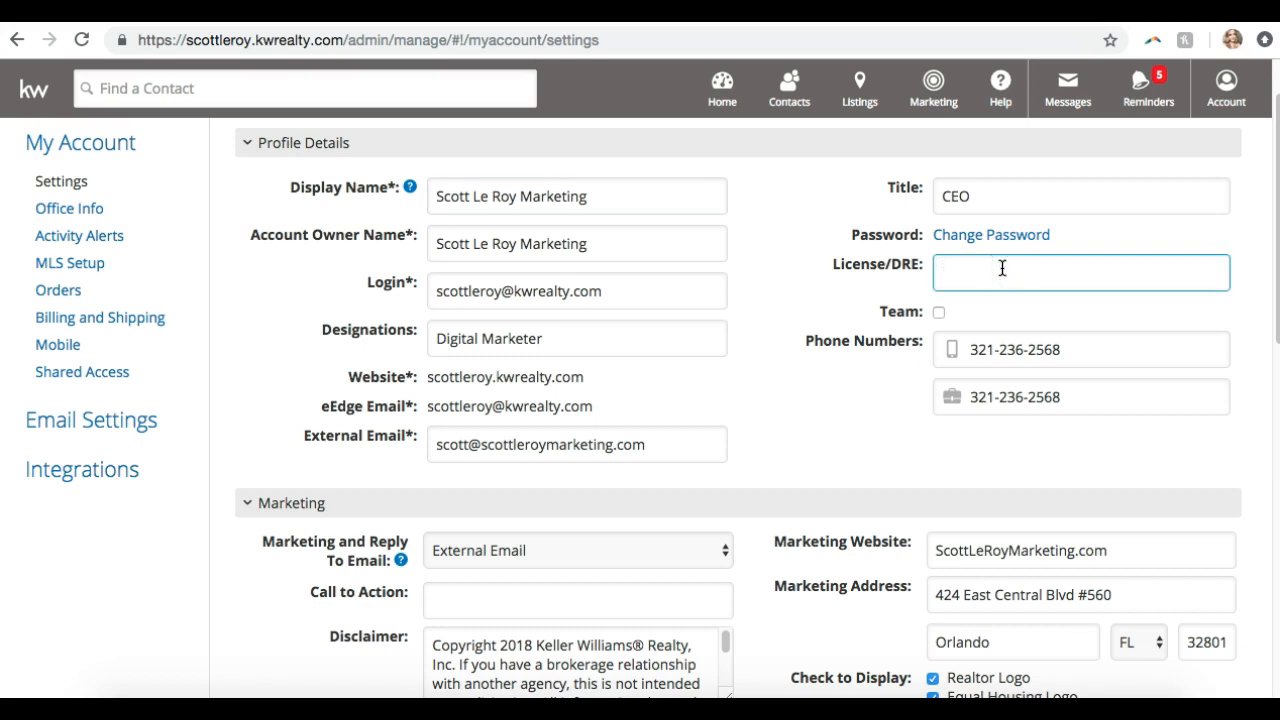
left_click(636, 338)
left_click(435, 347)
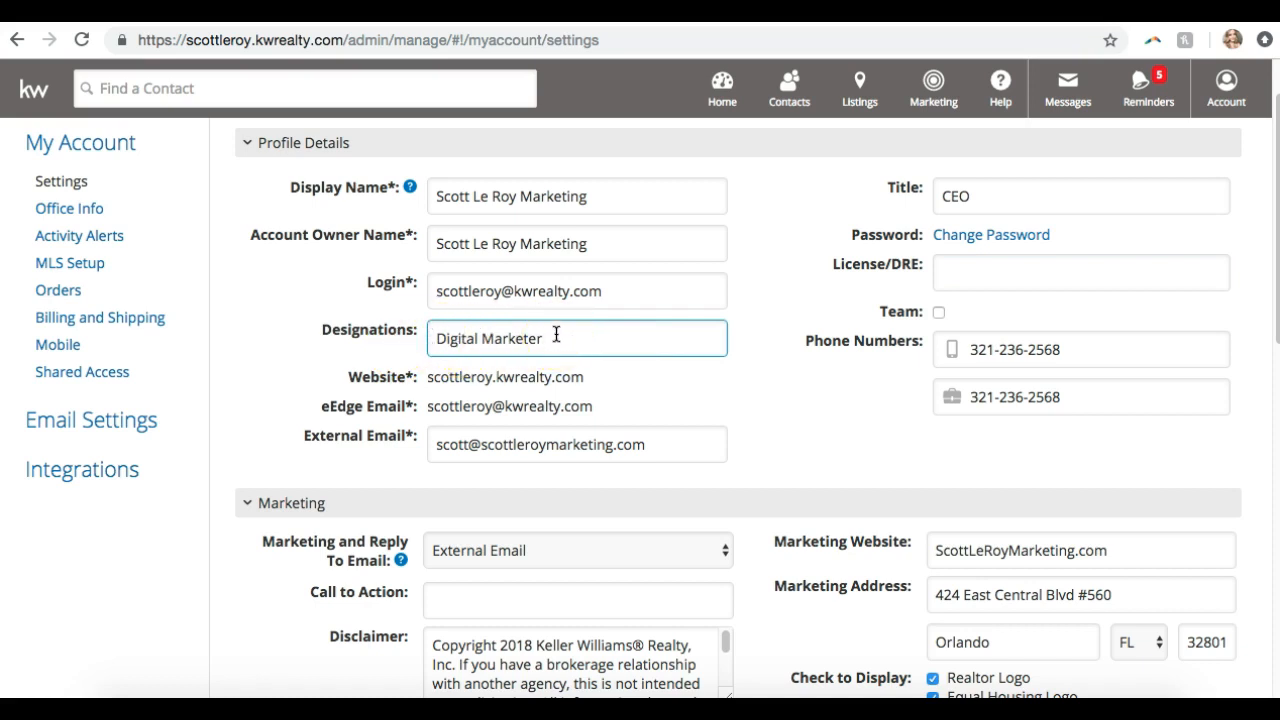
left_click(1016, 356)
left_click(953, 345)
left_click(951, 412)
left_click(988, 470)
scroll(836, 355, "down", 1)
left_click(524, 374)
left_click_drag(442, 336, 612, 337)
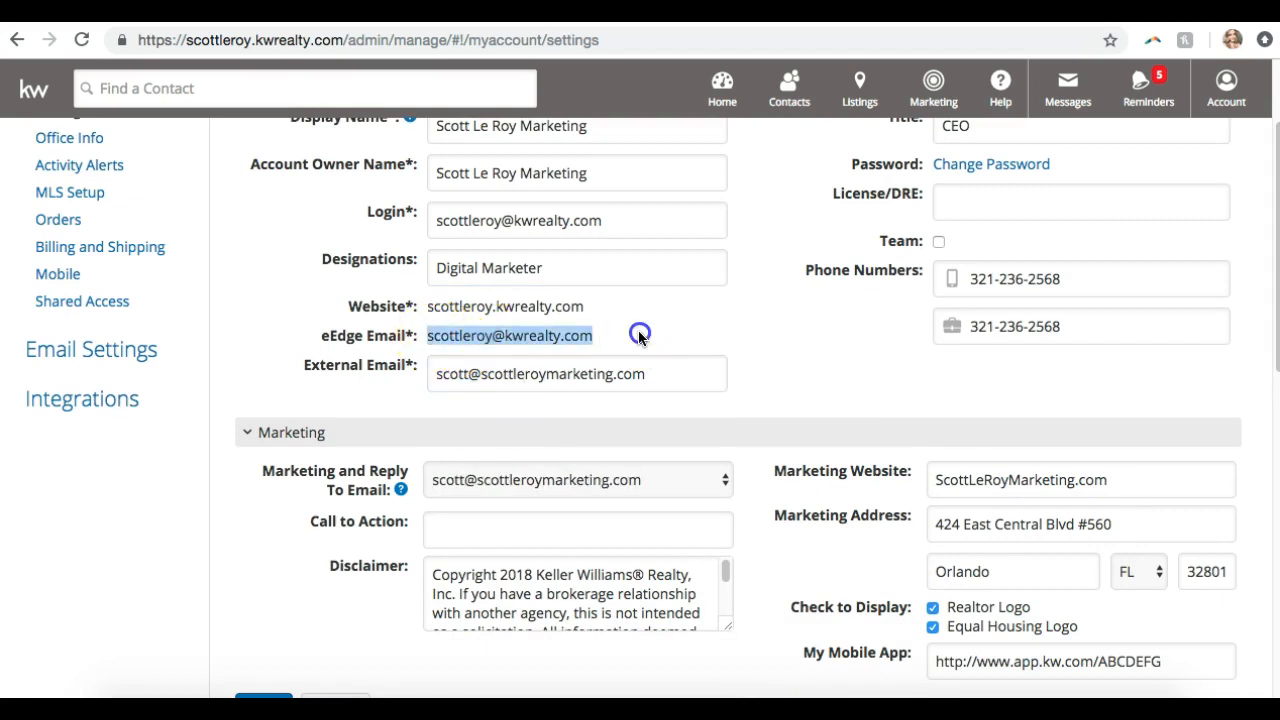
left_click(638, 335)
left_click(540, 372)
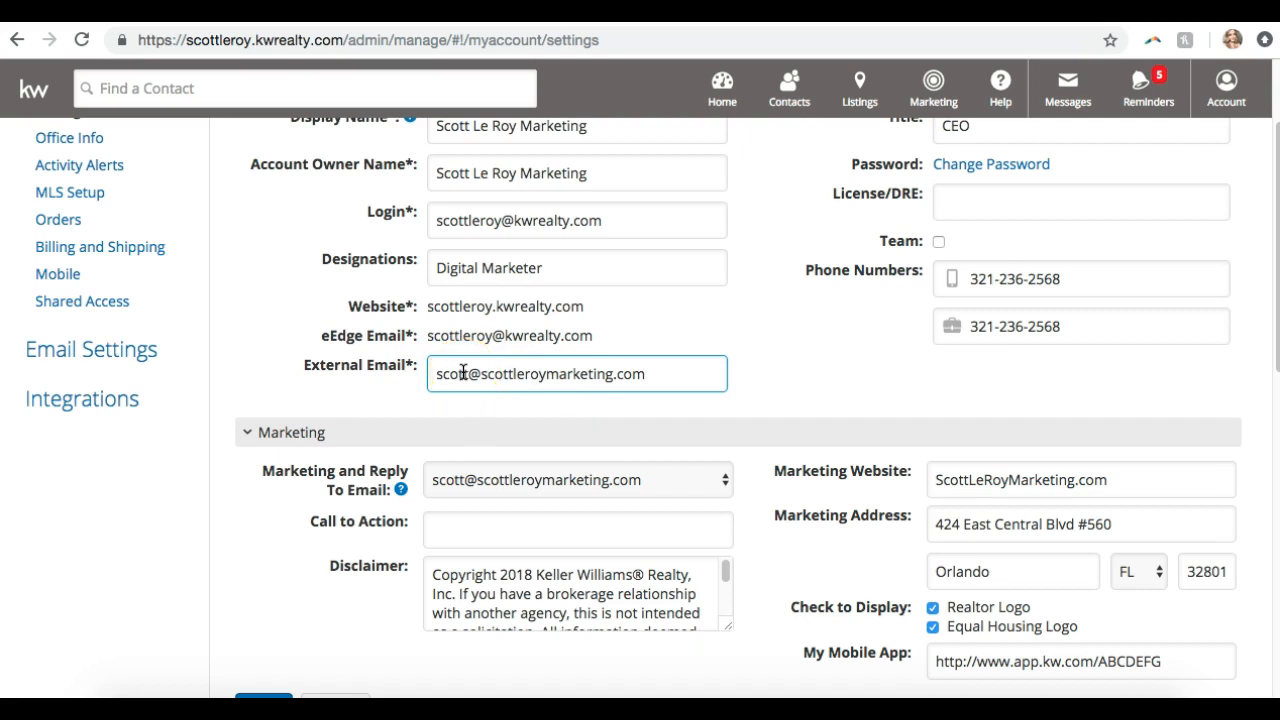
scroll(463, 372, "down", 1)
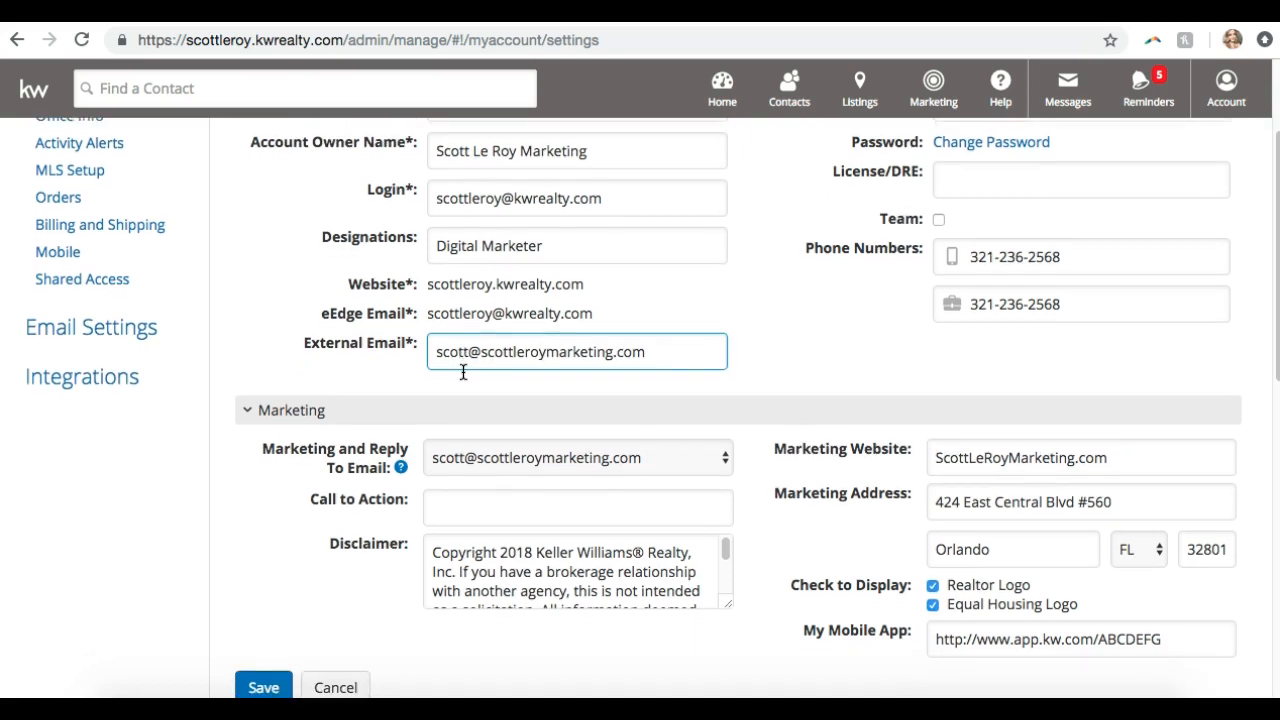
scroll(463, 372, "down", 2)
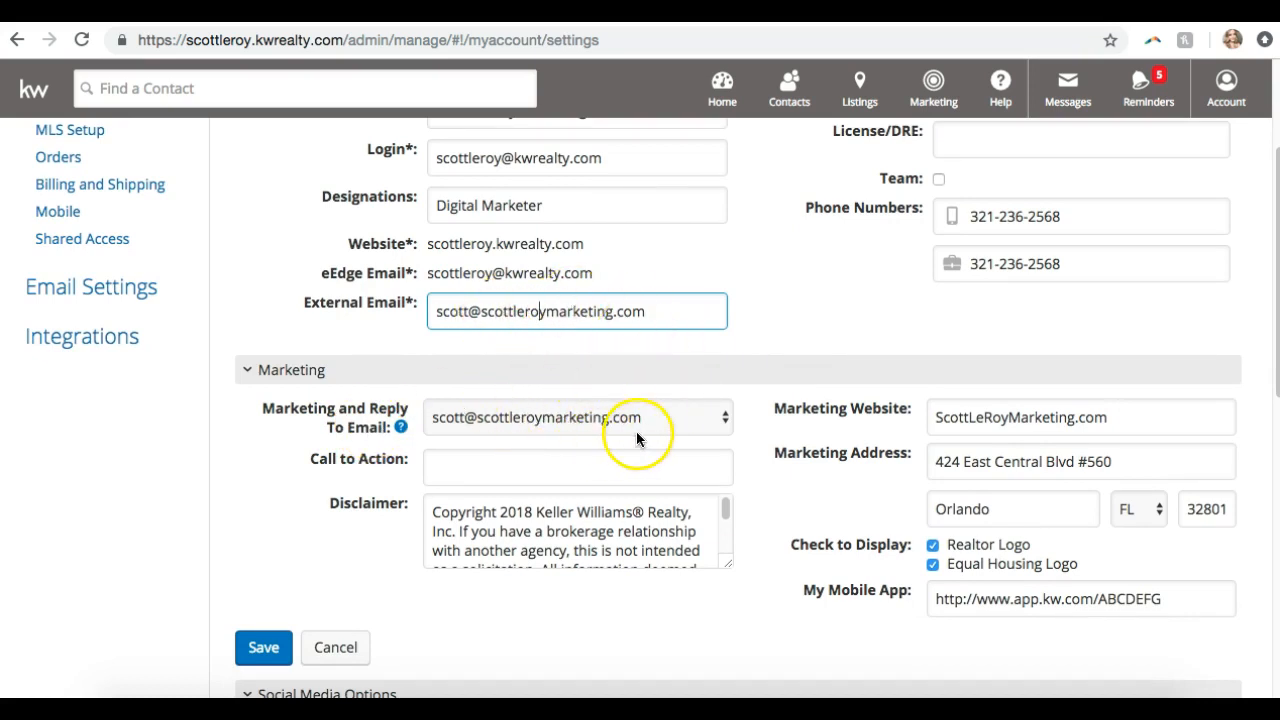
left_click(503, 419)
left_click(486, 397)
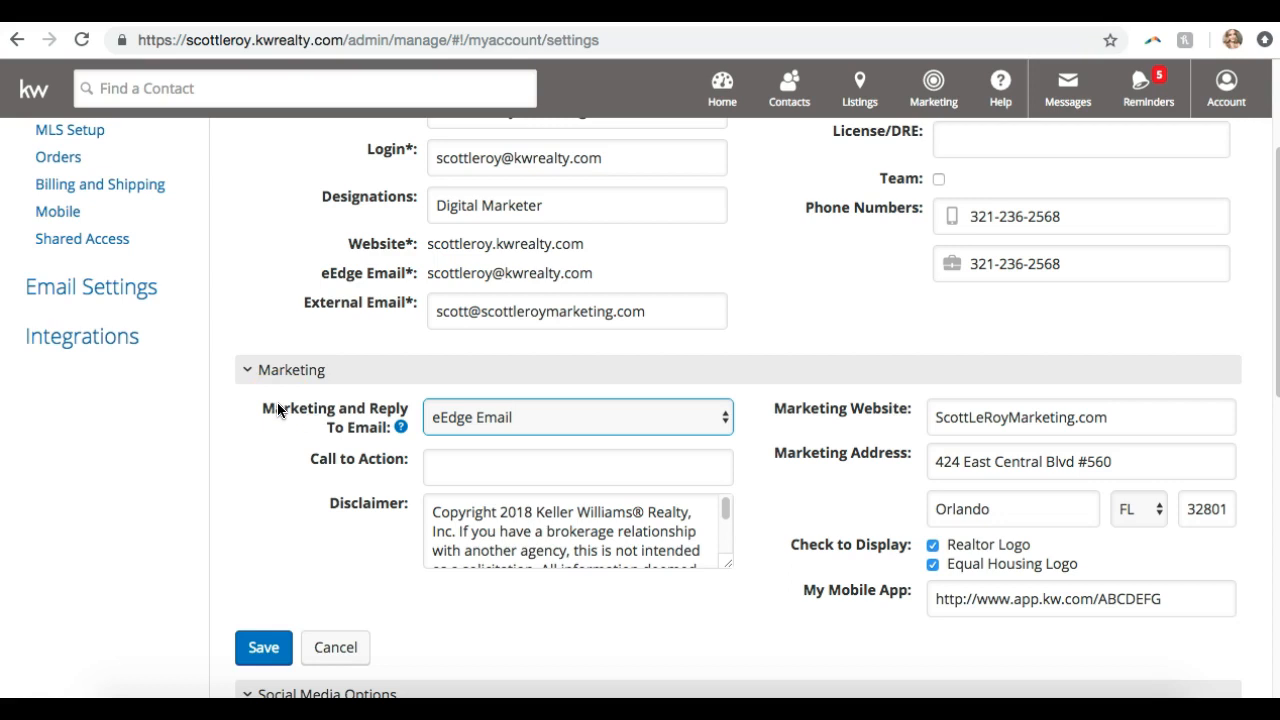
left_click(506, 420)
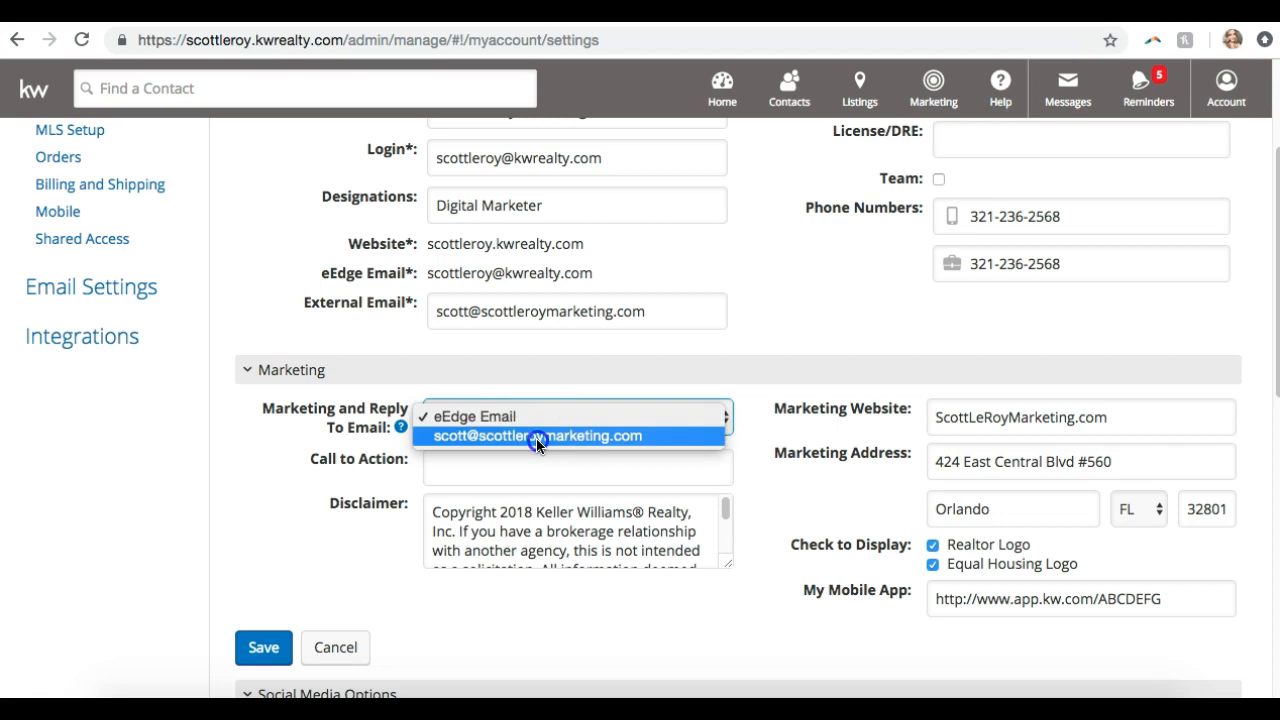
left_click(536, 437)
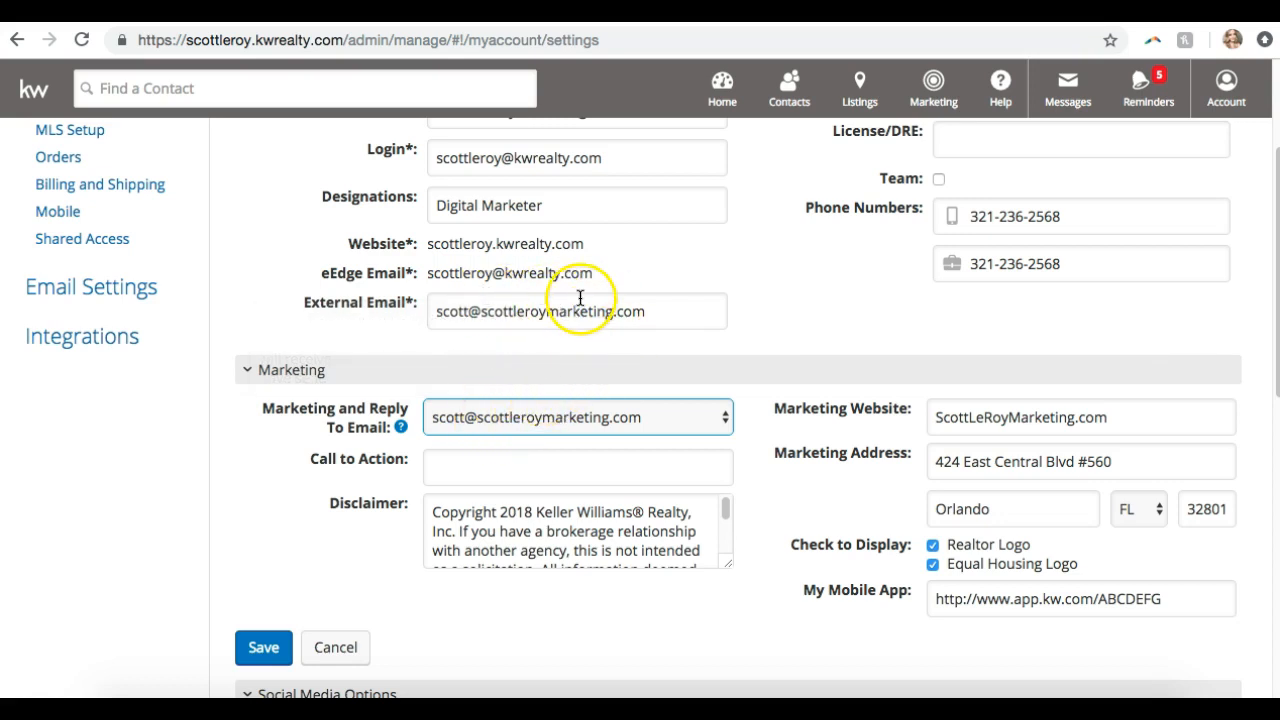
left_click(492, 424)
left_click(480, 397)
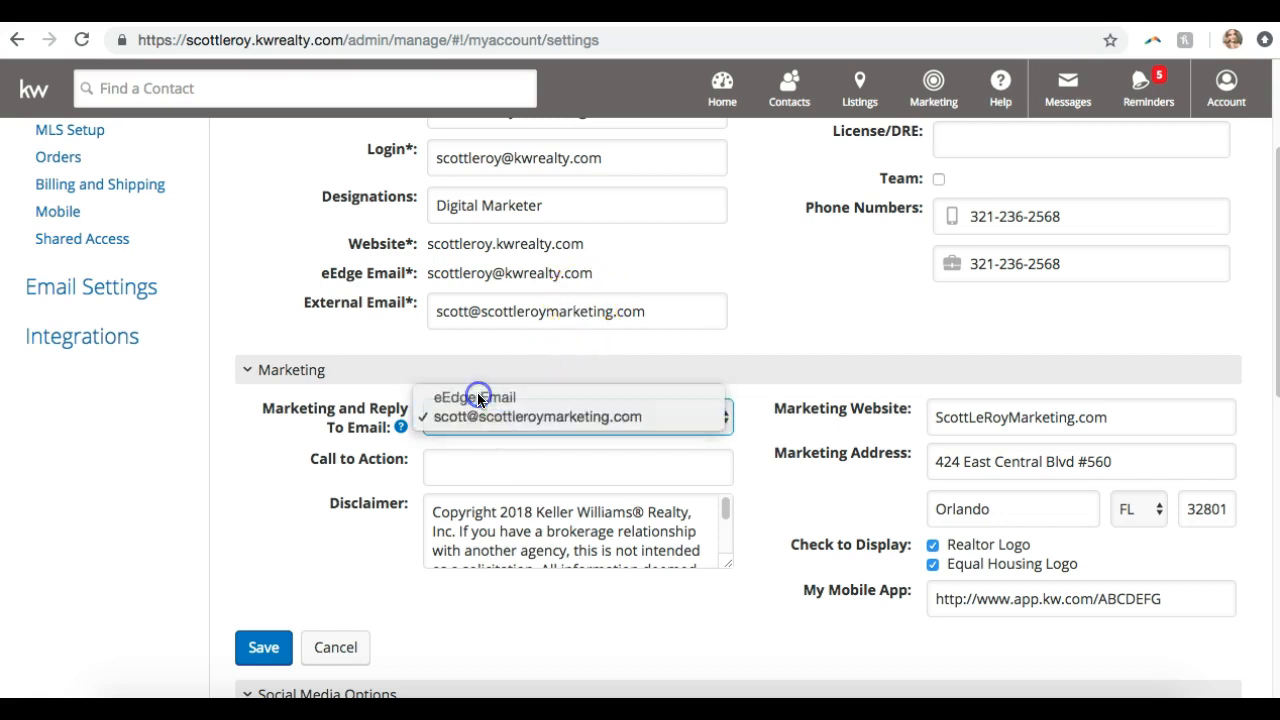
left_click(477, 414)
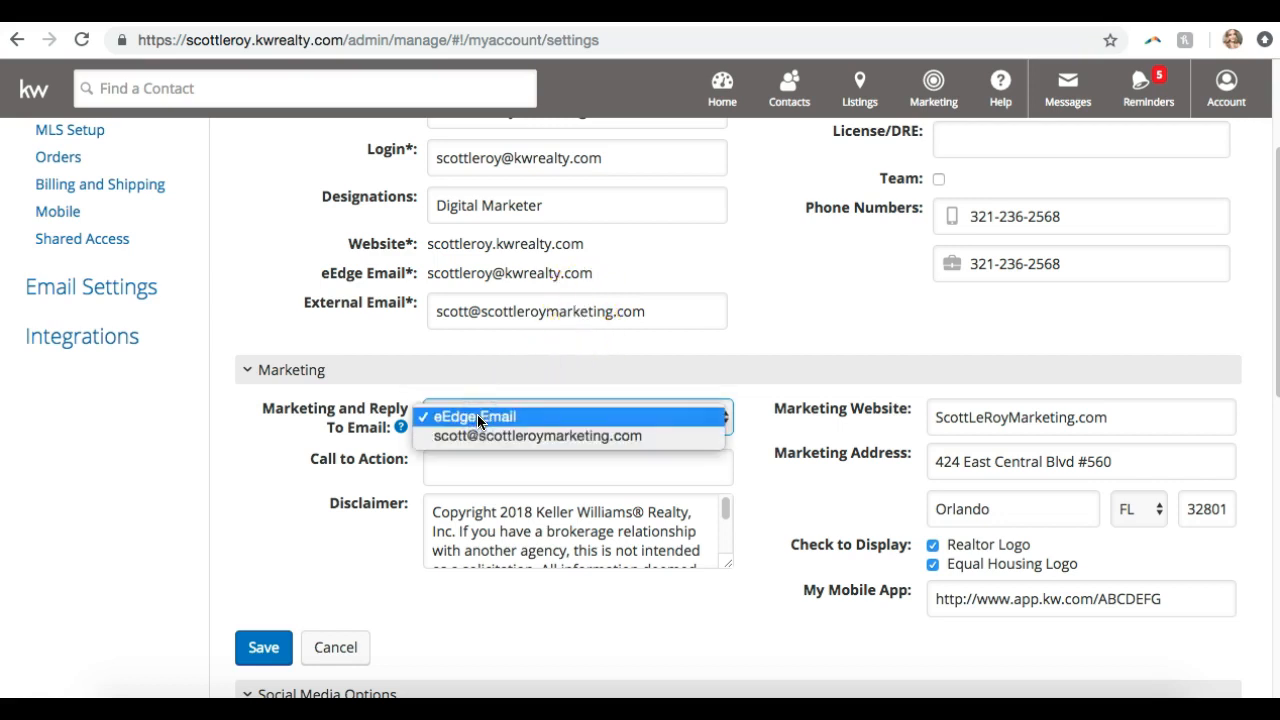
left_click(545, 435)
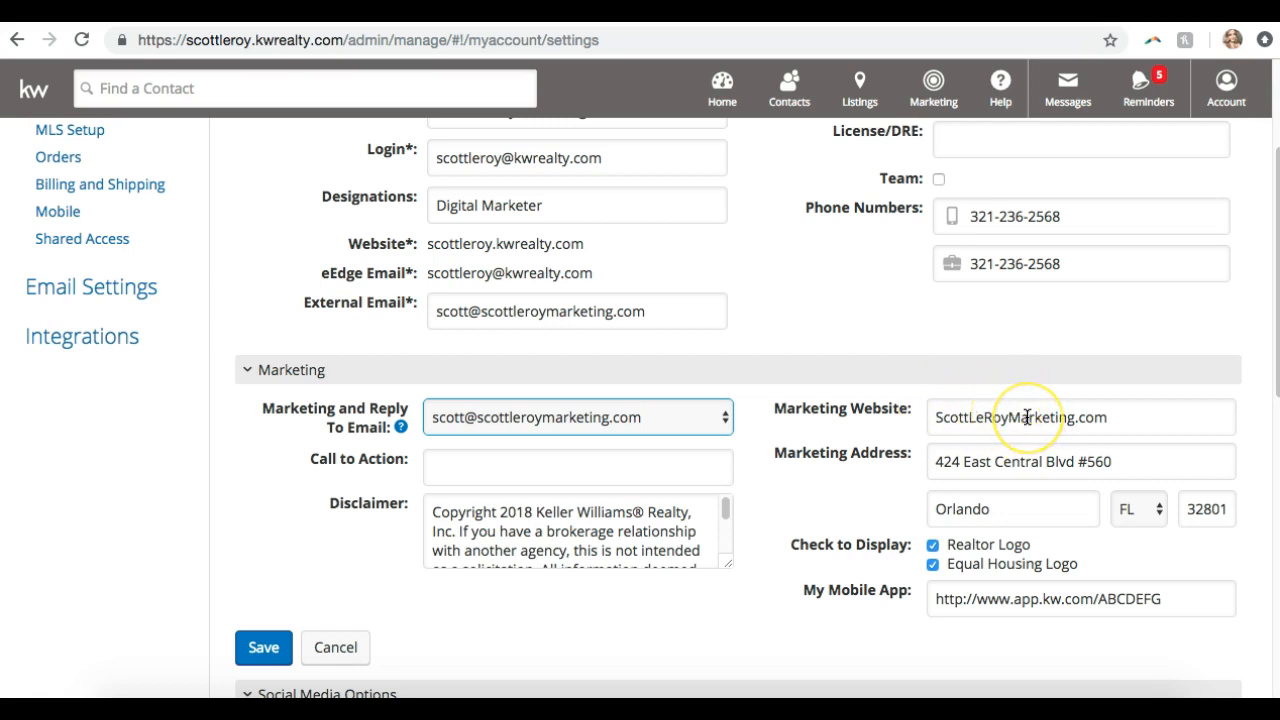
Click through the Marketing Website and Call to Action fields
left_click(977, 417)
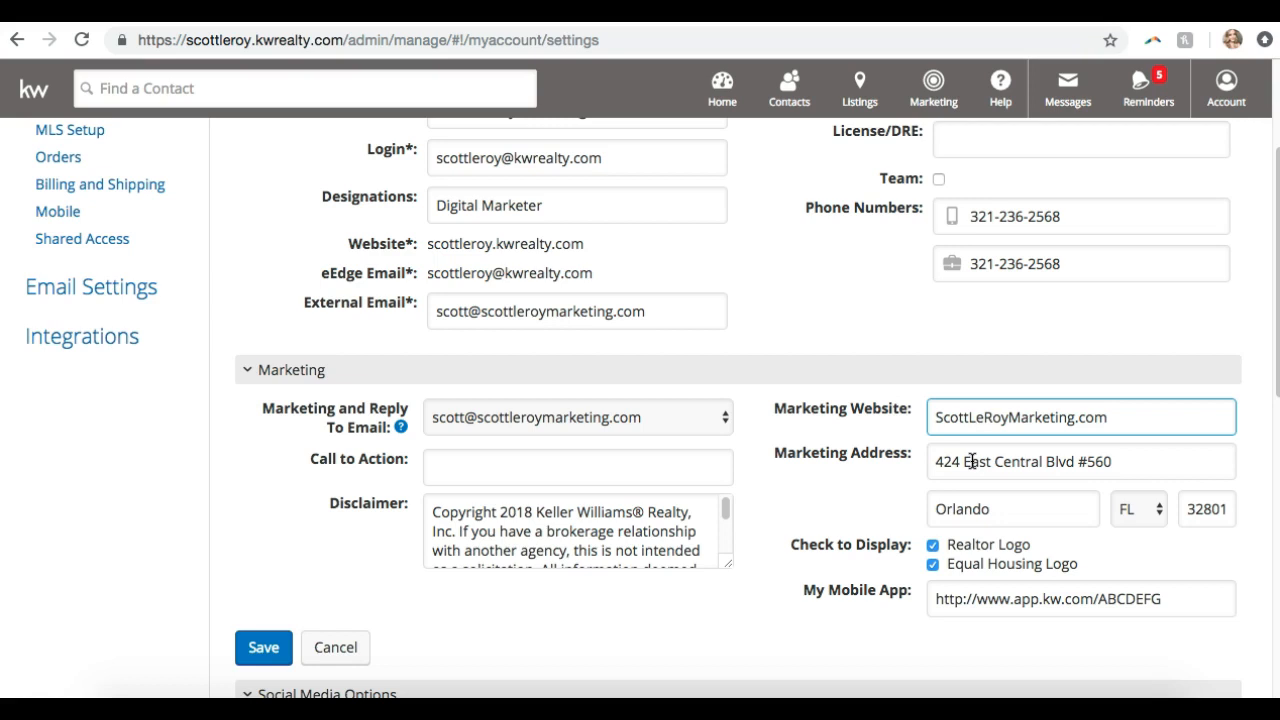
left_click(677, 455)
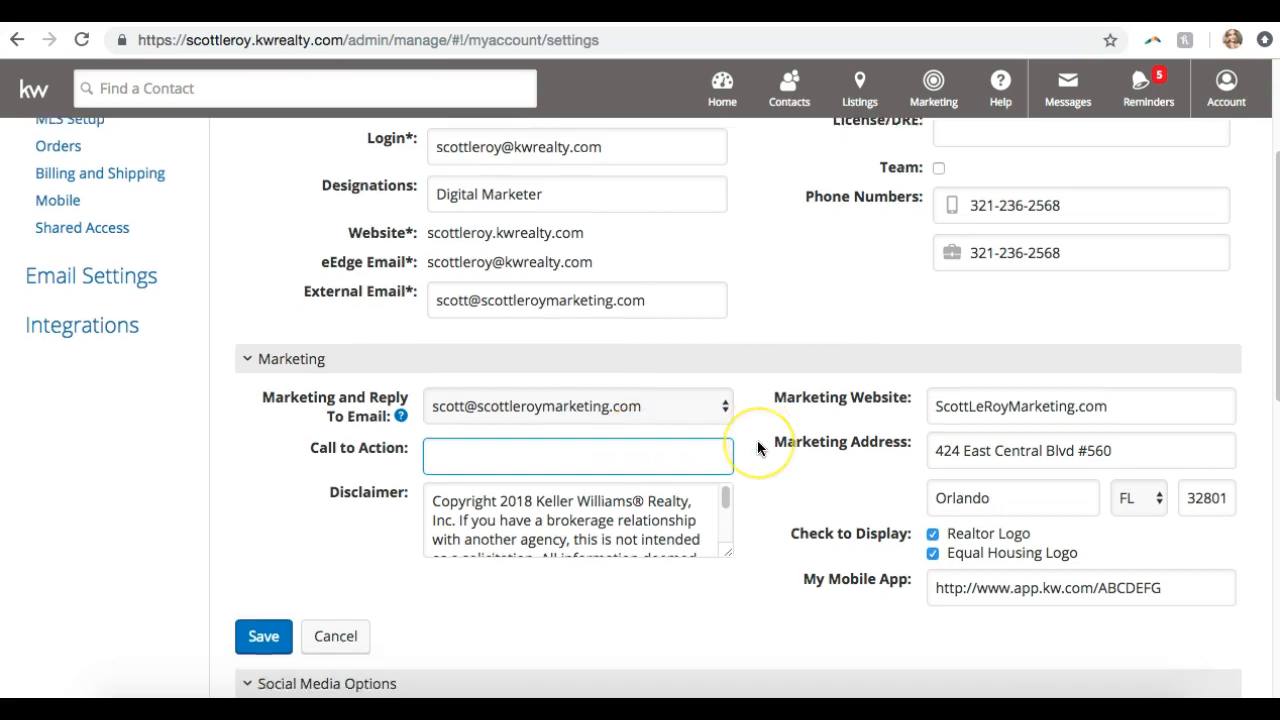
scroll(757, 440, "down", 2)
scroll(645, 455, "down", 2)
scroll(645, 455, "up", 3)
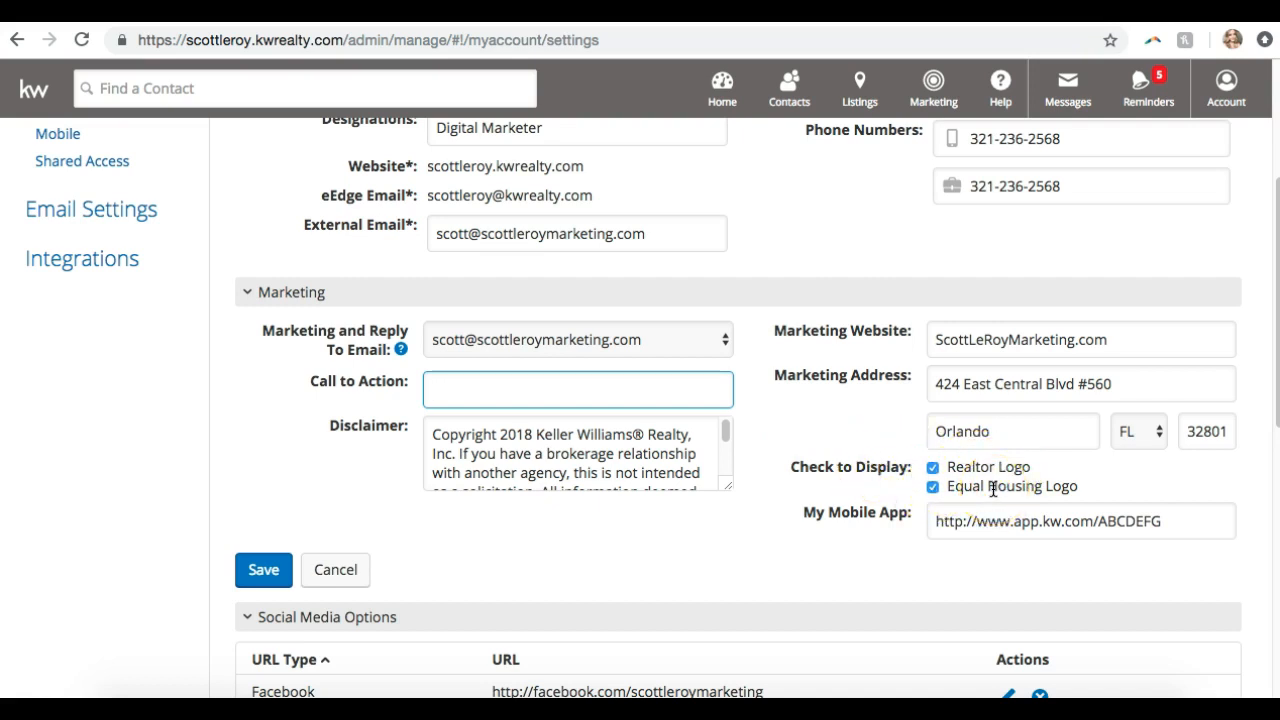
left_click(980, 520)
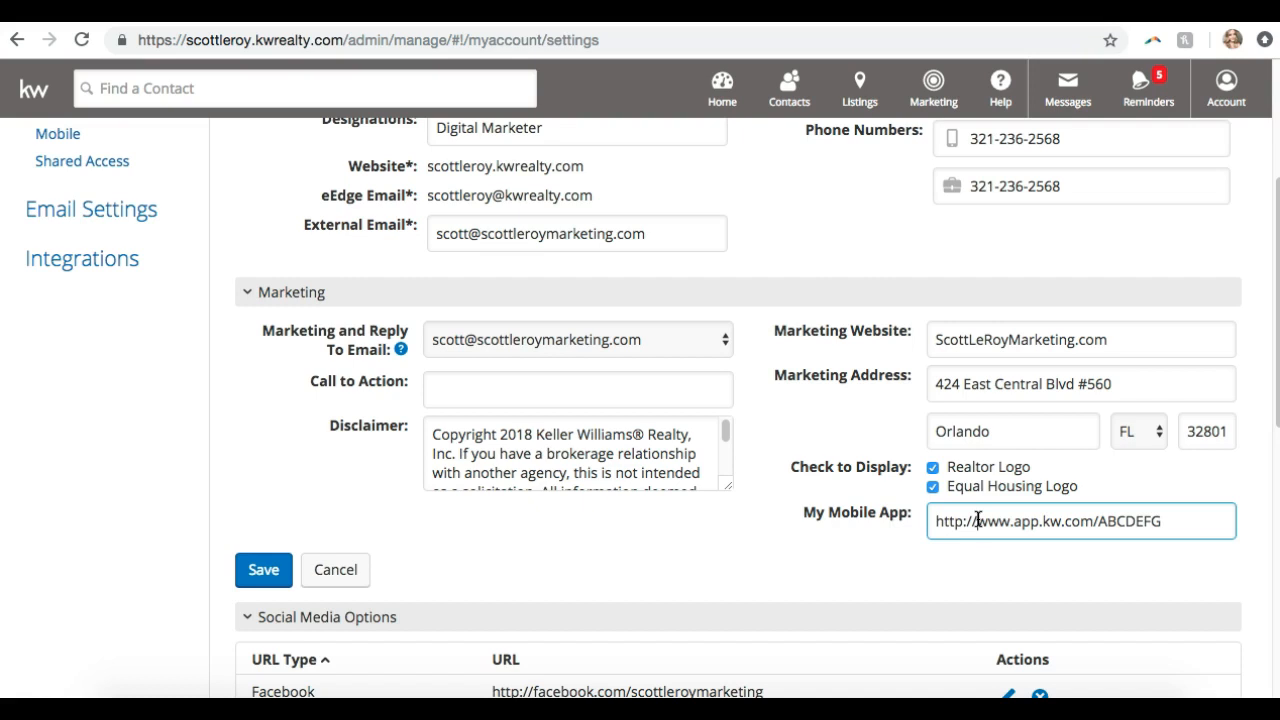
left_click(987, 525)
left_click(1030, 521)
scroll(988, 583, "down", 3)
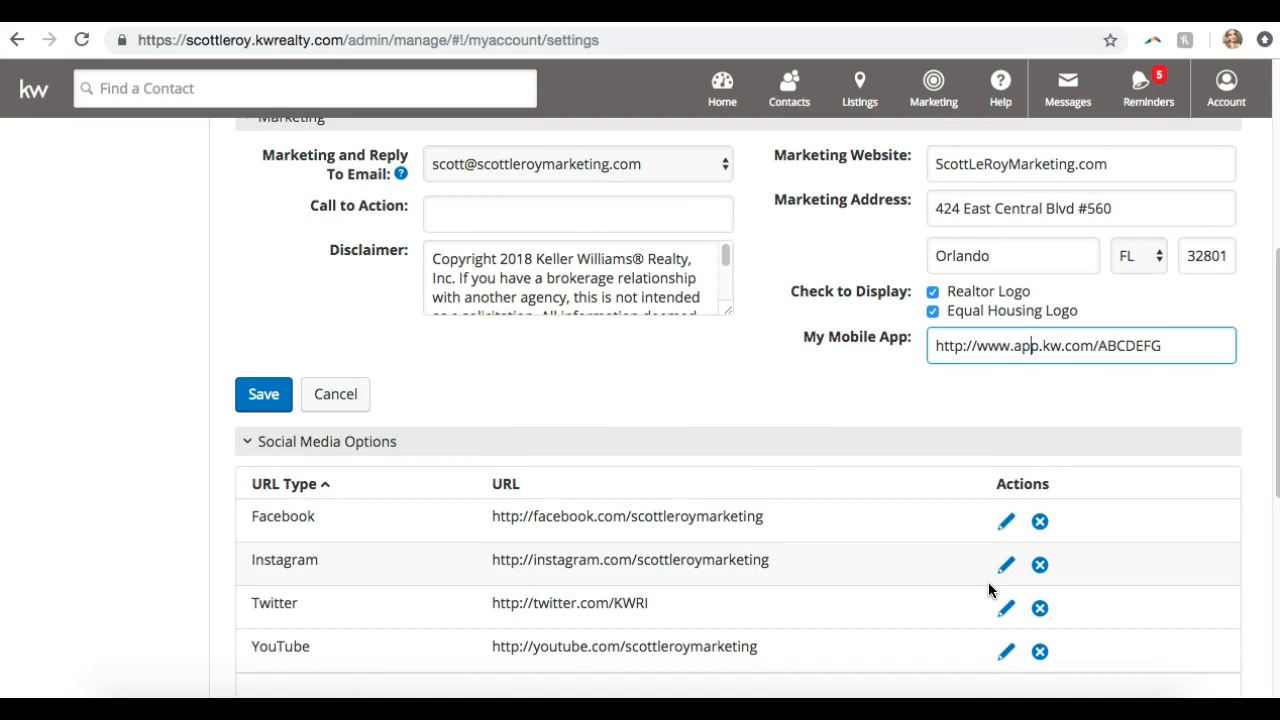
scroll(988, 588, "up", 6)
scroll(989, 575, "down", 4)
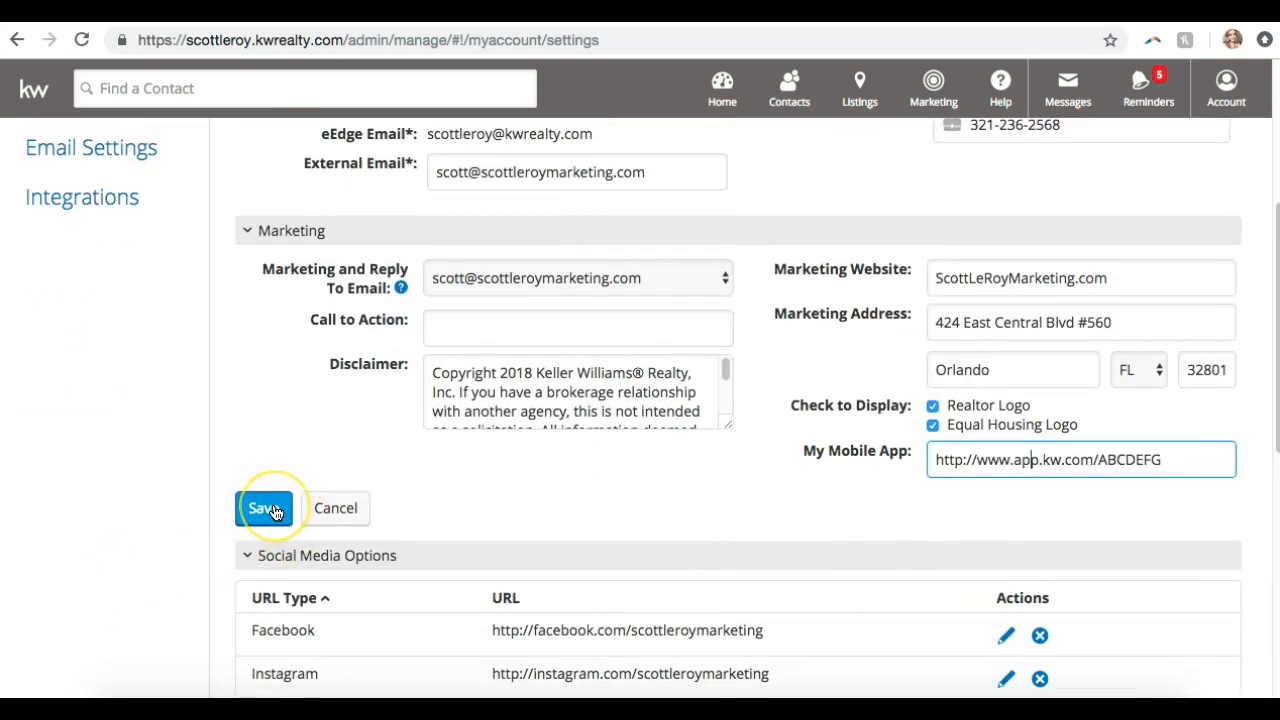
left_click(276, 512)
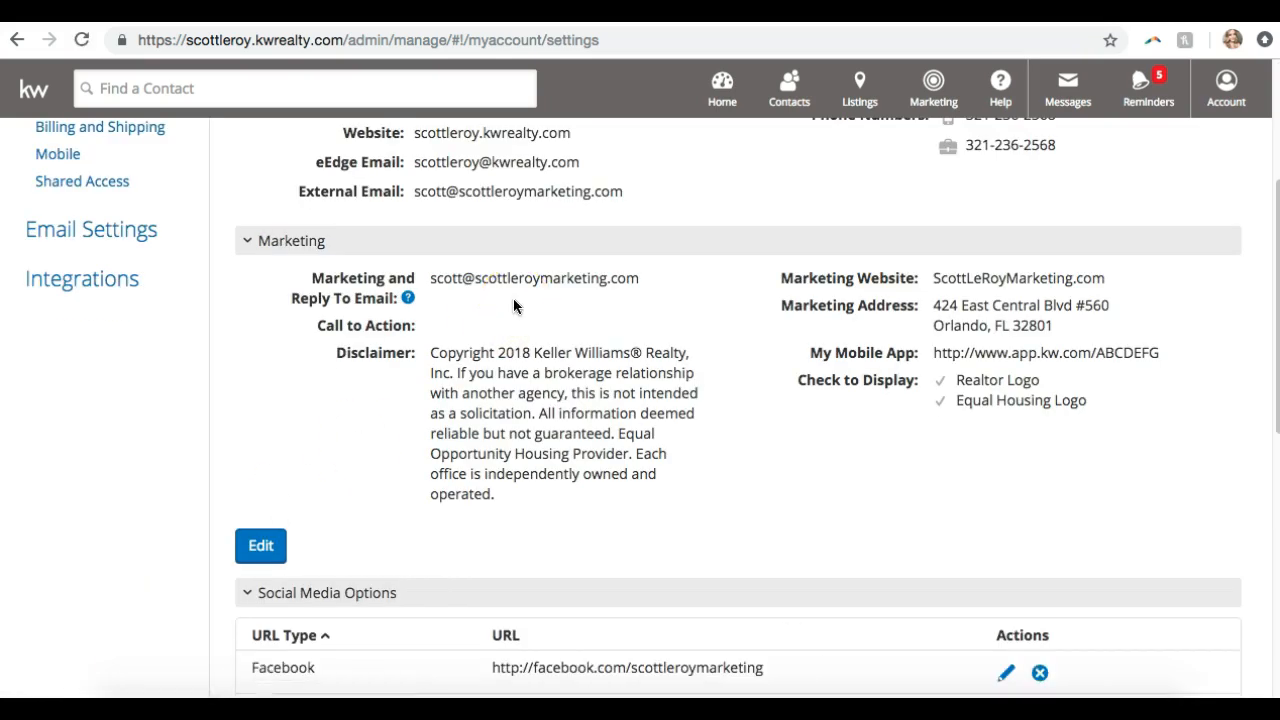
scroll(517, 307, "up", 3)
scroll(517, 307, "down", 2)
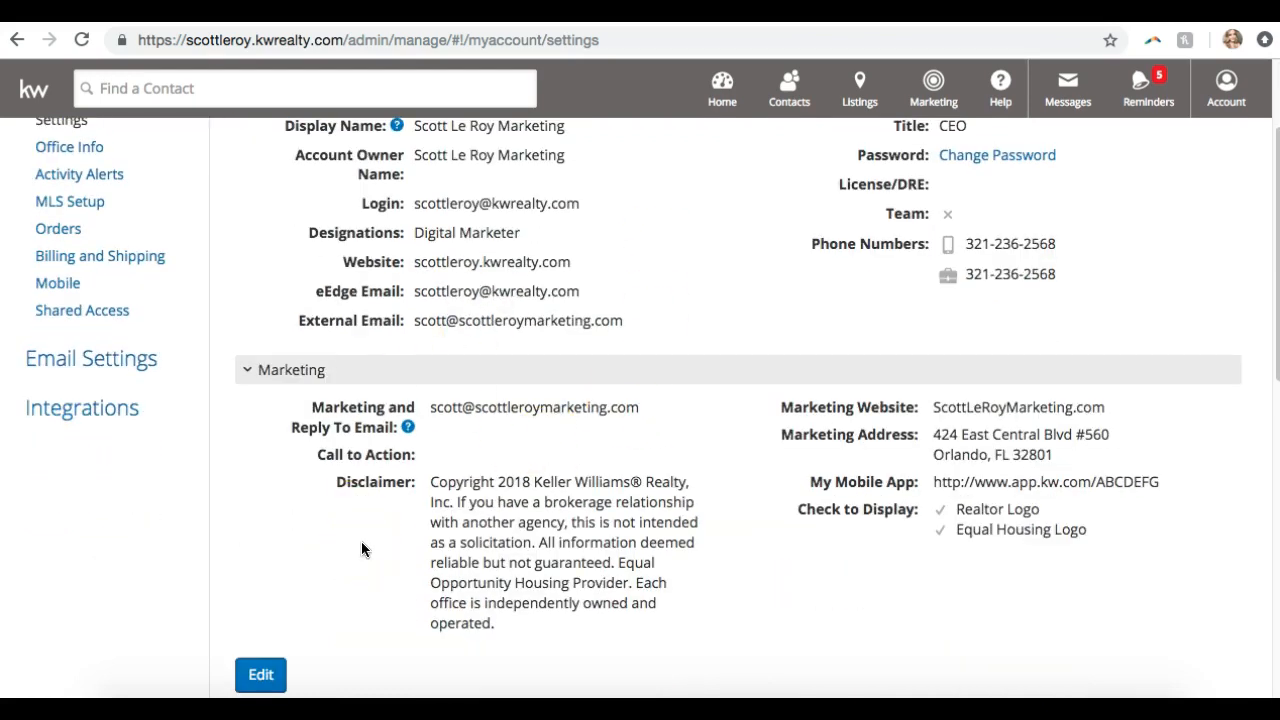
scroll(362, 545, "down", 4)
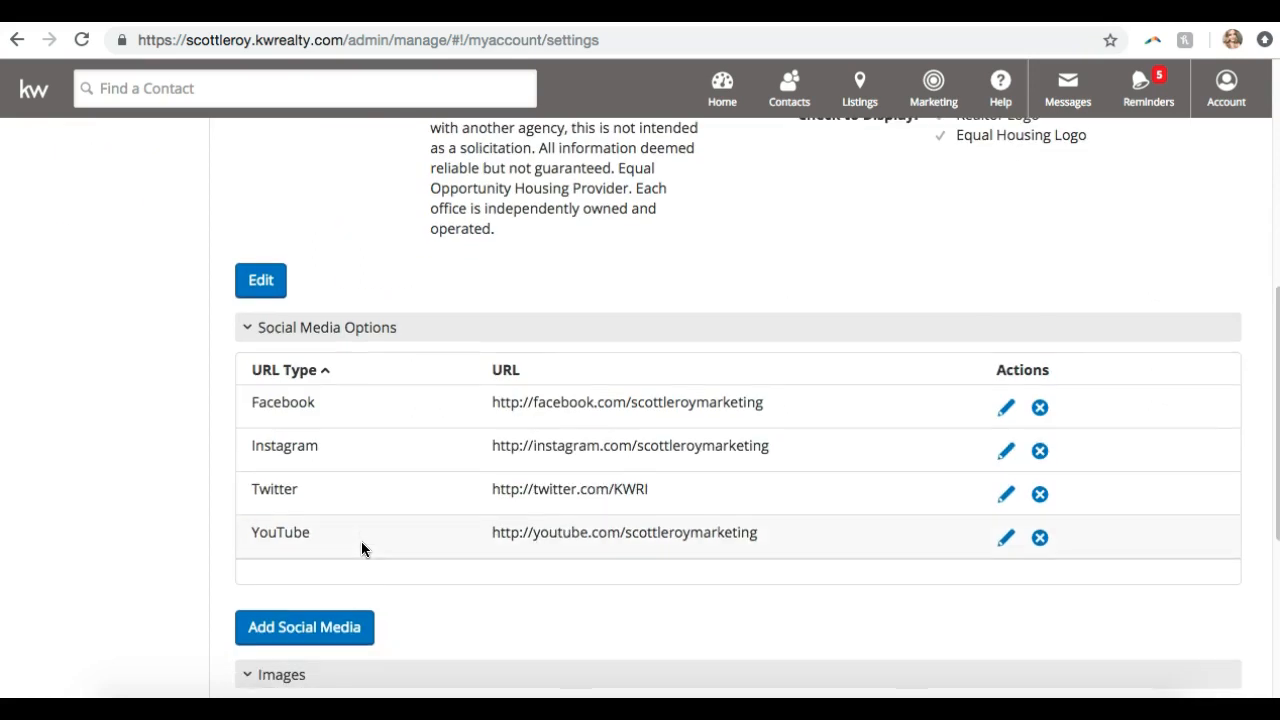
scroll(362, 548, "down", 1)
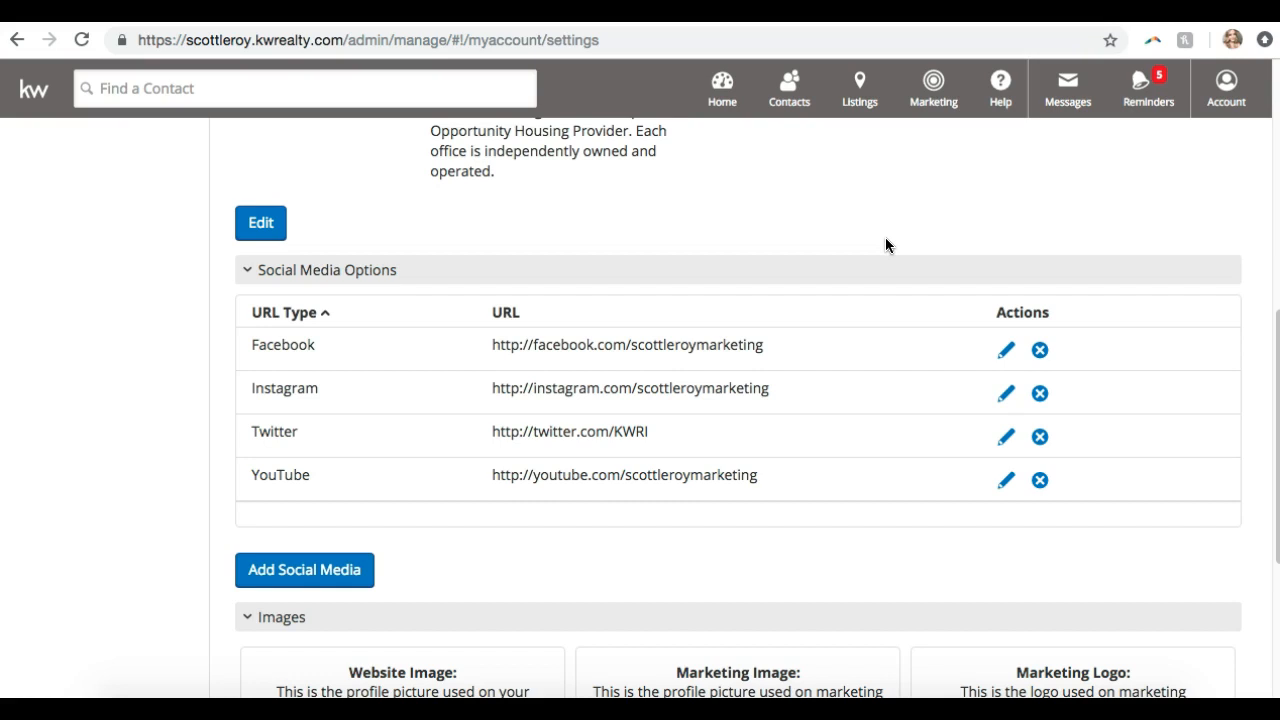
Delete the Facebook link from Social Media Options, leaving Instagram, Twitter and YouTube
left_click(1003, 358)
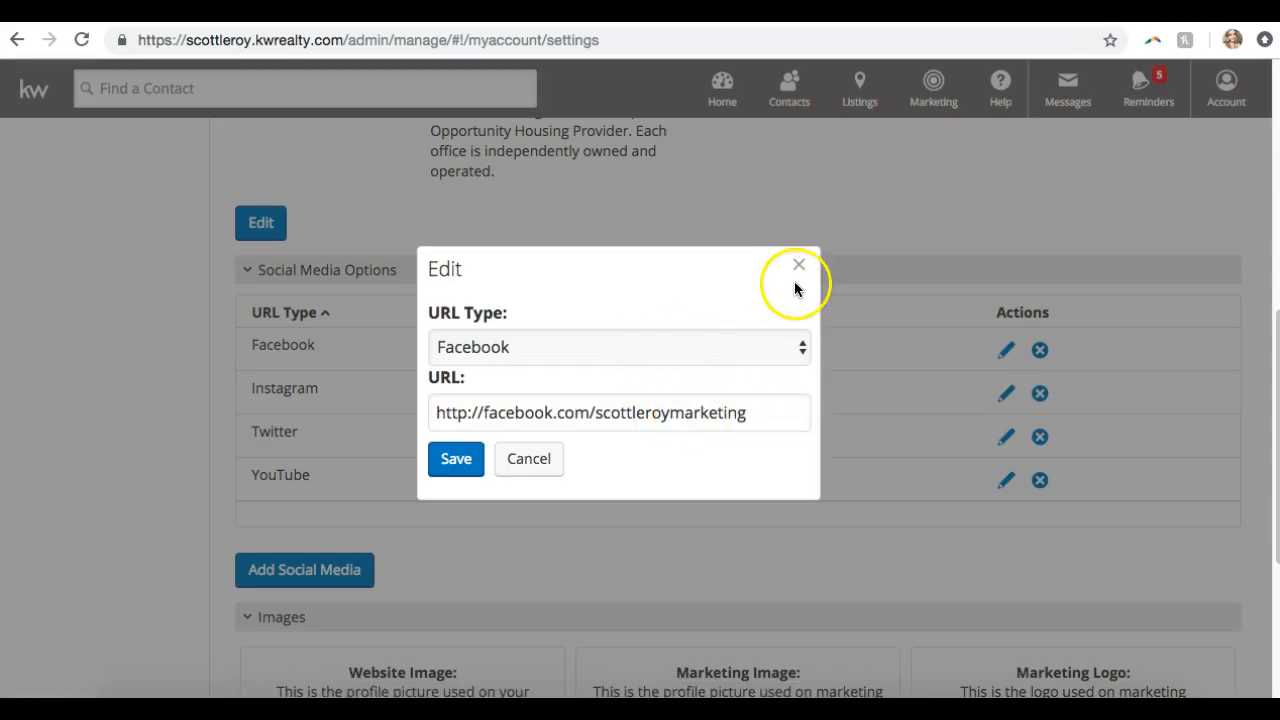
left_click(800, 265)
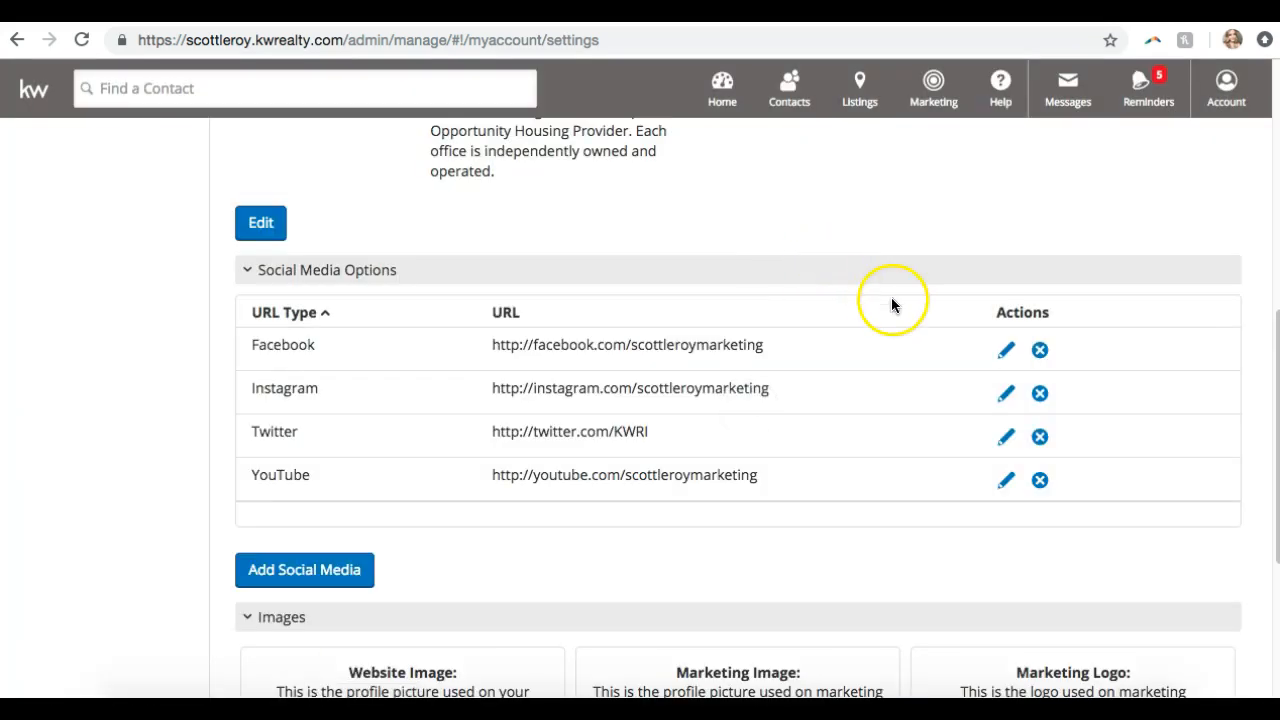
left_click(1040, 351)
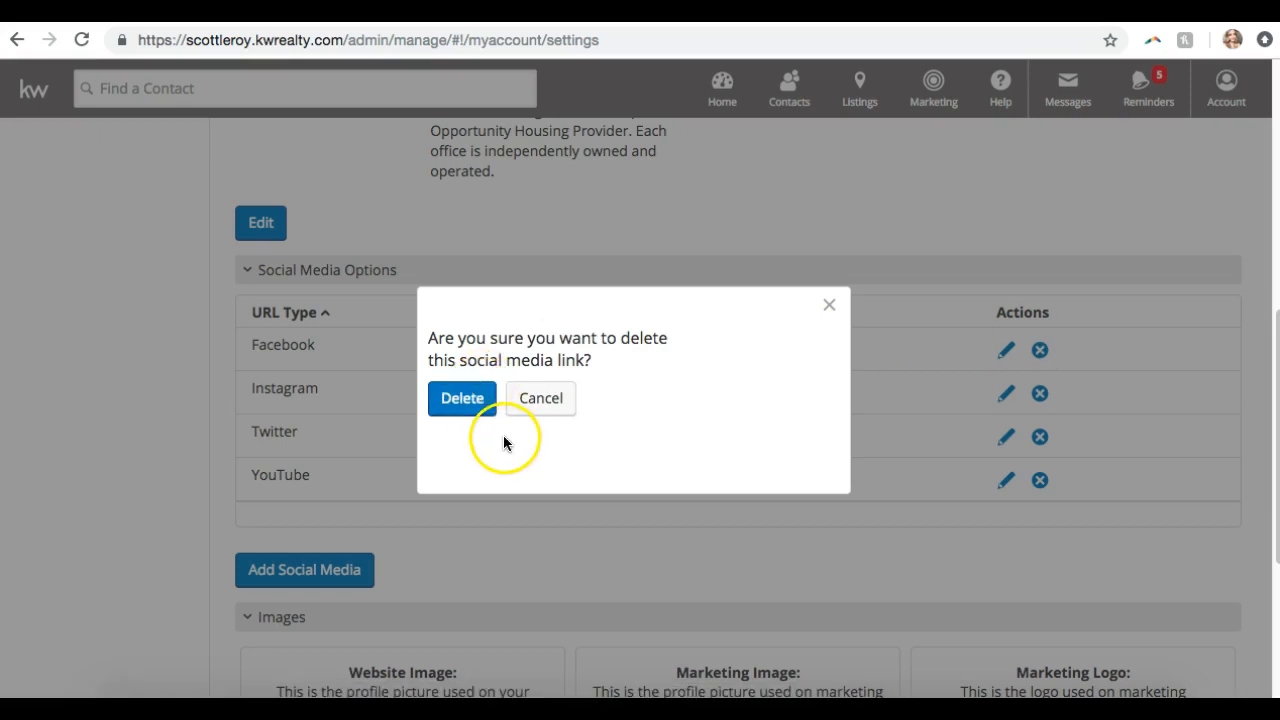
left_click(474, 414)
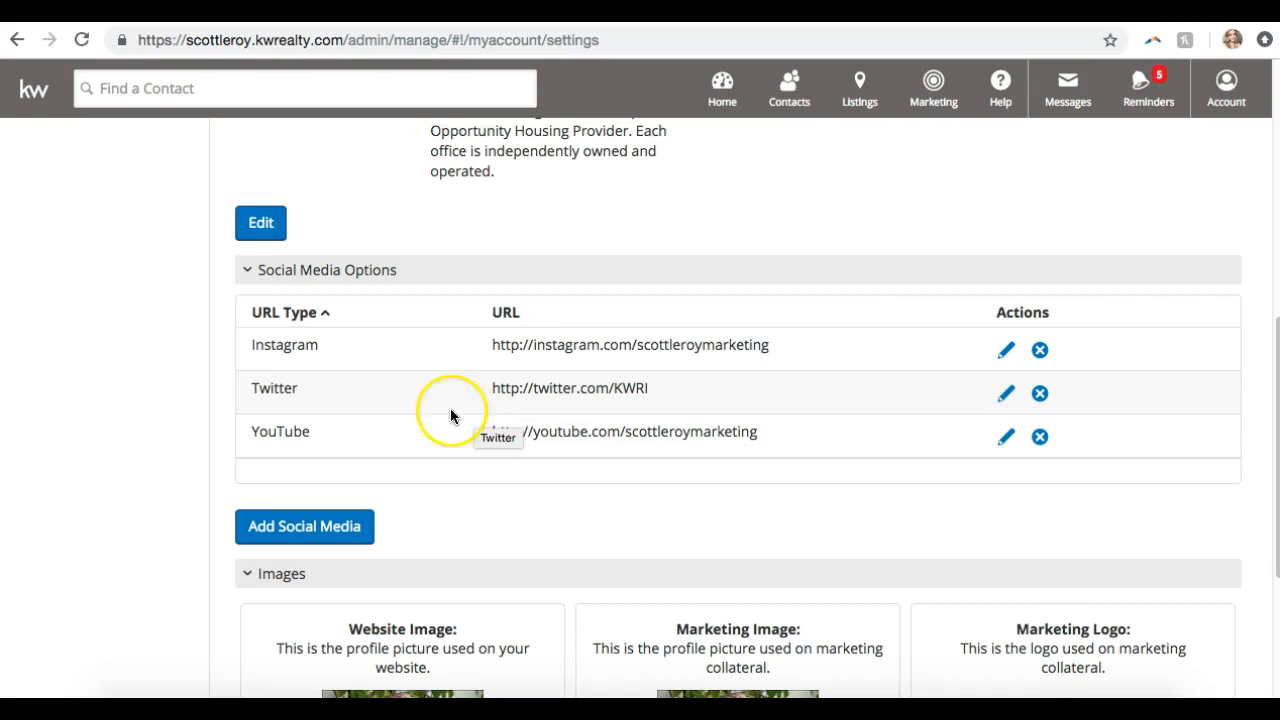
Add a Facebook social media link with the agent's Facebook page URL and save it
left_click(340, 526)
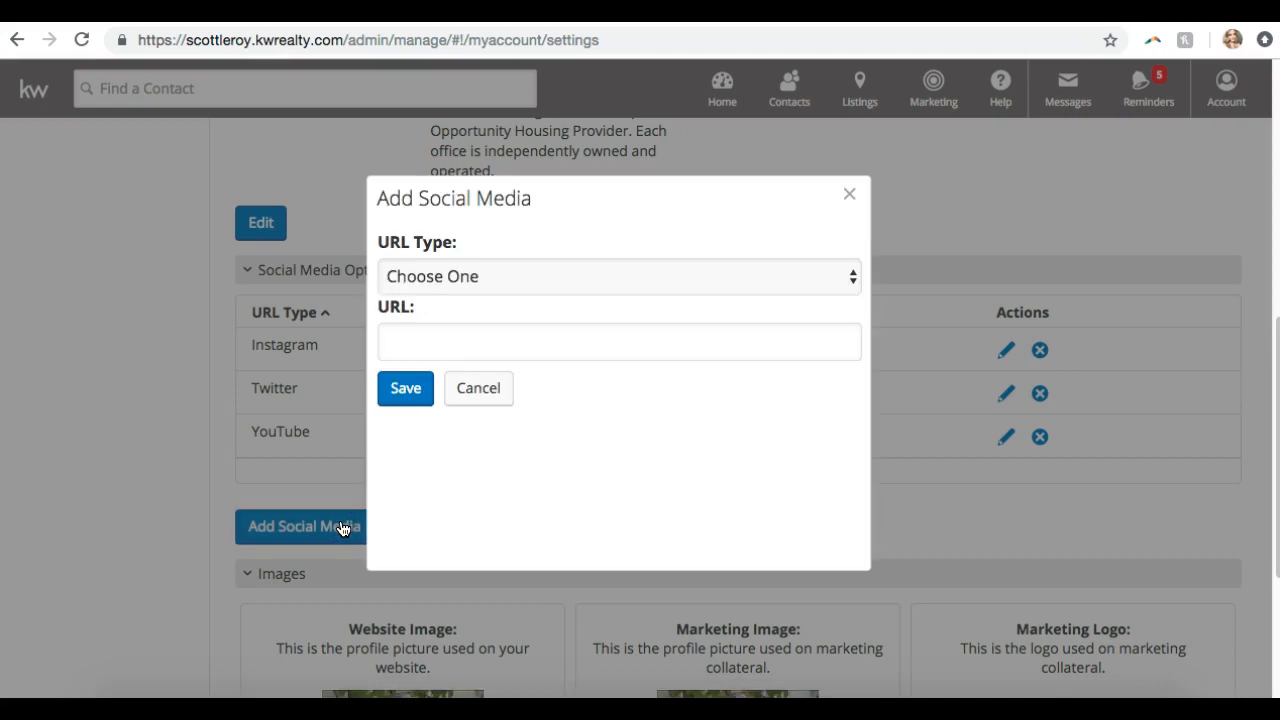
left_click(513, 274)
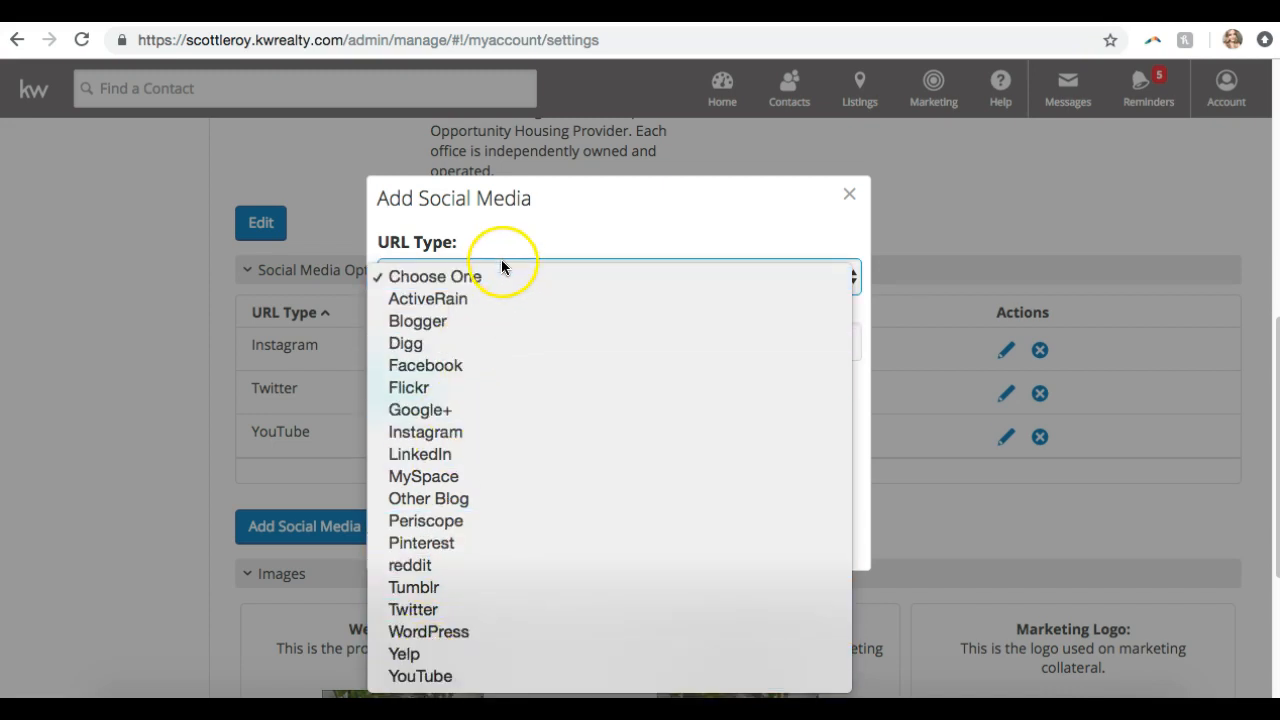
left_click(448, 365)
left_click(435, 331)
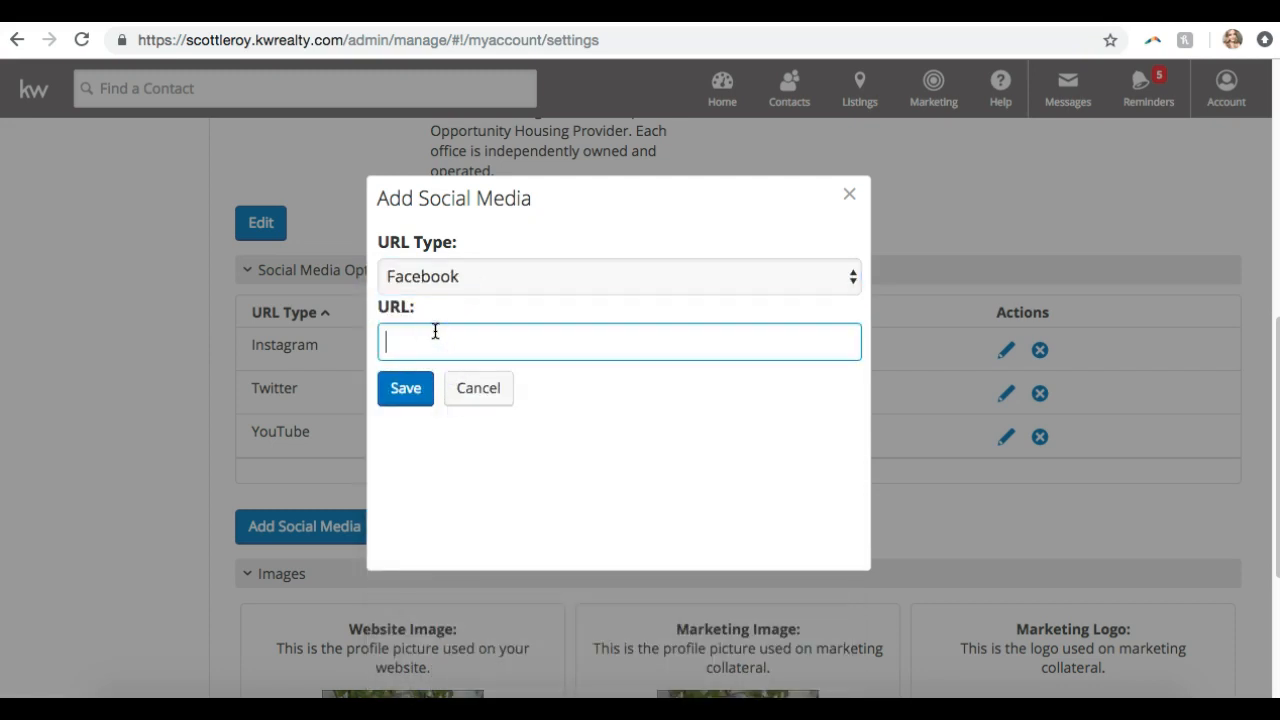
type("facebook.com/scottleroymarke")
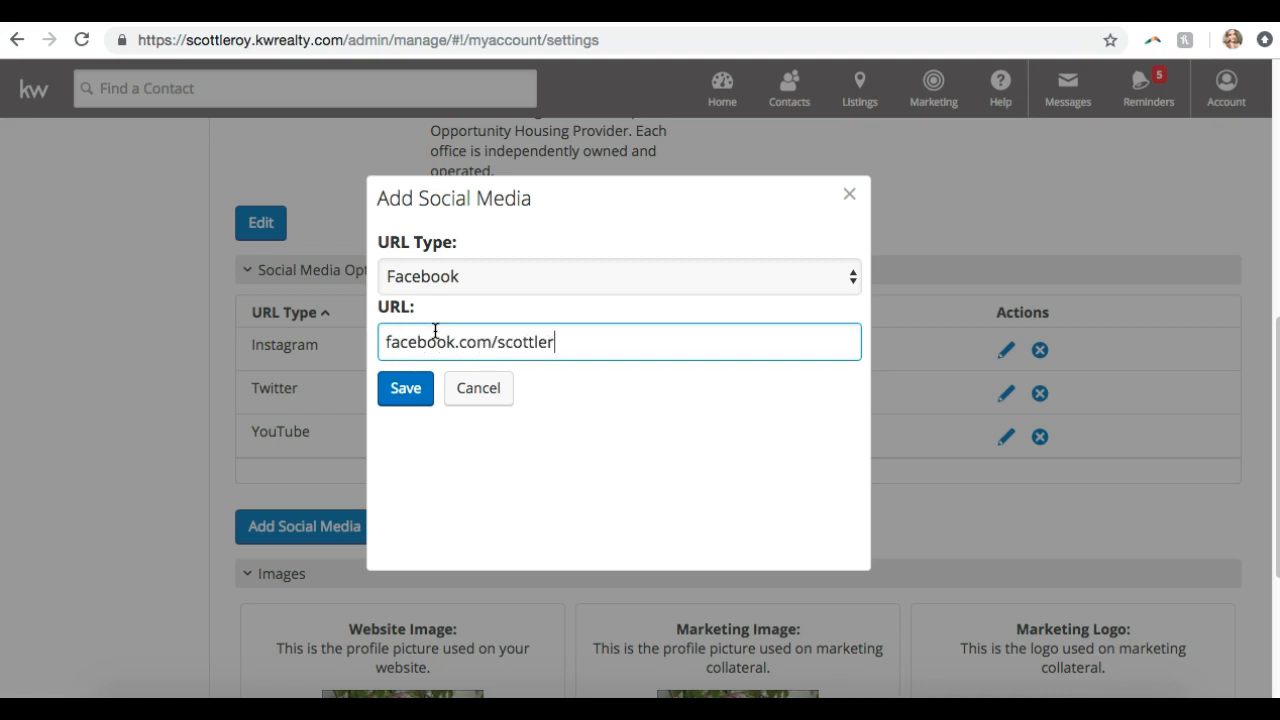
key("BackSpace")
key("BackSpace")
type("keting")
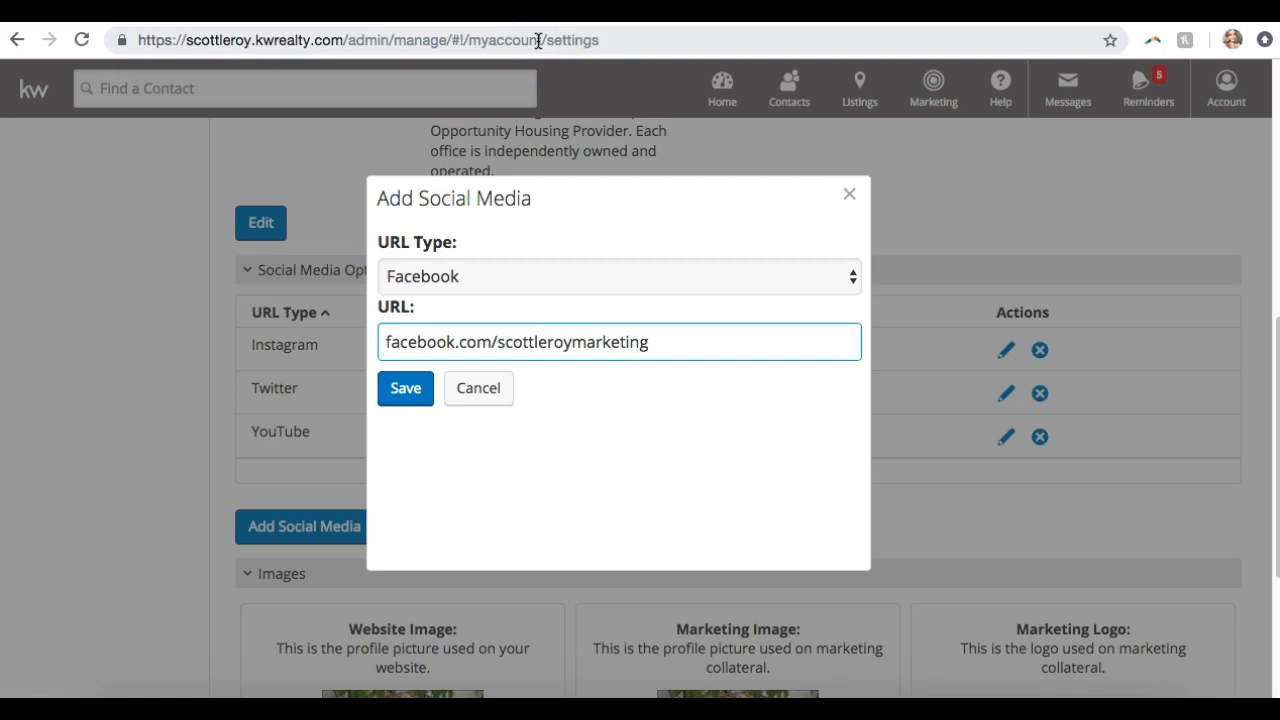
left_click(405, 387)
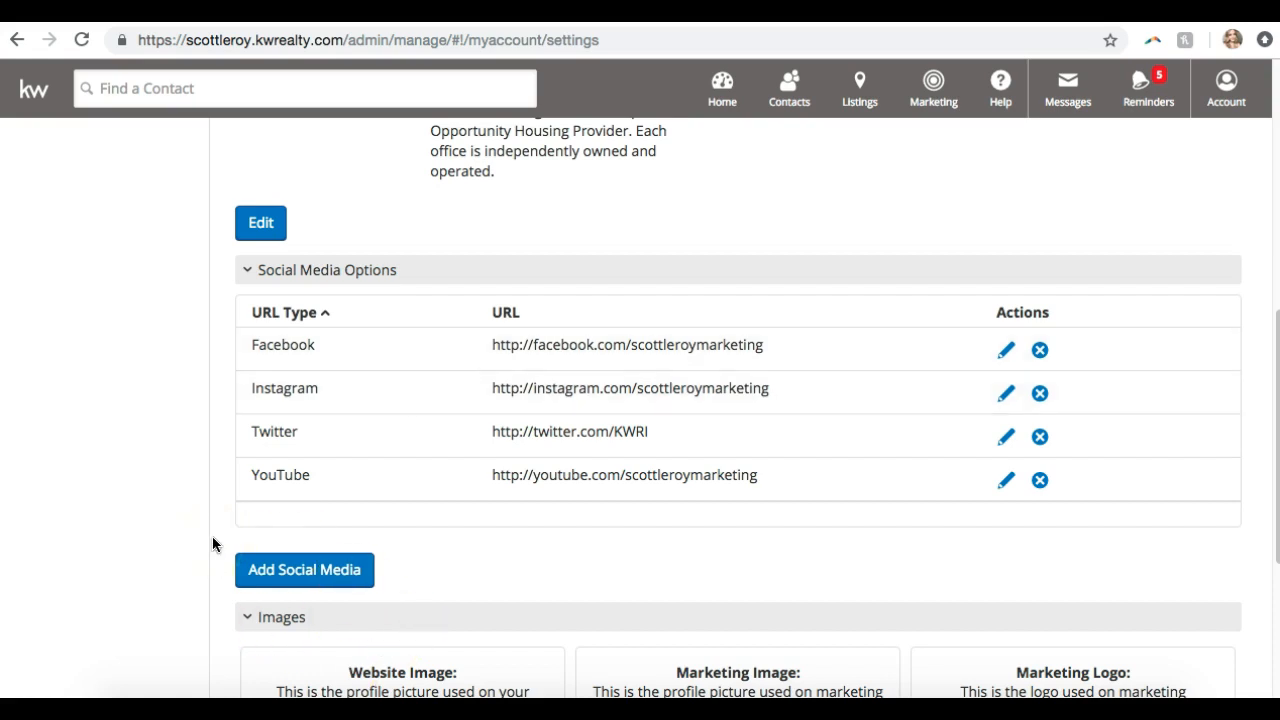
scroll(212, 538, "down", 3)
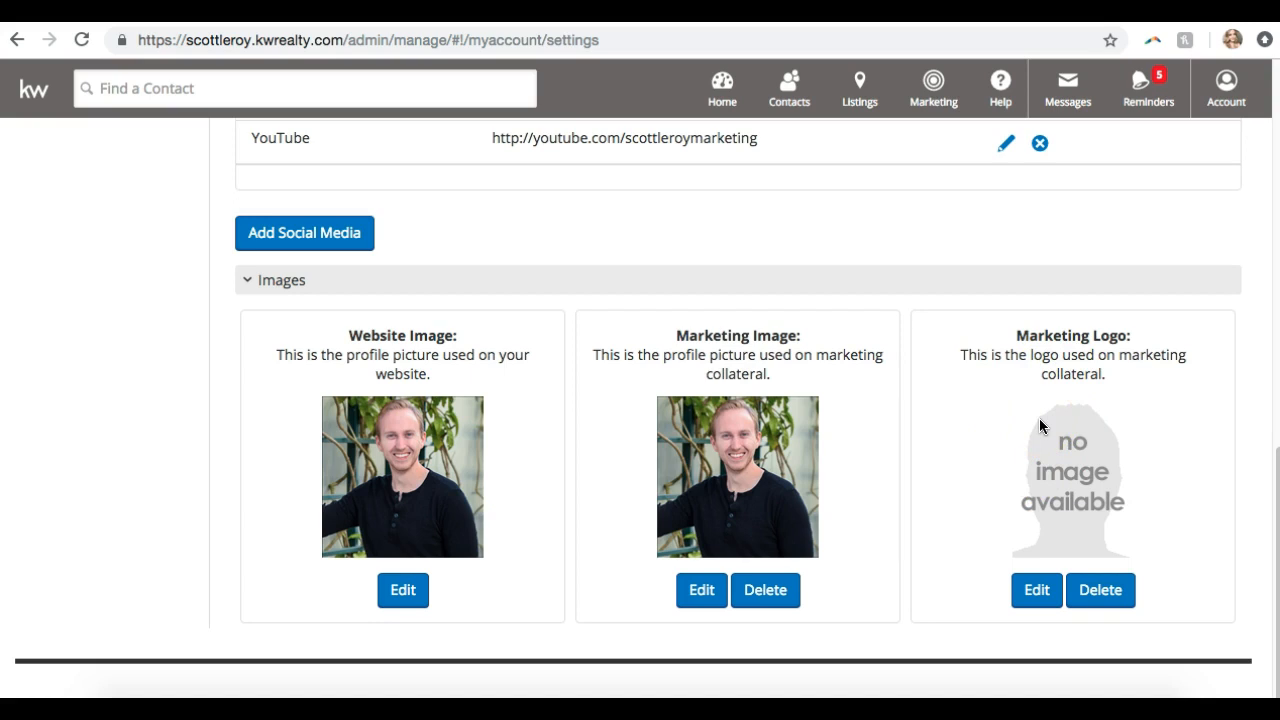
Return to the top of My Account settings and open the Marketing menu
scroll(1039, 418, "up", 10)
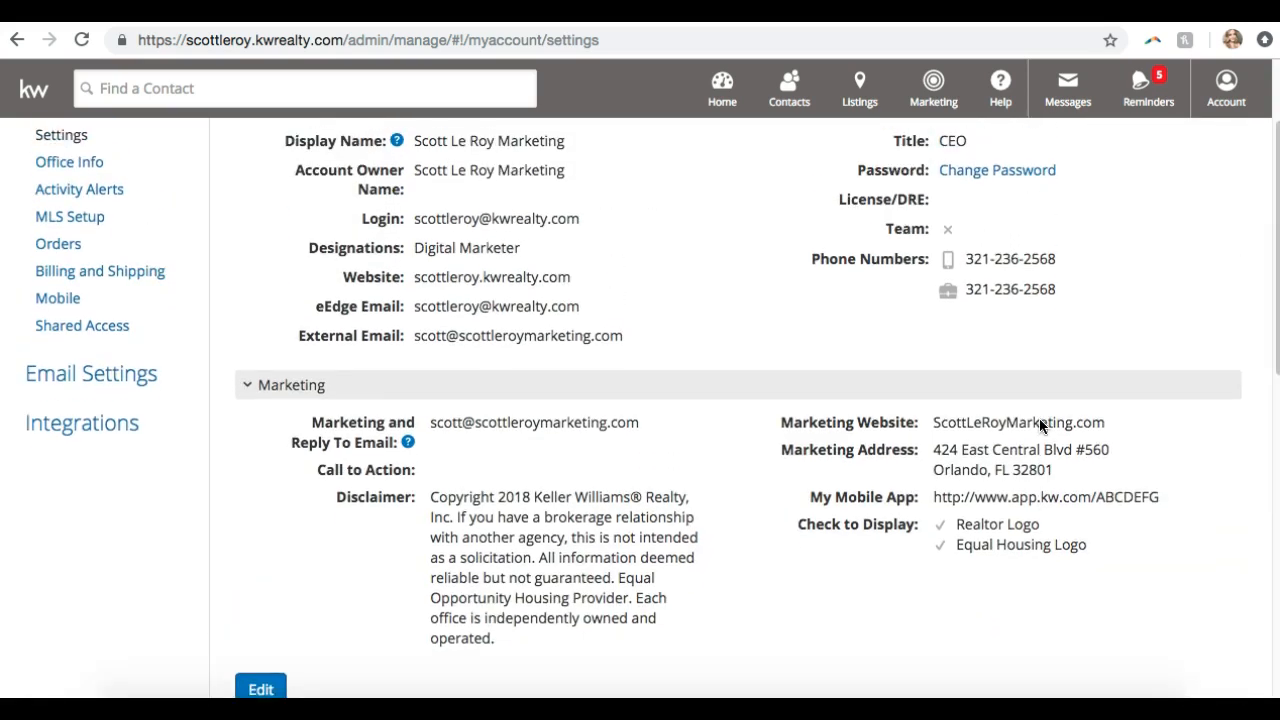
scroll(1039, 419, "up", 1)
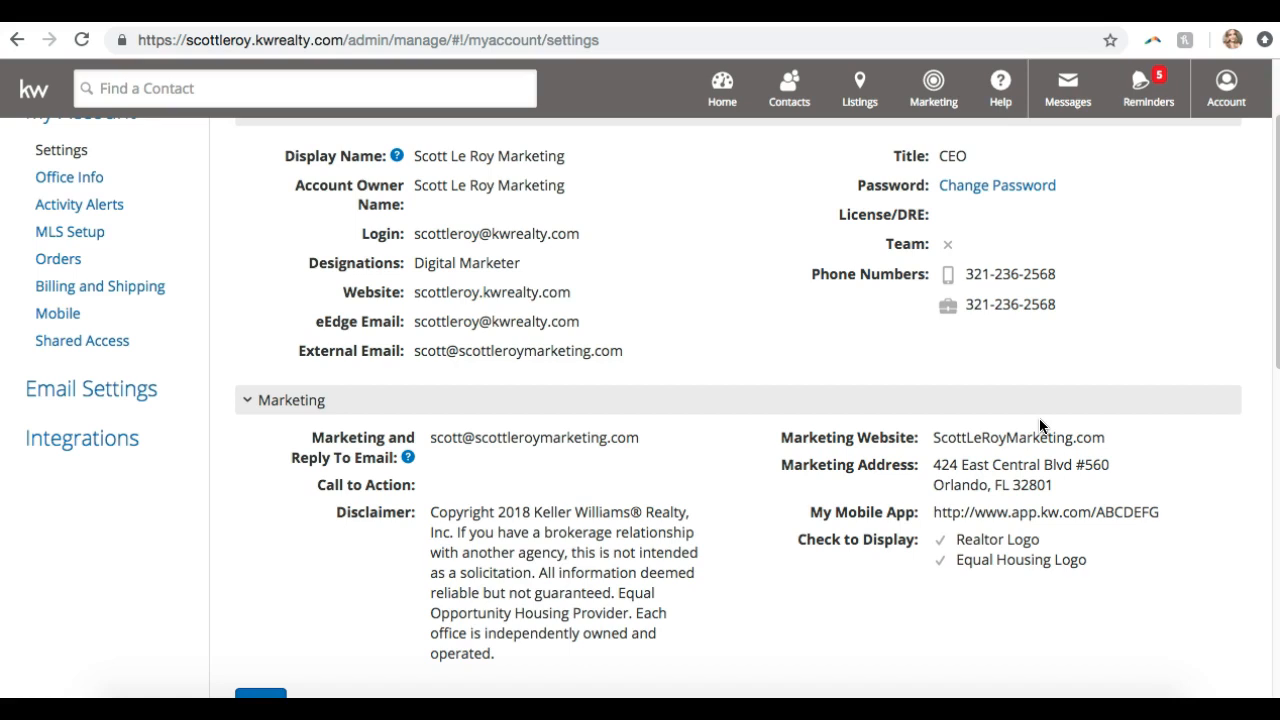
key("F2")
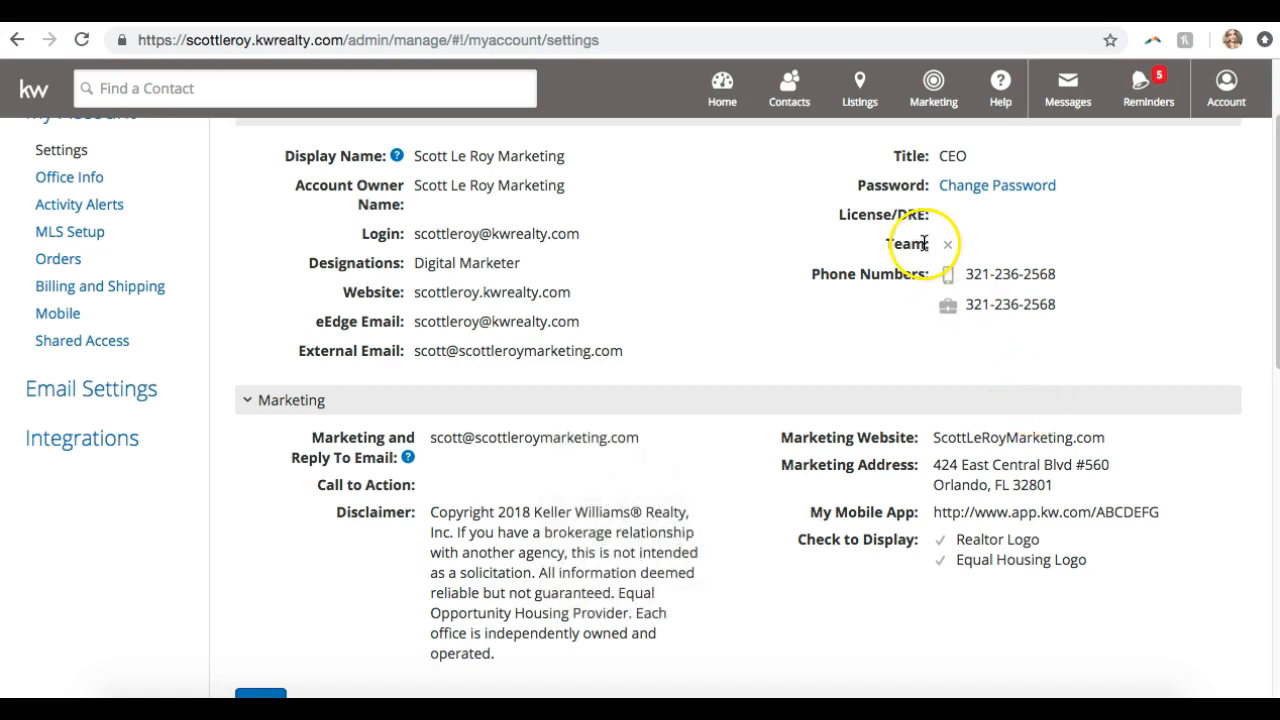
left_click(942, 115)
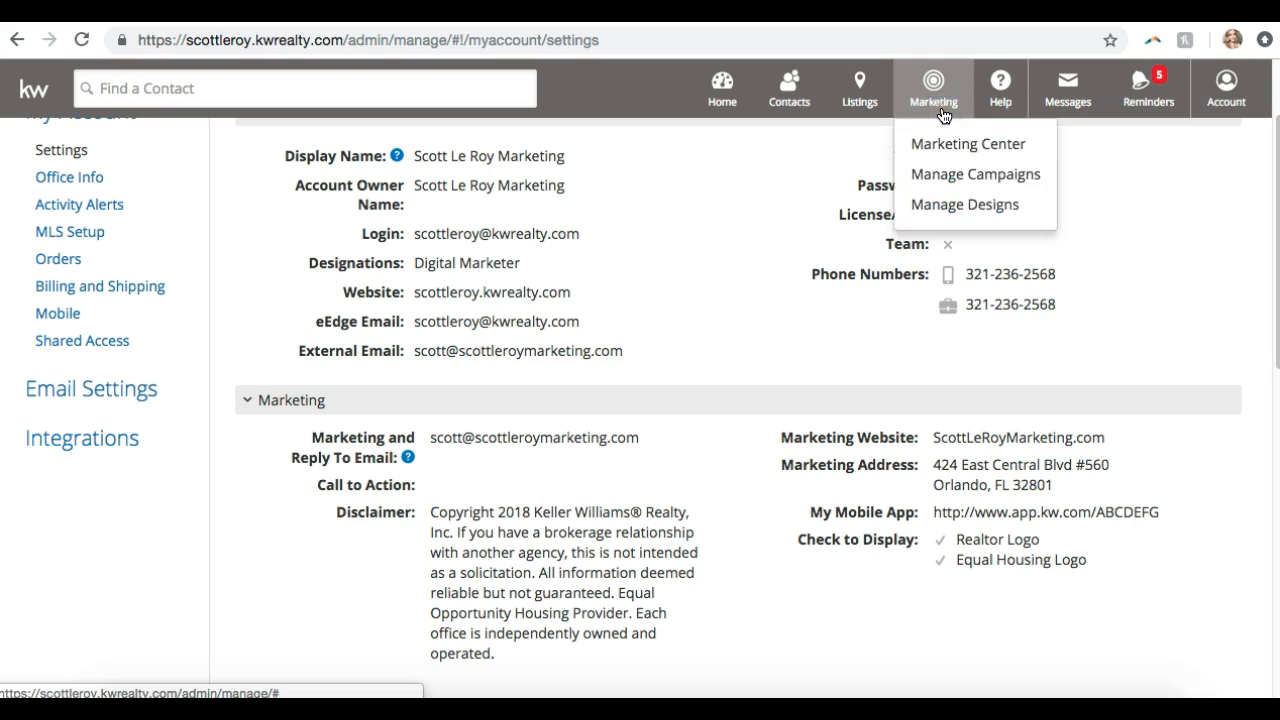
Open Manage Campaigns and browse the Any Status and Any Schedule filters, leaving them unchanged
left_click(948, 176)
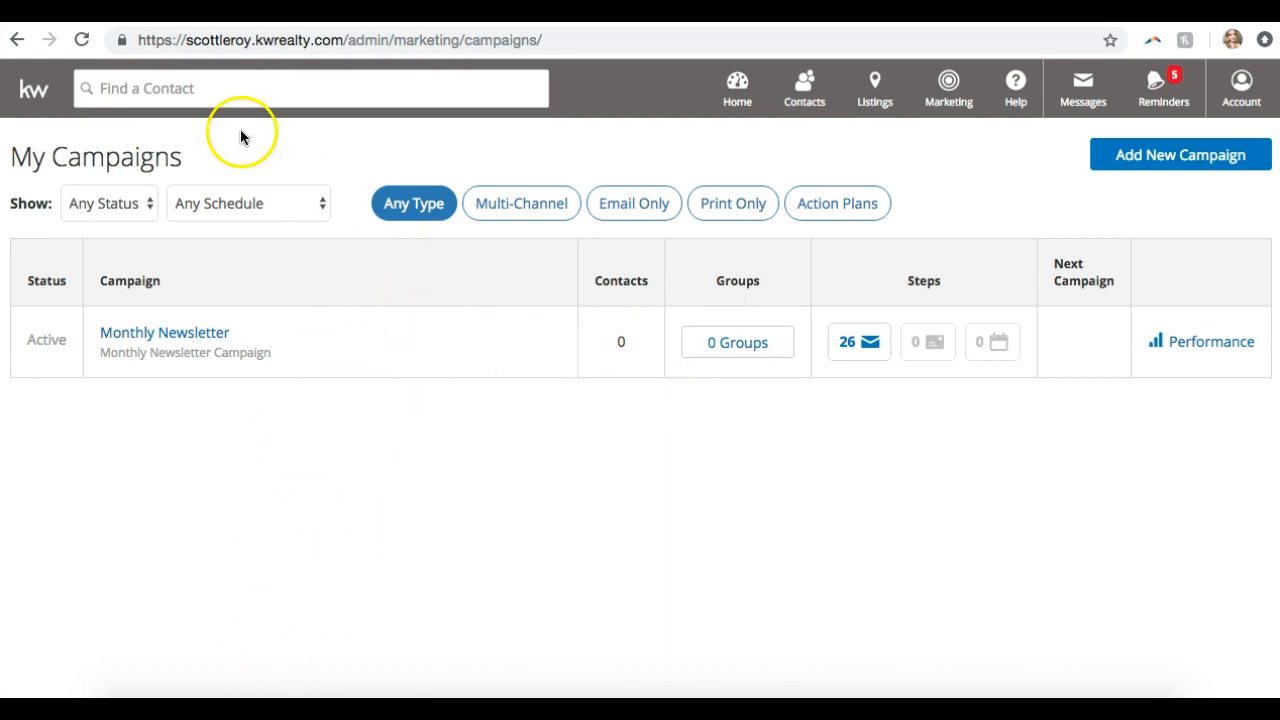
left_click(102, 206)
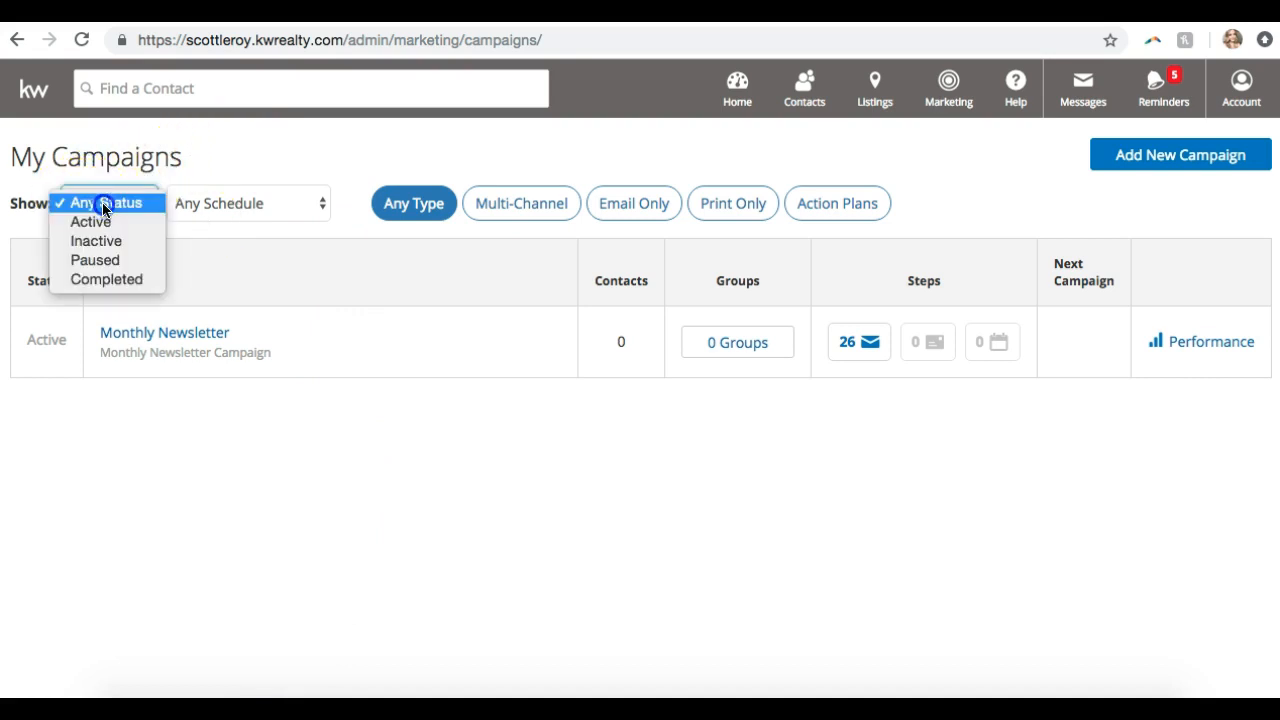
left_click(193, 207)
left_click(194, 208)
left_click(146, 206)
left_click(124, 207)
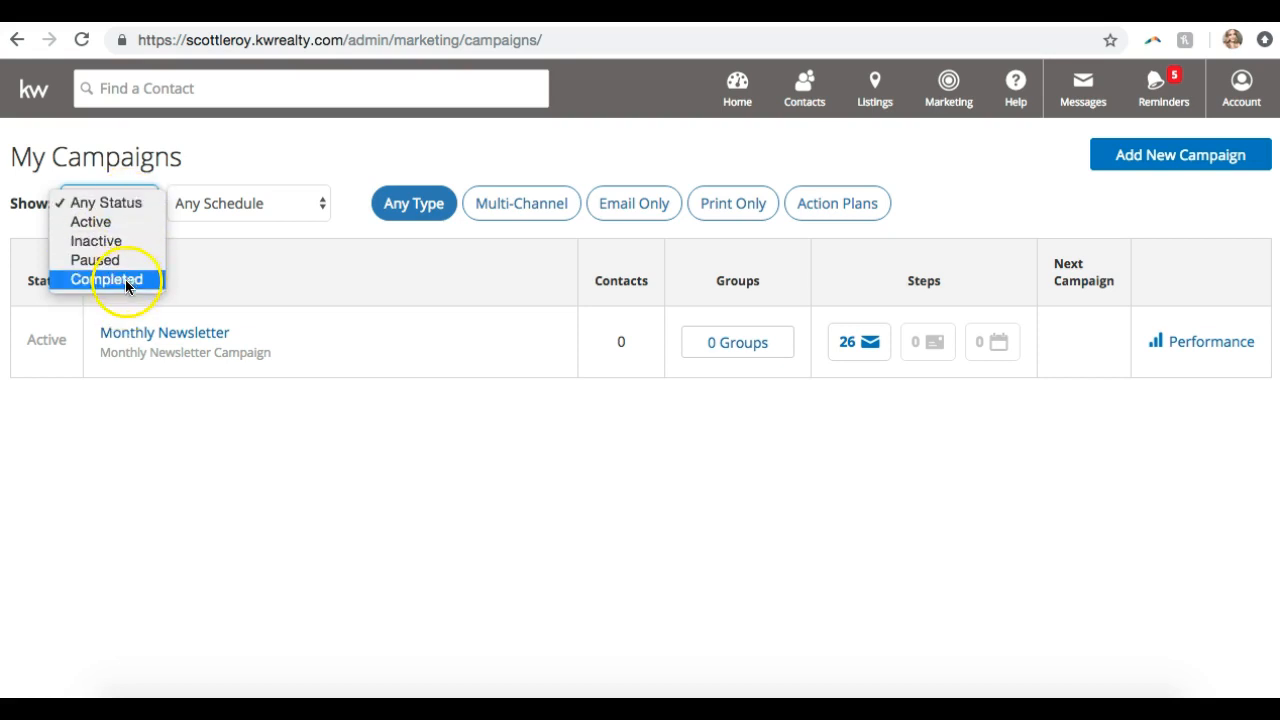
left_click(152, 205)
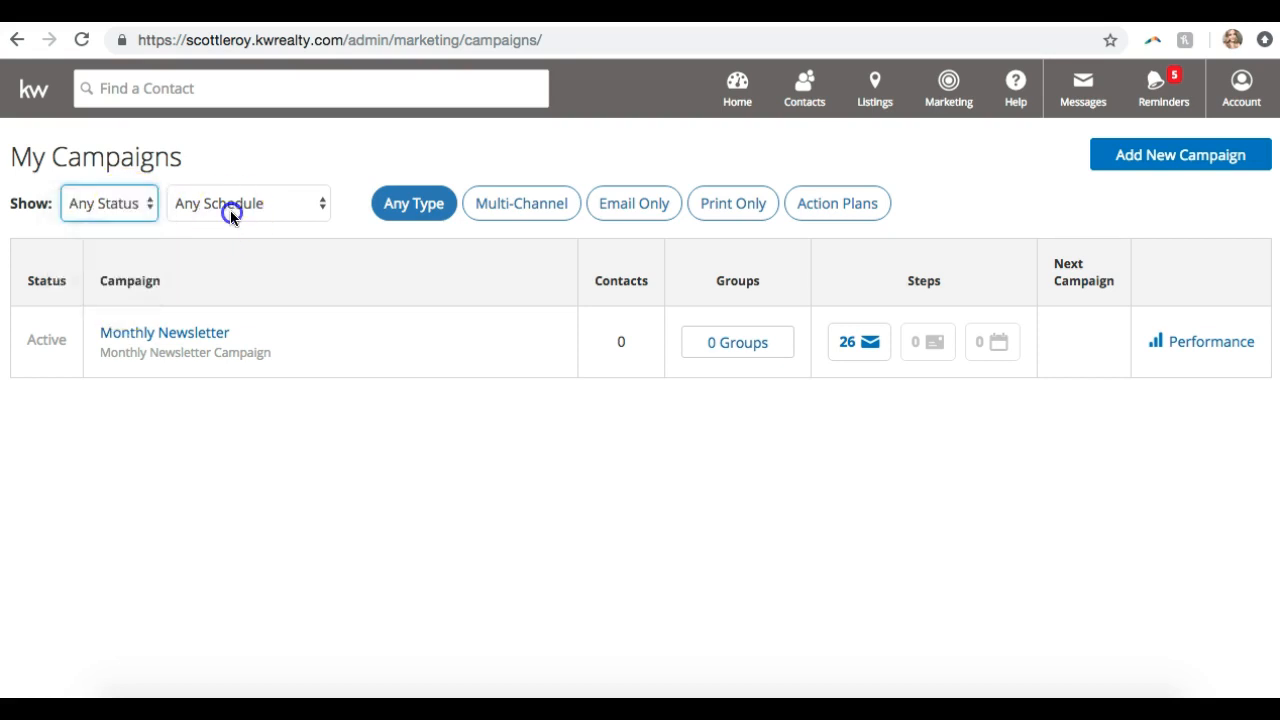
left_click(232, 212)
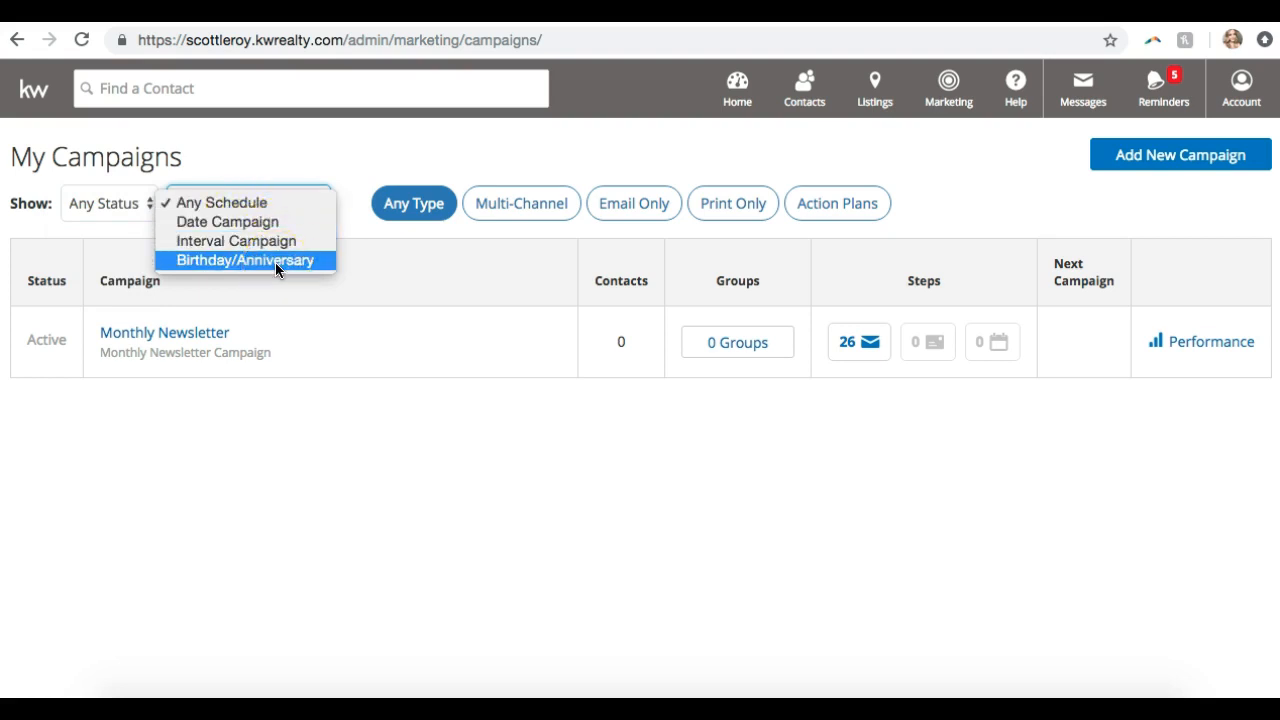
left_click(303, 204)
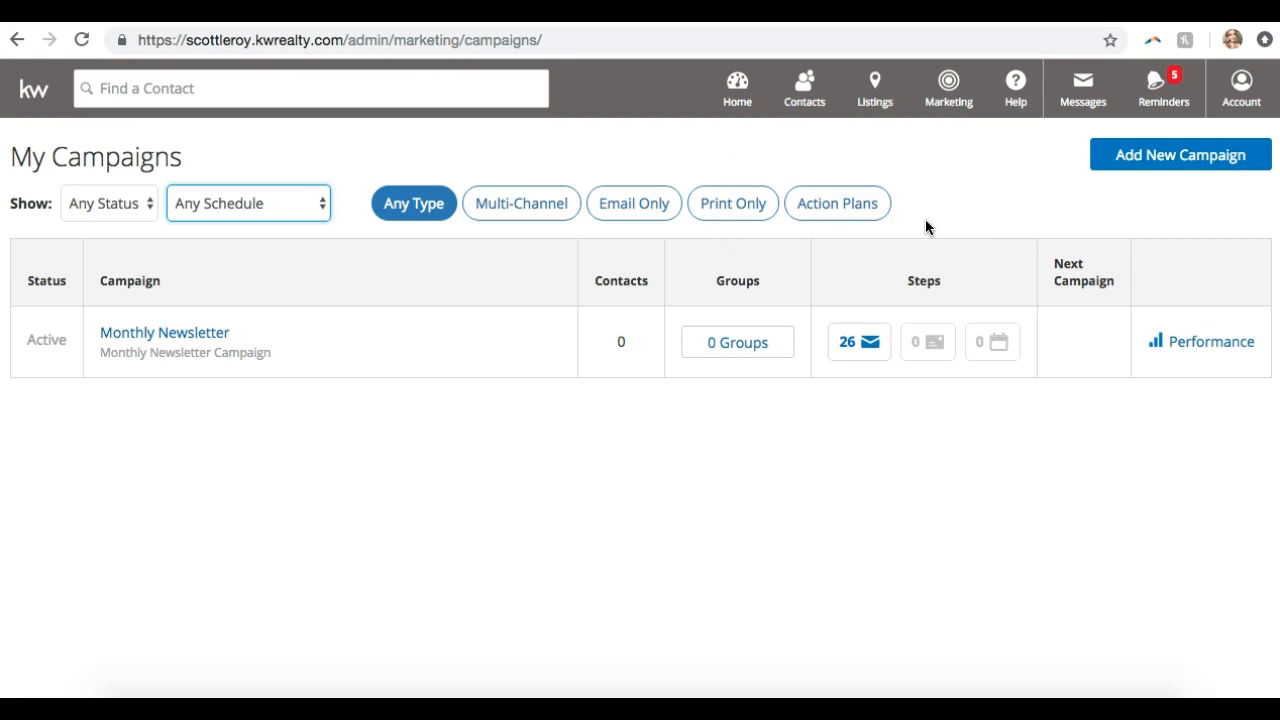
Start a new campaign and list templates with All Types and All Collections, showing 64 results
left_click(1157, 171)
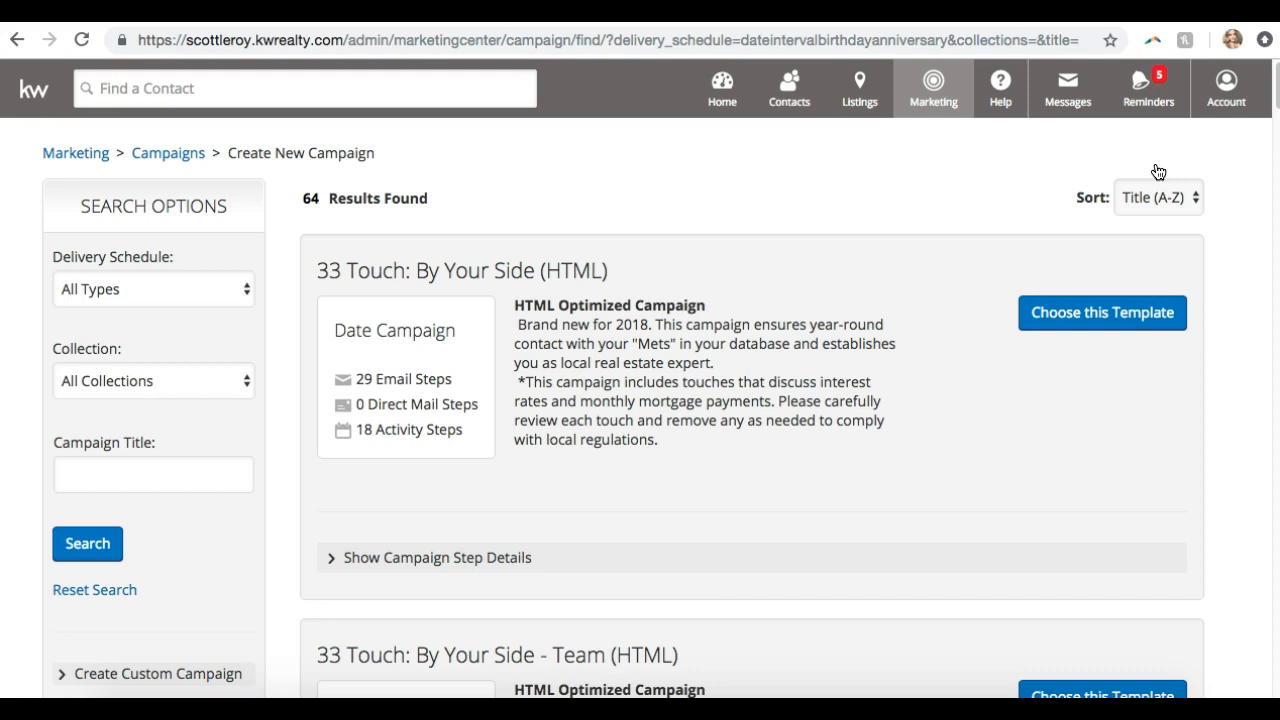
left_click(1133, 206)
left_click(963, 183)
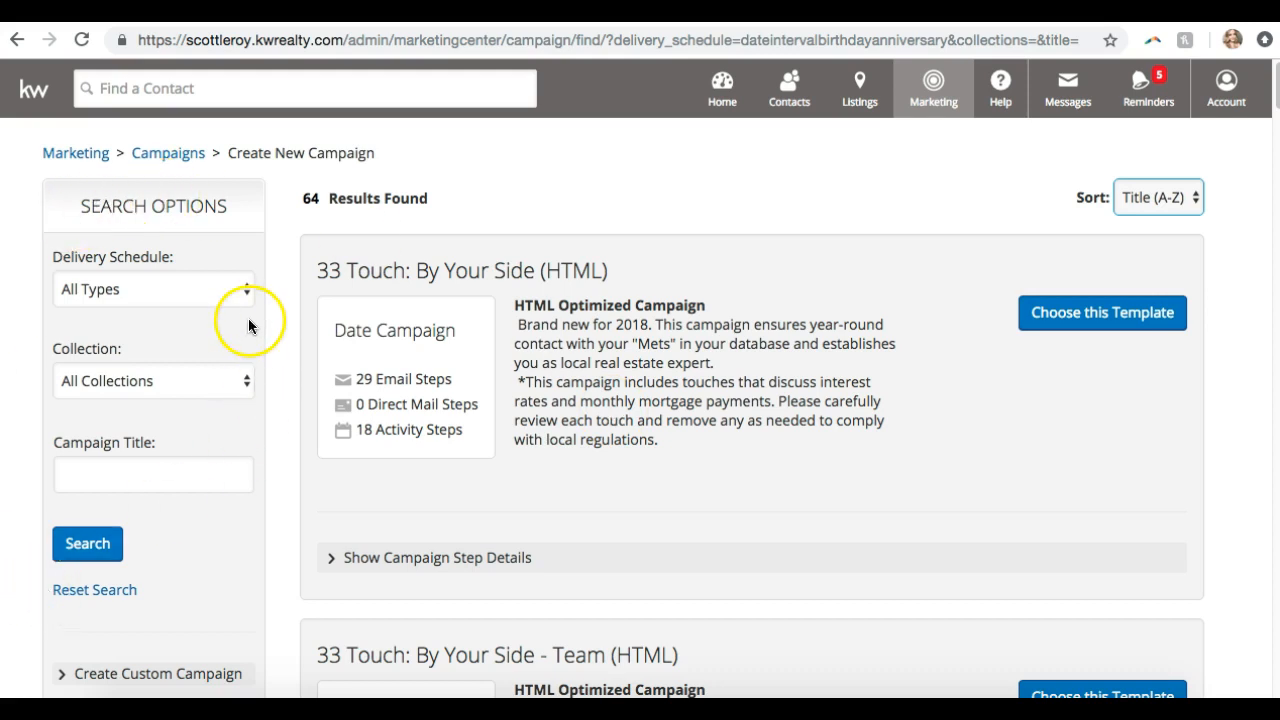
left_click(289, 205)
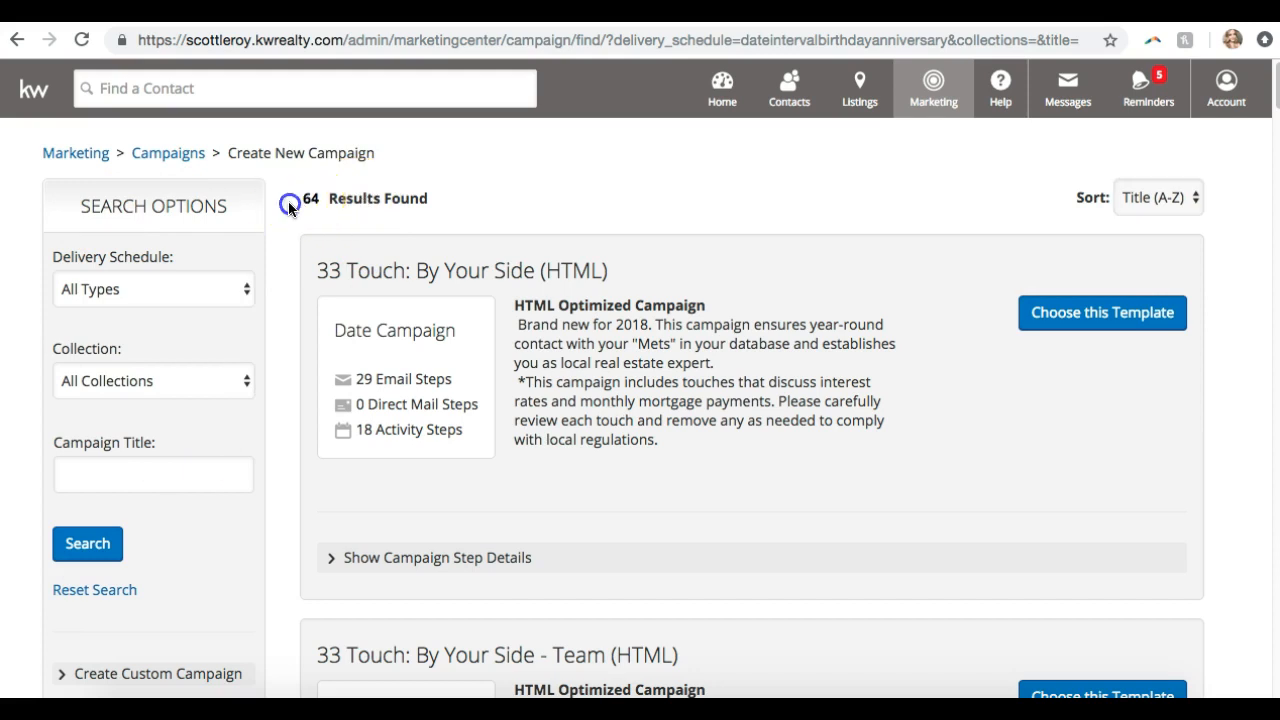
left_click(155, 294)
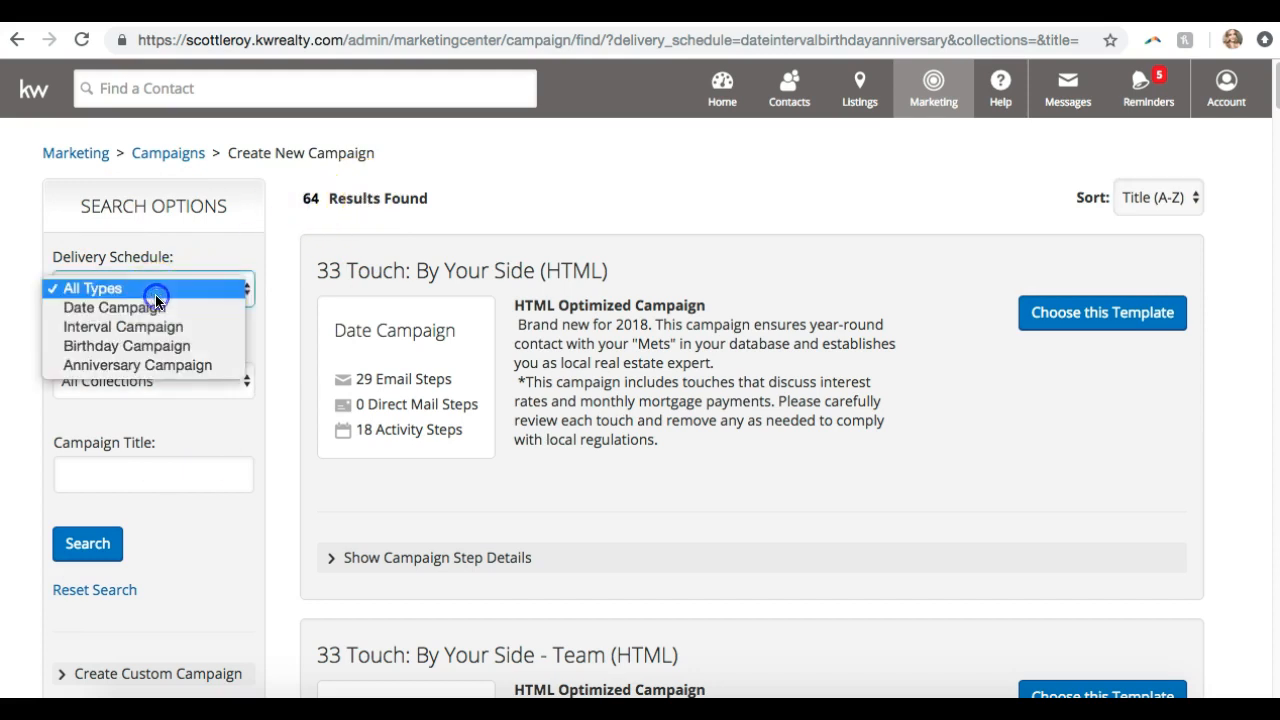
left_click(201, 326)
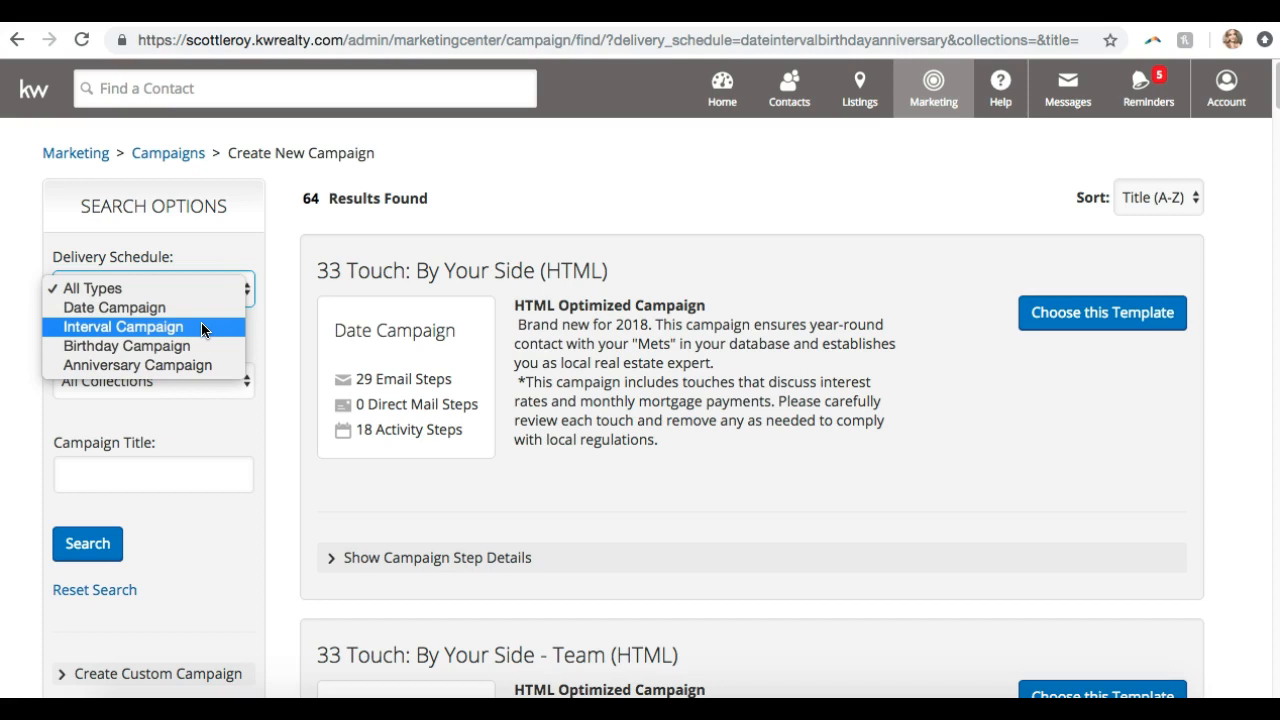
left_click(189, 305)
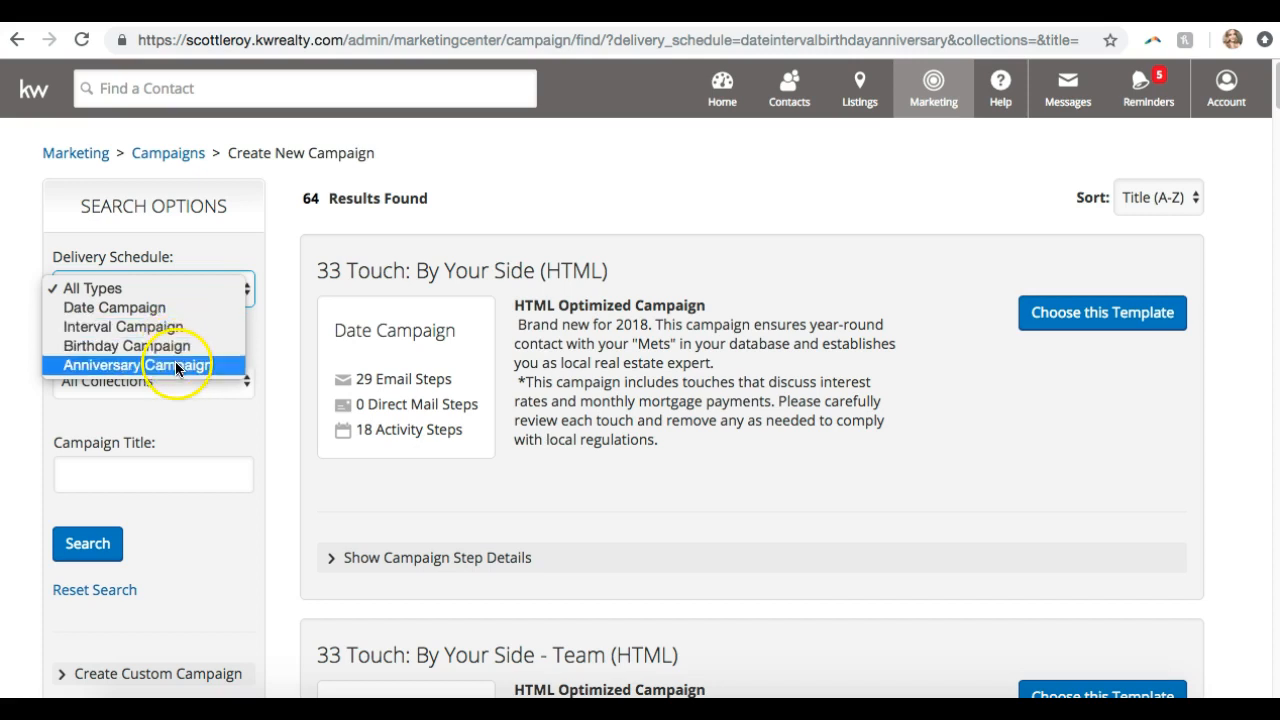
left_click(291, 340)
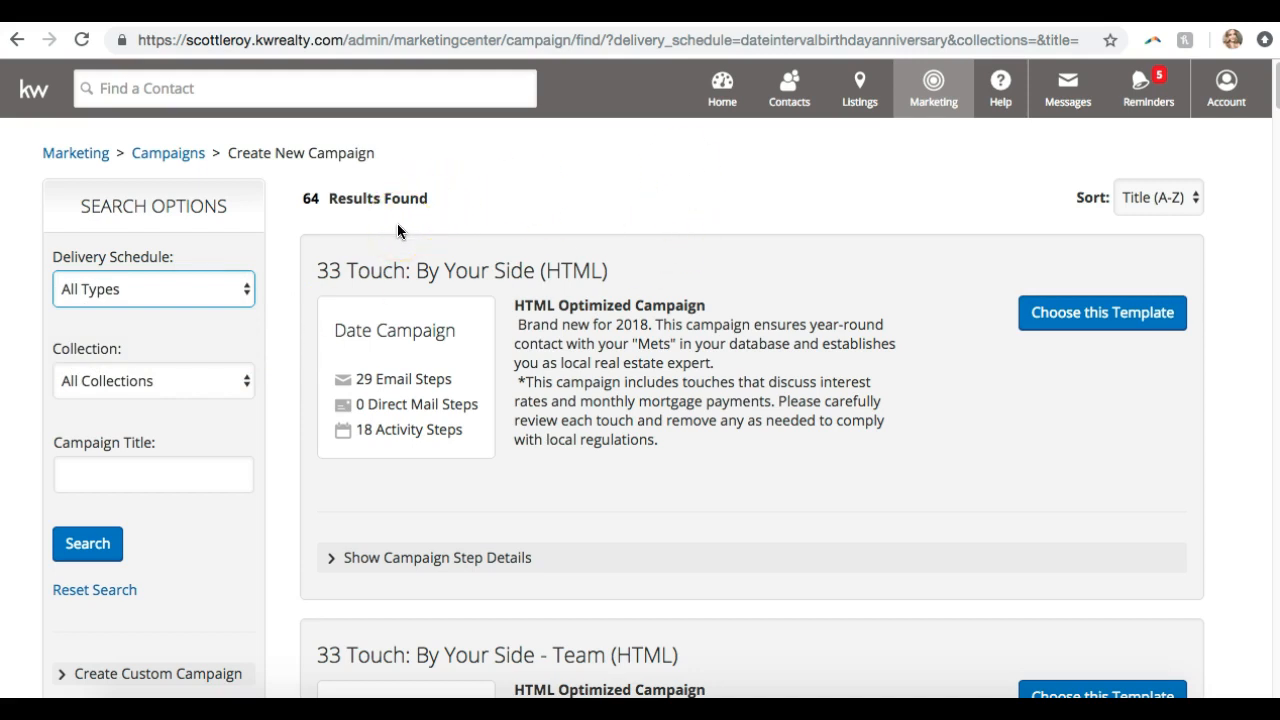
Scroll the template results down to the 12 Direct: A Happy and Healthy Home (HTML) card
scroll(397, 231, "down", 1)
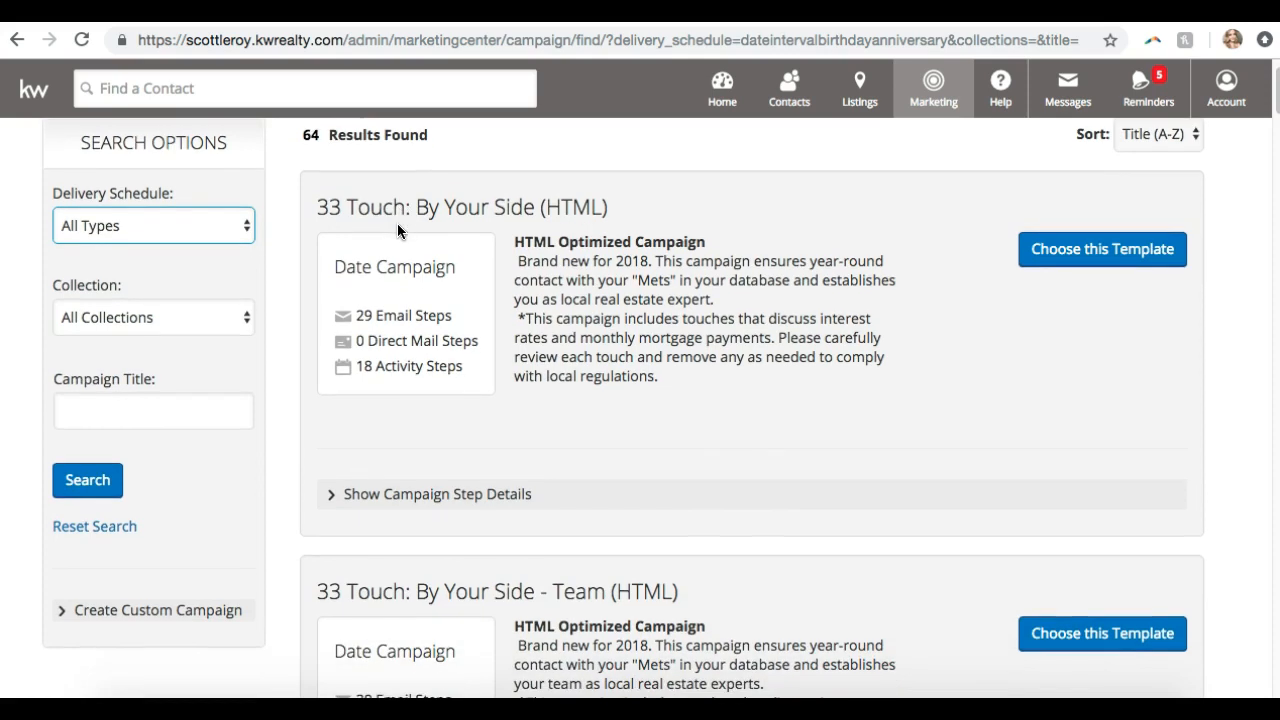
scroll(520, 230, "down", 1)
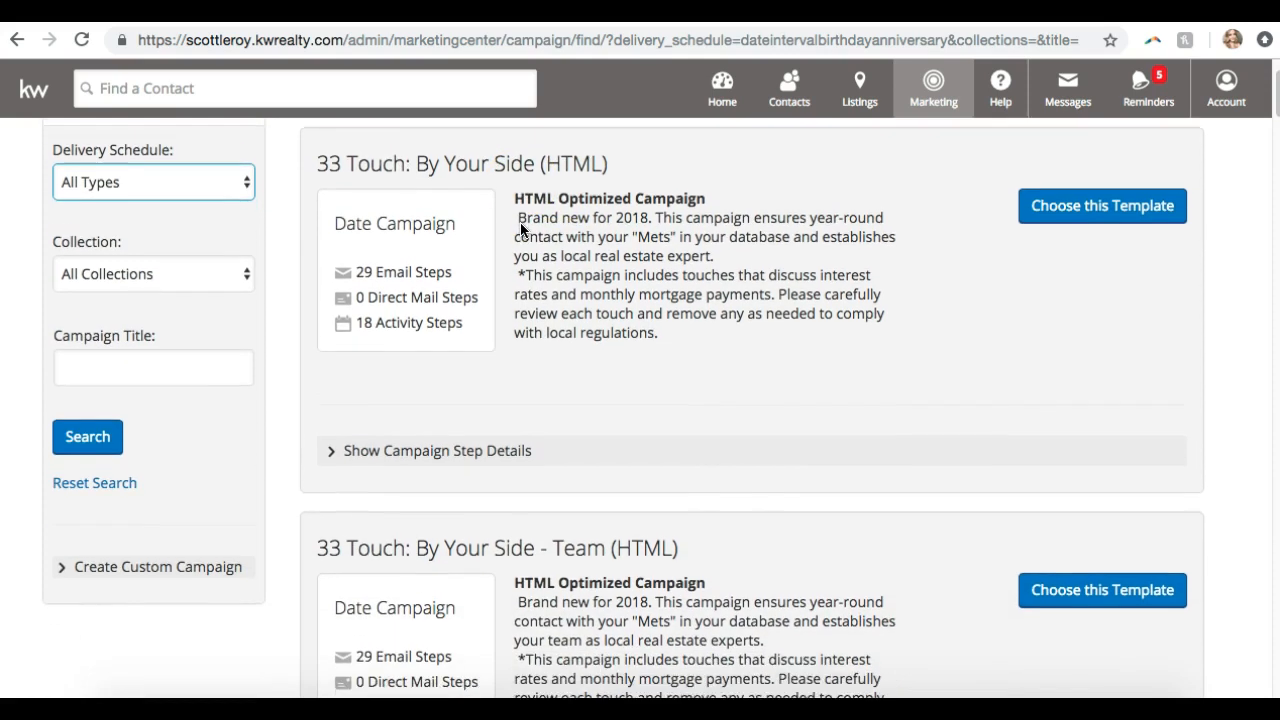
scroll(520, 230, "down", 12)
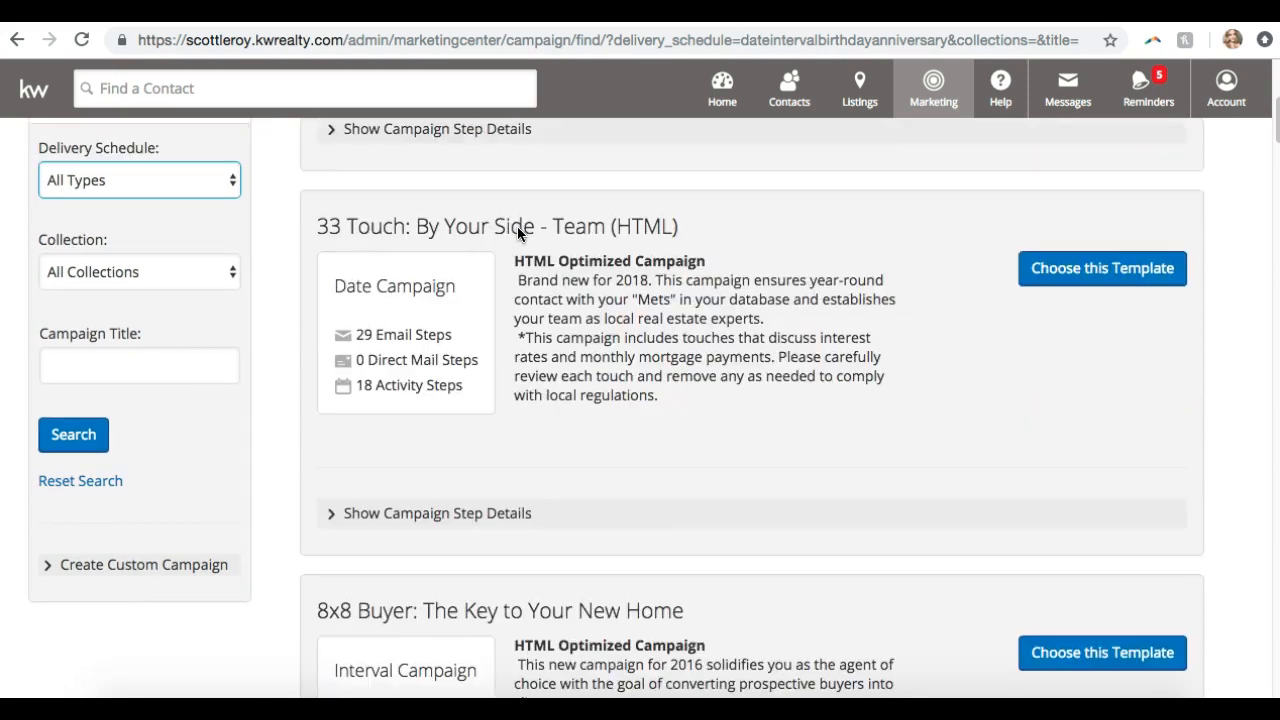
scroll(512, 245, "down", 10)
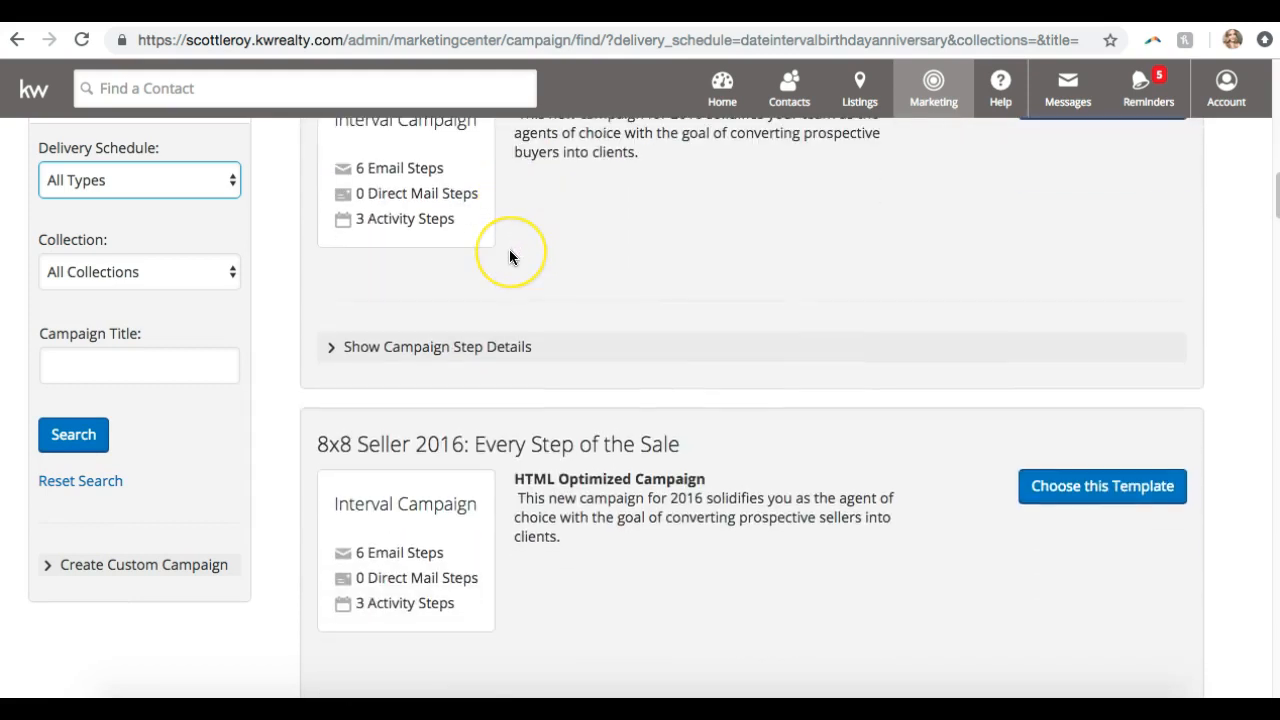
scroll(509, 257, "down", 15)
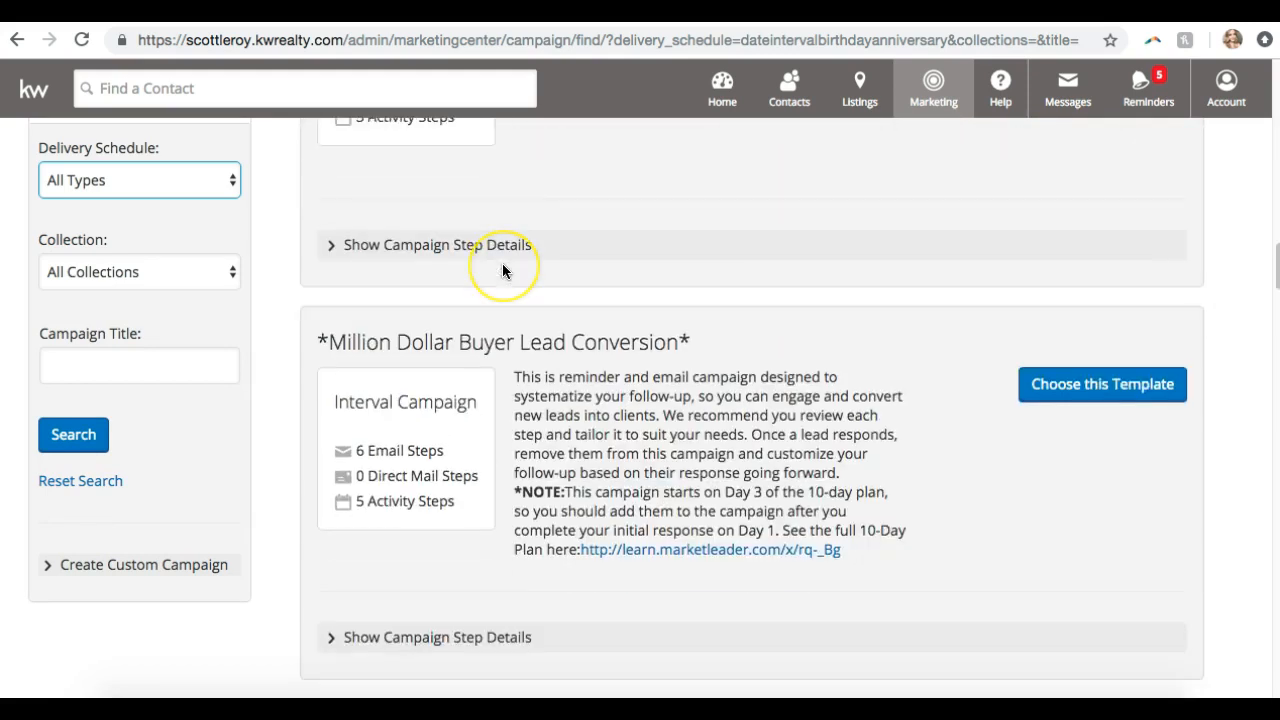
scroll(502, 270, "down", 1)
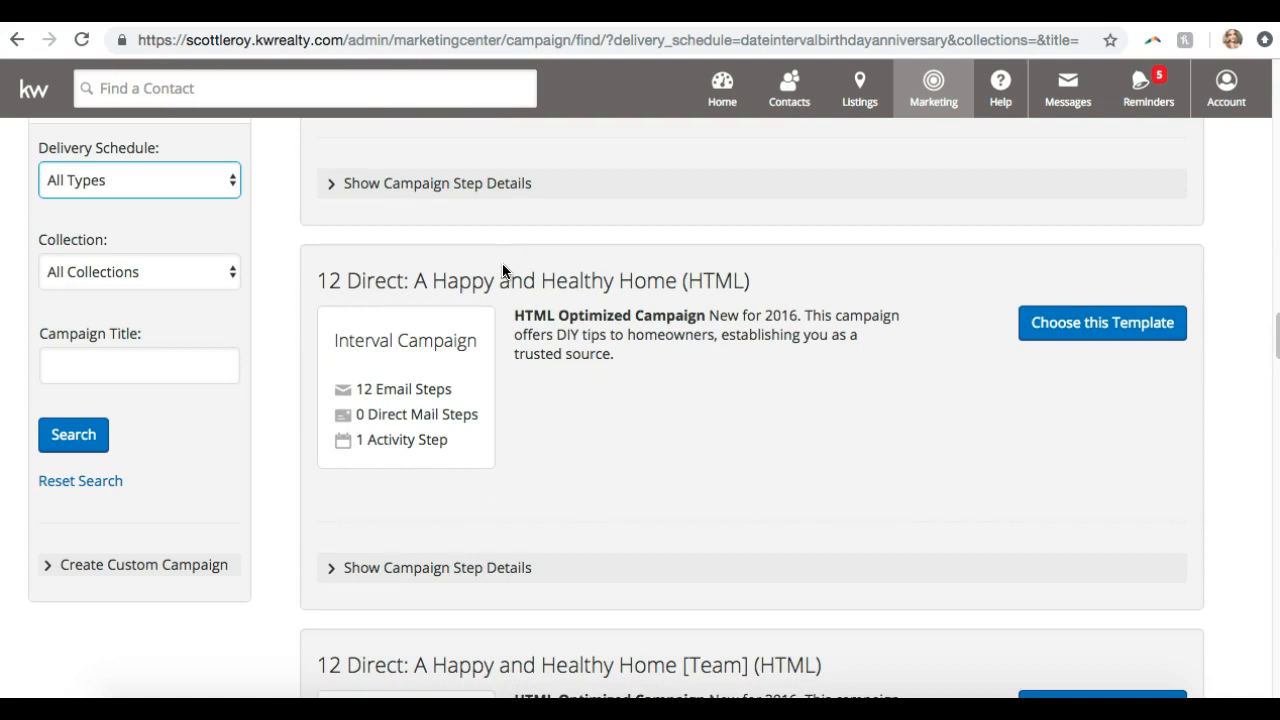
scroll(503, 265, "down", 2)
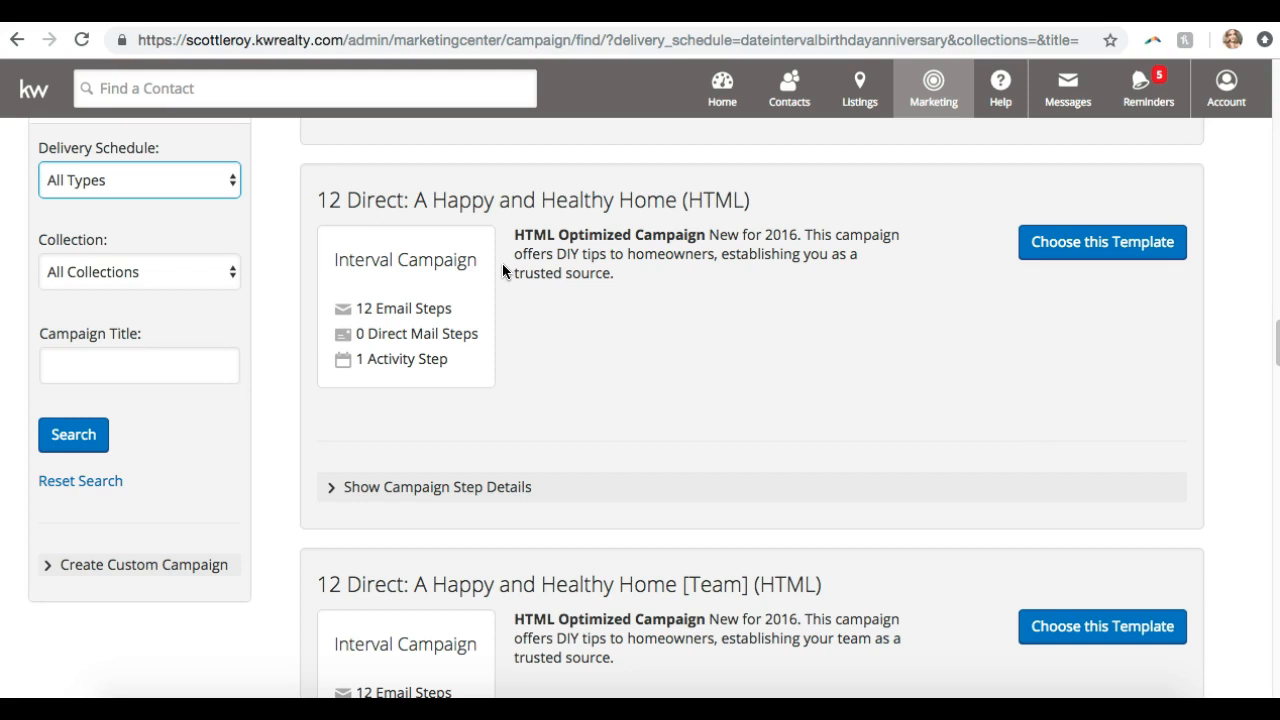
scroll(503, 268, "down", 20)
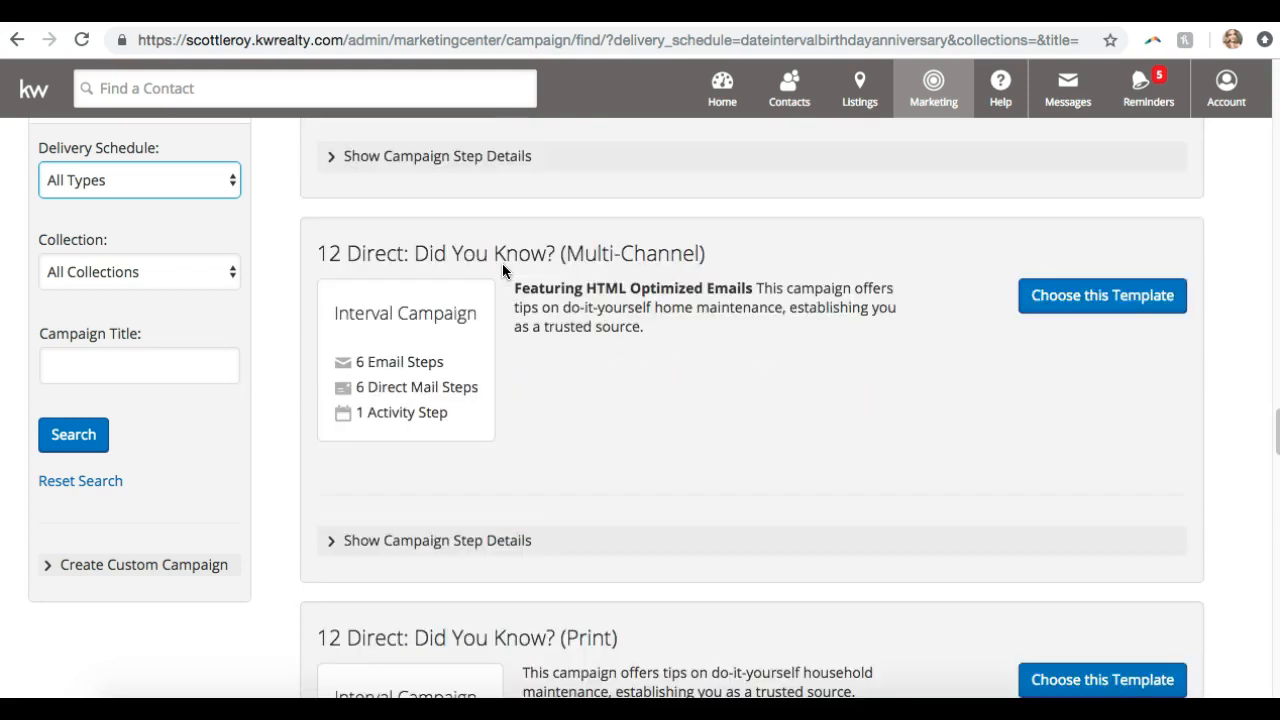
scroll(502, 263, "up", 20)
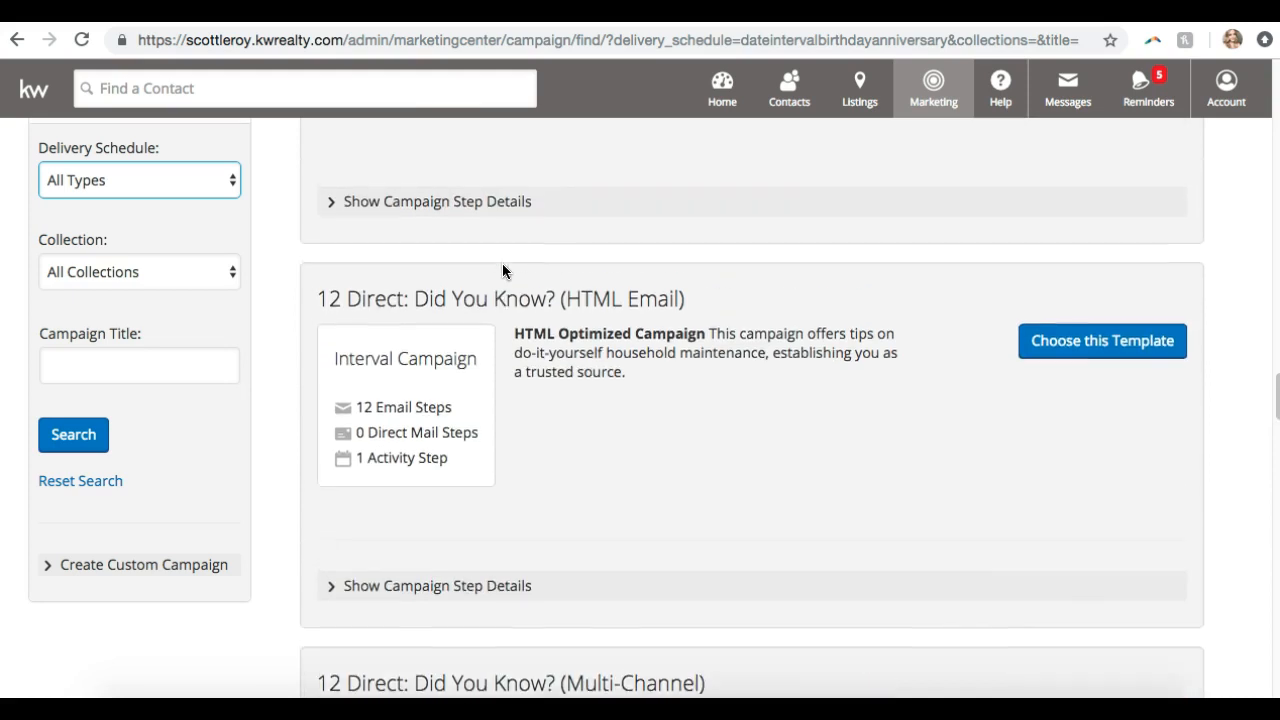
scroll(502, 263, "up", 3)
scroll(502, 263, "down", 8)
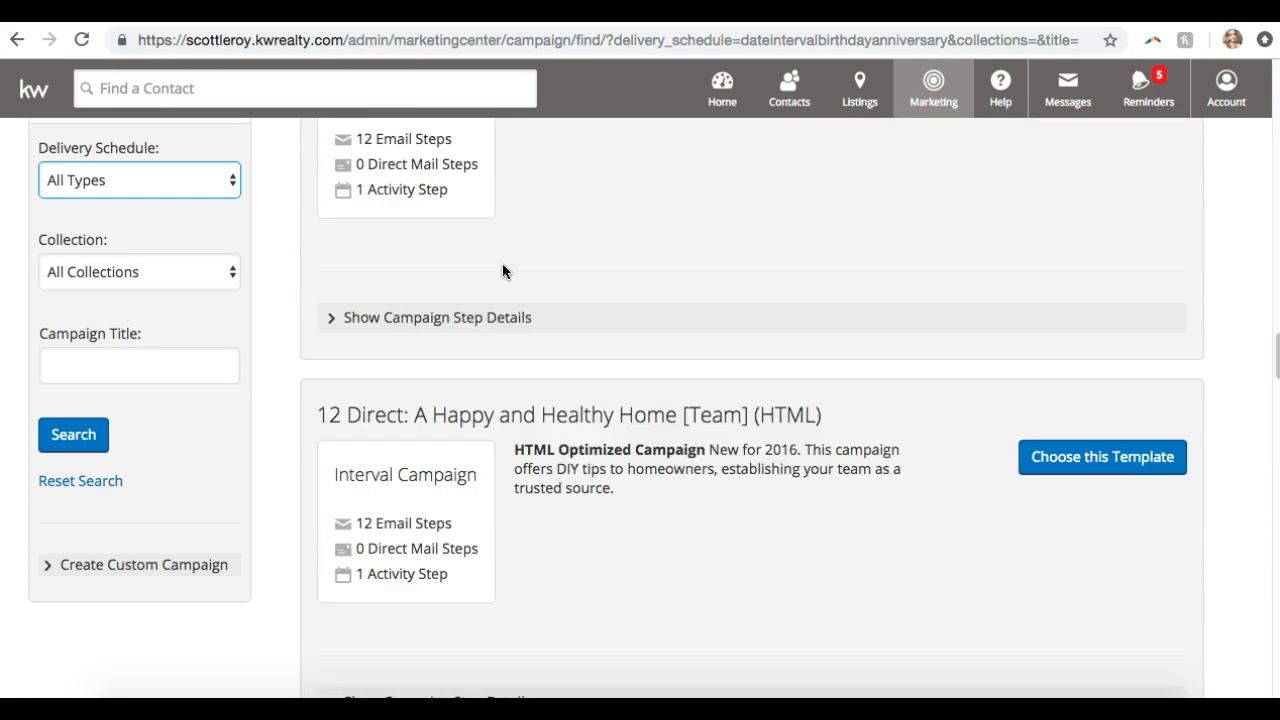
scroll(502, 263, "up", 2)
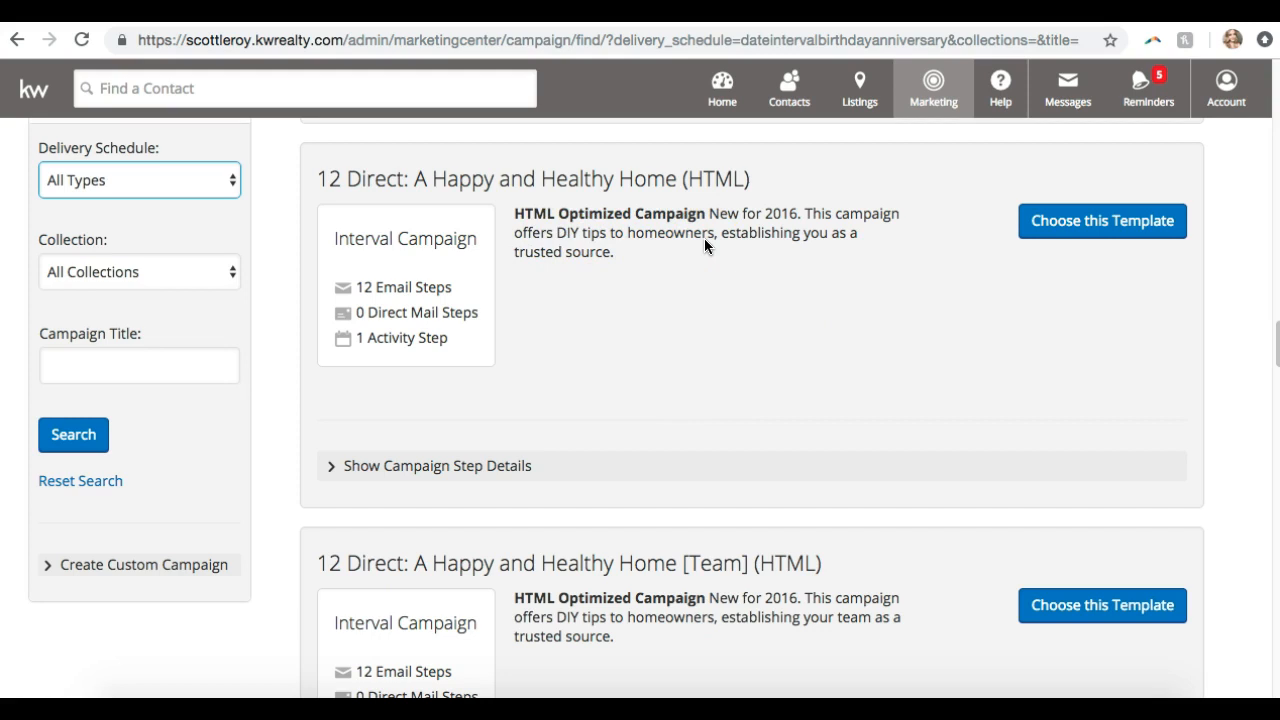
scroll(705, 246, "down", 1)
scroll(705, 246, "up", 1)
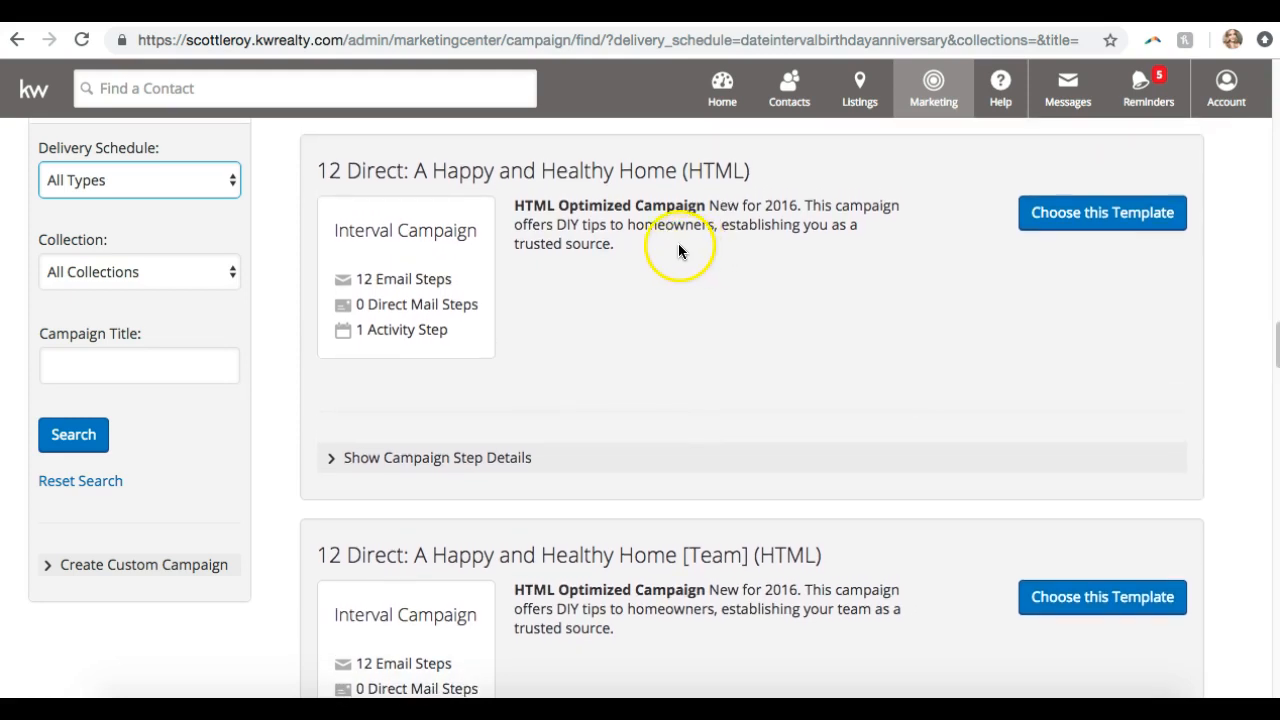
Expand the Happy and Healthy Home (HTML) step details and advance the carousel to steps 7–10
left_click(442, 459)
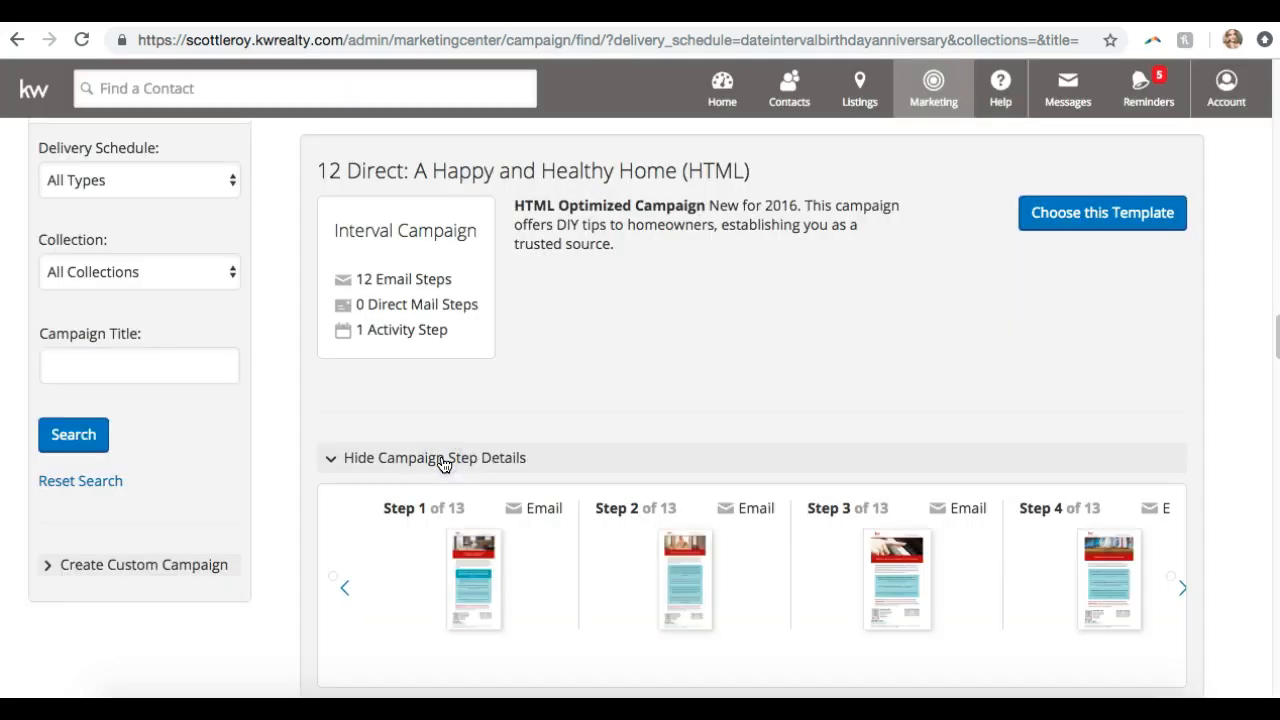
left_click(1185, 541)
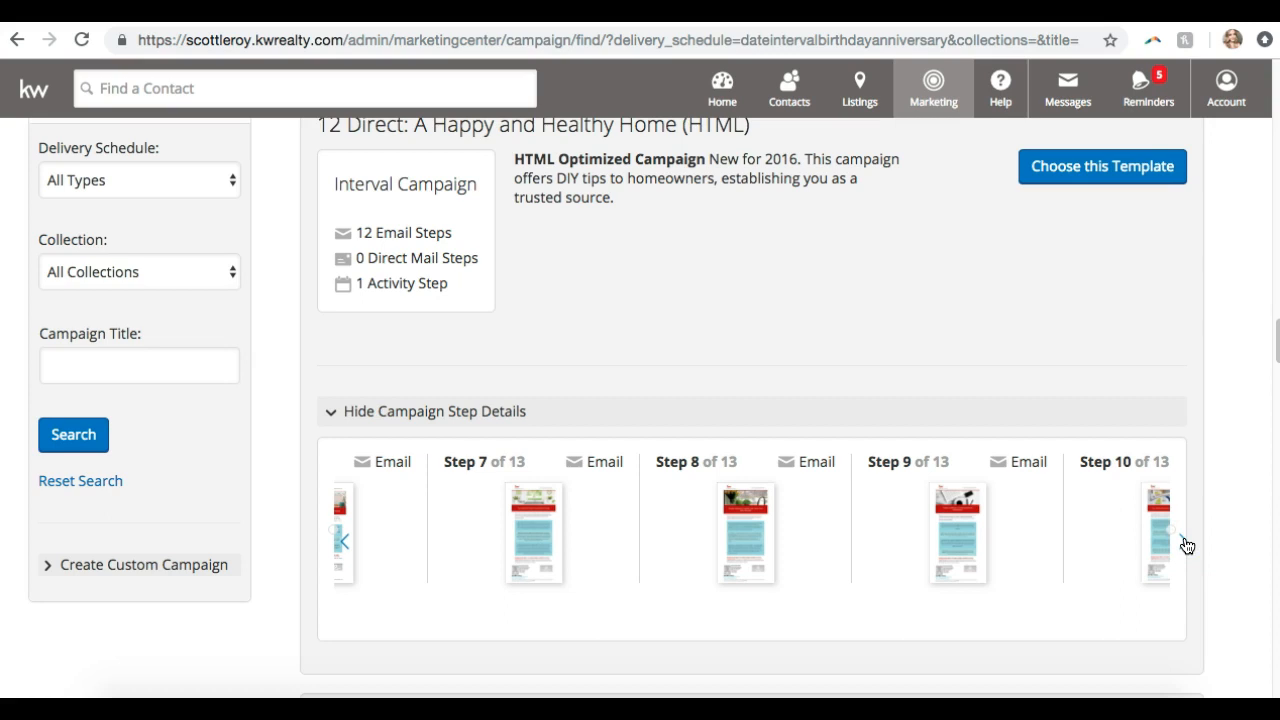
scroll(1187, 545, "up", 1)
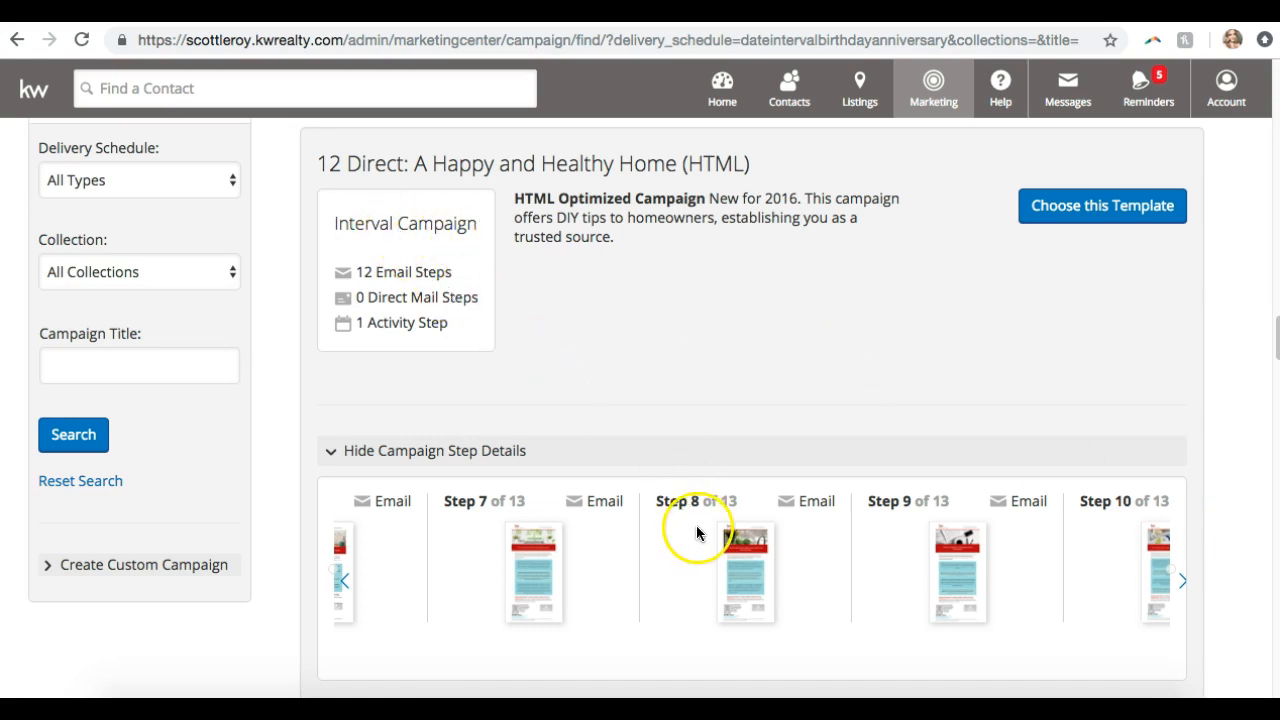
Preview the Step 8 email 'Simple measures to protect your home from water damage' and scroll through it
left_click(753, 564)
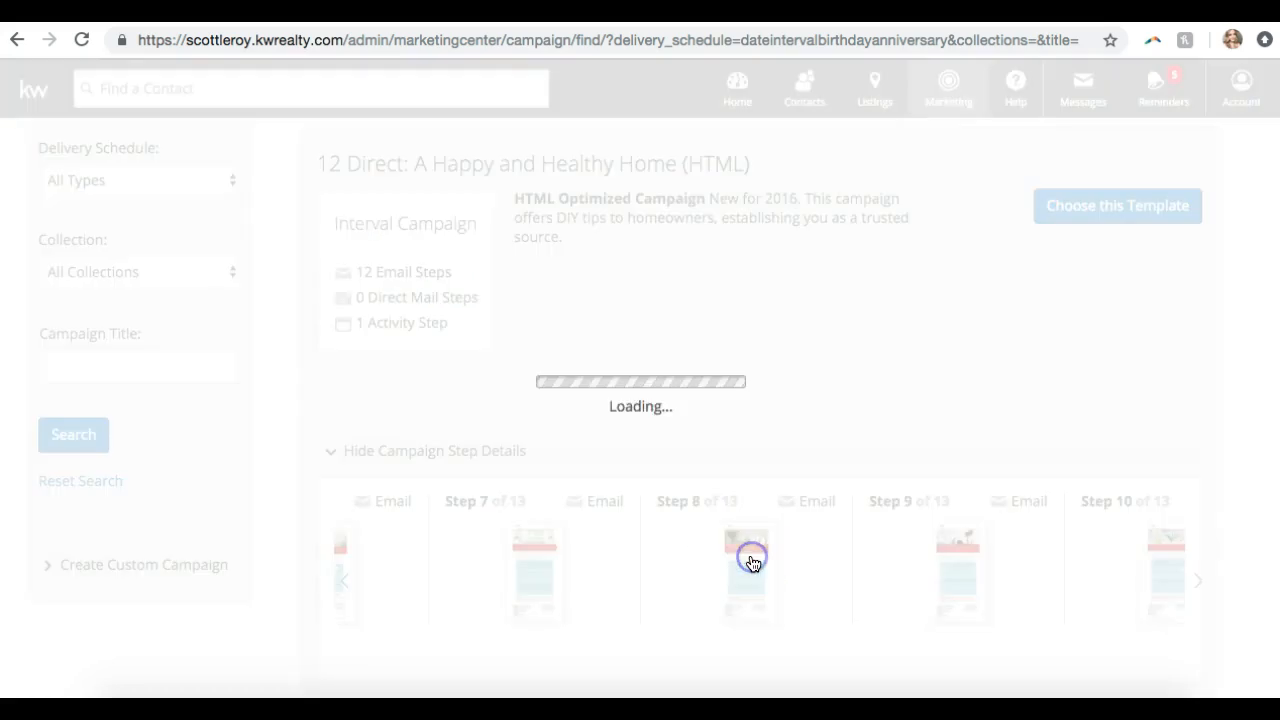
scroll(757, 540, "up", 1)
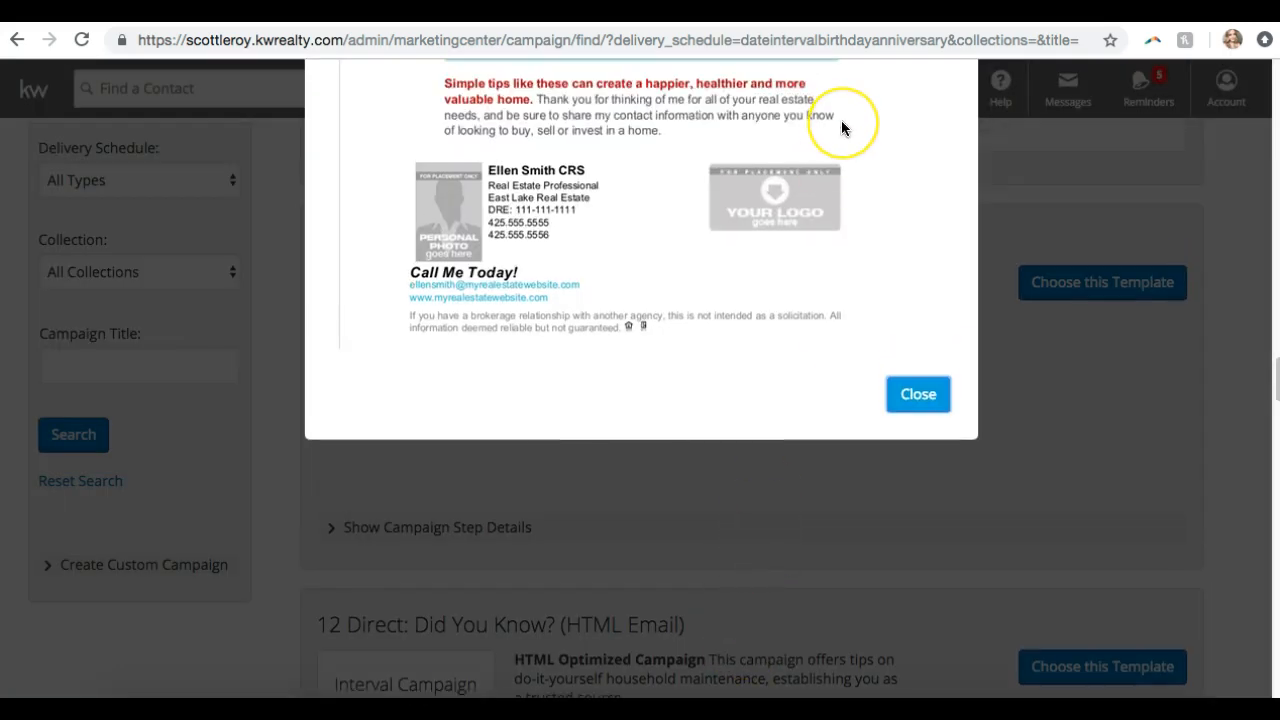
scroll(841, 125, "up", 8)
scroll(841, 128, "up", 3)
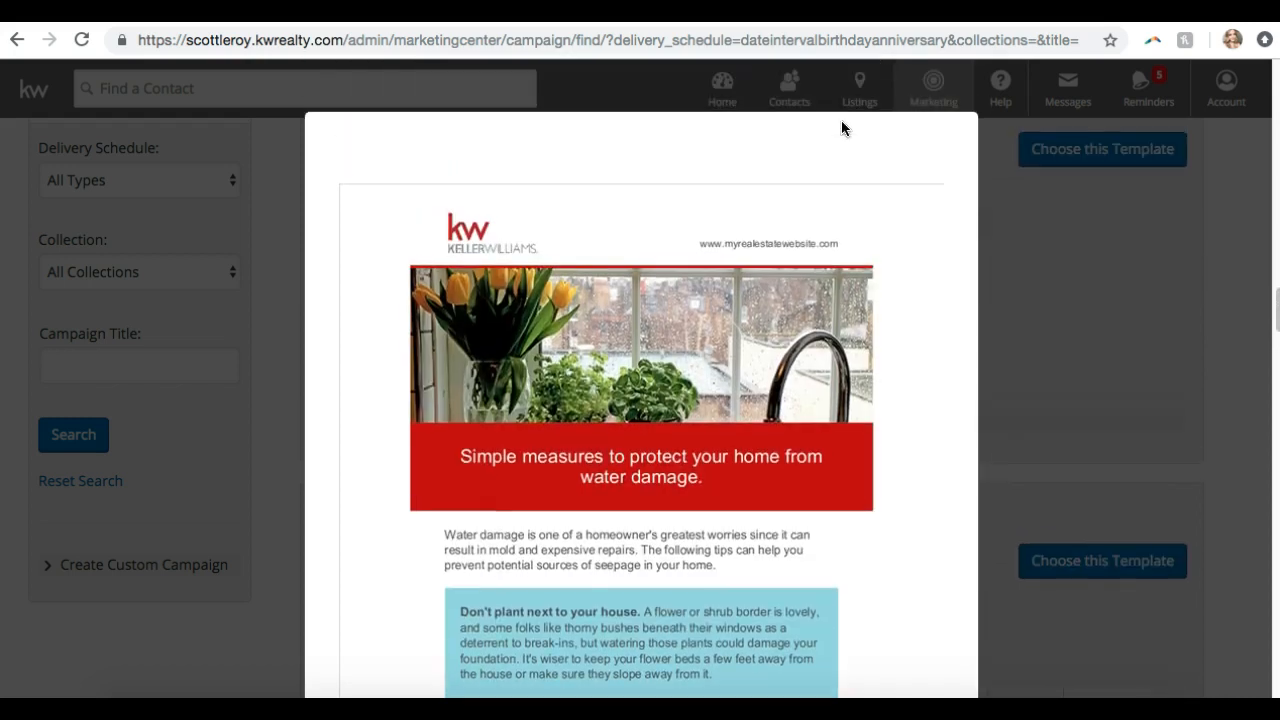
scroll(841, 128, "down", 2)
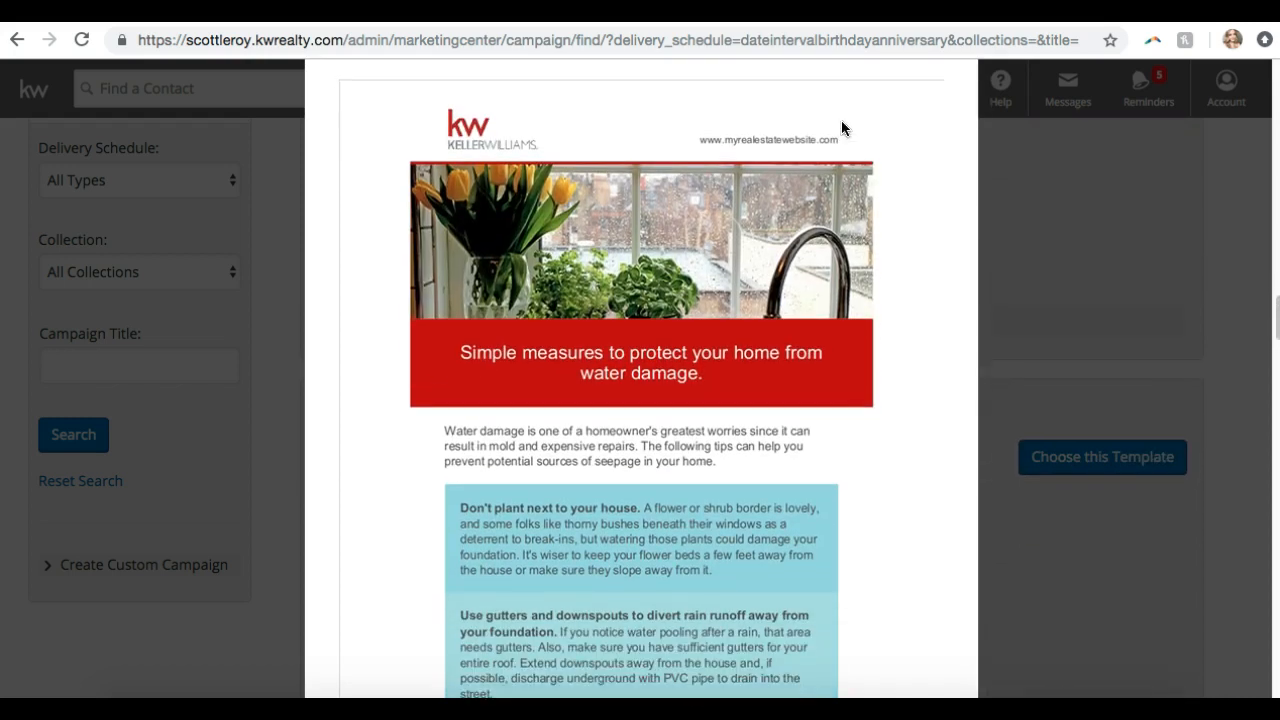
scroll(841, 128, "down", 10)
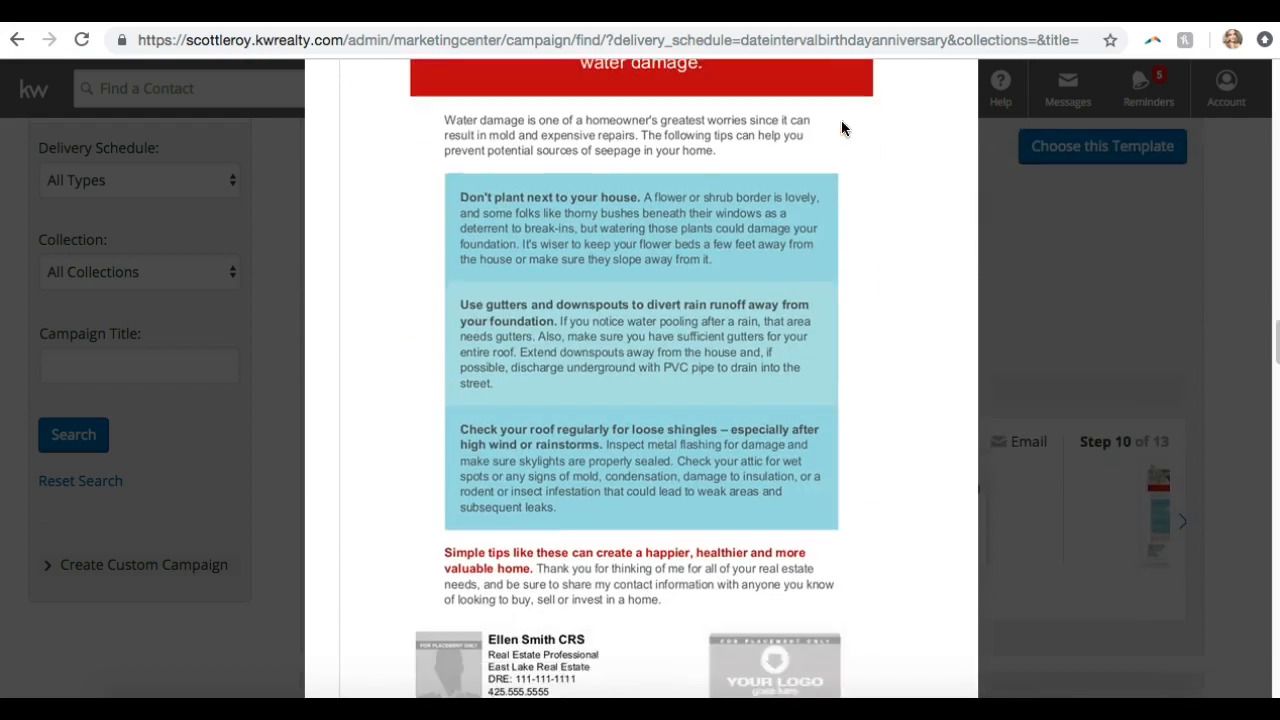
Close the Step 8 email preview and return to the campaign template list
left_click(918, 580)
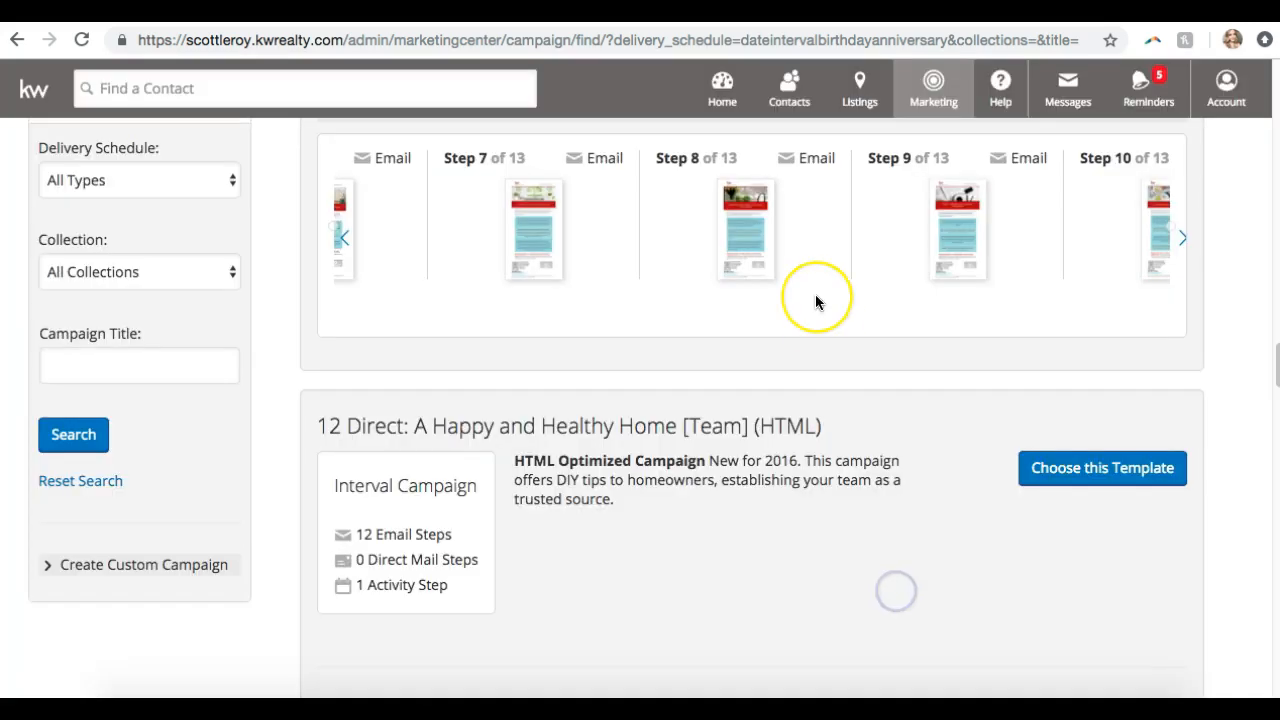
scroll(815, 294, "up", 3)
scroll(815, 294, "down", 10)
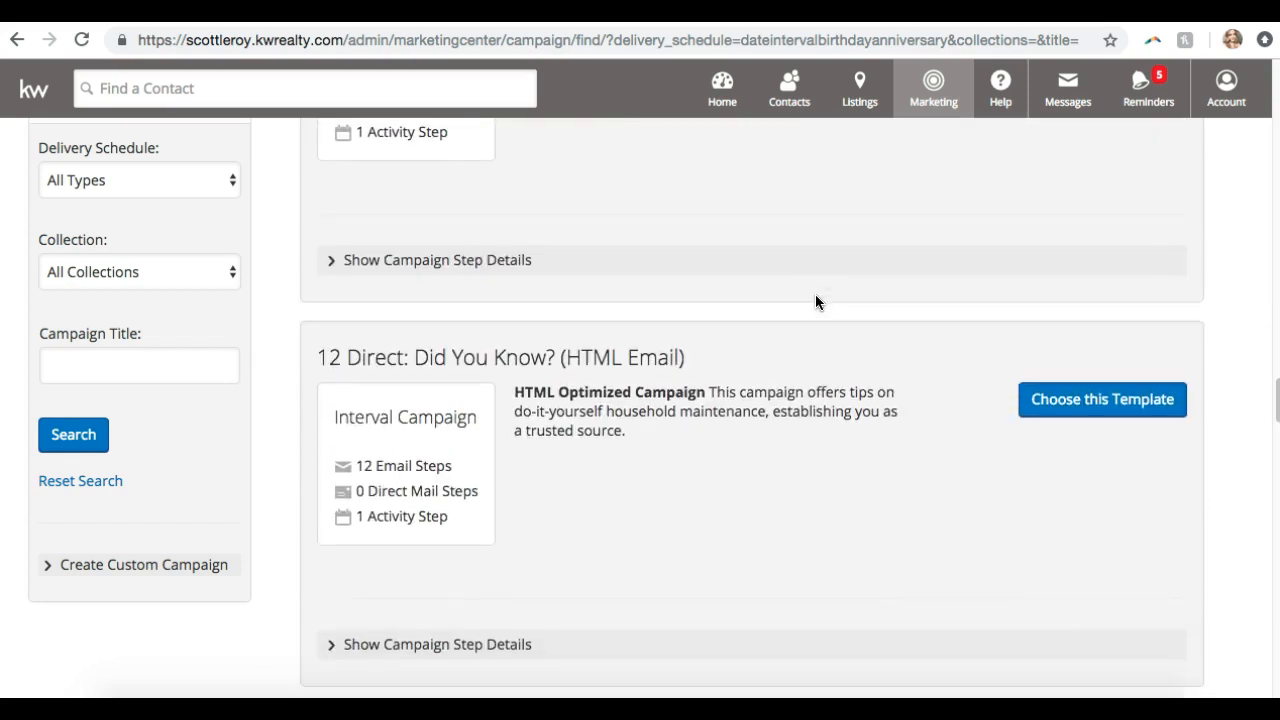
scroll(815, 294, "up", 1)
scroll(815, 302, "down", 5)
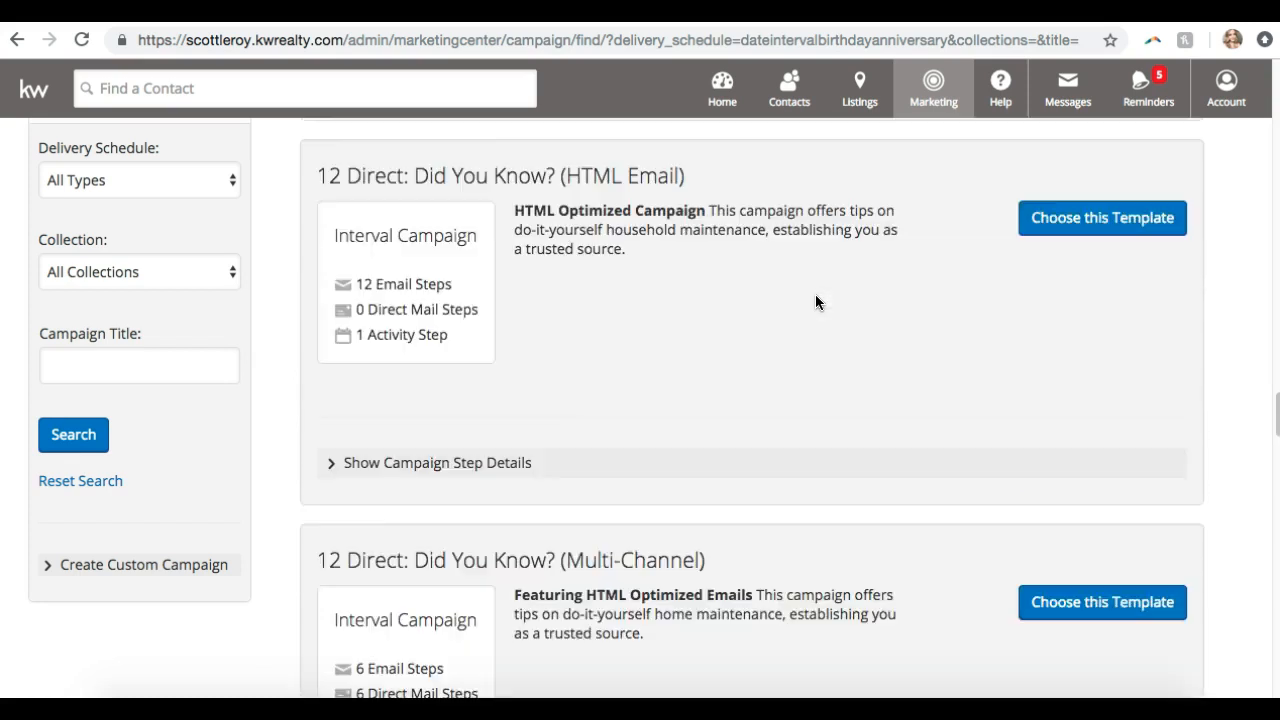
scroll(815, 302, "down", 2)
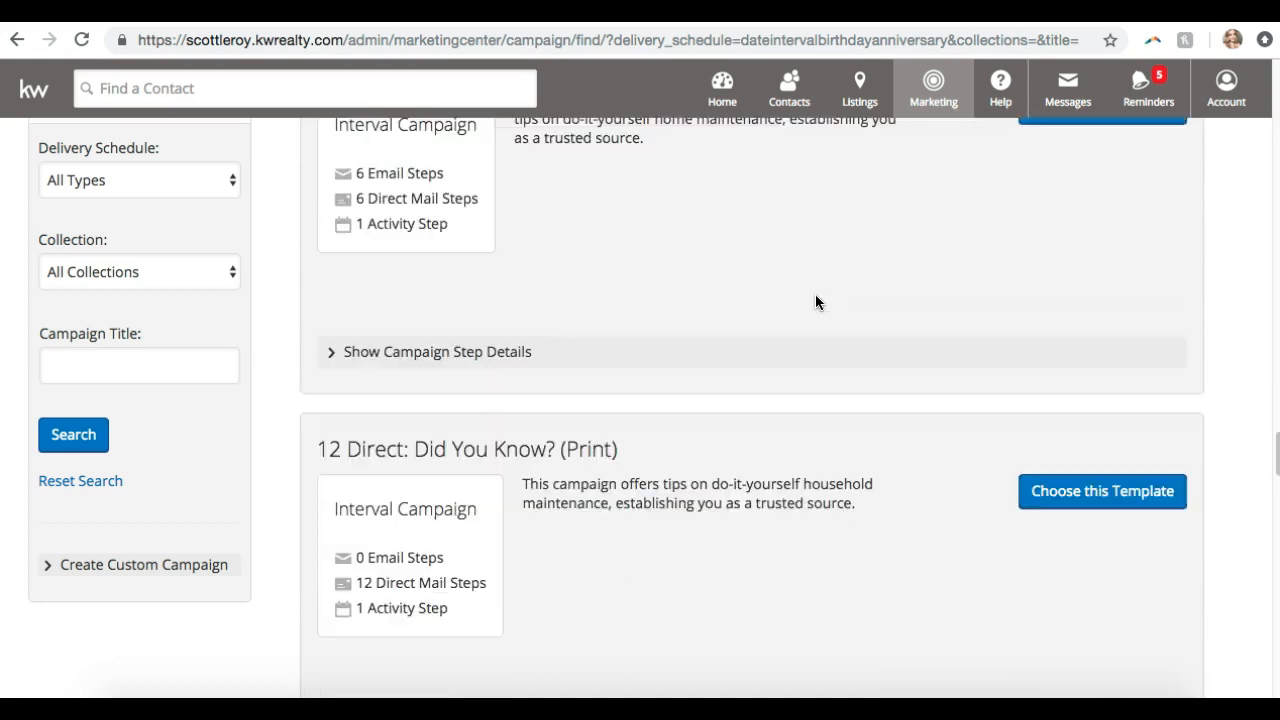
Scroll down the templates until the 12 Direct: Homeownership Know-How card is visible
scroll(815, 302, "up", 5)
scroll(815, 302, "up", 6)
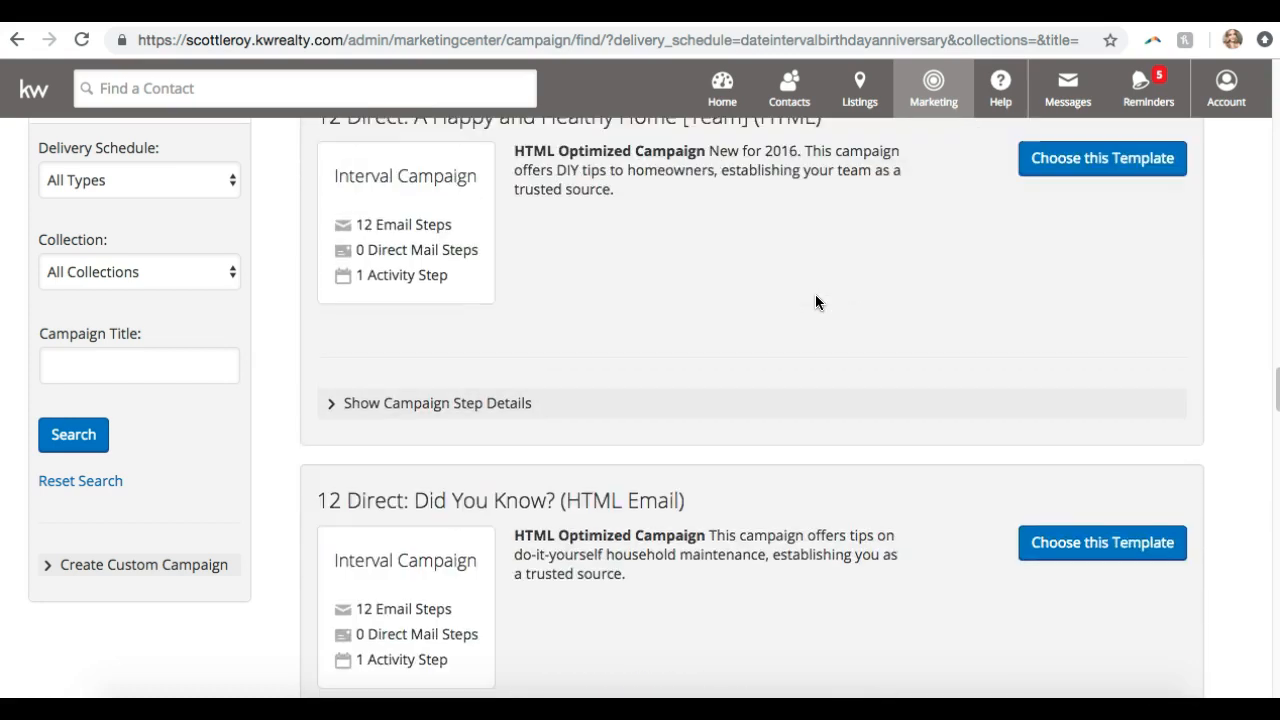
scroll(815, 302, "down", 5)
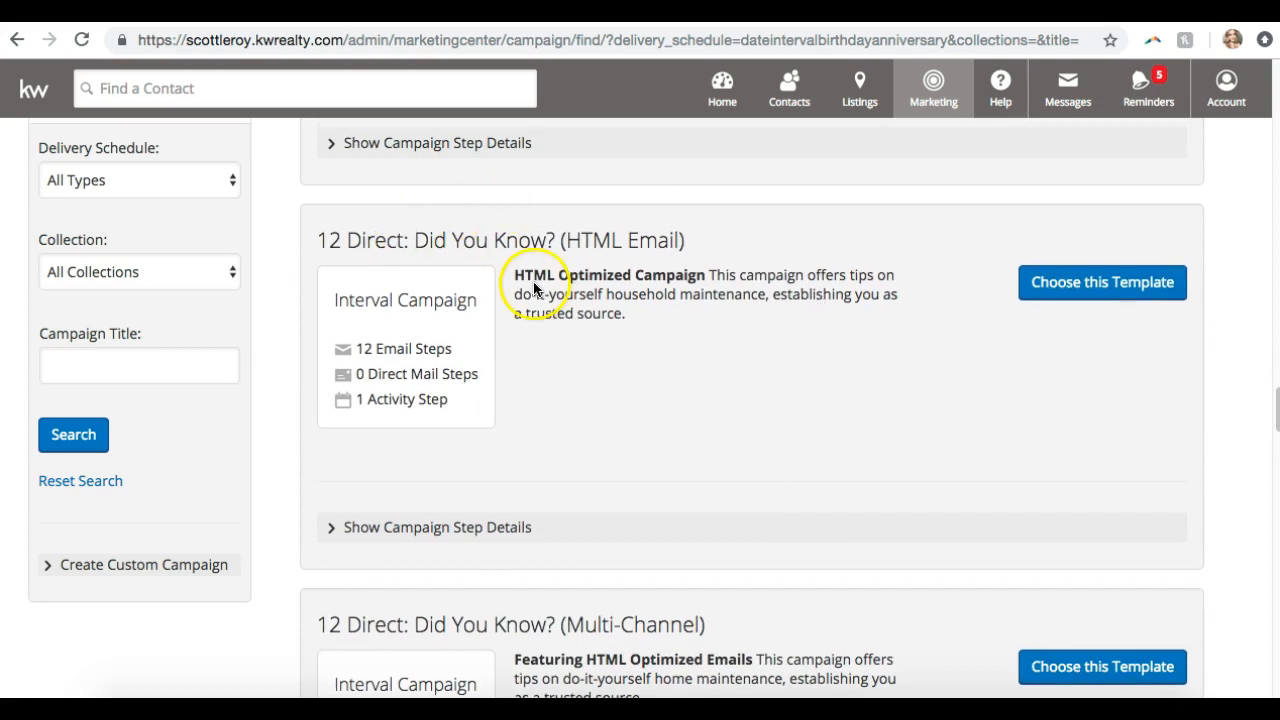
scroll(540, 270, "down", 1)
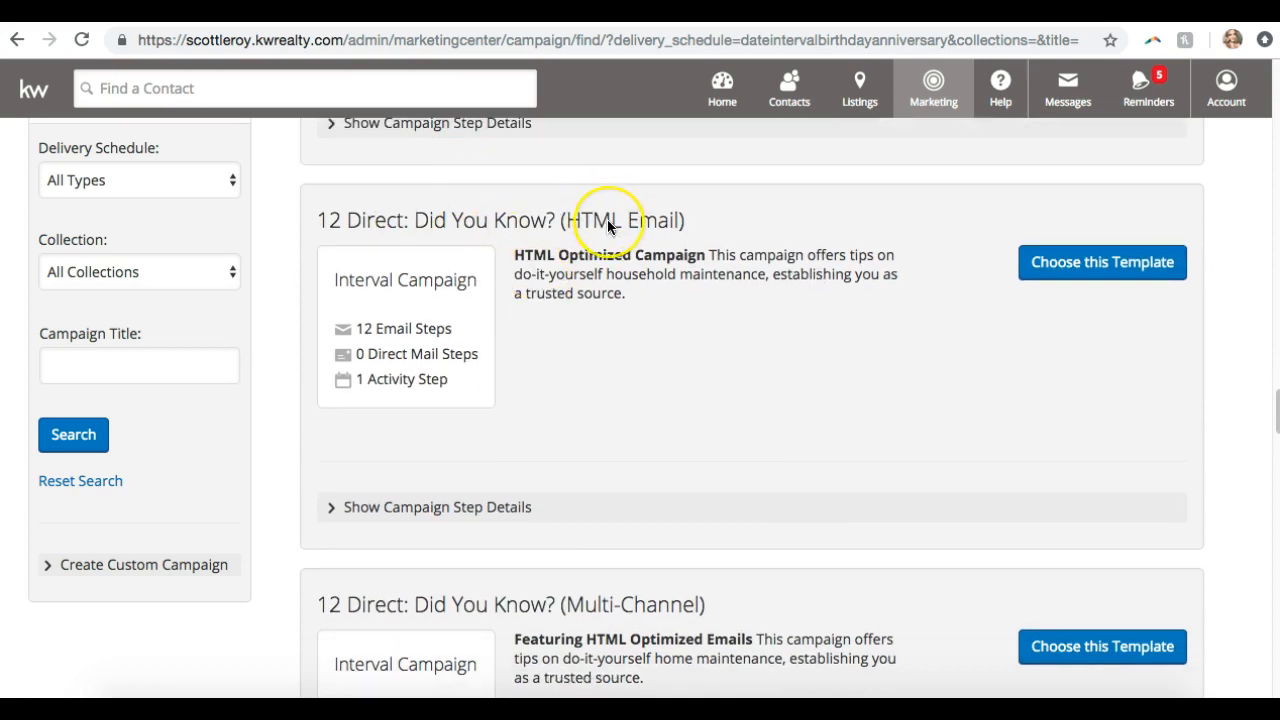
scroll(607, 226, "down", 2)
scroll(607, 227, "down", 1)
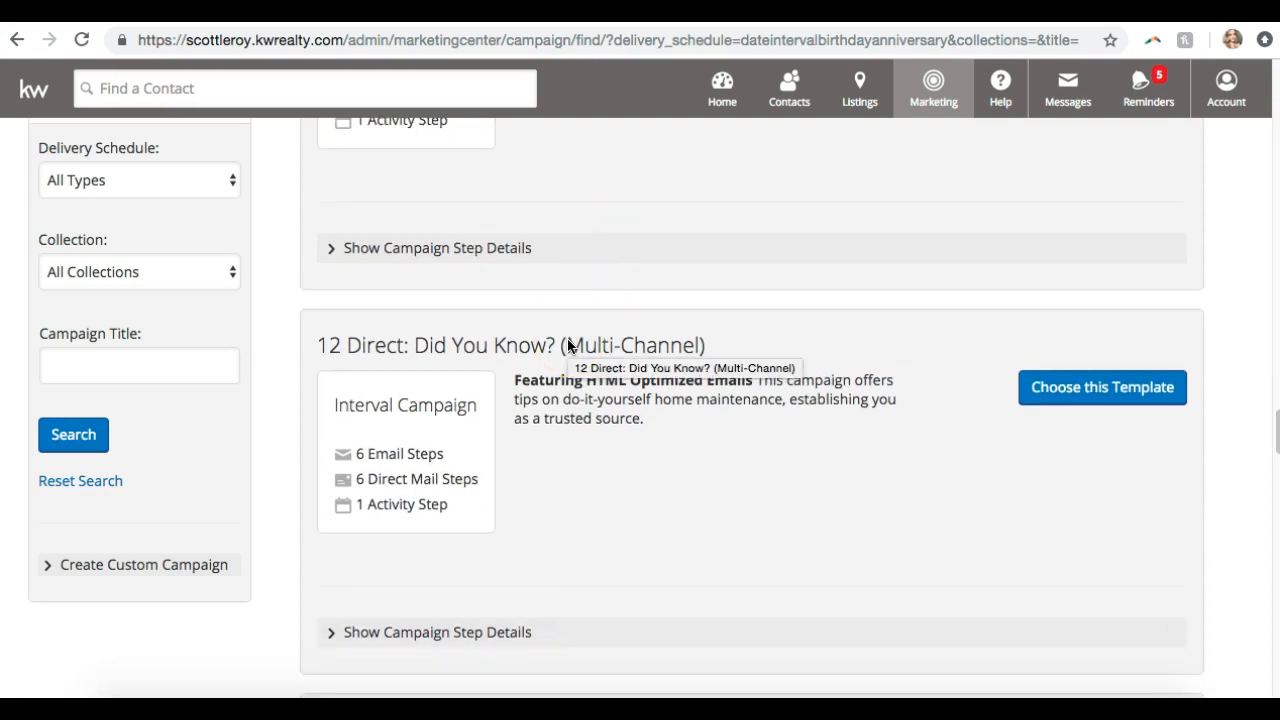
scroll(567, 345, "down", 2)
scroll(567, 345, "down", 2)
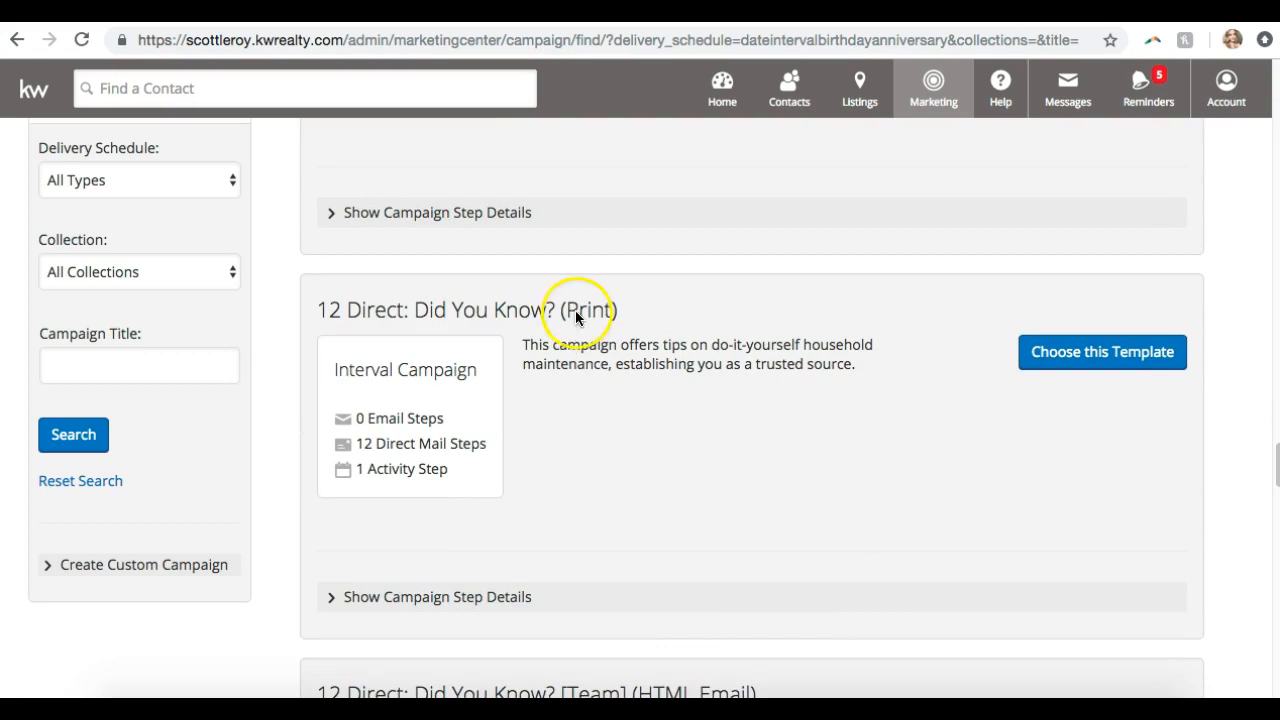
scroll(598, 310, "down", 1)
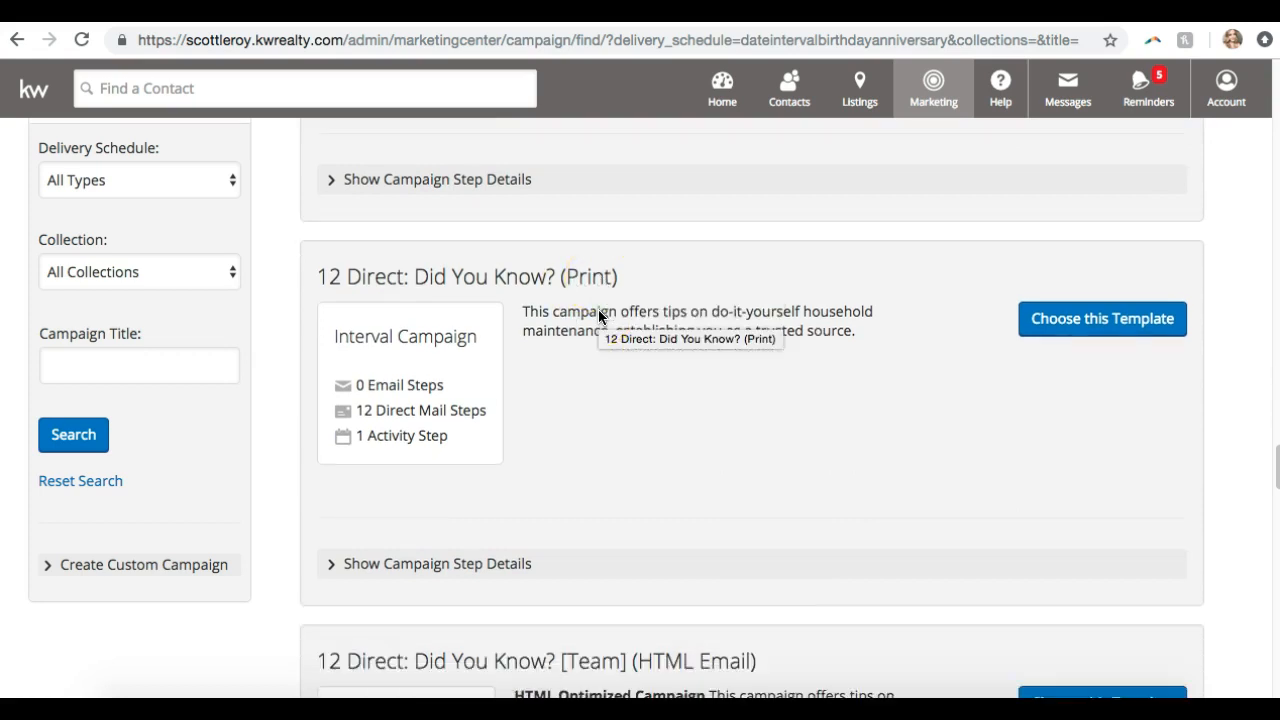
scroll(599, 314, "down", 3)
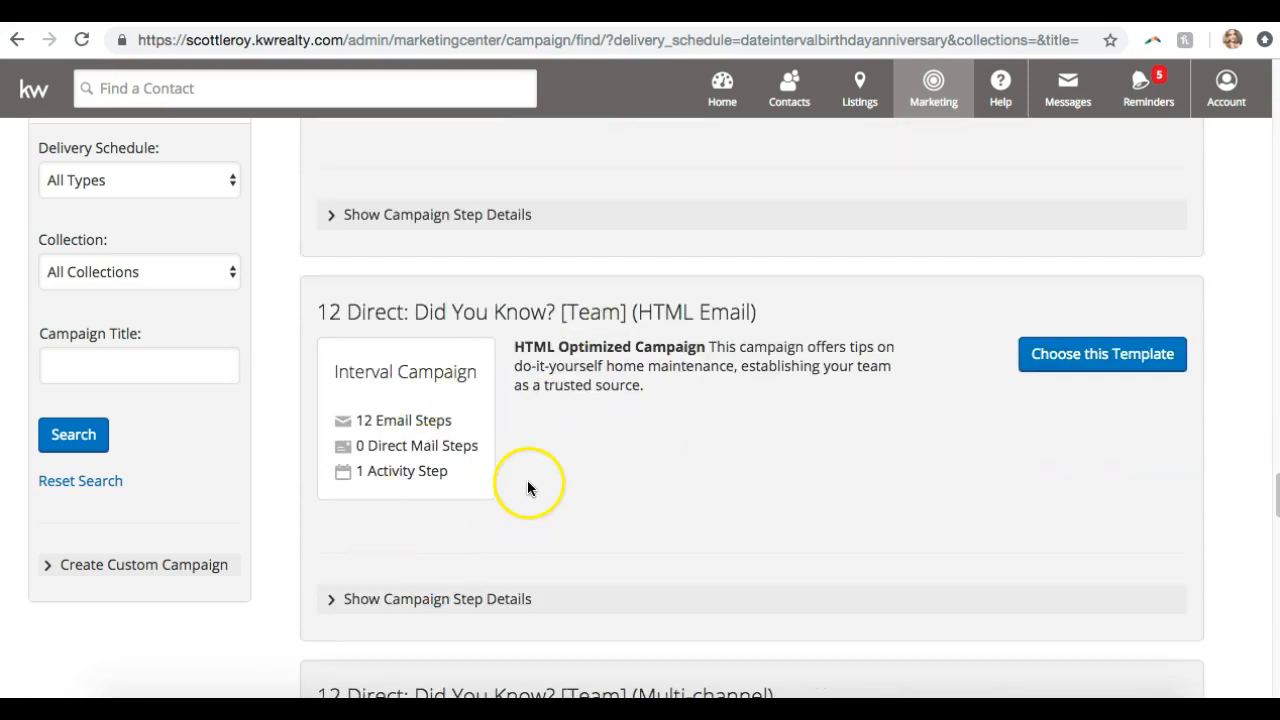
scroll(557, 308, "down", 3)
scroll(557, 310, "down", 3)
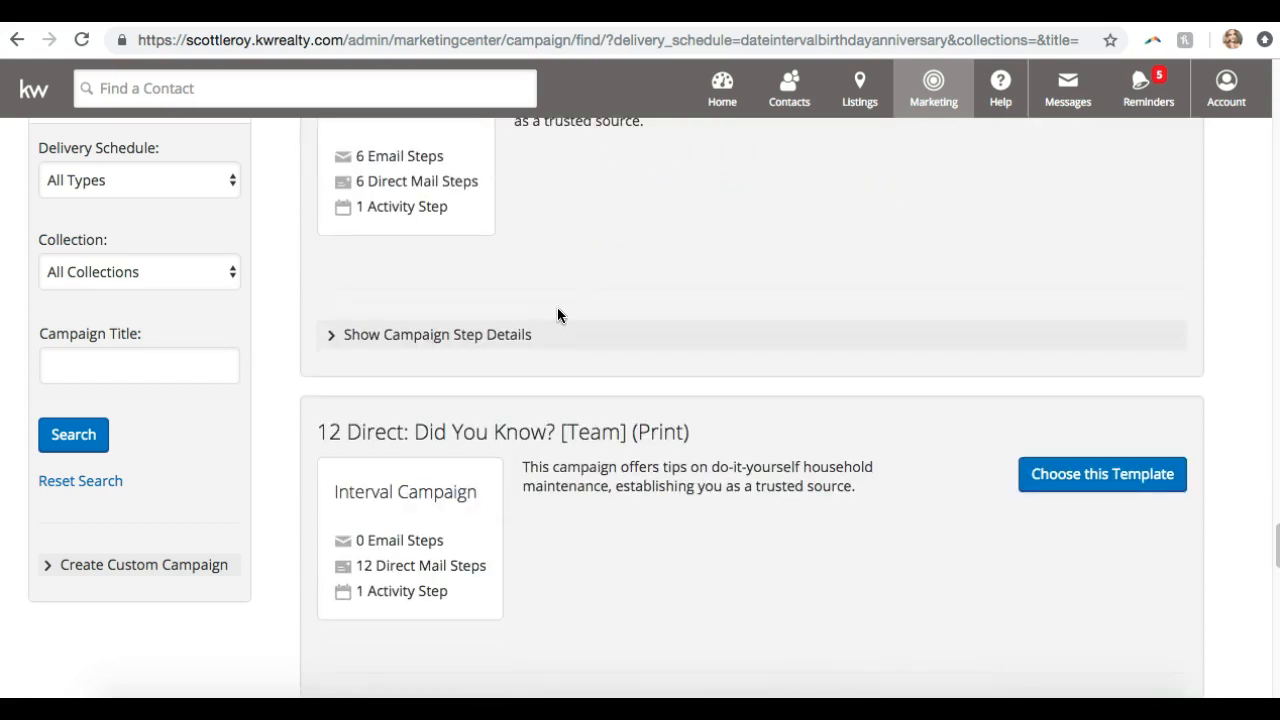
scroll(557, 315, "down", 5)
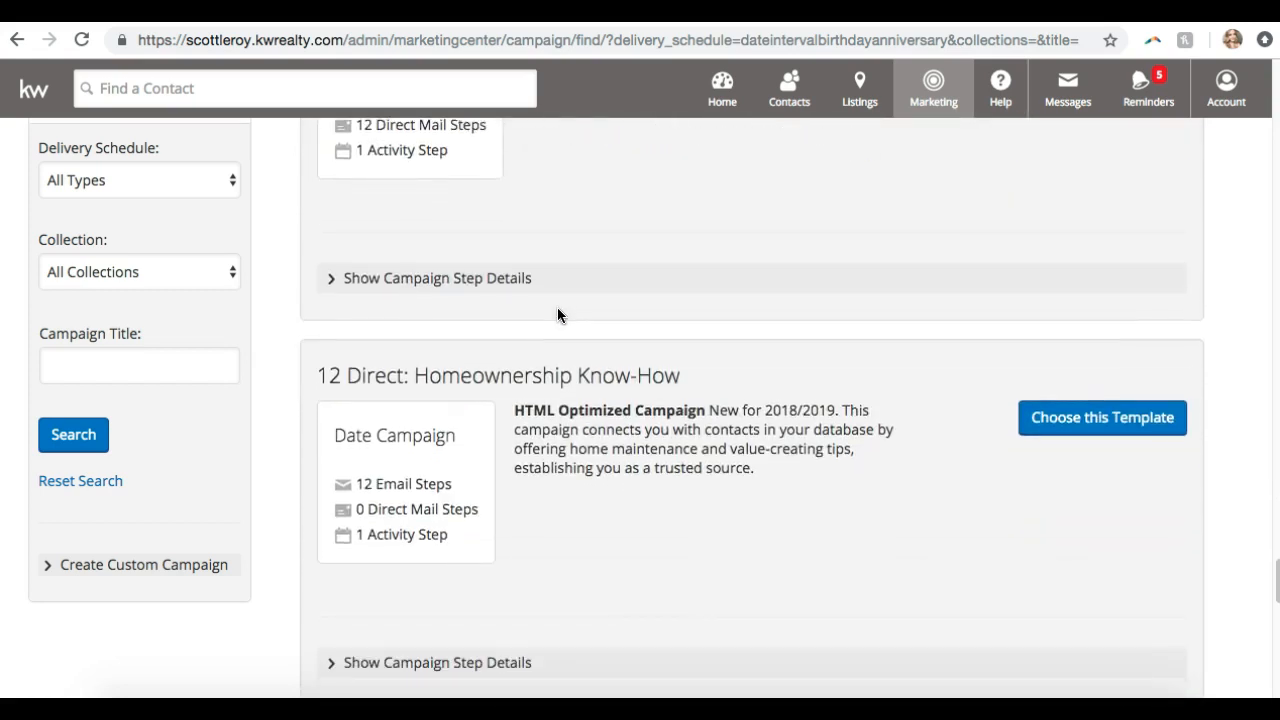
scroll(557, 315, "up", 2)
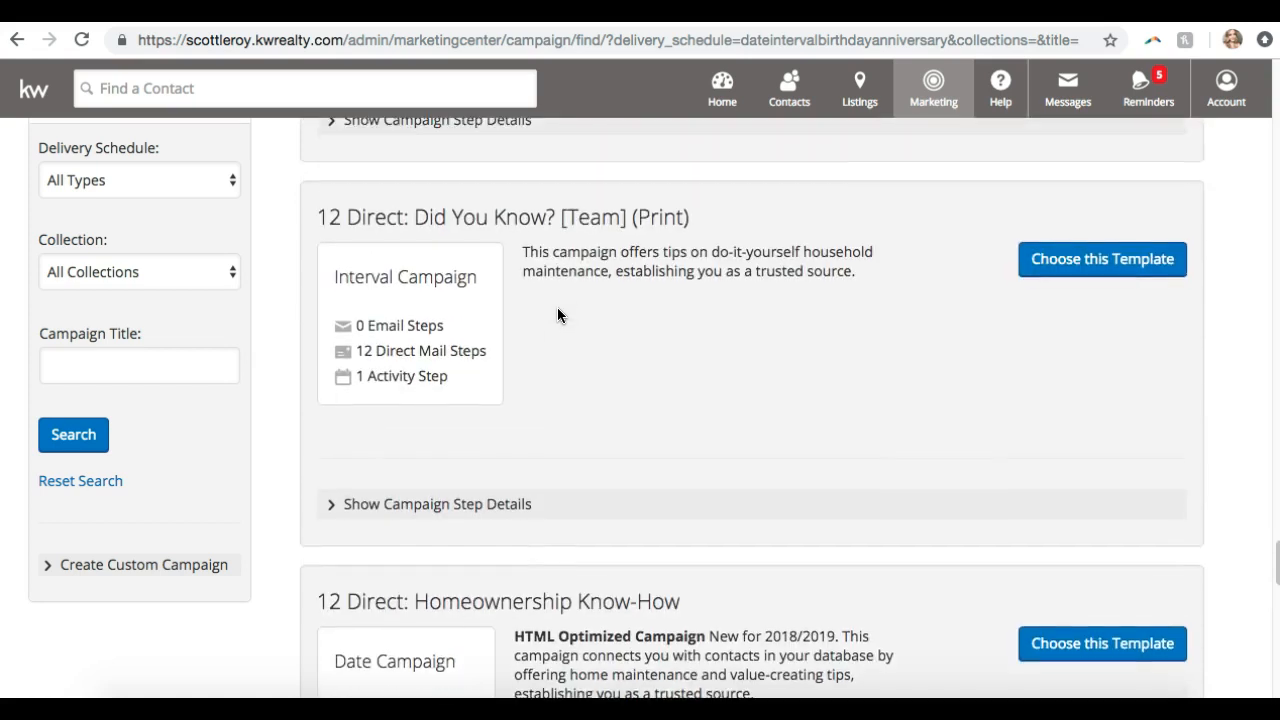
scroll(557, 315, "down", 1)
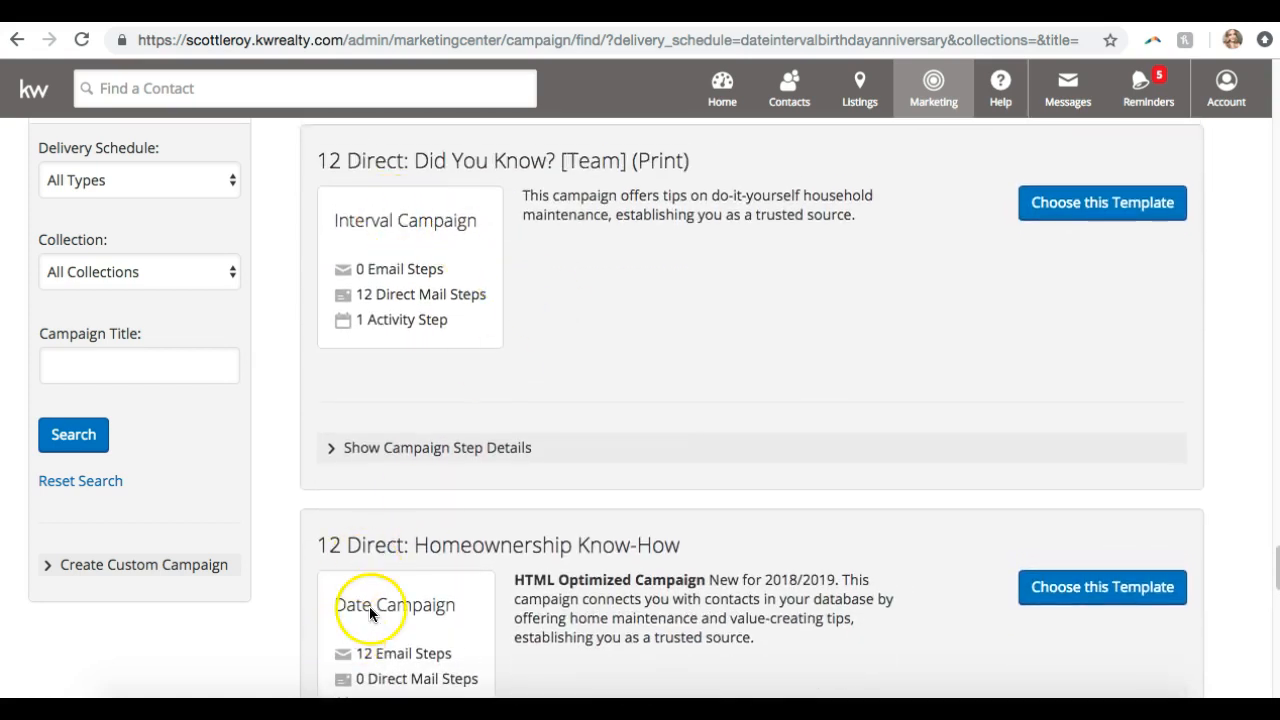
scroll(649, 394, "down", 1)
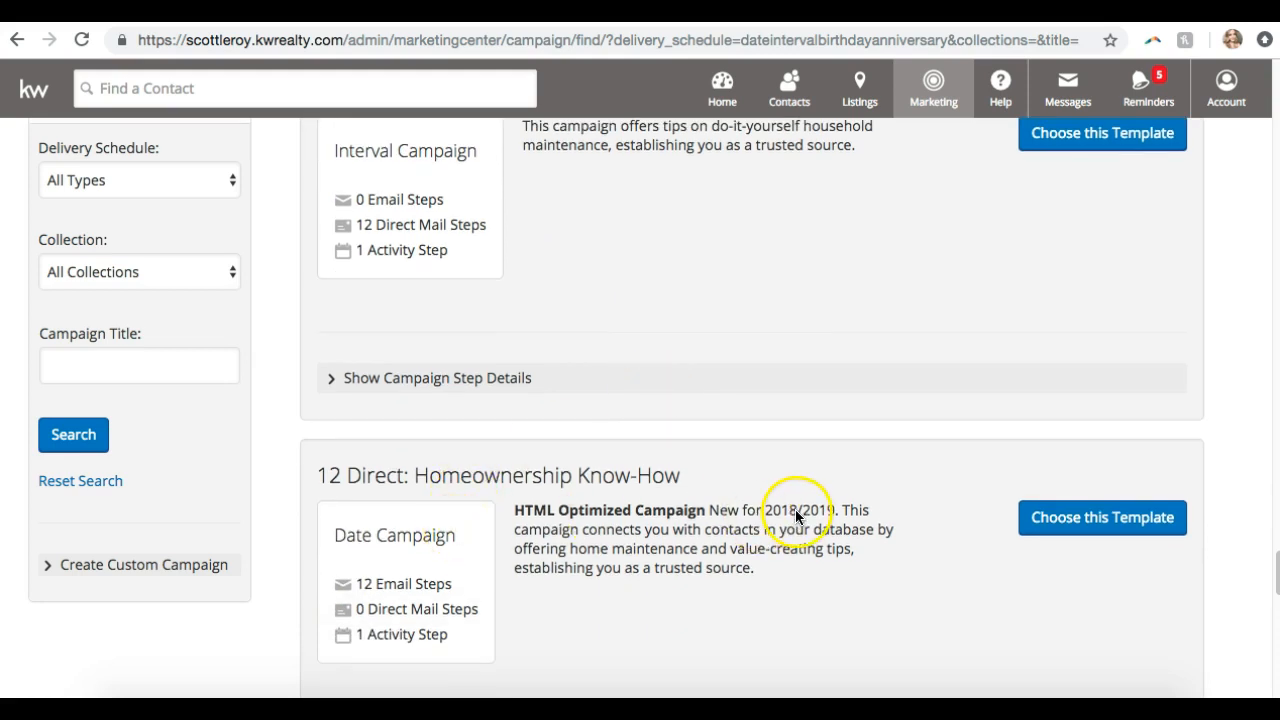
scroll(613, 568, "down", 1)
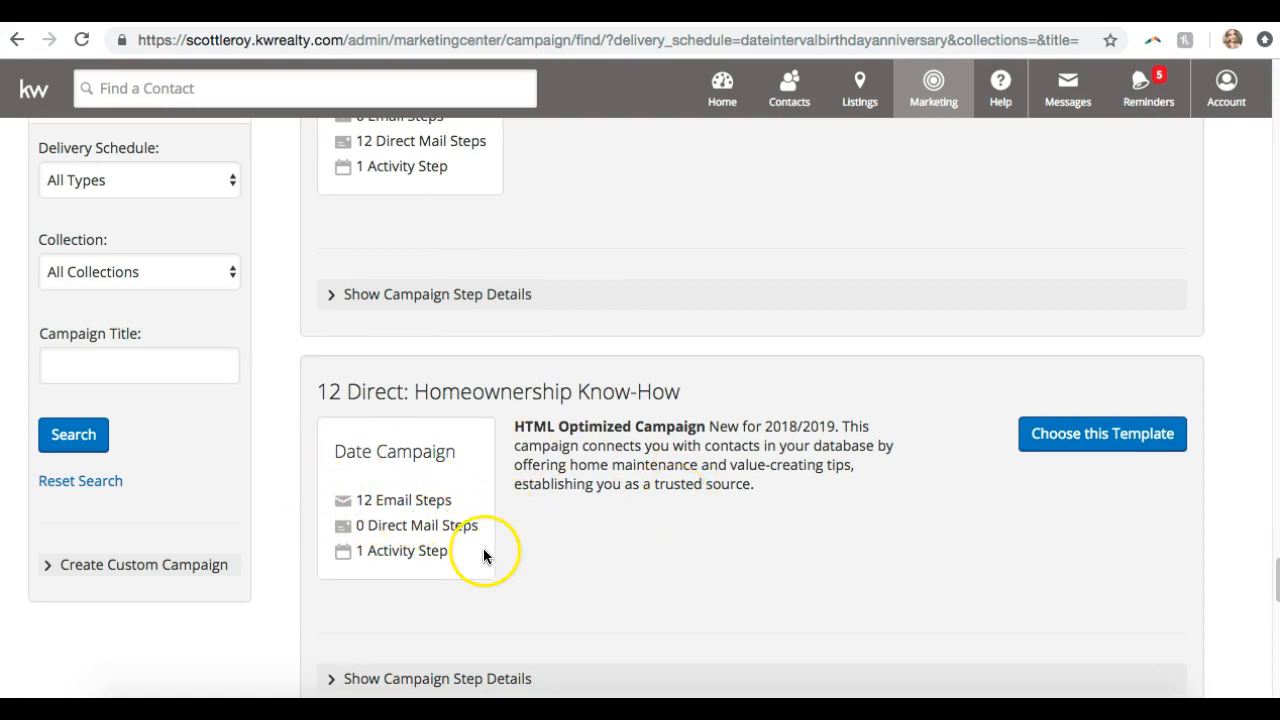
scroll(482, 551, "down", 1)
Expand Homeownership Know-How's step details and preview its first email, 'Is Your Home Smart?'
left_click(458, 571)
scroll(463, 578, "down", 2)
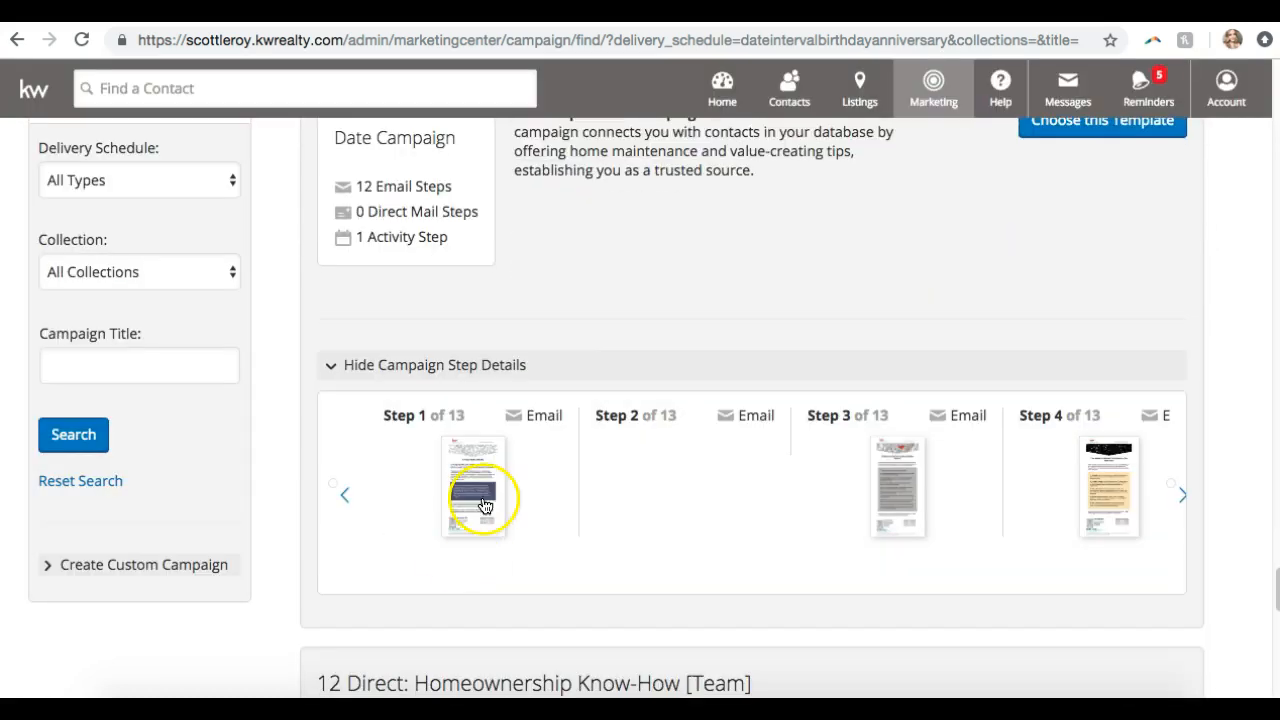
left_click(488, 489)
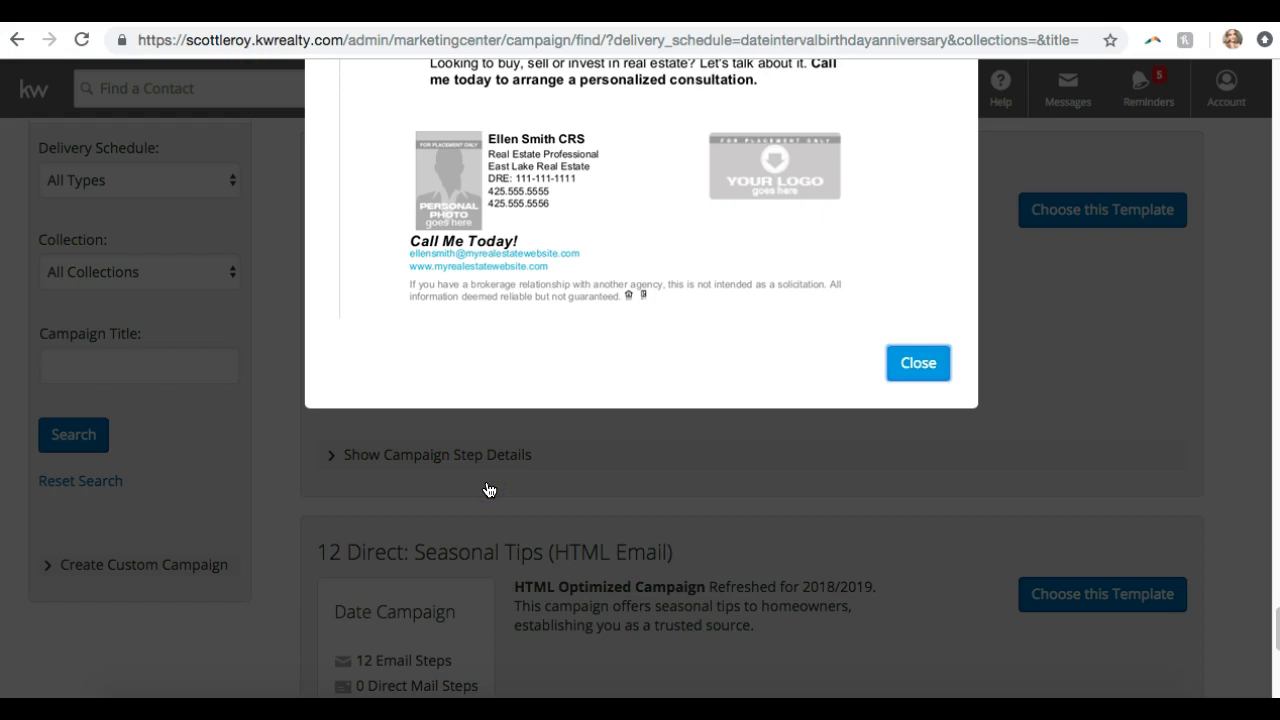
scroll(488, 489, "up", 2)
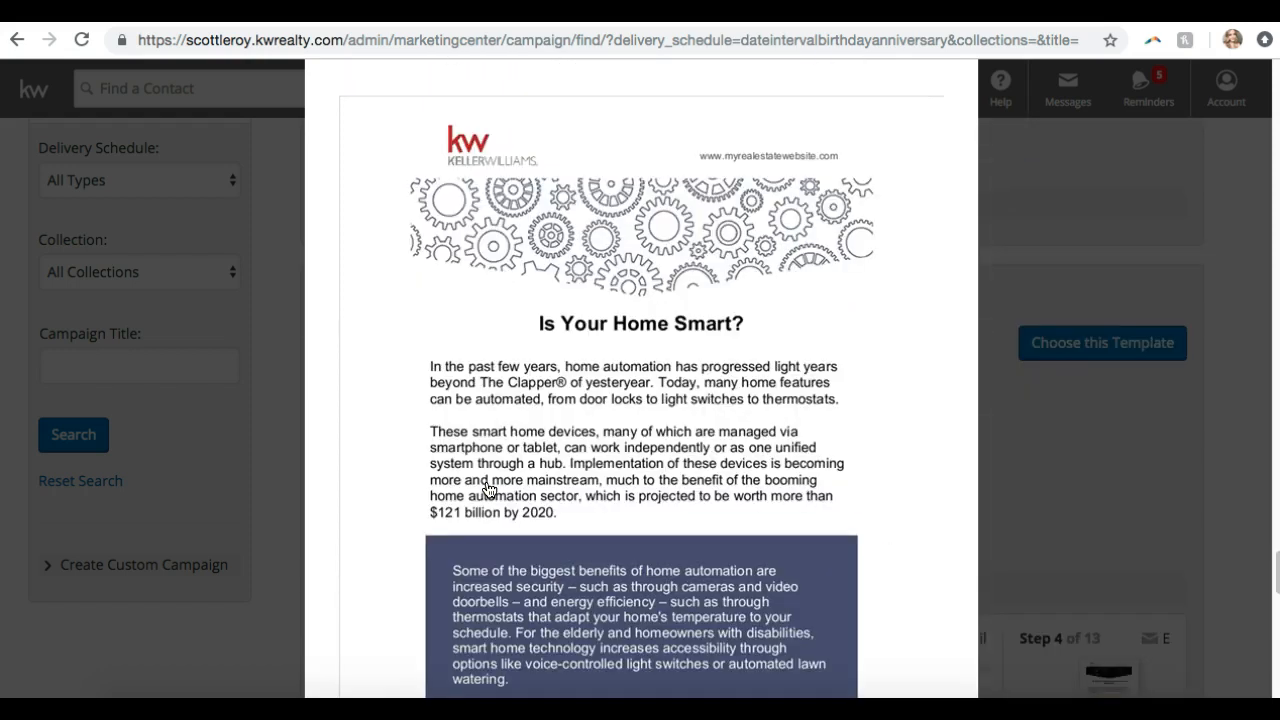
scroll(488, 489, "down", 5)
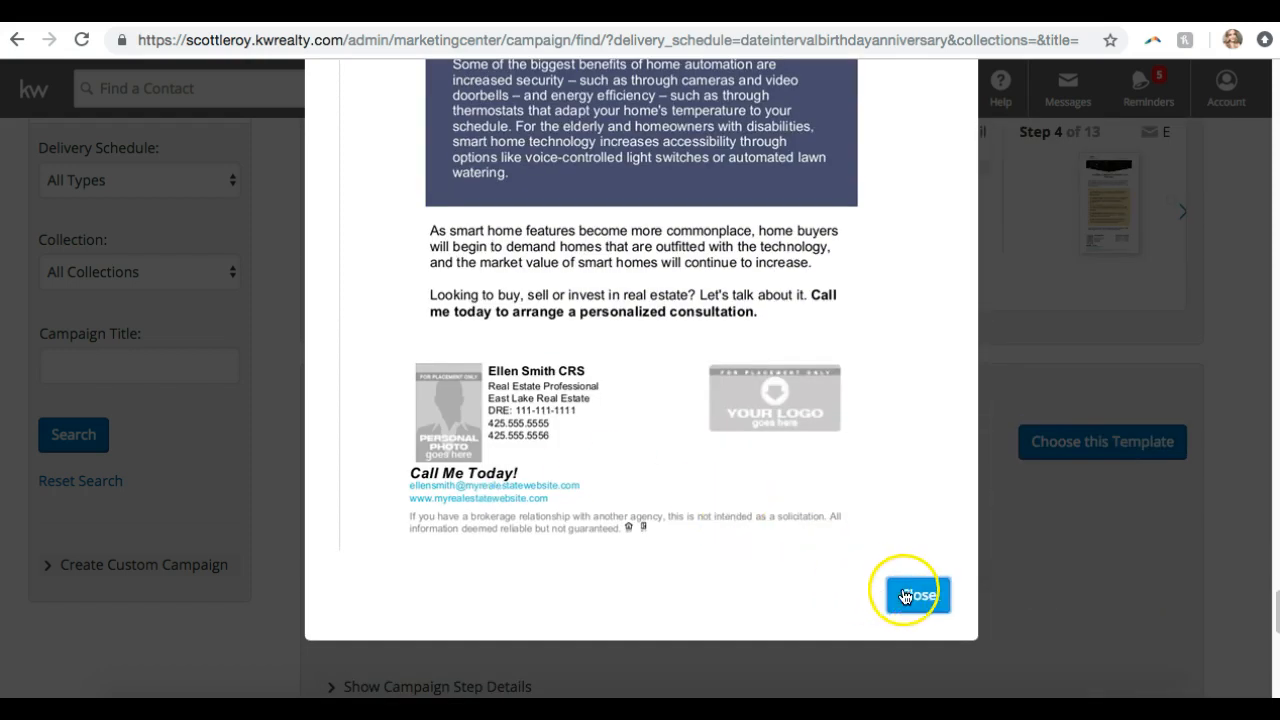
left_click(905, 597)
Move on to the 12 Direct: Did You Know? [Team] (Print) campaign card
scroll(917, 606, "down", 3)
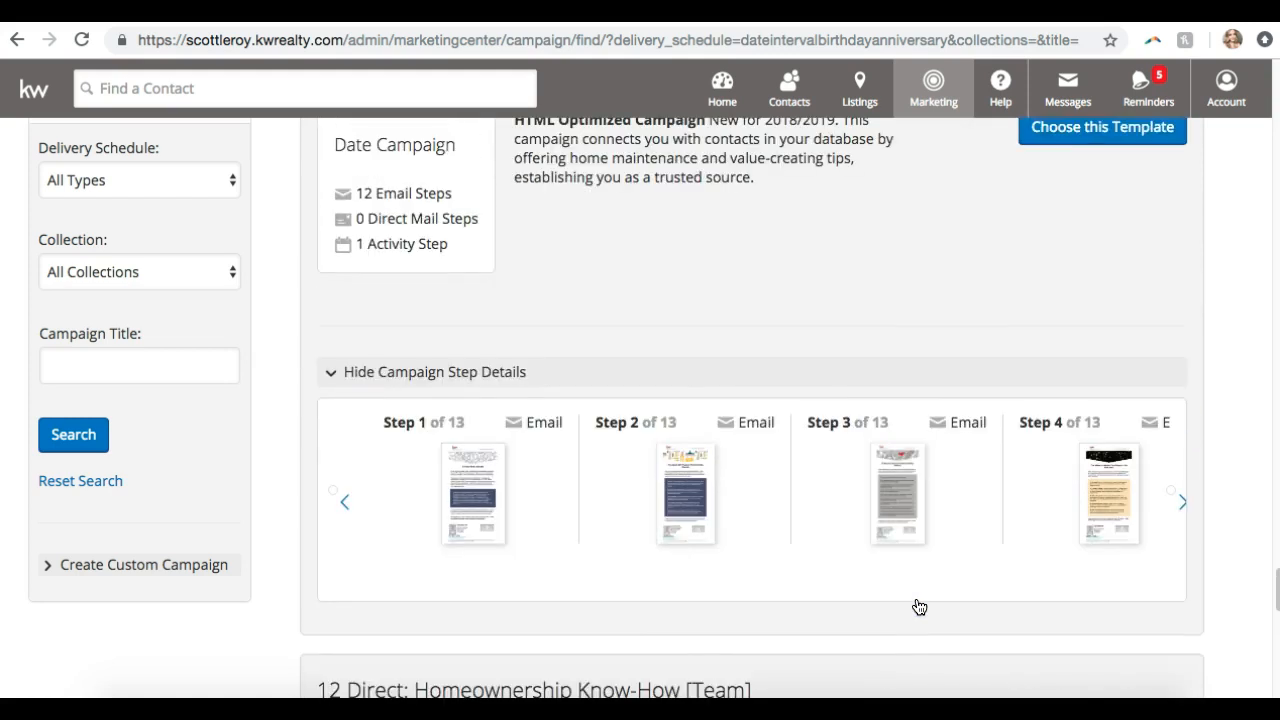
scroll(919, 607, "up", 1)
left_click(560, 430)
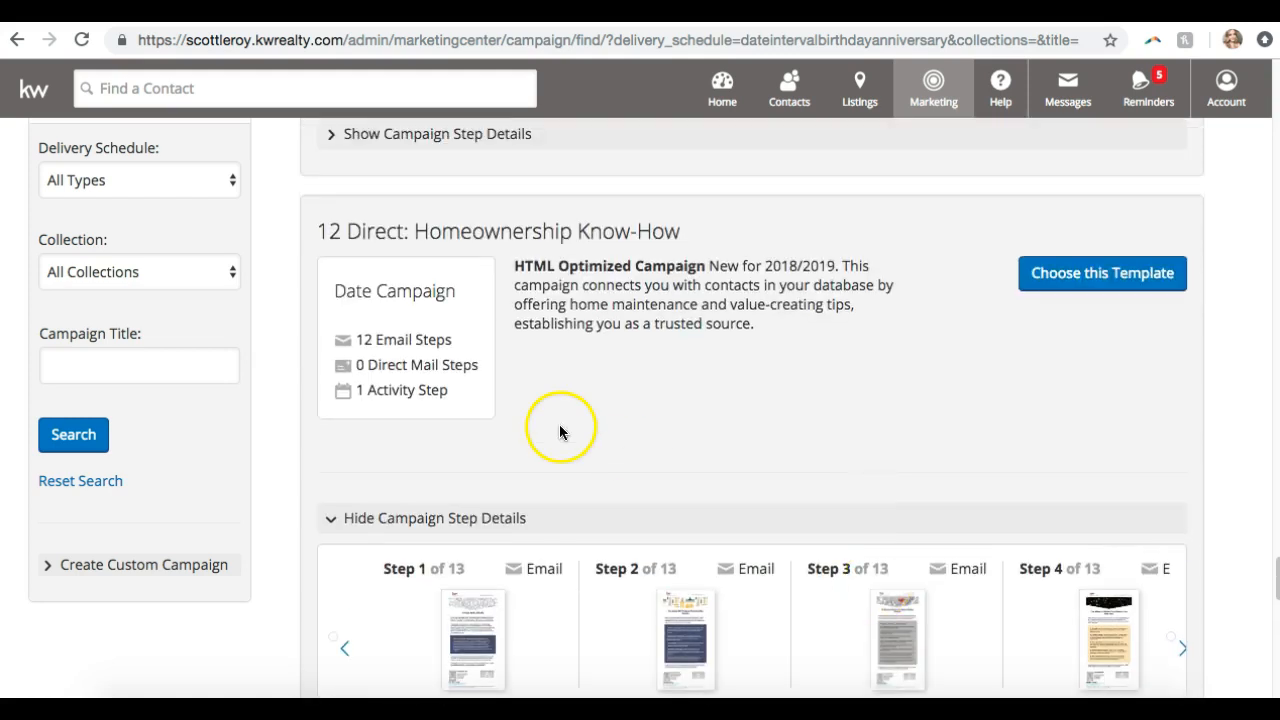
scroll(580, 428, "down", 1)
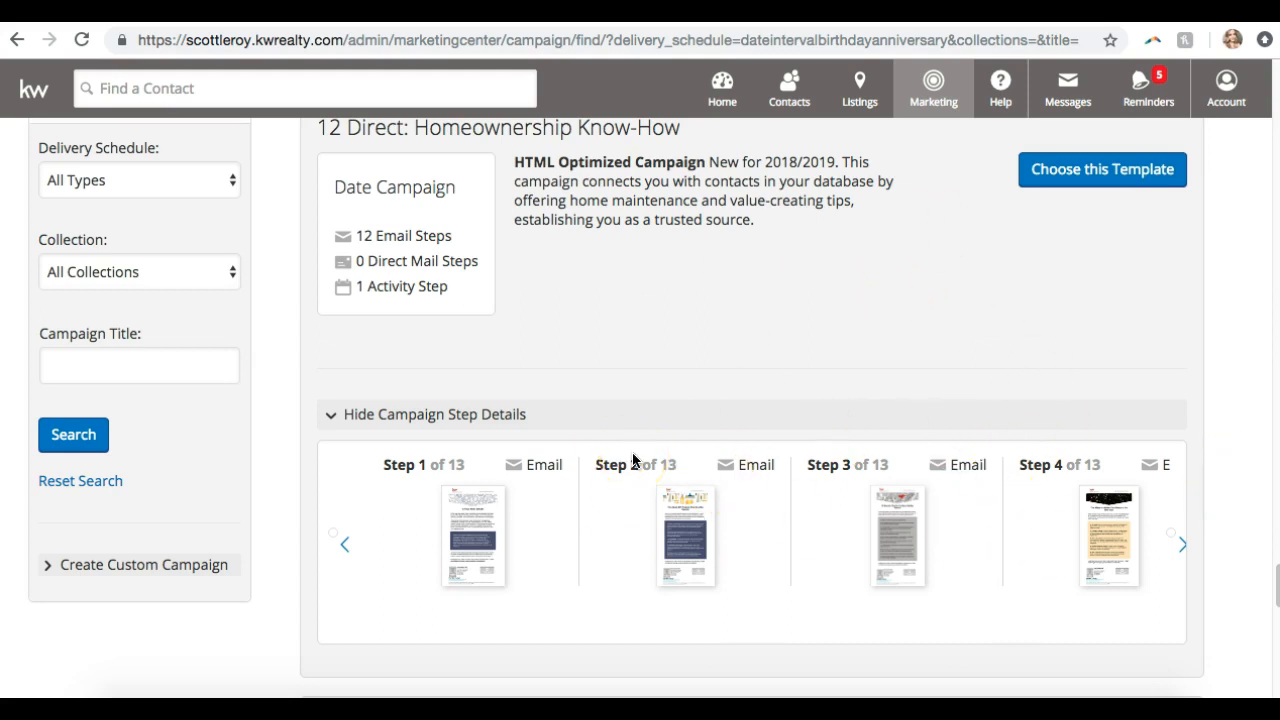
scroll(633, 460, "up", 5)
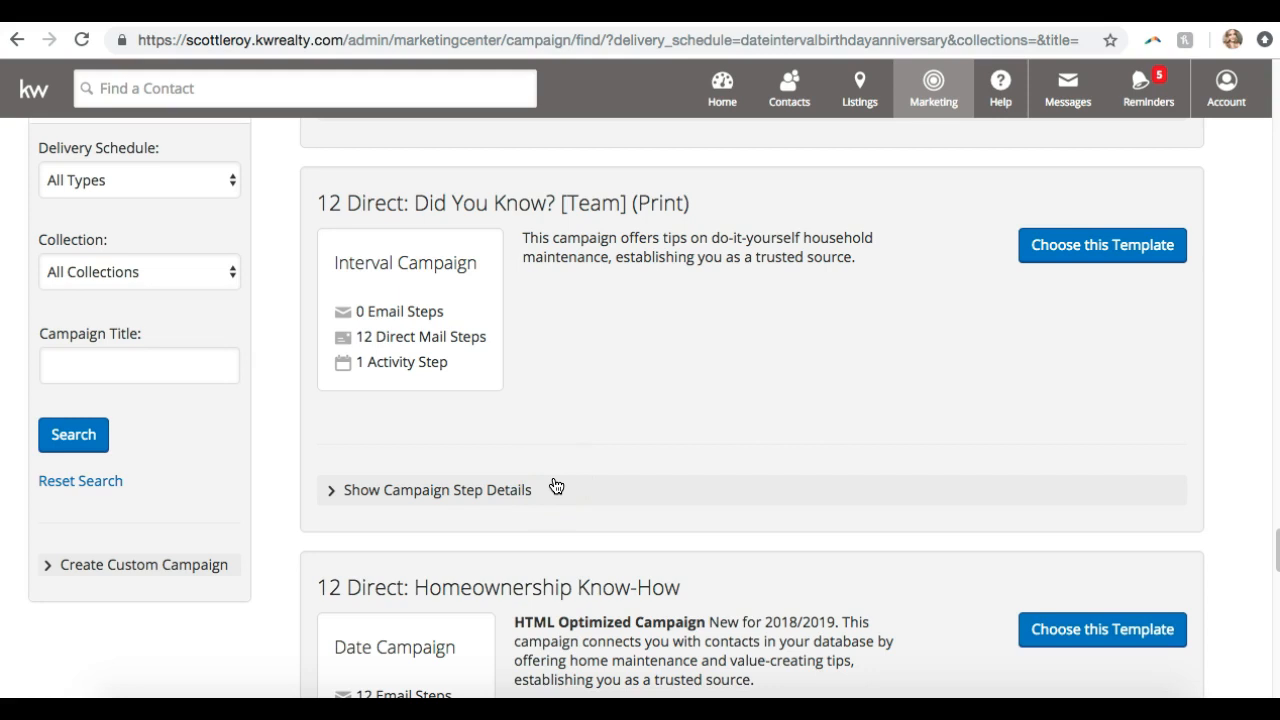
Scroll past the Seasonal Tips cards to 33 Touch: Ready for What's Next? (HTML)
scroll(545, 504, "down", 5)
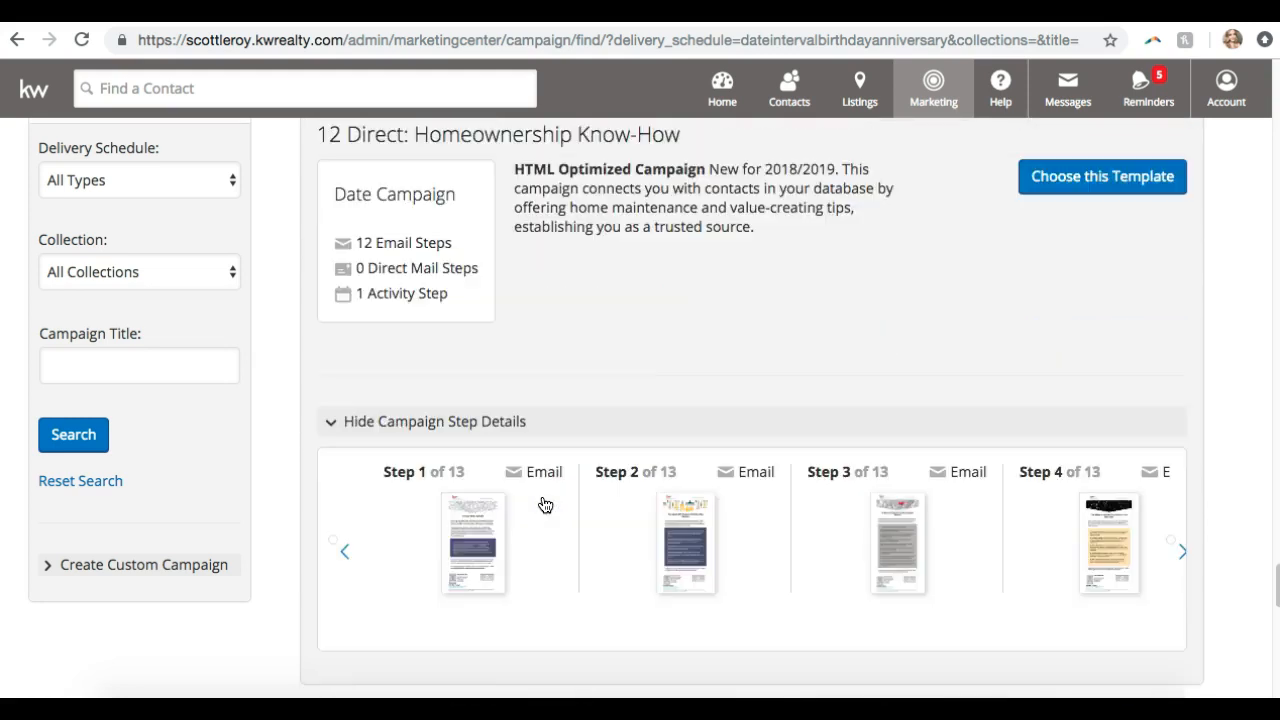
scroll(545, 504, "down", 9)
scroll(545, 504, "down", 7)
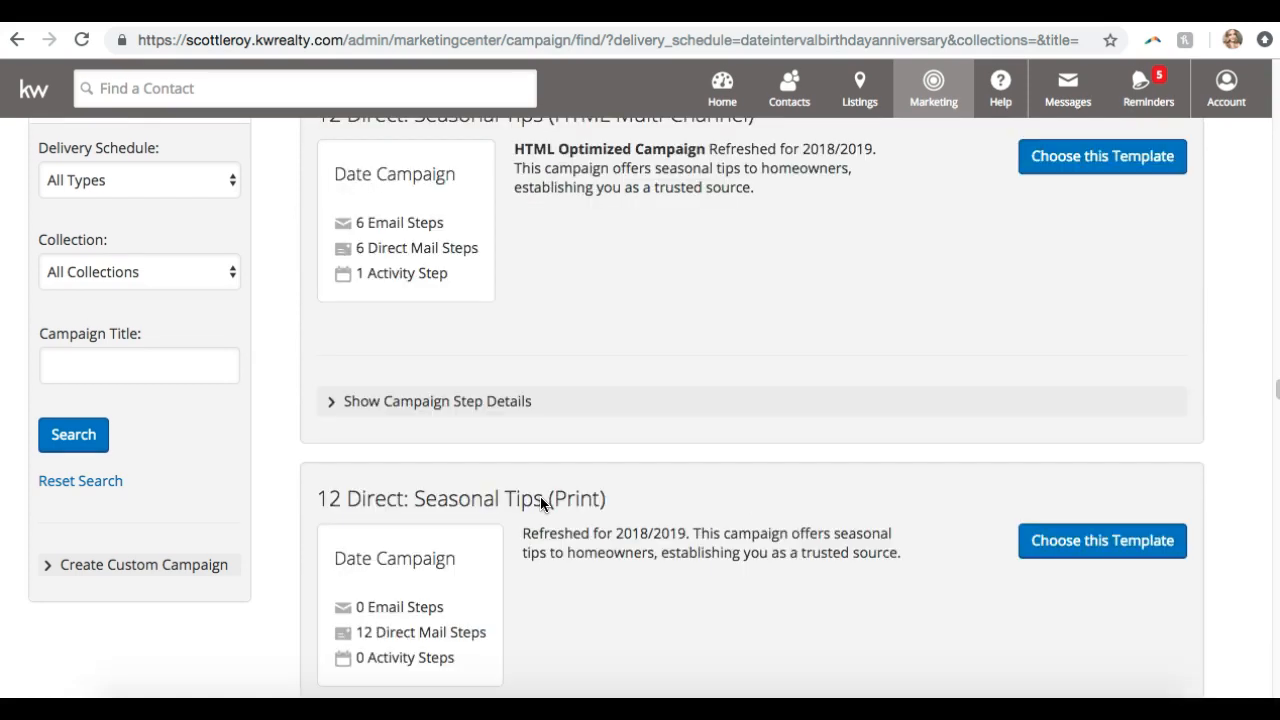
scroll(540, 496, "down", 12)
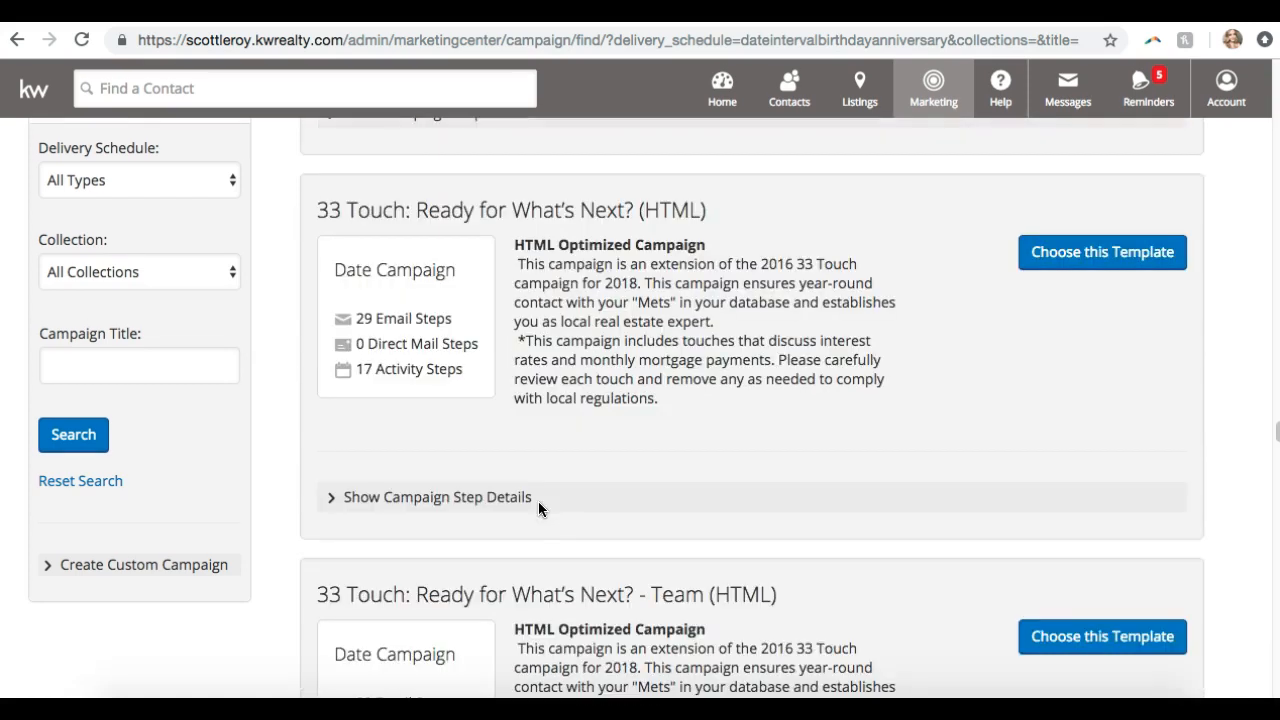
scroll(538, 508, "down", 1)
scroll(538, 508, "up", 1)
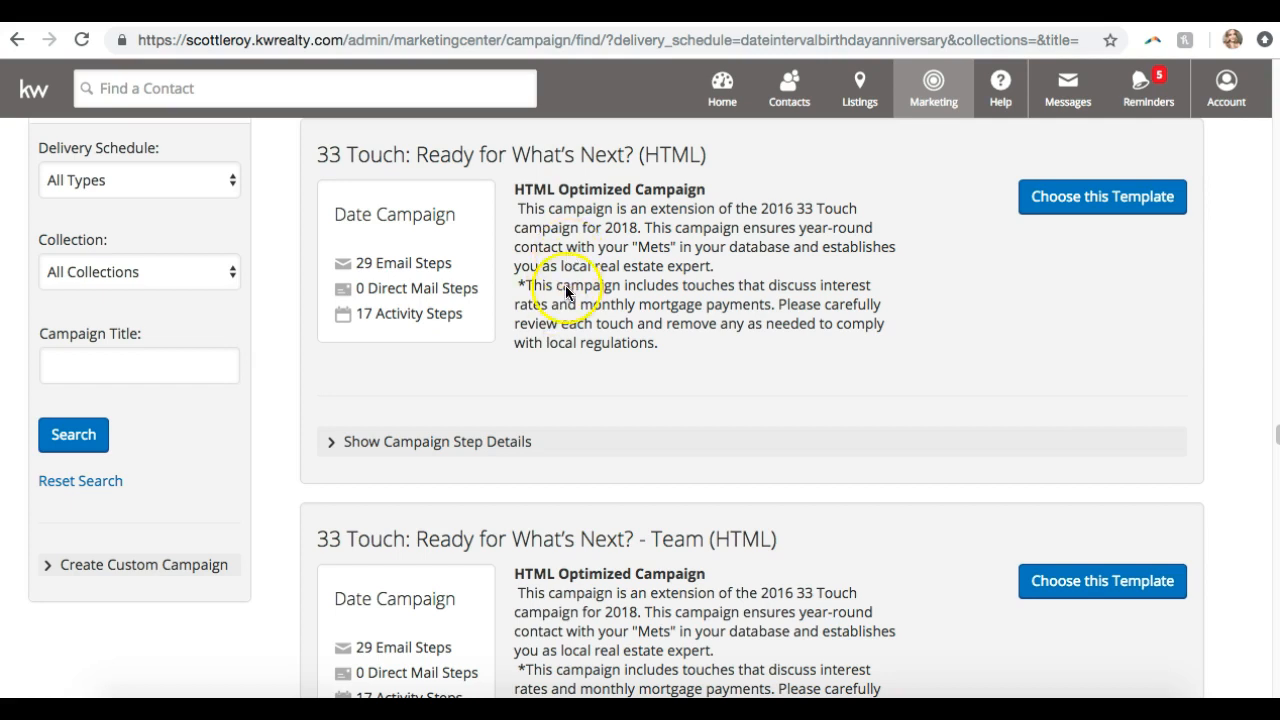
Scroll further down the campaign template results, selecting a card along the way
scroll(565, 288, "down", 3)
scroll(565, 292, "down", 10)
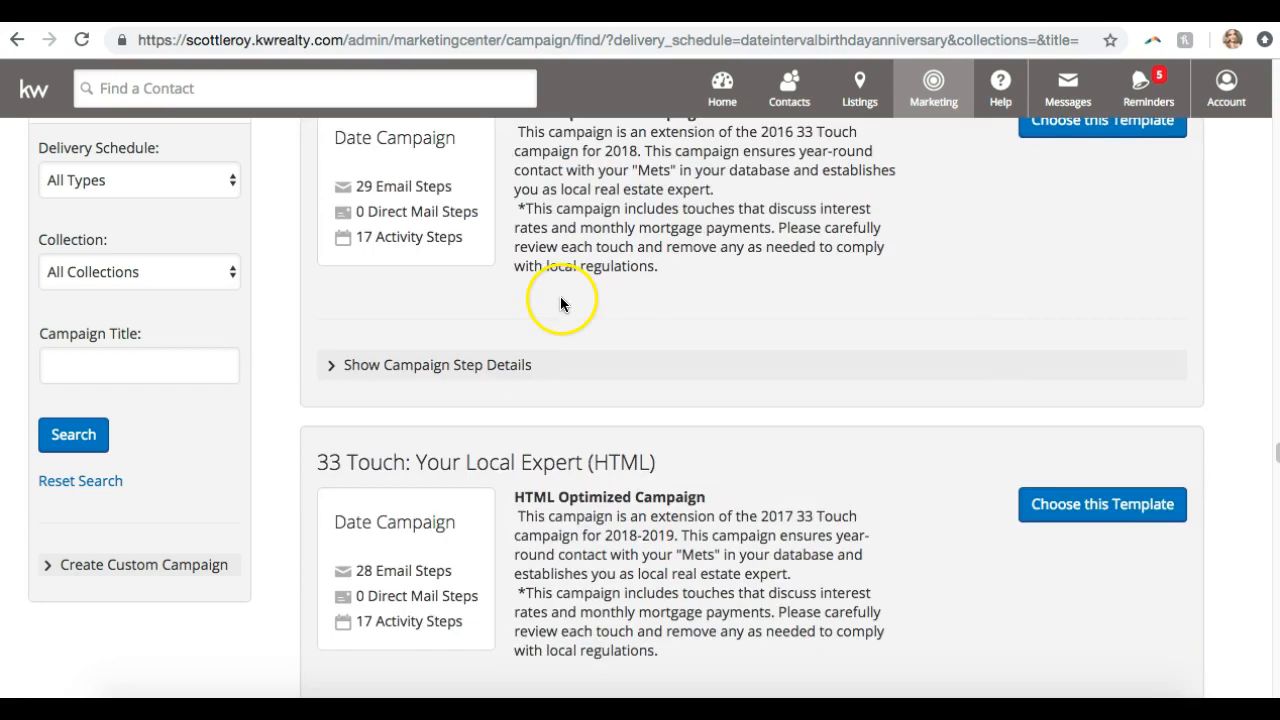
scroll(560, 297, "down", 9)
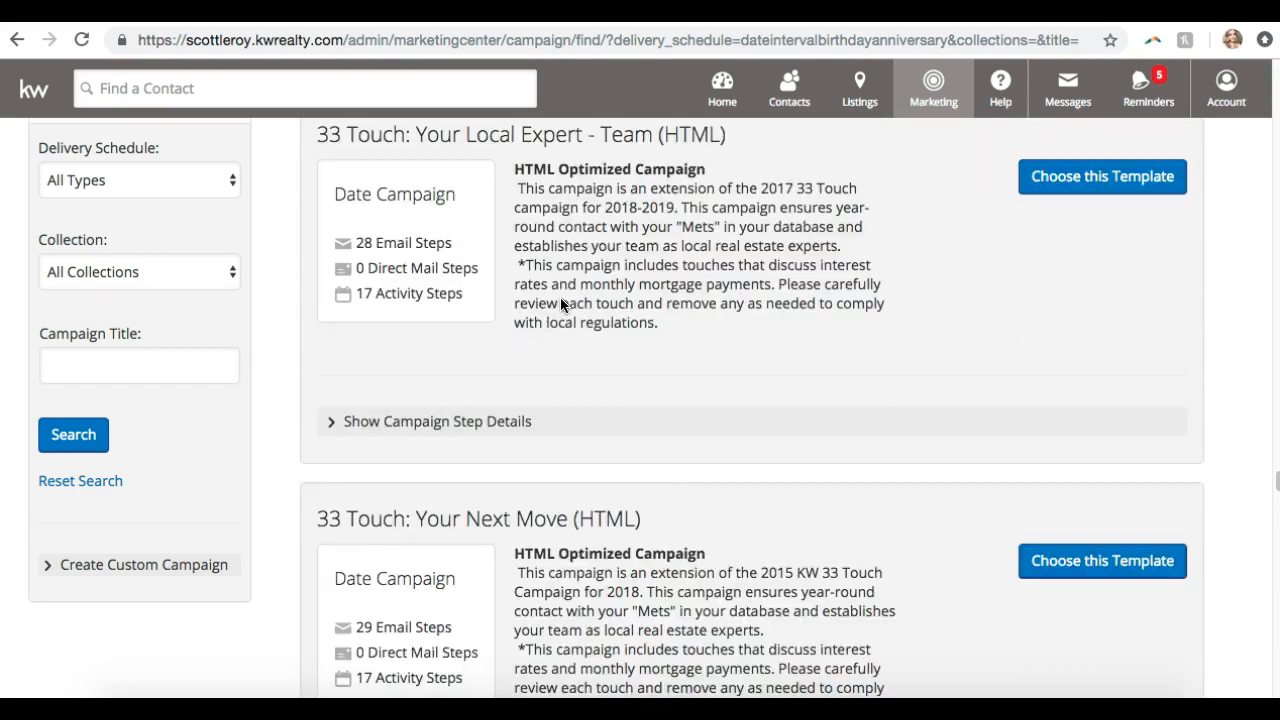
scroll(563, 310, "down", 5)
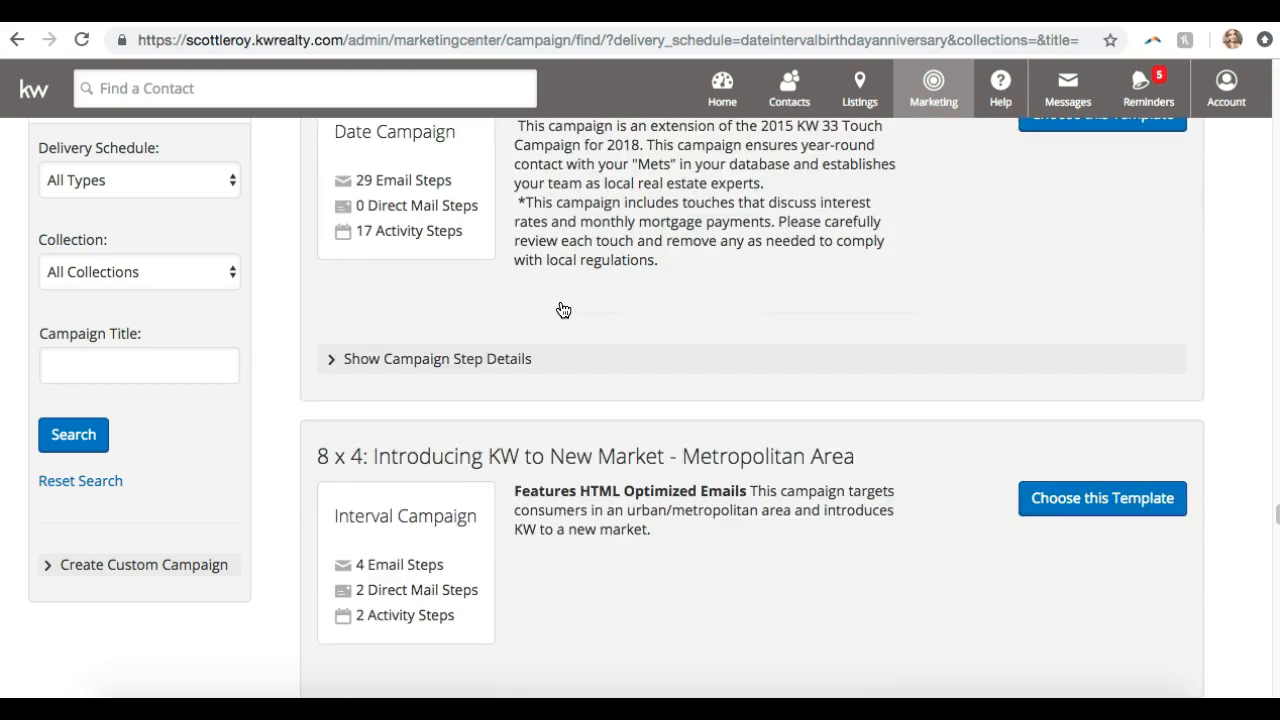
scroll(563, 310, "up", 16)
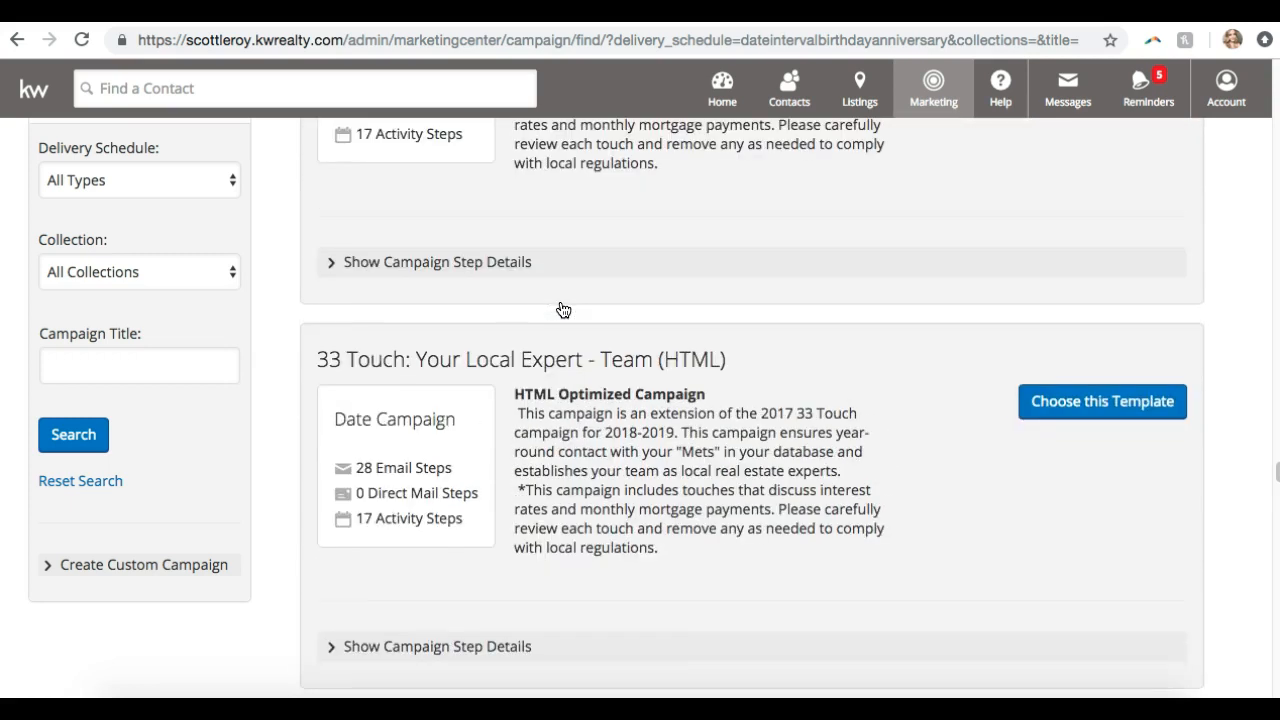
scroll(562, 309, "up", 4)
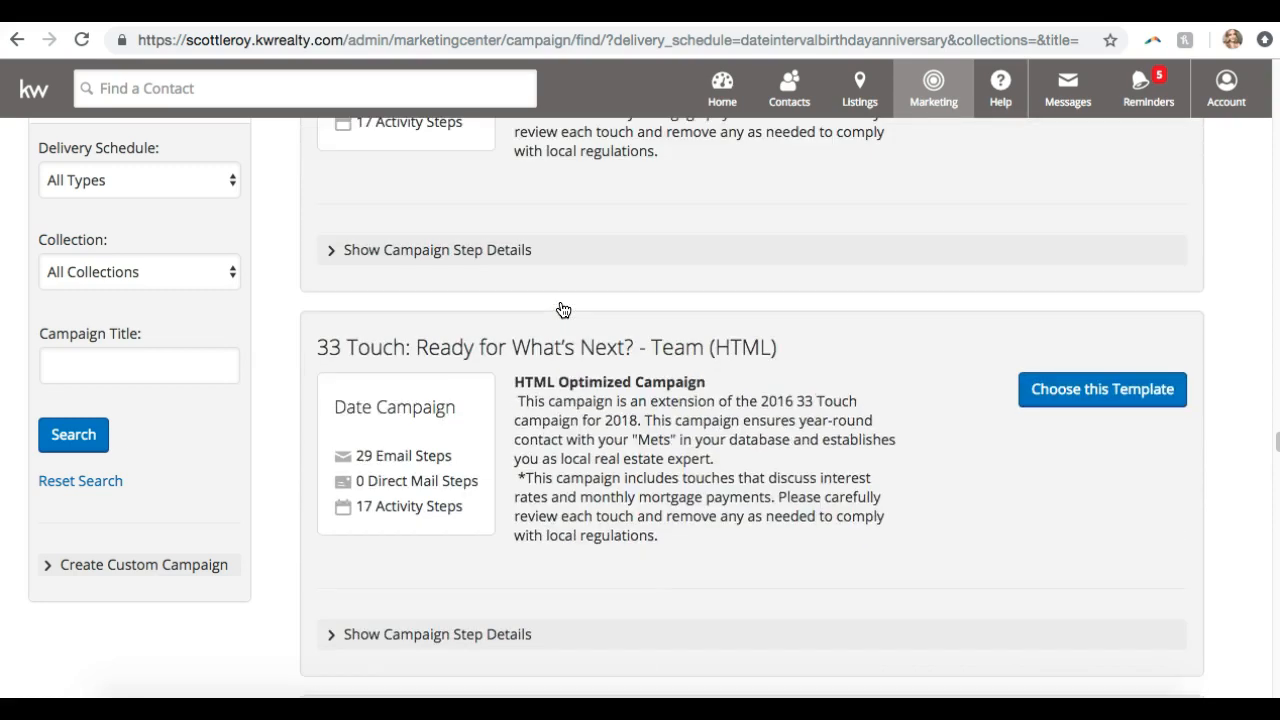
scroll(562, 309, "down", 7)
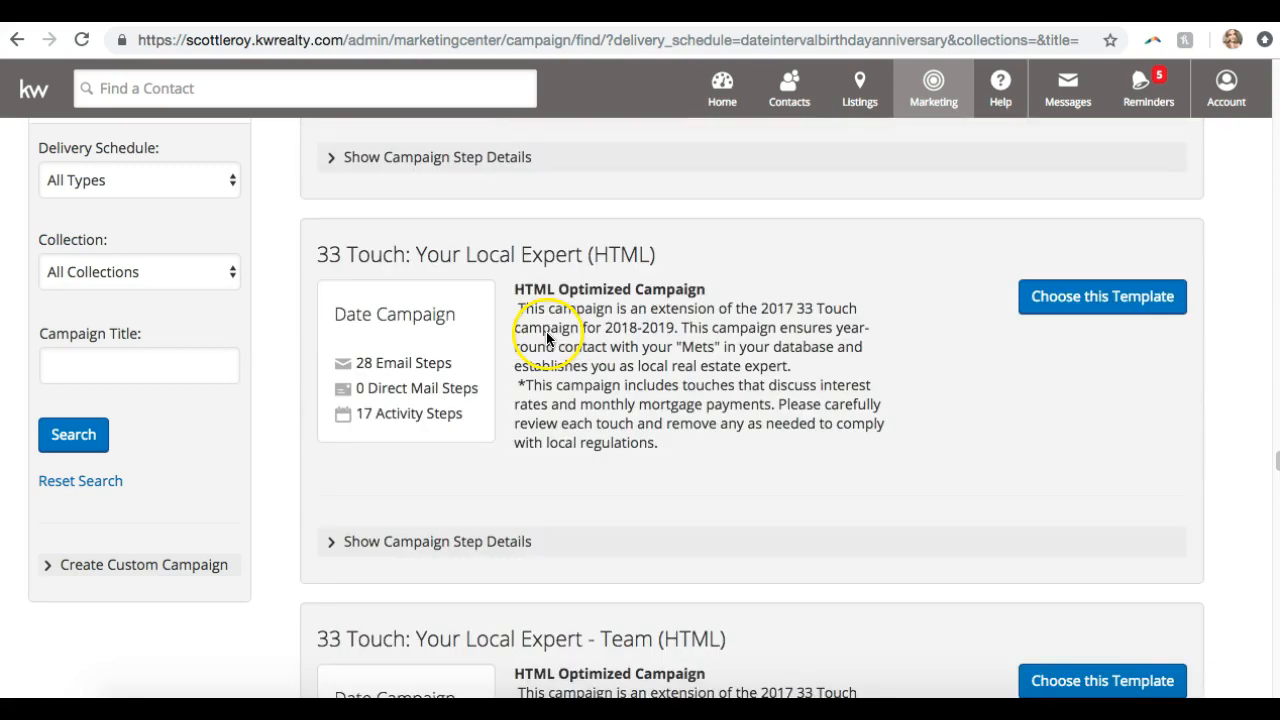
scroll(546, 342, "down", 15)
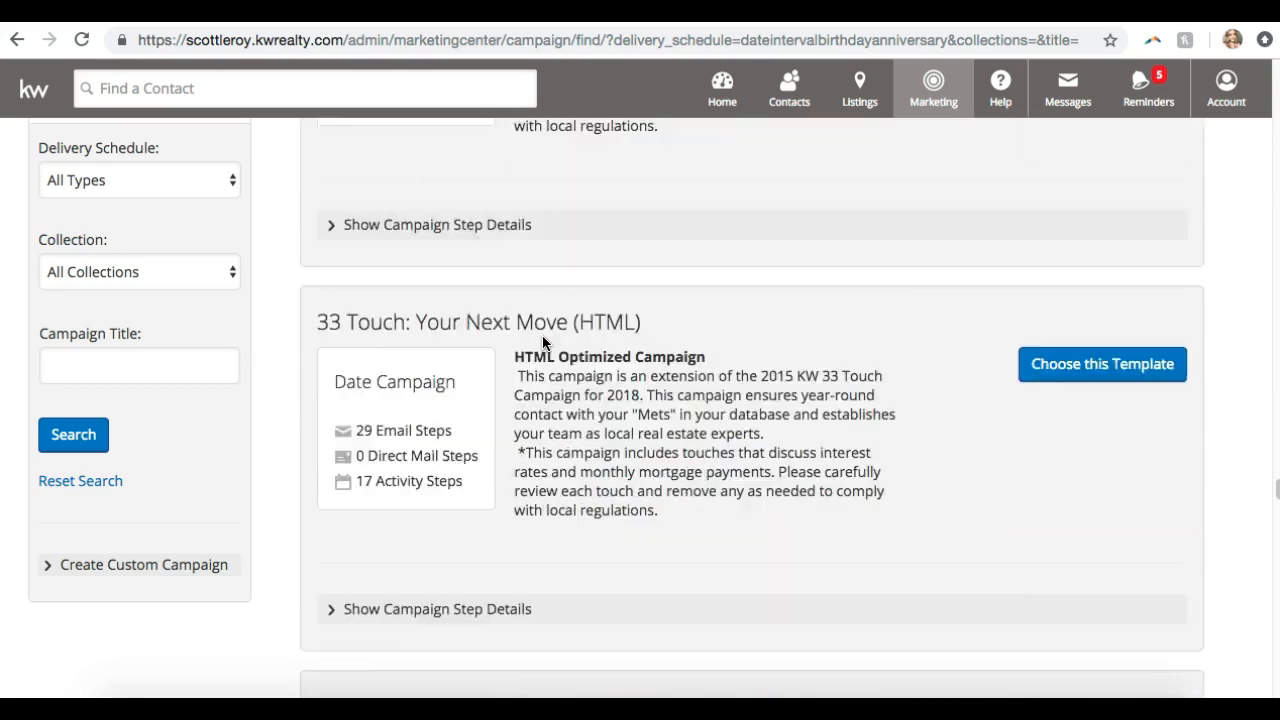
scroll(542, 343, "down", 6)
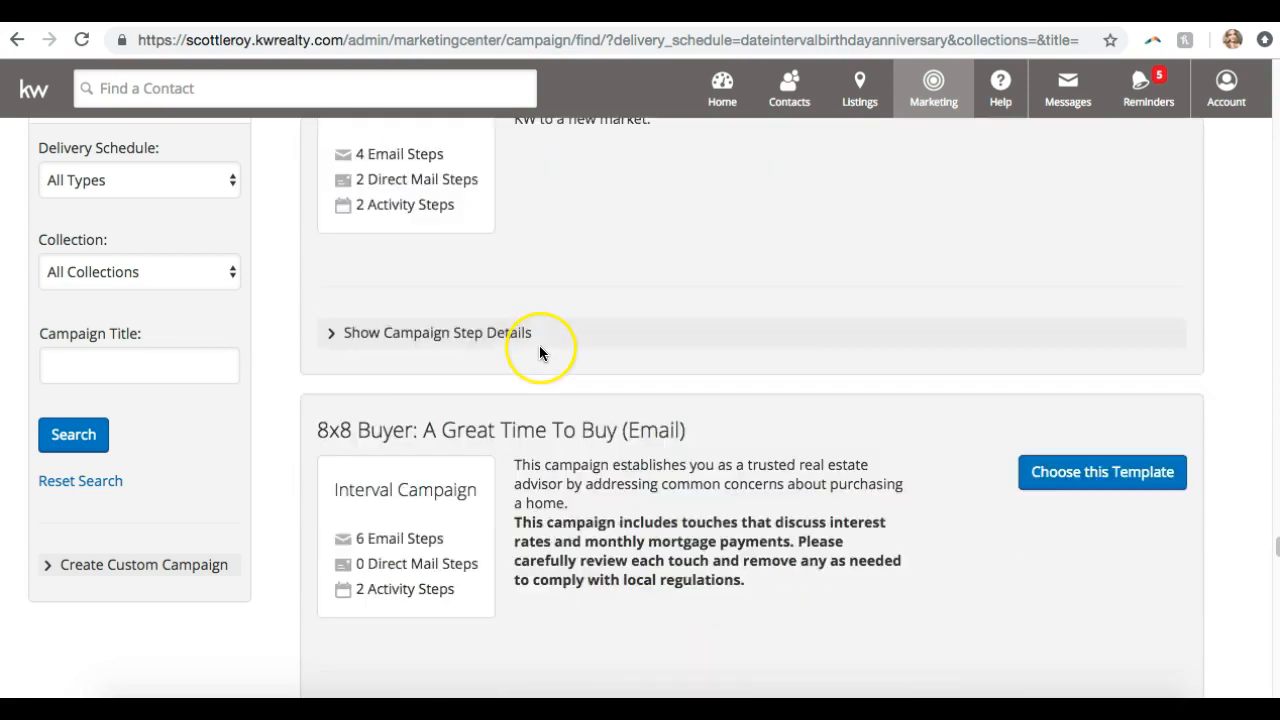
scroll(540, 350, "down", 1)
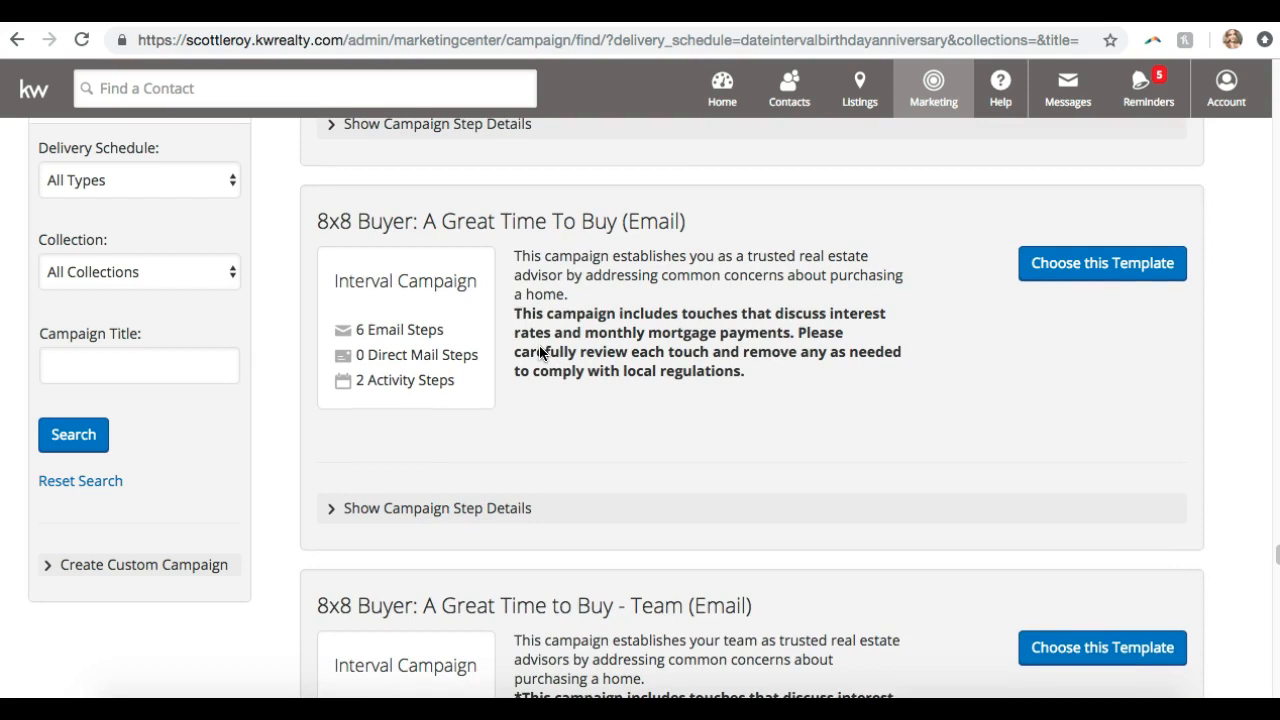
left_click(548, 459)
Continue down until Birthday Greetings (HTML), 9 email steps over 10 years, is visible
scroll(548, 459, "down", 13)
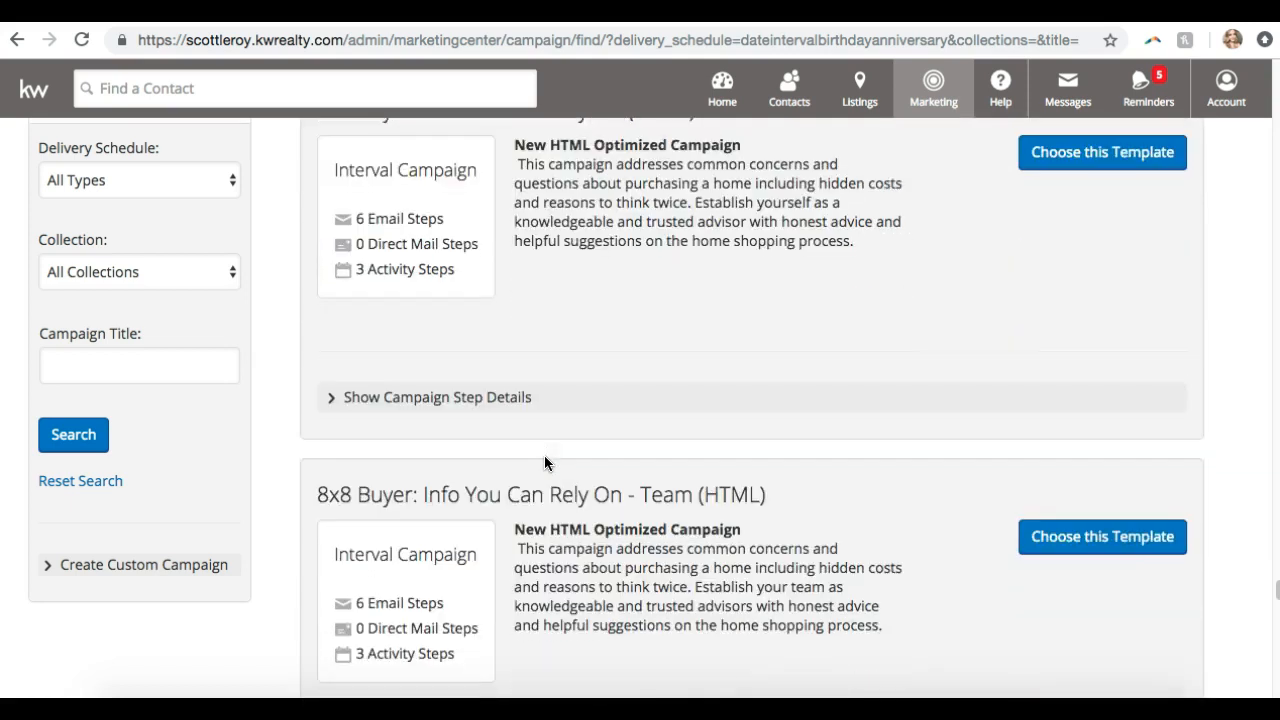
scroll(545, 459, "down", 12)
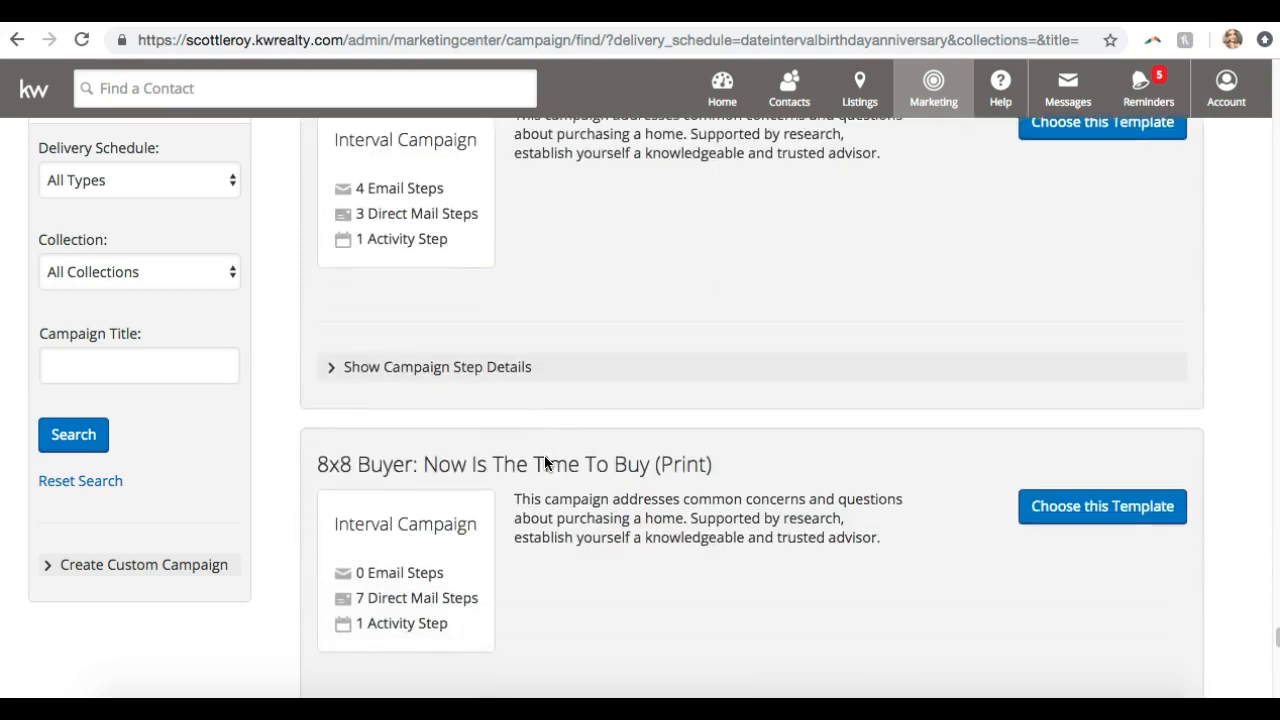
scroll(544, 462, "down", 10)
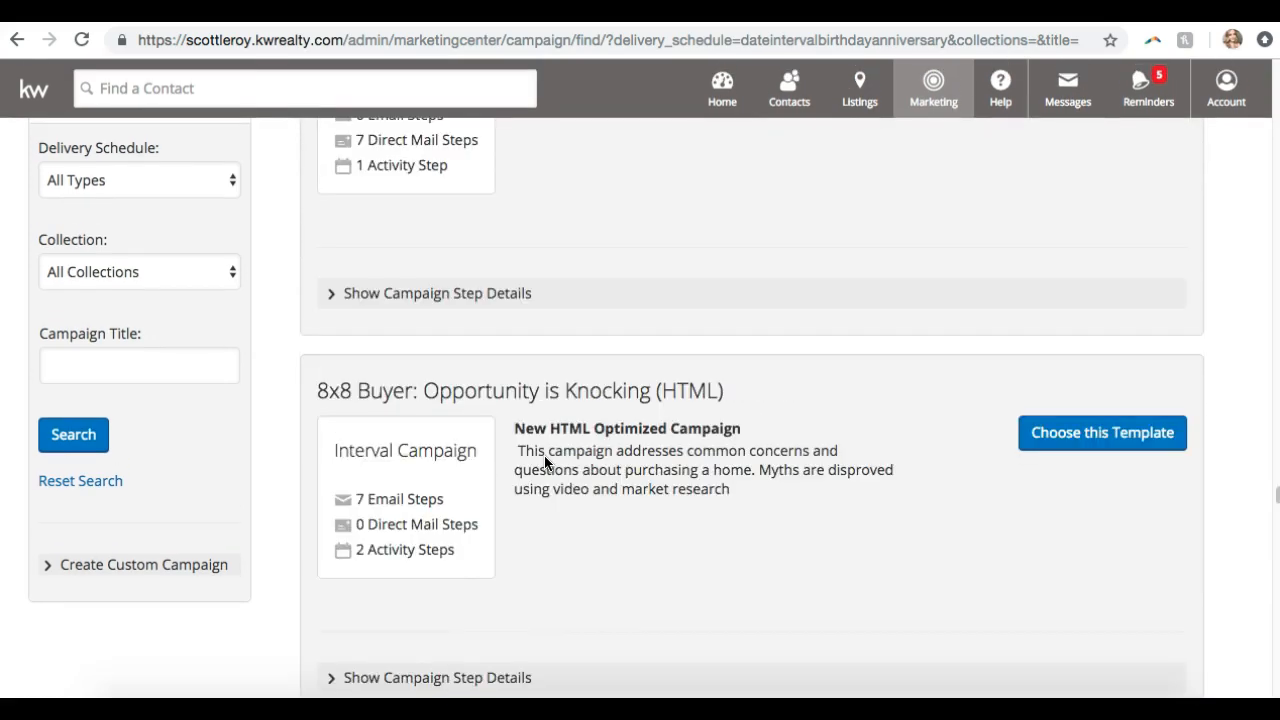
scroll(544, 462, "down", 12)
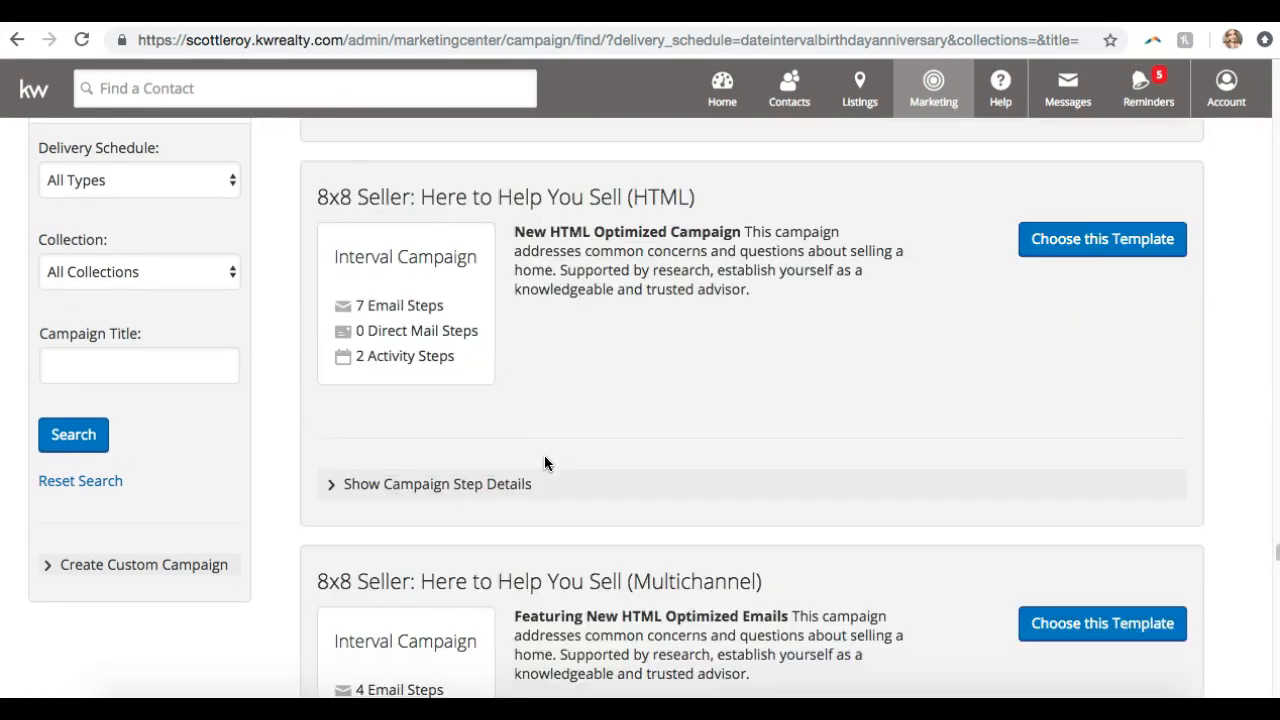
scroll(544, 467, "down", 9)
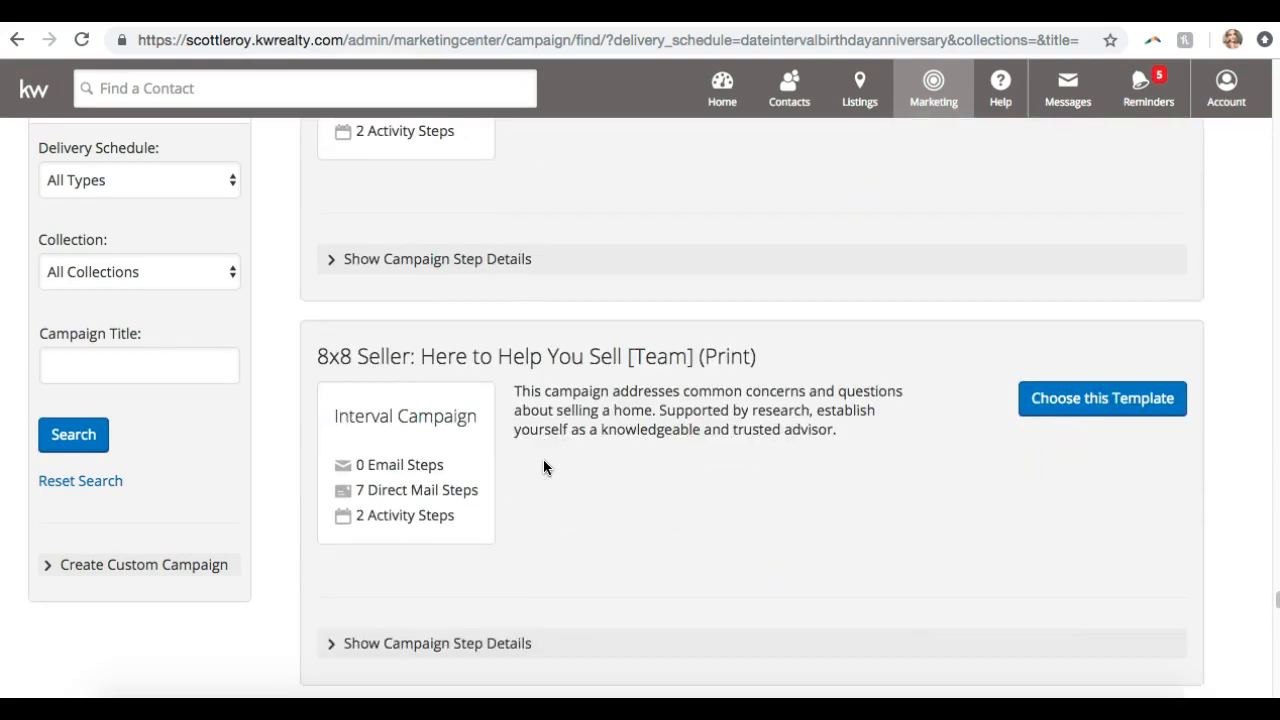
scroll(543, 486, "down", 12)
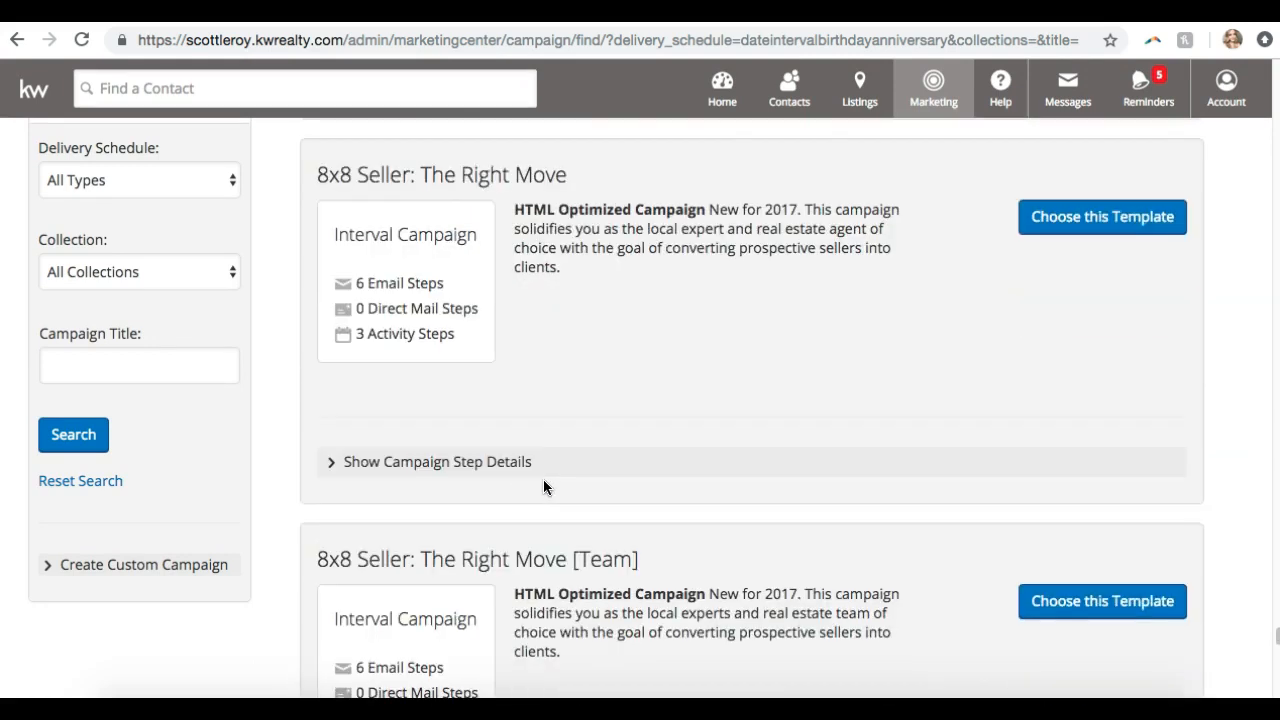
scroll(543, 486, "down", 5)
scroll(543, 486, "up", 6)
scroll(543, 486, "down", 1)
scroll(543, 484, "down", 3)
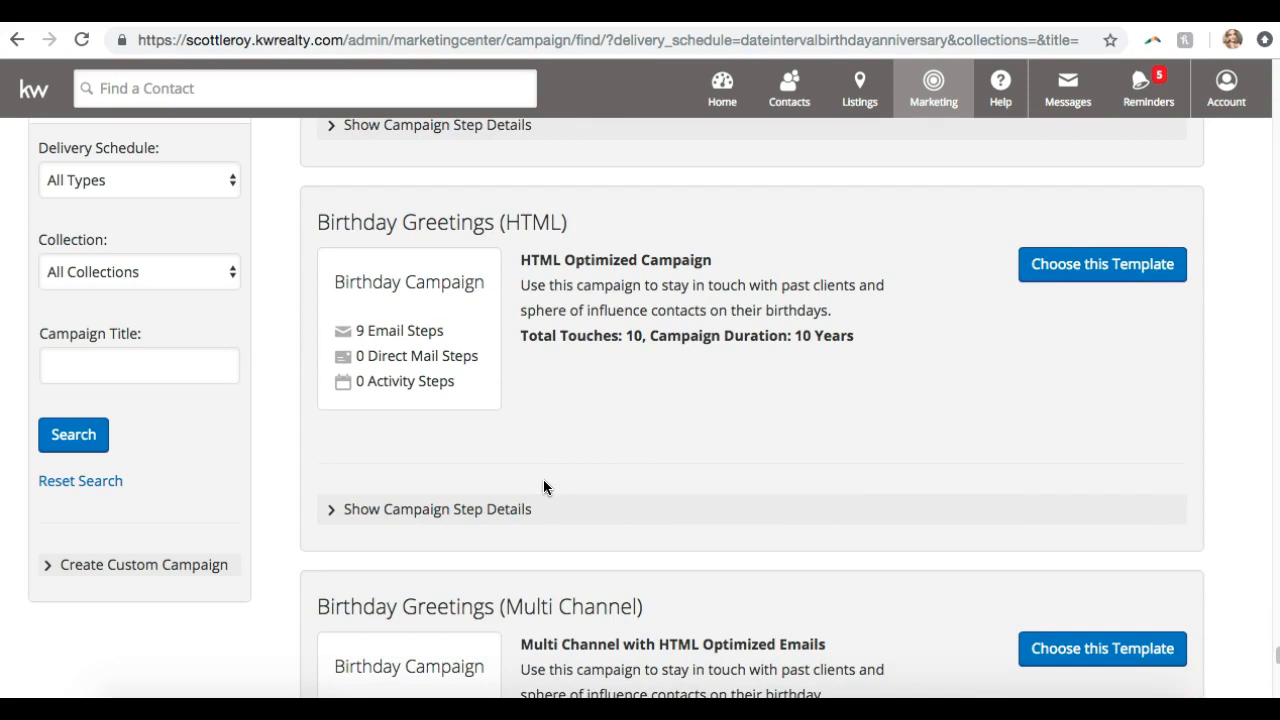
Expand Birthday Greetings (HTML) steps and preview, then close, its Step 2 Happy Birthday email
scroll(543, 487, "down", 1)
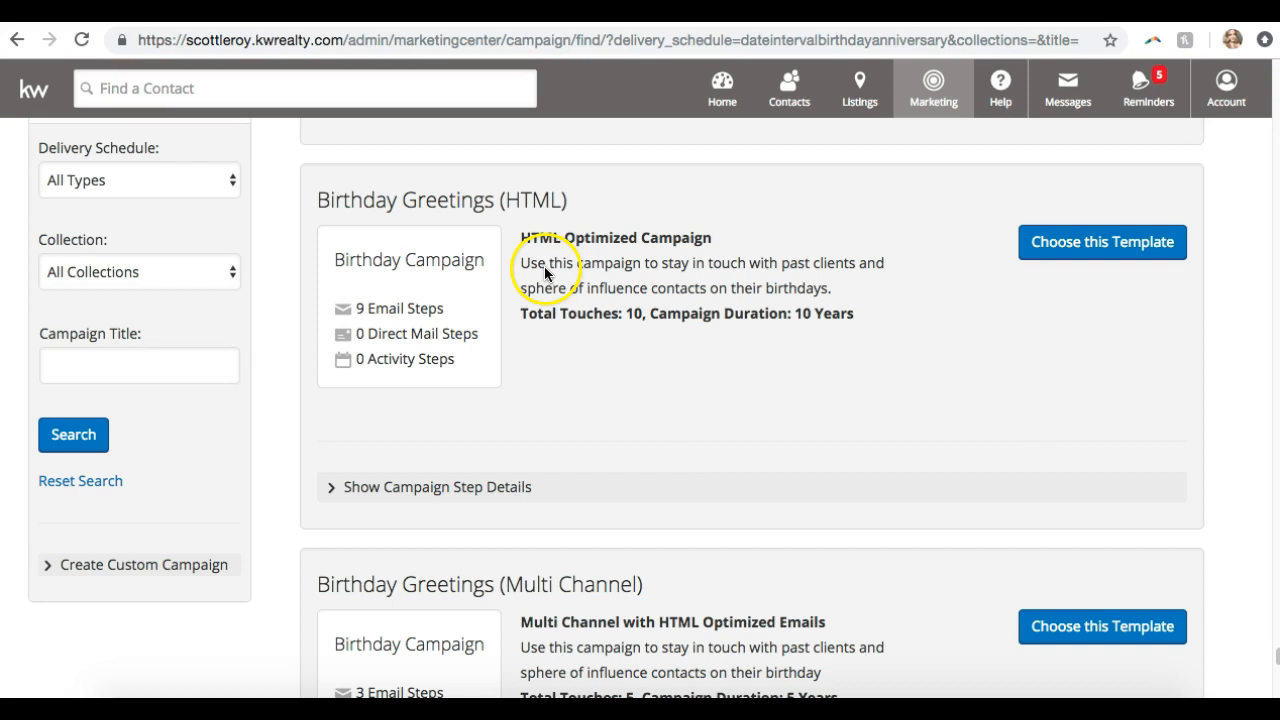
left_click(414, 490)
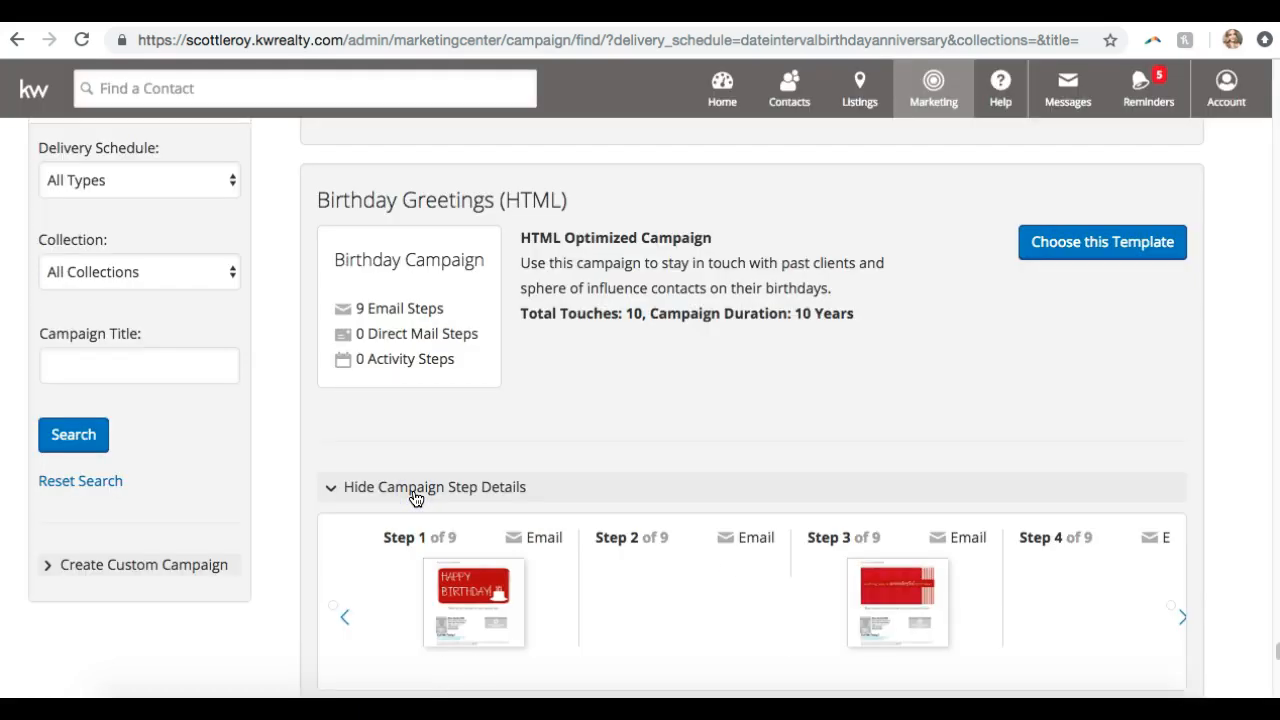
scroll(416, 498, "down", 2)
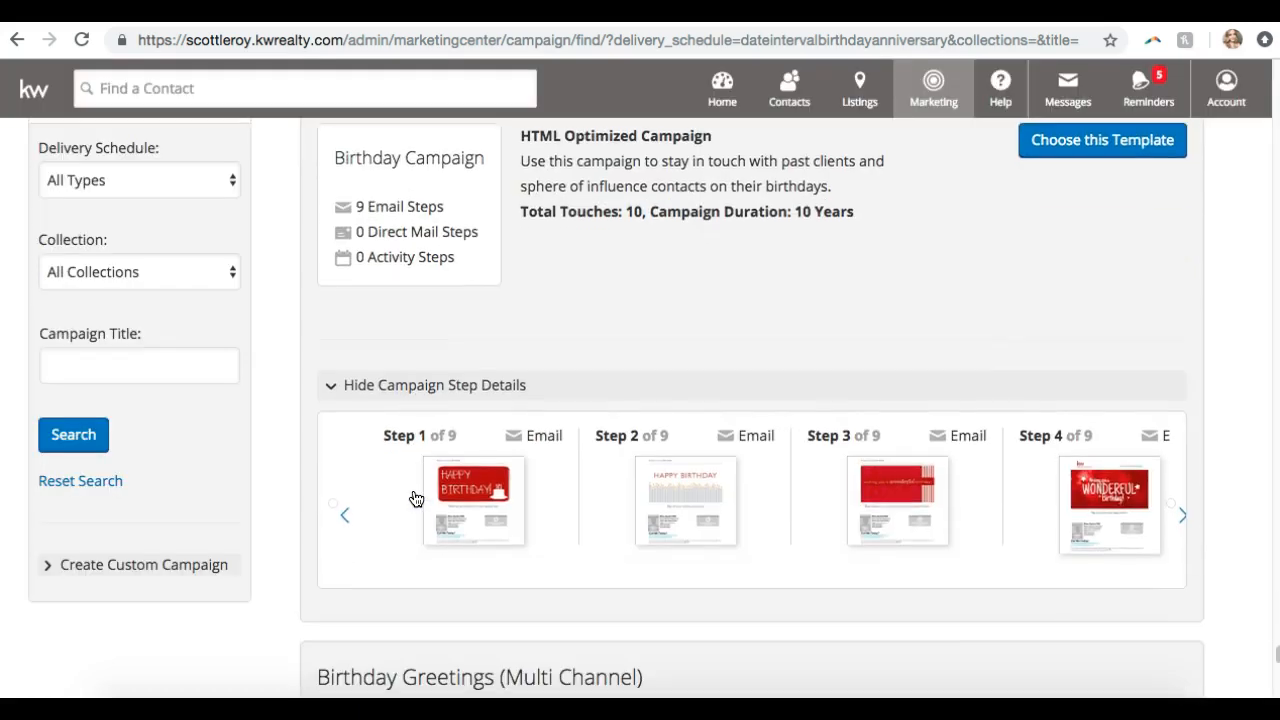
left_click(714, 507)
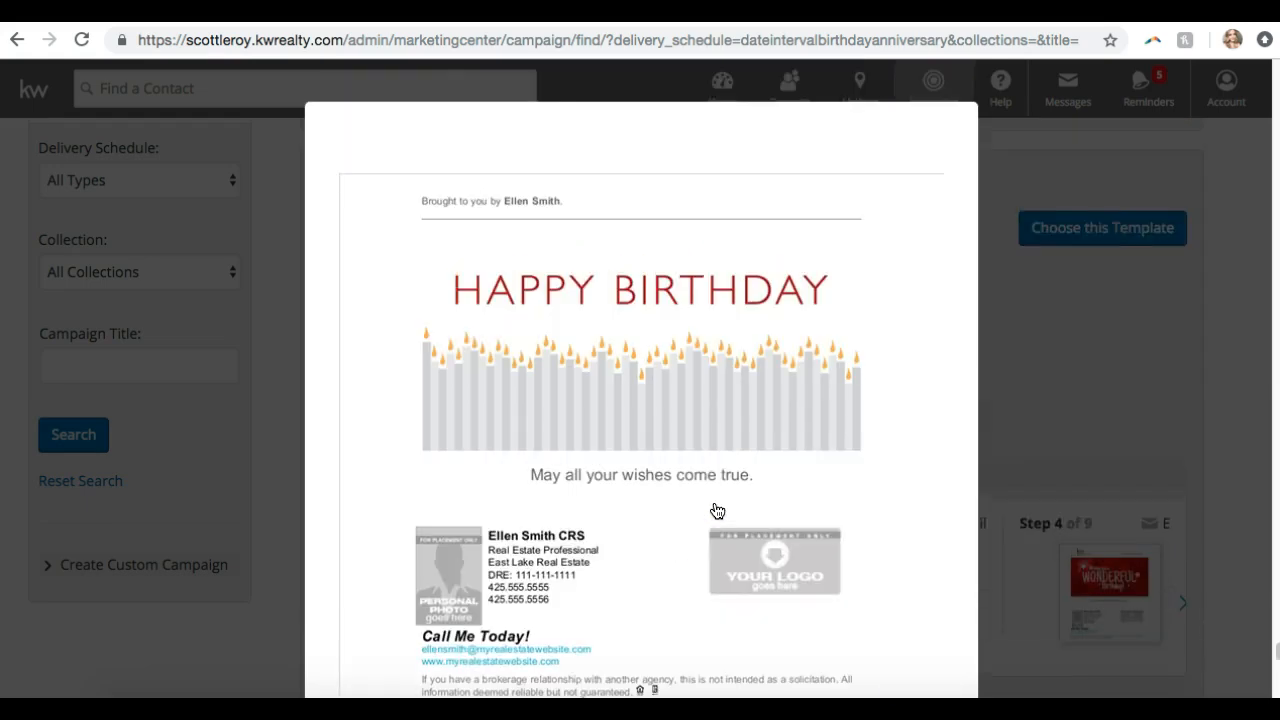
scroll(714, 509, "down", 2)
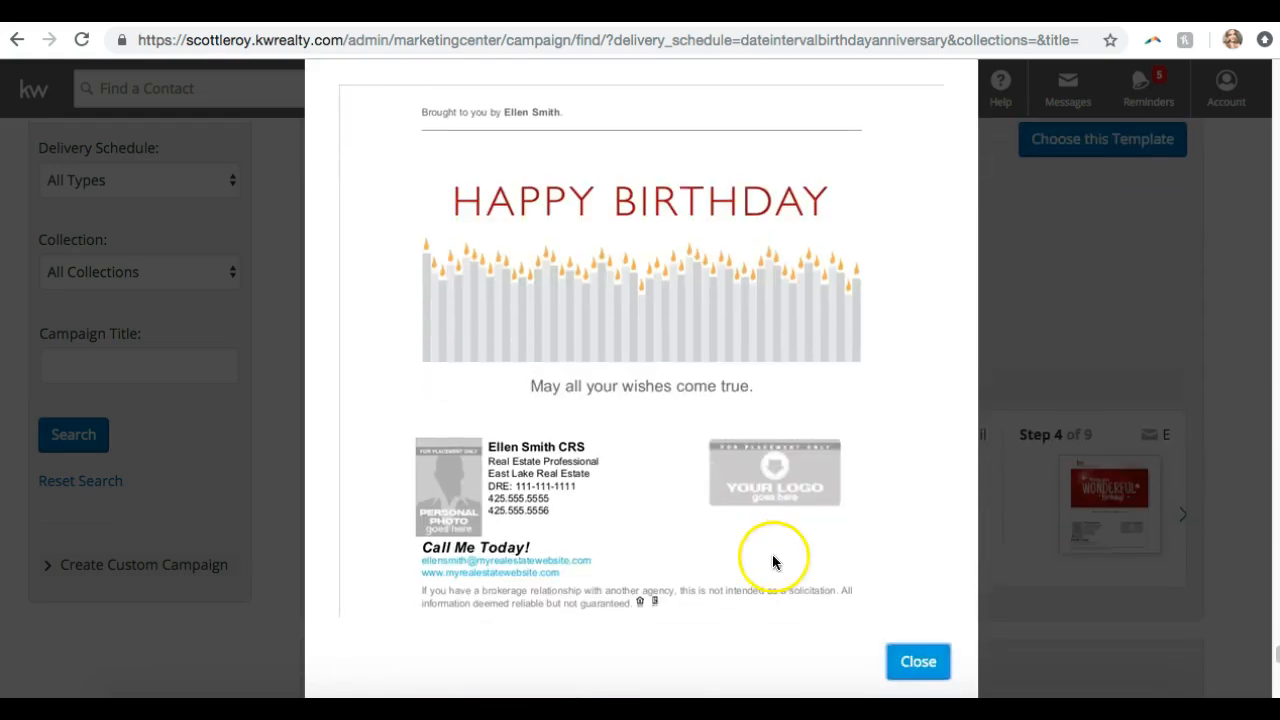
left_click(911, 663)
Scroll down to the Purchase Anniversary (HTML) card with its 4 email steps
scroll(912, 668, "down", 3)
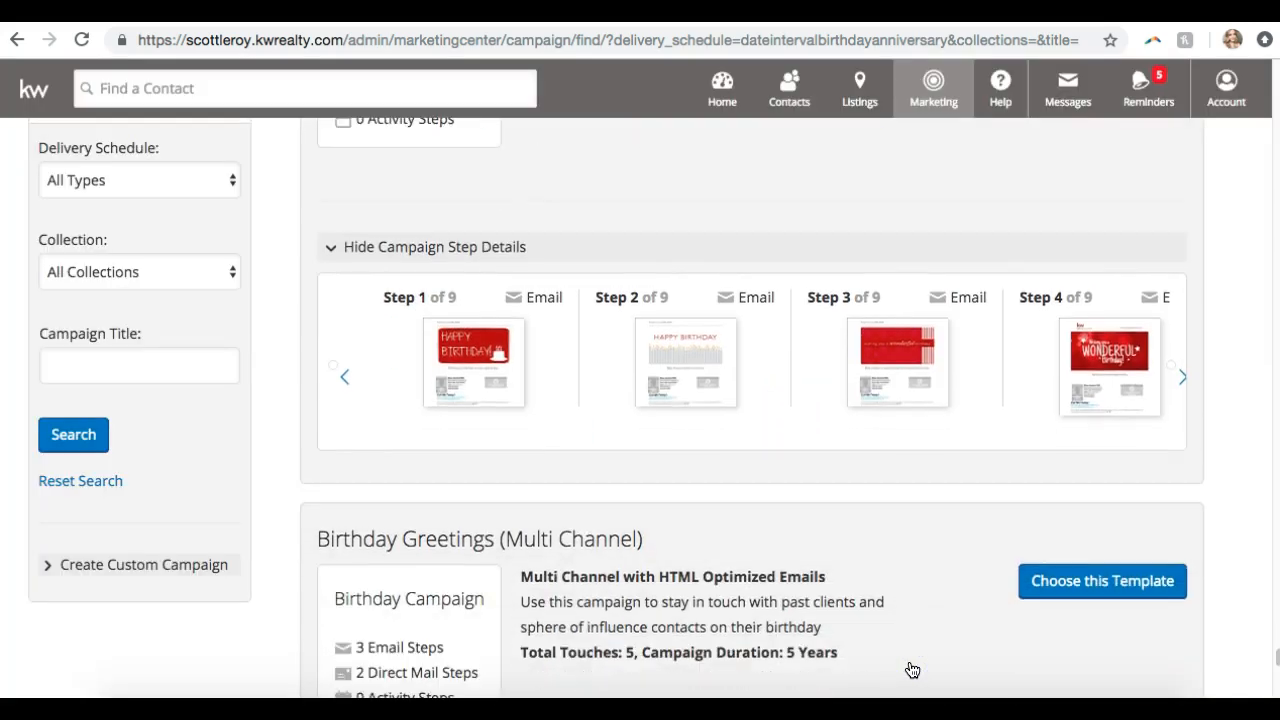
scroll(910, 668, "down", 10)
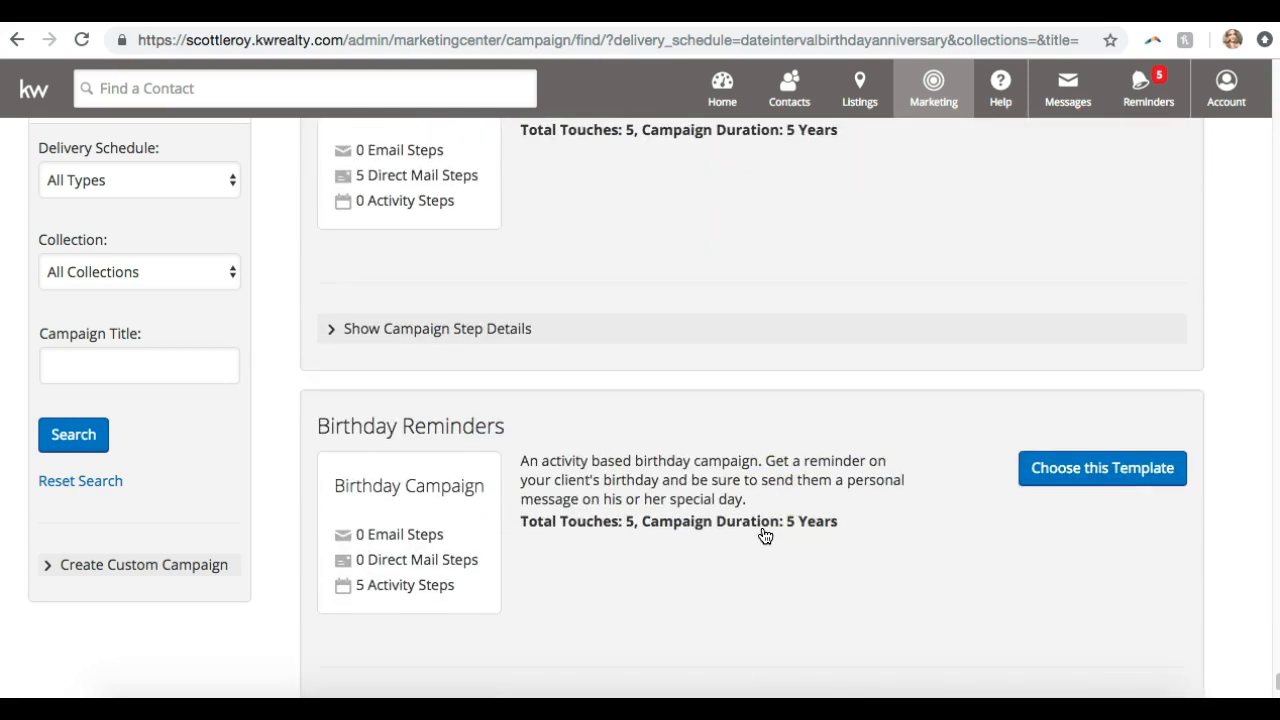
scroll(765, 537, "down", 3)
scroll(765, 537, "down", 10)
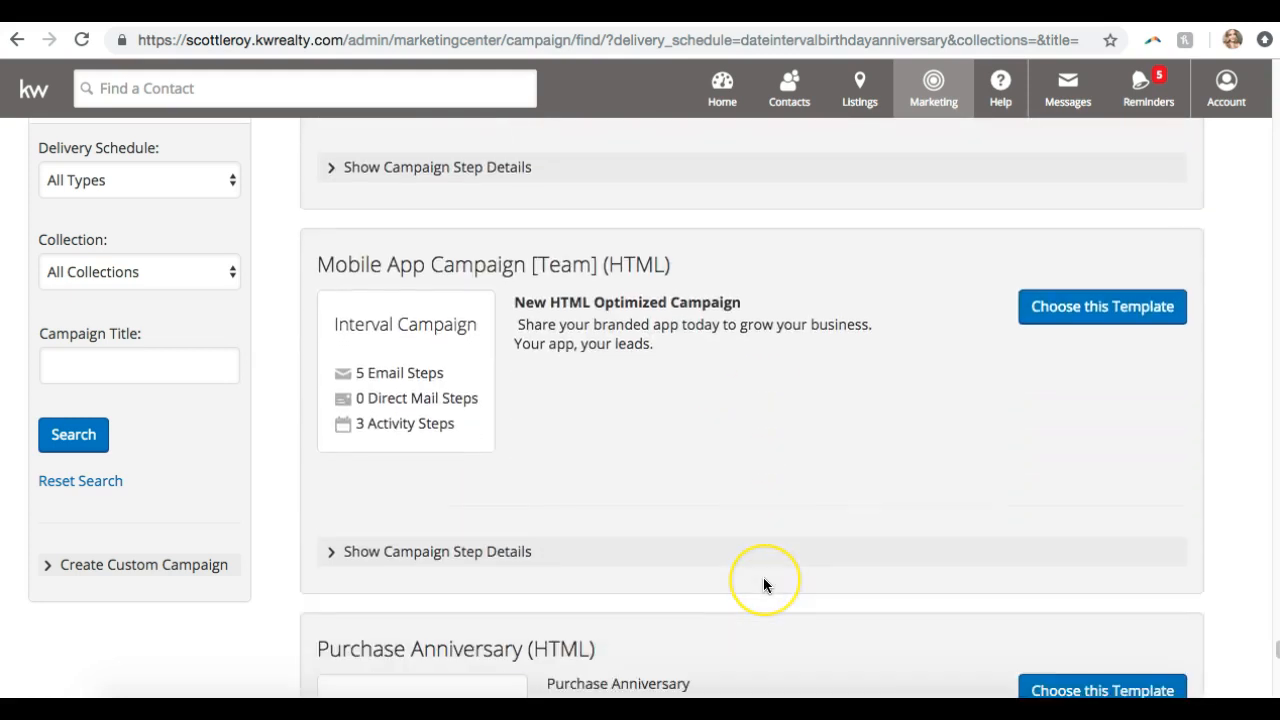
scroll(763, 577, "up", 1)
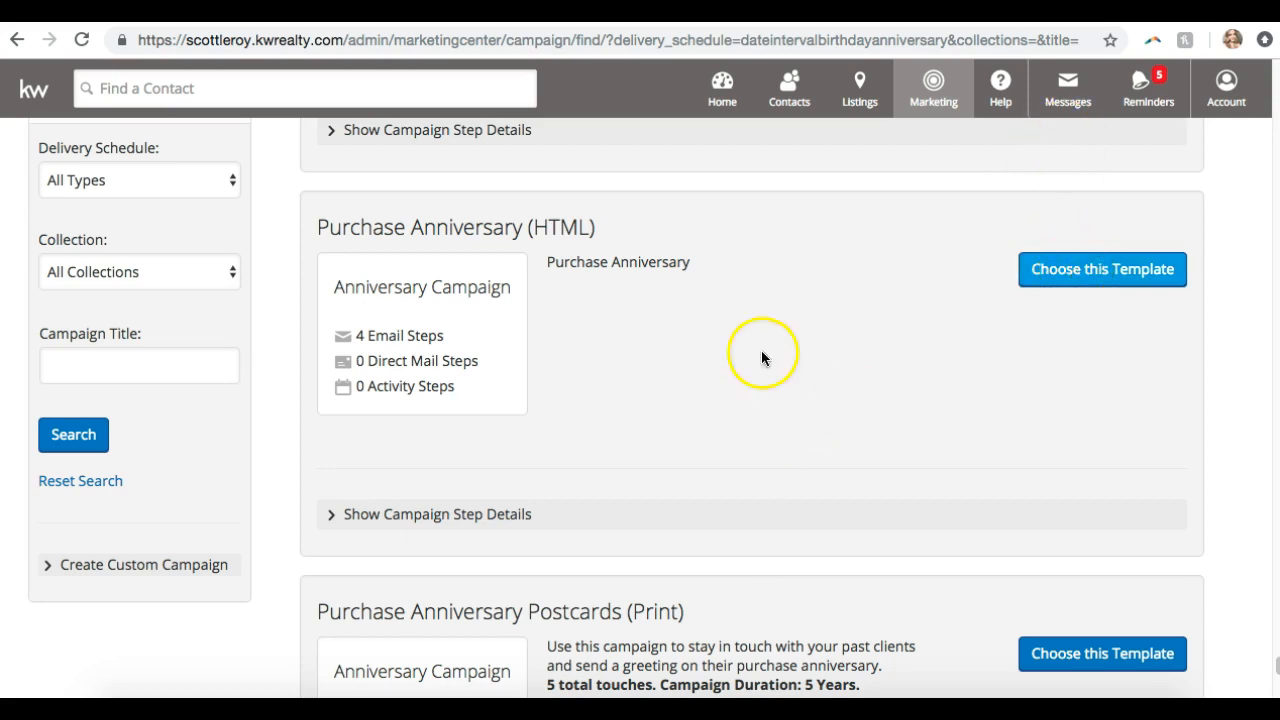
Expand Purchase Anniversary (HTML) steps and preview, then close, its Step 1 Happy Anniversary email
left_click(640, 513)
scroll(640, 515, "down", 1)
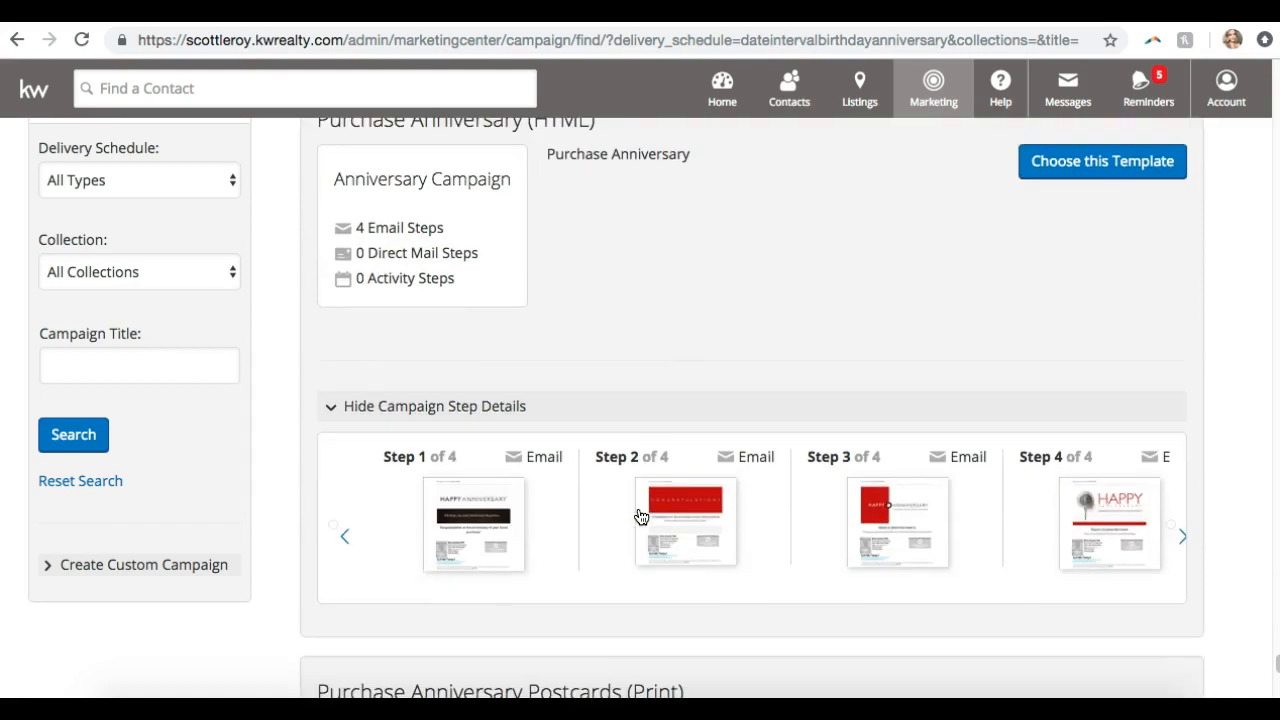
left_click(460, 571)
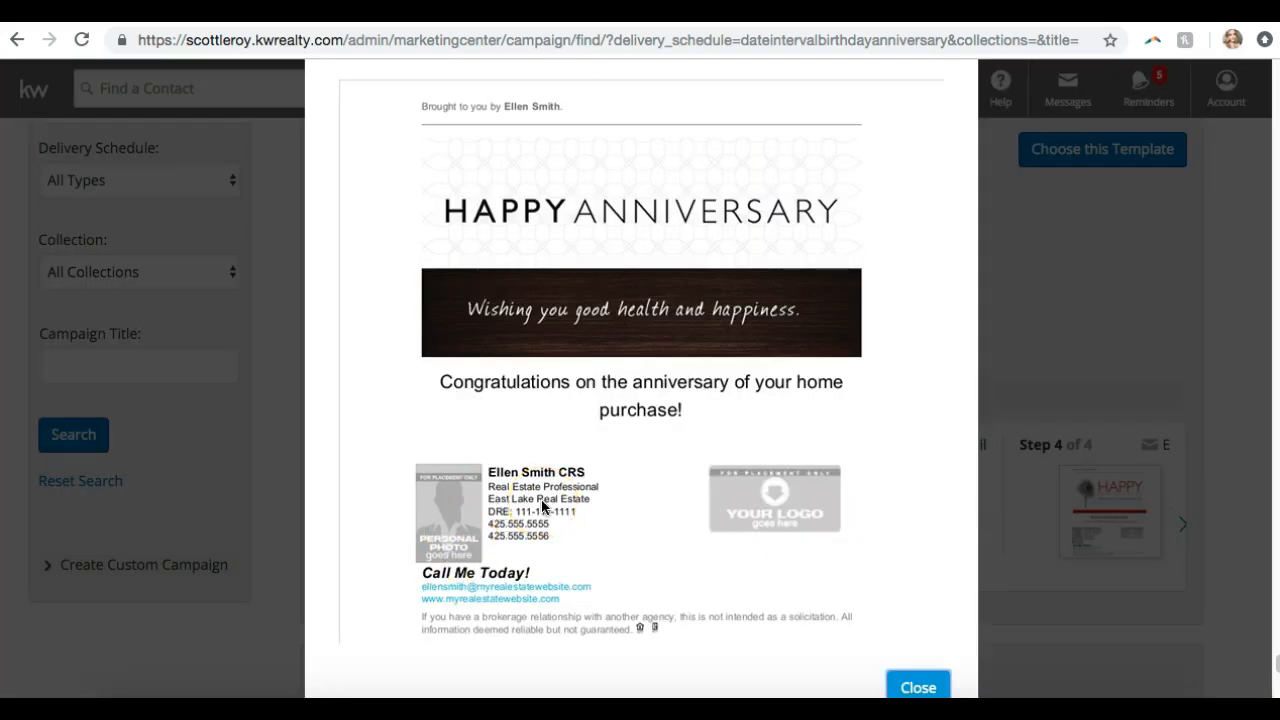
left_click(917, 687)
Scroll back up to the Mobile App Campaign (HTML) card
scroll(918, 681, "down", 1)
scroll(918, 680, "down", 4)
scroll(916, 646, "up", 8)
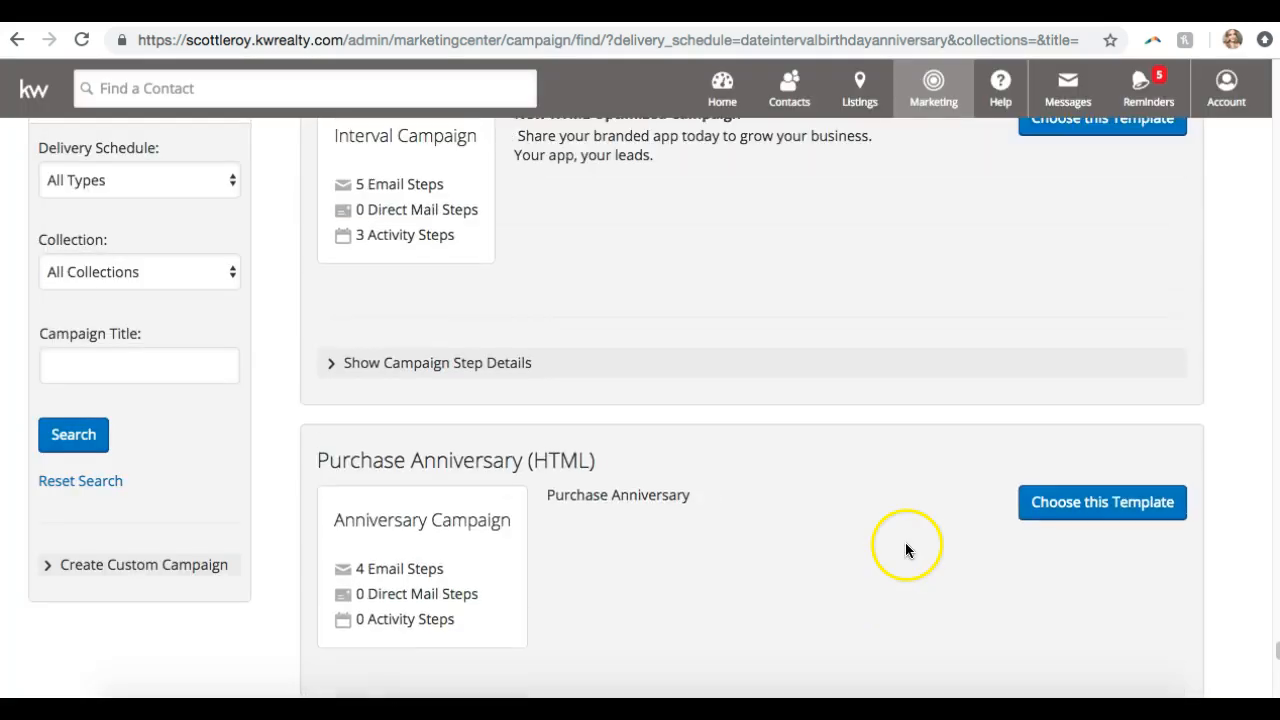
scroll(905, 545, "up", 6)
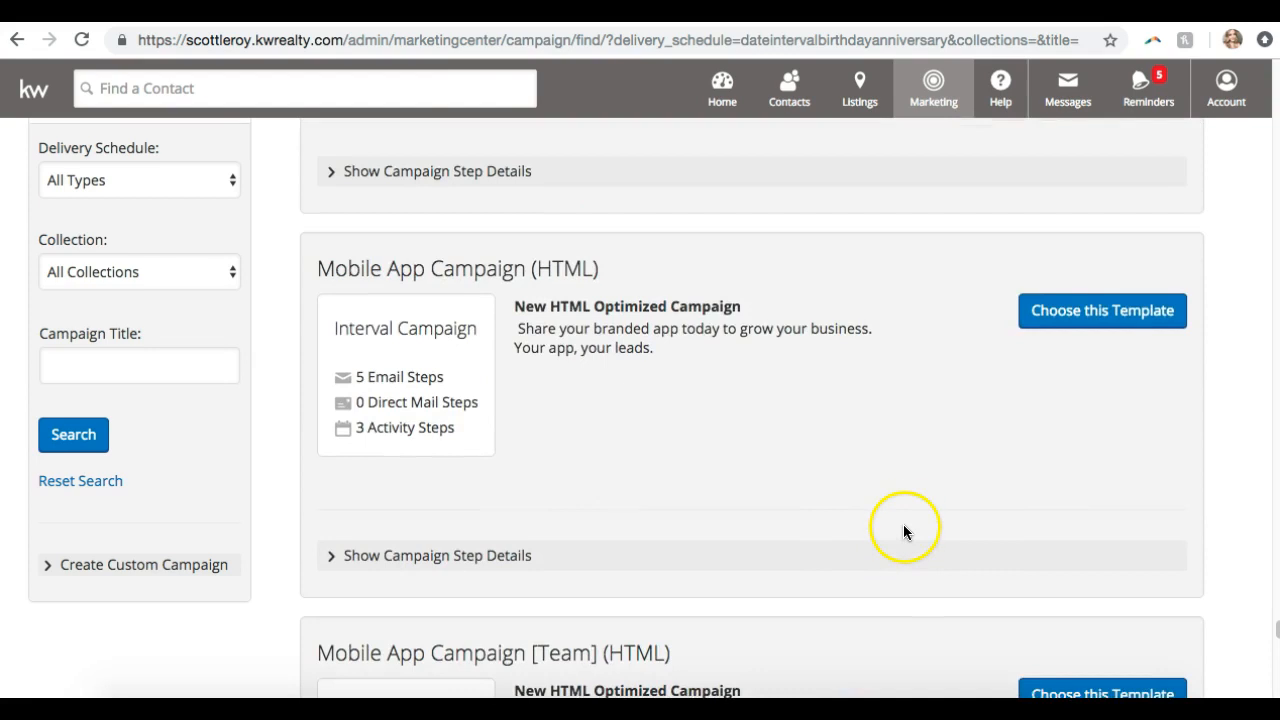
scroll(903, 522, "up", 4)
scroll(903, 516, "down", 4)
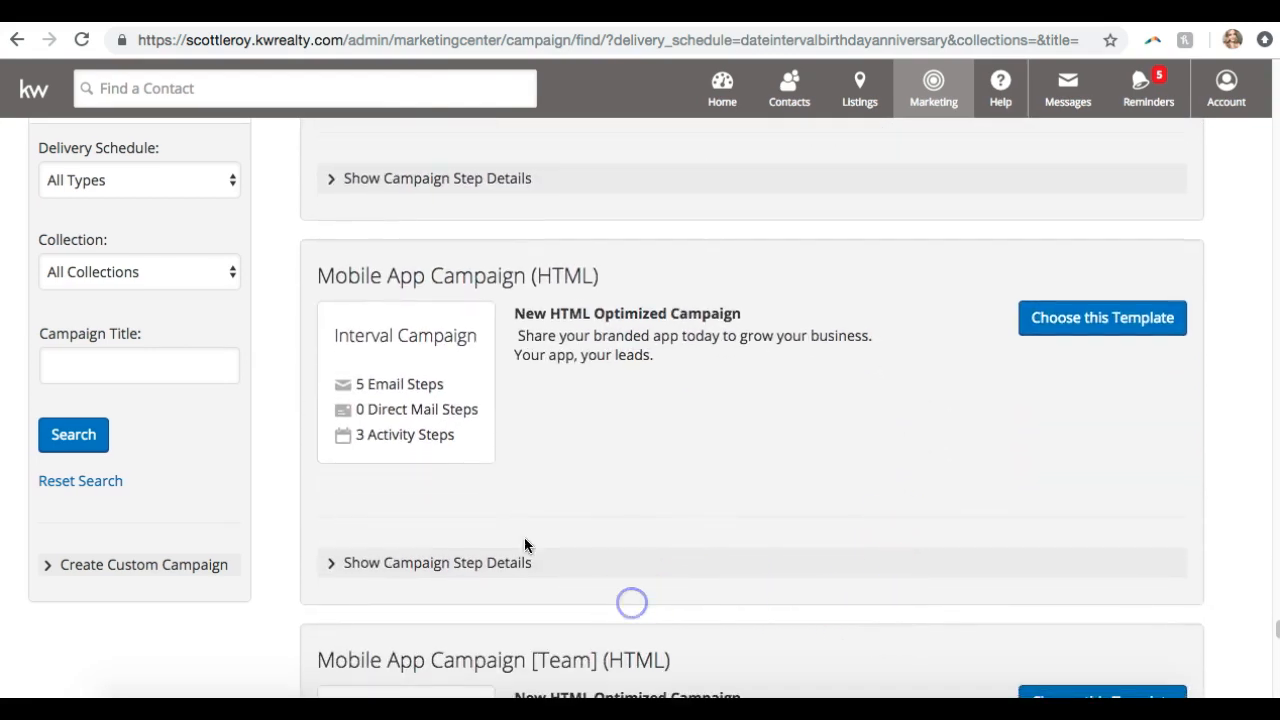
Expand Mobile App Campaign (HTML) steps and preview its Step 1 app-download email
left_click(488, 562)
scroll(489, 562, "down", 2)
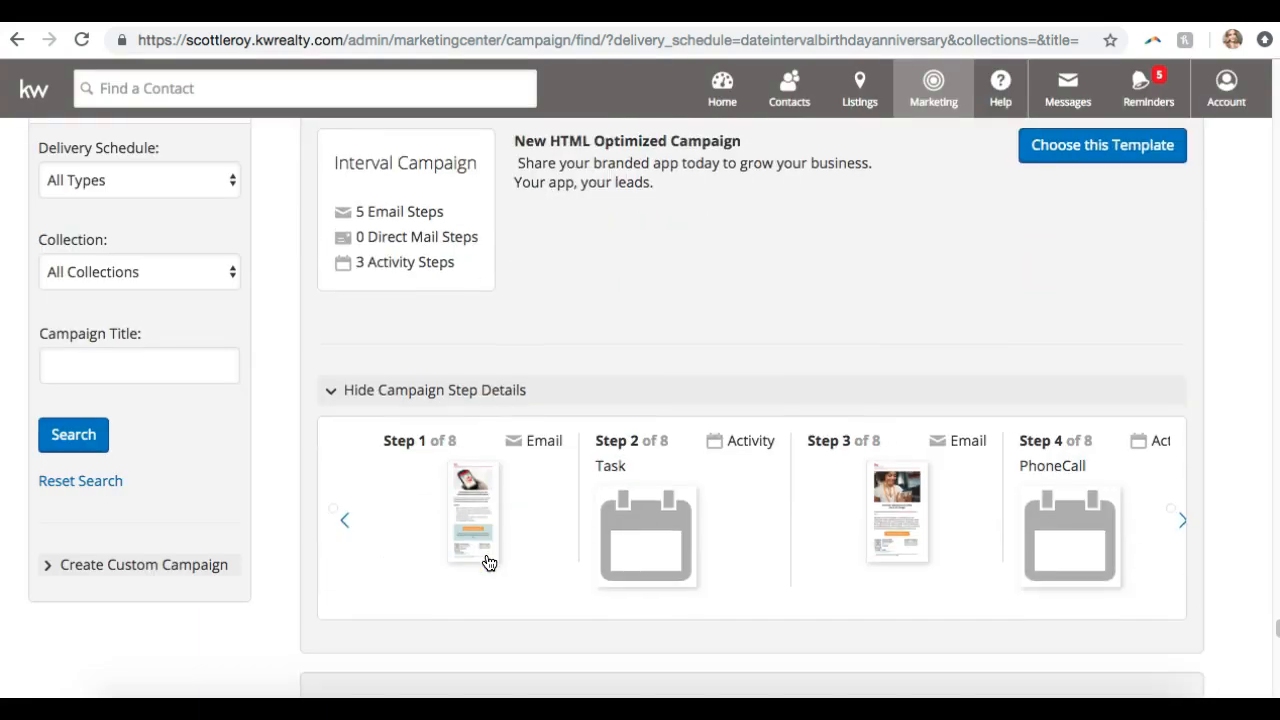
left_click(488, 562)
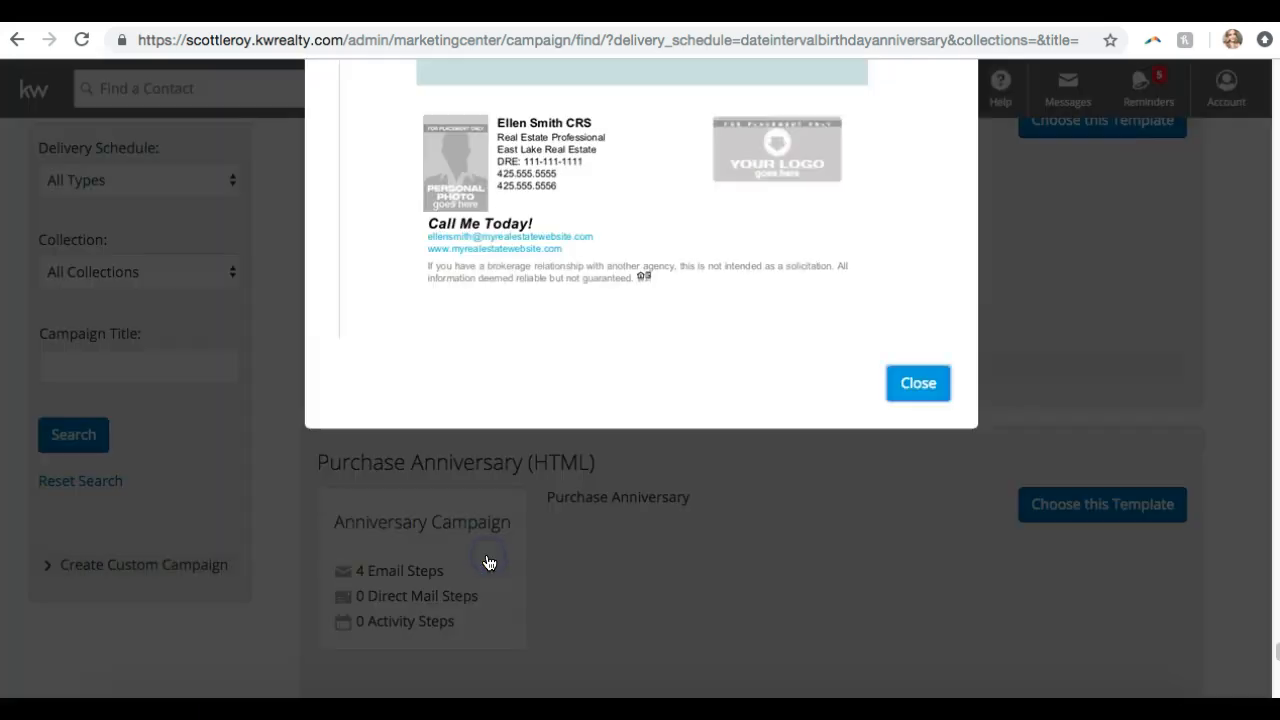
scroll(489, 563, "up", 3)
scroll(489, 563, "up", 5)
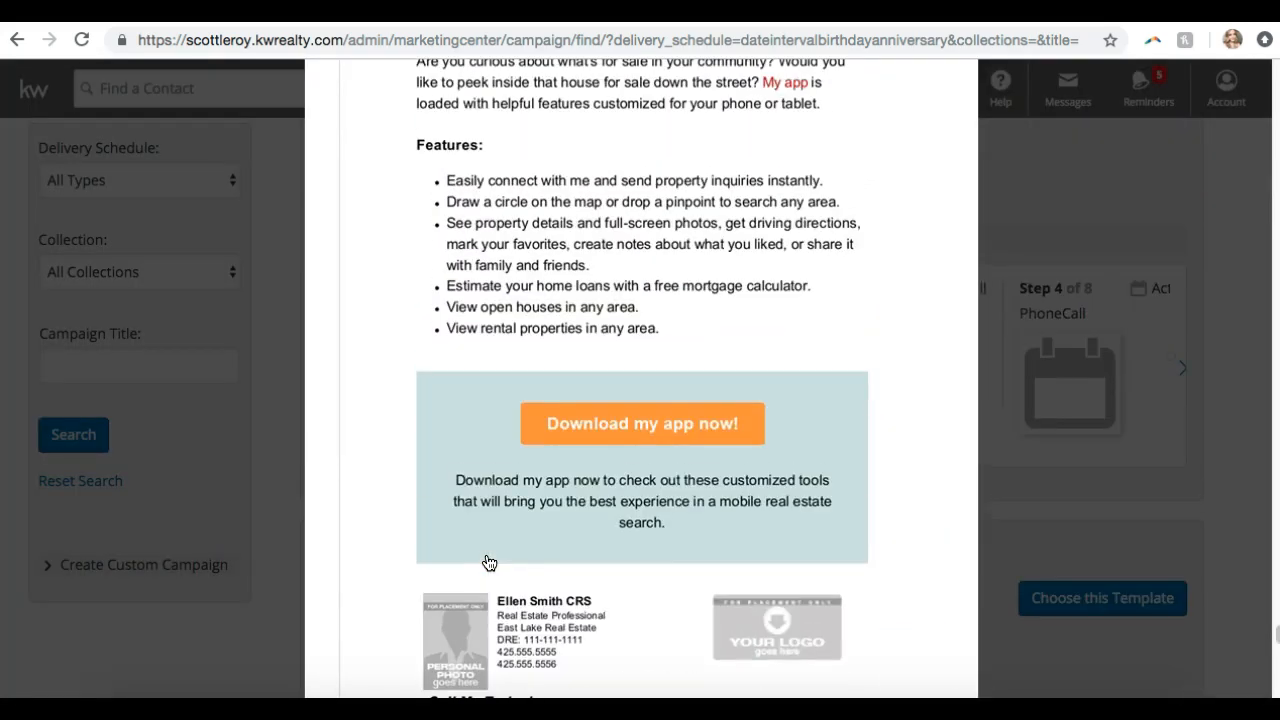
scroll(489, 563, "up", 2)
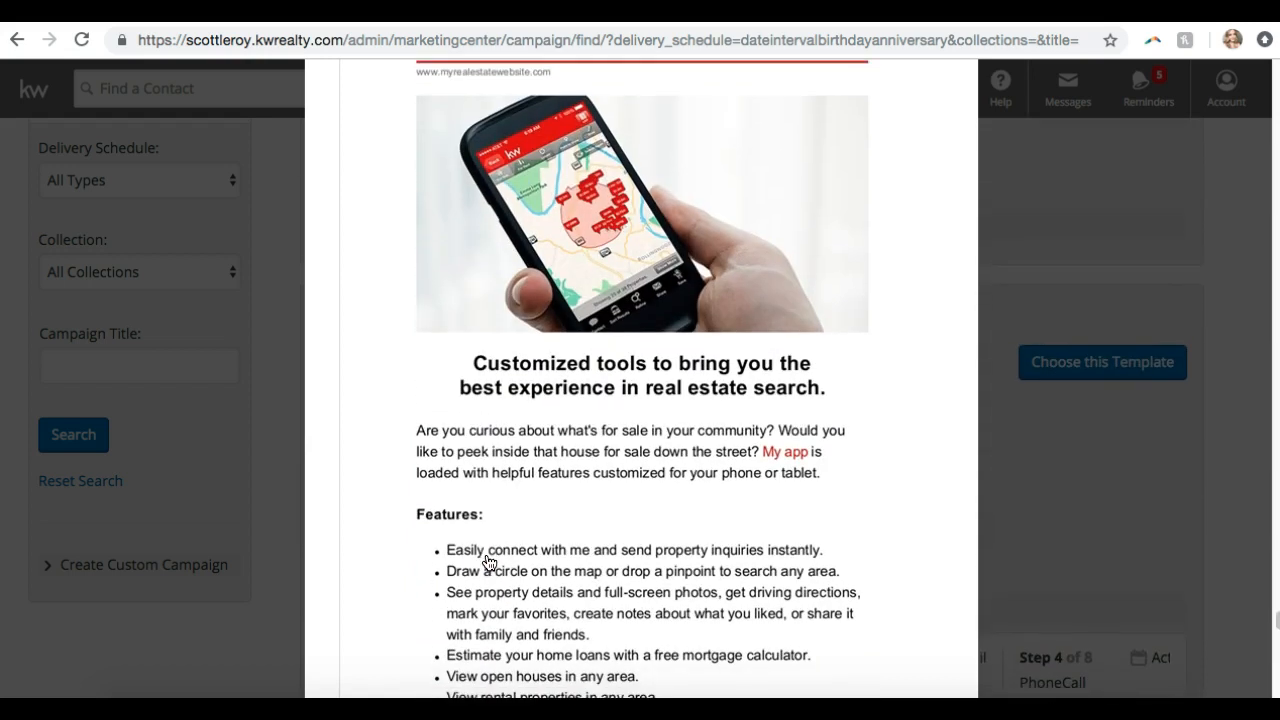
scroll(489, 563, "down", 3)
scroll(489, 563, "down", 1)
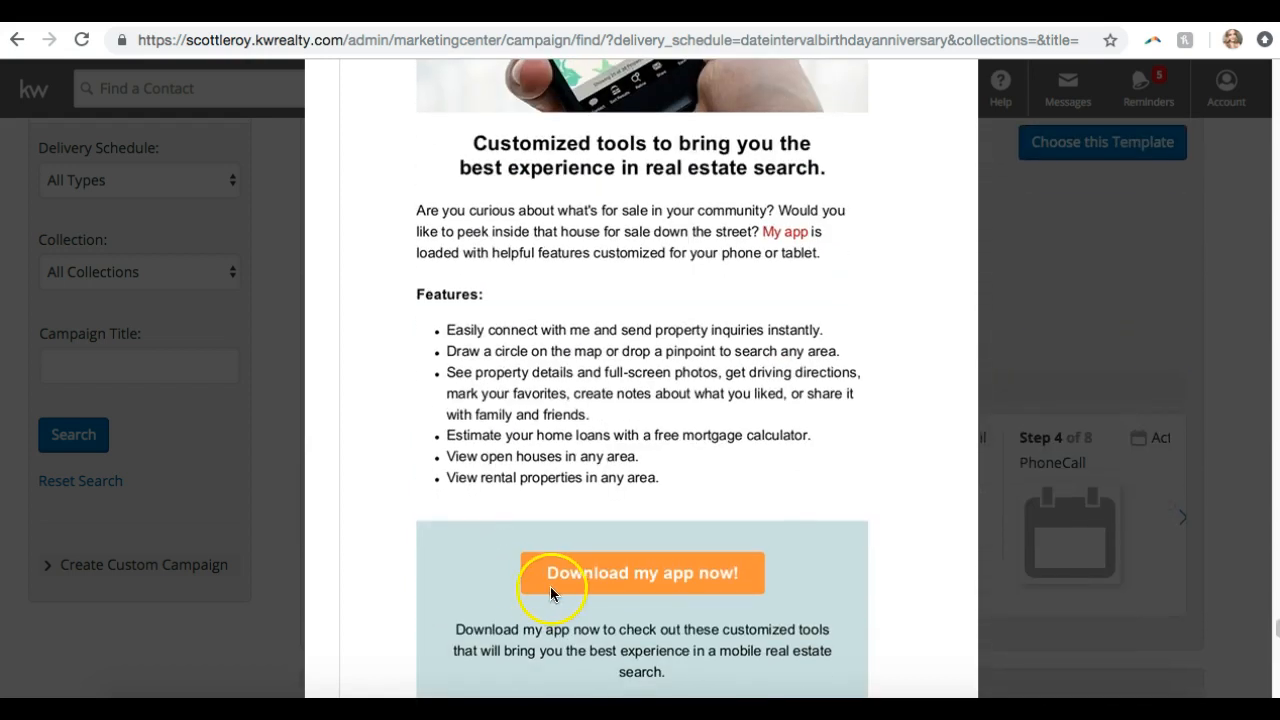
scroll(608, 590, "up", 4)
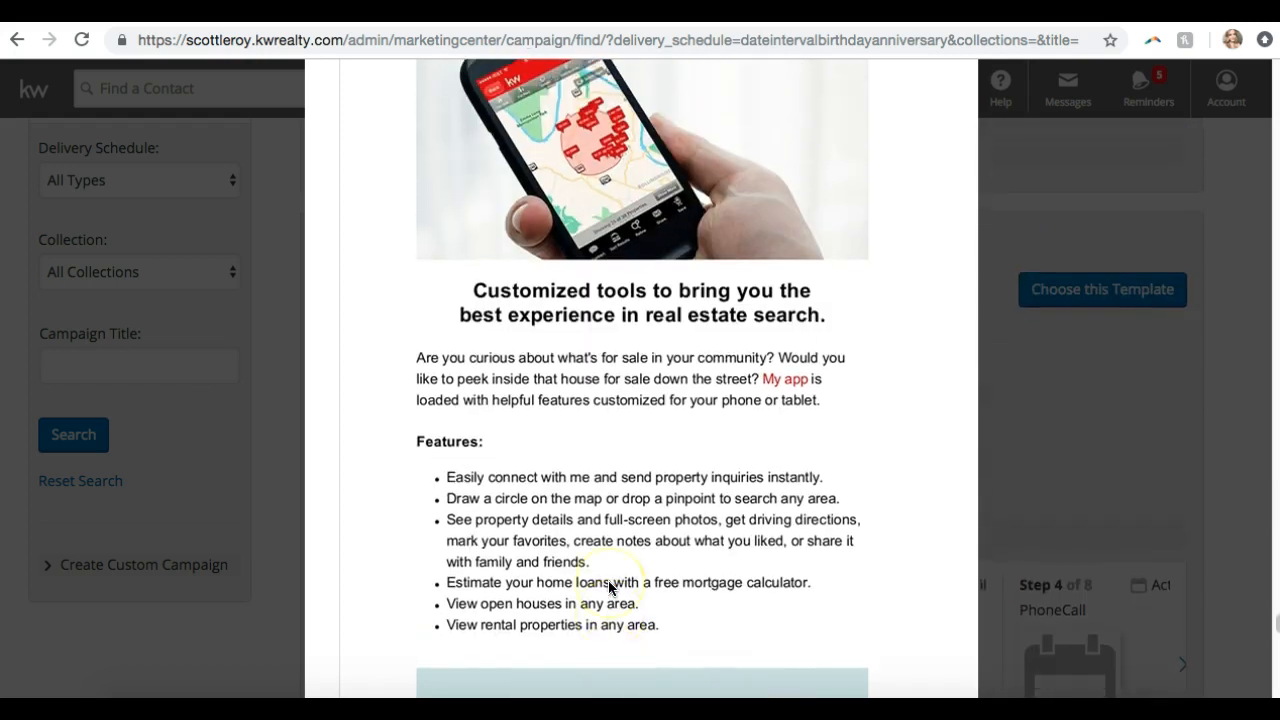
scroll(609, 587, "down", 6)
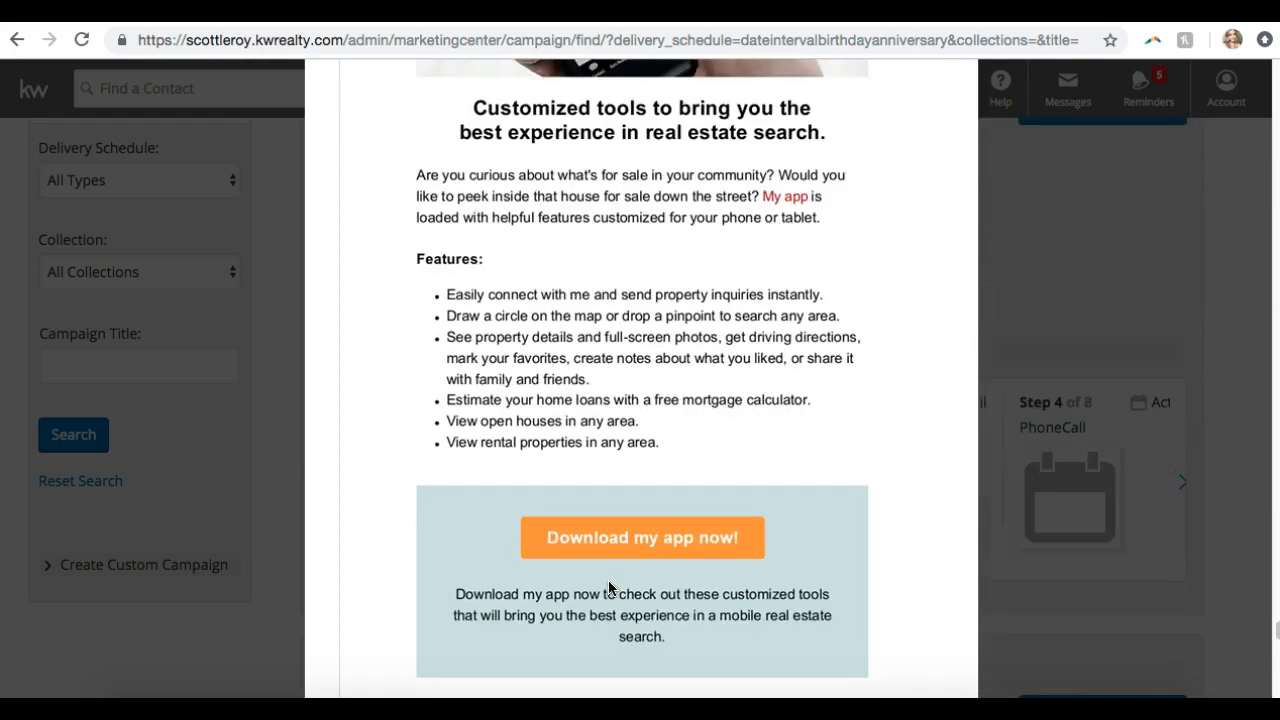
scroll(608, 588, "down", 2)
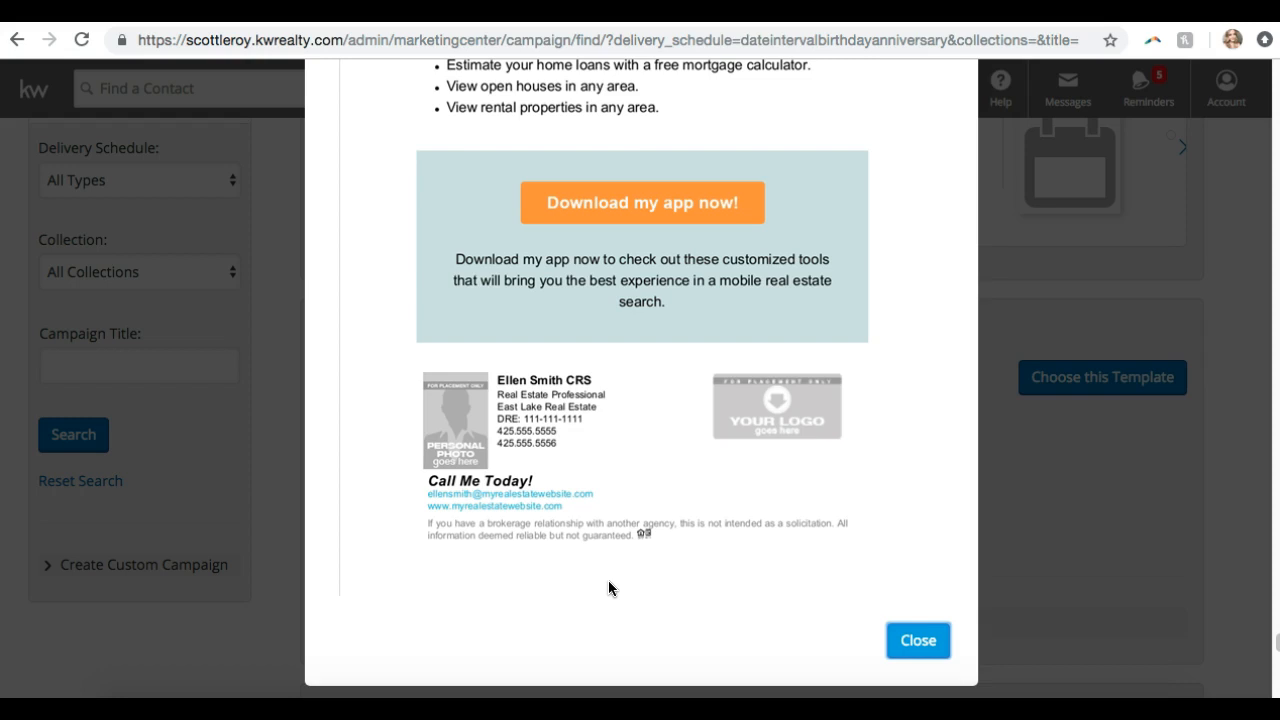
Read the app-download preview down to the signature block and close it
scroll(609, 588, "up", 6)
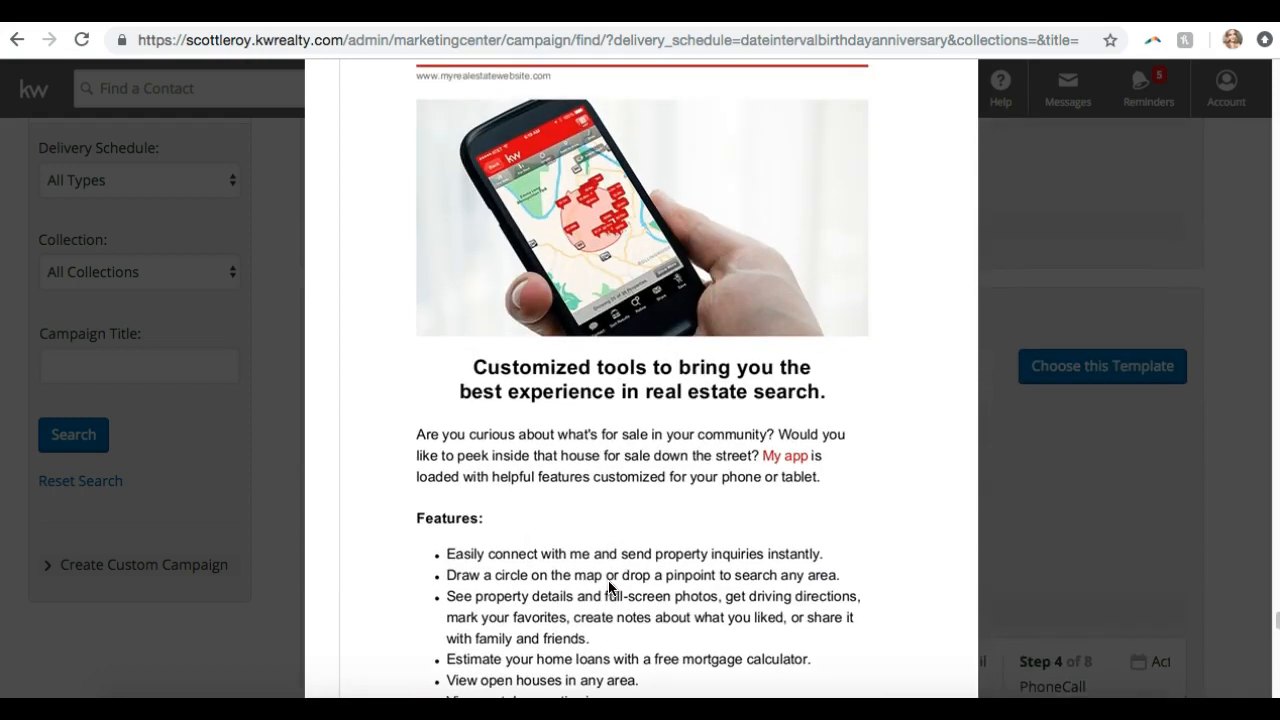
scroll(608, 586, "up", 2)
scroll(610, 590, "down", 5)
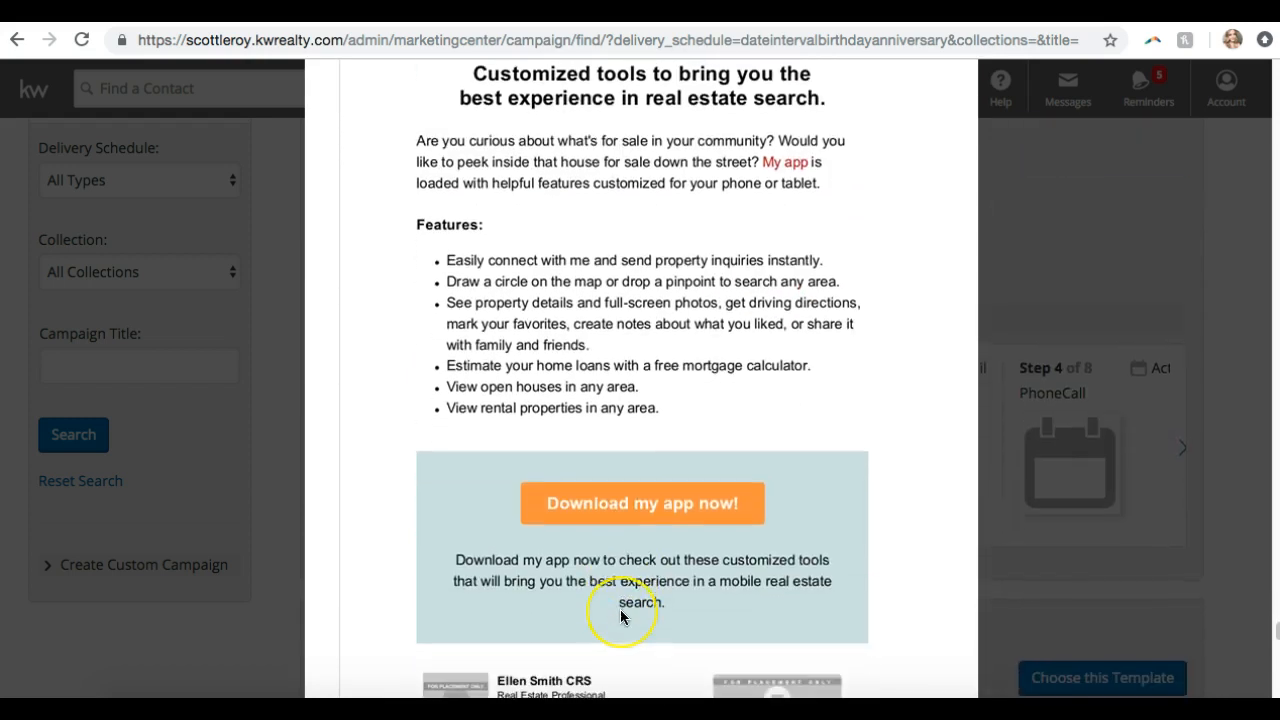
scroll(620, 610, "down", 4)
scroll(620, 610, "up", 2)
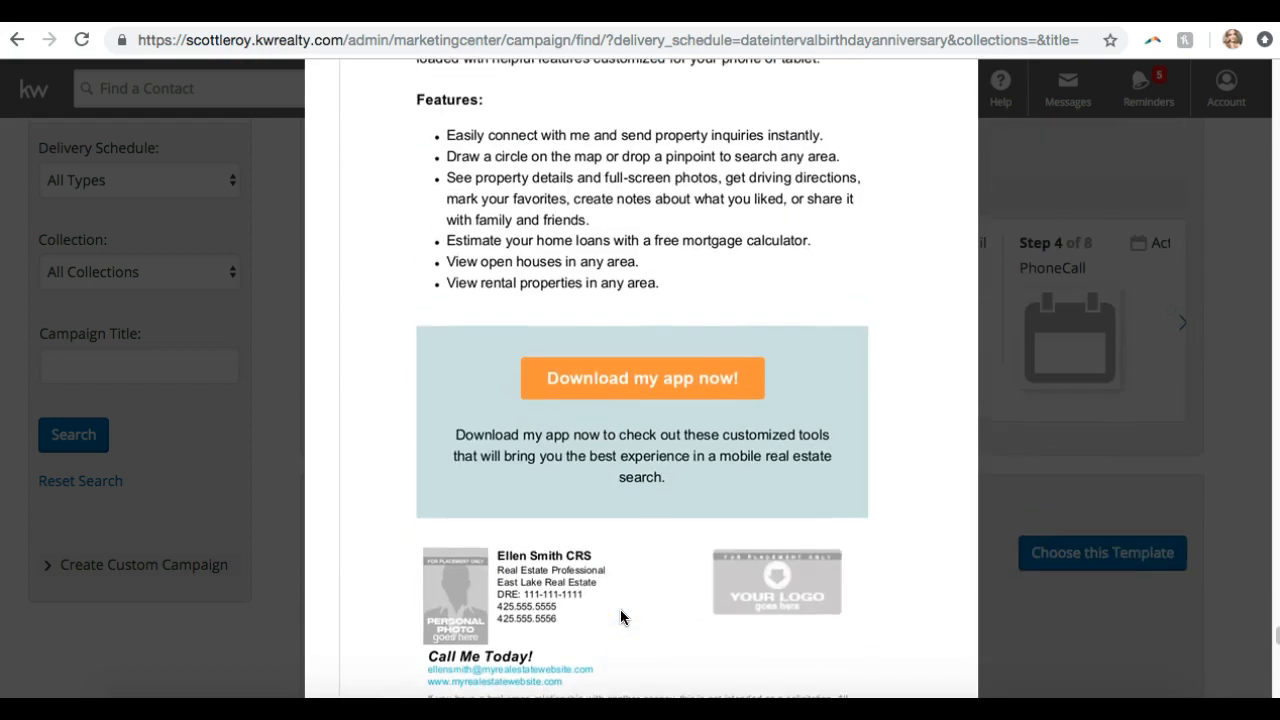
scroll(620, 612, "up", 1)
scroll(620, 612, "down", 3)
left_click(835, 594)
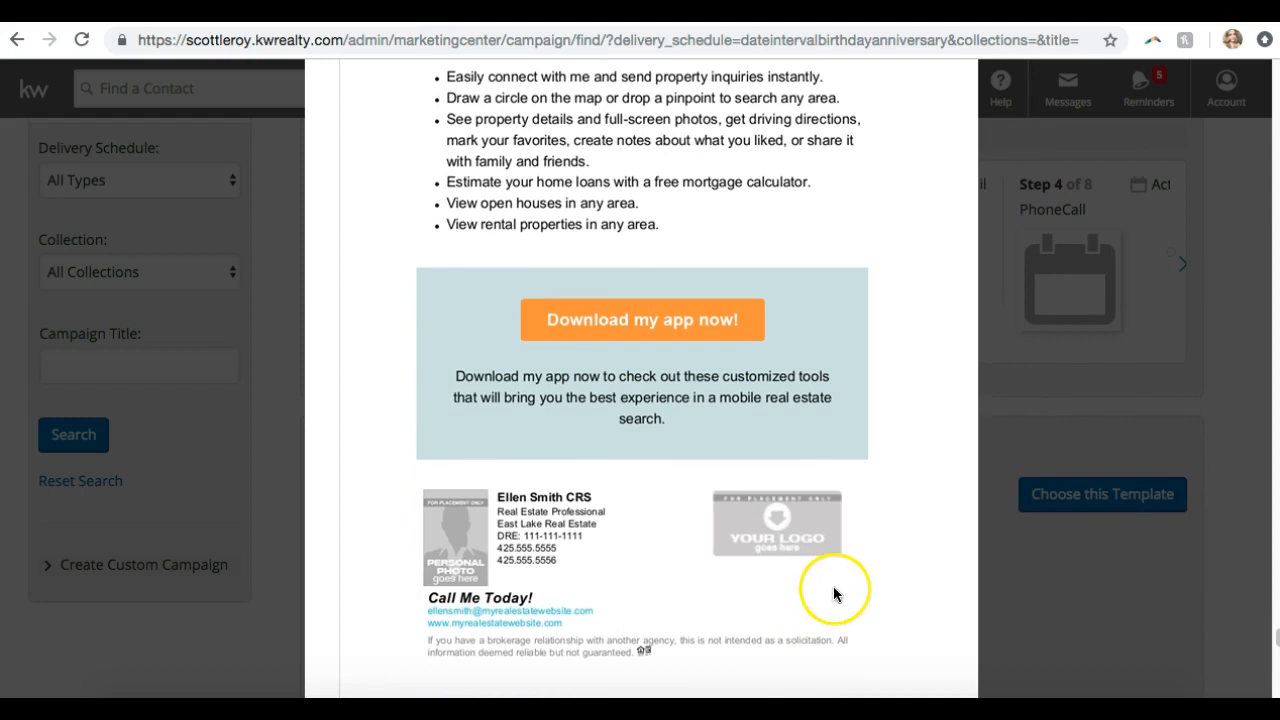
scroll(835, 594, "down", 2)
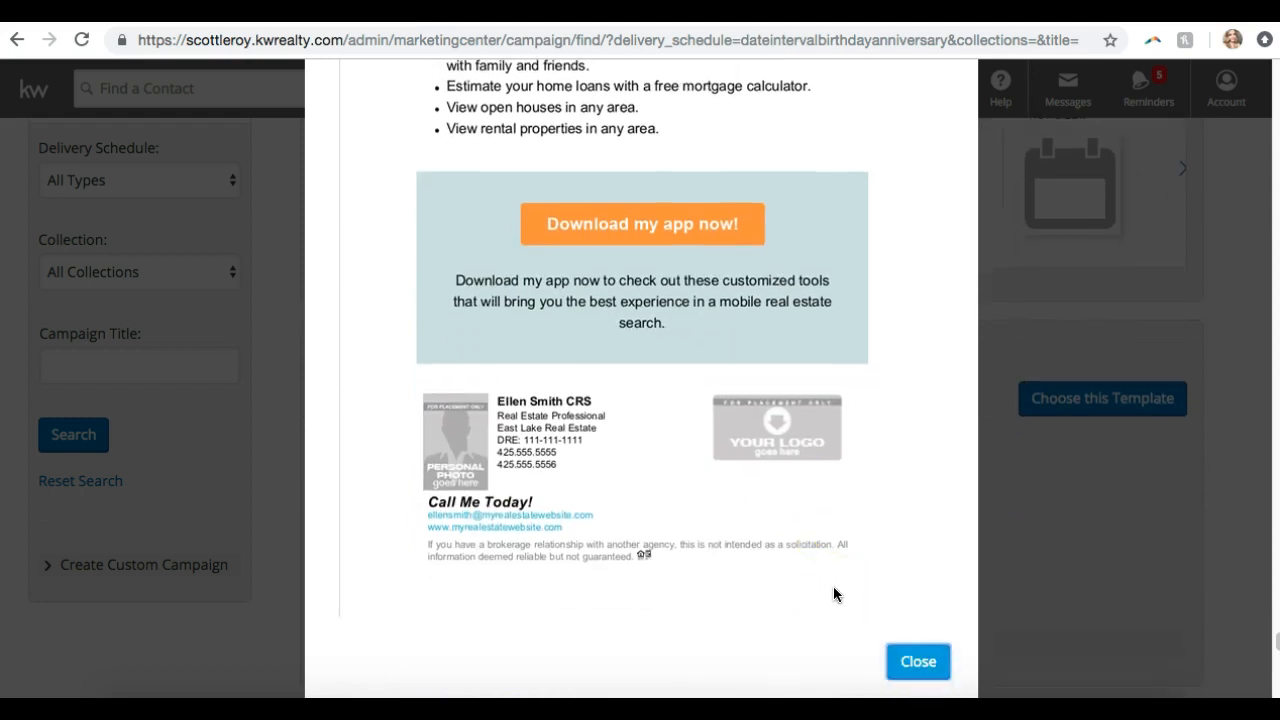
left_click(912, 657)
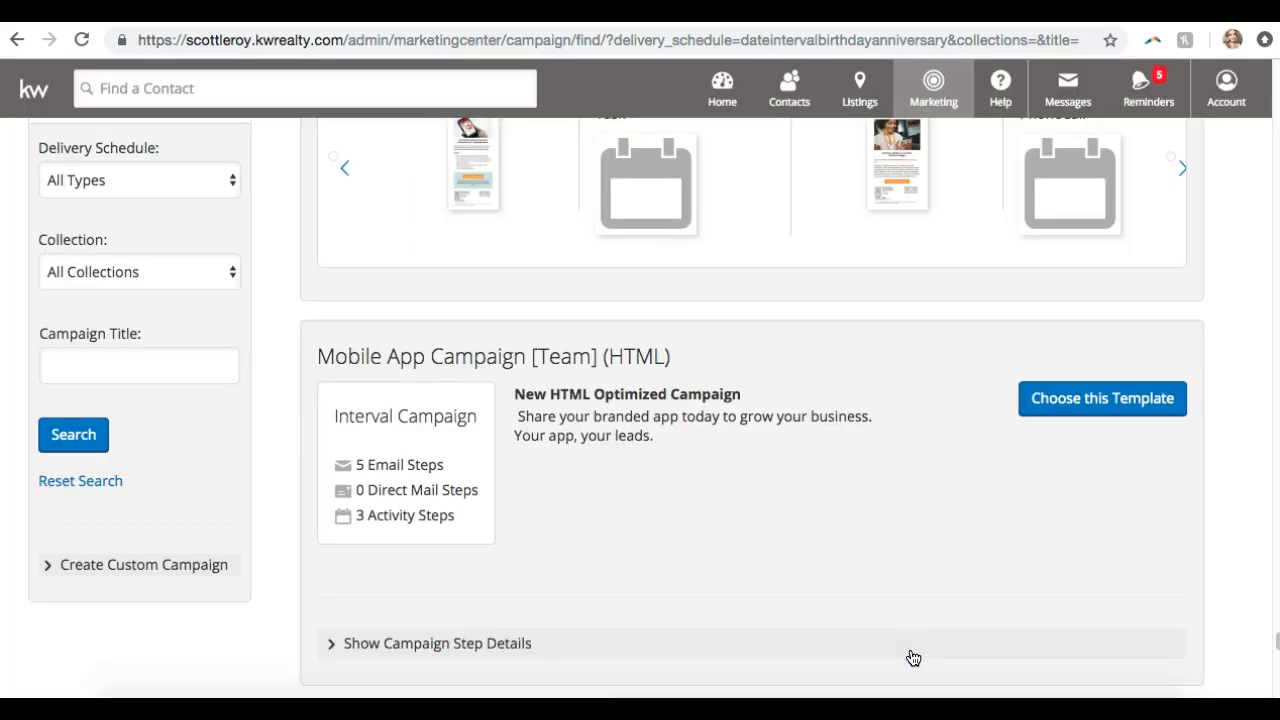
Return to the top of the 64 results, led by 33 Touch: By Your Side (HTML)
scroll(913, 658, "up", 18)
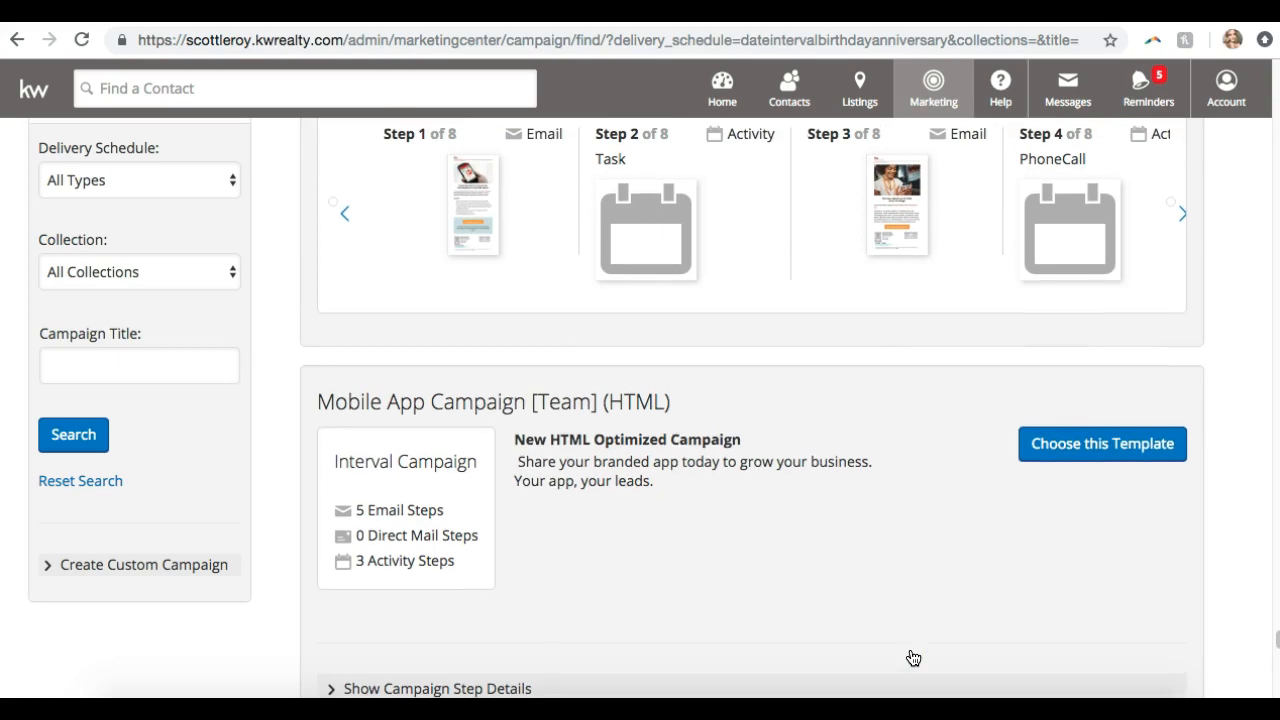
scroll(913, 658, "up", 20)
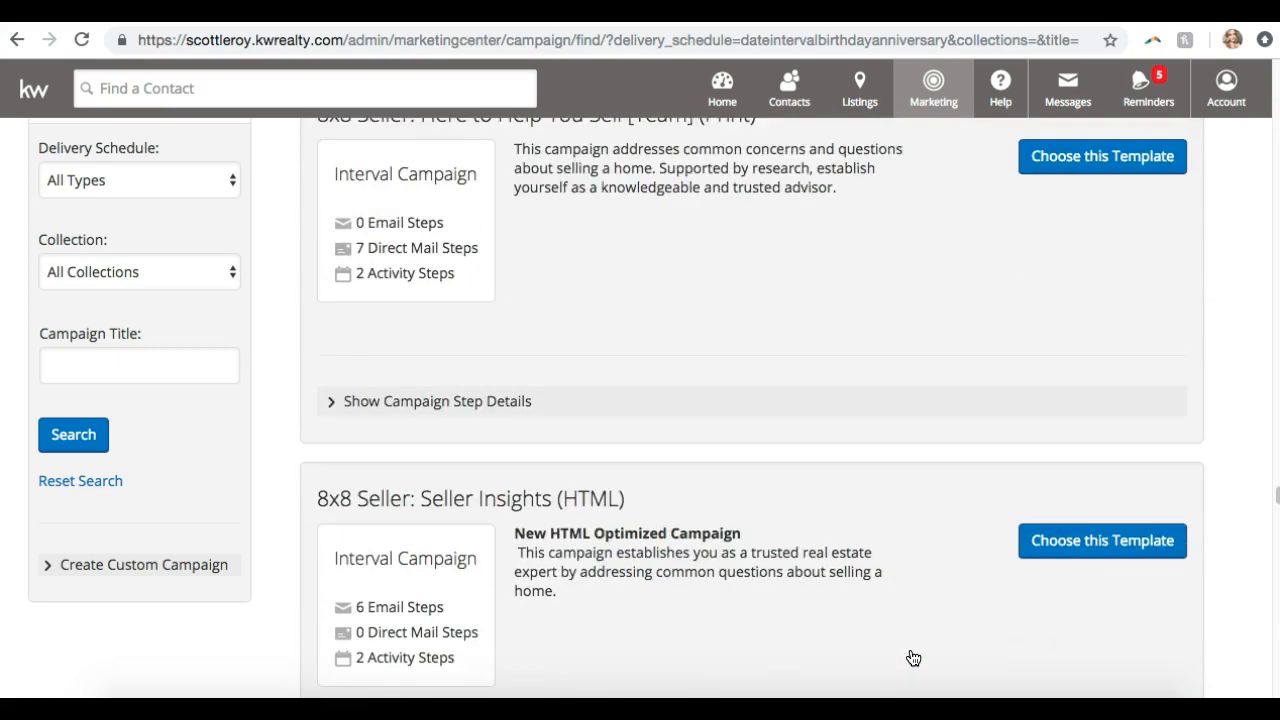
scroll(940, 569, "up", 20)
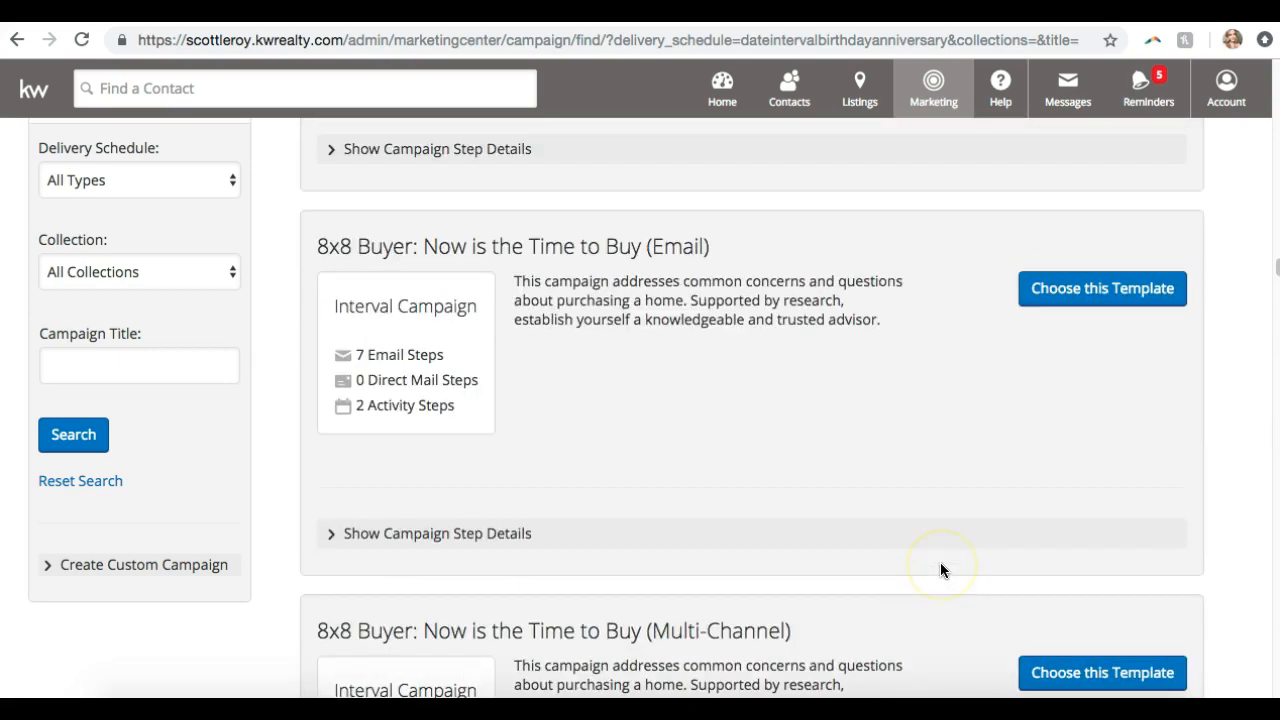
scroll(914, 470, "down", 10)
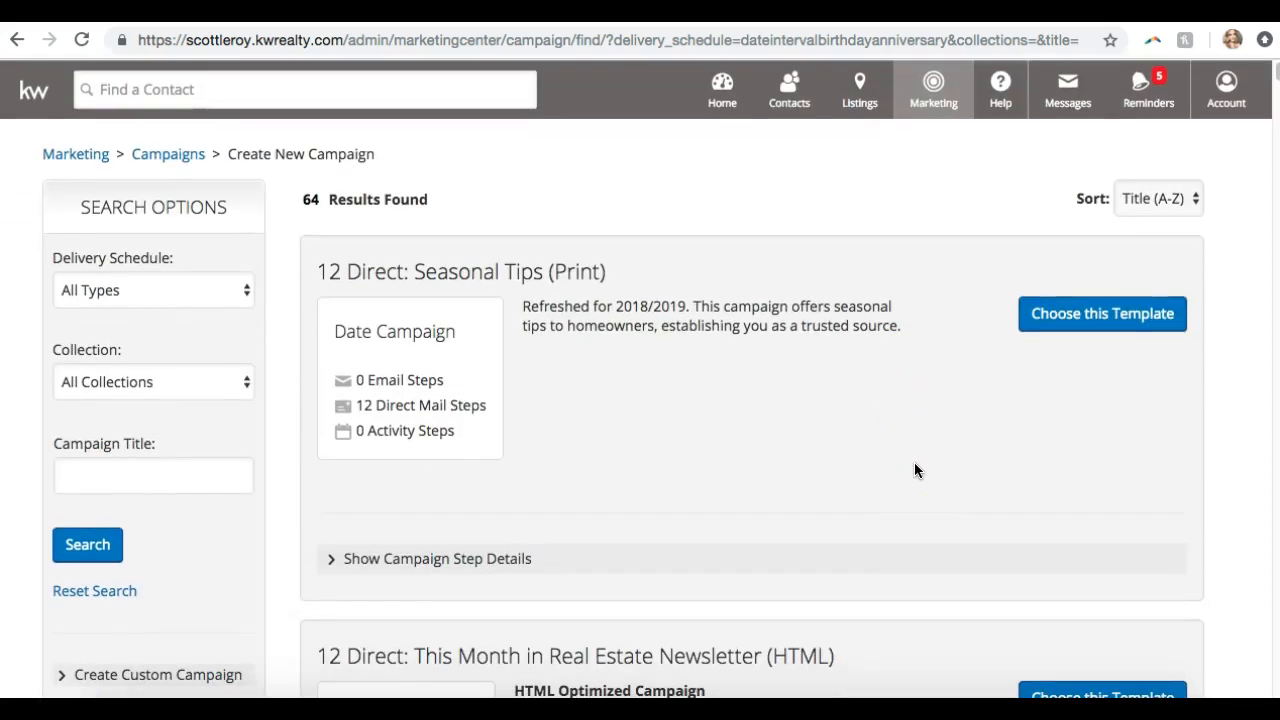
scroll(914, 464, "up", 20)
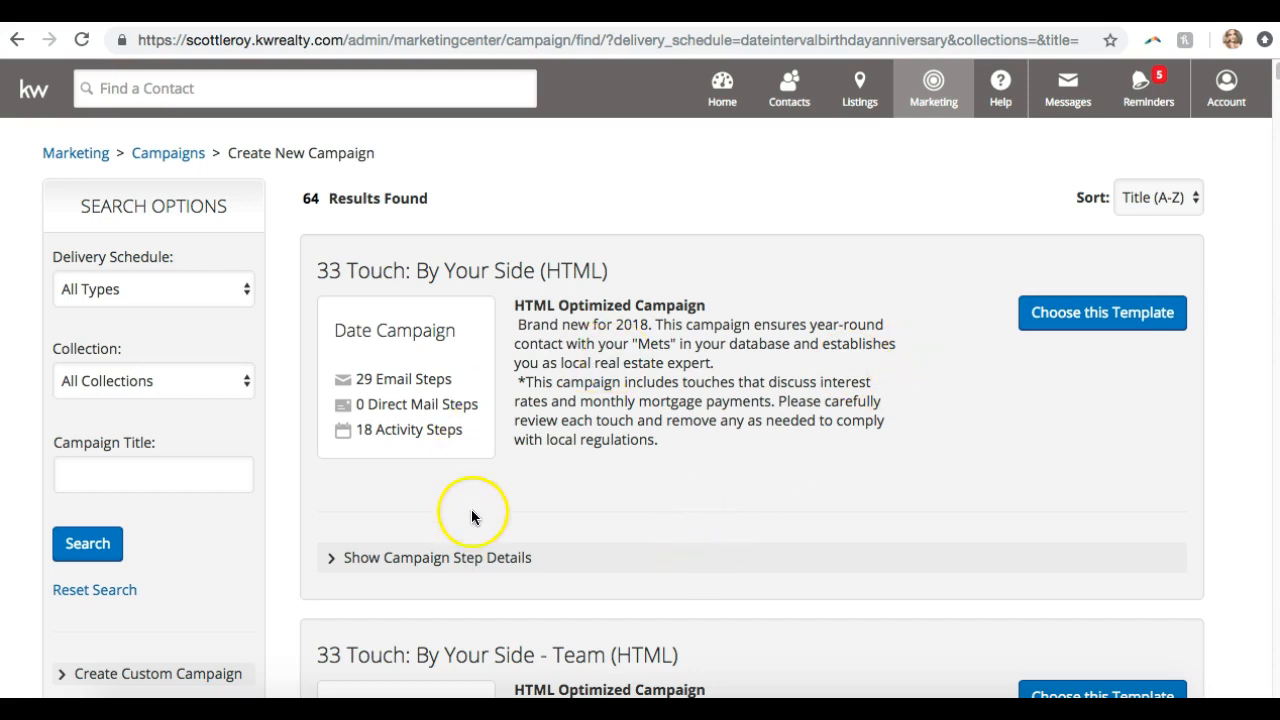
Show the step details of 33 Touch: By Your Side (HTML) and scroll through its first steps
left_click(497, 558)
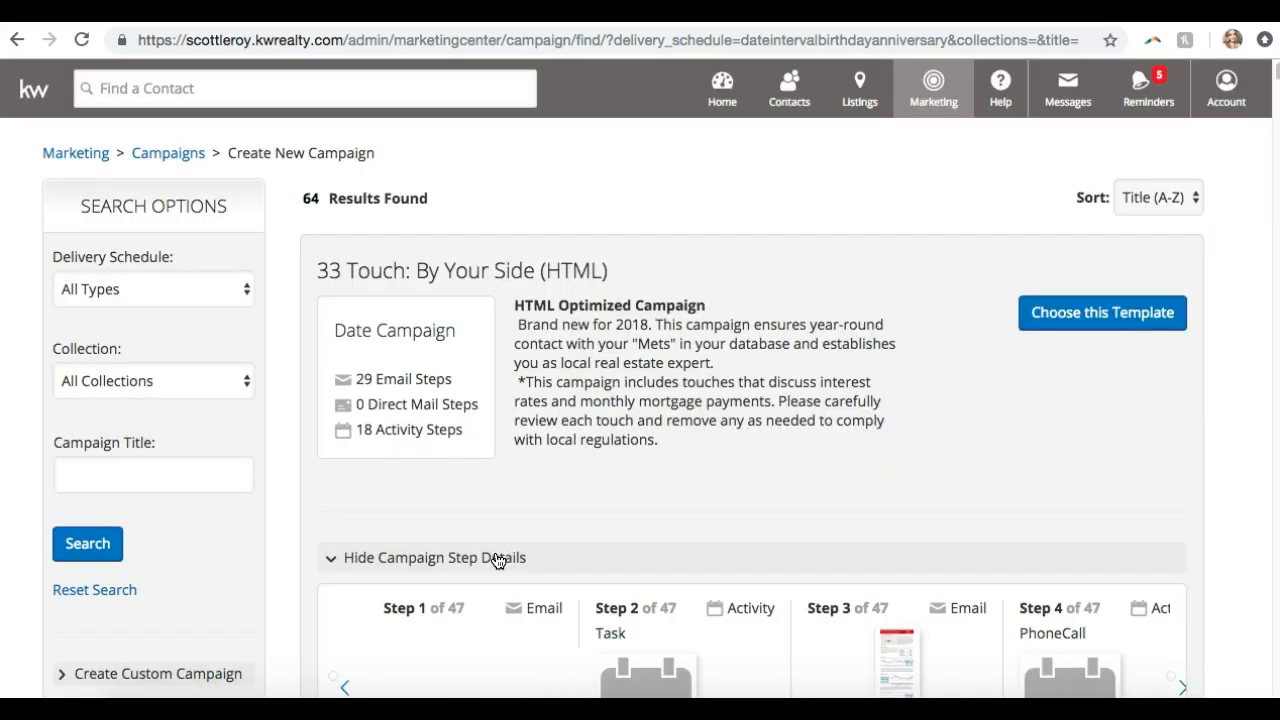
scroll(497, 560, "down", 2)
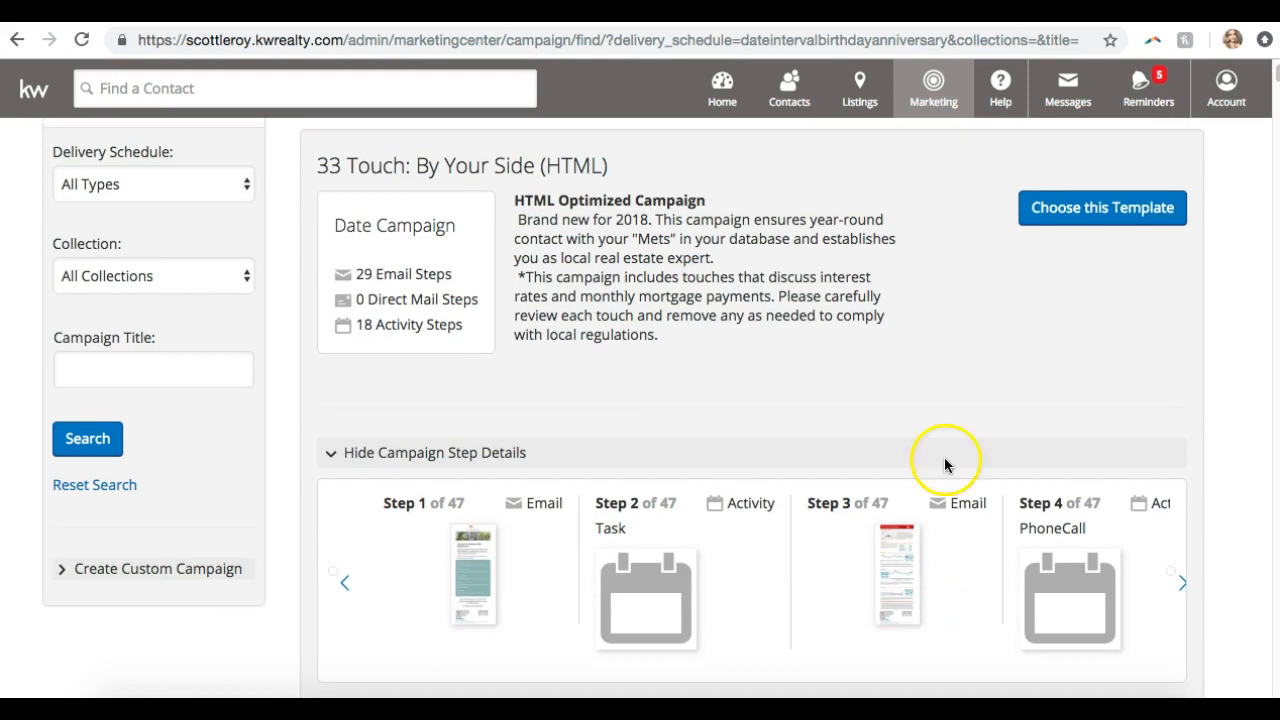
scroll(884, 362, "up", 1)
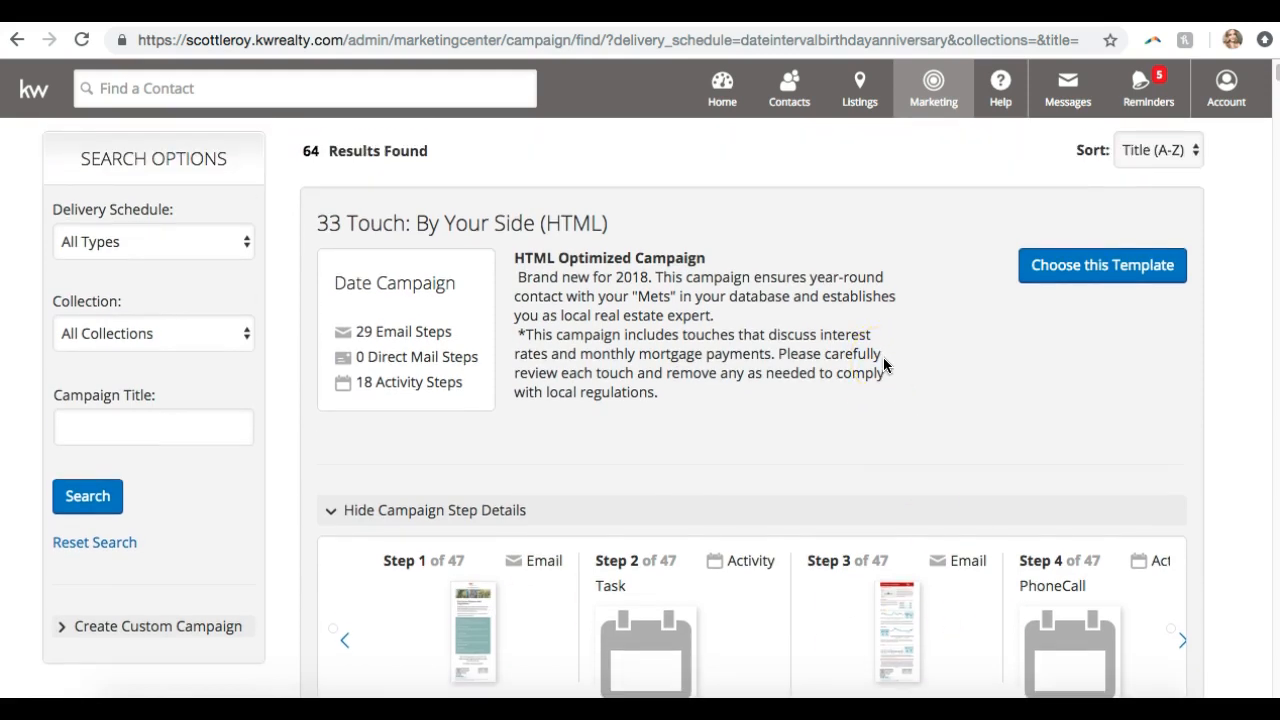
Create a campaign from the 33 Touch: By Your Side (HTML) template and collapse its Review and Configure Steps section
left_click(1053, 276)
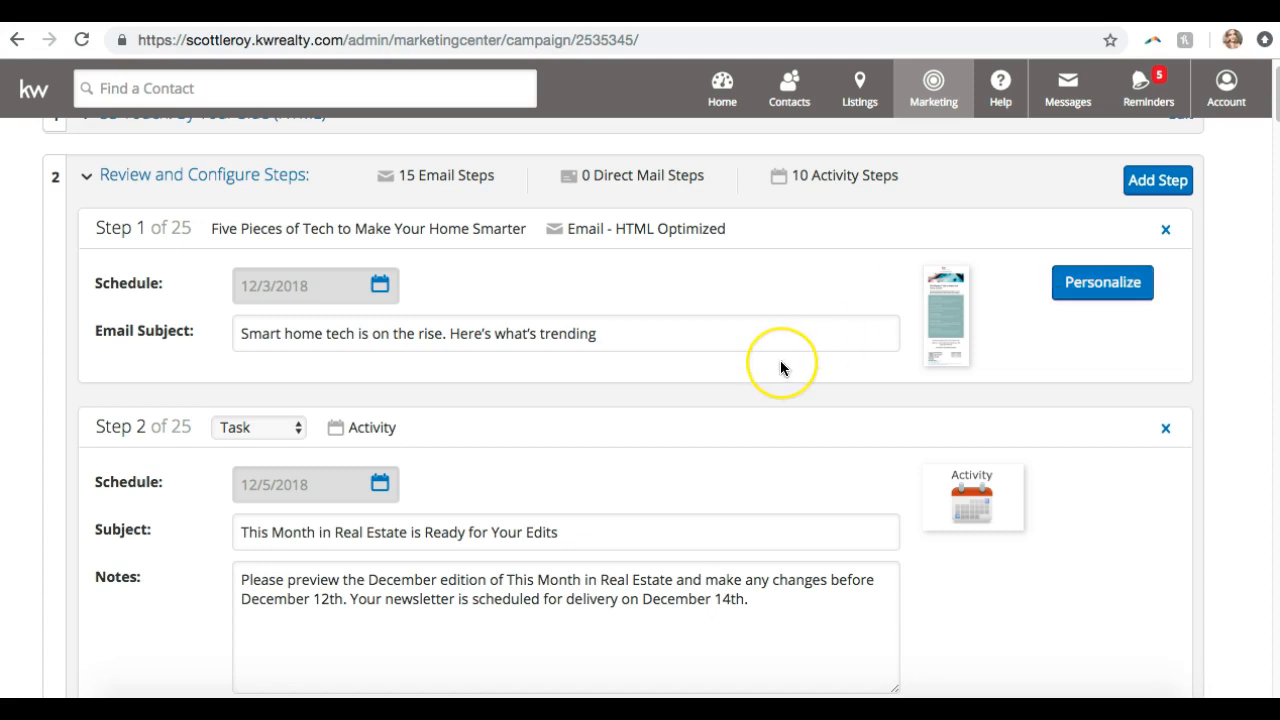
scroll(780, 363, "up", 1)
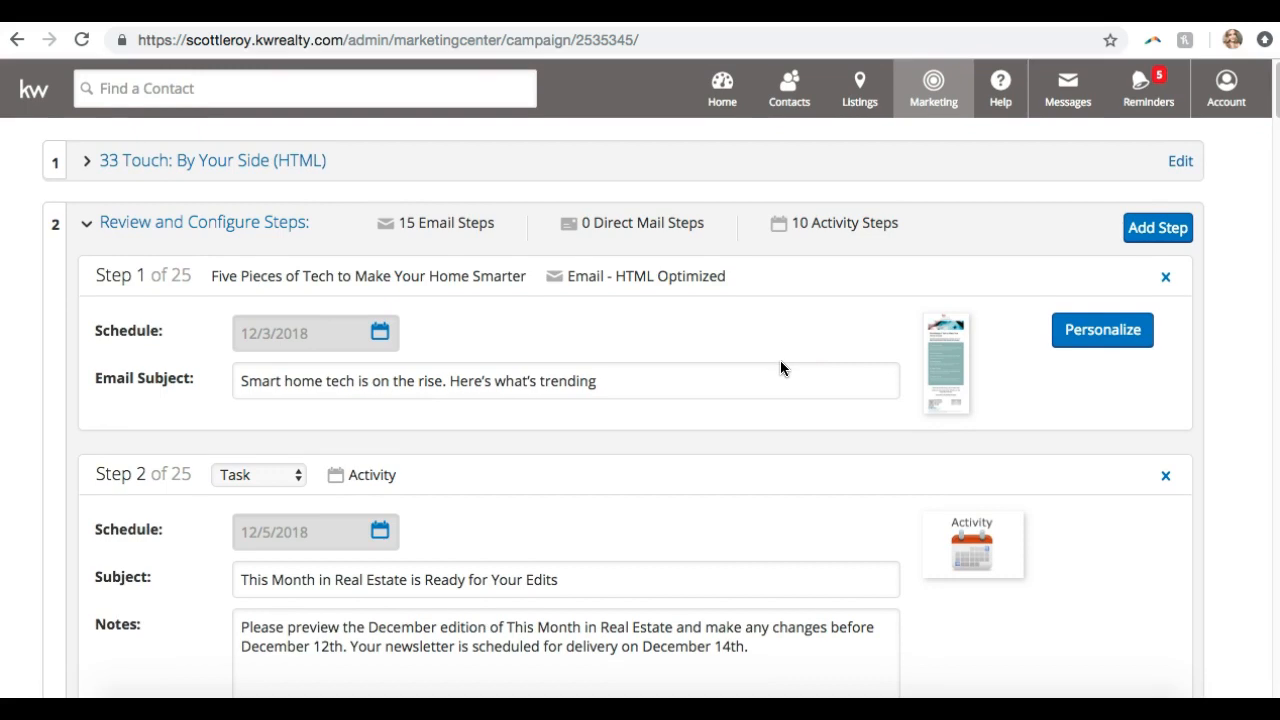
left_click(119, 229)
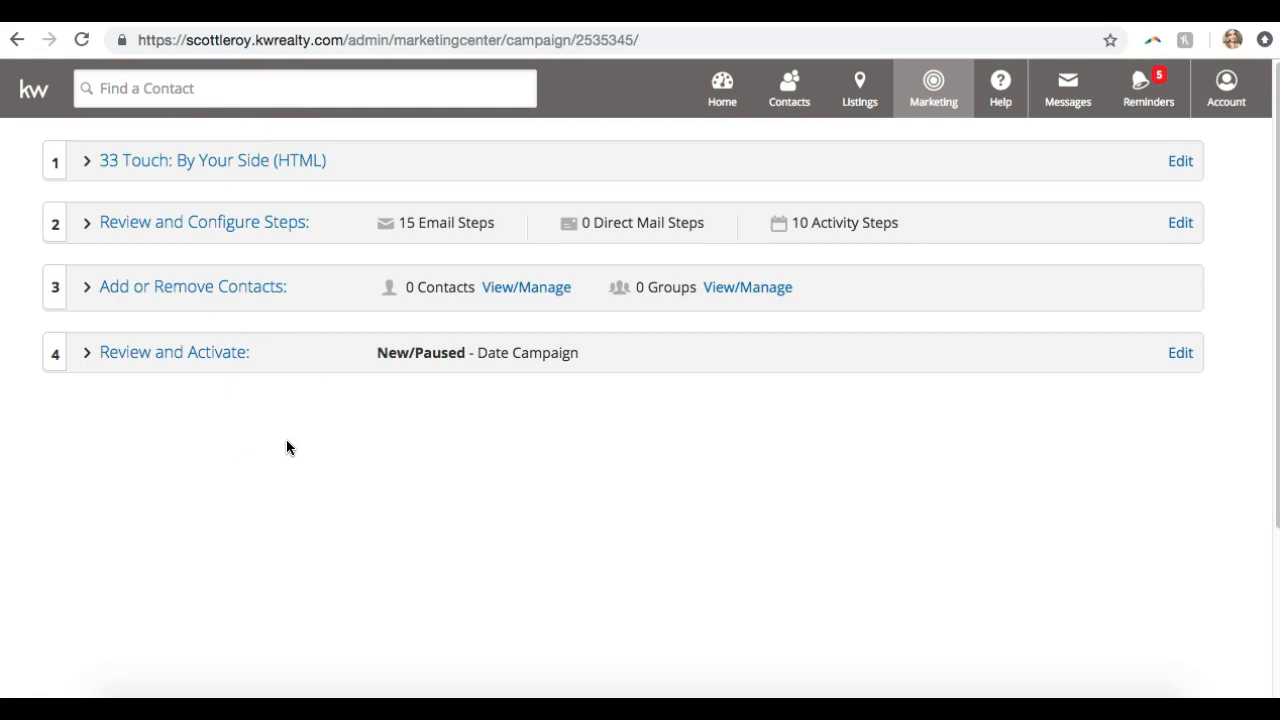
Rename the campaign to '33 Touch: By Your Side (HTML) - Friends and Family' and save it
left_click(200, 157)
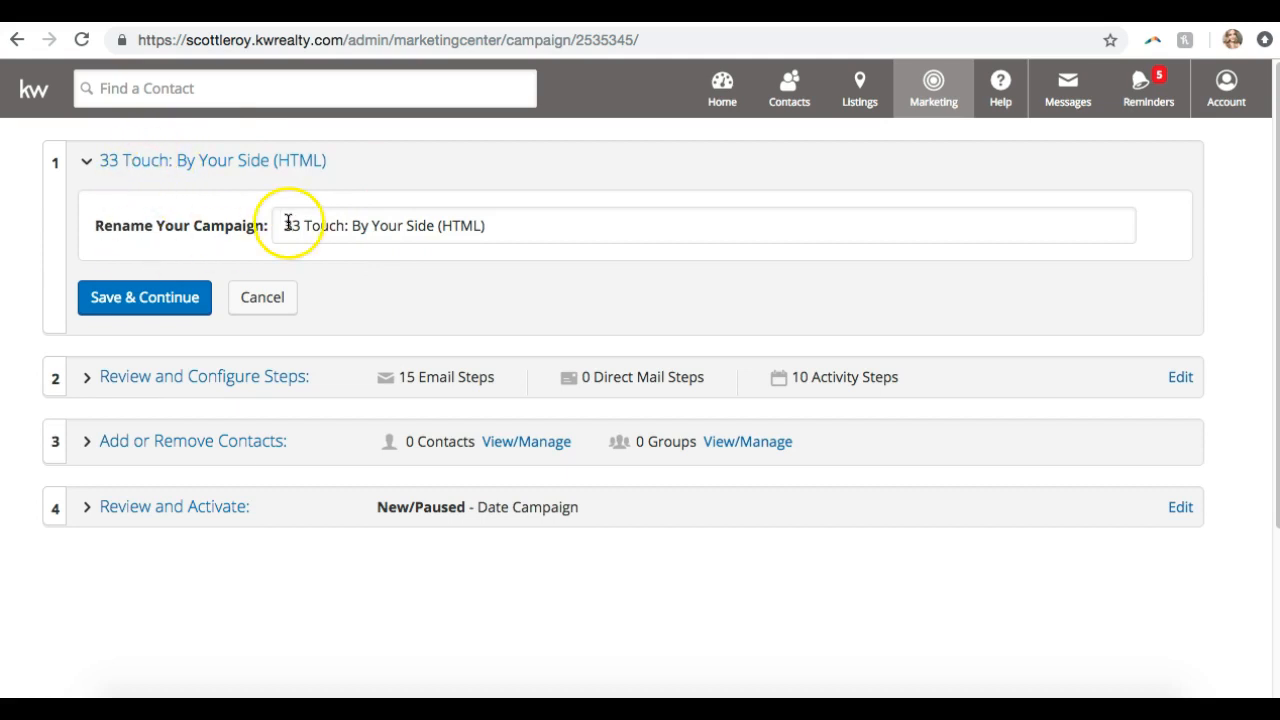
left_click(533, 229)
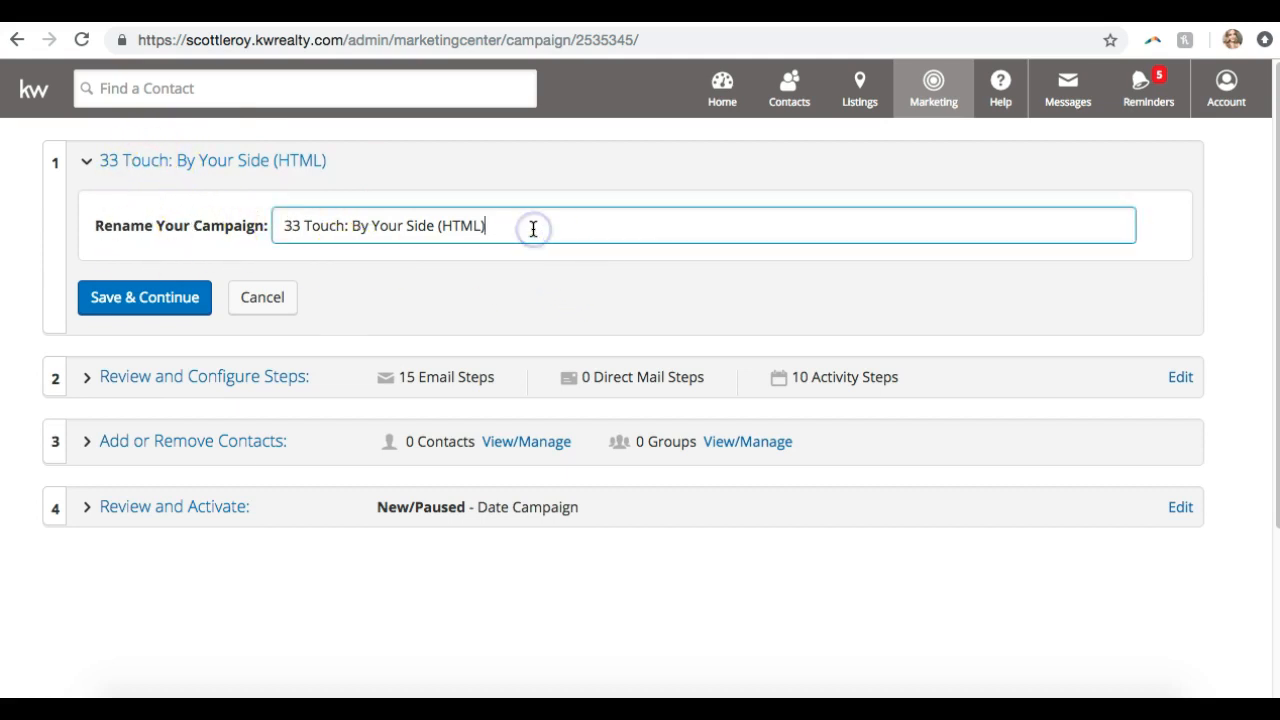
type("-")
type("Friends and DF")
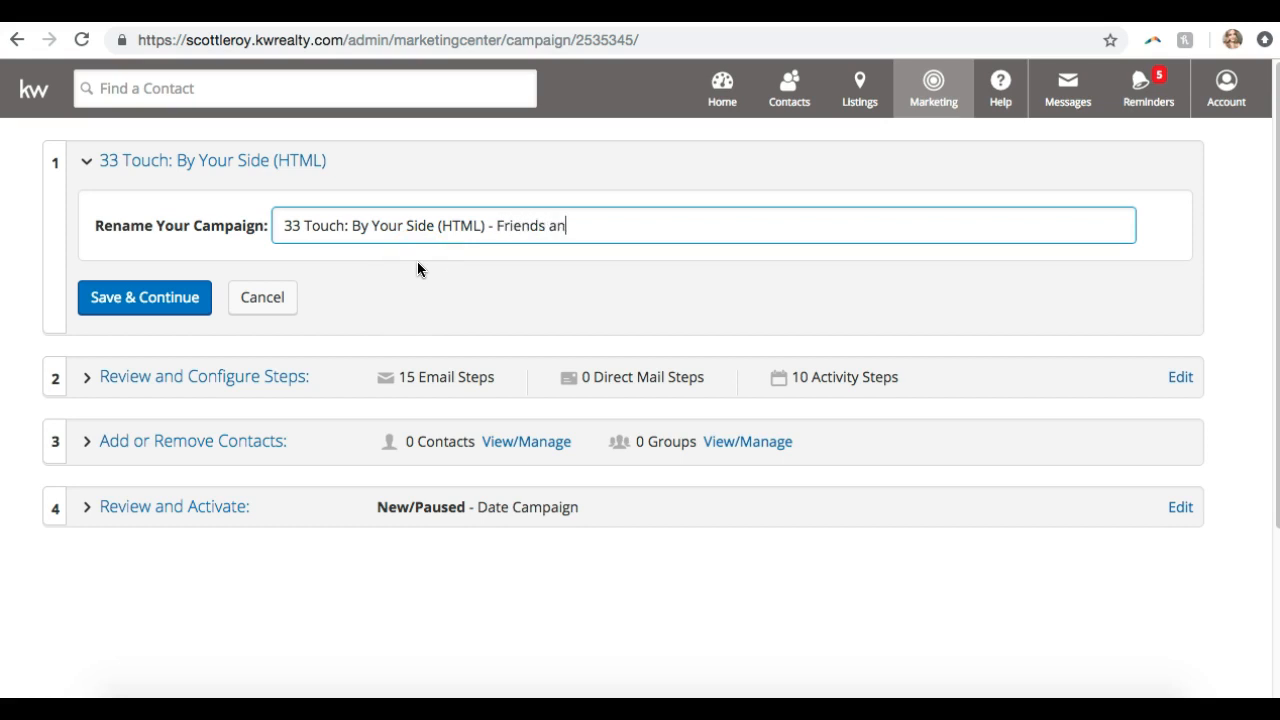
key("BackSpace")
key("BackSpace")
type("Family")
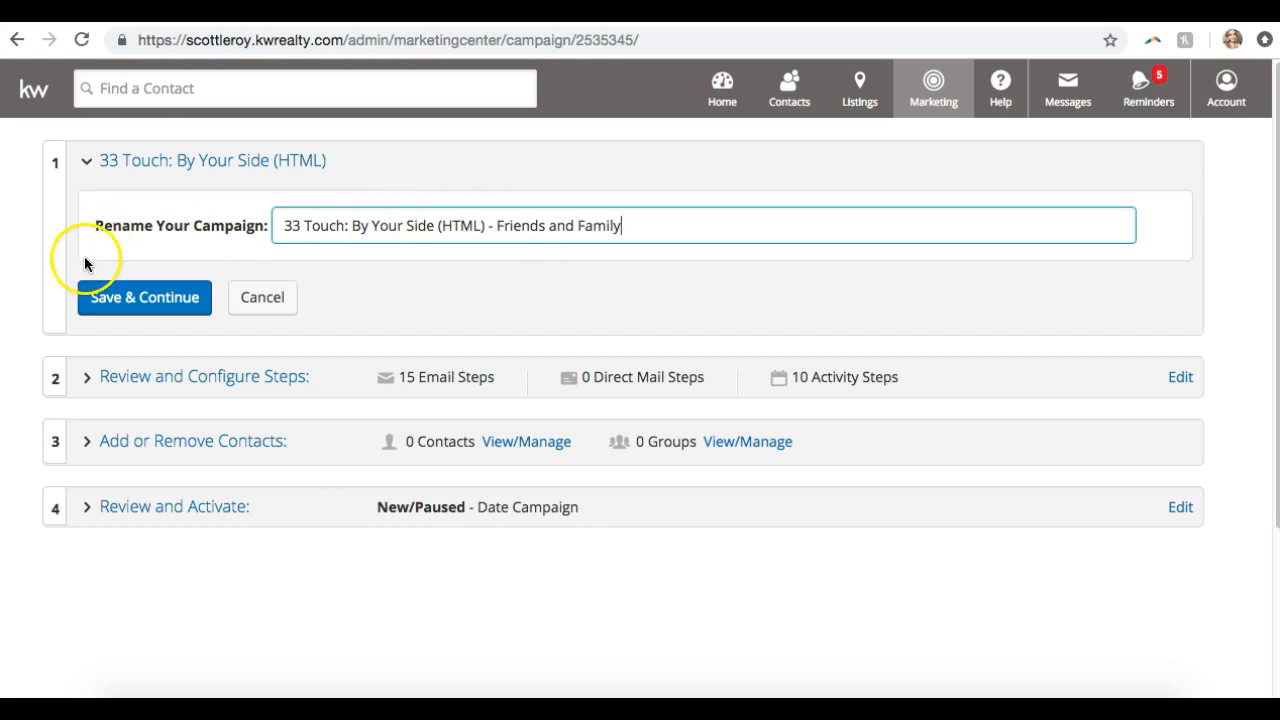
left_click(100, 297)
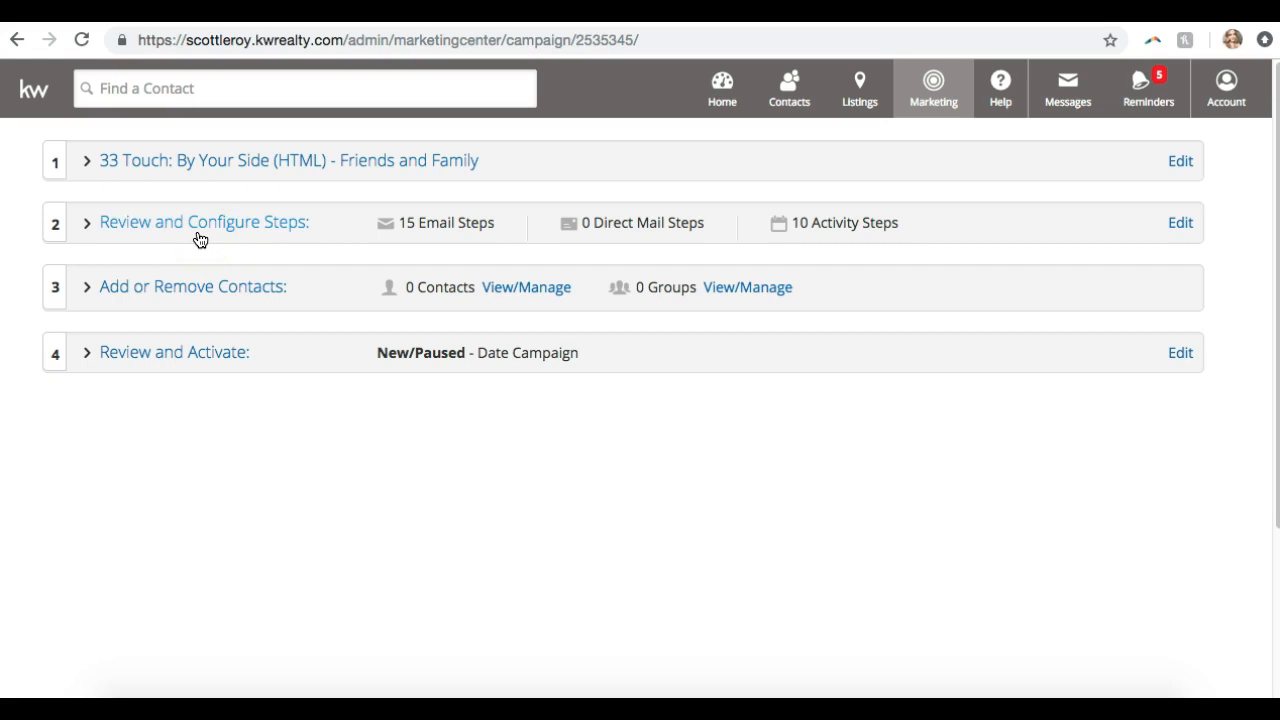
Schedule the Step 1 email for December 5, 2018 and add '!' to the end of its subject line
left_click(200, 240)
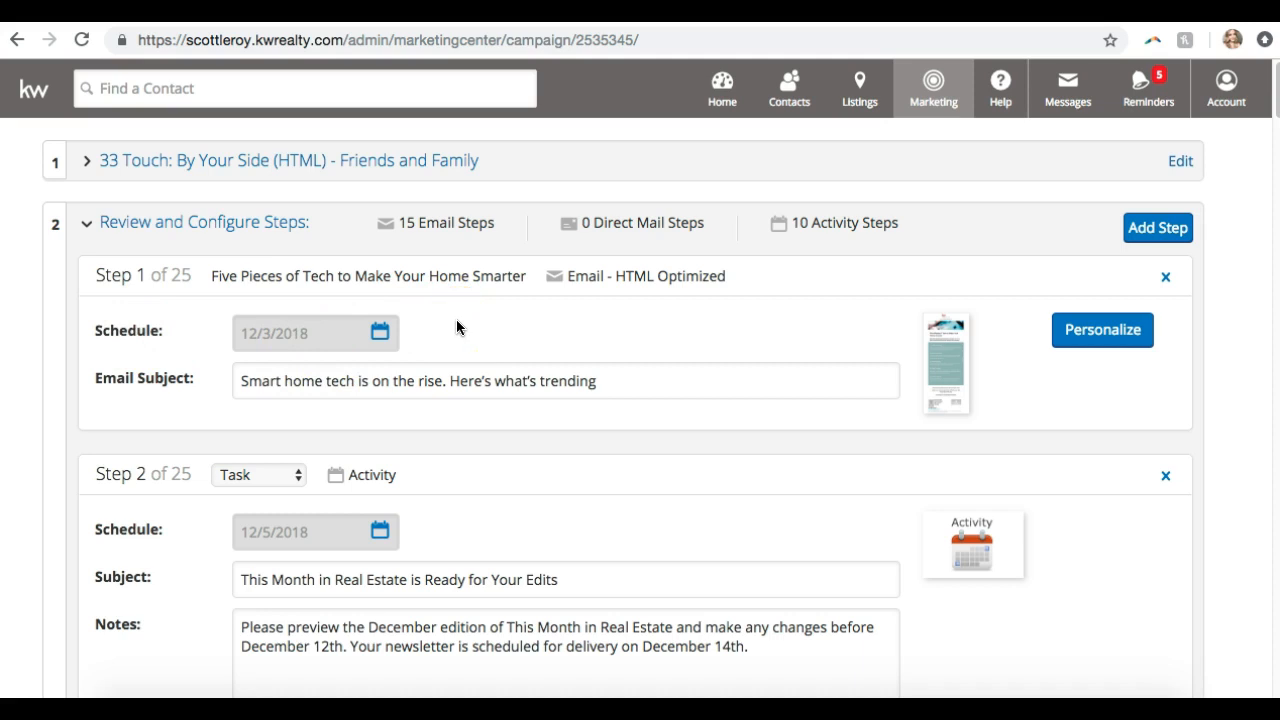
left_click(381, 334)
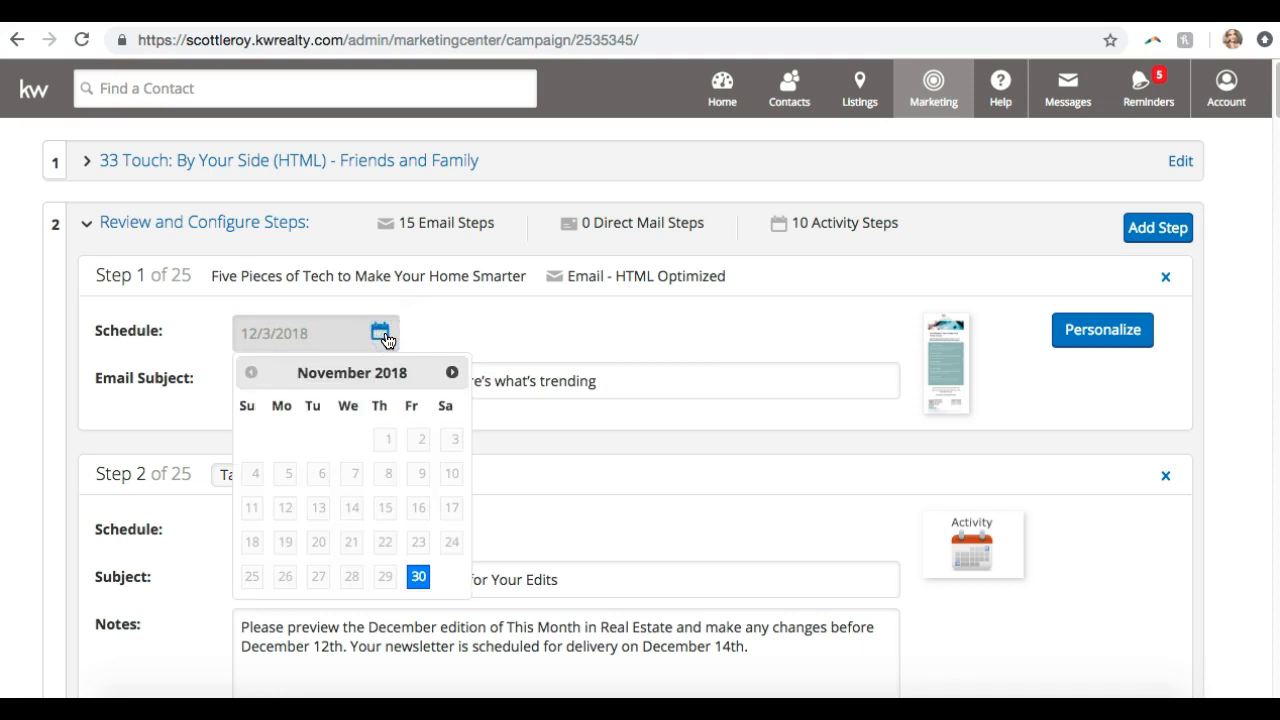
left_click(448, 372)
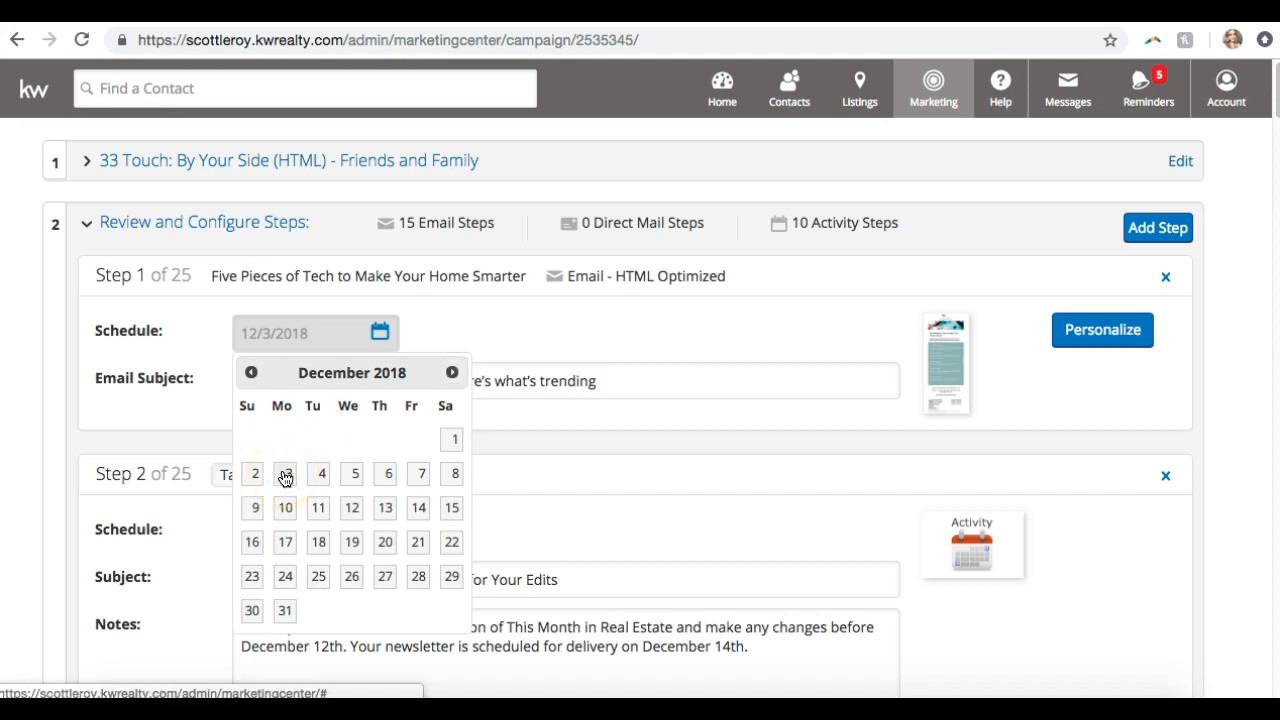
left_click(350, 478)
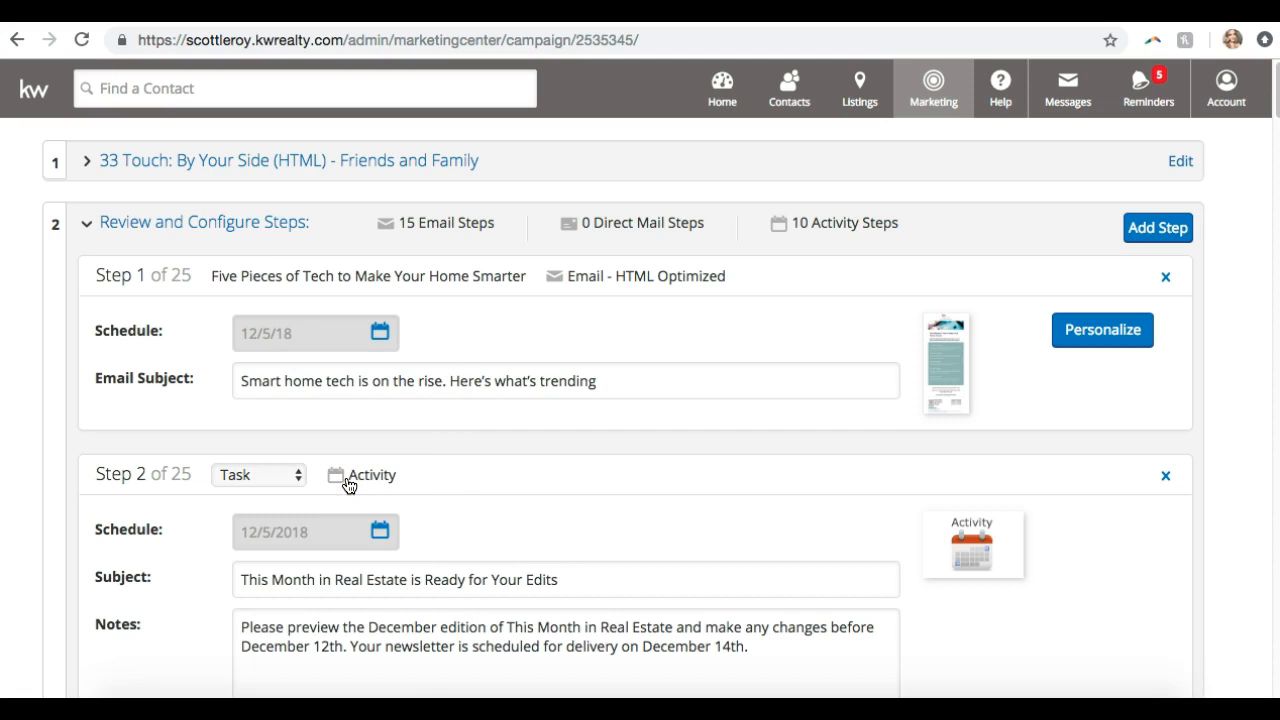
left_click(632, 388)
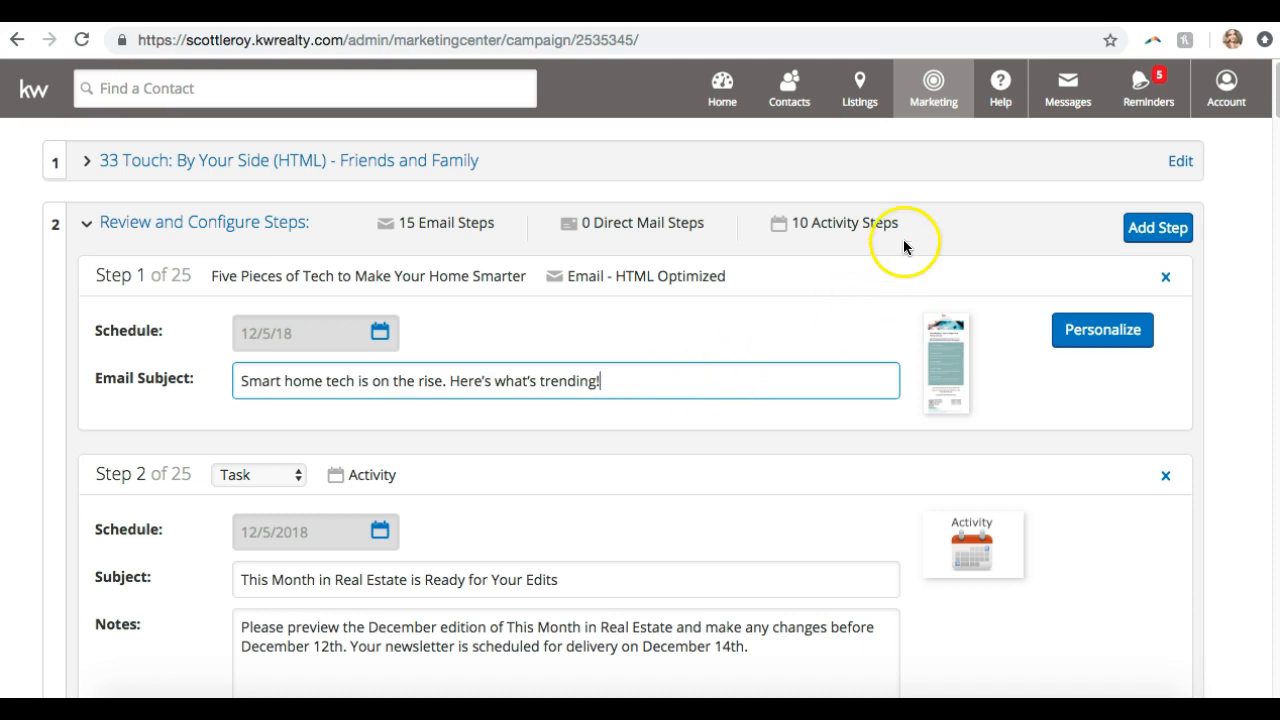
Preview the Step 1 email, read through it, close the preview and return to the top of the steps
left_click(931, 345)
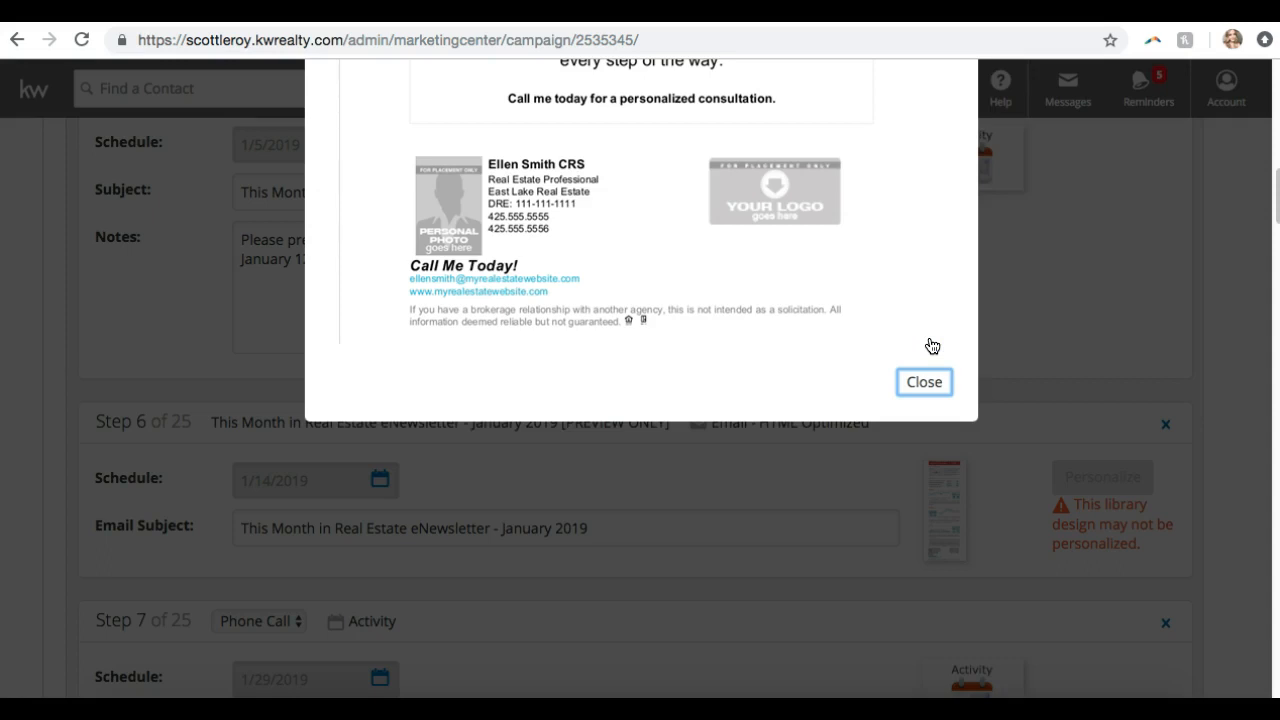
scroll(931, 345, "up", 10)
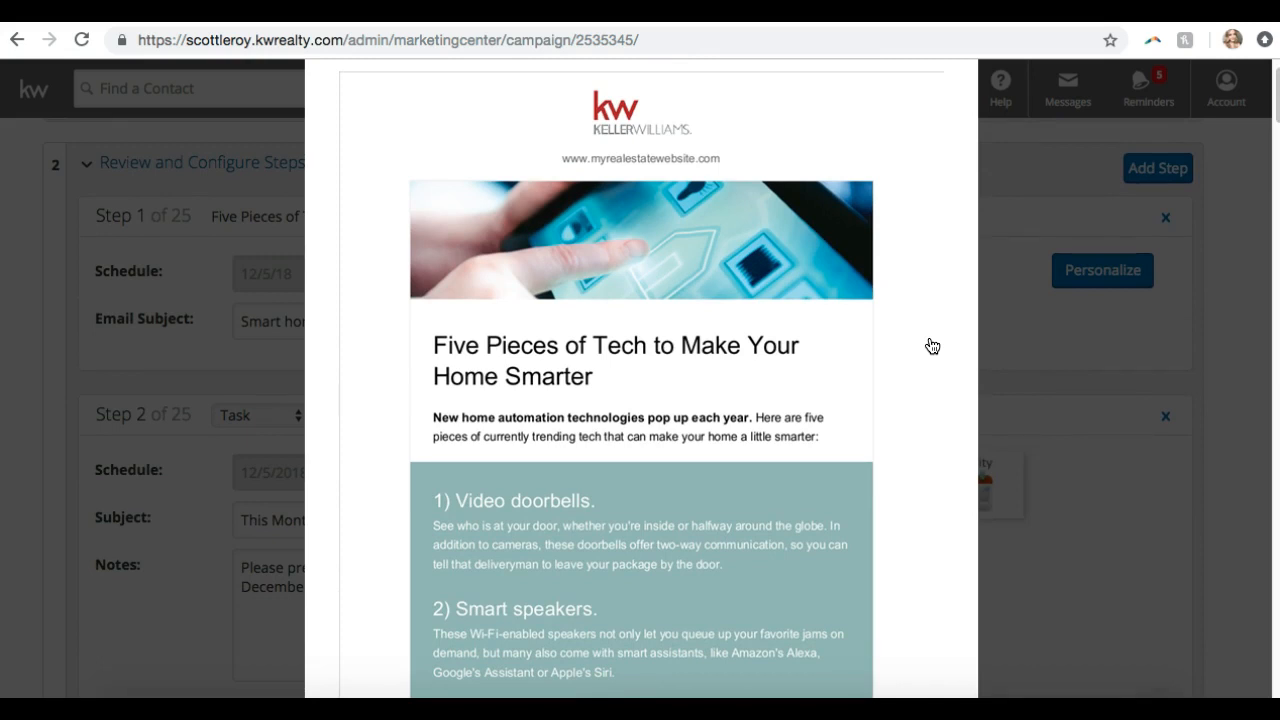
scroll(931, 345, "down", 5)
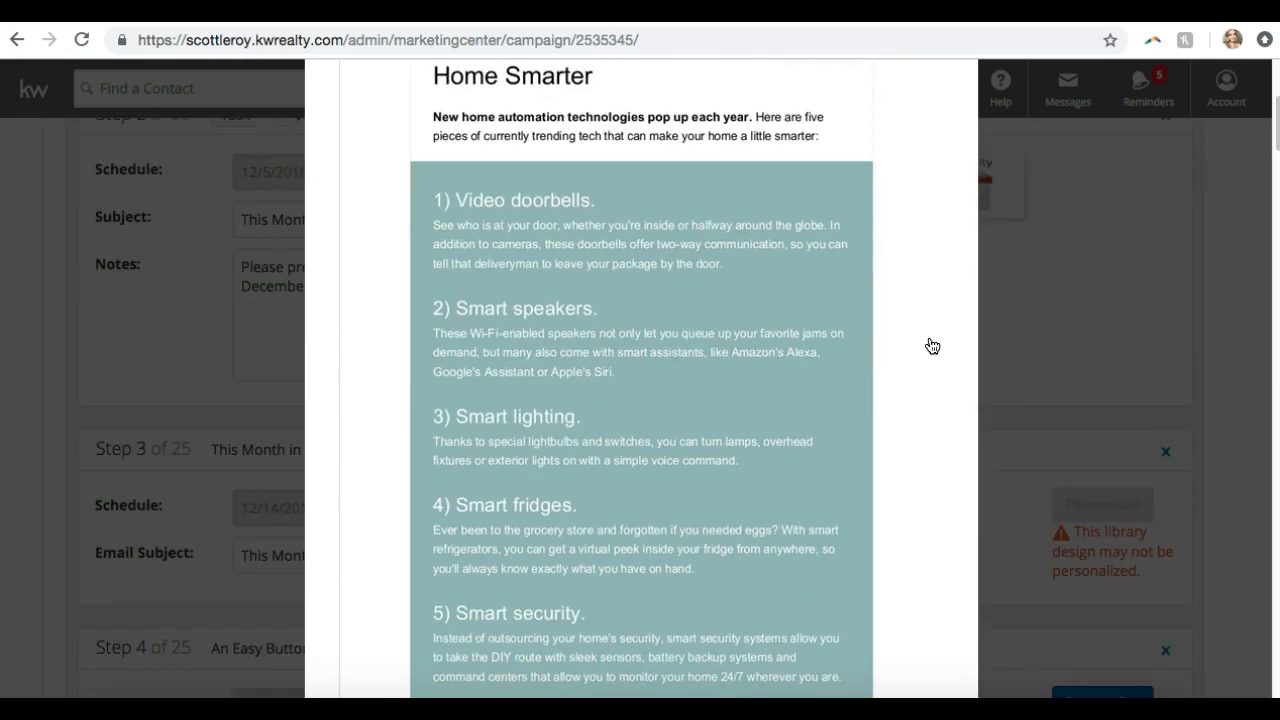
scroll(931, 345, "down", 2)
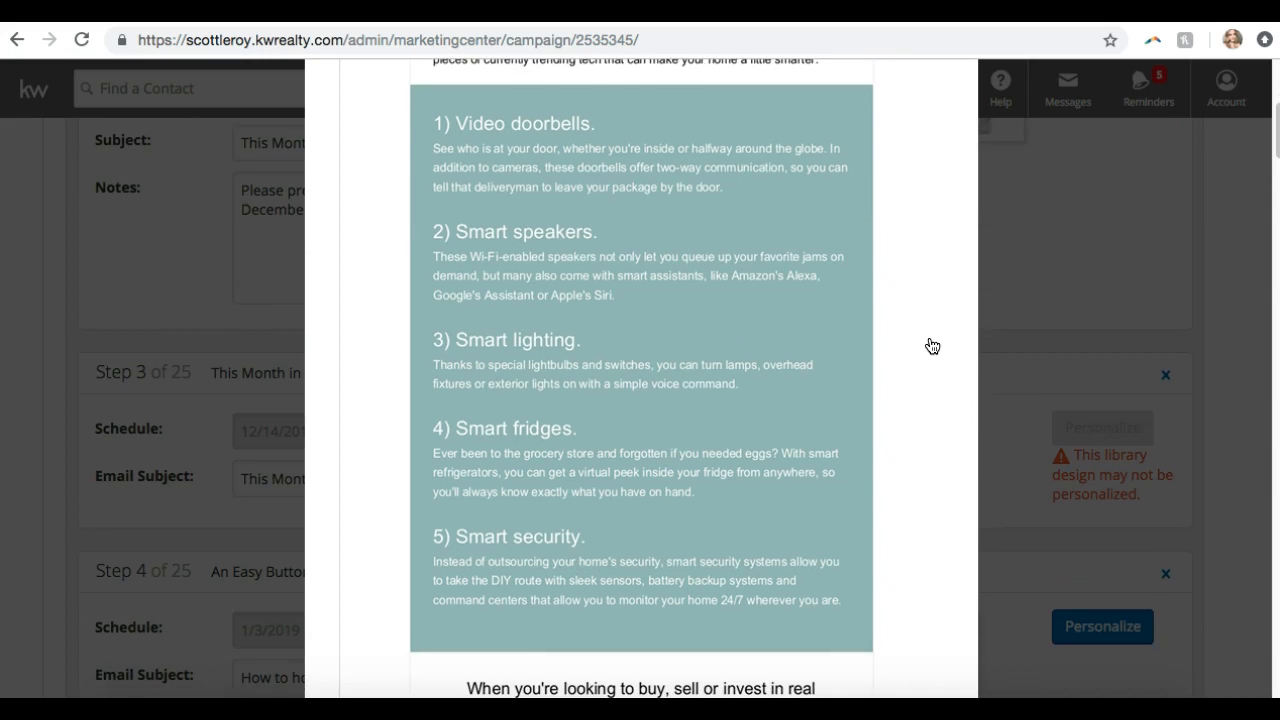
scroll(931, 345, "down", 6)
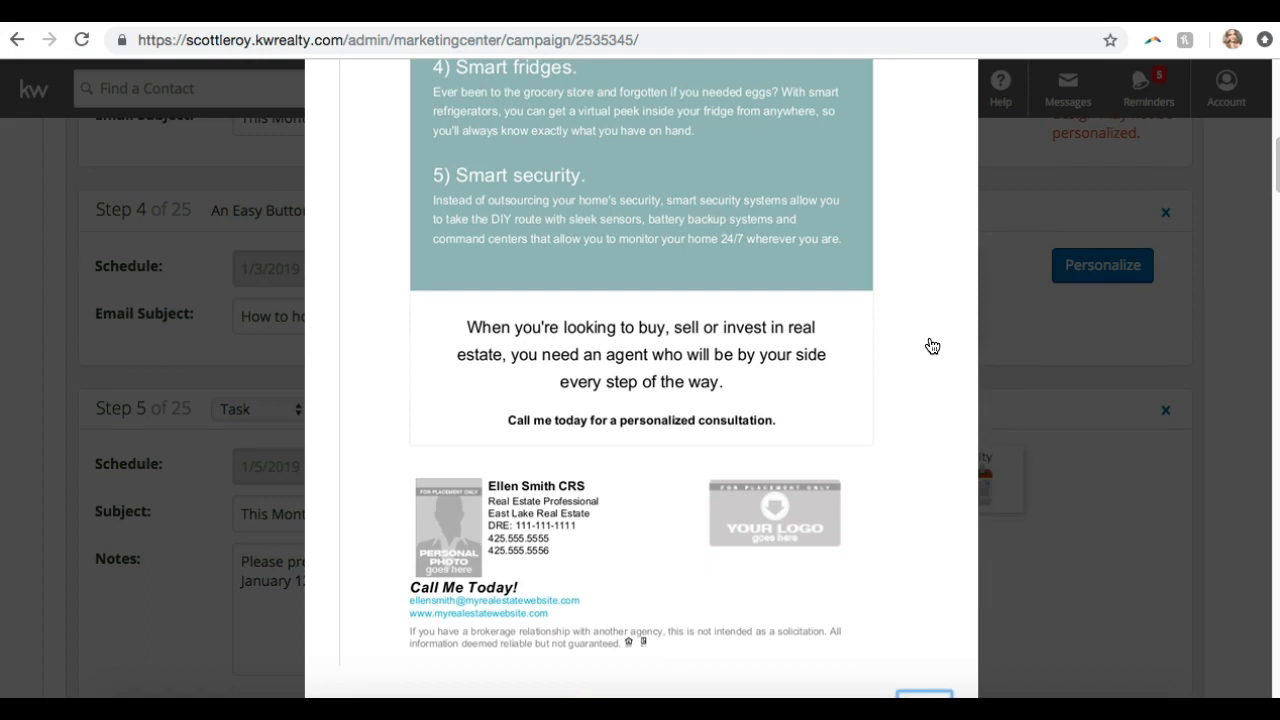
scroll(931, 345, "down", 5)
scroll(929, 346, "up", 13)
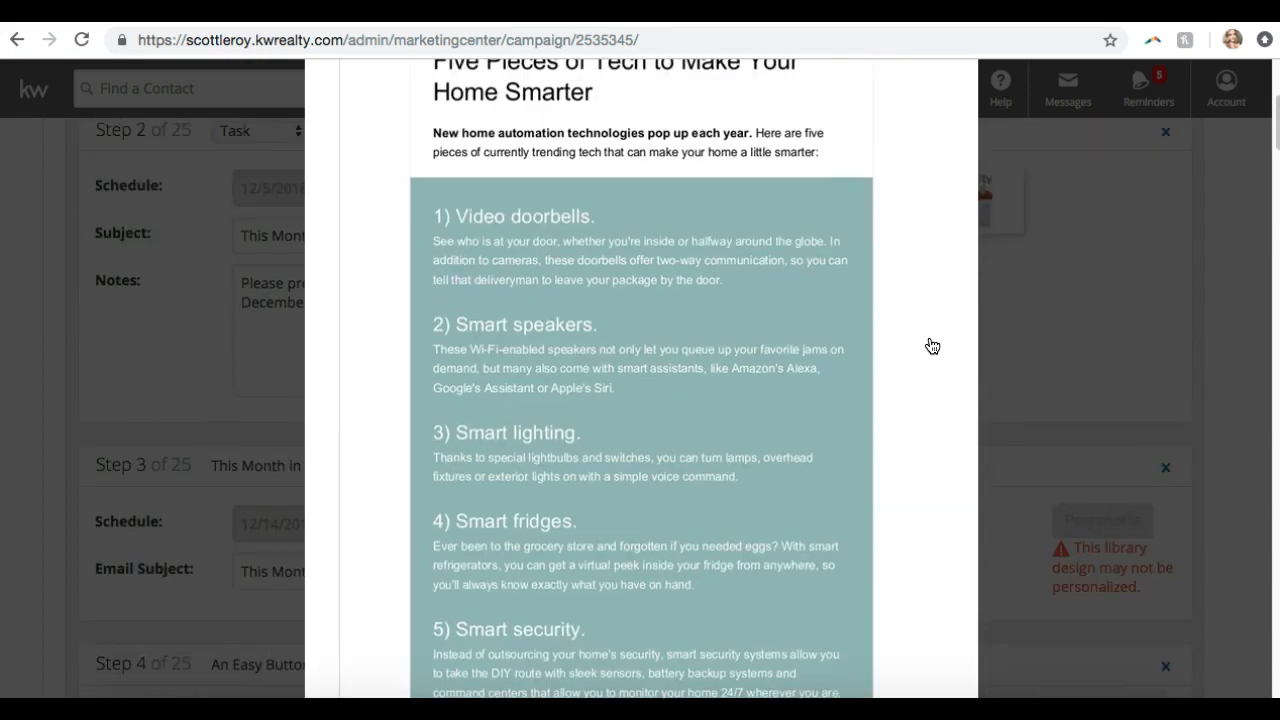
scroll(928, 295, "down", 12)
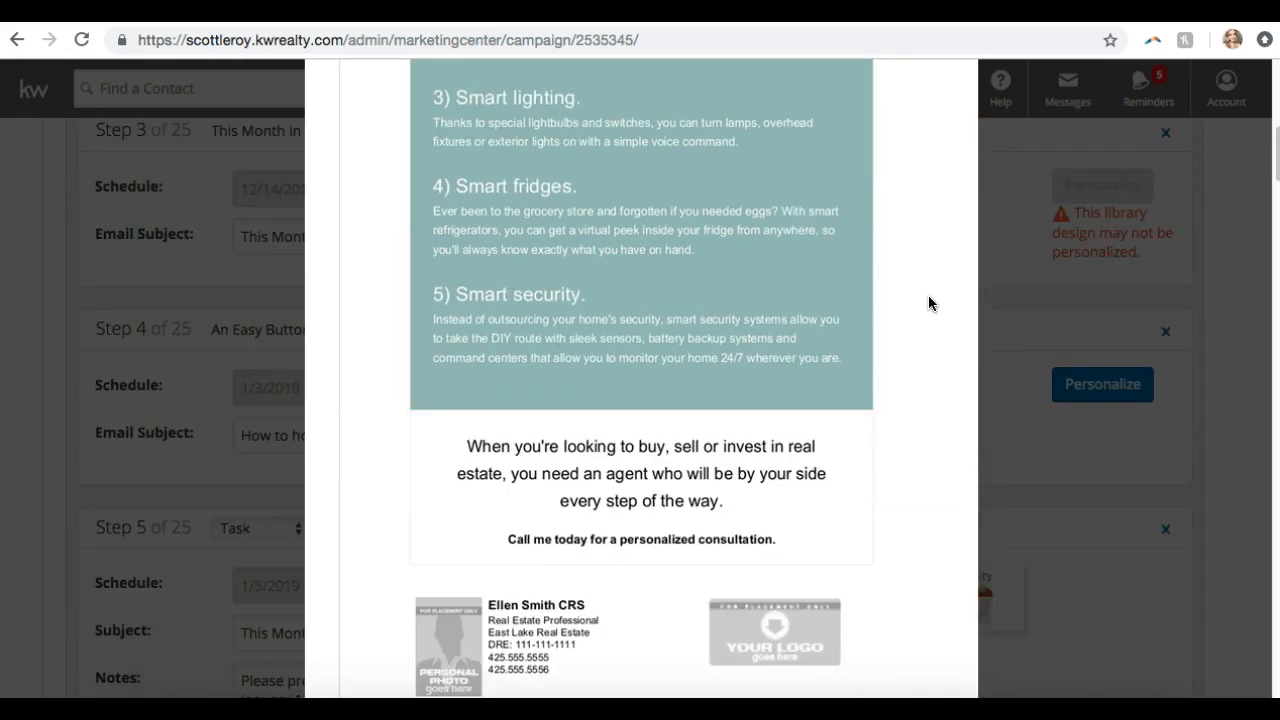
left_click(929, 533)
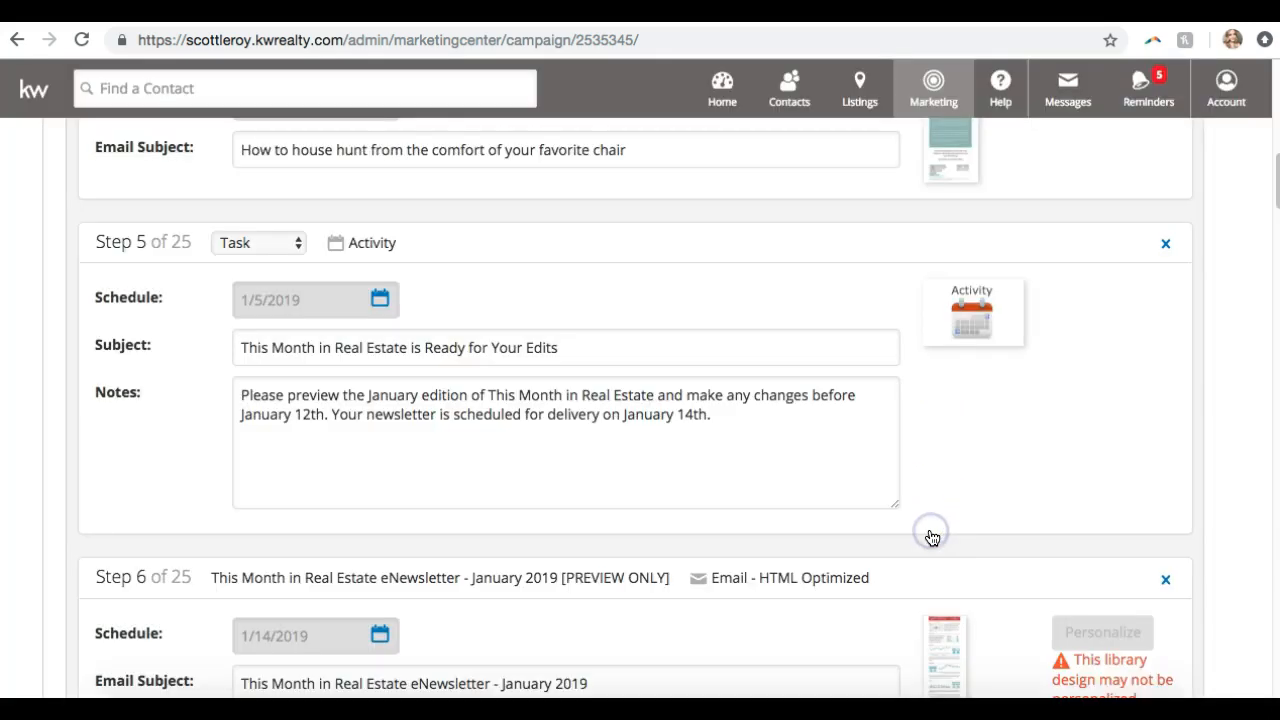
scroll(931, 538, "up", 10)
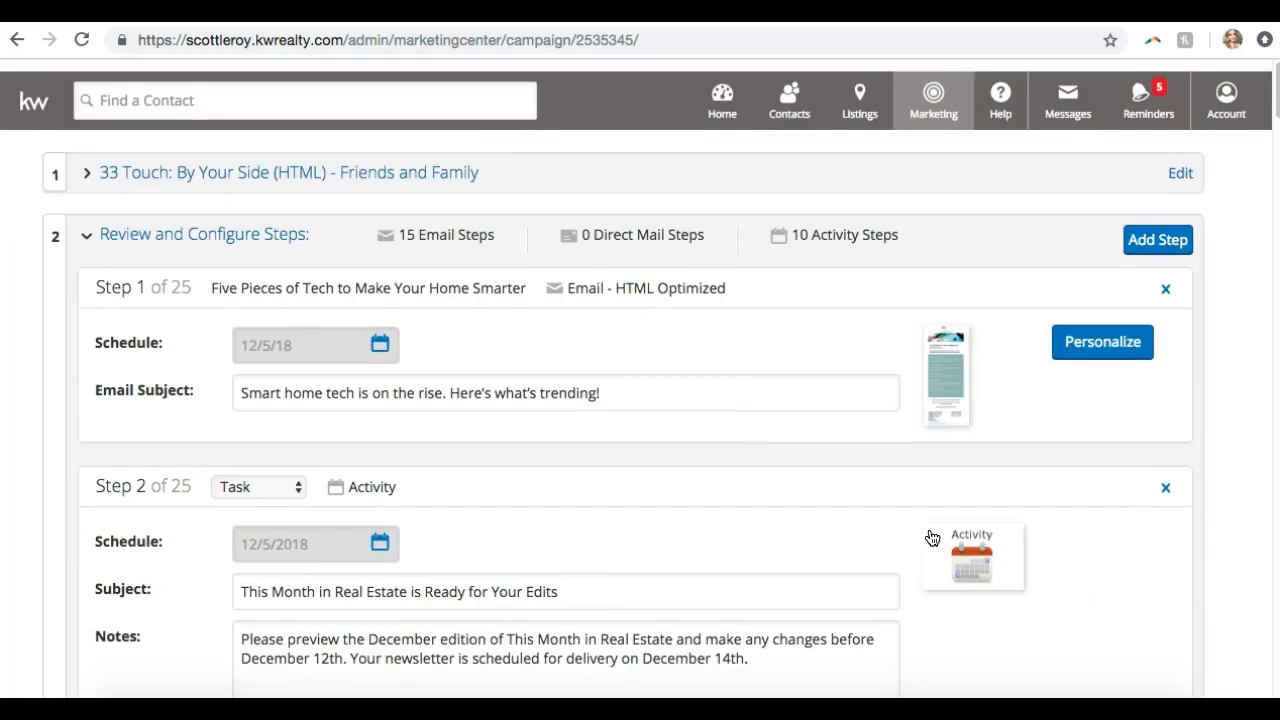
Open 'Five Pieces of Tech to Make Your Home Smarter' in the email editor via Personalize and scroll the template
left_click(1038, 438)
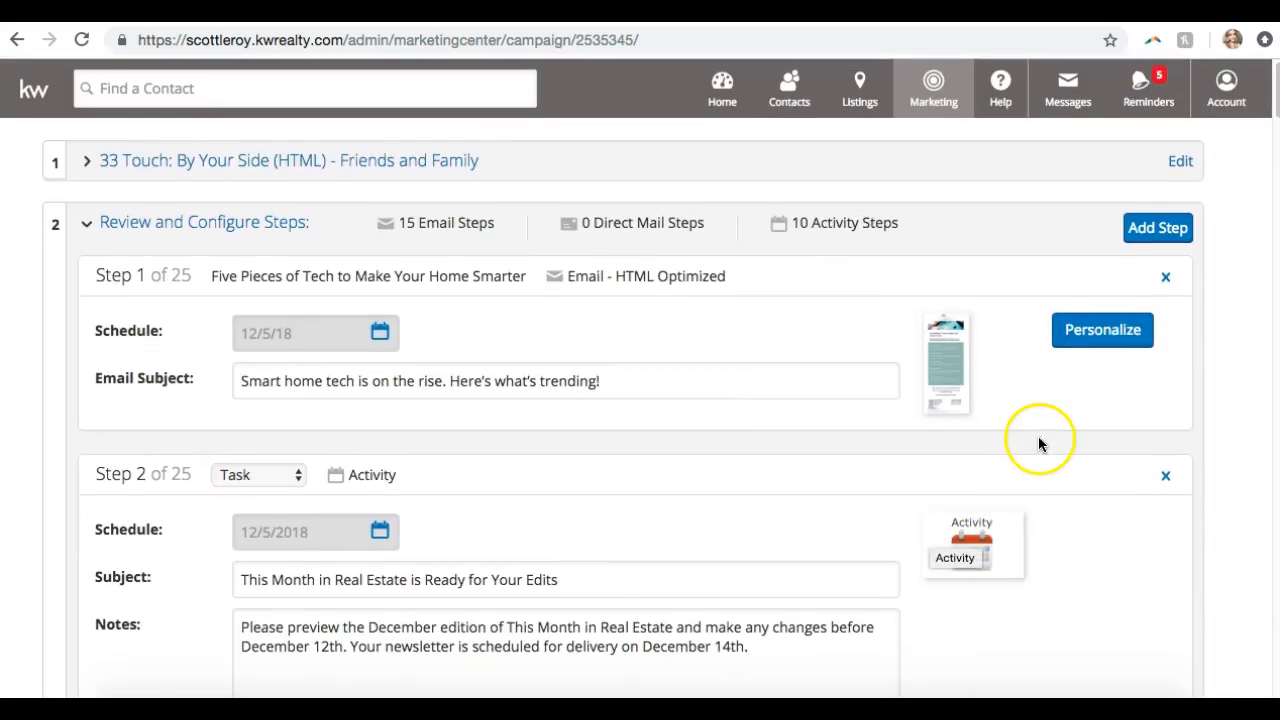
left_click(1103, 333)
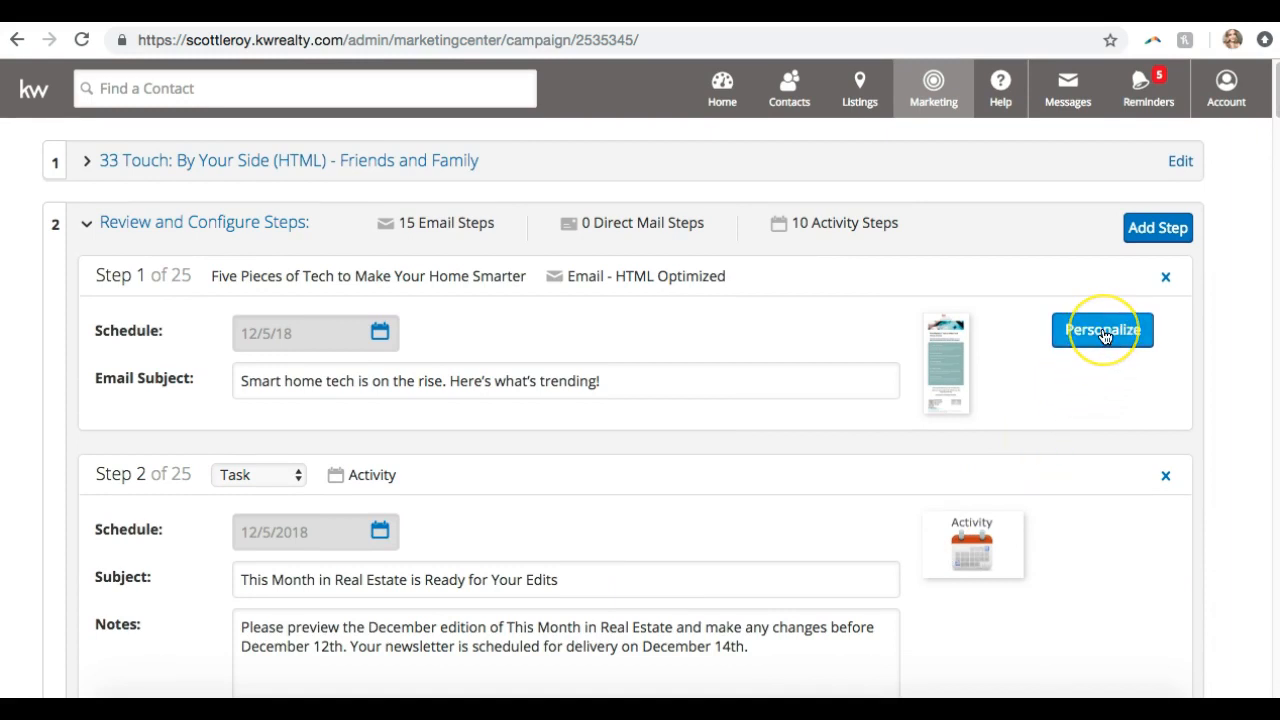
left_click(1103, 331)
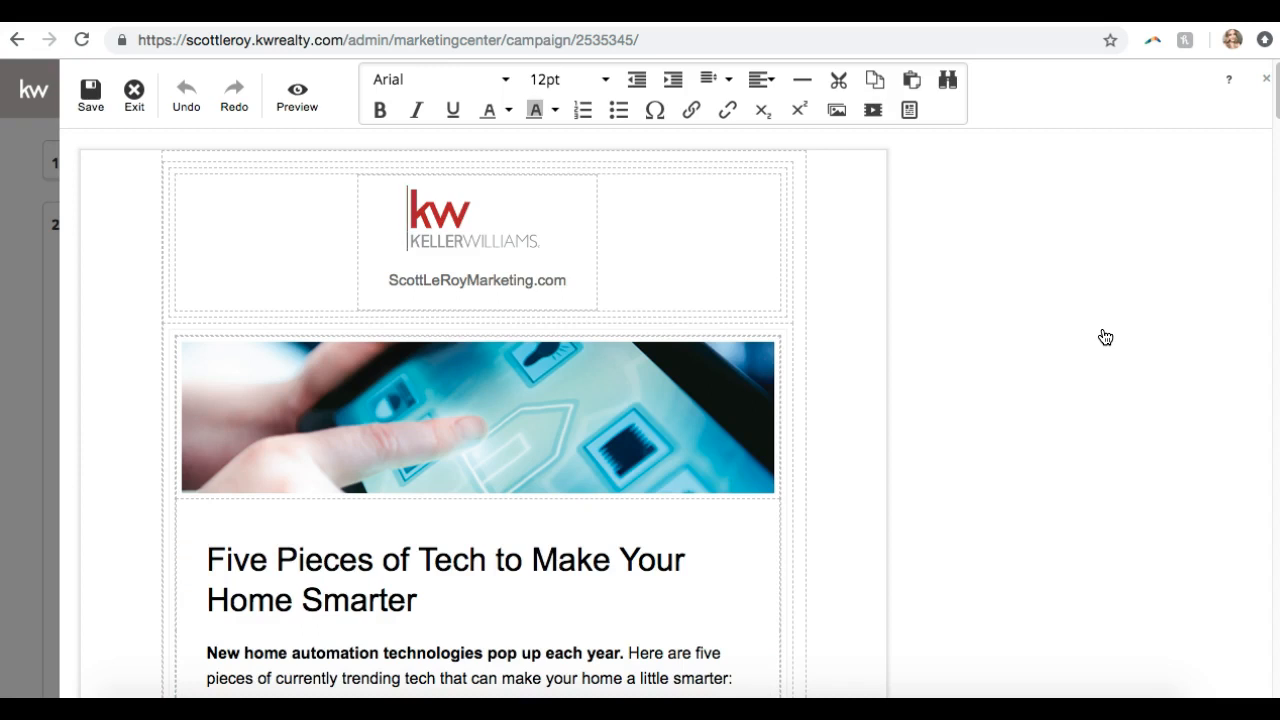
scroll(871, 363, "down", 15)
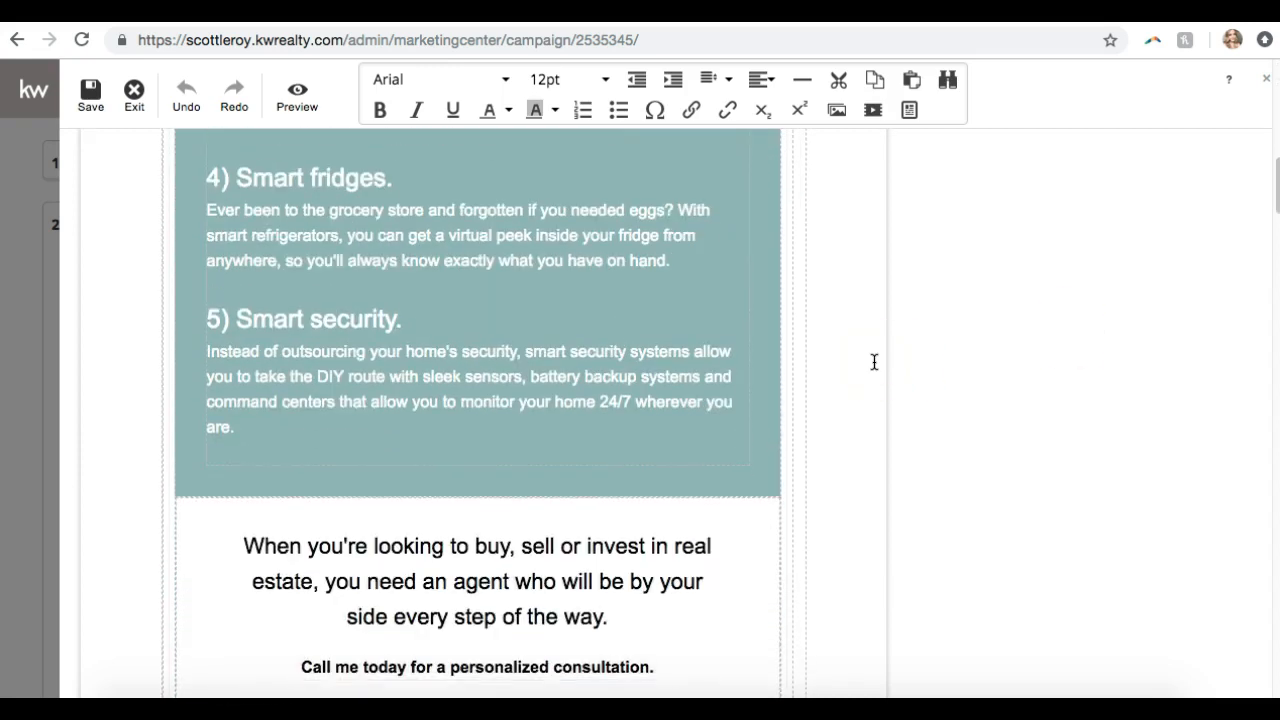
scroll(874, 362, "down", 5)
scroll(874, 362, "up", 20)
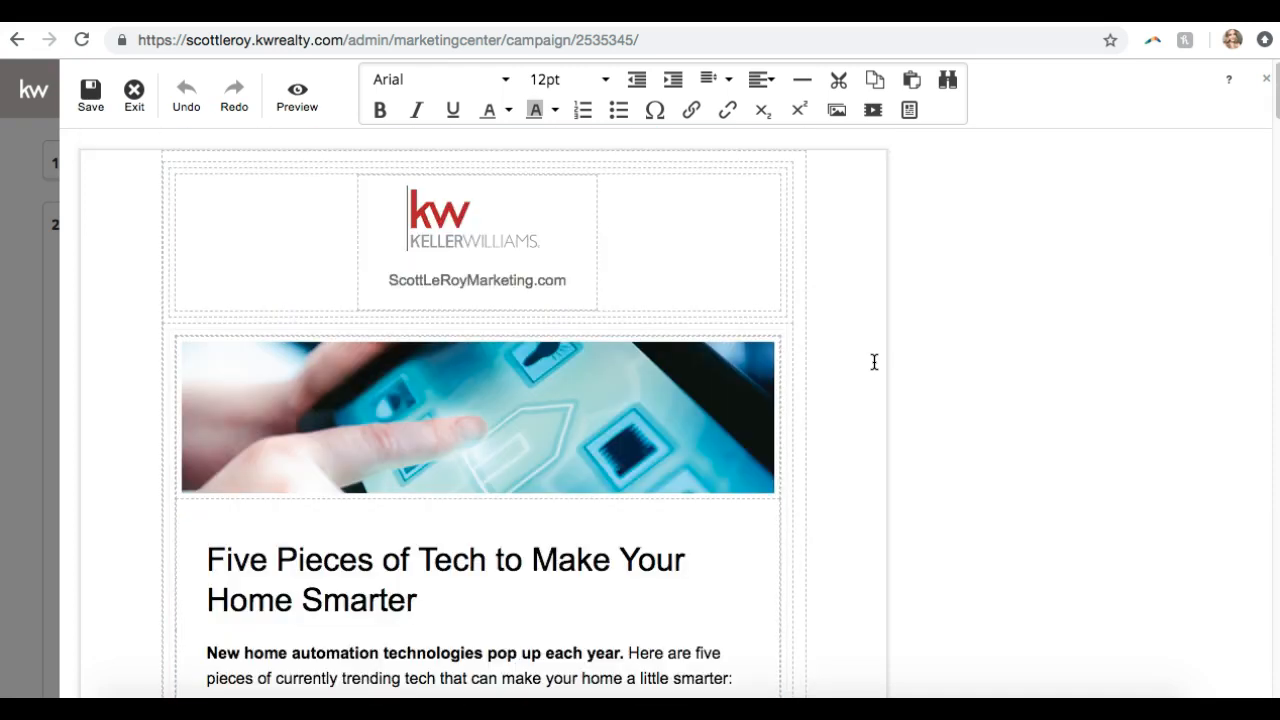
scroll(874, 362, "down", 2)
Replace the headline text with the agent's name followed by 'Marketing Rocks!'
left_click(442, 416)
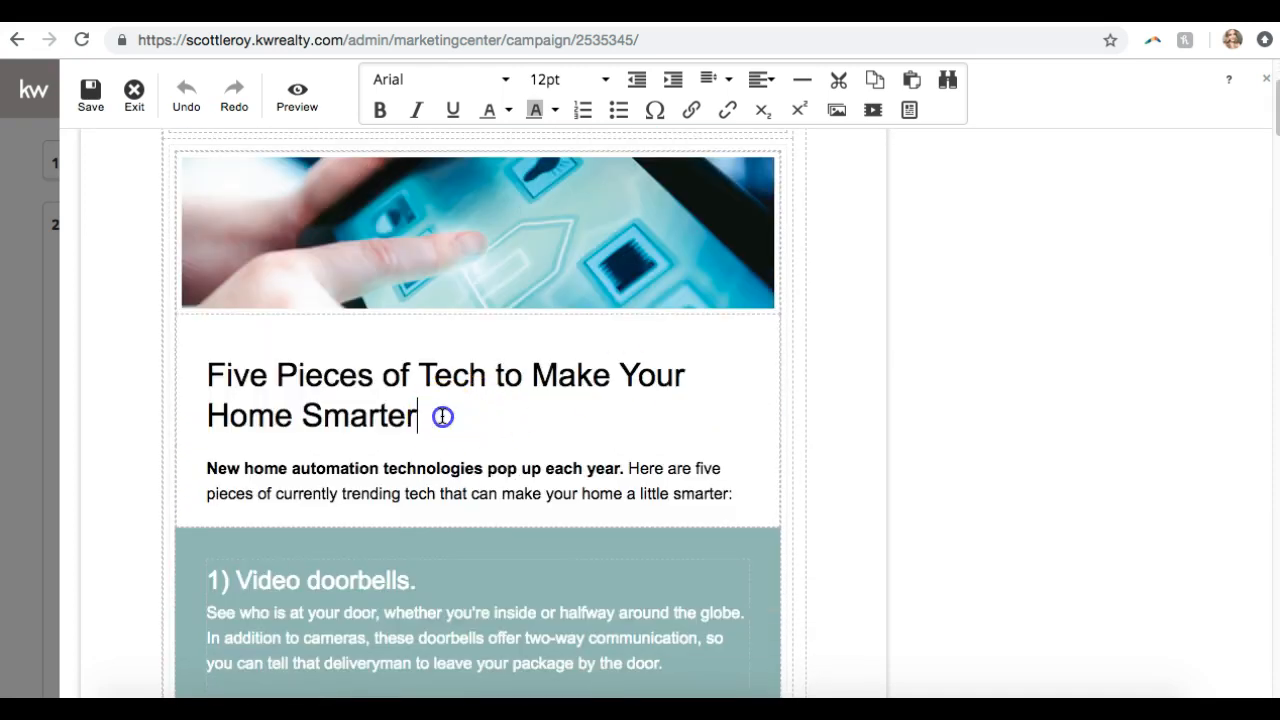
left_click_drag(426, 417, 250, 374)
key("BackSpace")
key("BackSpace")
key("BackSpace")
key("BackSpace")
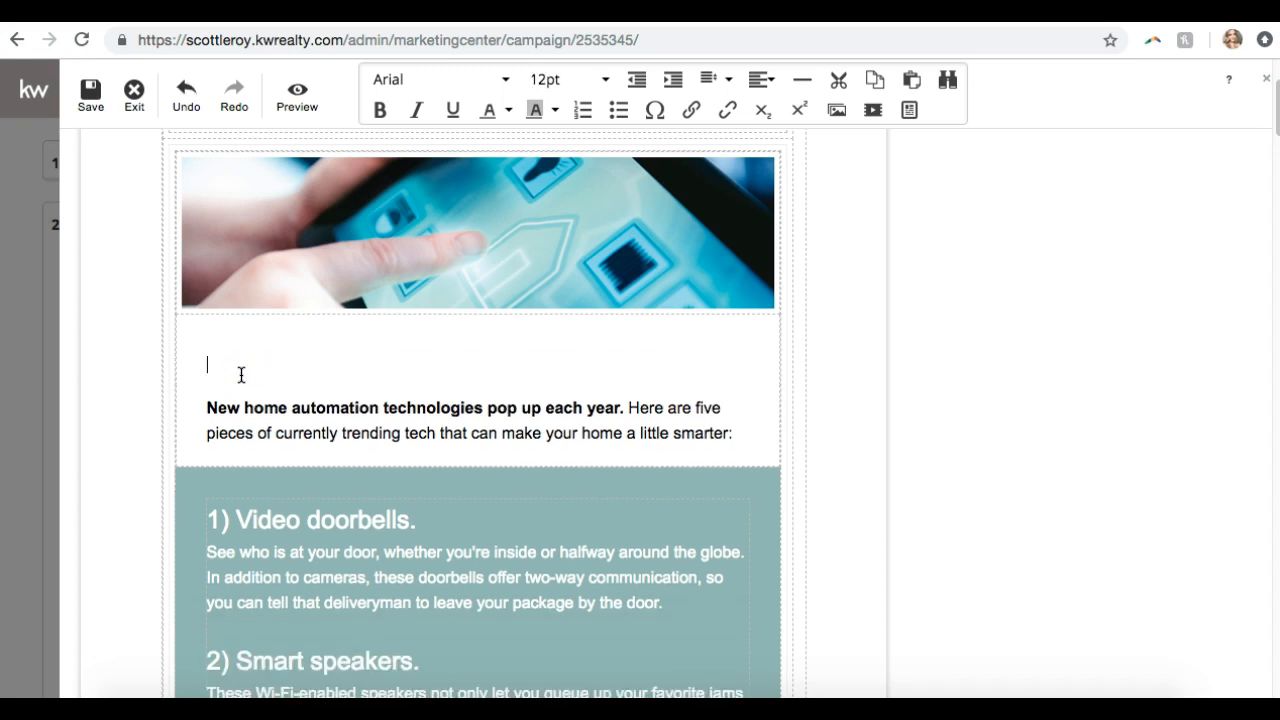
type("Scott Le Ro")
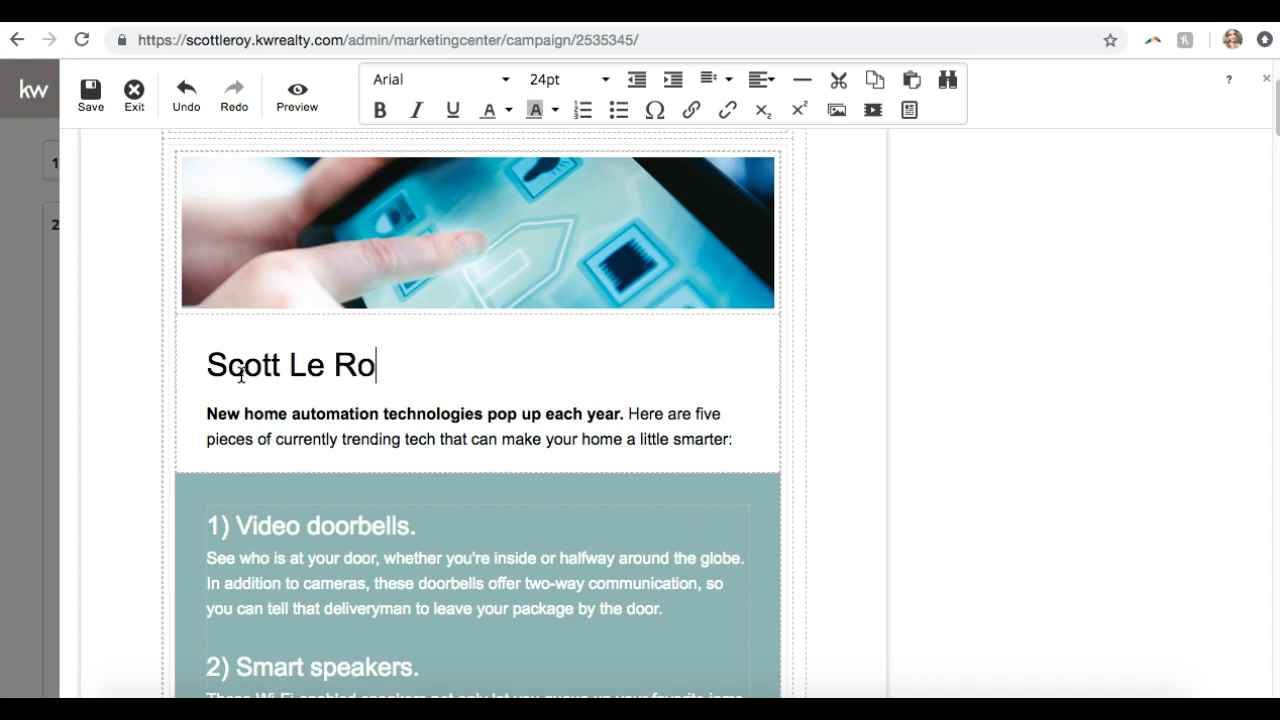
type("y Marketing Rocks!")
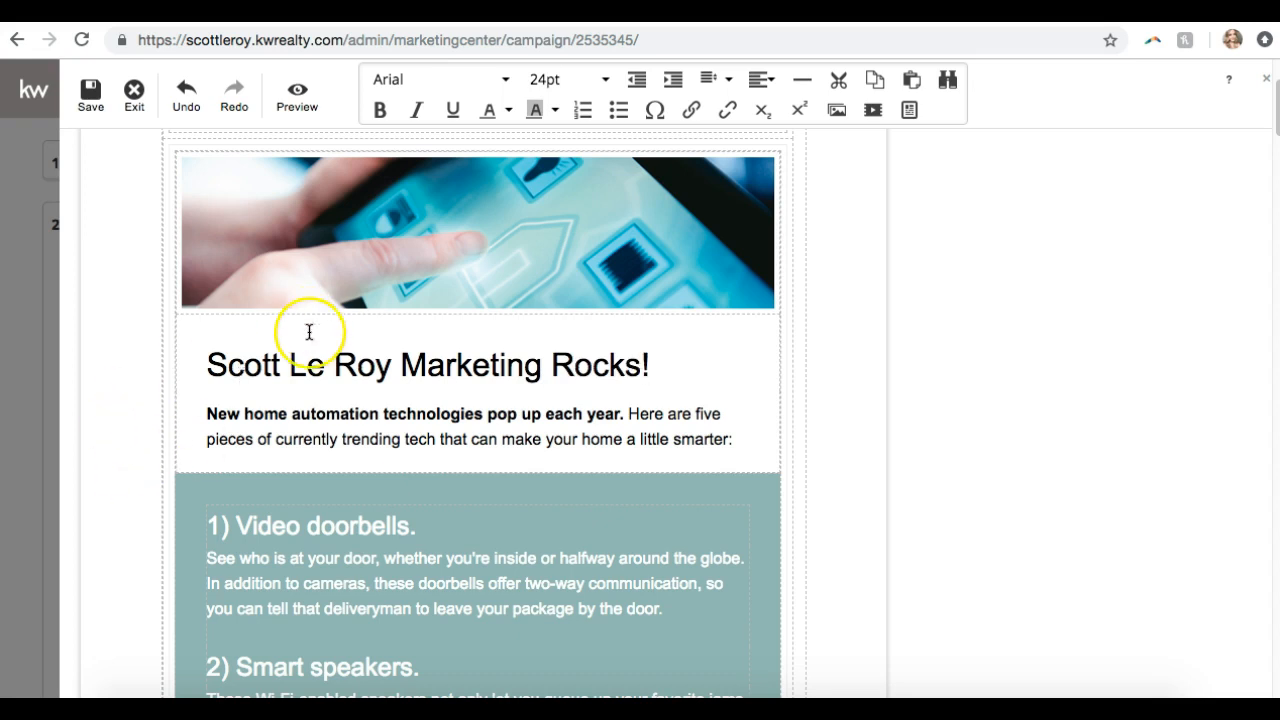
Set the new headline's font to Georgia at 24pt
scroll(309, 331, "up", 3)
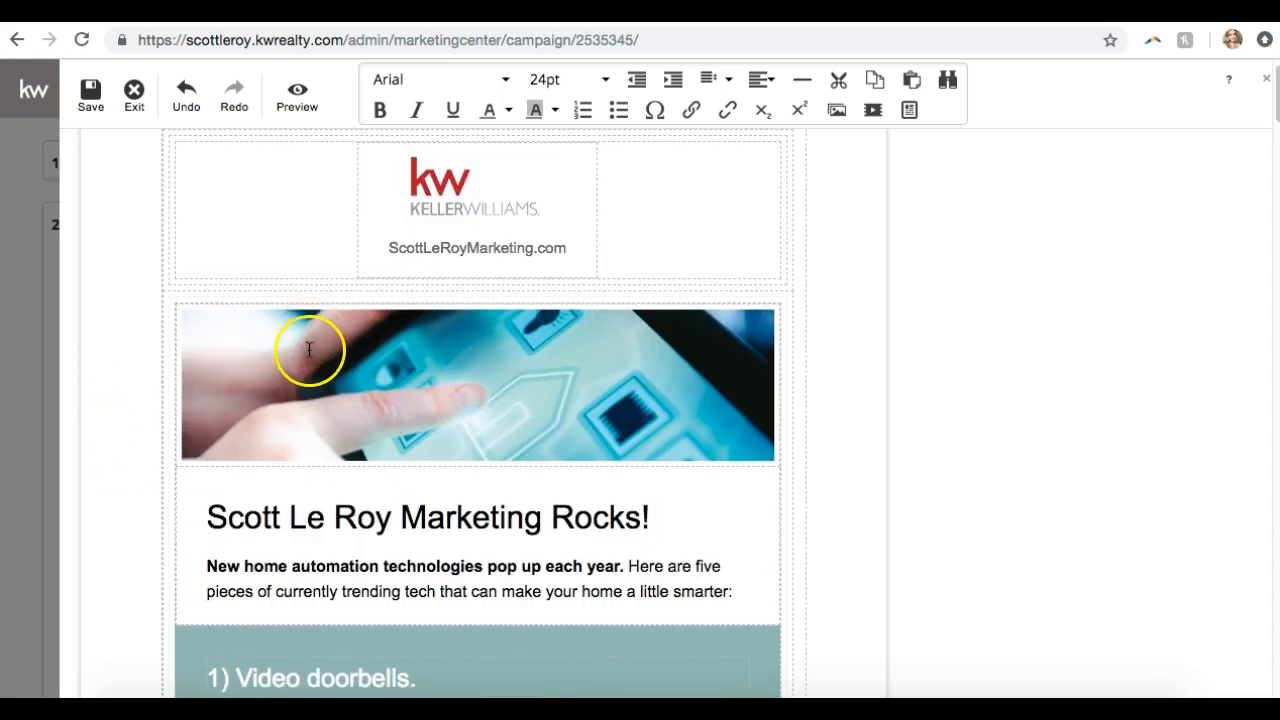
triple_click(318, 518)
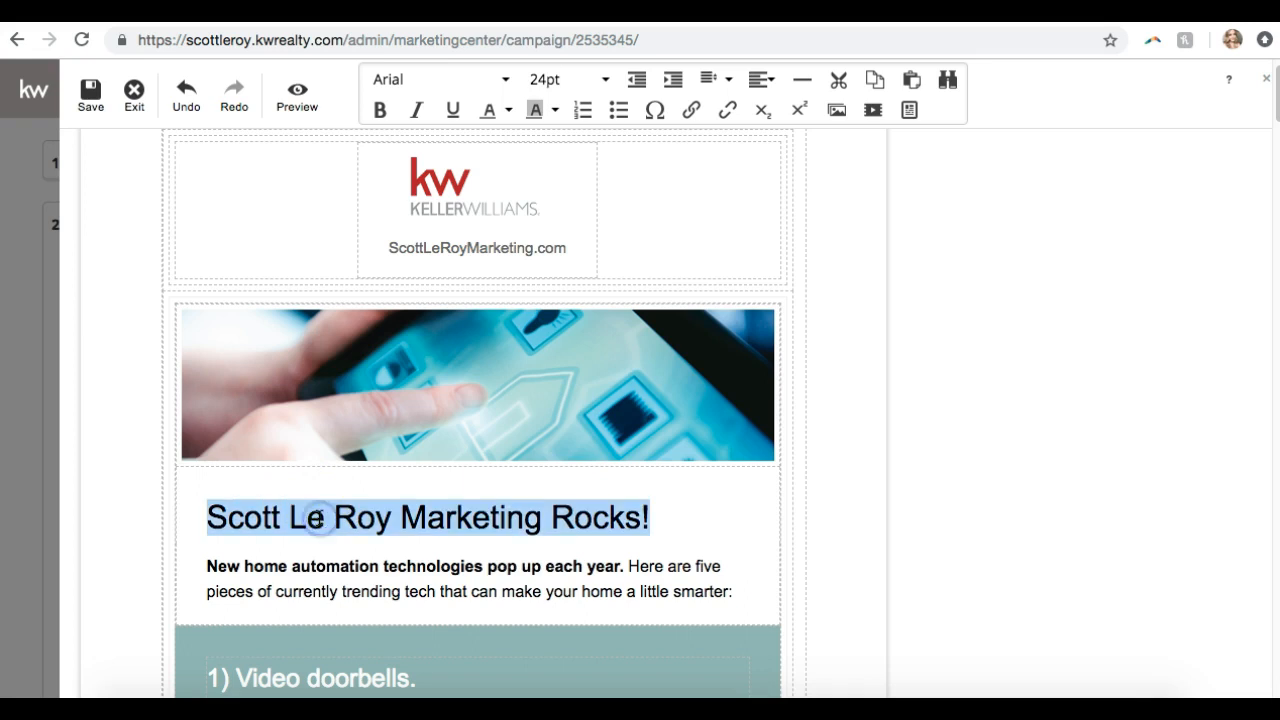
left_click(500, 84)
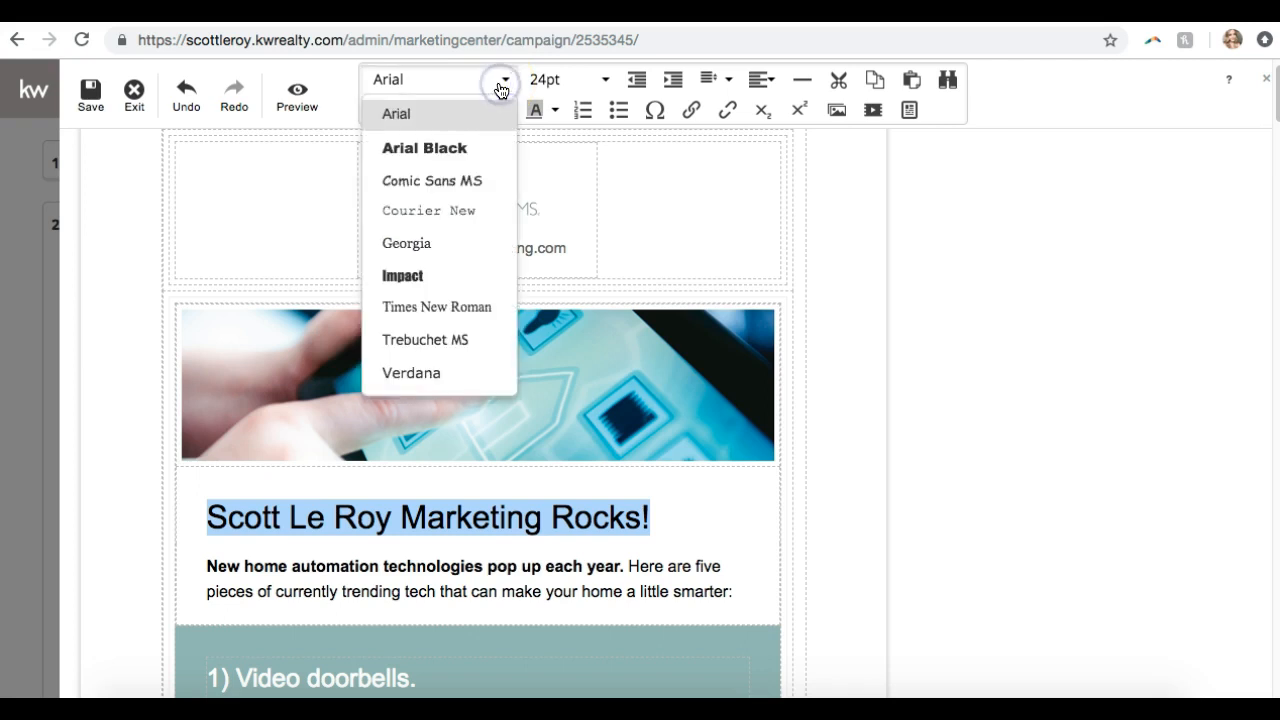
left_click(422, 242)
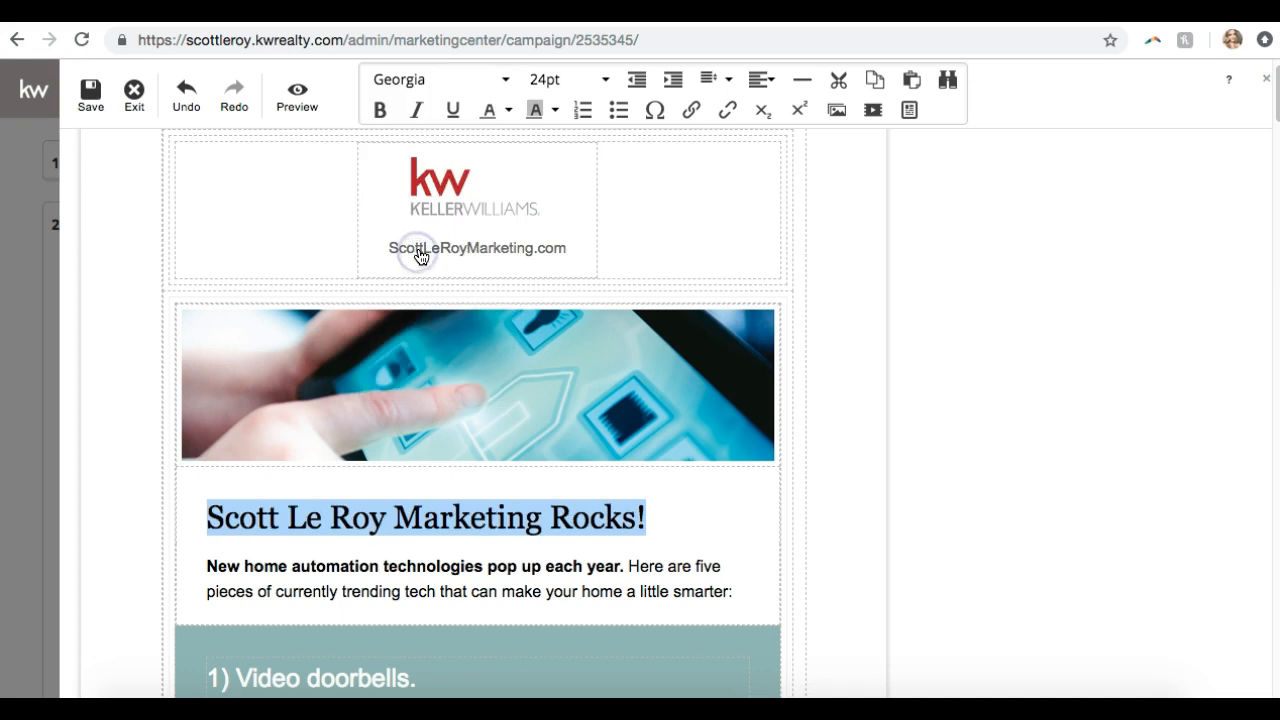
left_click(572, 88)
left_click(552, 246)
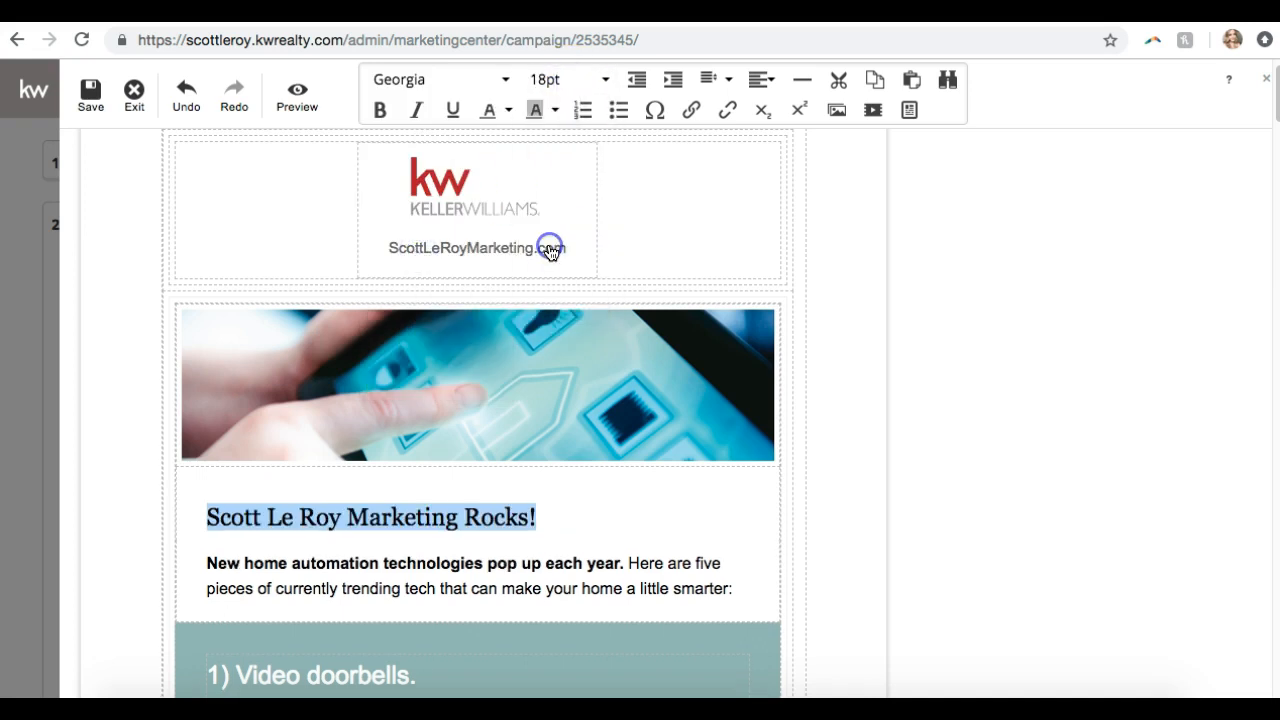
left_click(563, 80)
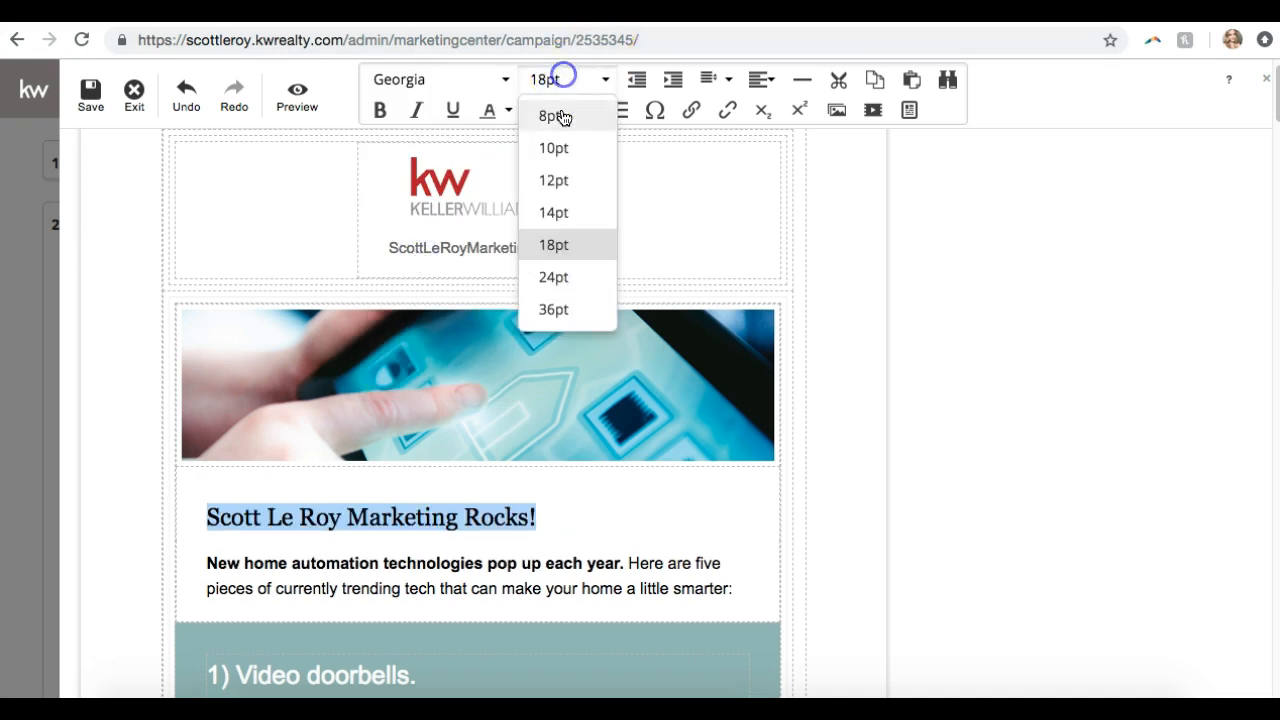
left_click(556, 274)
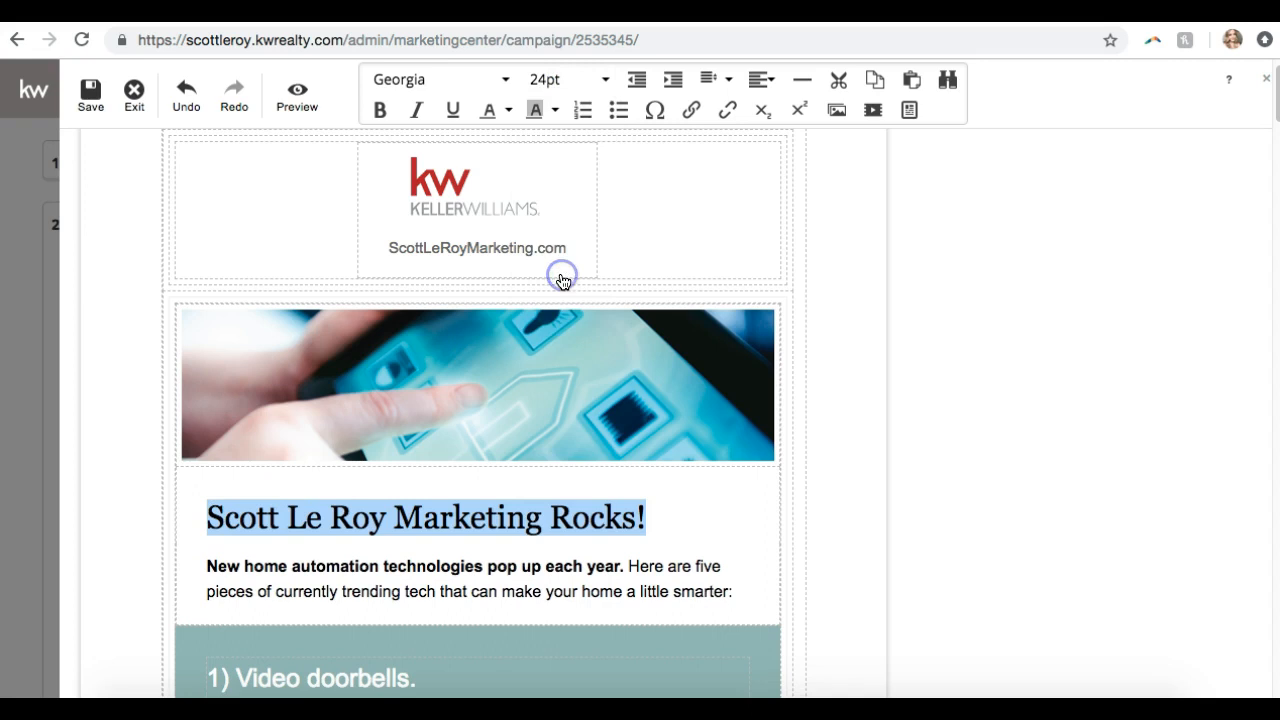
Make the headline centered, bold and teal, then scroll through the email to check it
left_click(772, 80)
left_click(772, 158)
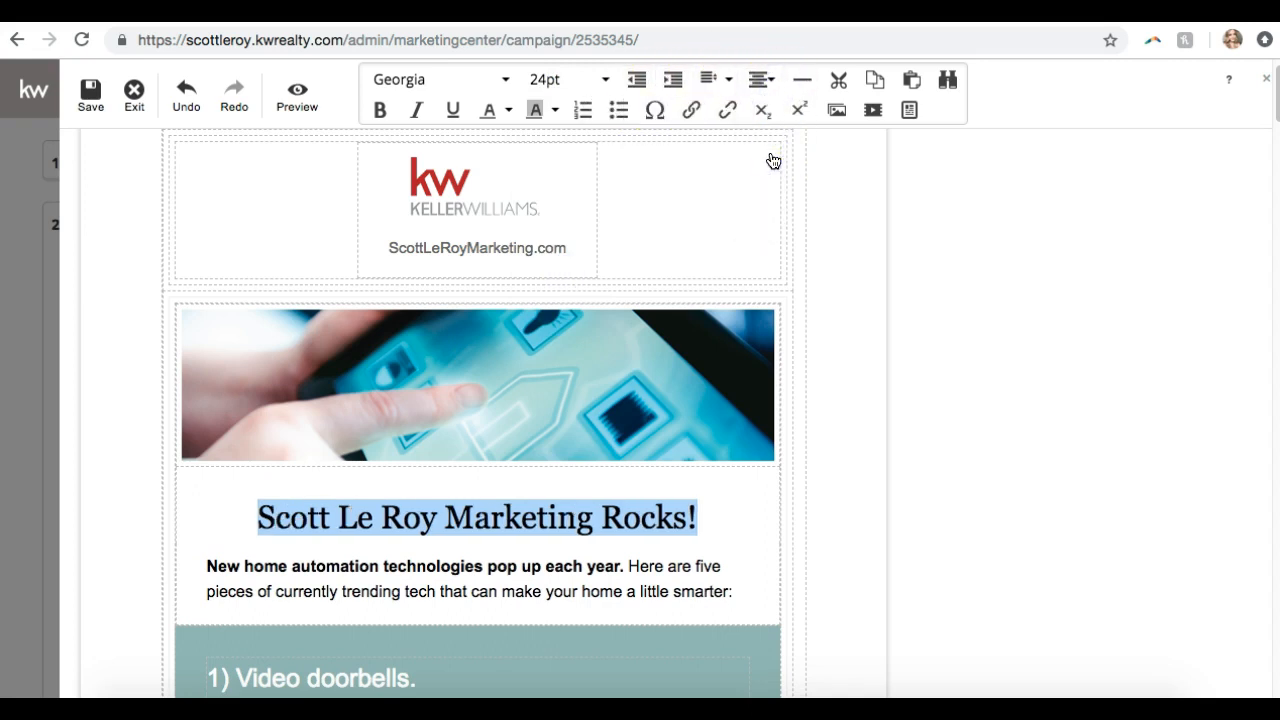
left_click(380, 109)
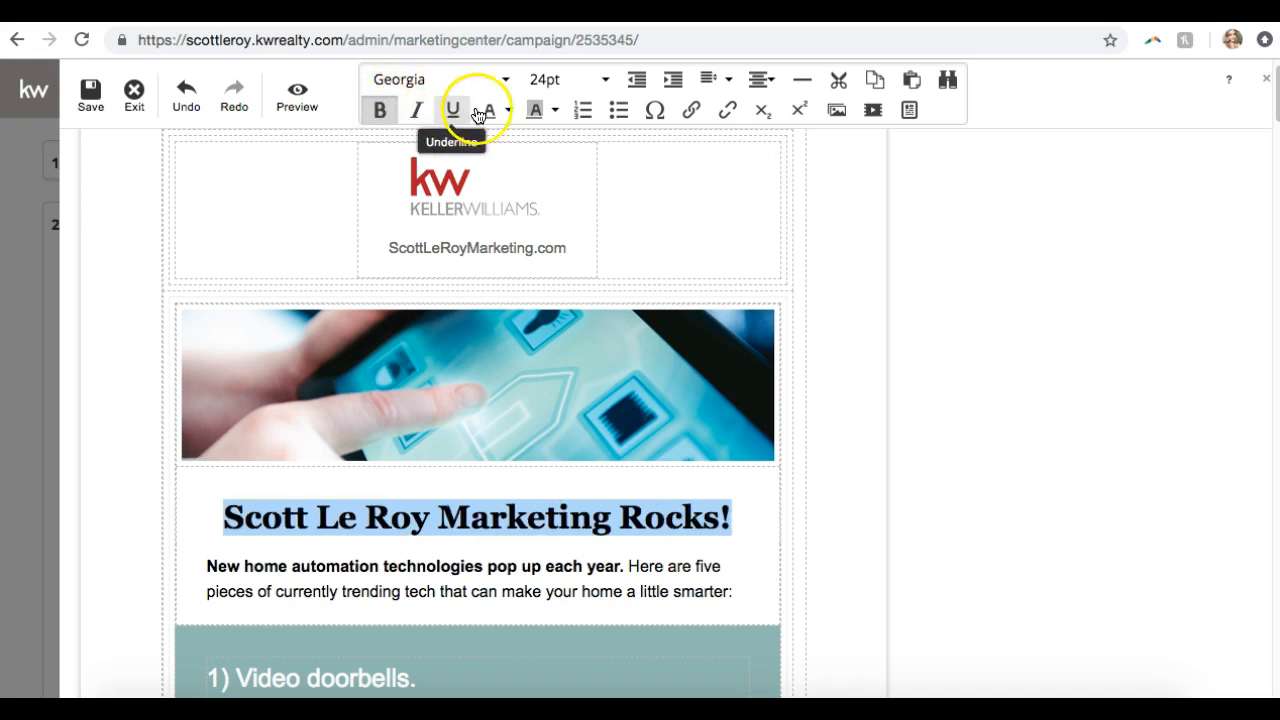
left_click(507, 111)
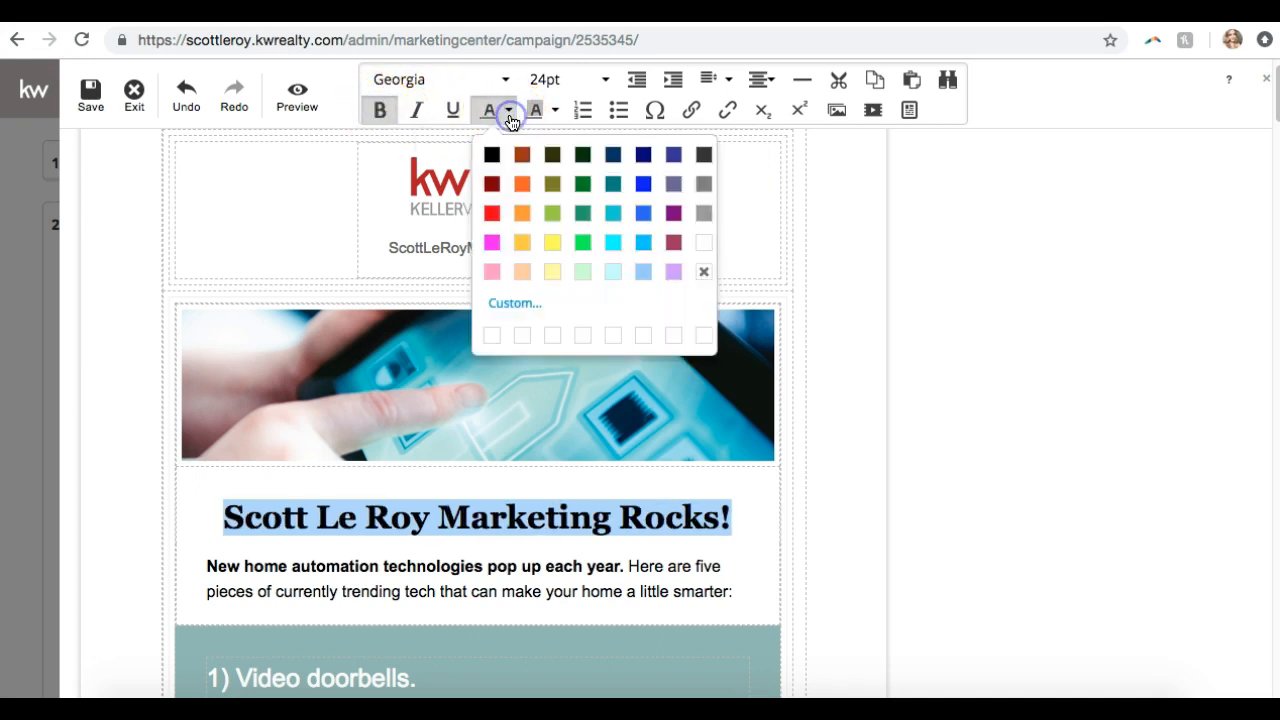
left_click(611, 187)
scroll(608, 191, "down", 1)
left_click(492, 477)
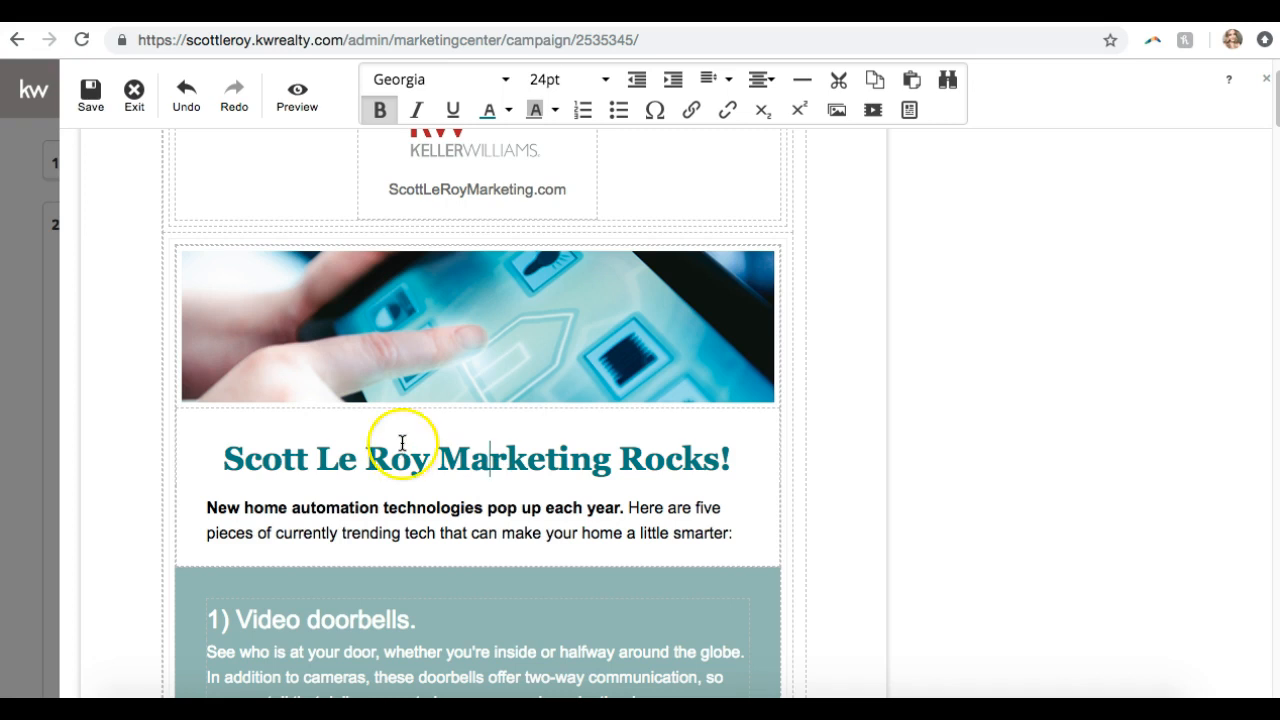
scroll(574, 232, "down", 10)
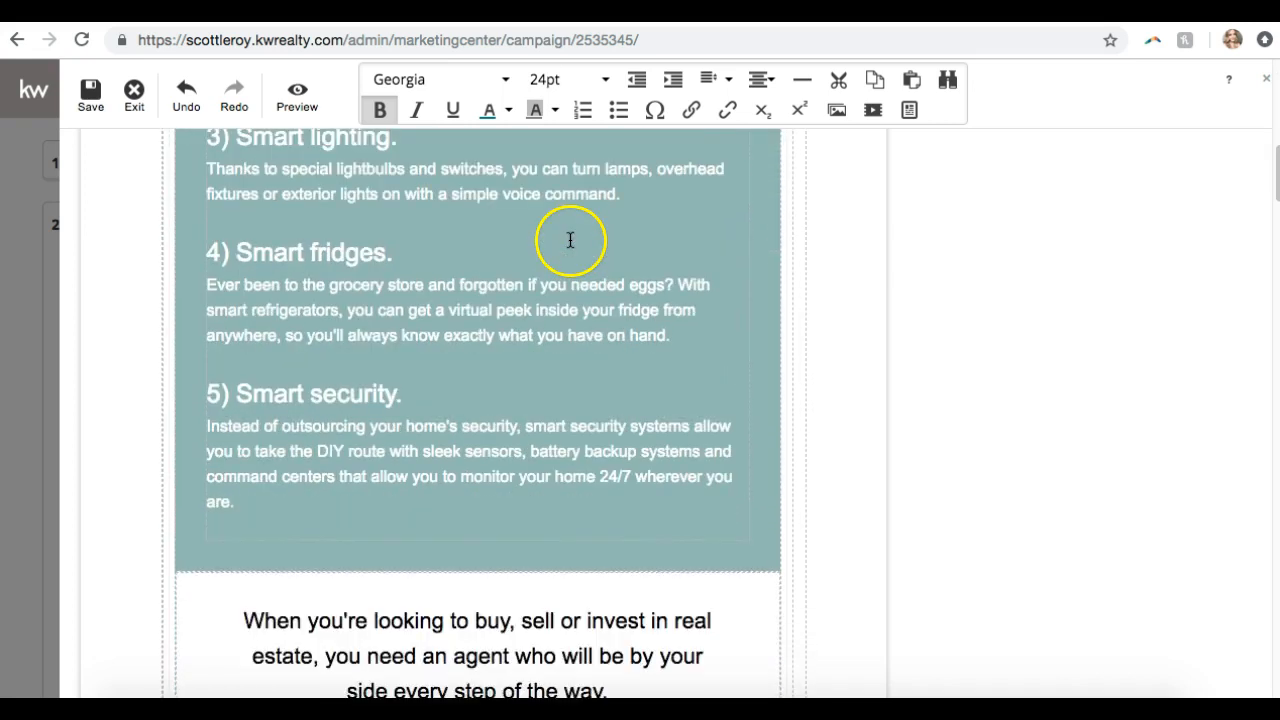
scroll(571, 243, "up", 5)
scroll(568, 245, "up", 5)
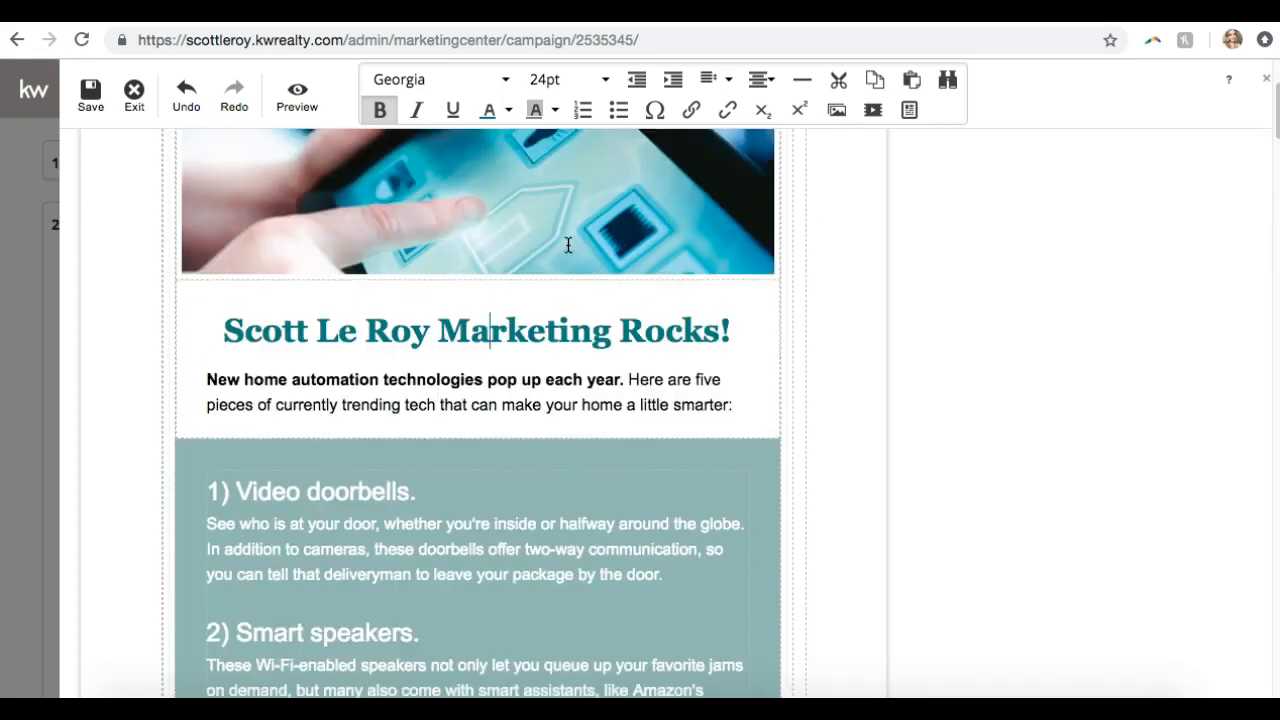
Select the banner image and browse the saved image folders, including Uncategorized
double_click(469, 402)
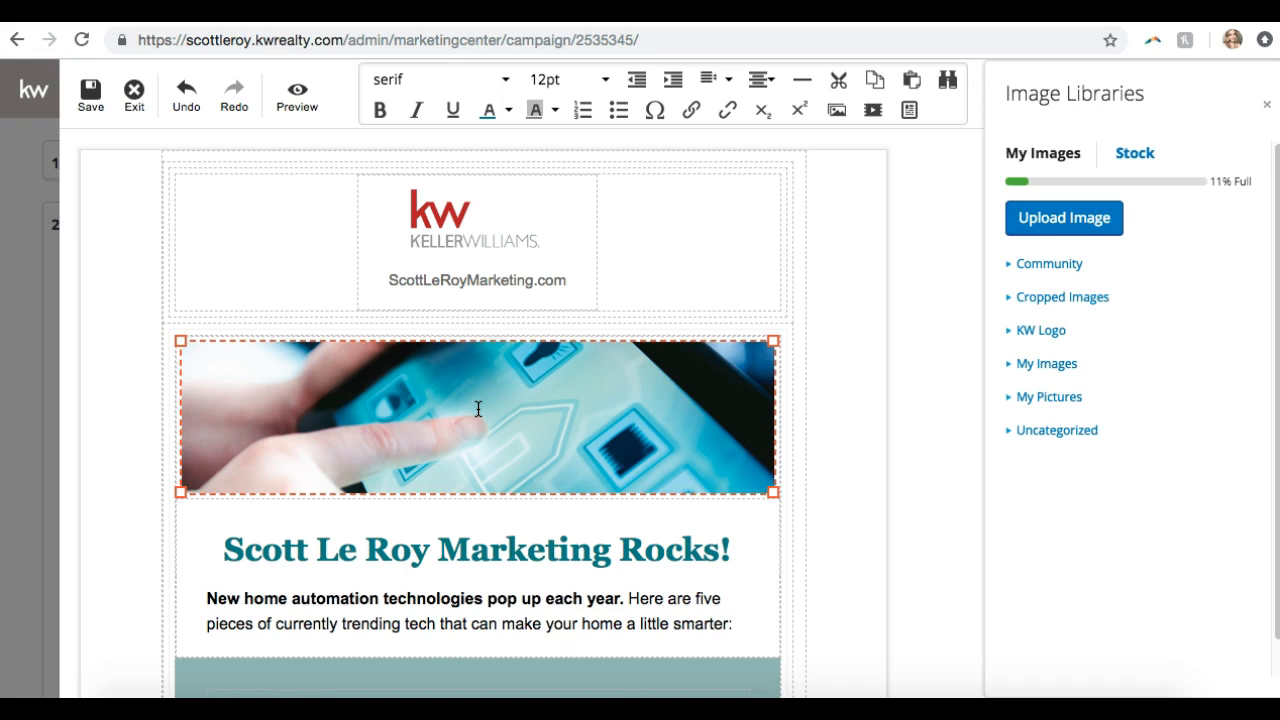
scroll(478, 408, "down", 2)
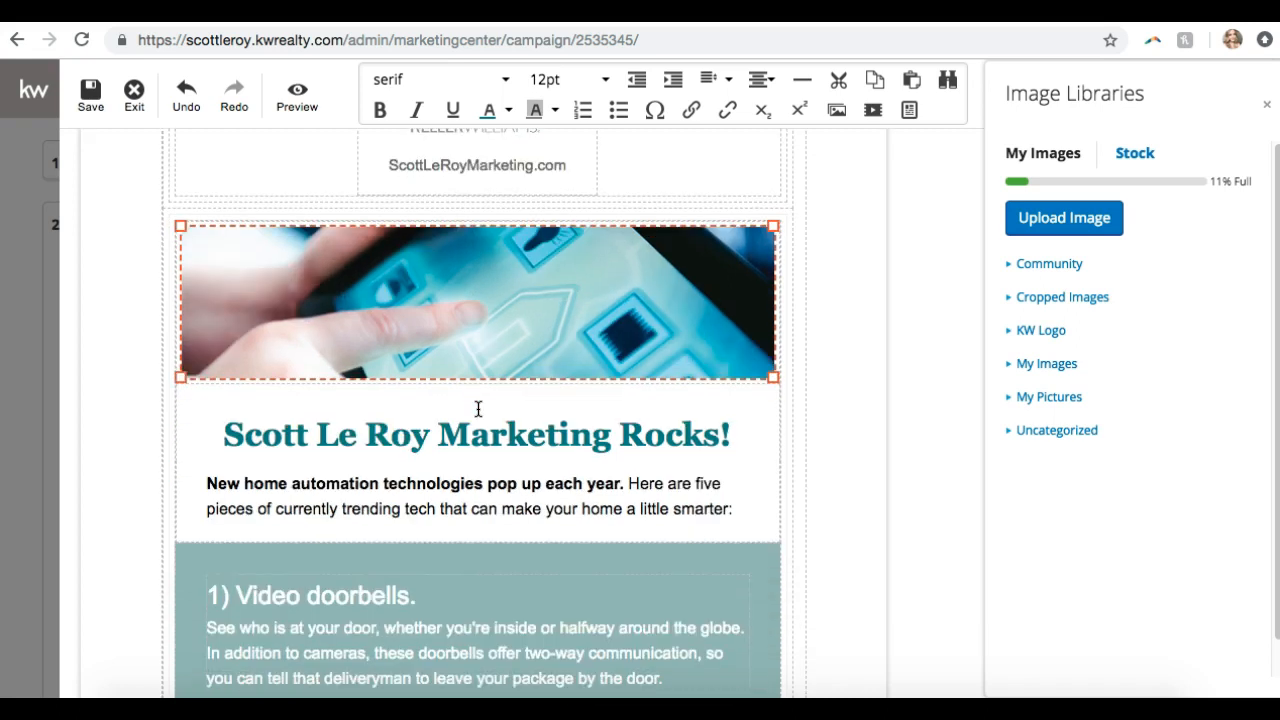
scroll(478, 408, "up", 1)
left_click(589, 346)
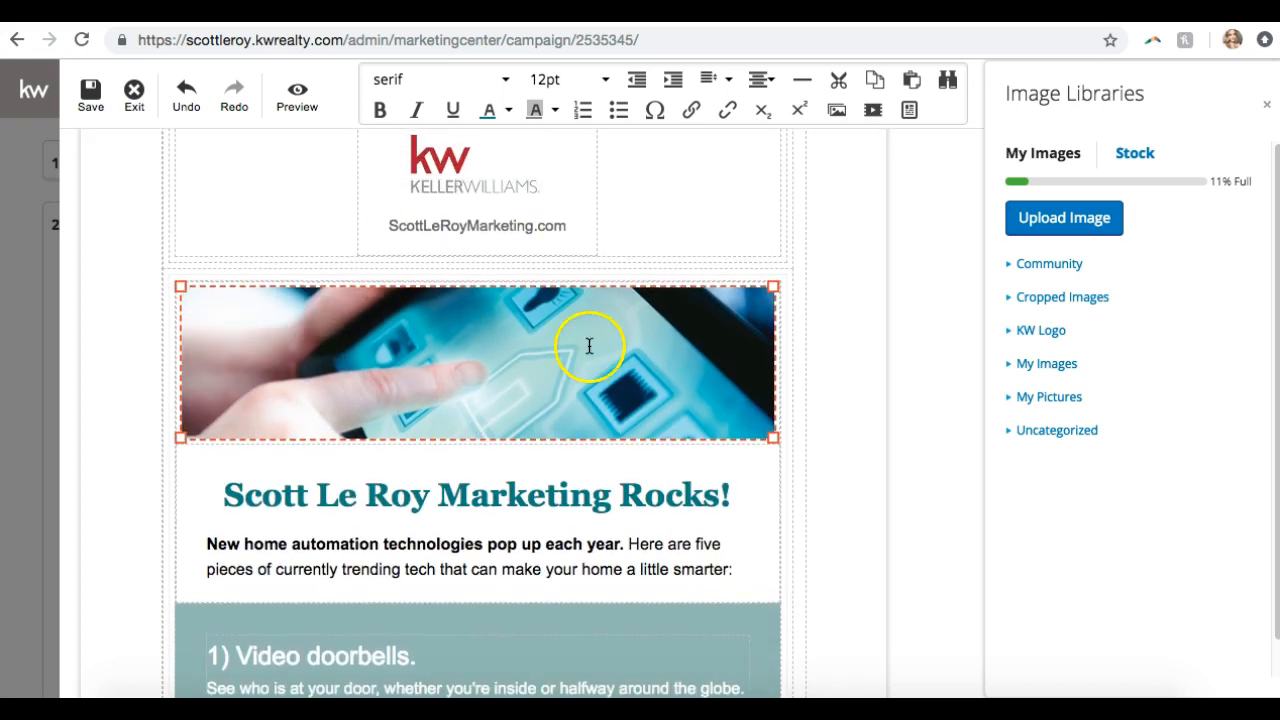
left_click(1056, 229)
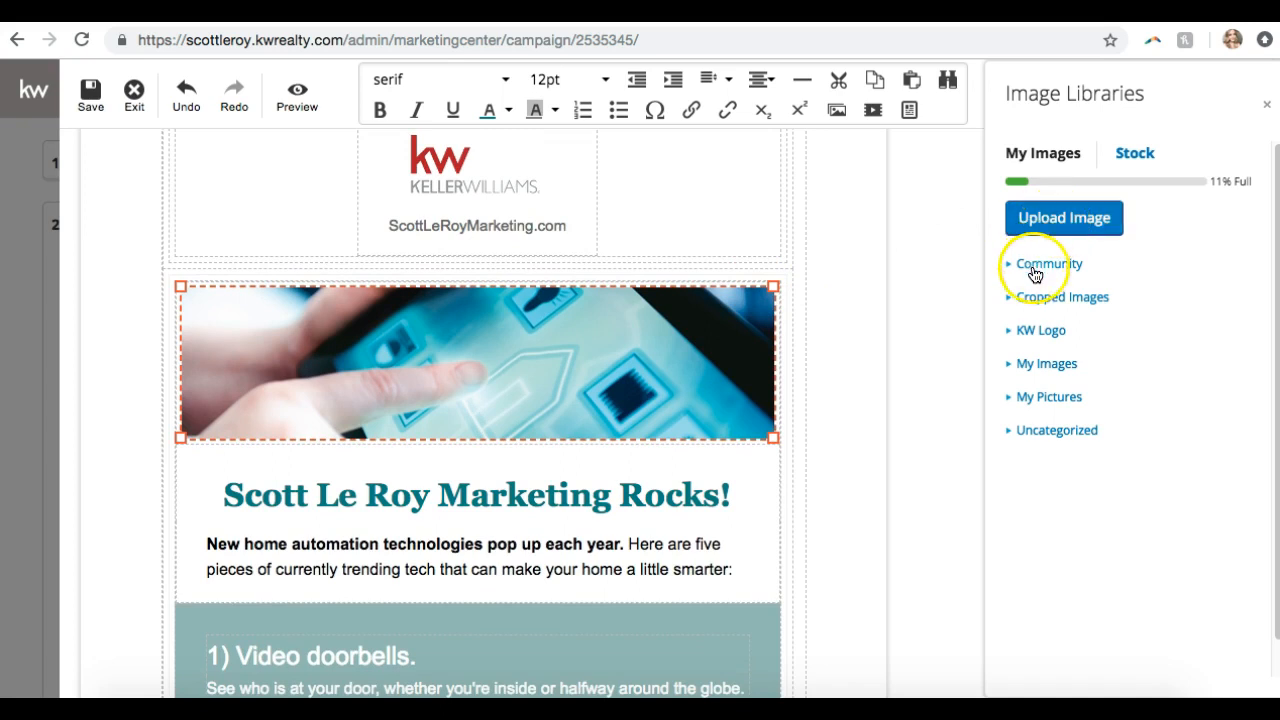
left_click(1011, 366)
scroll(1011, 366, "down", 5)
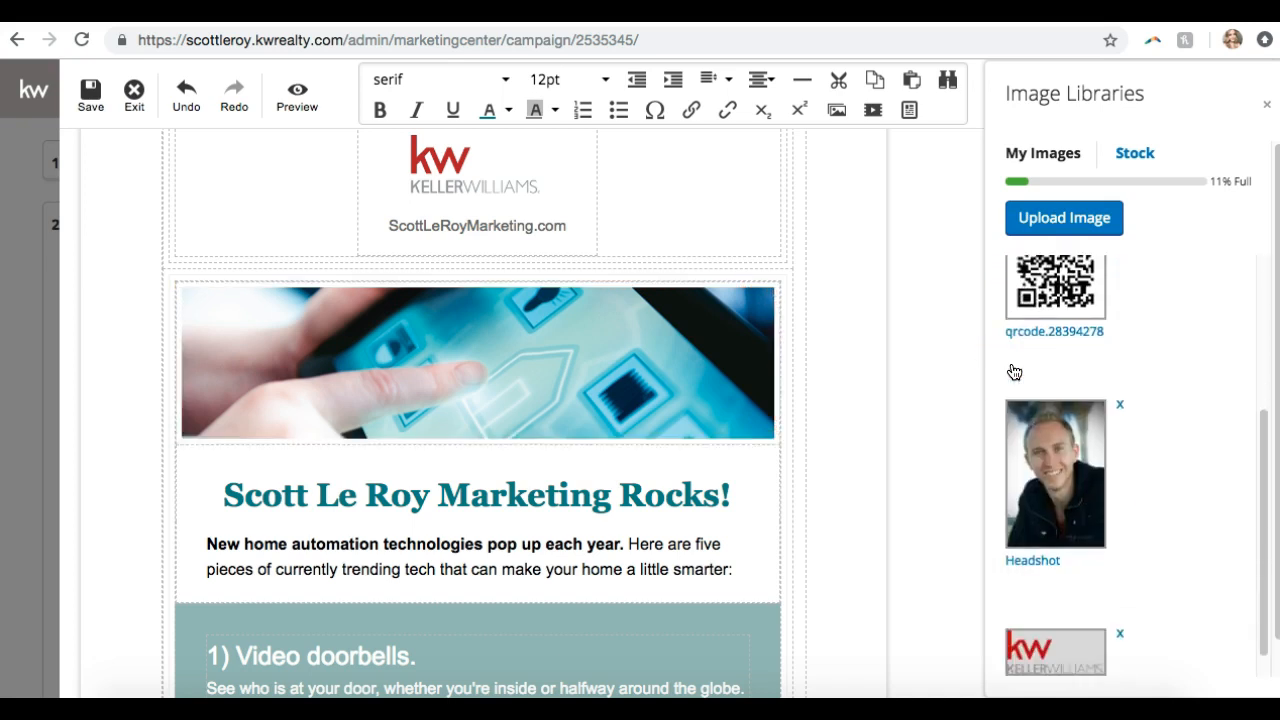
scroll(1011, 362, "down", 1)
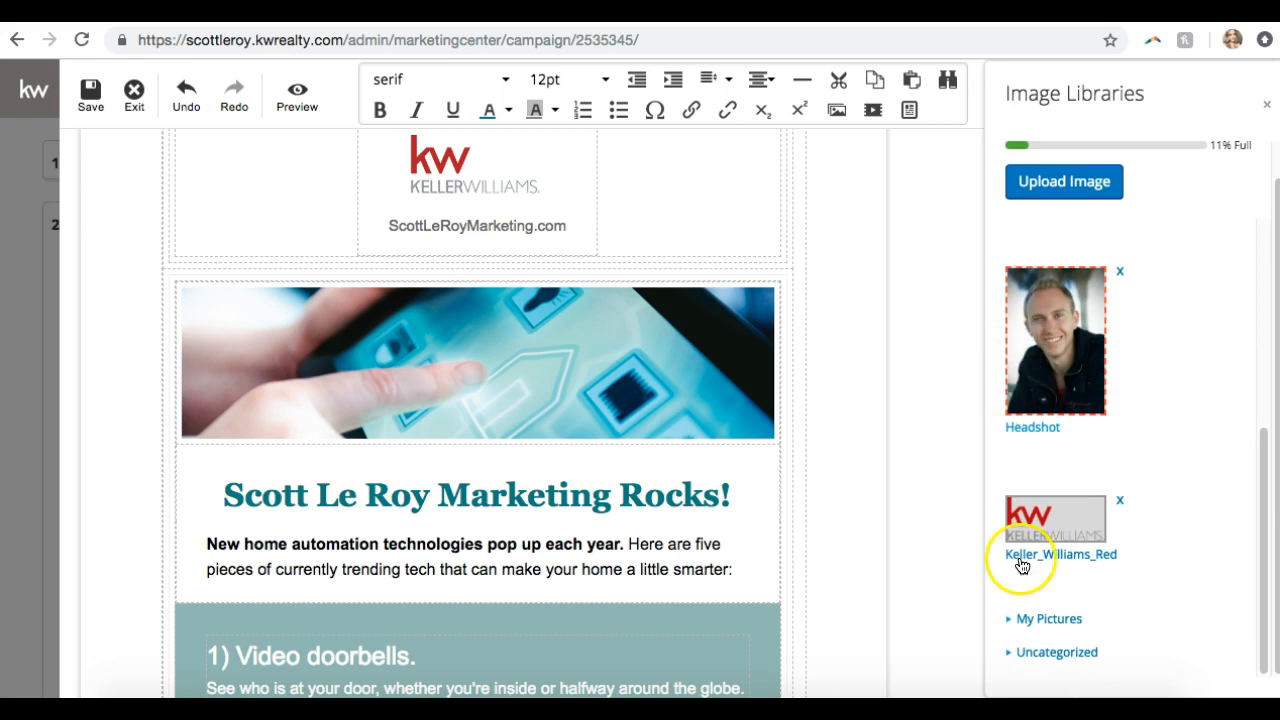
left_click(1026, 653)
scroll(1100, 410, "down", 15)
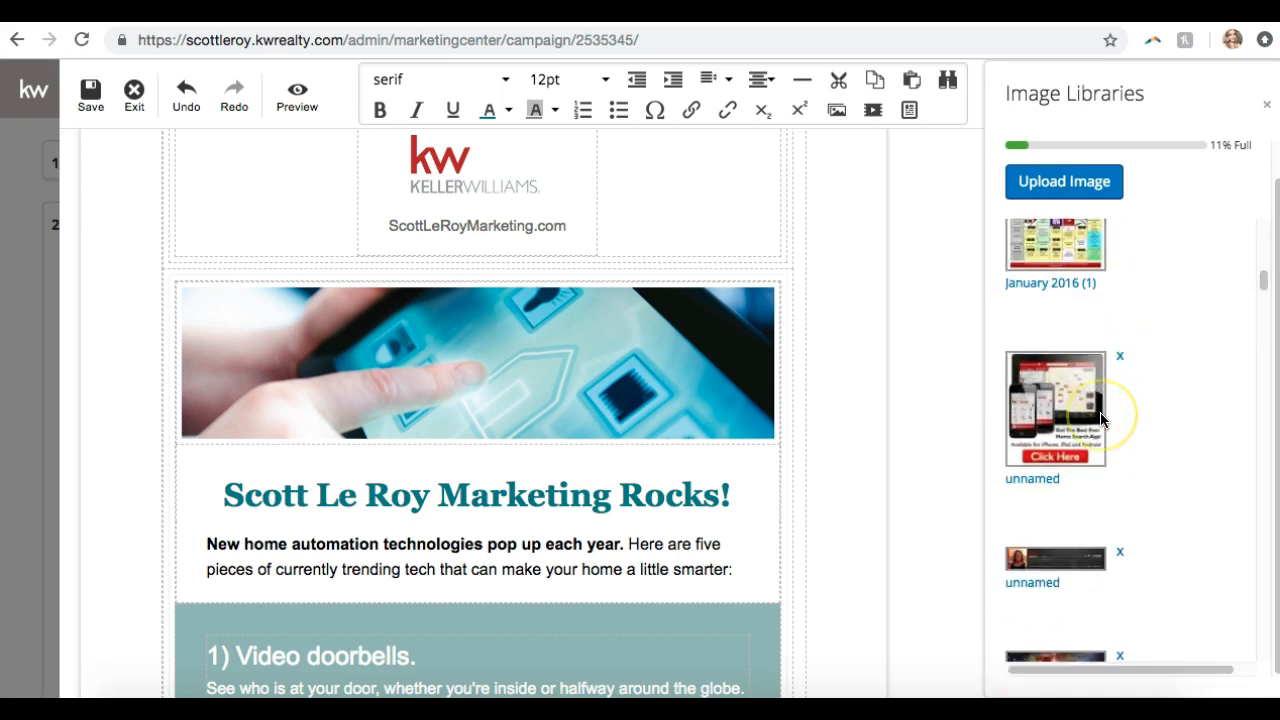
scroll(1101, 420, "up", 15)
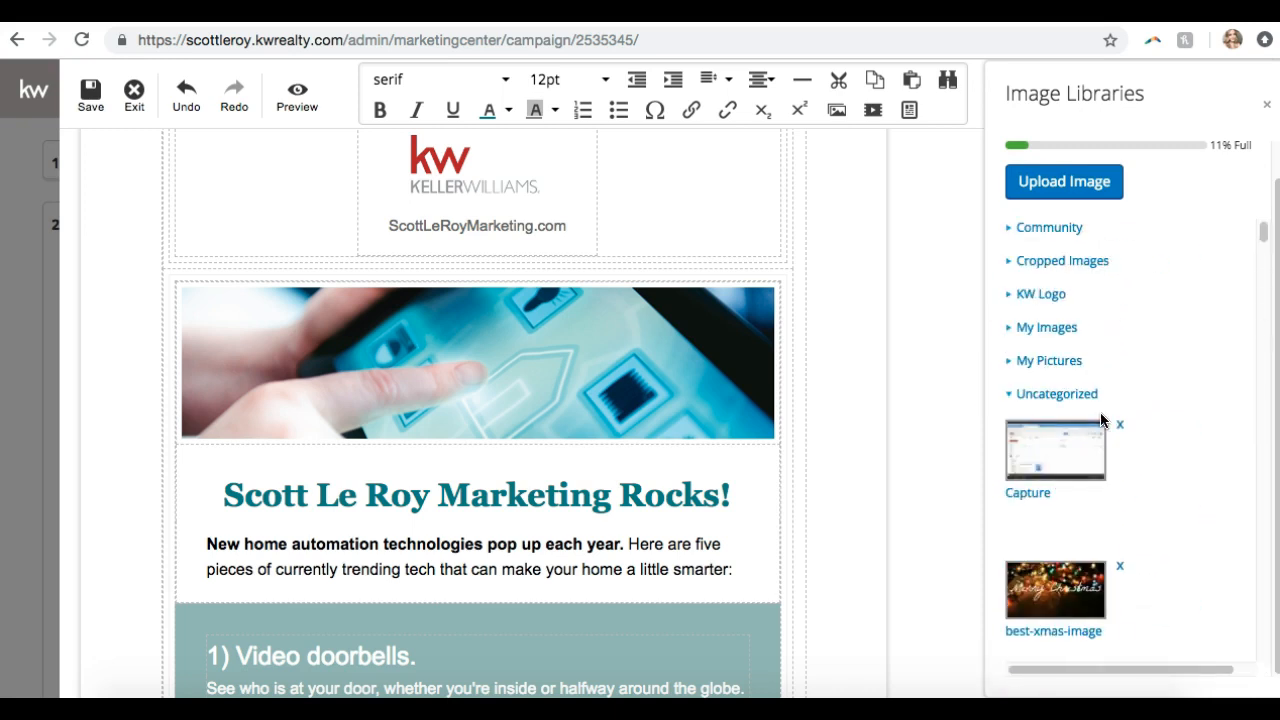
scroll(1101, 420, "up", 1)
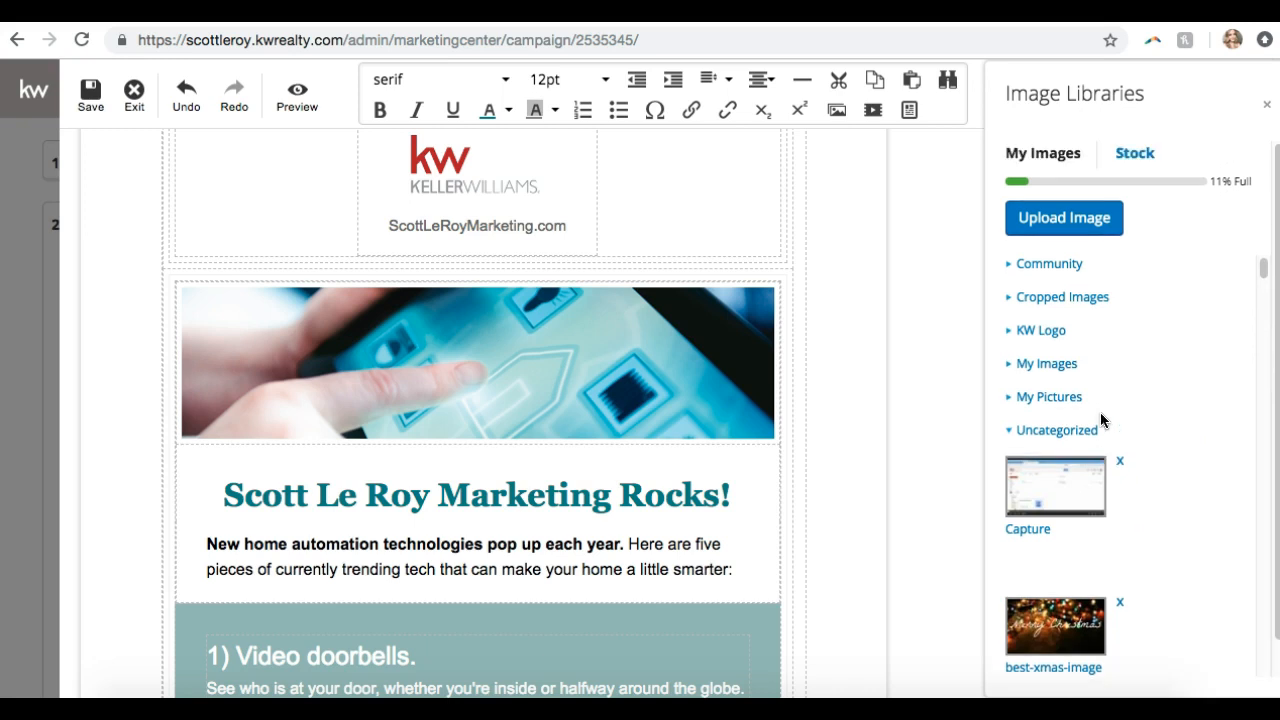
Replace the banner with the Giraffe picture from the stock Animals category
left_click(1135, 158)
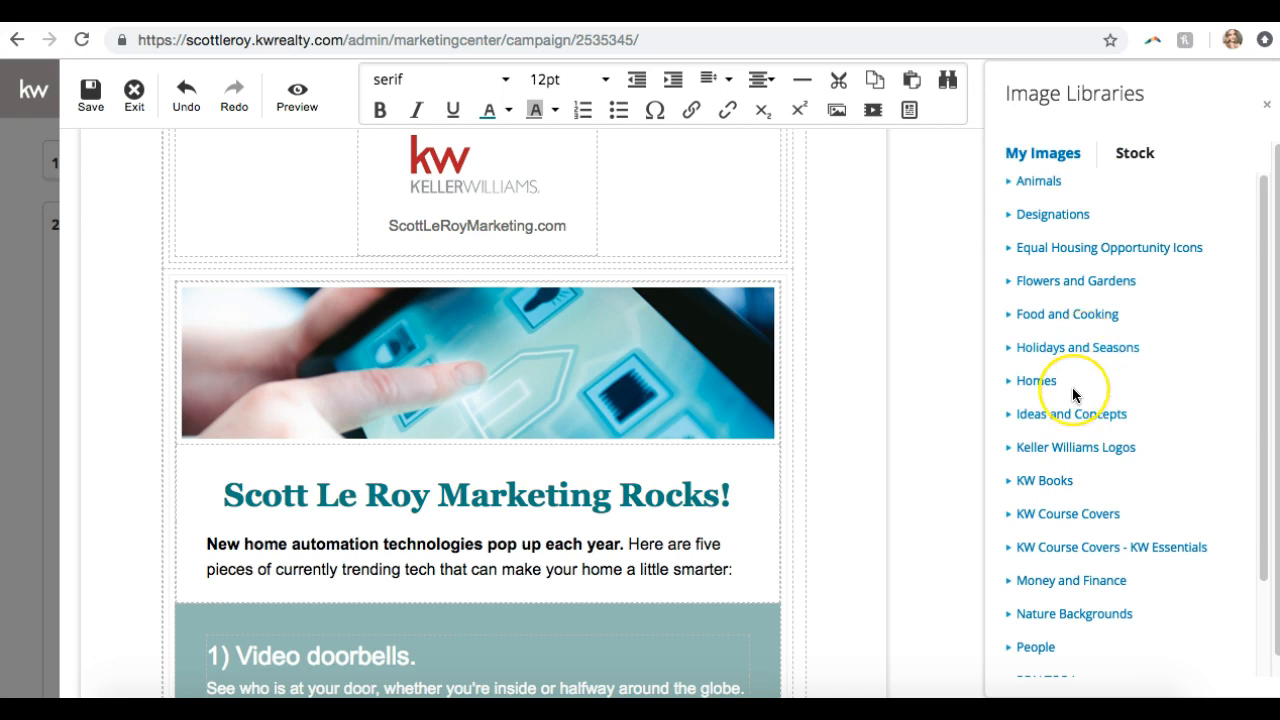
scroll(1073, 395, "down", 3)
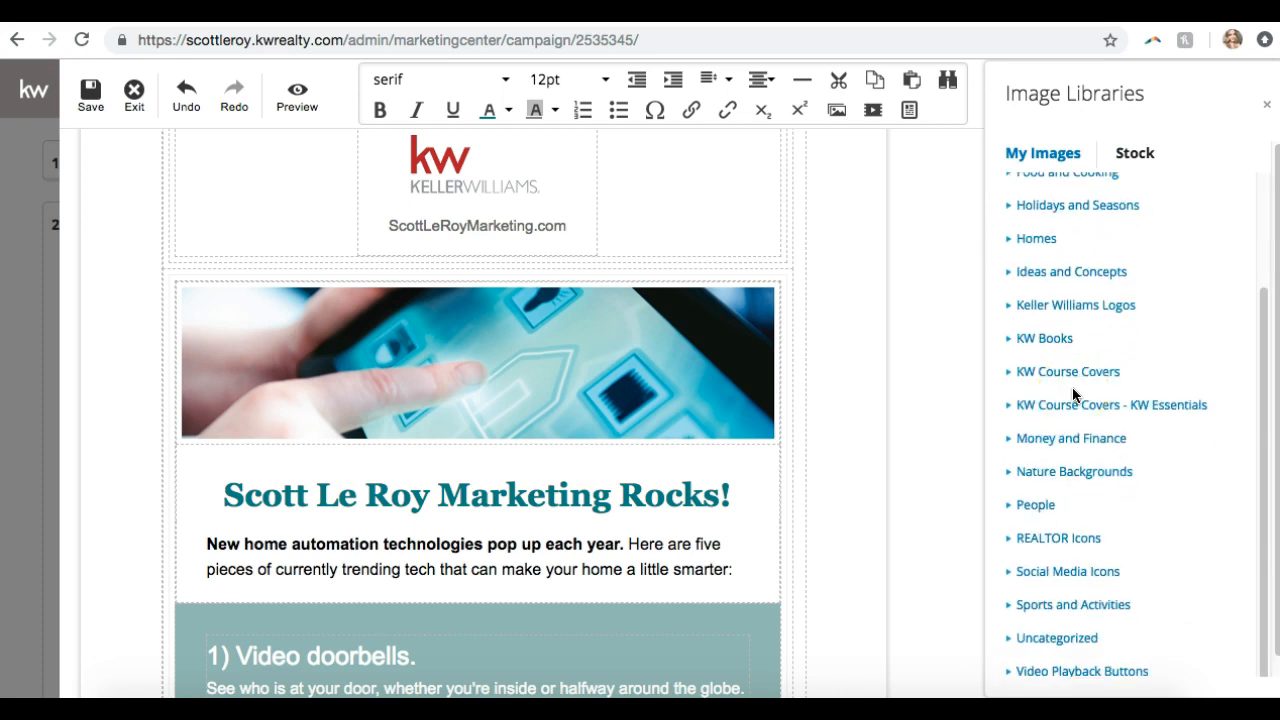
scroll(1073, 395, "up", 3)
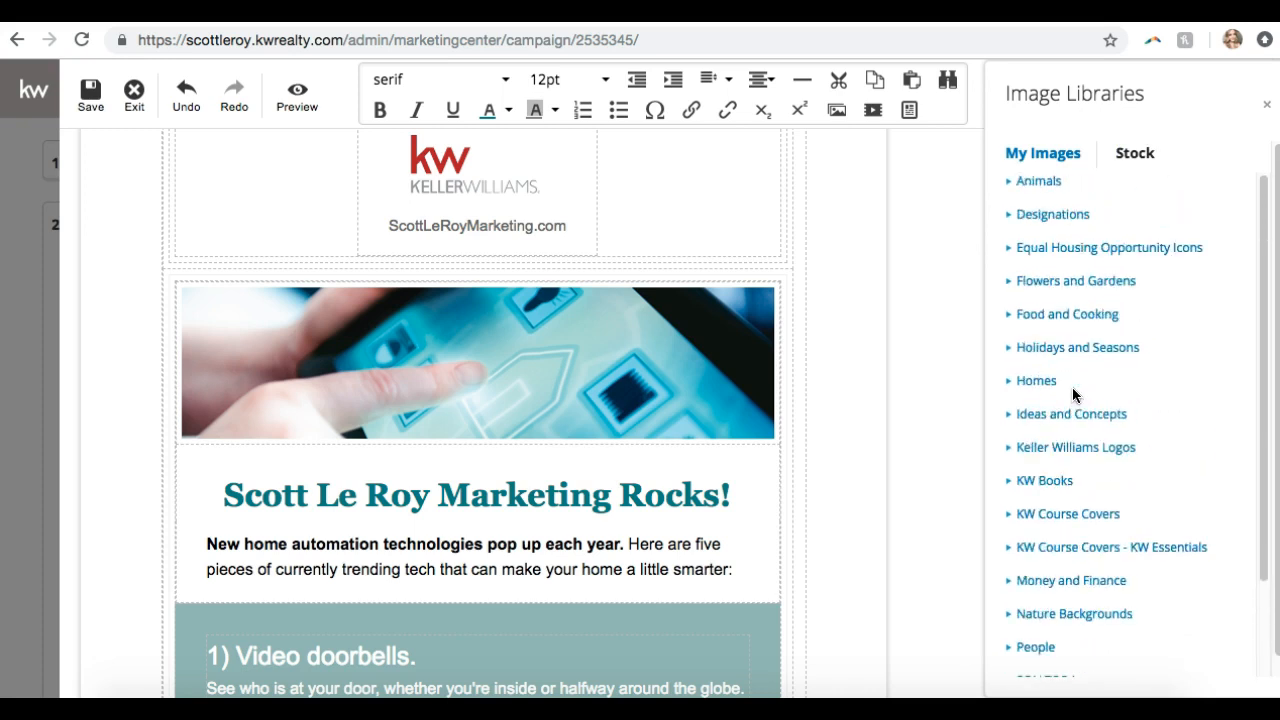
left_click(1040, 382)
left_click(1042, 383)
left_click(1054, 358)
scroll(1024, 434, "down", 10)
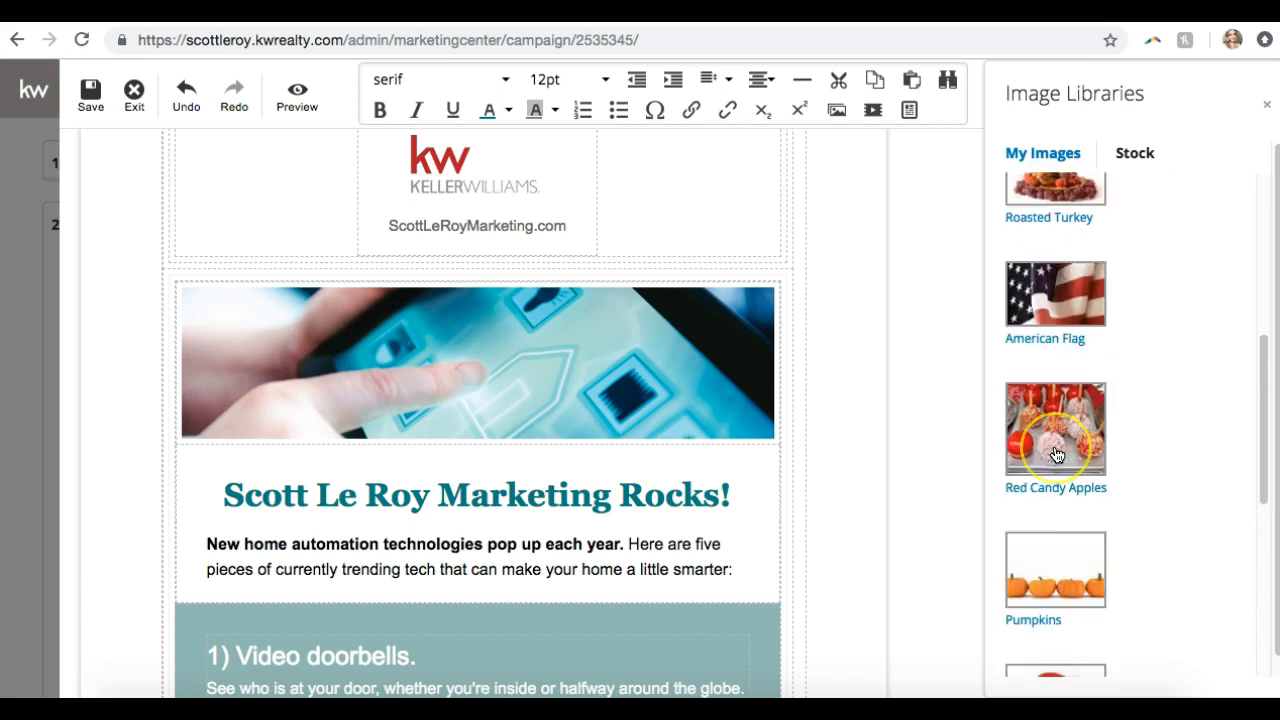
scroll(1056, 453, "up", 6)
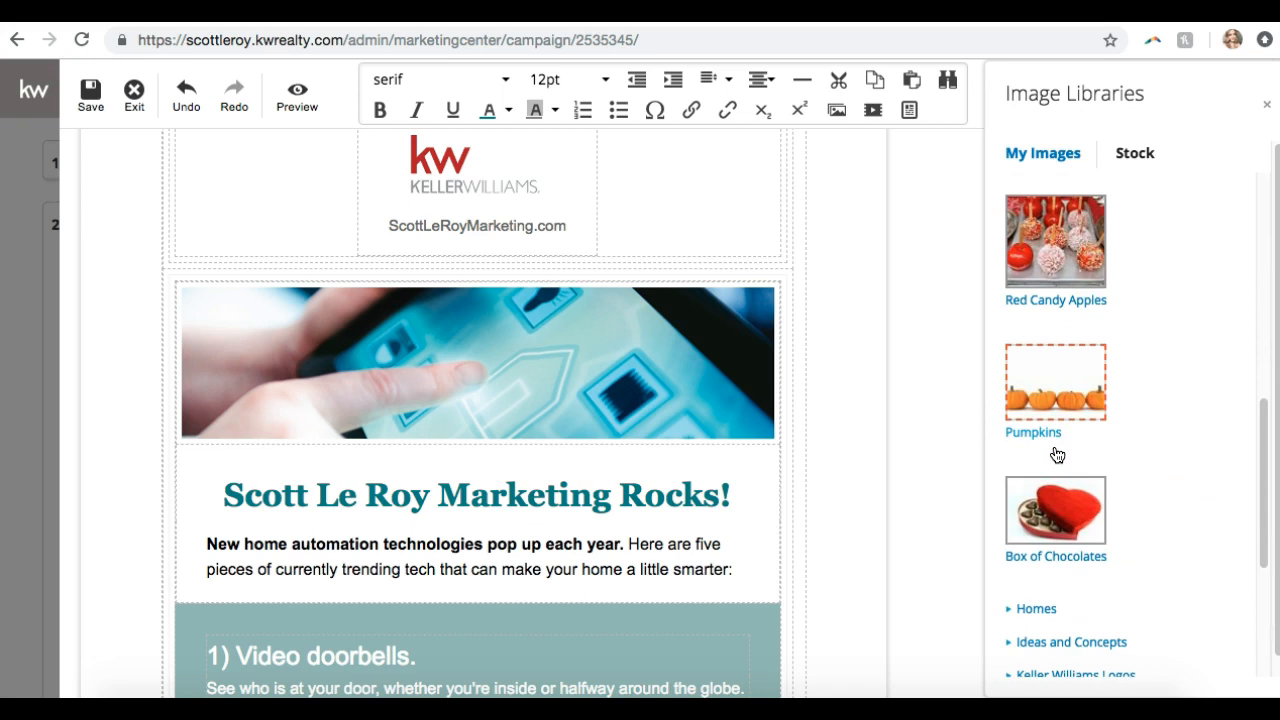
scroll(1056, 453, "up", 4)
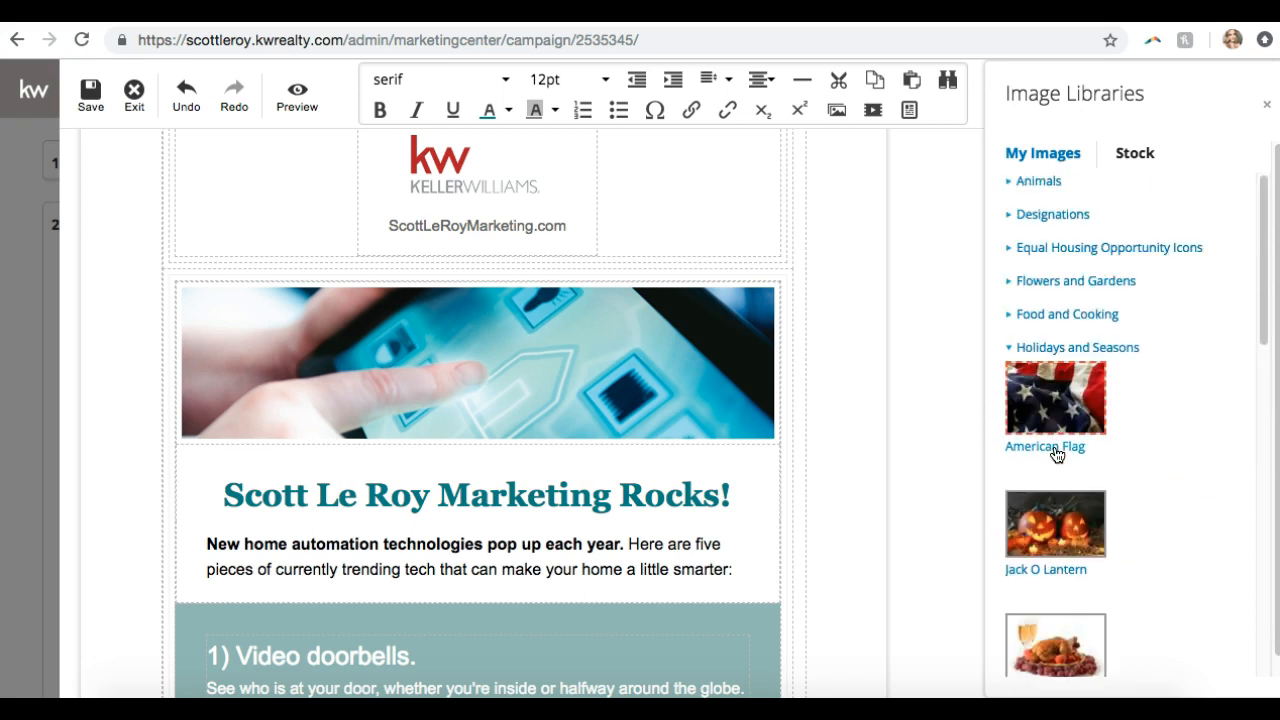
left_click(1040, 180)
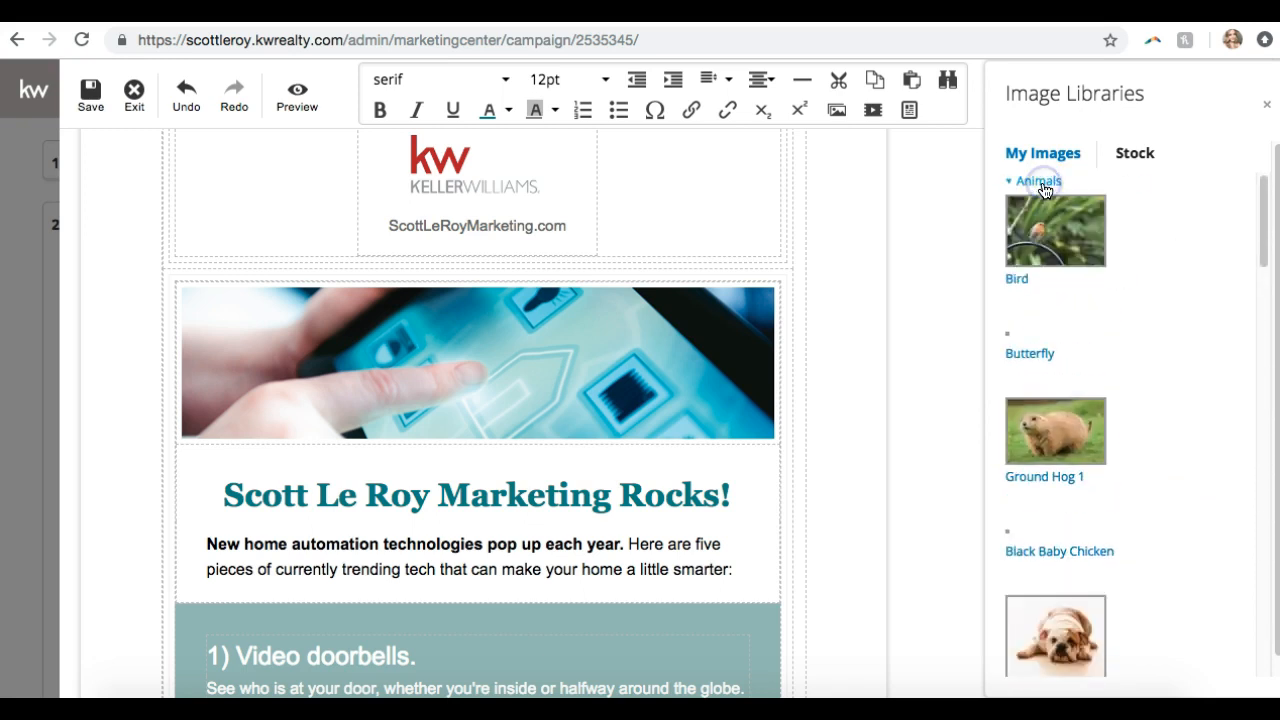
scroll(1083, 427, "down", 10)
scroll(1083, 427, "up", 5)
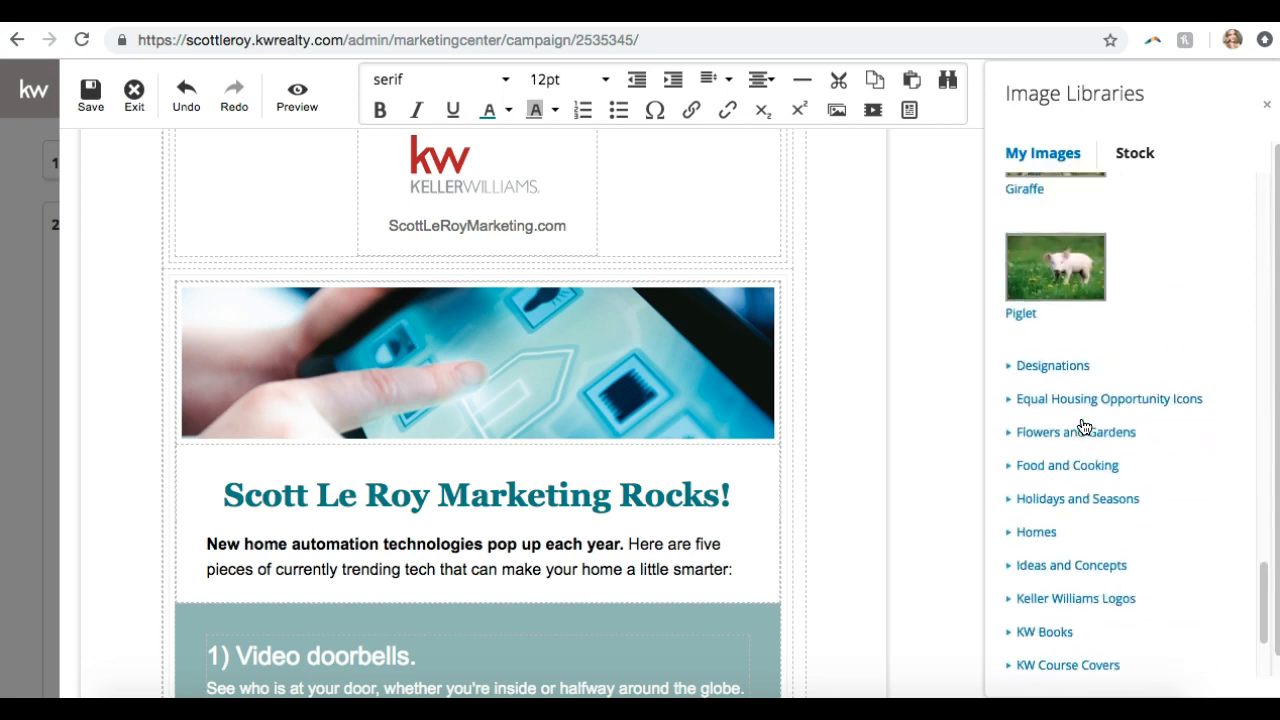
left_click(1066, 565)
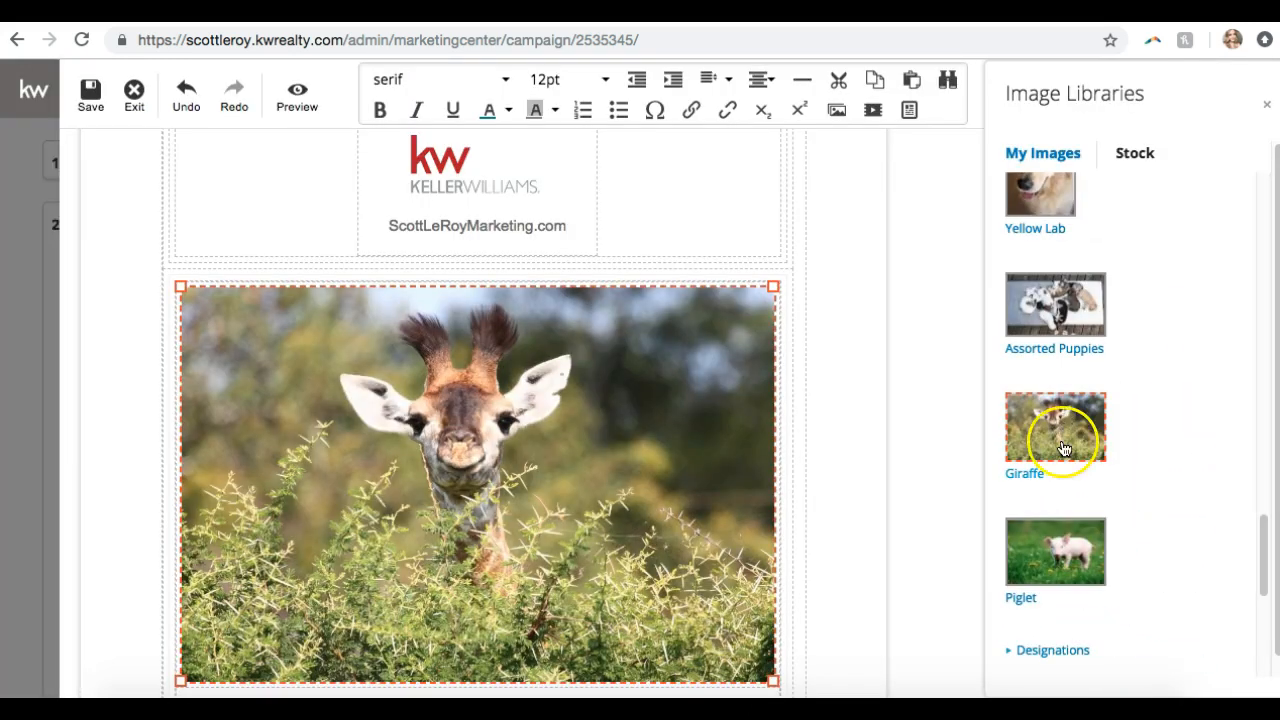
Shrink the giraffe image slightly and center it above the headline
left_click(768, 289)
left_click_drag(768, 289, 725, 349)
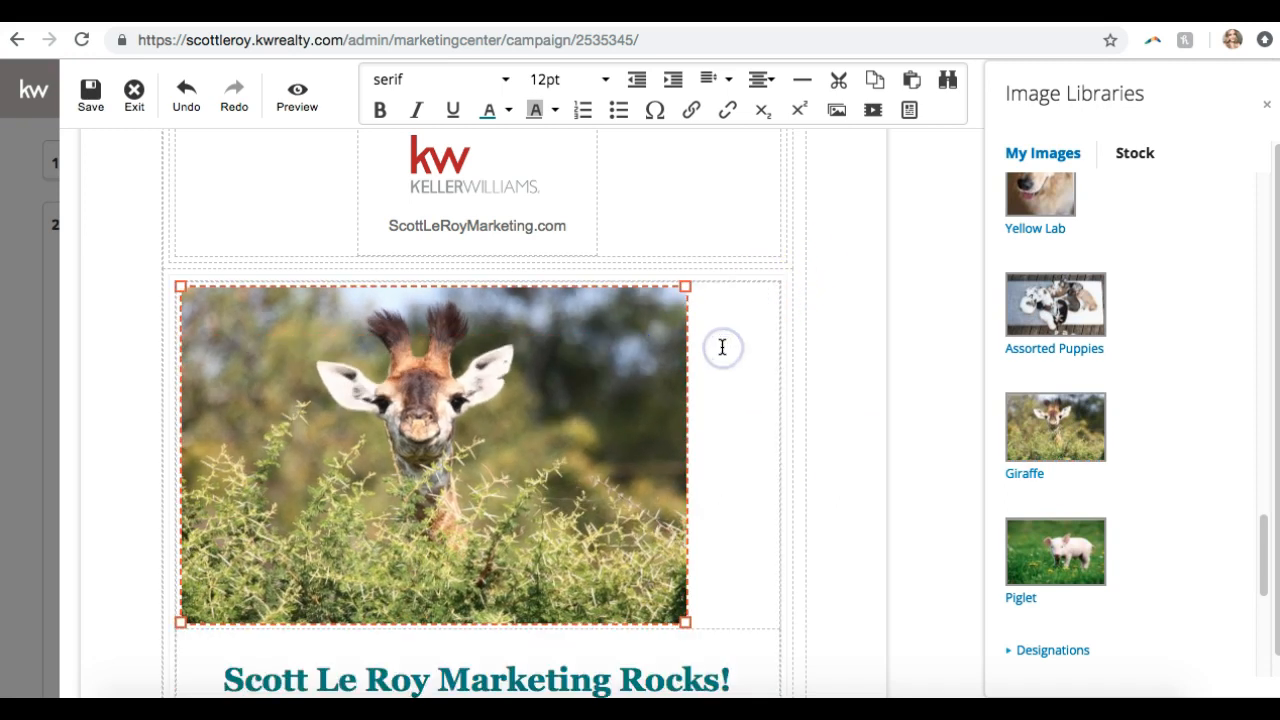
left_click(760, 79)
left_click(762, 150)
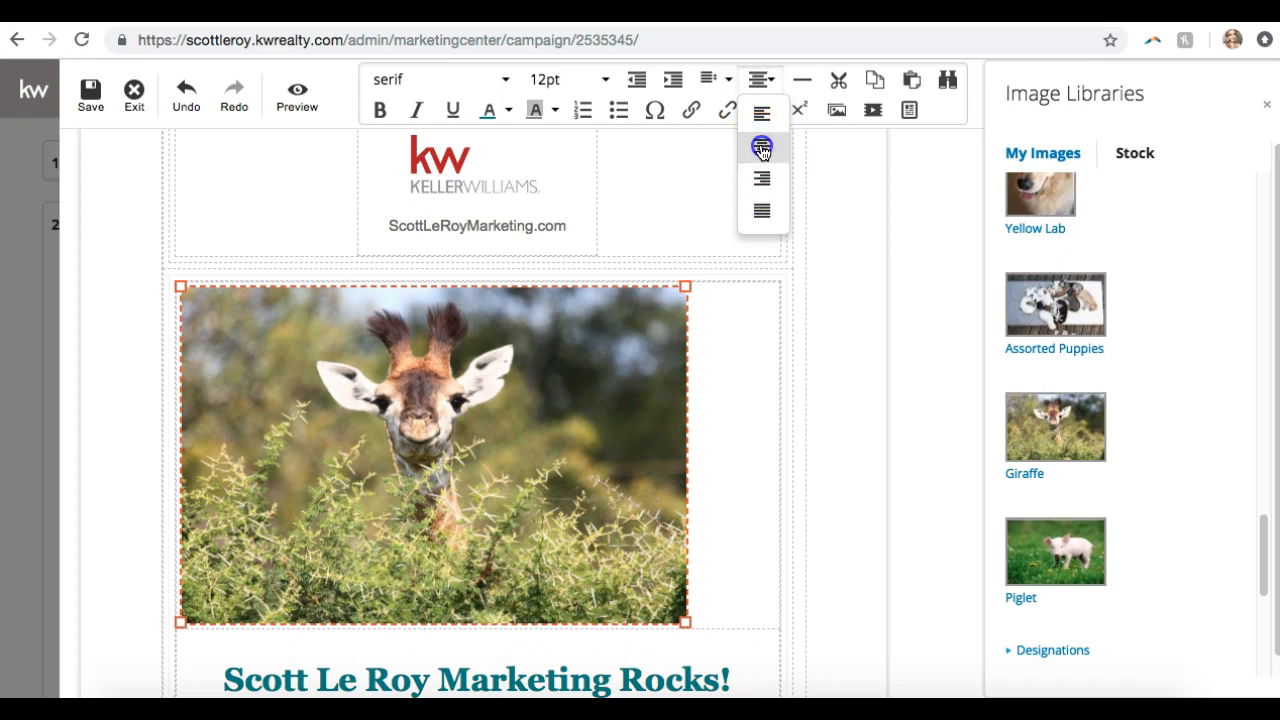
left_click(780, 372)
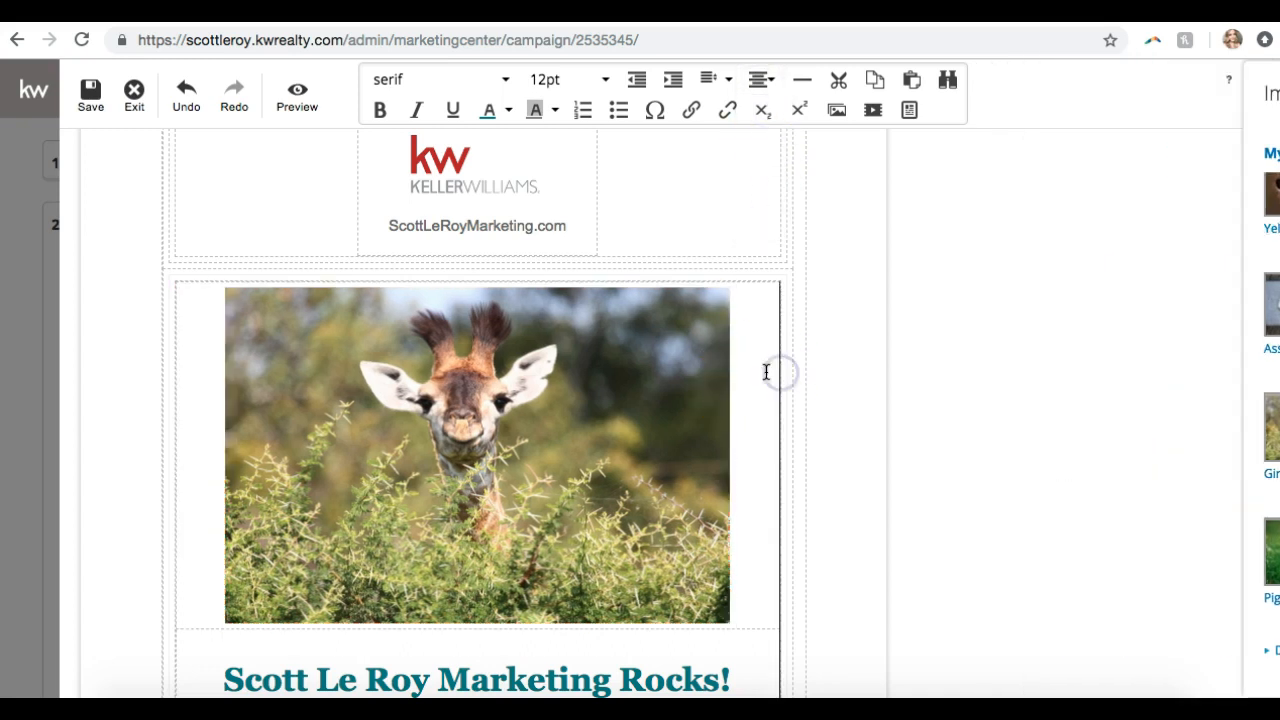
scroll(766, 371, "down", 4)
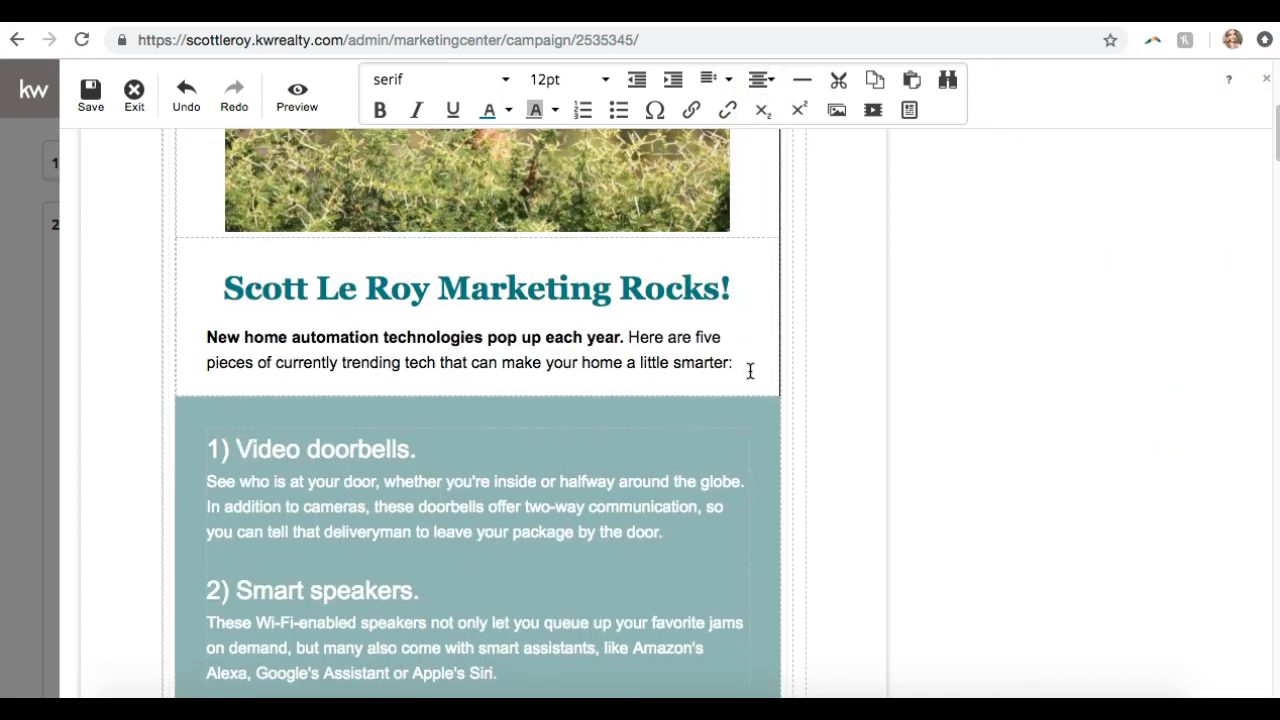
Add a new line after 'smarter:' and insert a video placeholder awaiting a YouTube or Vimeo URL
scroll(750, 371, "down", 9)
scroll(750, 371, "up", 9)
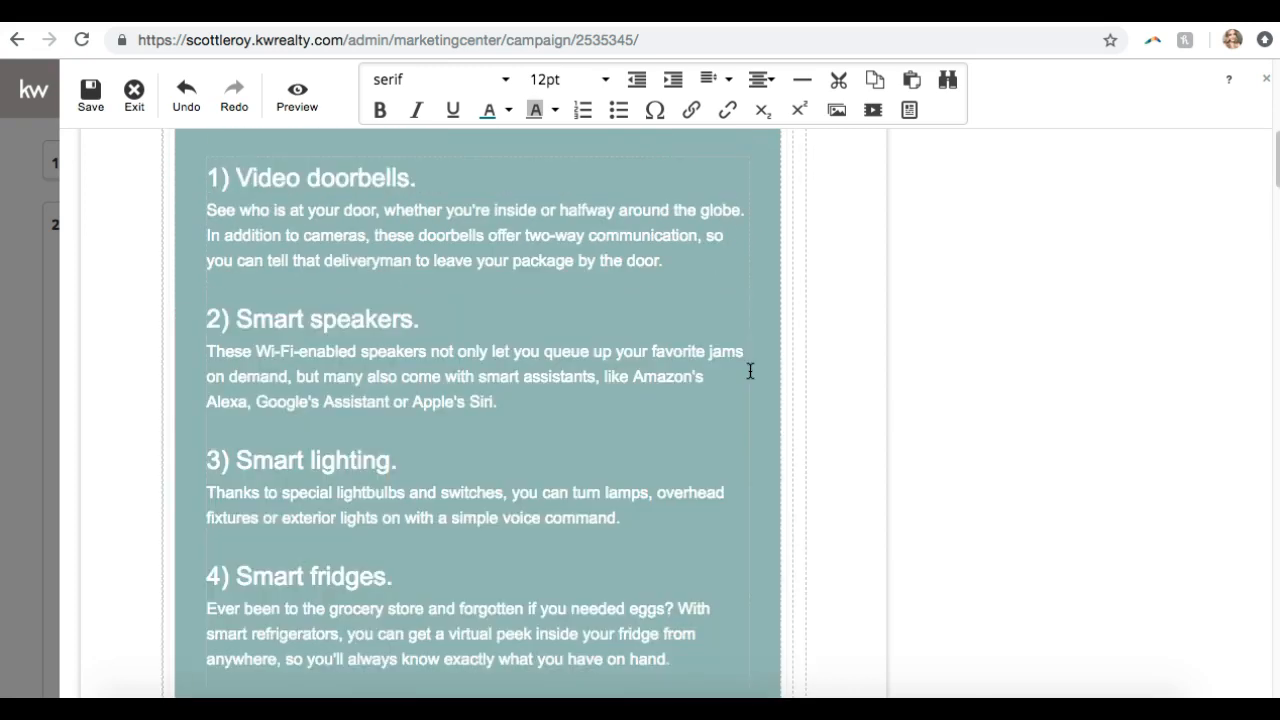
left_click(704, 481)
left_click(744, 472)
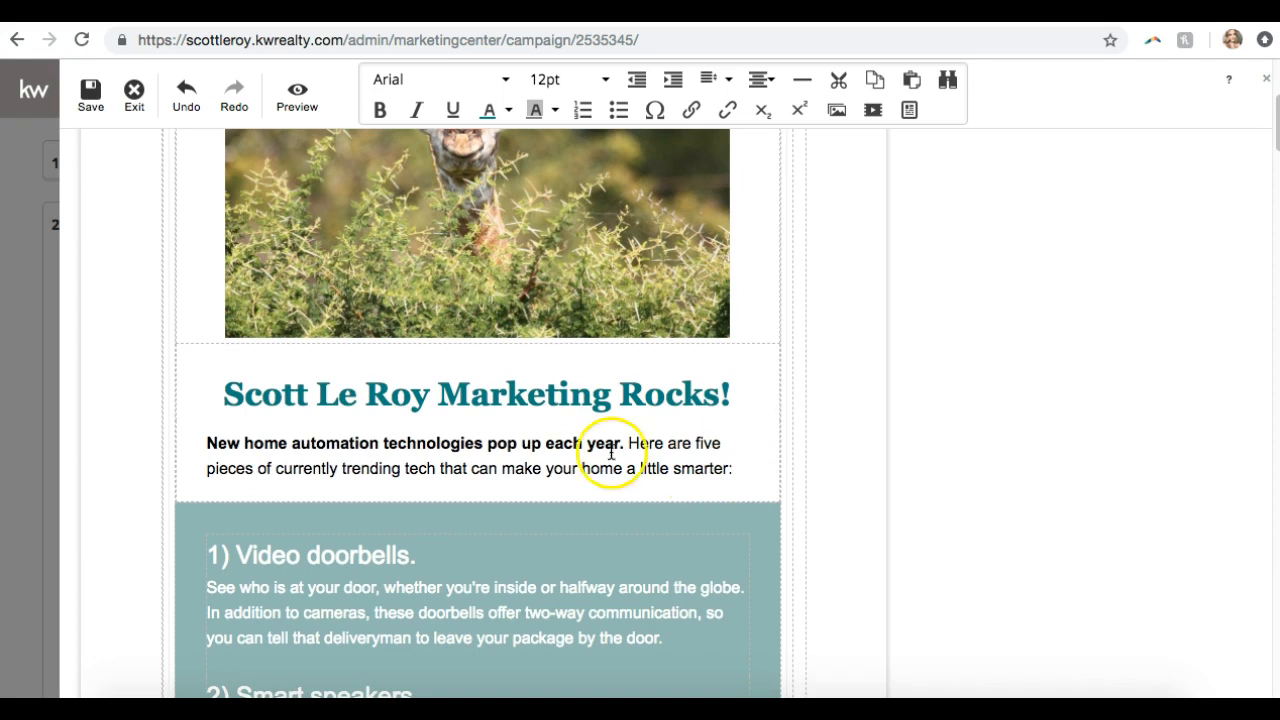
left_click(751, 468)
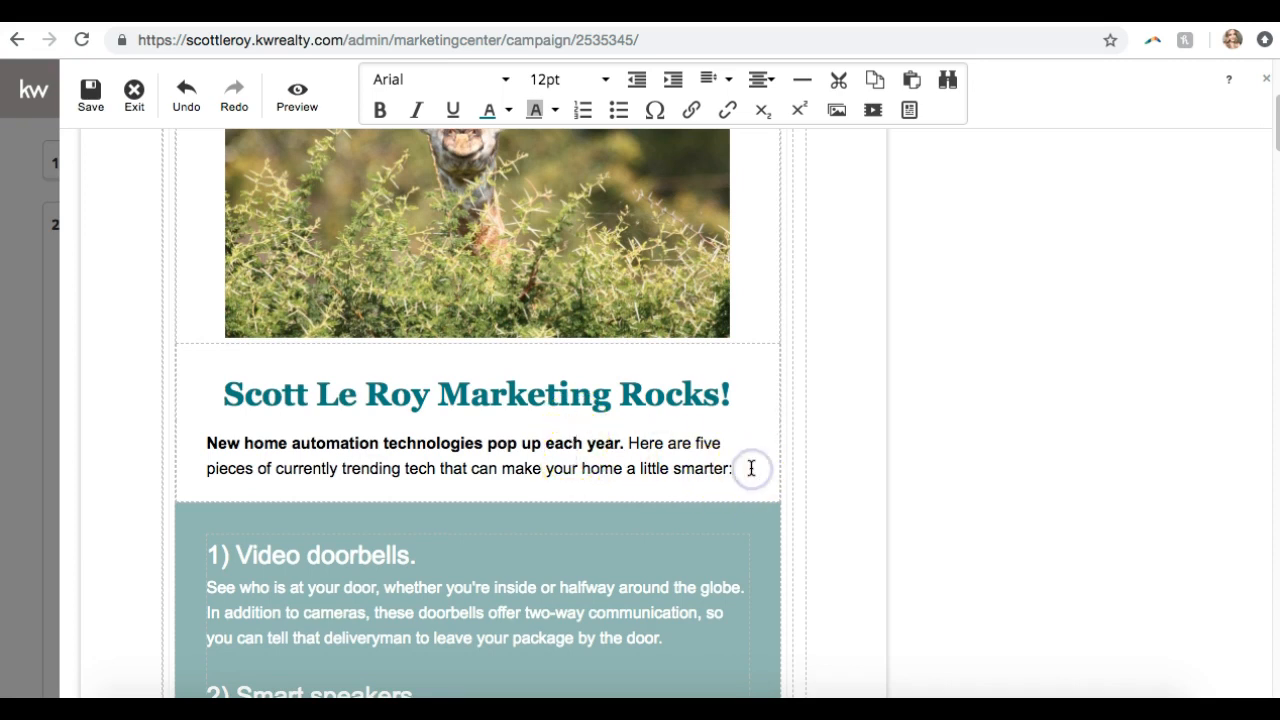
key("Return")
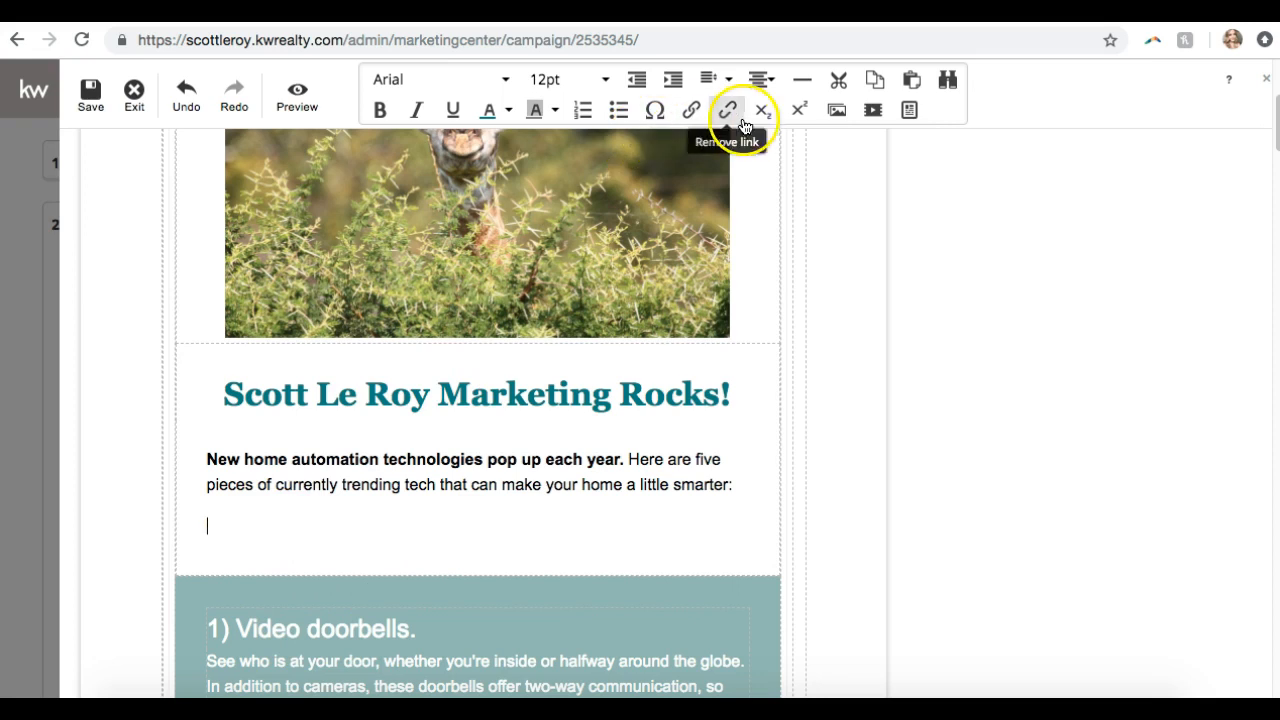
left_click(872, 110)
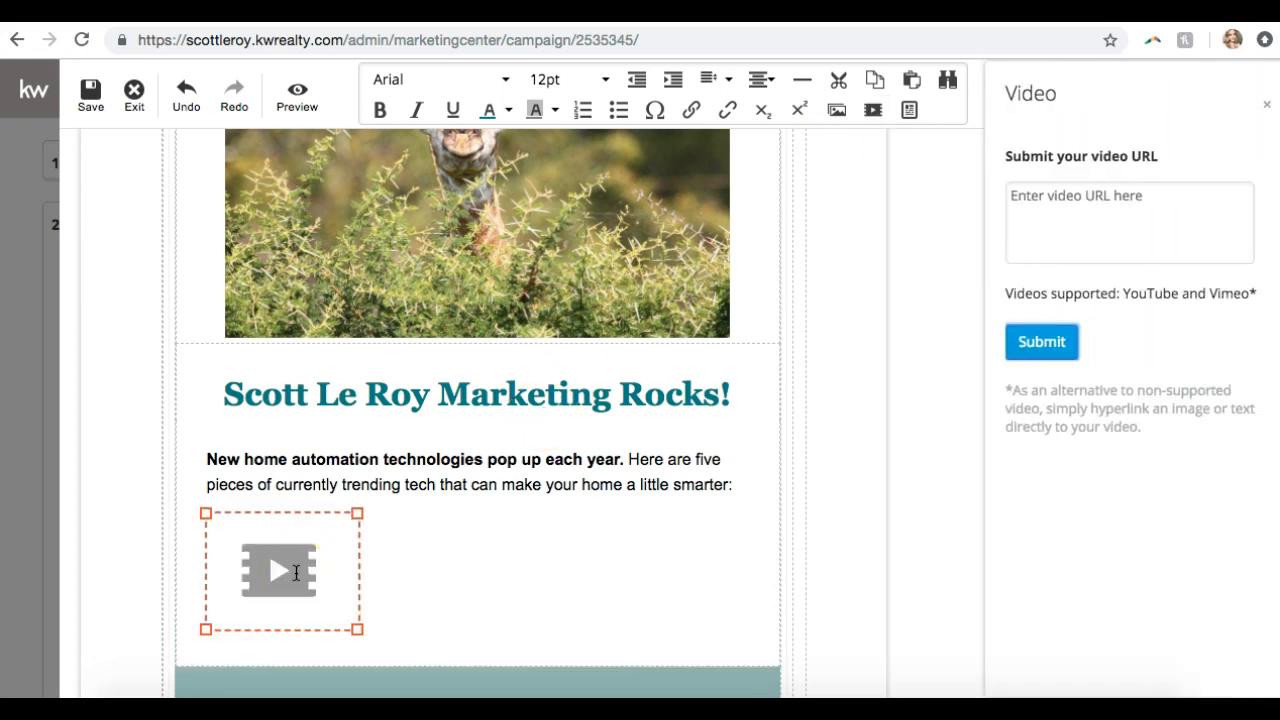
left_click(1043, 220)
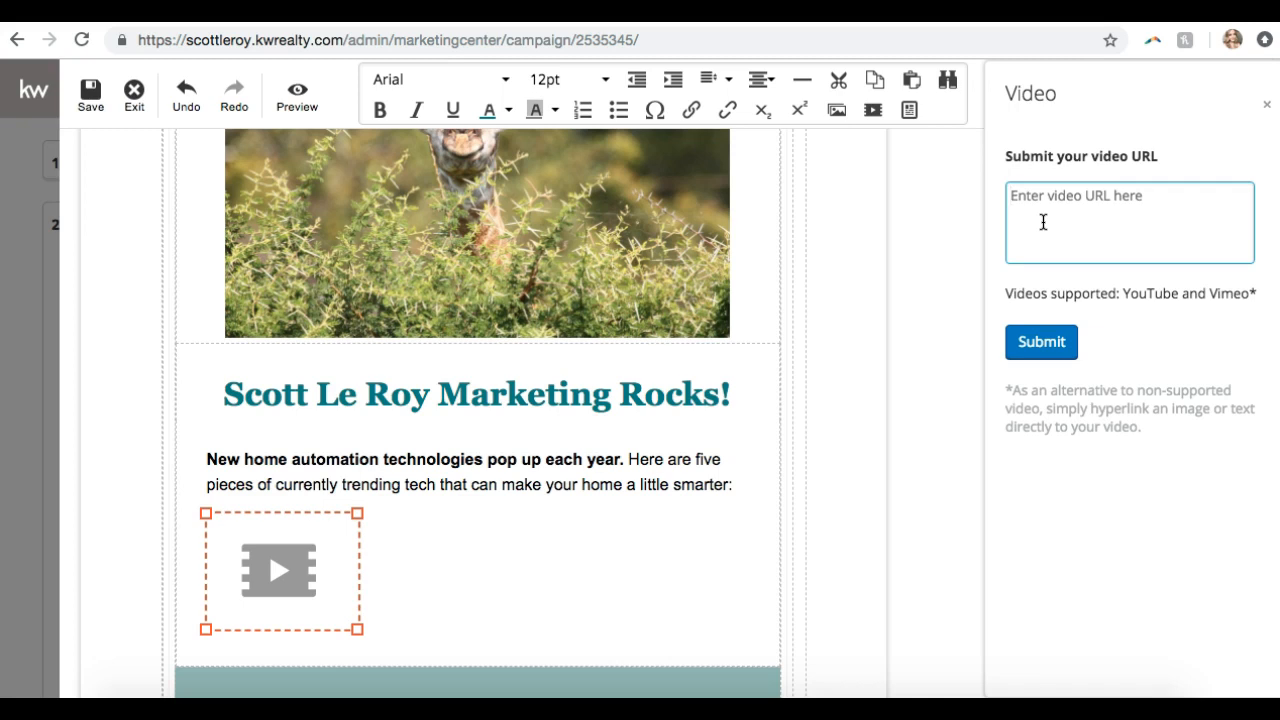
Load the YouTube marketing channel page in a new tab and pause its autoplaying video
key("ctrl+t")
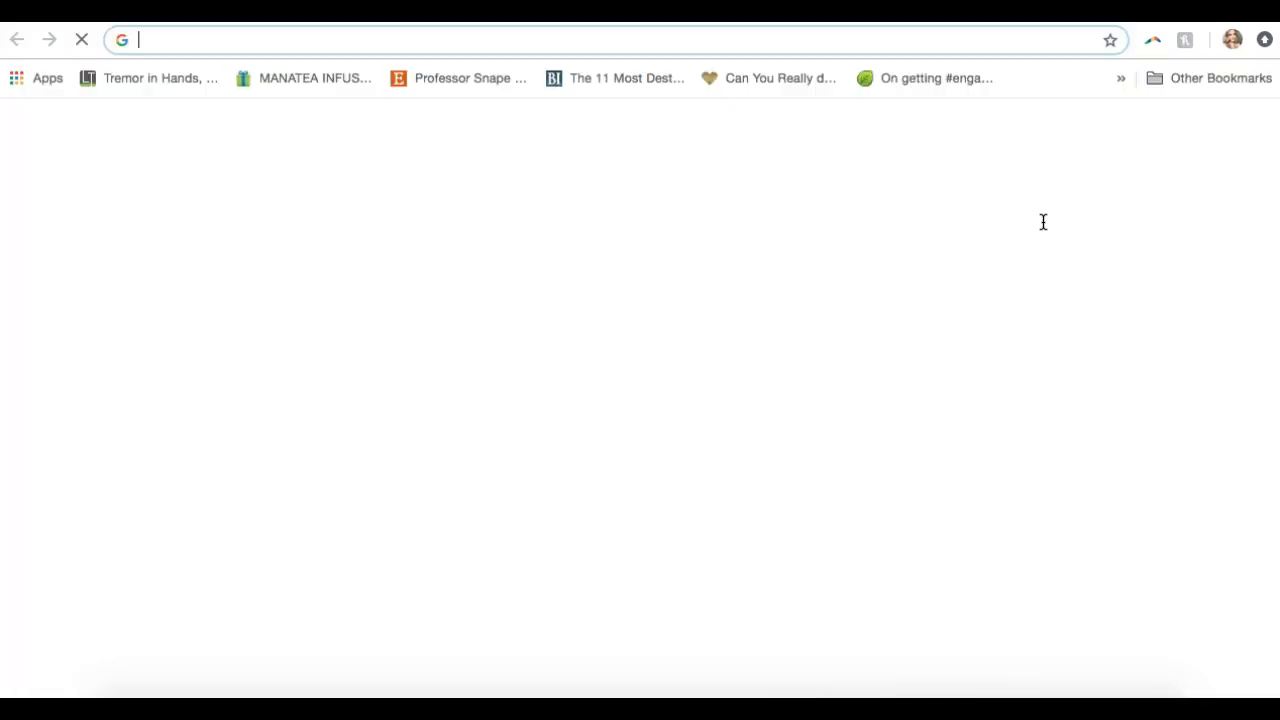
type("you")
key("Return")
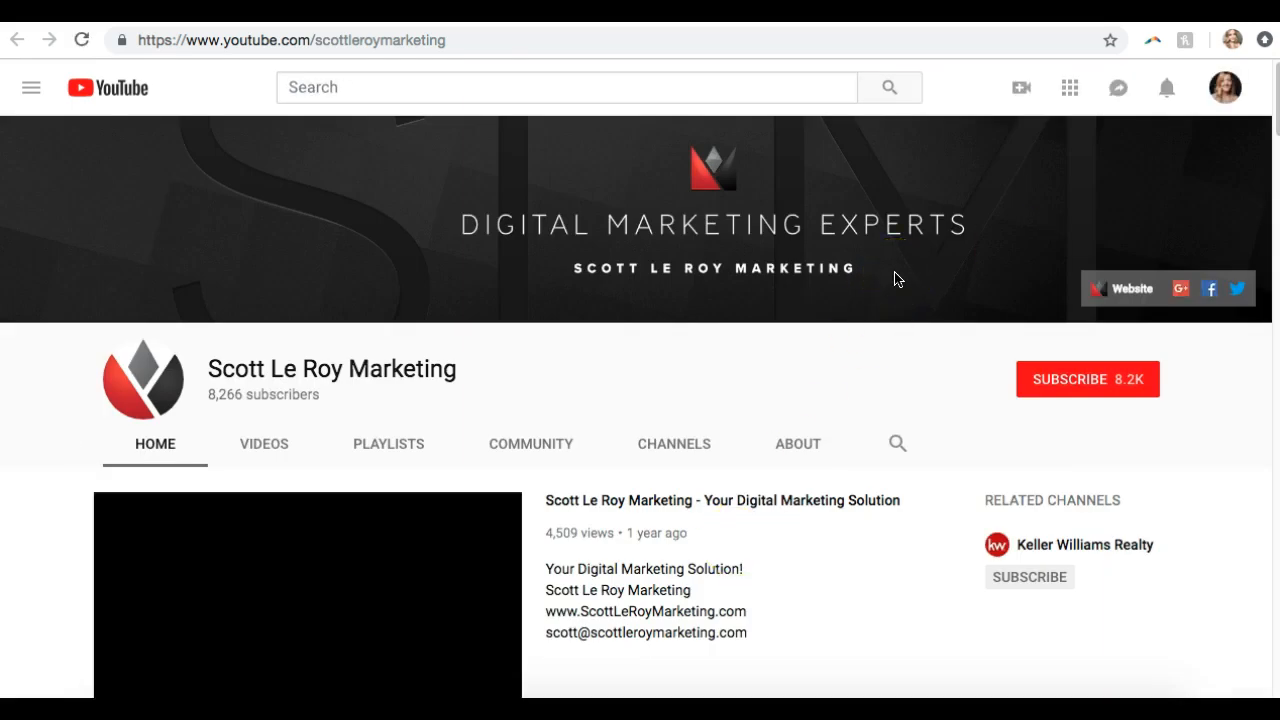
scroll(688, 437, "down", 1)
scroll(688, 437, "down", 1)
left_click(129, 510)
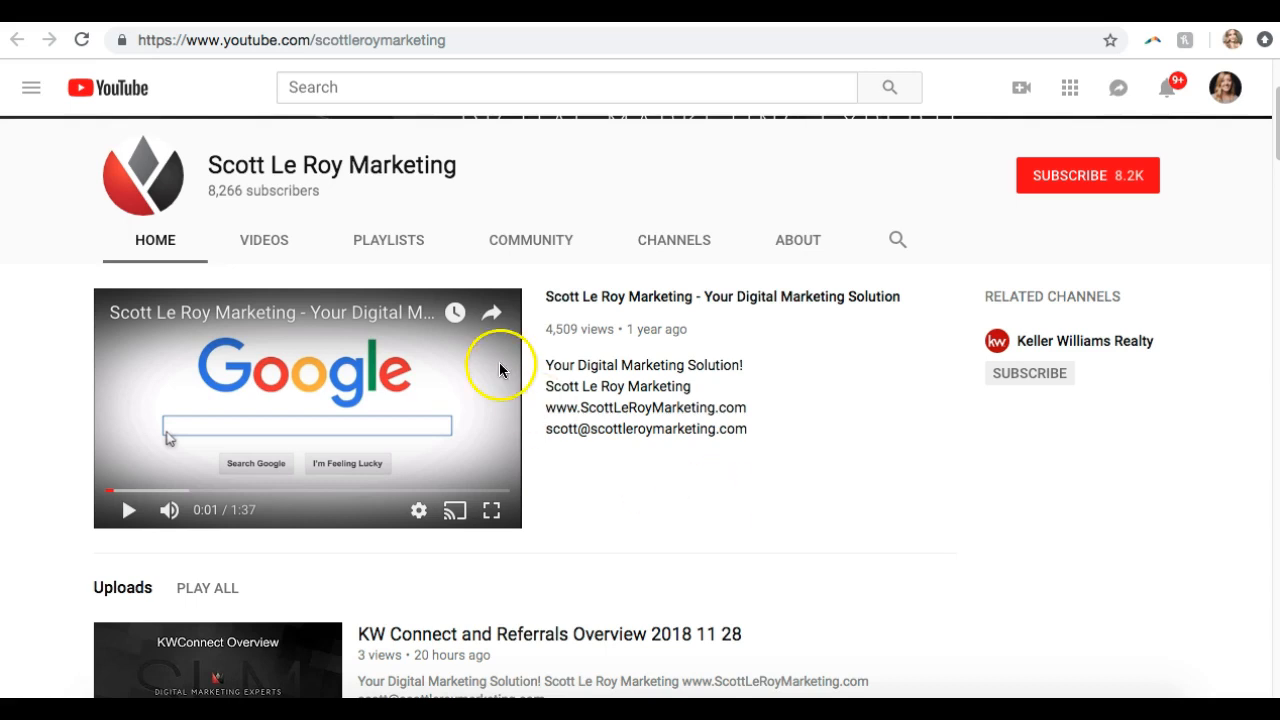
Open the featured marketing video, pause it at 0:03, and select its web address
left_click(633, 300)
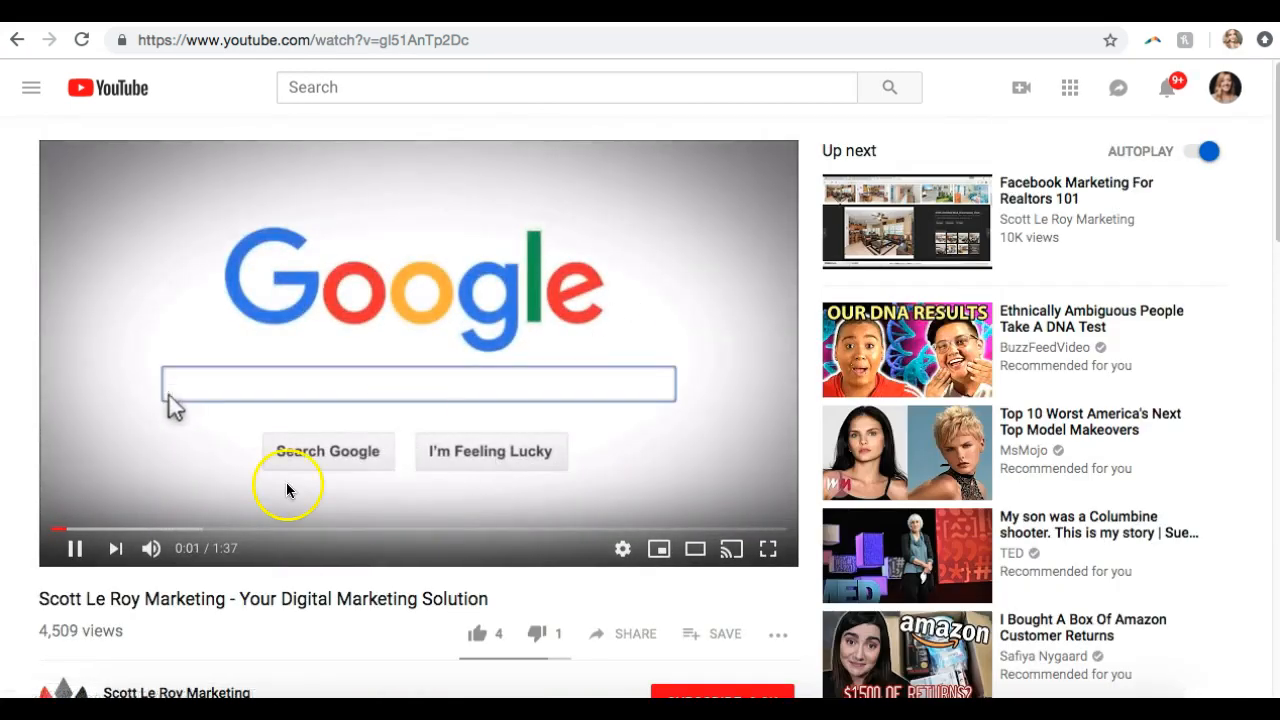
left_click(76, 556)
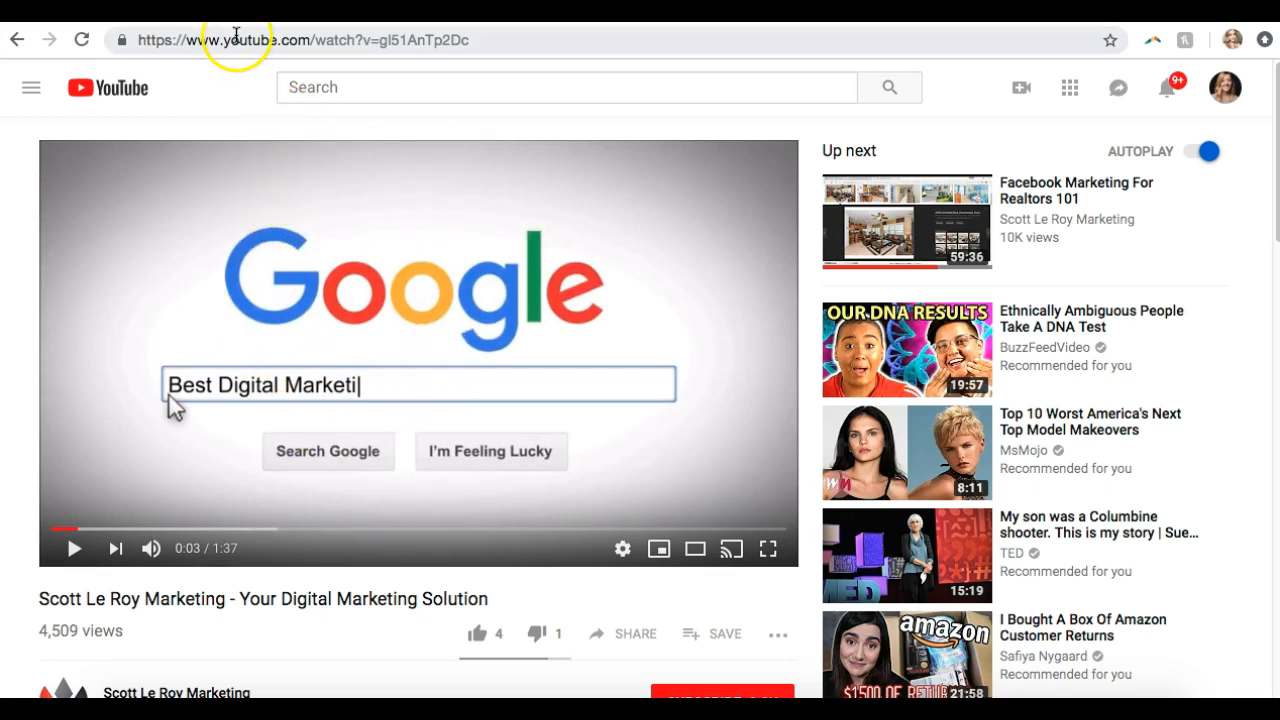
left_click(236, 36)
key("super+c")
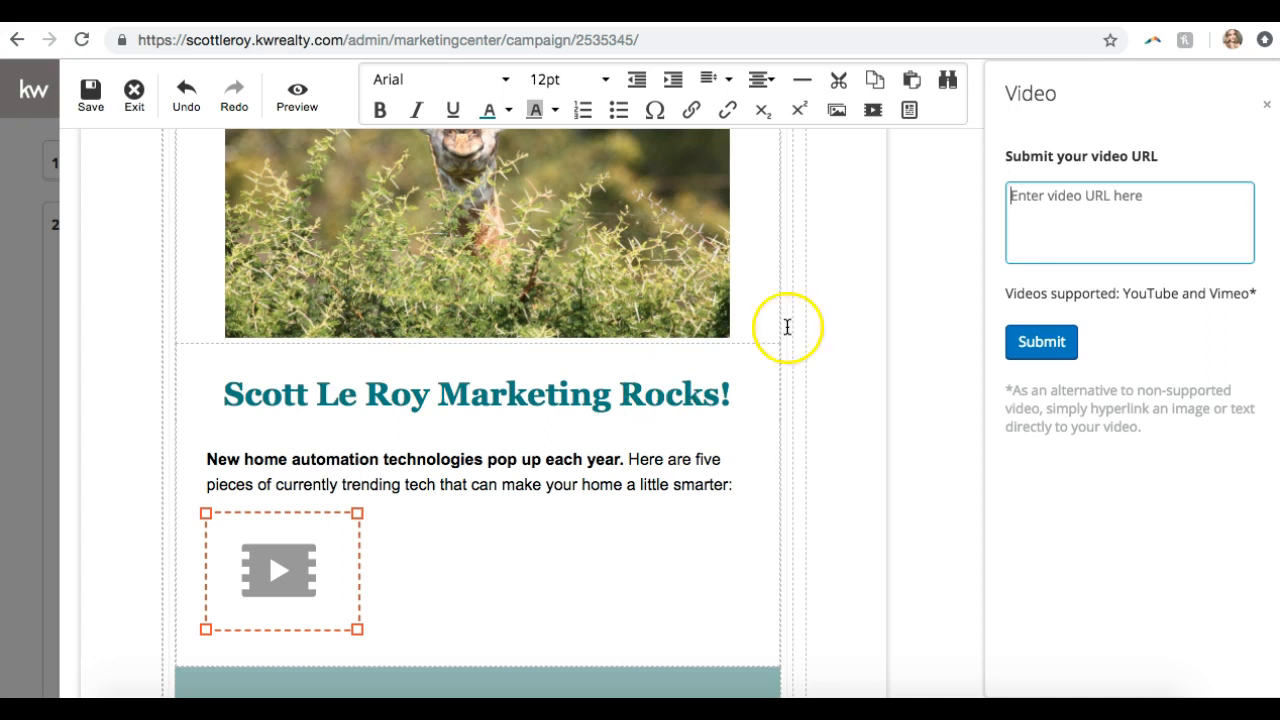
Embed the pasted YouTube link, enlarge the video to about 360 by 200, and center it
left_click(1098, 221)
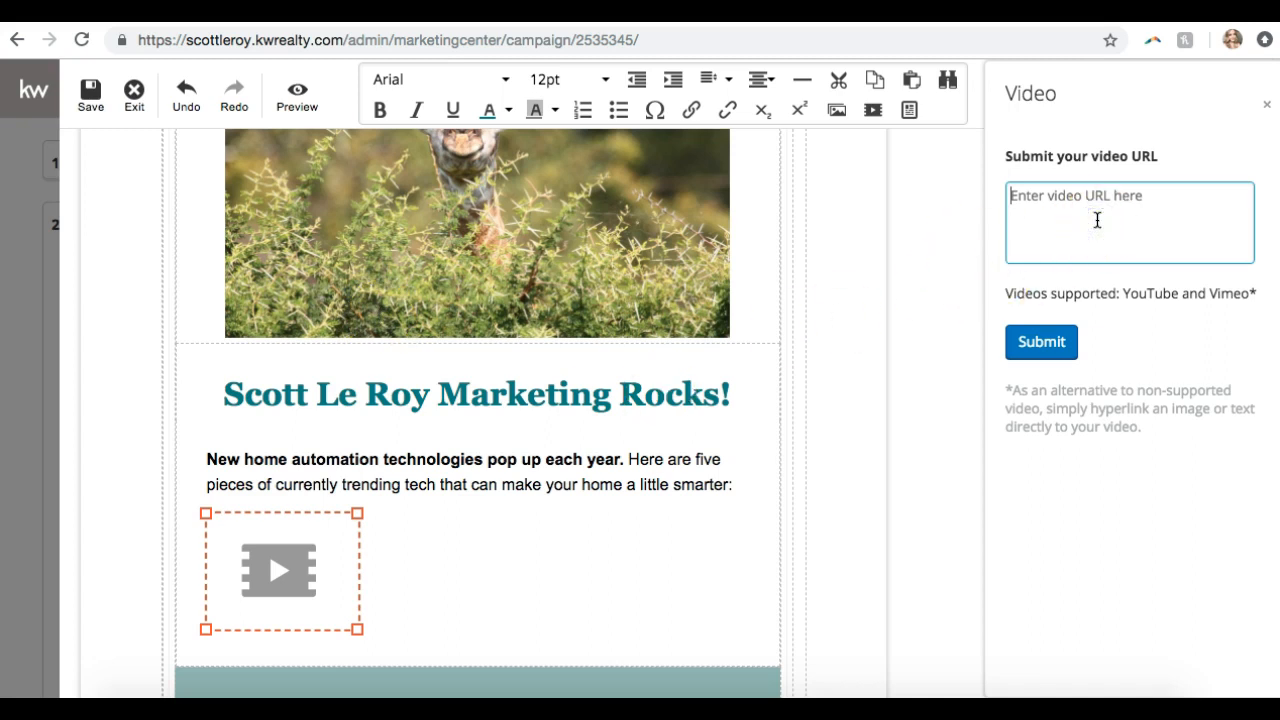
key("super+v")
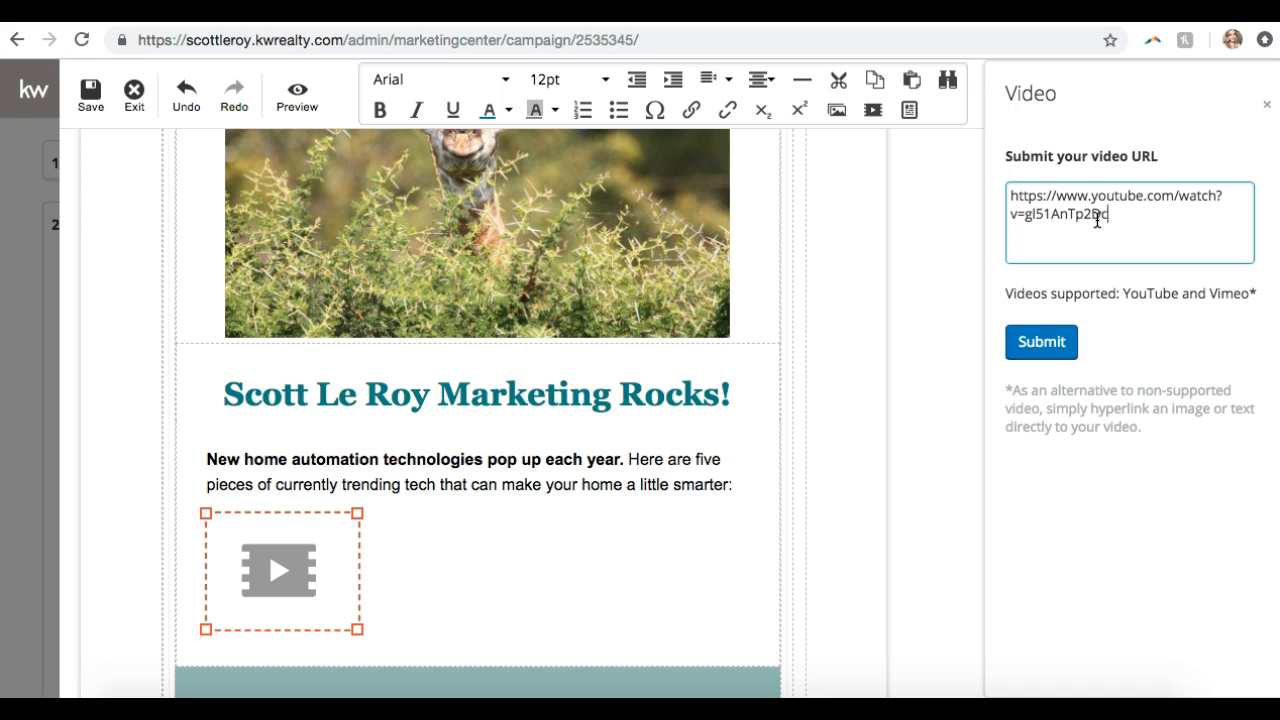
left_click(1053, 345)
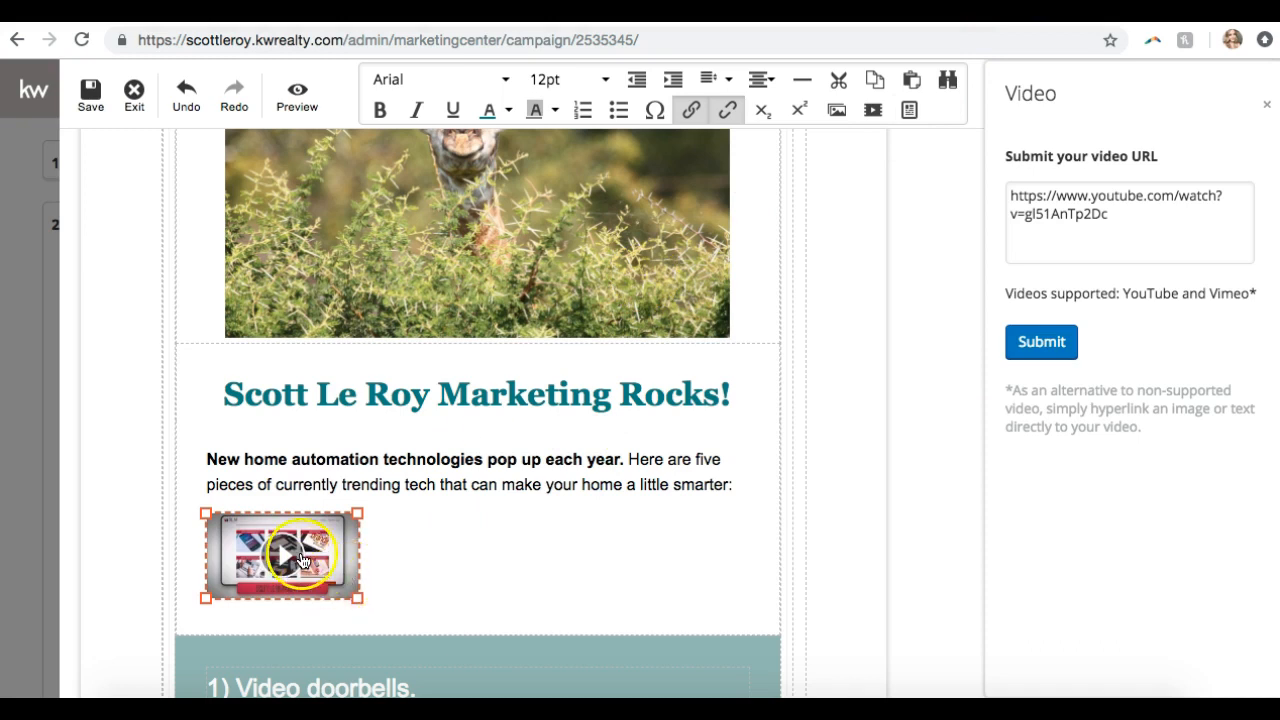
scroll(300, 553, "down", 1)
scroll(297, 550, "down", 3)
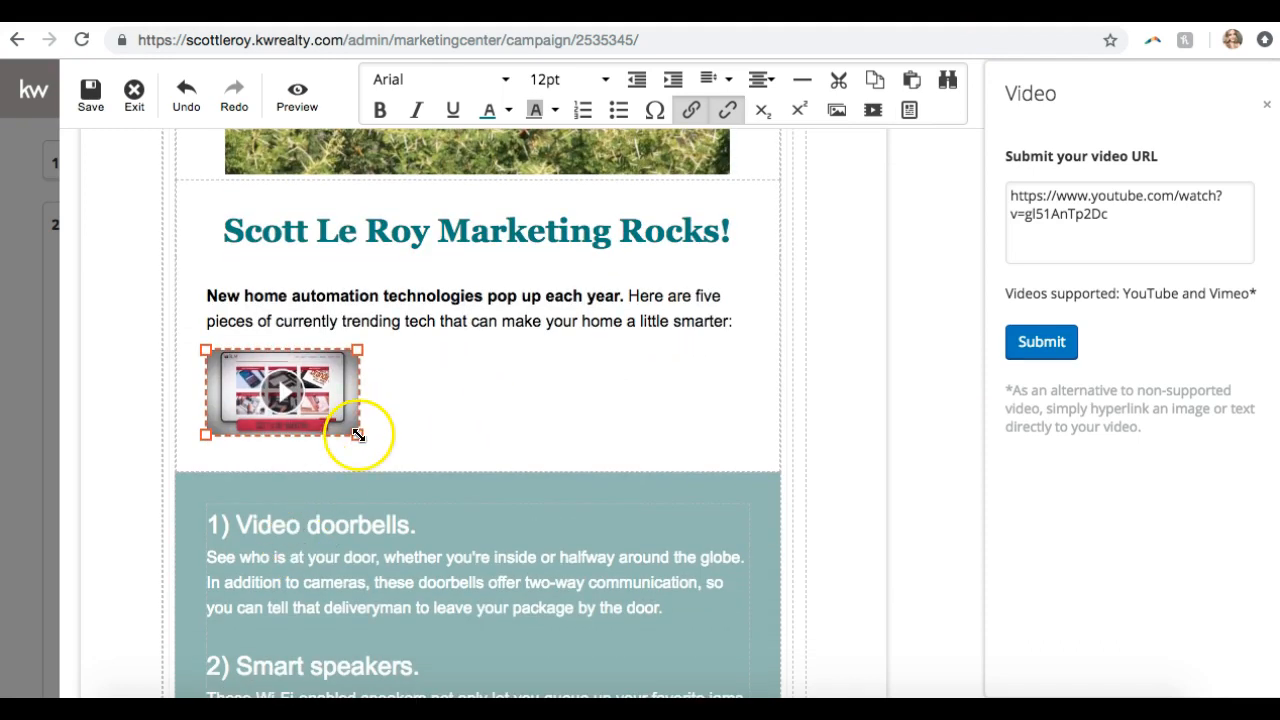
left_click_drag(358, 434, 567, 625)
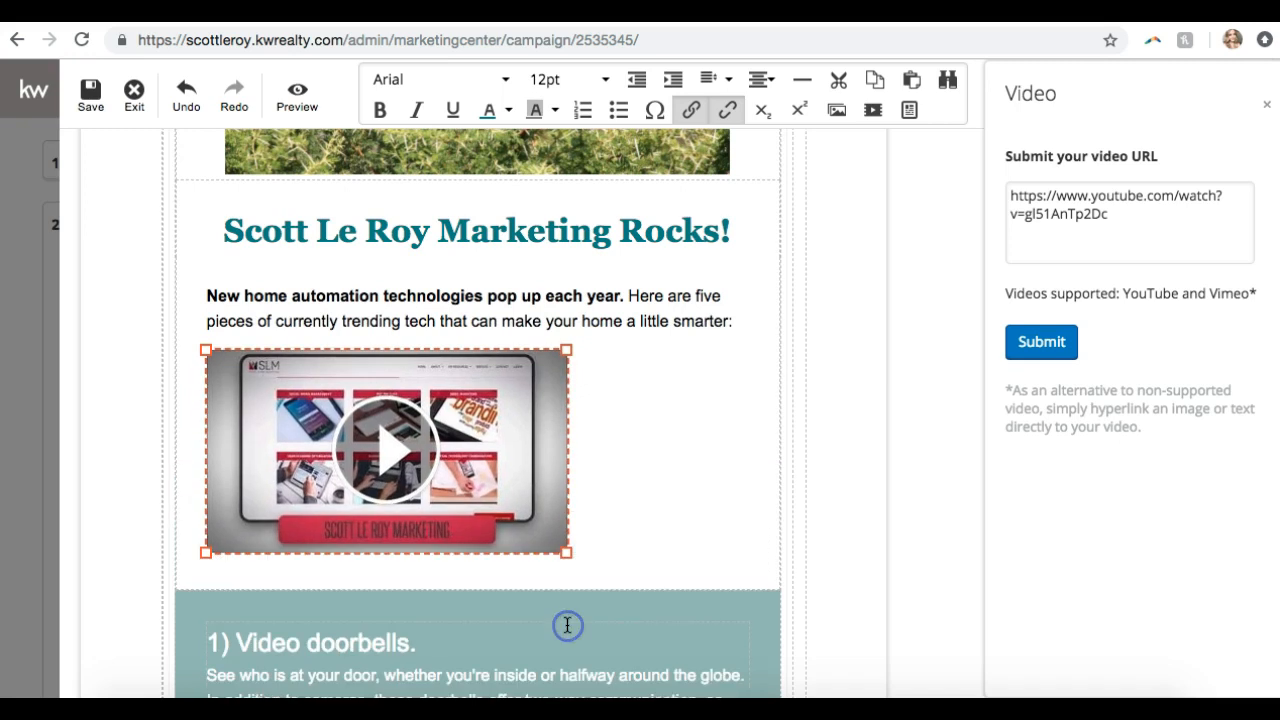
left_click(760, 80)
left_click(761, 150)
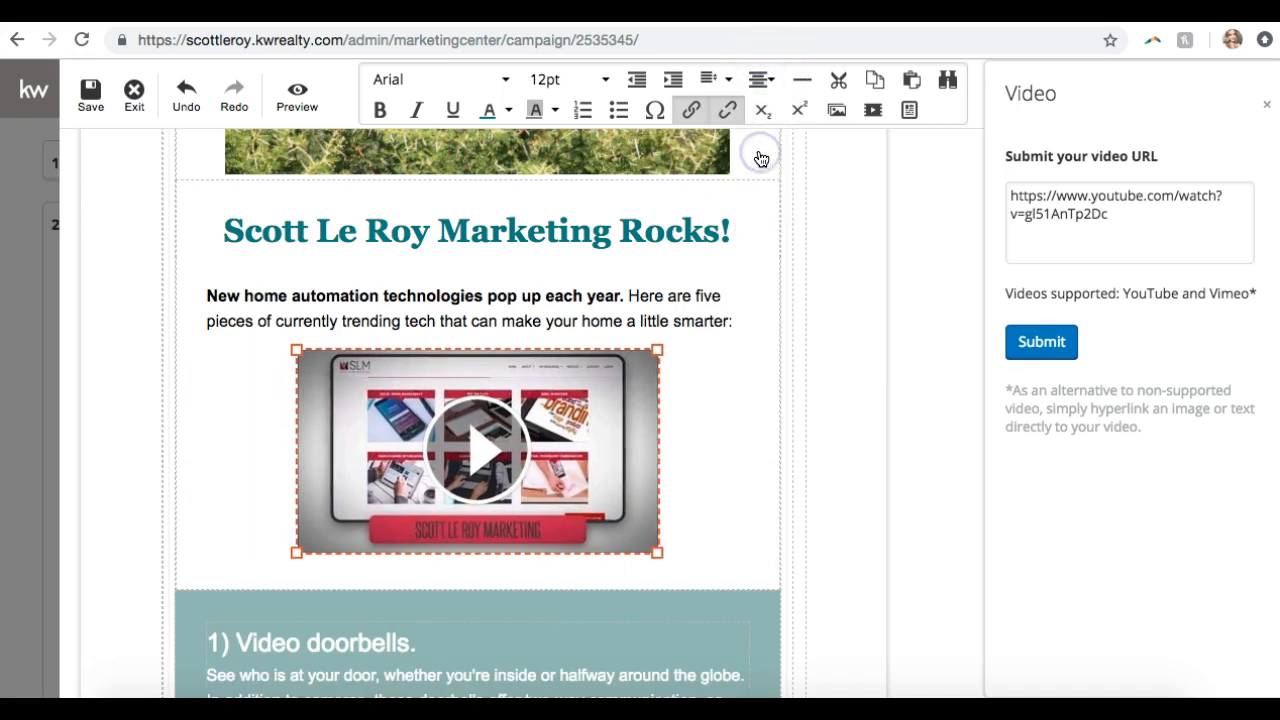
left_click(733, 496)
Delete that embed and re-insert the YouTube video below the intro, enlarged and centered
key("BackSpace")
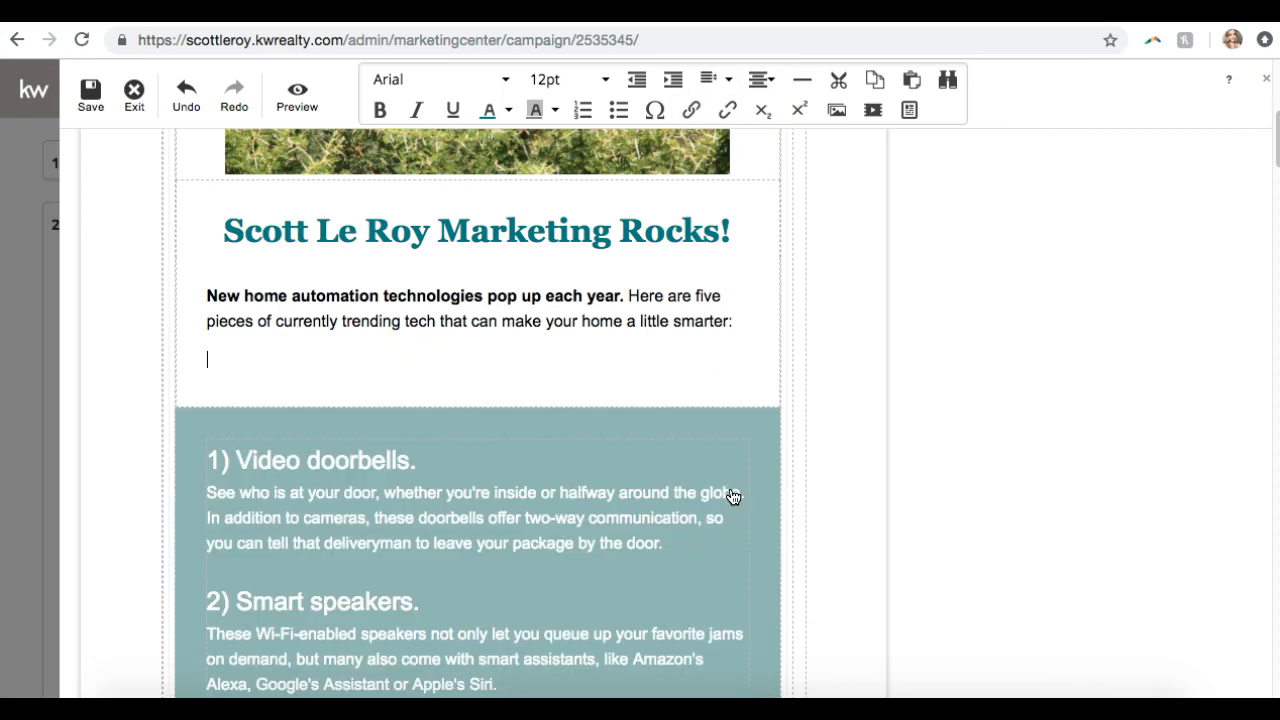
left_click(873, 112)
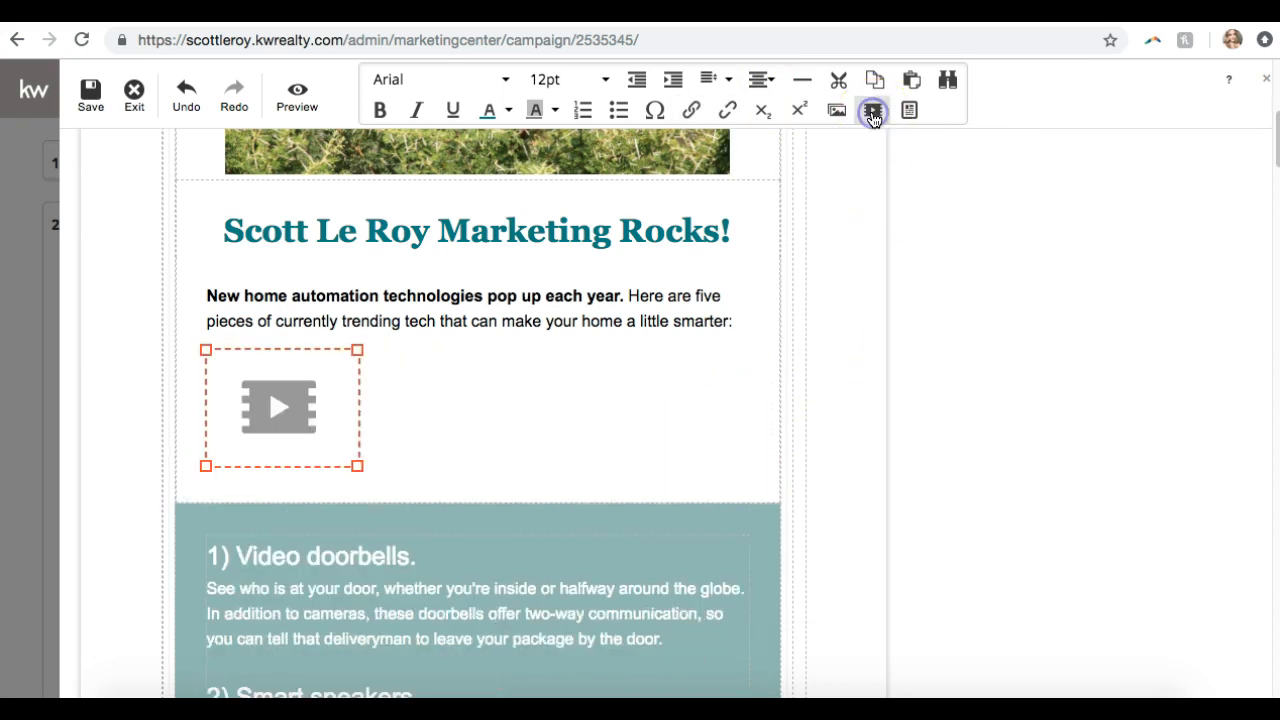
left_click(1117, 246)
key("super+v")
left_click(1040, 362)
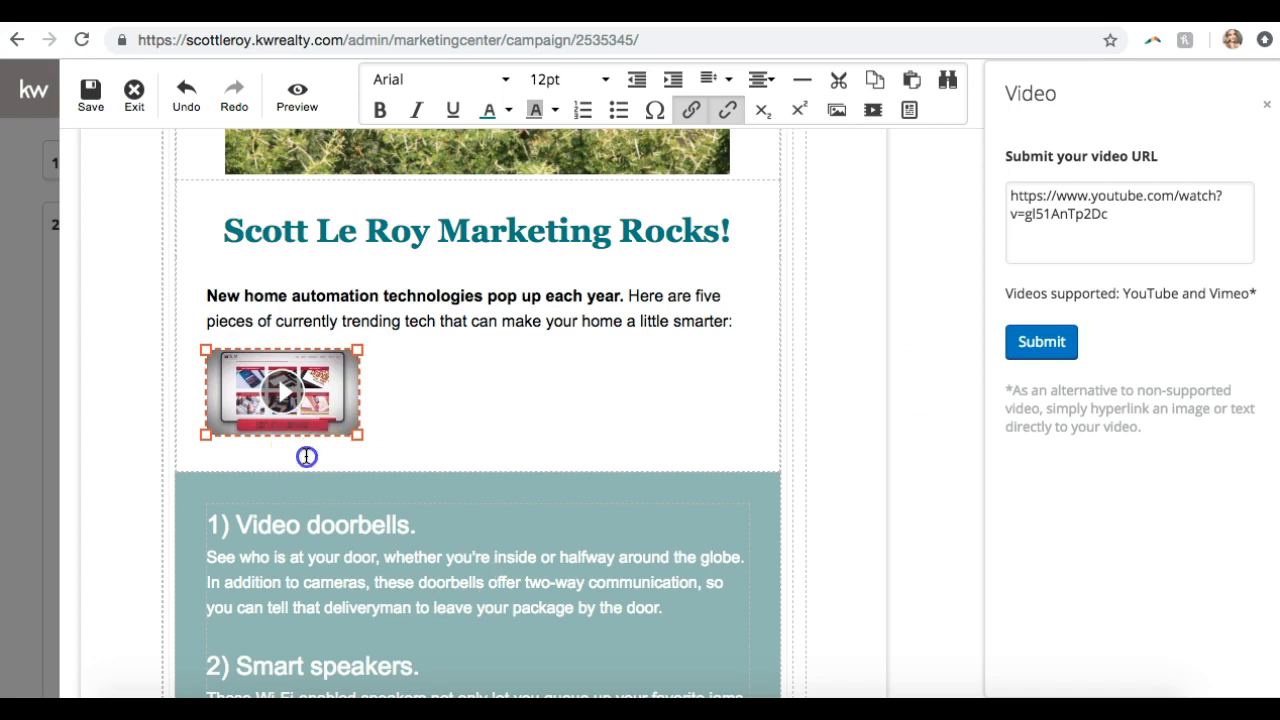
left_click(307, 455)
left_click(340, 430)
left_click_drag(360, 435, 603, 553)
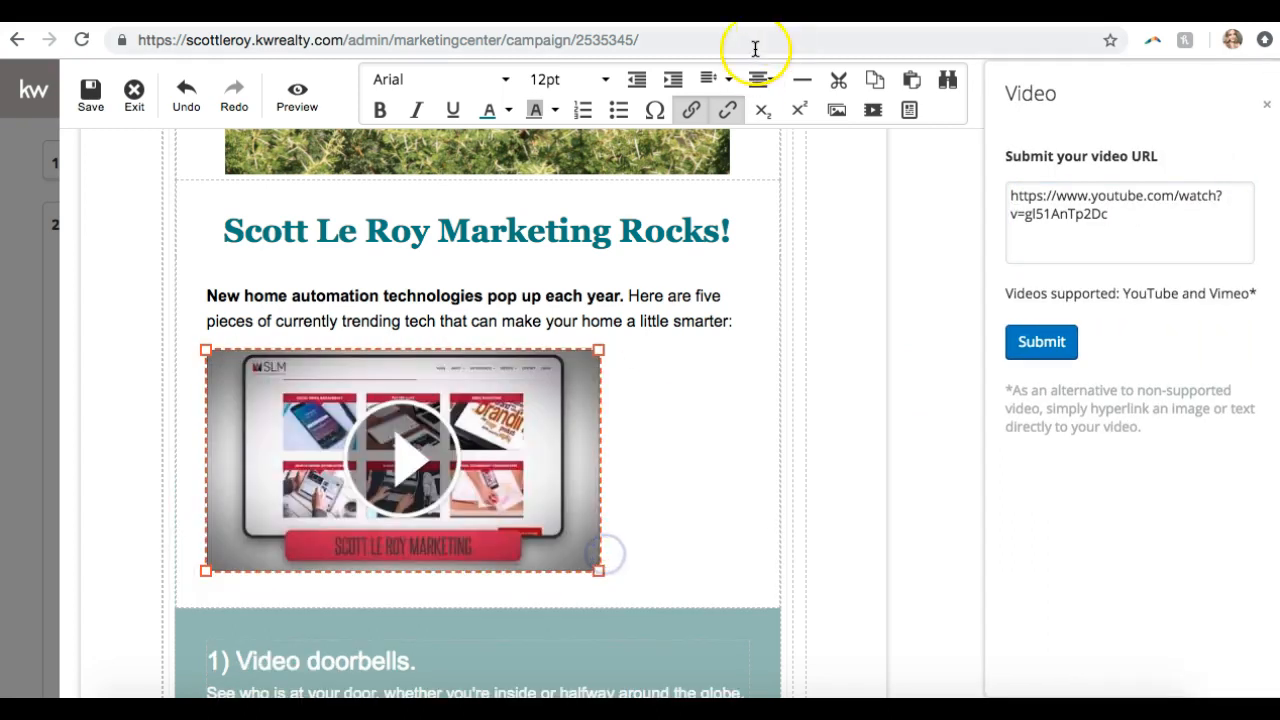
left_click(753, 88)
left_click(760, 163)
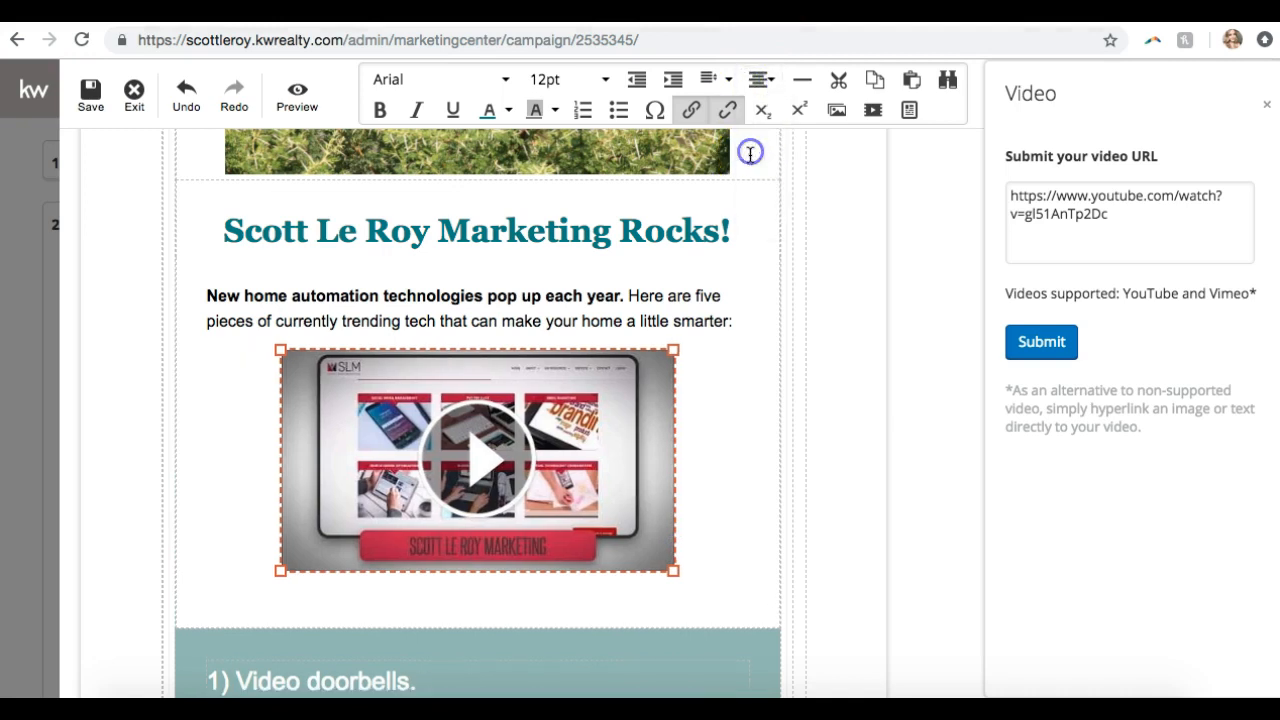
left_click(768, 394)
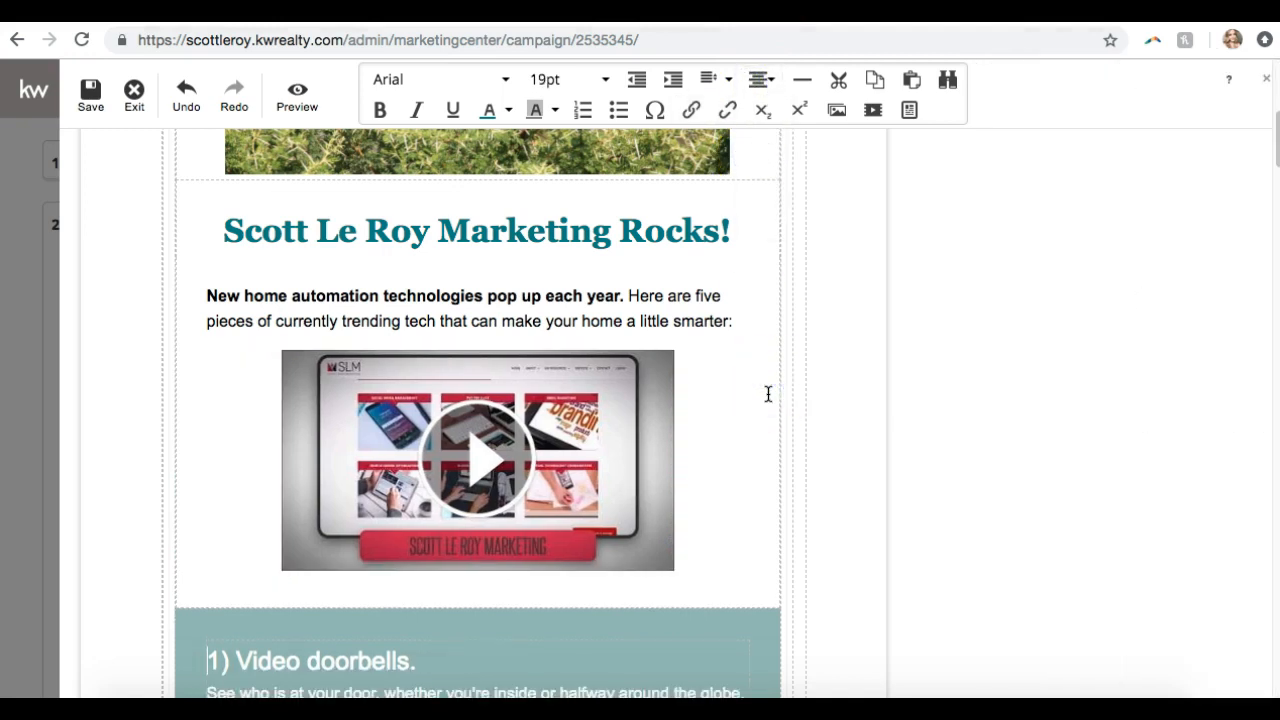
scroll(846, 330, "up", 3)
scroll(631, 588, "down", 2)
scroll(631, 588, "down", 10)
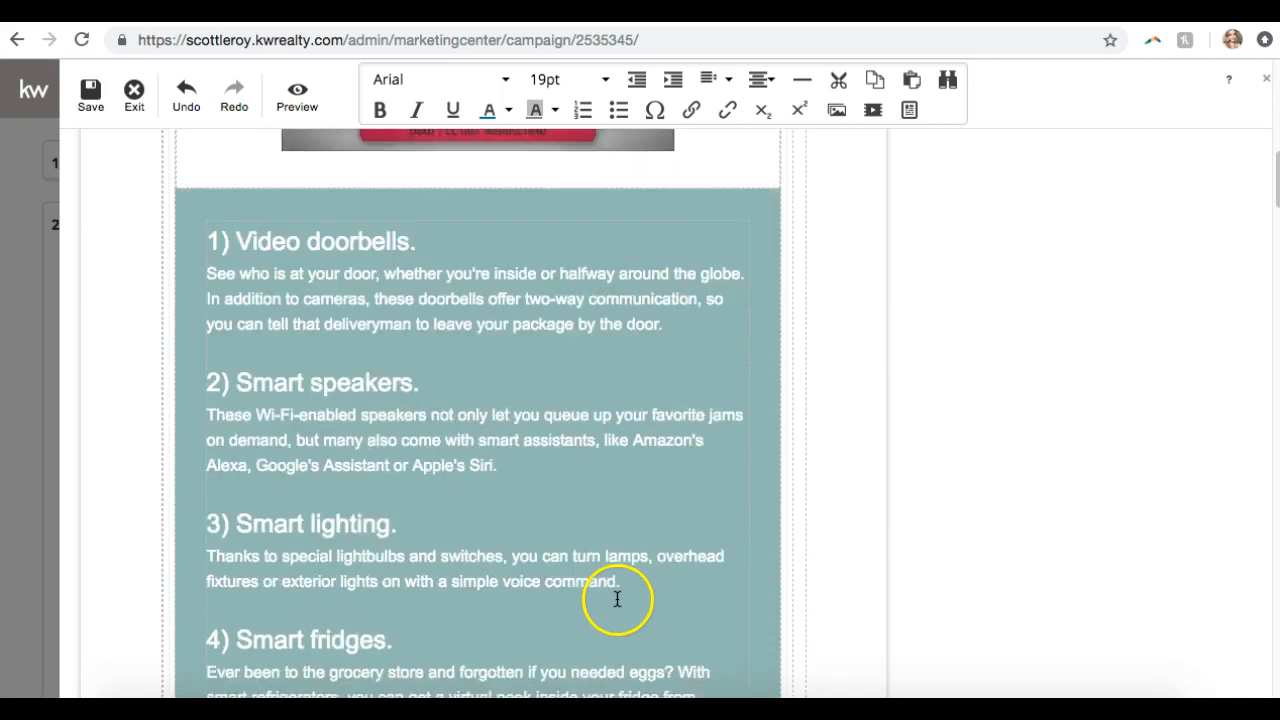
scroll(617, 600, "down", 5)
scroll(617, 600, "down", 2)
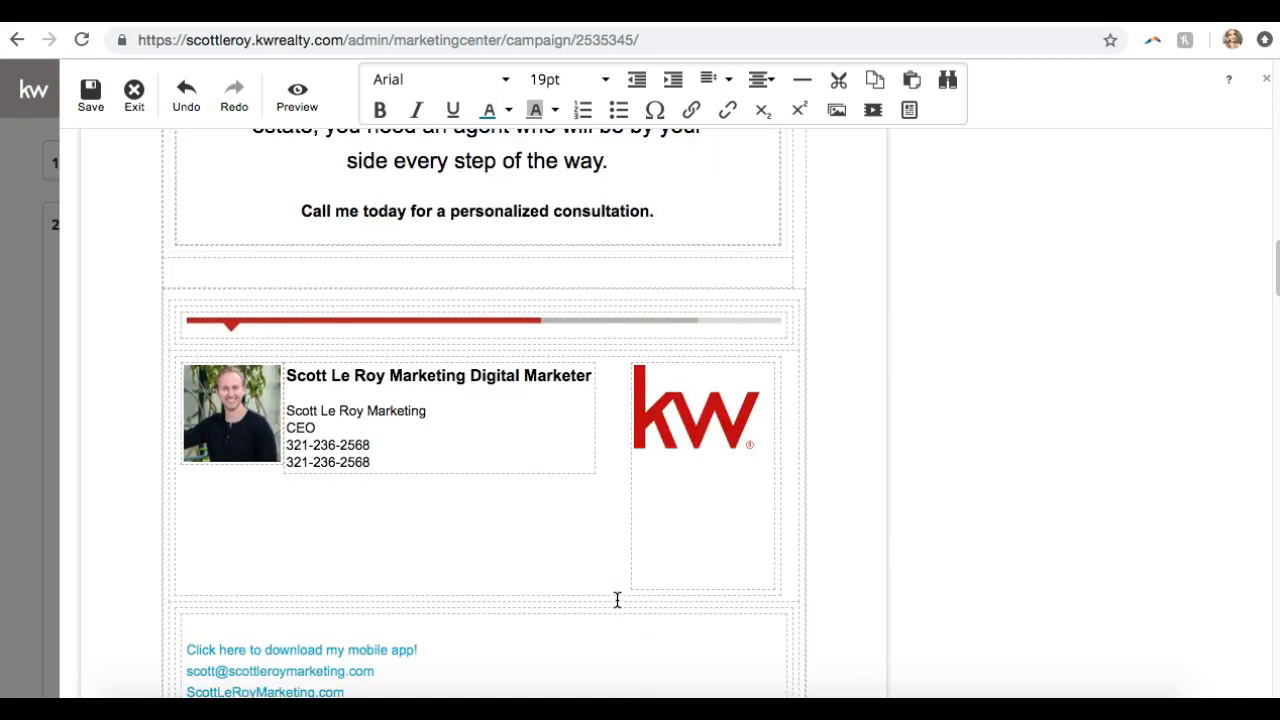
scroll(617, 600, "down", 1)
left_click(315, 334)
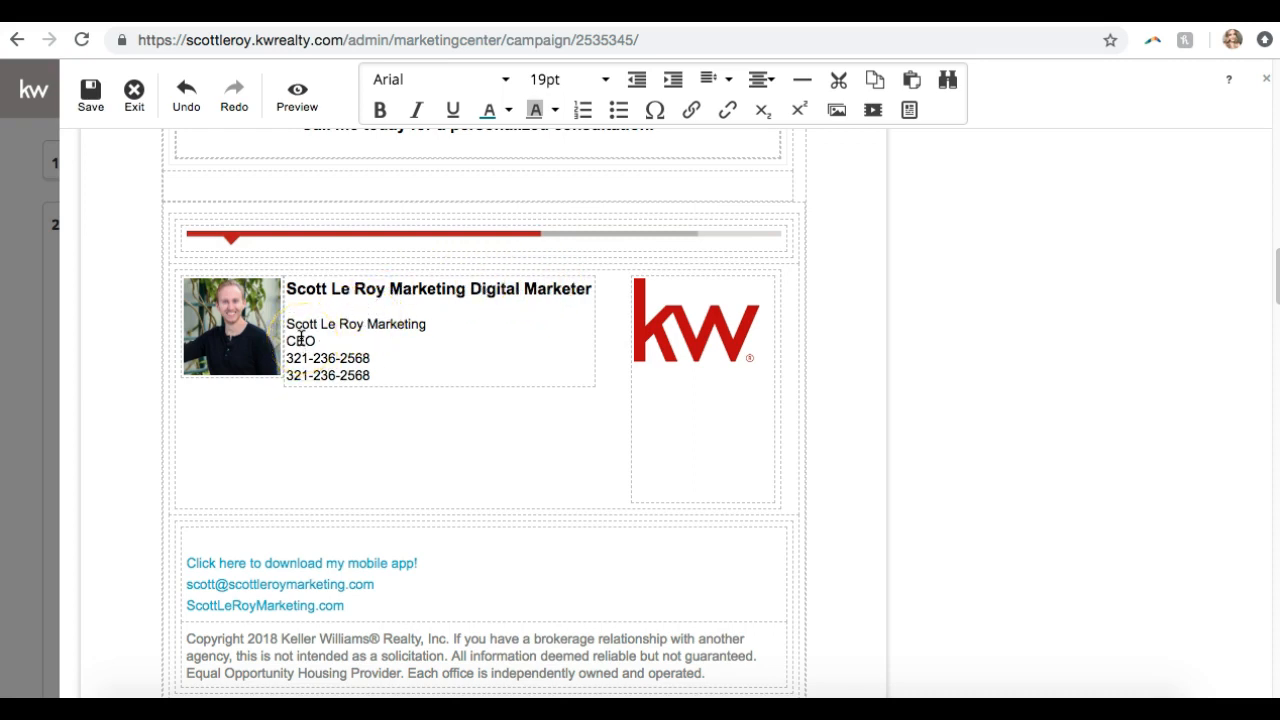
scroll(335, 432, "down", 1)
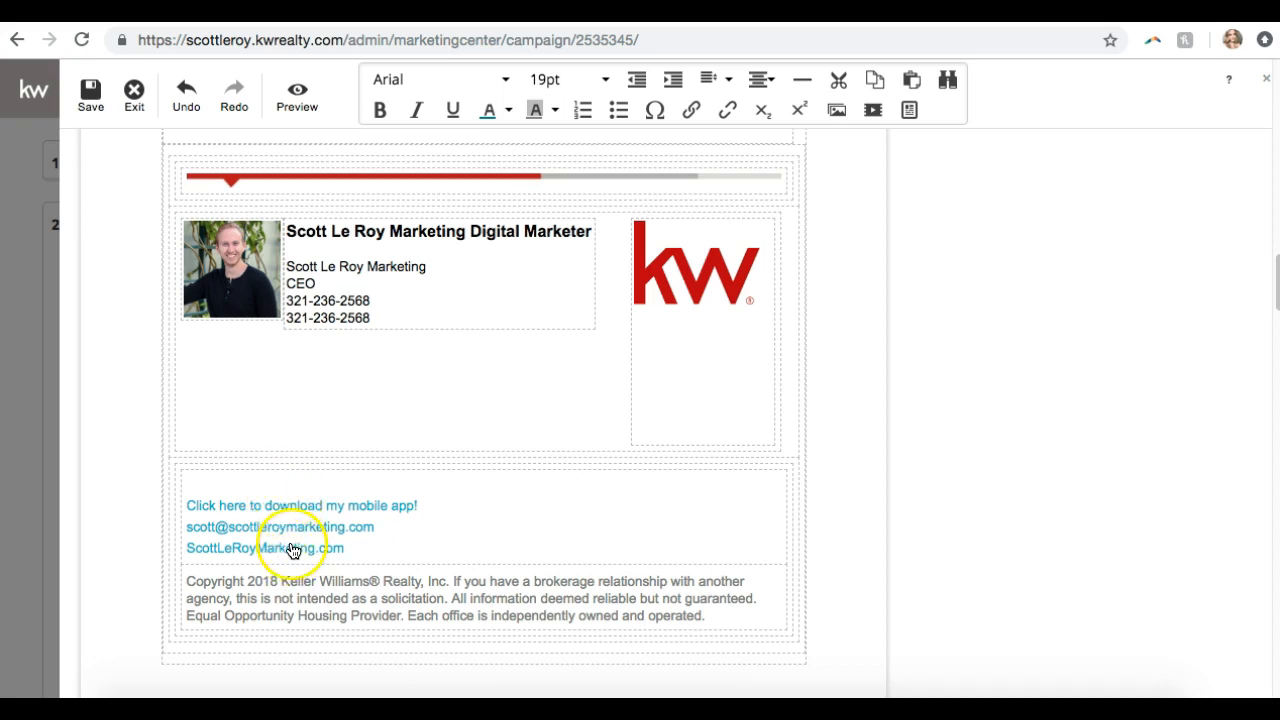
scroll(345, 508, "down", 2)
scroll(346, 509, "up", 3)
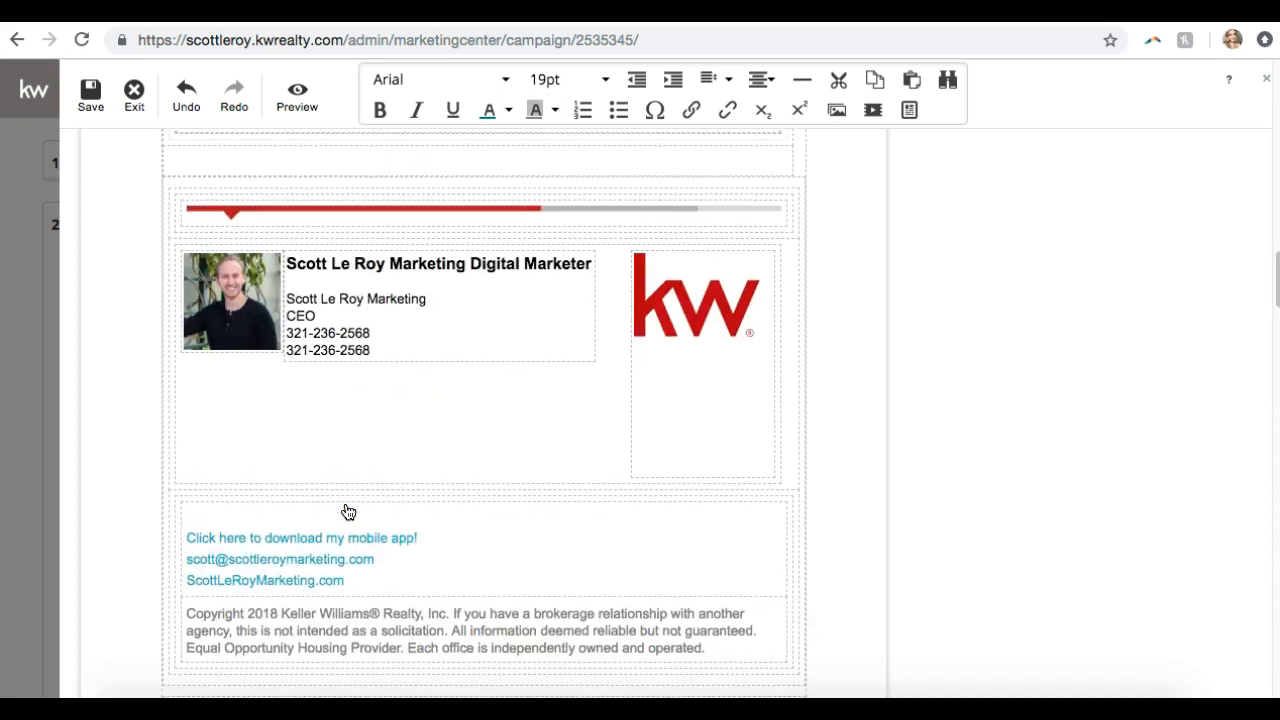
Delete the KW logo image from the signature block
left_click(712, 320)
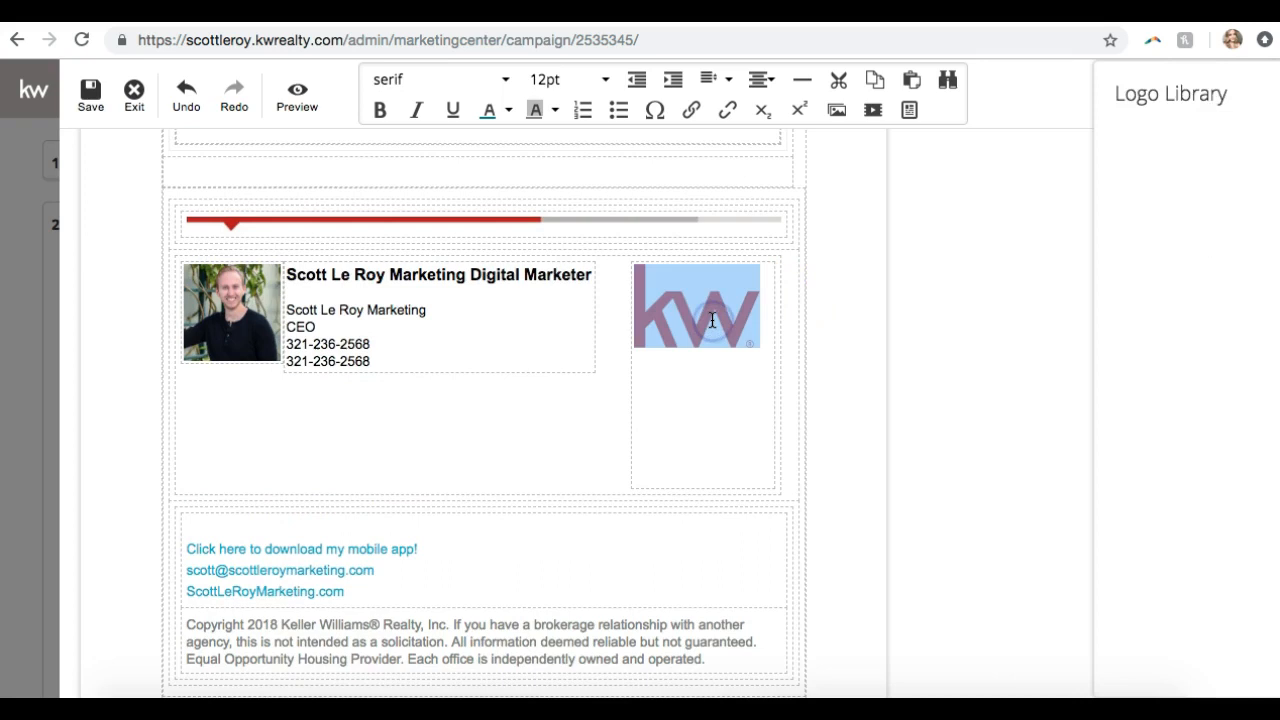
left_click(691, 403)
left_click(695, 328)
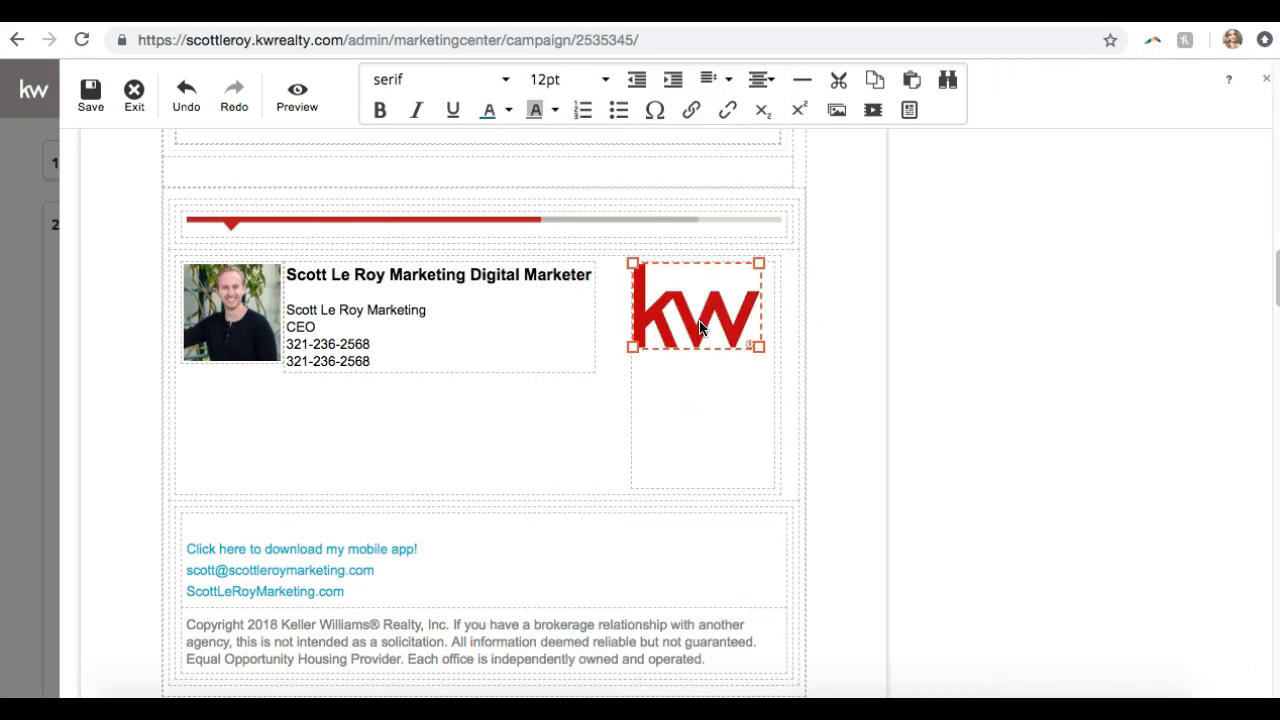
left_click(704, 310)
left_click(710, 326)
scroll(715, 326, "up", 10)
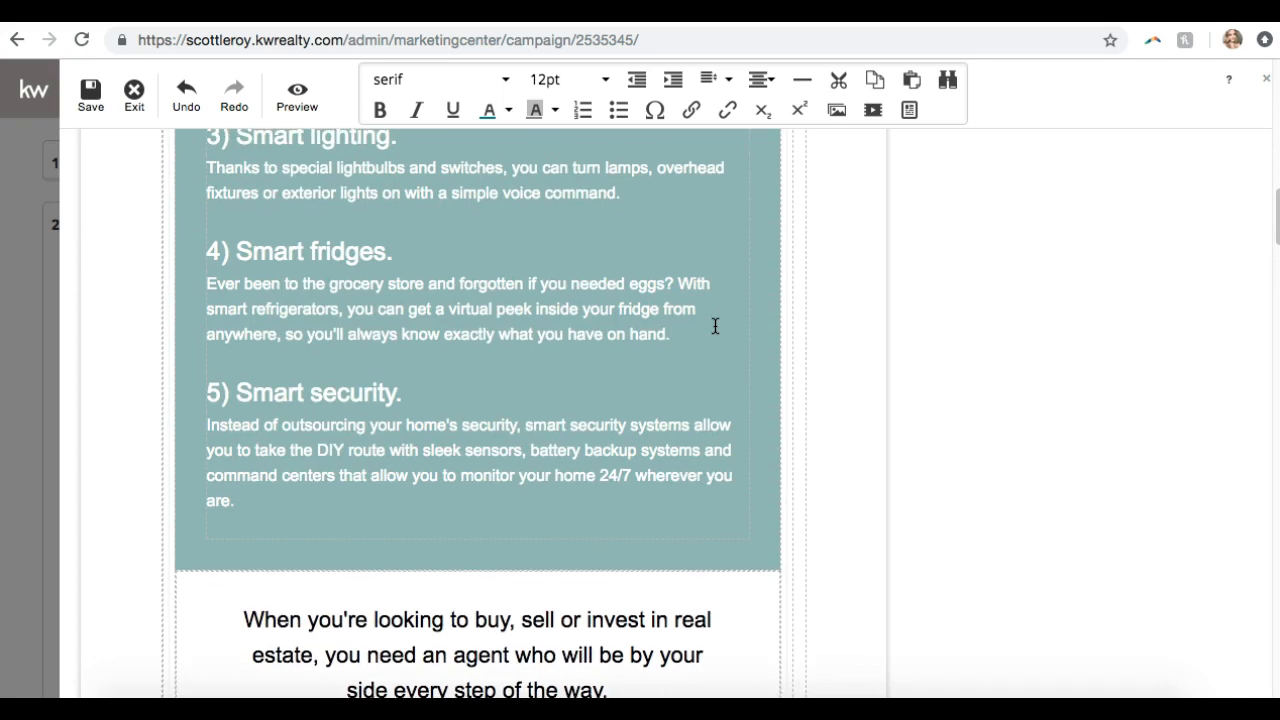
scroll(715, 326, "down", 10)
left_click(714, 380)
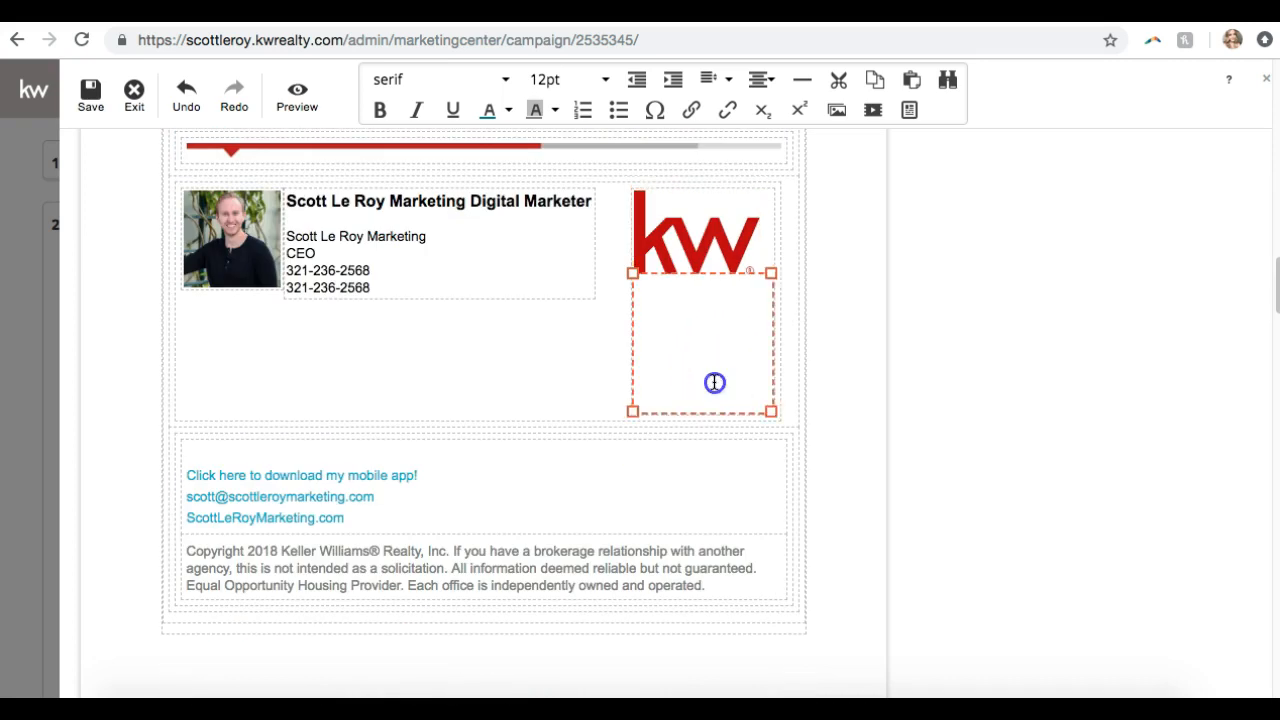
left_click(725, 240)
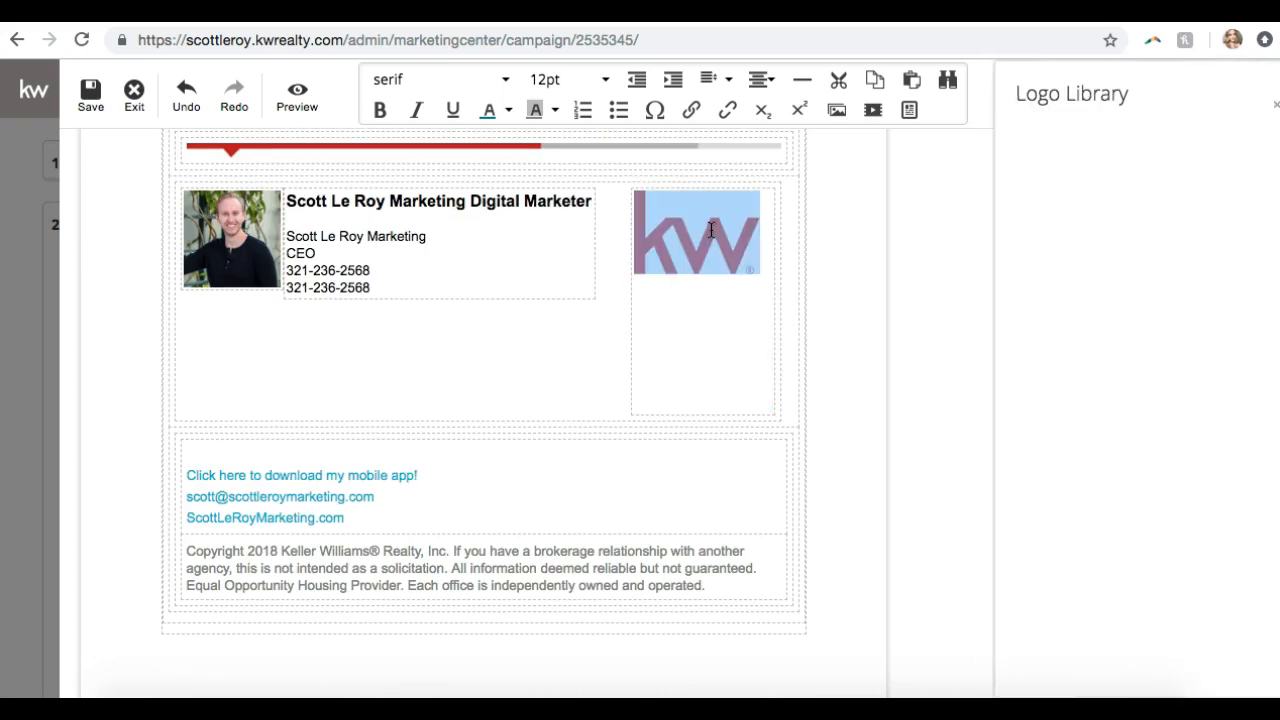
left_click(711, 230)
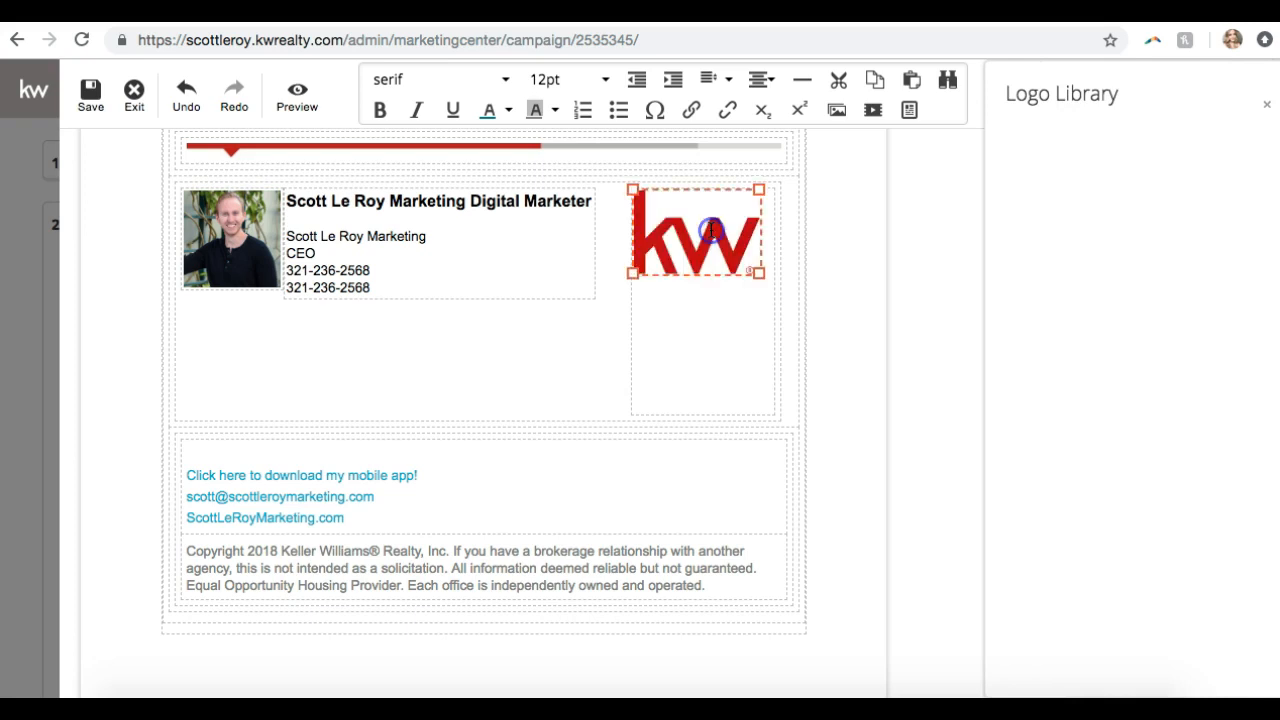
scroll(606, 400, "up", 2)
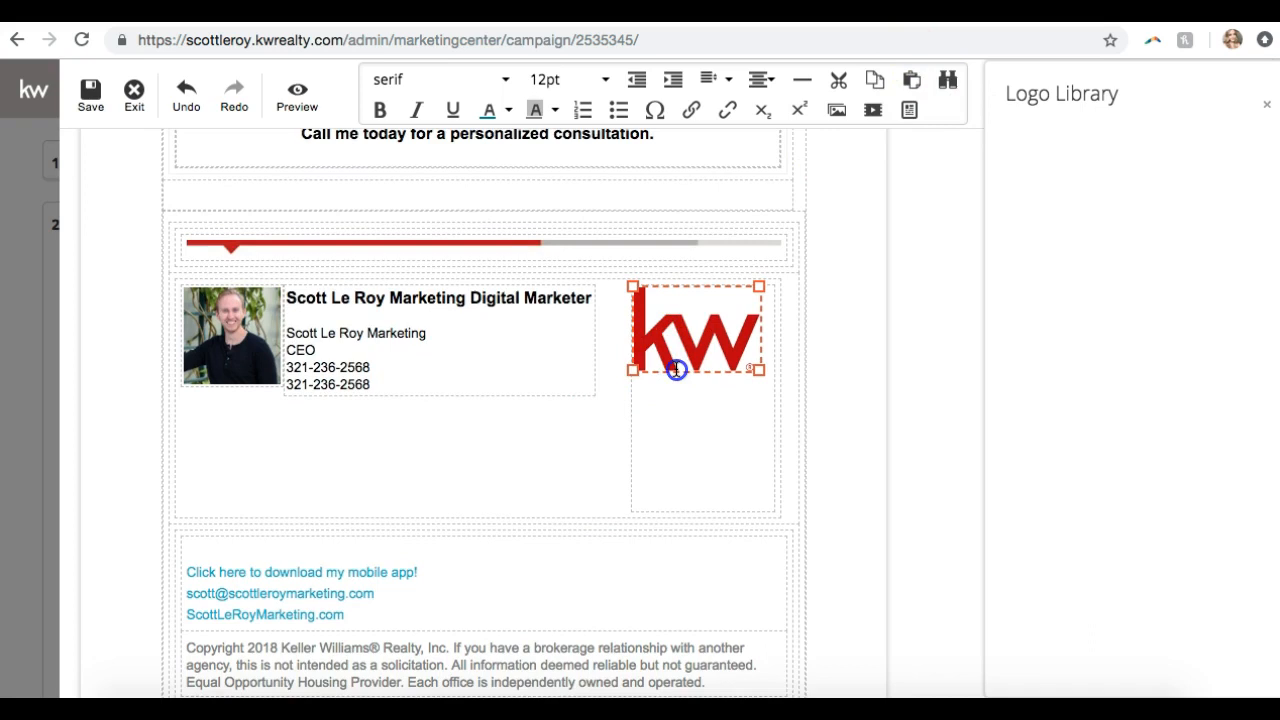
key("Delete")
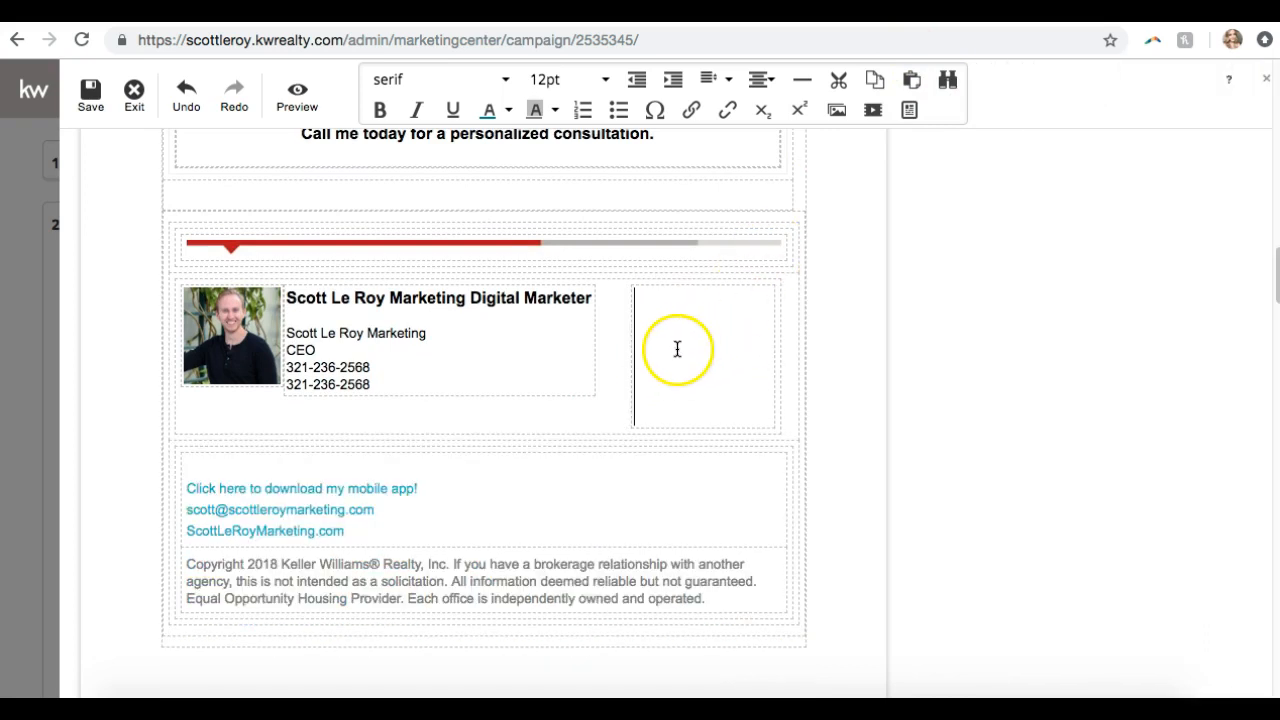
Delete the empty cell left where the KW logo was
scroll(676, 349, "up", 4)
left_click(657, 551)
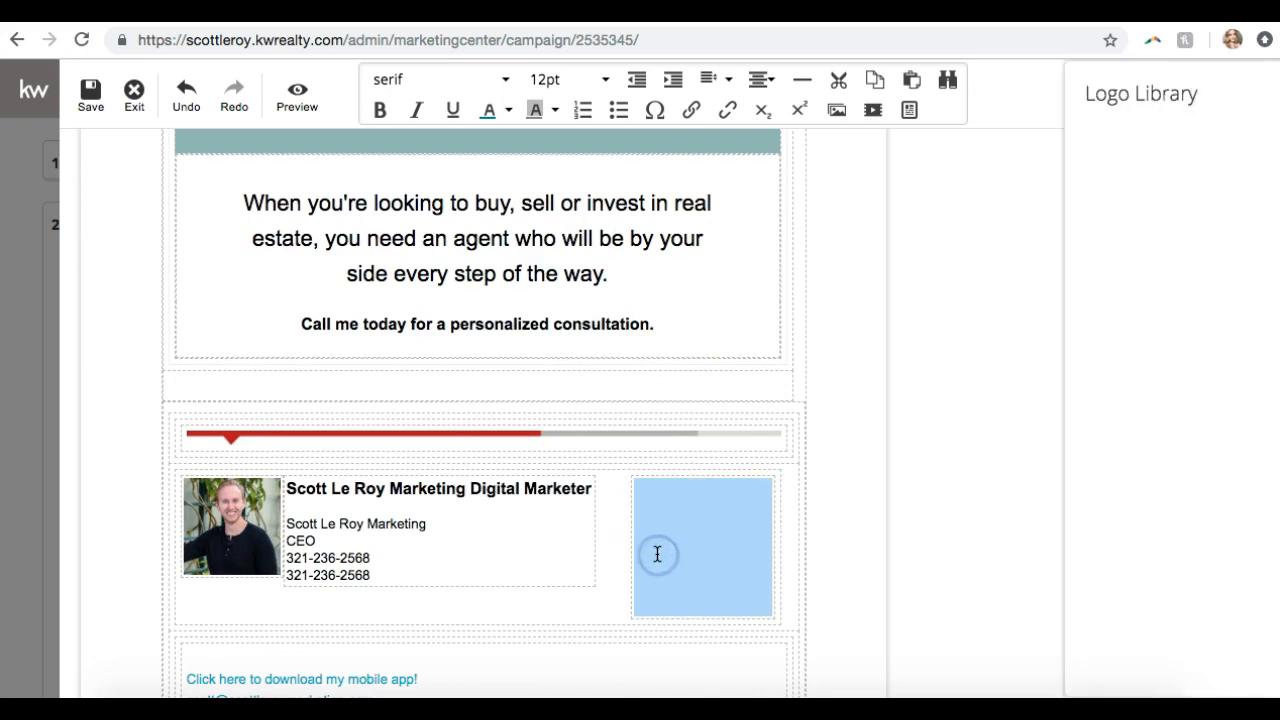
left_click(703, 549)
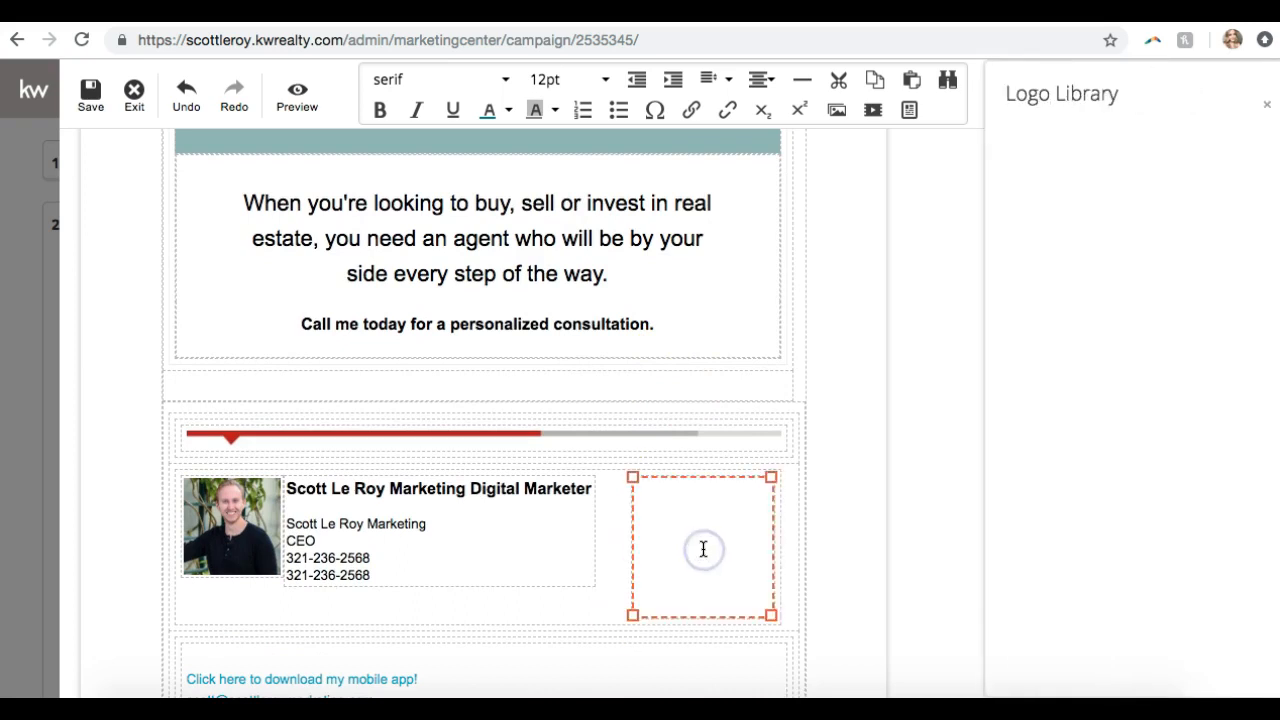
left_click(729, 518)
scroll(729, 518, "down", 5)
scroll(729, 518, "up", 6)
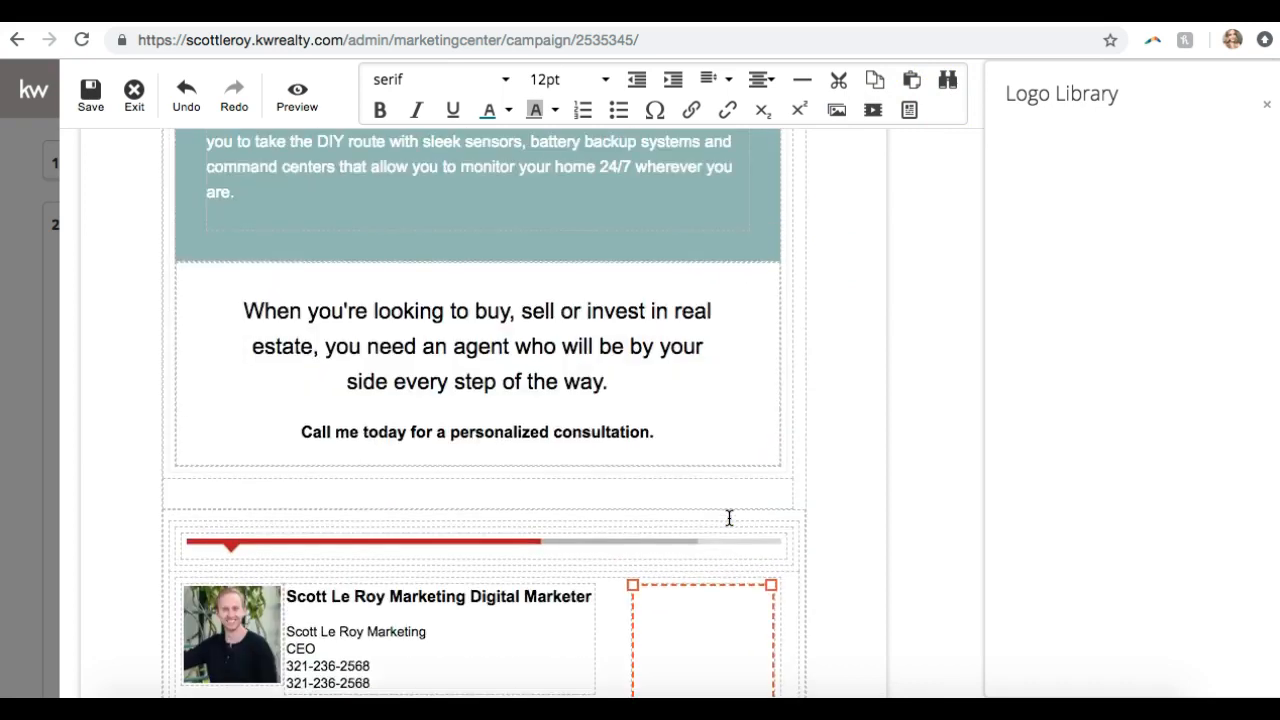
scroll(729, 518, "down", 3)
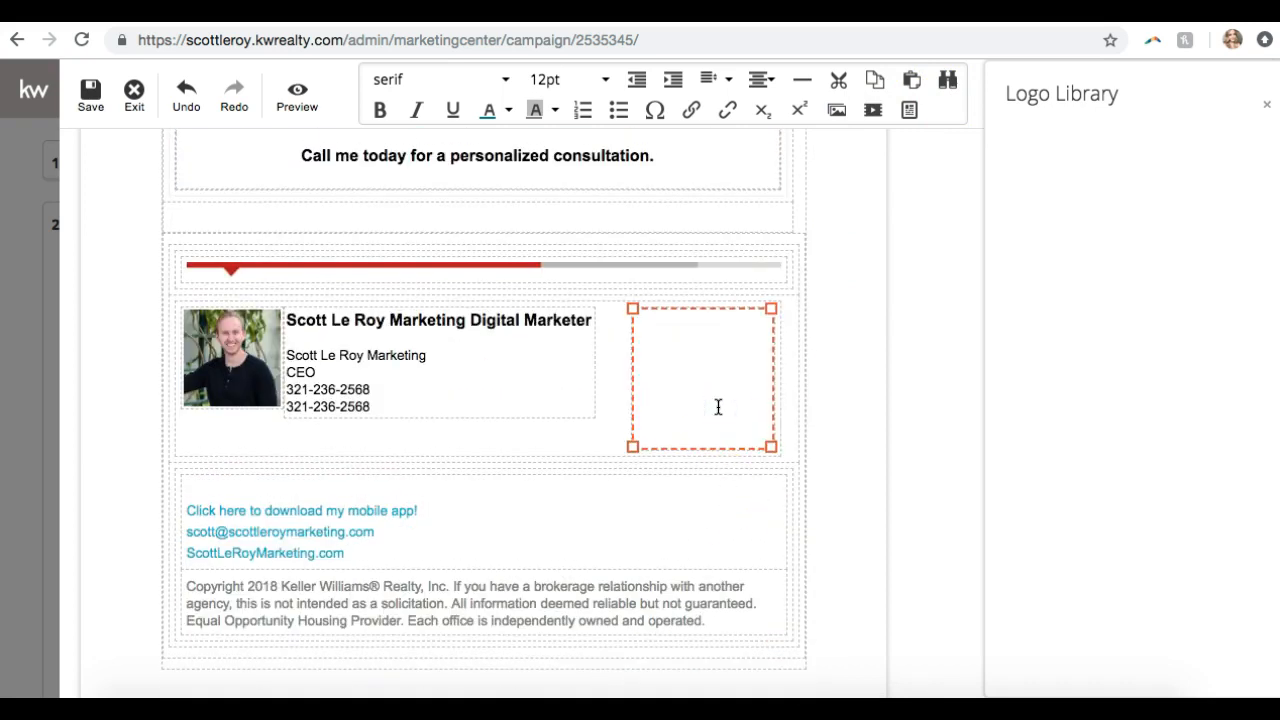
key("Delete")
left_click(592, 412)
left_click(717, 397)
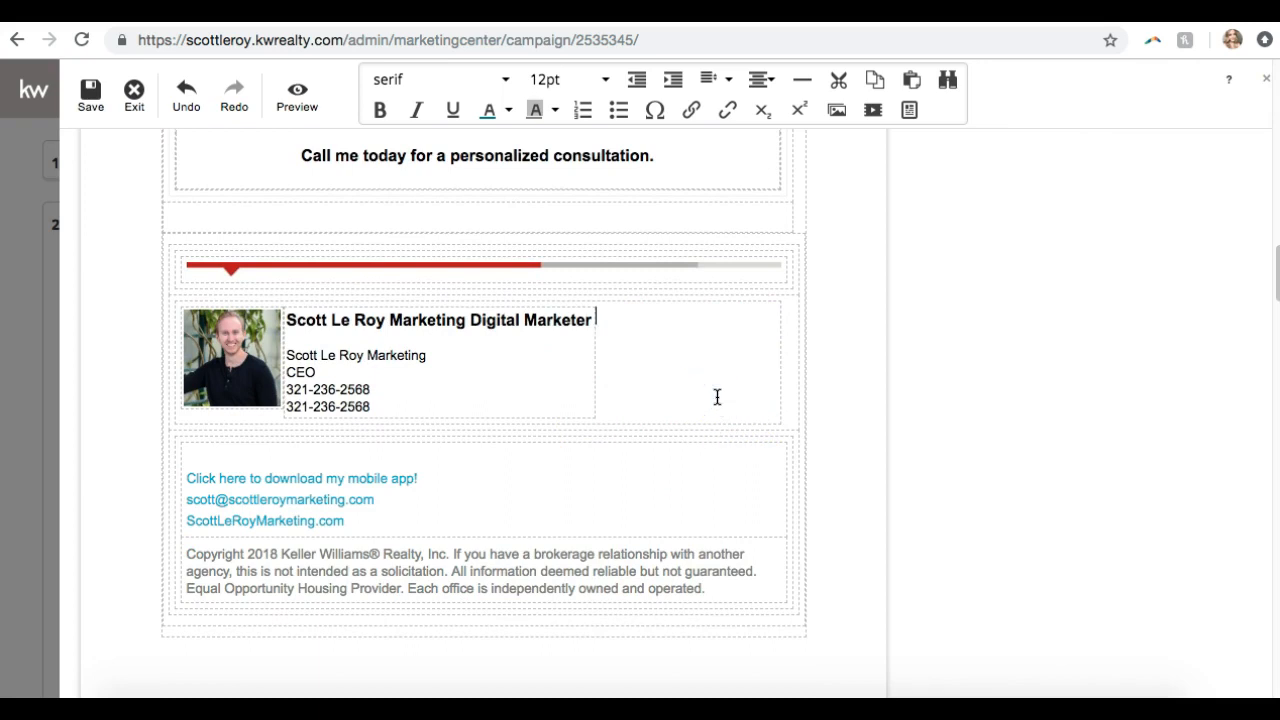
scroll(717, 397, "up", 15)
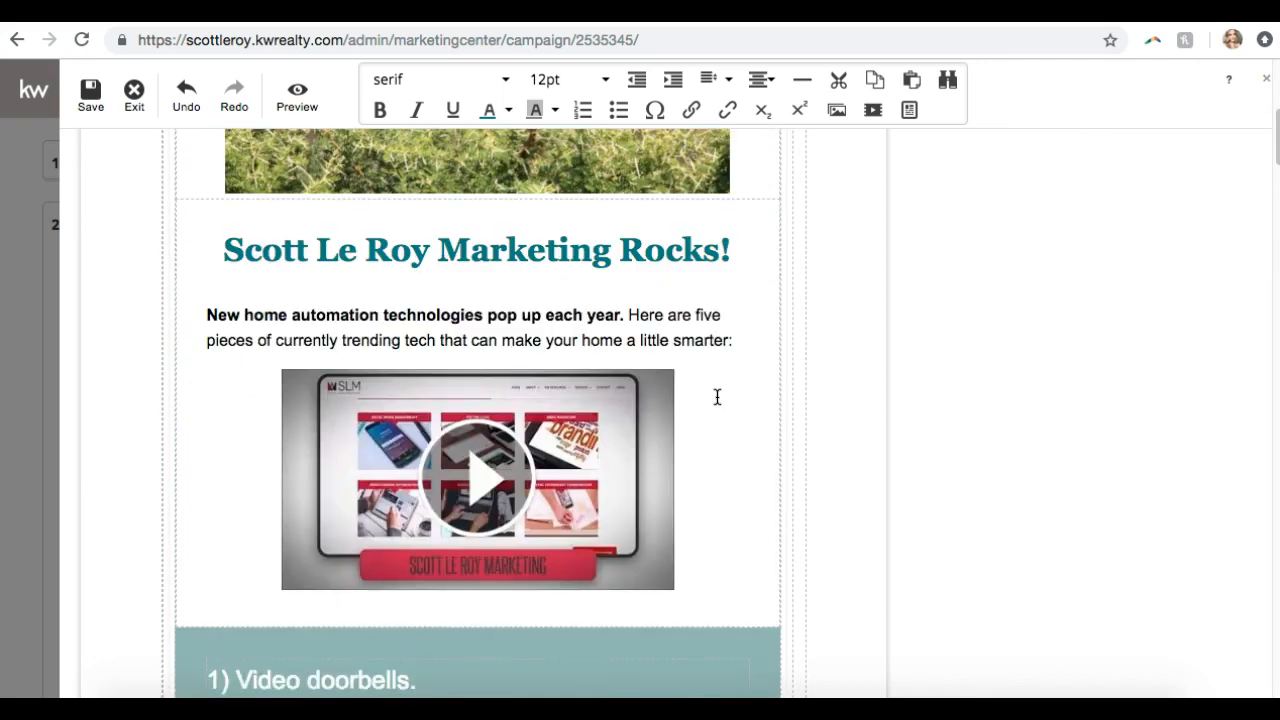
Save the design, keeping the suggested title 'Five Pieces of Tech to Make Your Home Smarter'
scroll(717, 397, "up", 5)
left_click(717, 364)
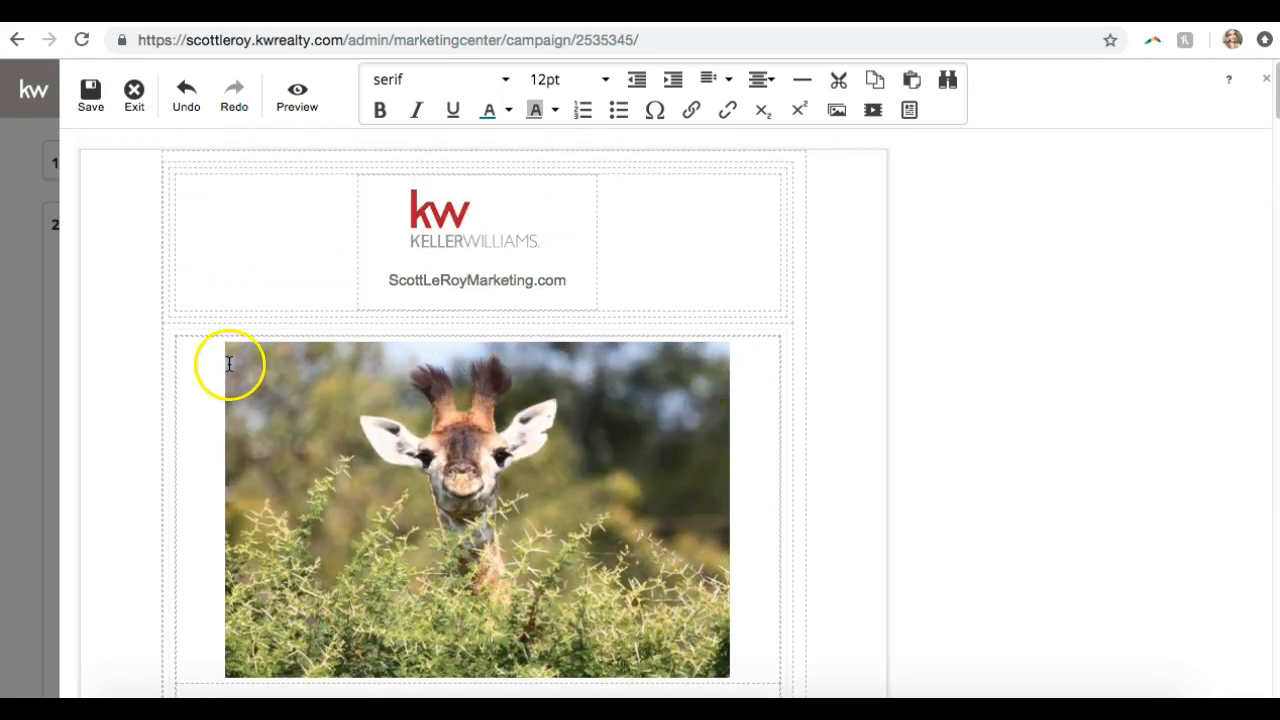
left_click(89, 94)
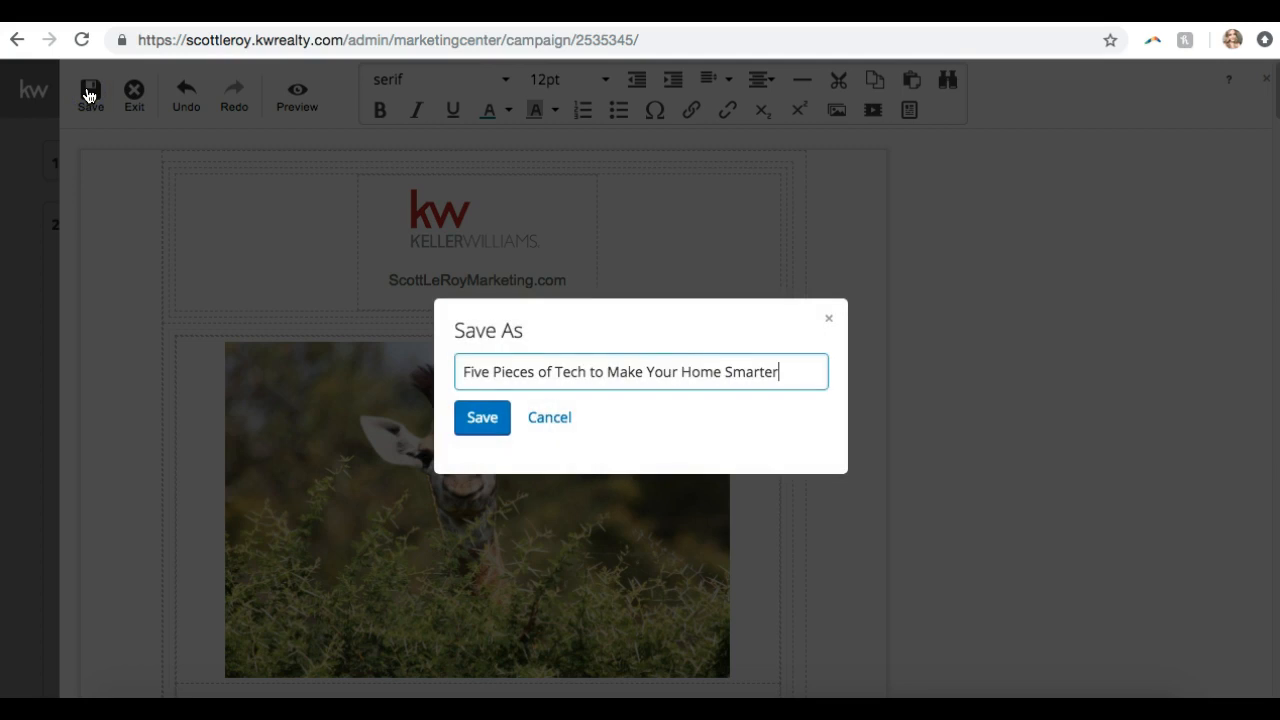
left_click(488, 434)
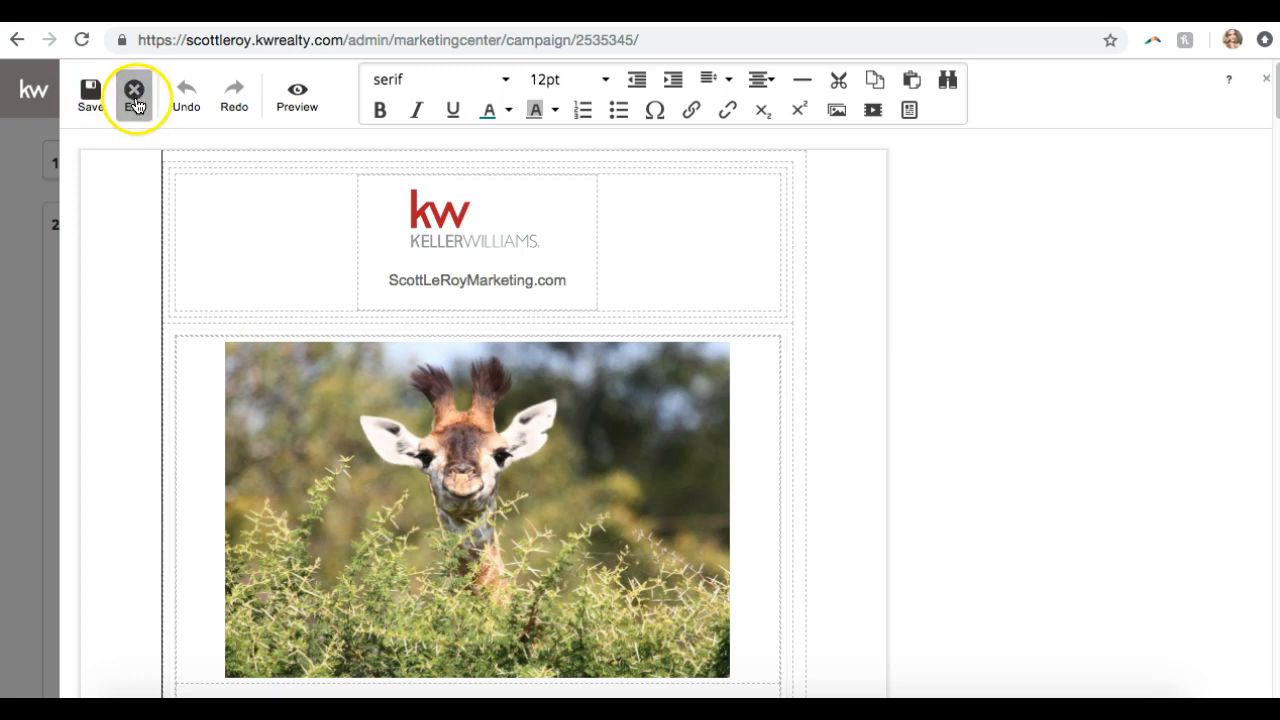
Return to the campaign steps and preview the Step 1 email design
left_click(135, 100)
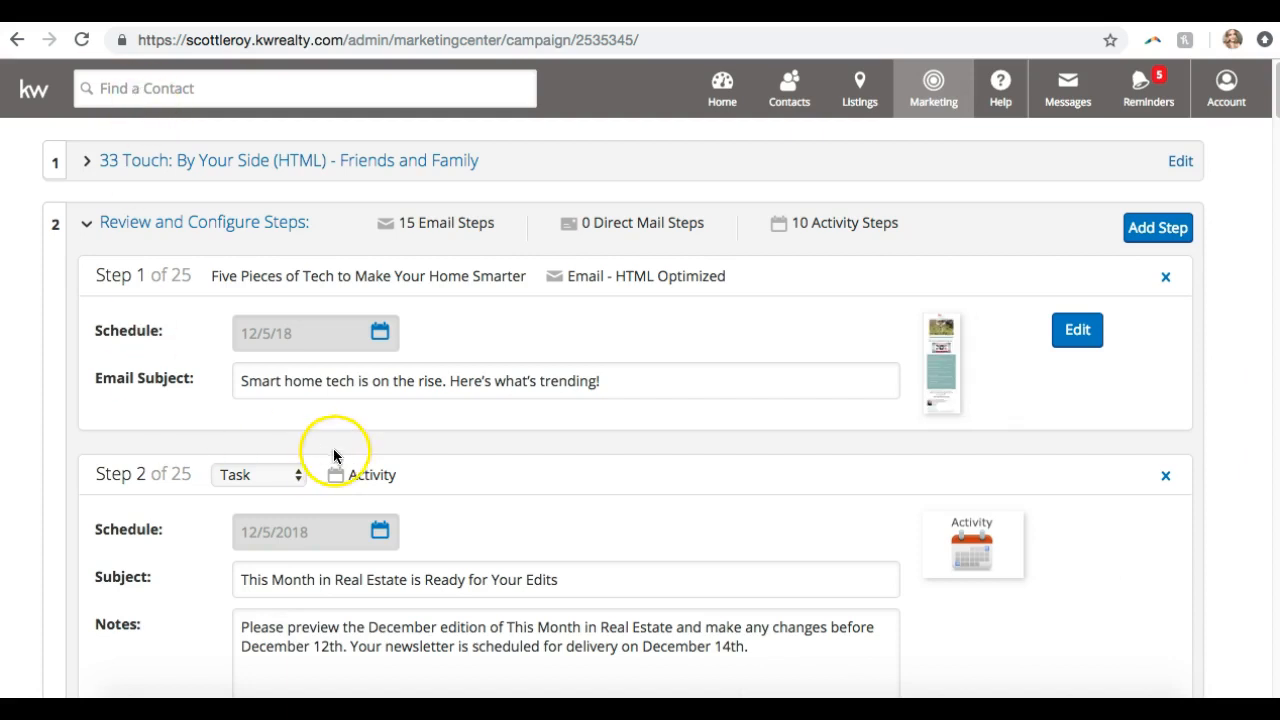
left_click(940, 357)
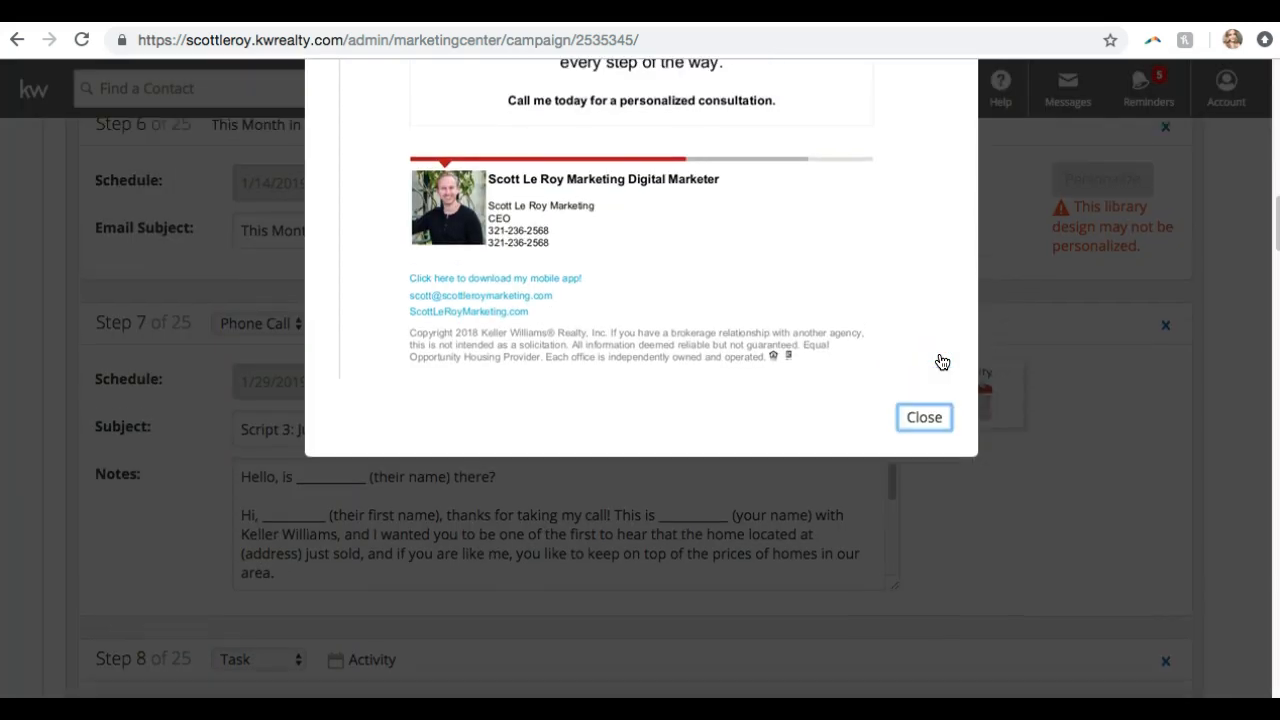
scroll(942, 362, "up", 5)
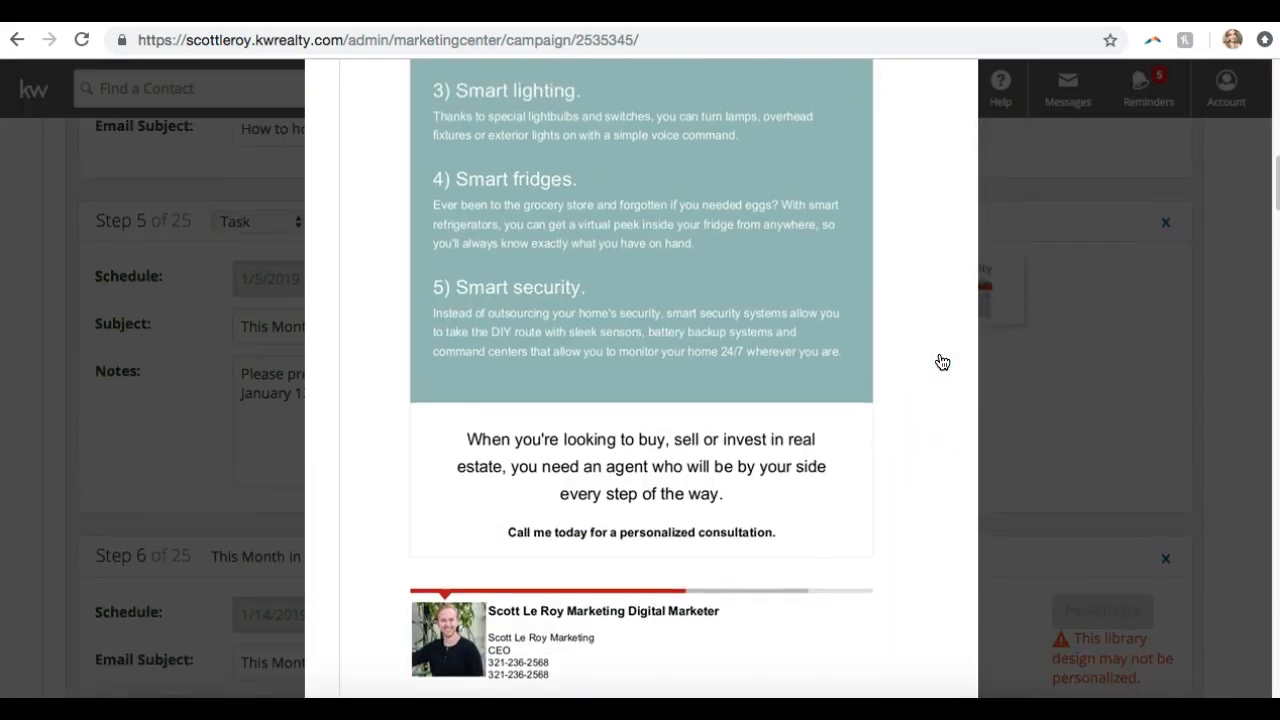
scroll(942, 362, "up", 8)
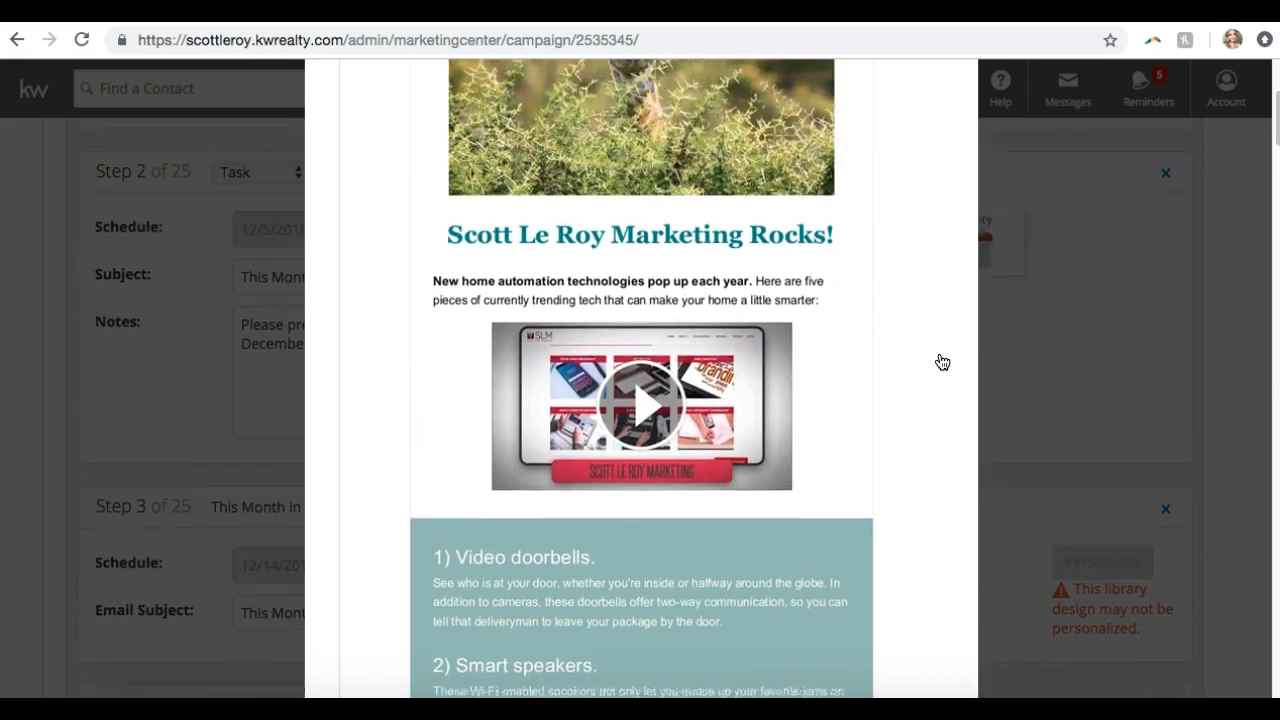
scroll(942, 362, "up", 2)
scroll(942, 362, "down", 10)
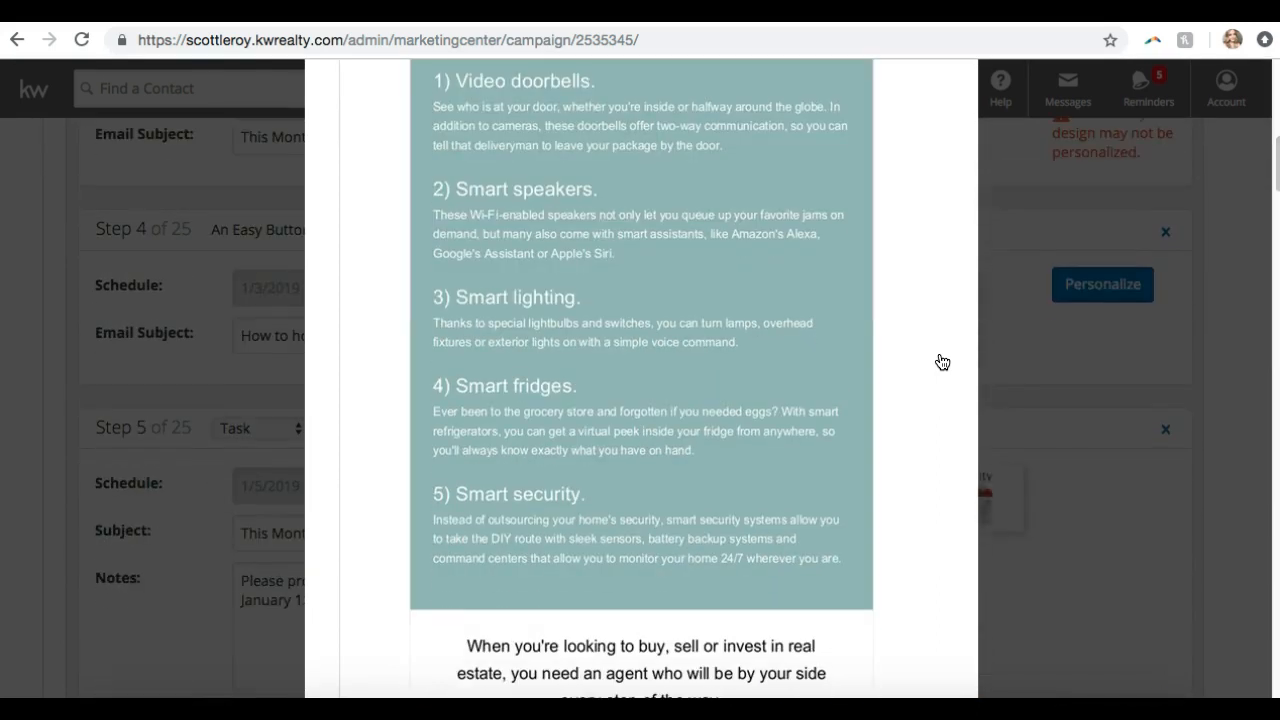
scroll(942, 362, "down", 3)
left_click(937, 360)
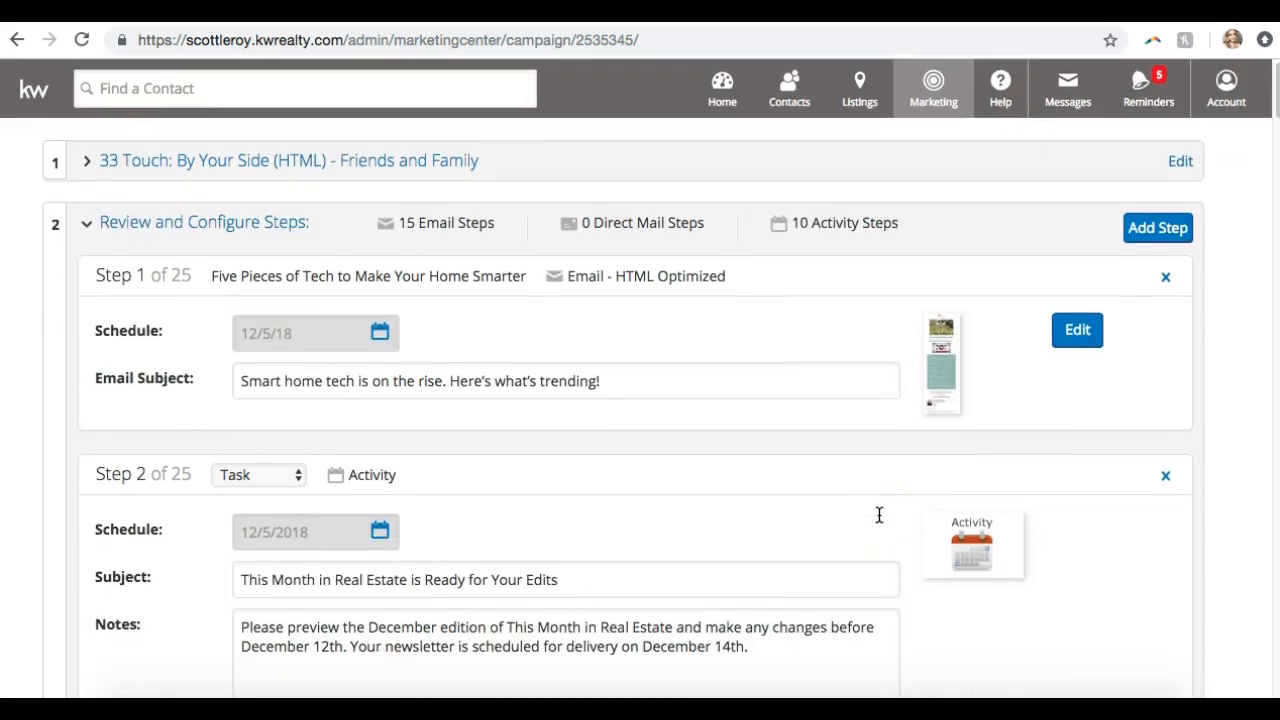
Scroll through the step list down to the Step 25 campaign-concluded task alert
scroll(879, 515, "down", 1)
scroll(879, 515, "down", 3)
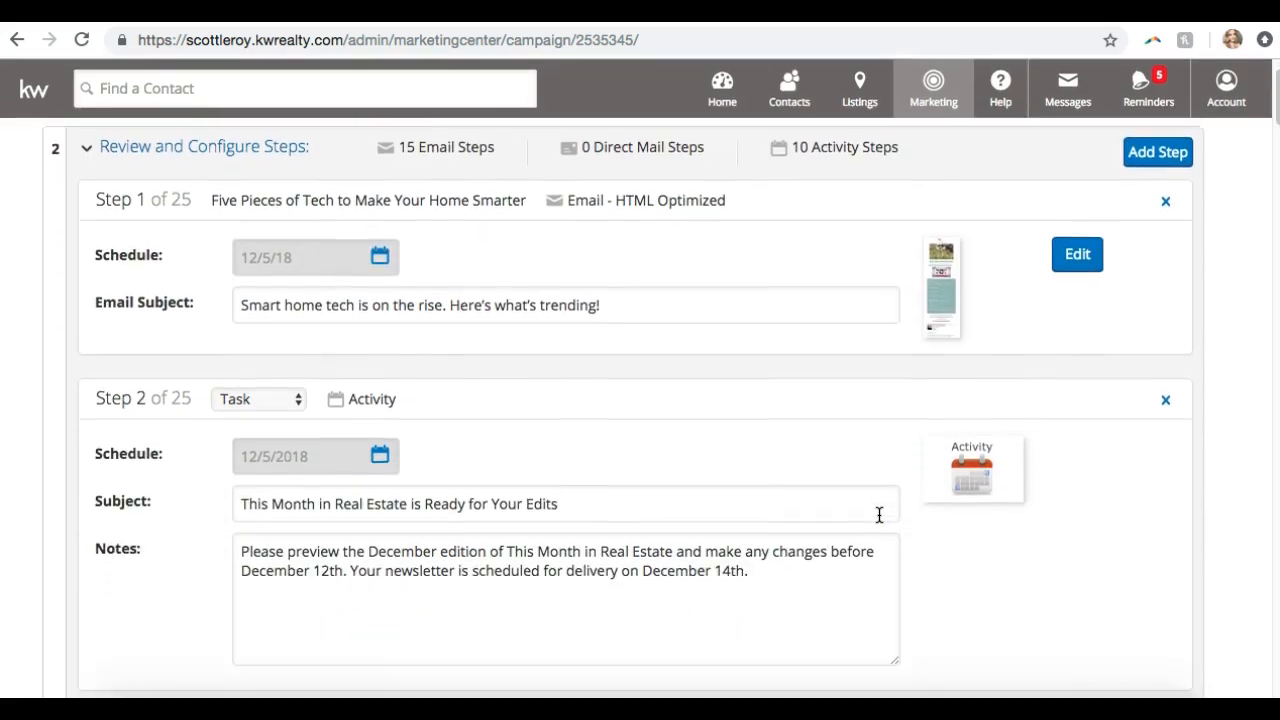
scroll(879, 515, "up", 4)
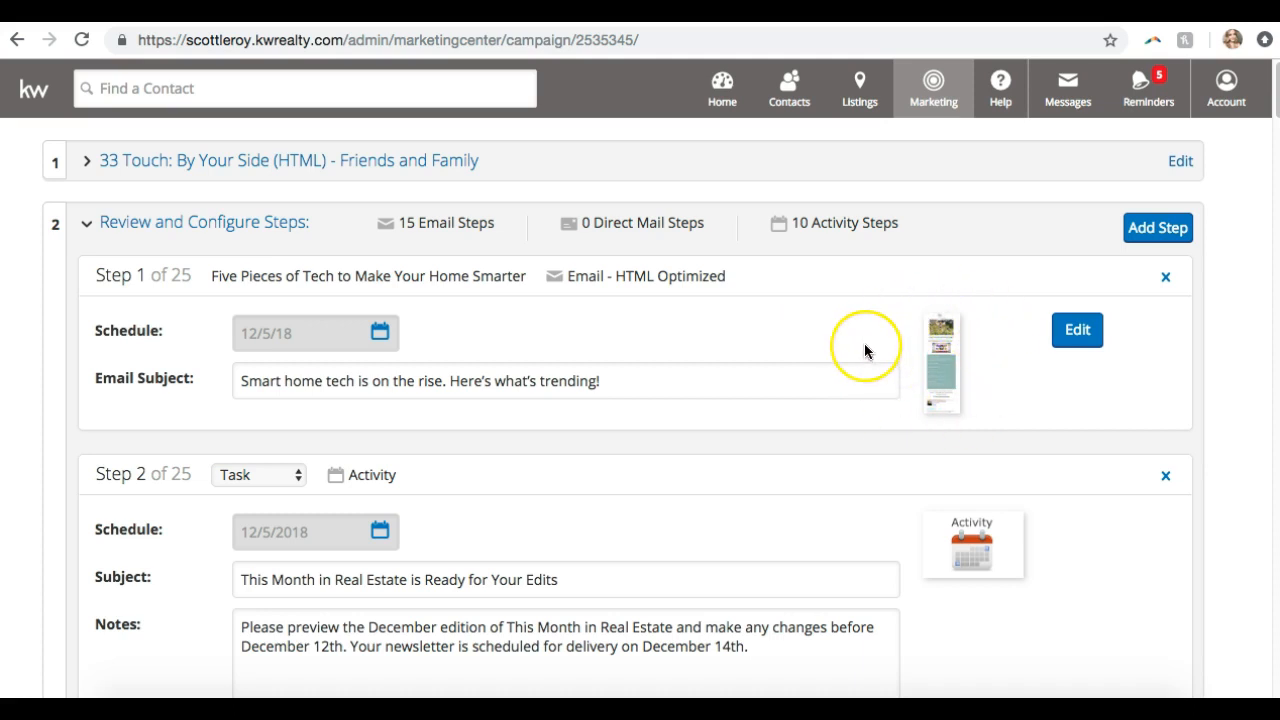
scroll(866, 351, "down", 5)
scroll(866, 351, "down", 1)
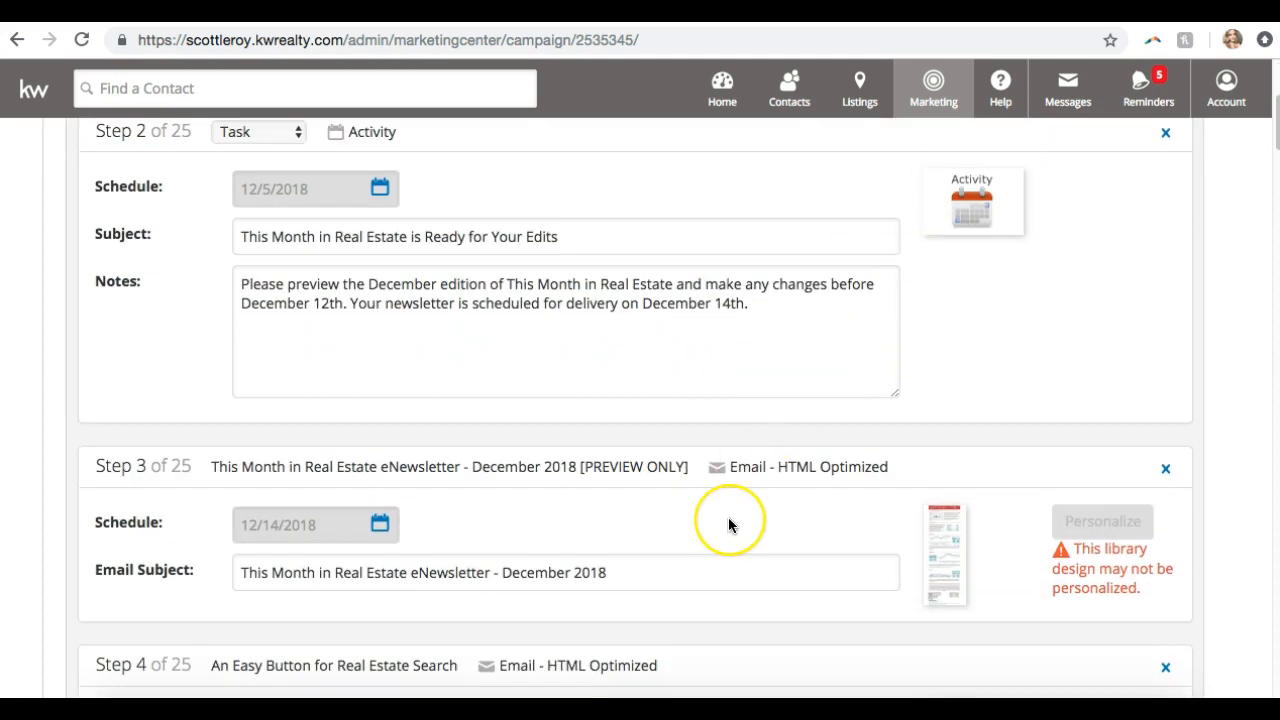
scroll(728, 524, "up", 6)
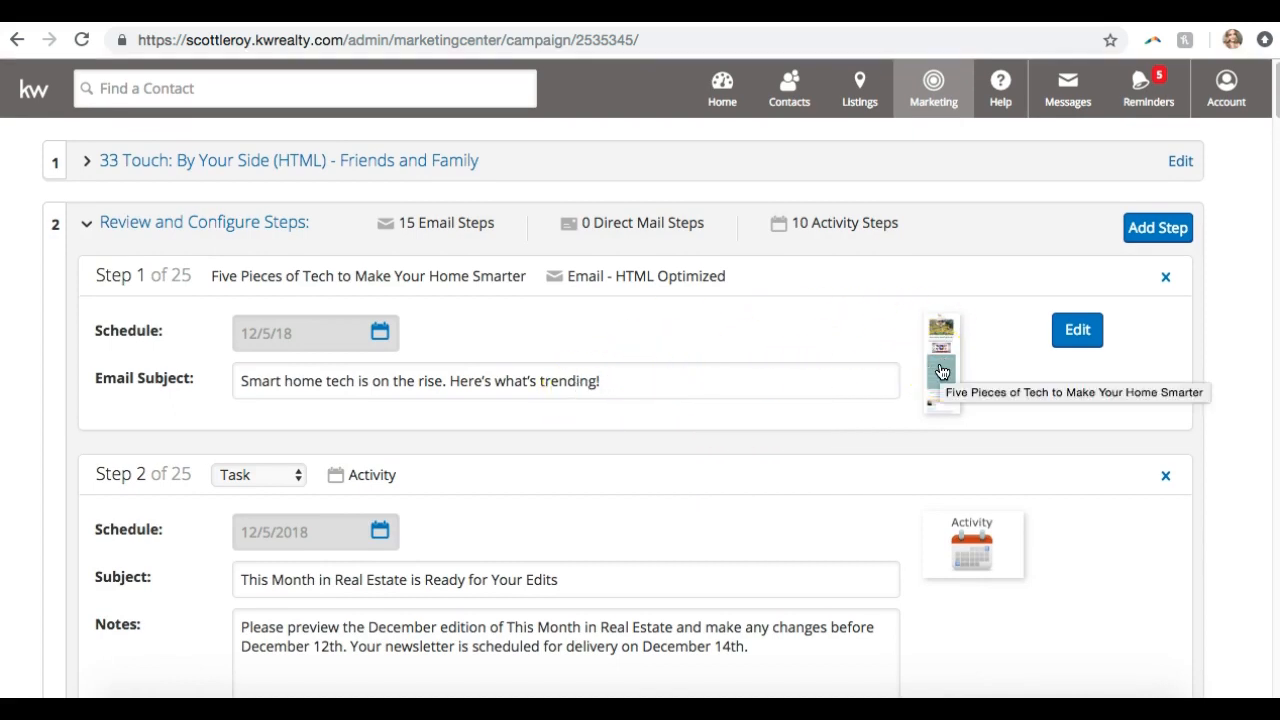
scroll(941, 372, "down", 6)
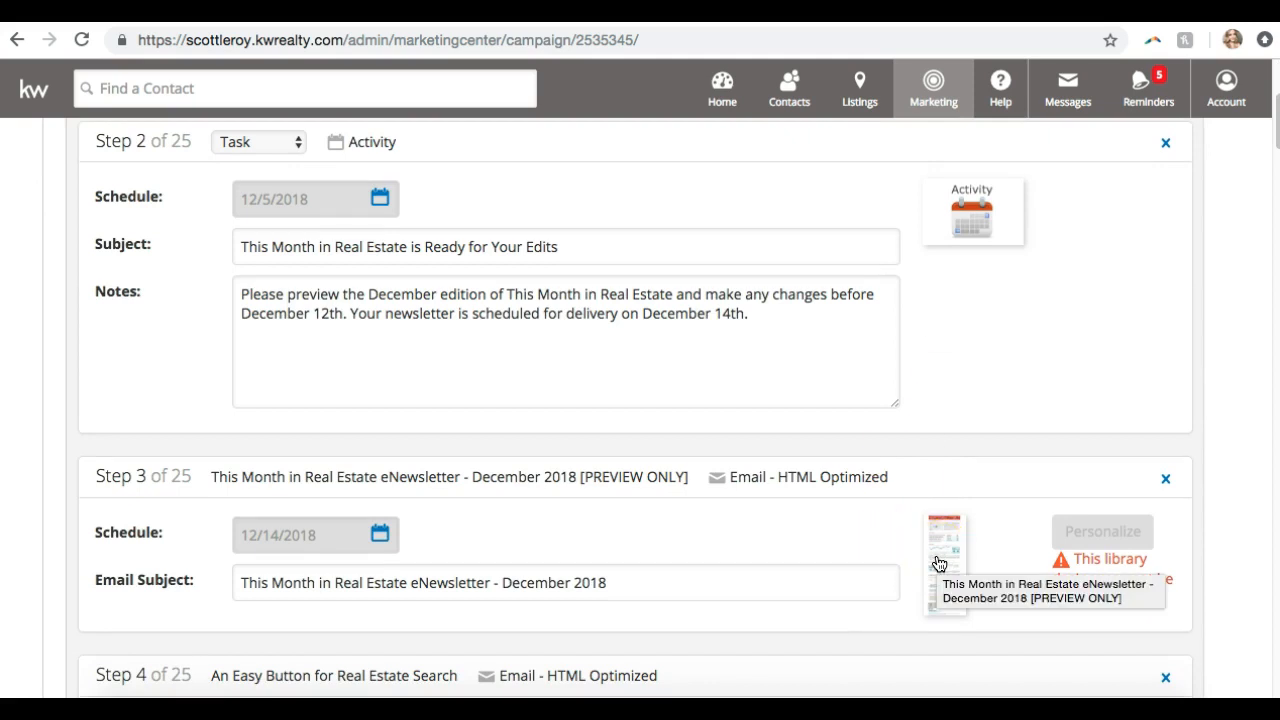
scroll(939, 564, "up", 4)
left_click(761, 431)
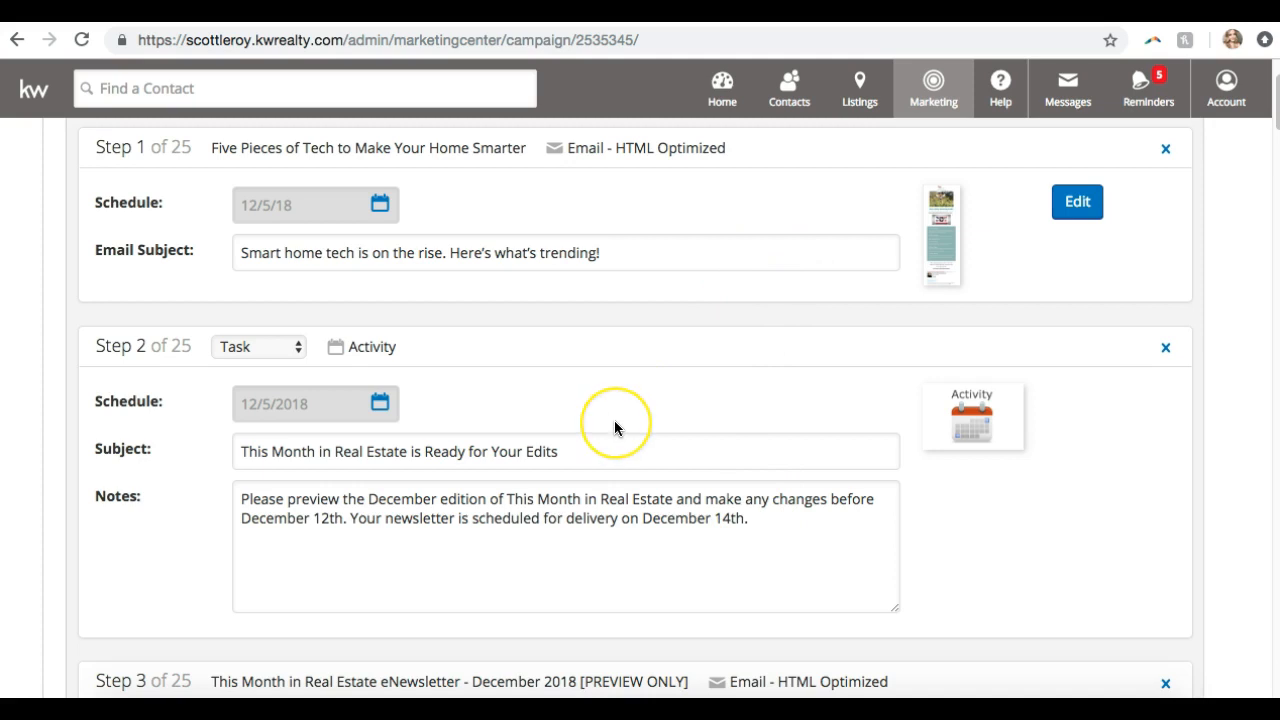
scroll(614, 427, "down", 1)
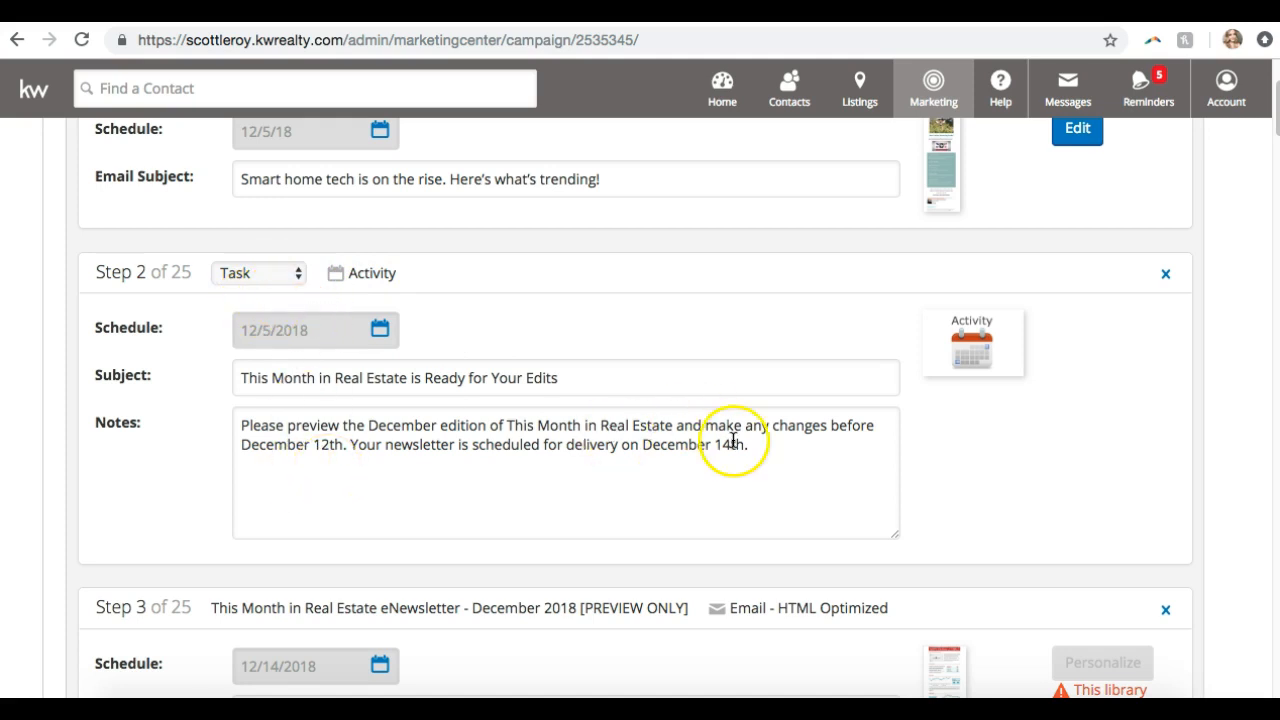
scroll(730, 443, "down", 1)
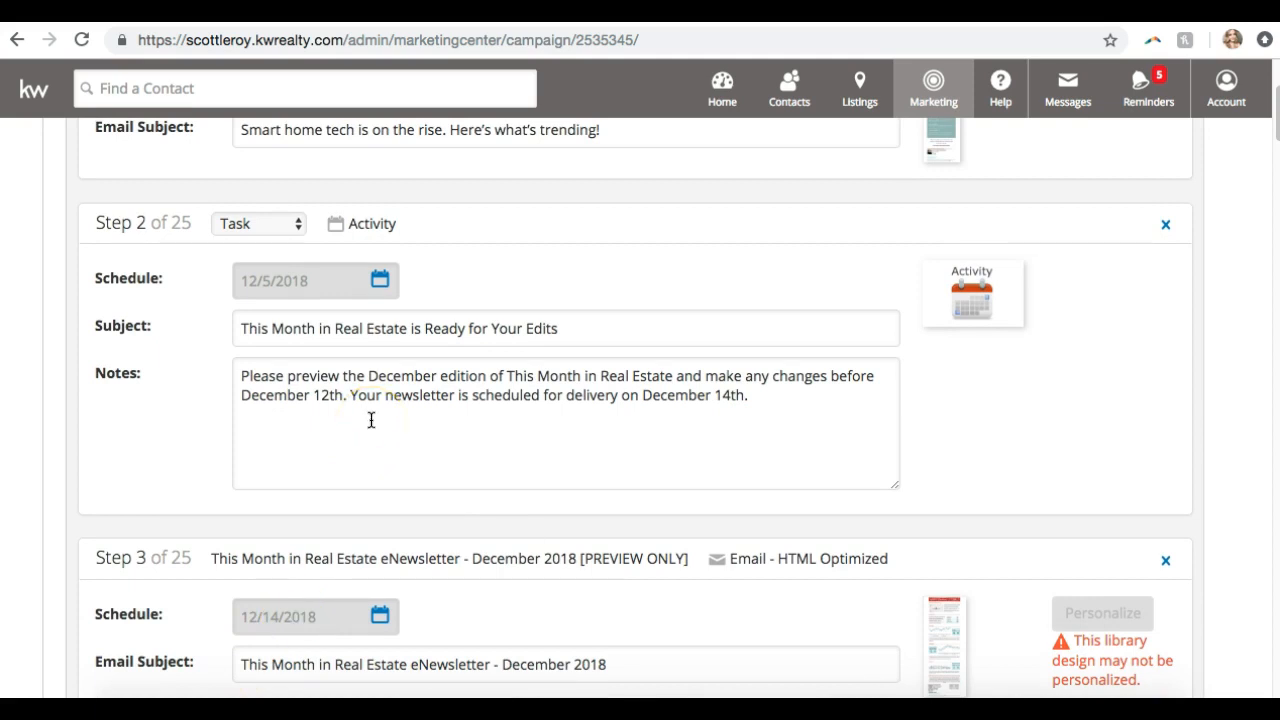
scroll(371, 420, "down", 3)
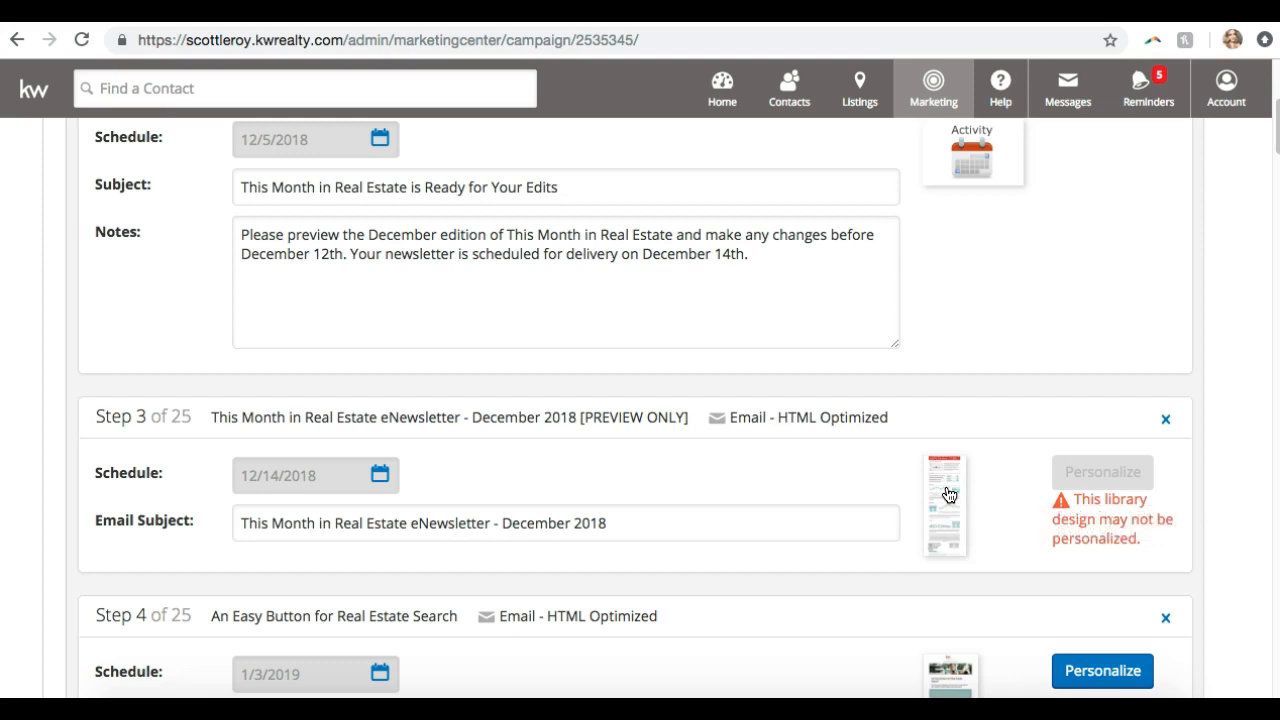
scroll(949, 494, "down", 1)
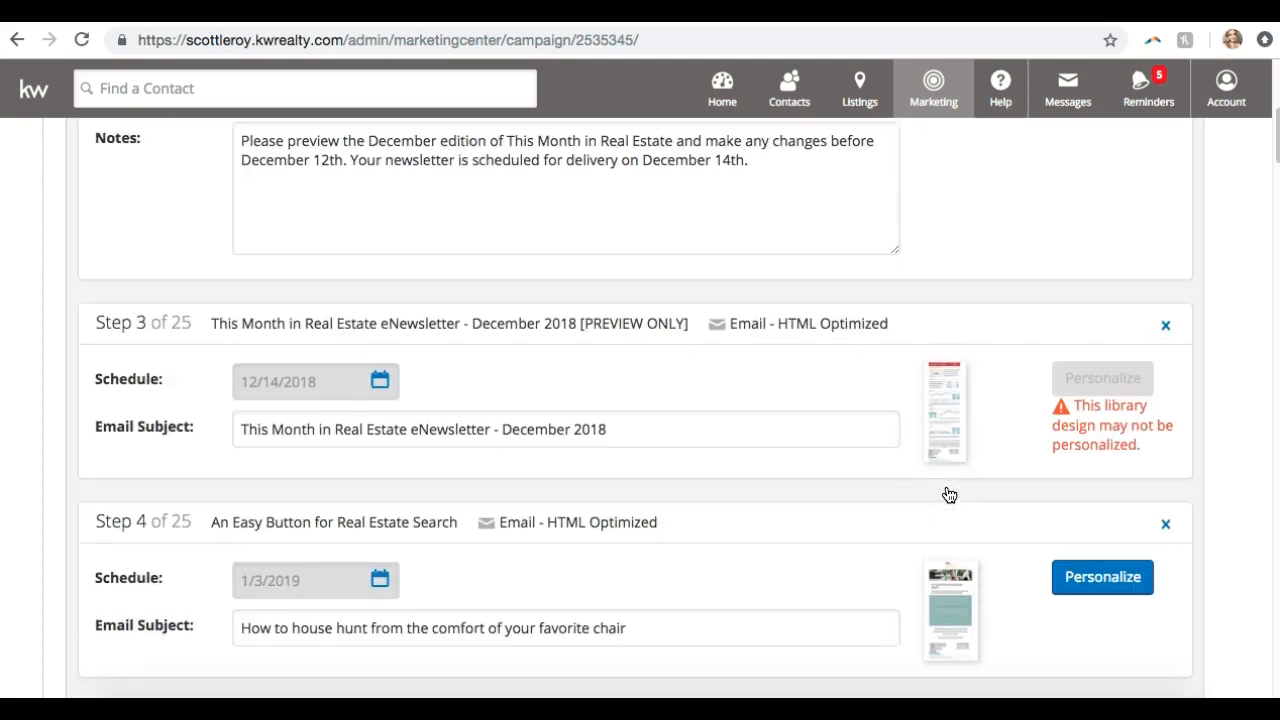
scroll(949, 494, "up", 5)
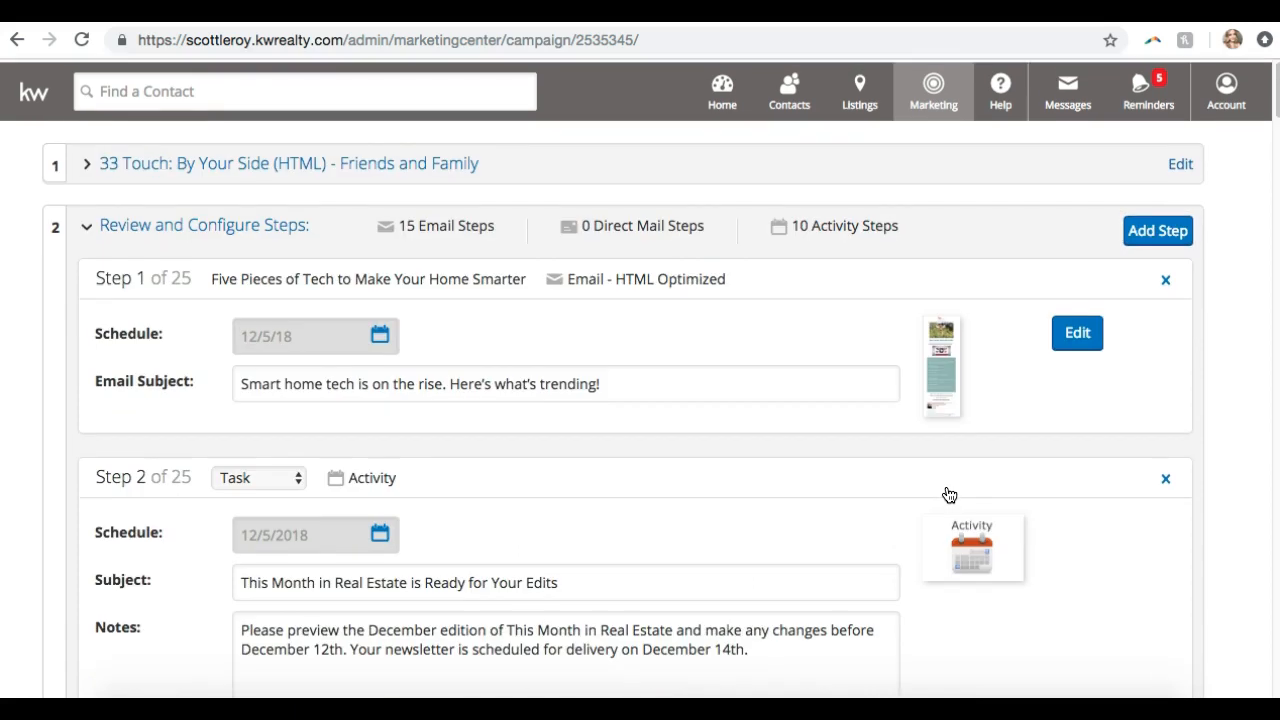
scroll(206, 251, "down", 7)
scroll(206, 251, "down", 20)
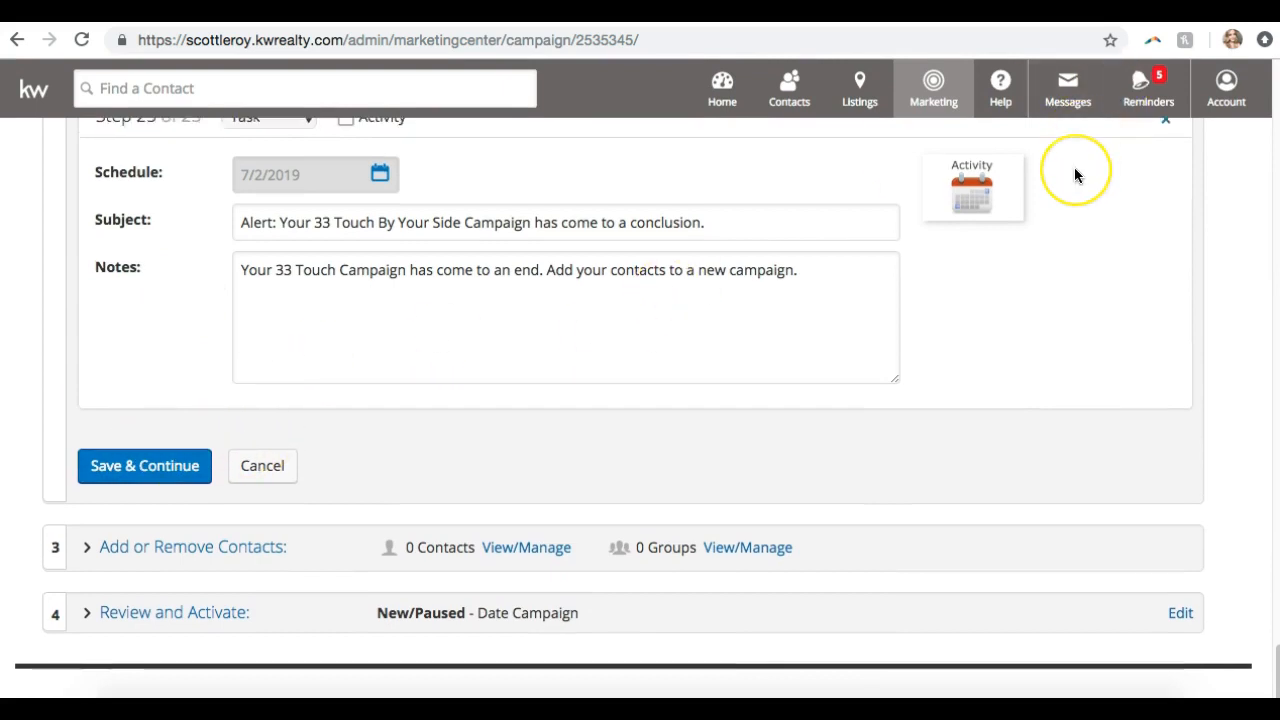
scroll(1075, 170, "up", 4)
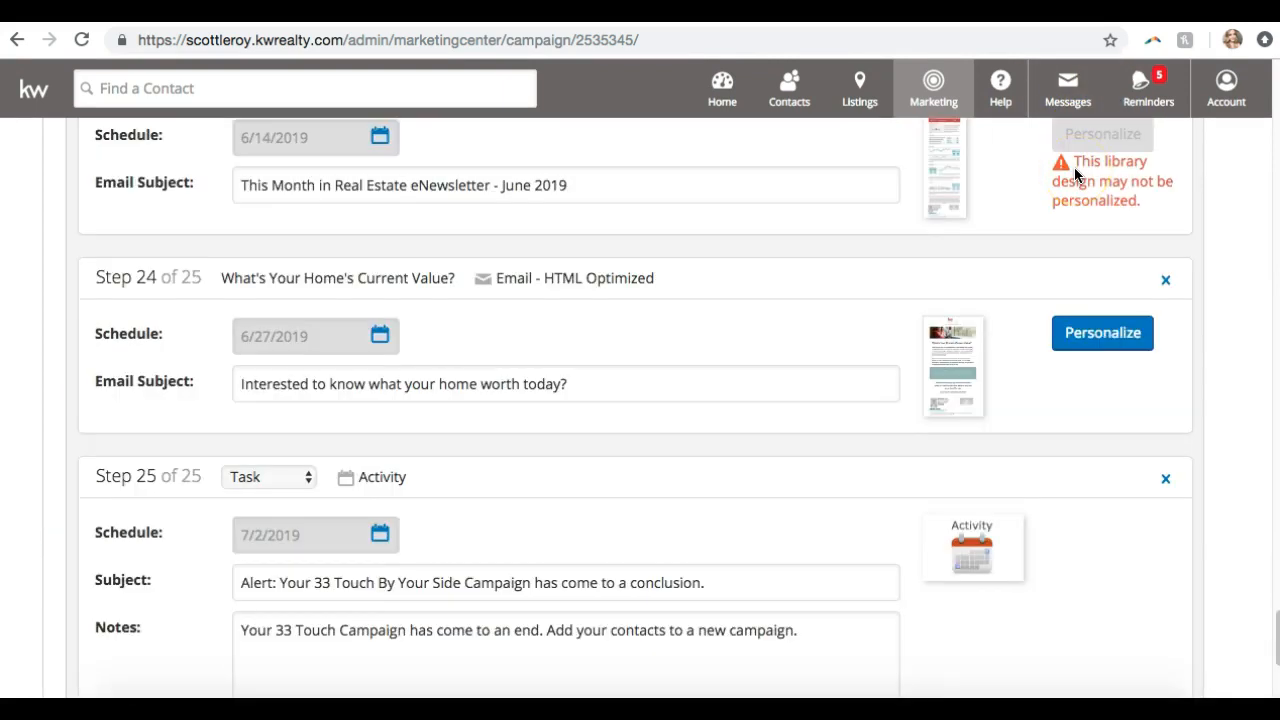
scroll(869, 476, "down", 2)
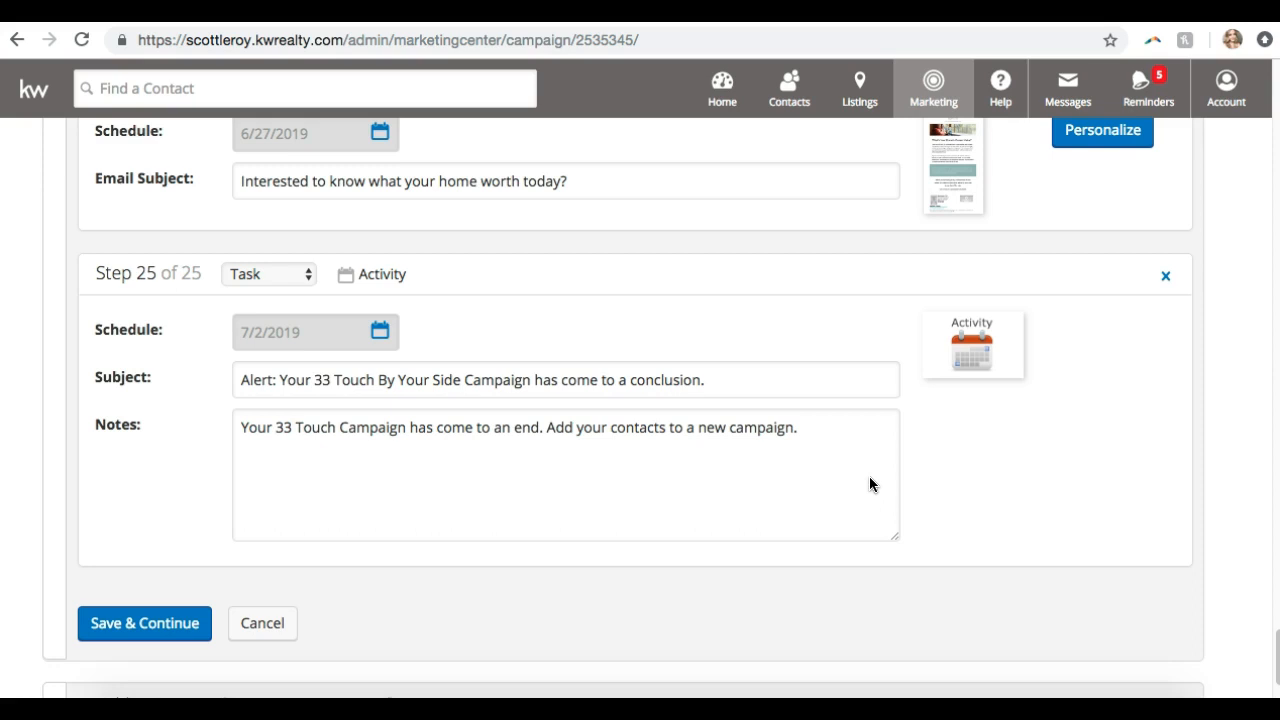
scroll(869, 484, "up", 10)
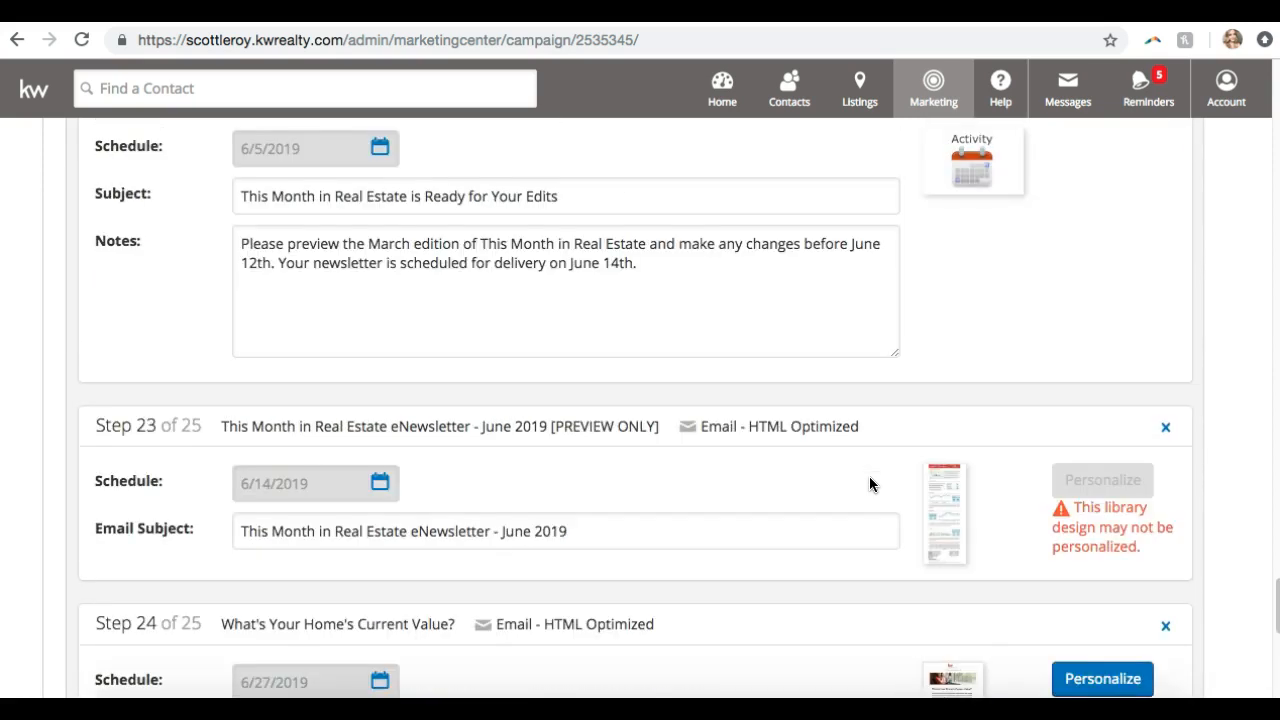
scroll(869, 484, "down", 6)
scroll(869, 484, "down", 5)
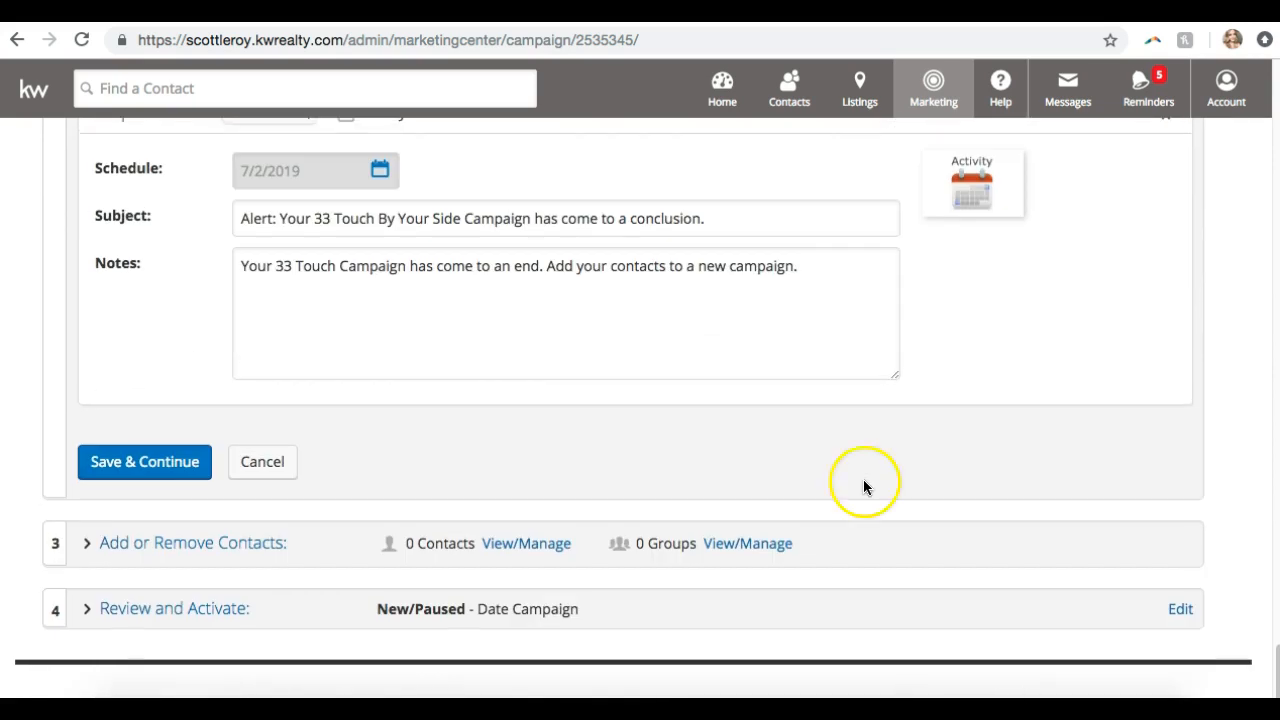
Save the campaign steps and open the campaign's contacts and groups management
left_click(140, 467)
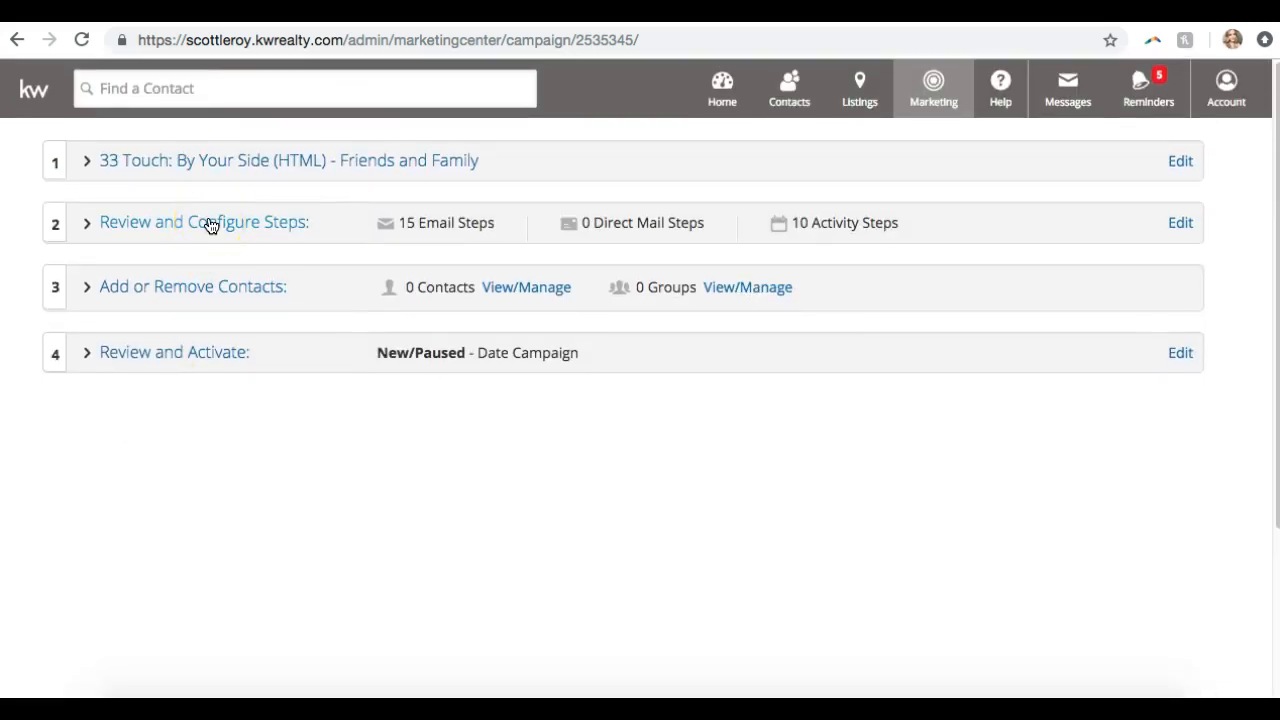
left_click(181, 288)
left_click(180, 290)
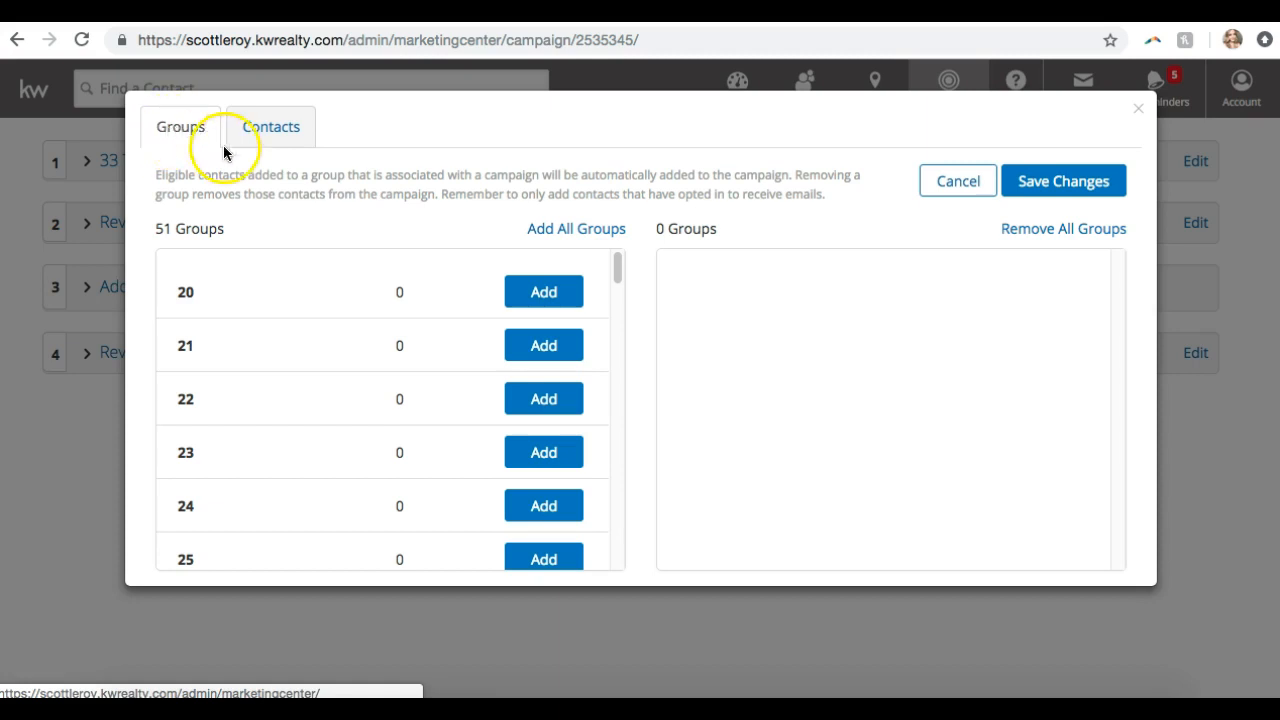
Add the 33 Touch group, with its 6 contacts, to the campaign
scroll(248, 293, "down", 2)
scroll(248, 293, "down", 20)
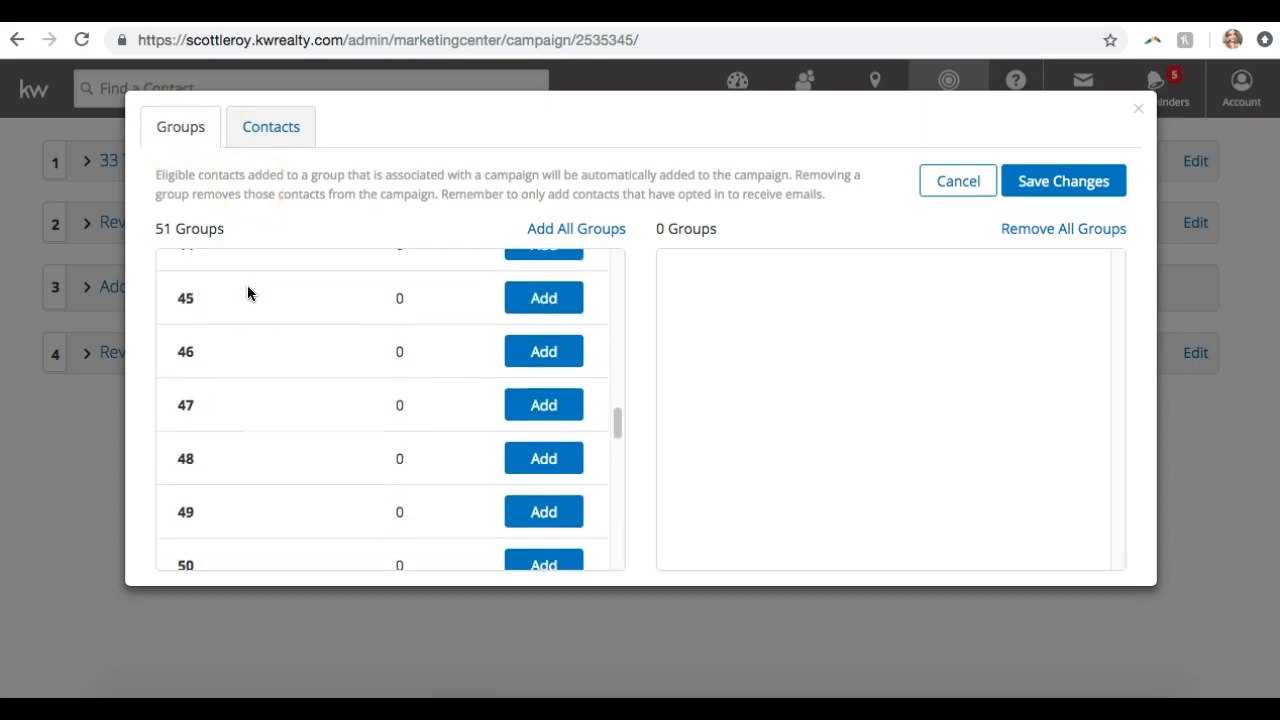
scroll(247, 293, "down", 8)
scroll(247, 293, "up", 20)
scroll(247, 293, "down", 6)
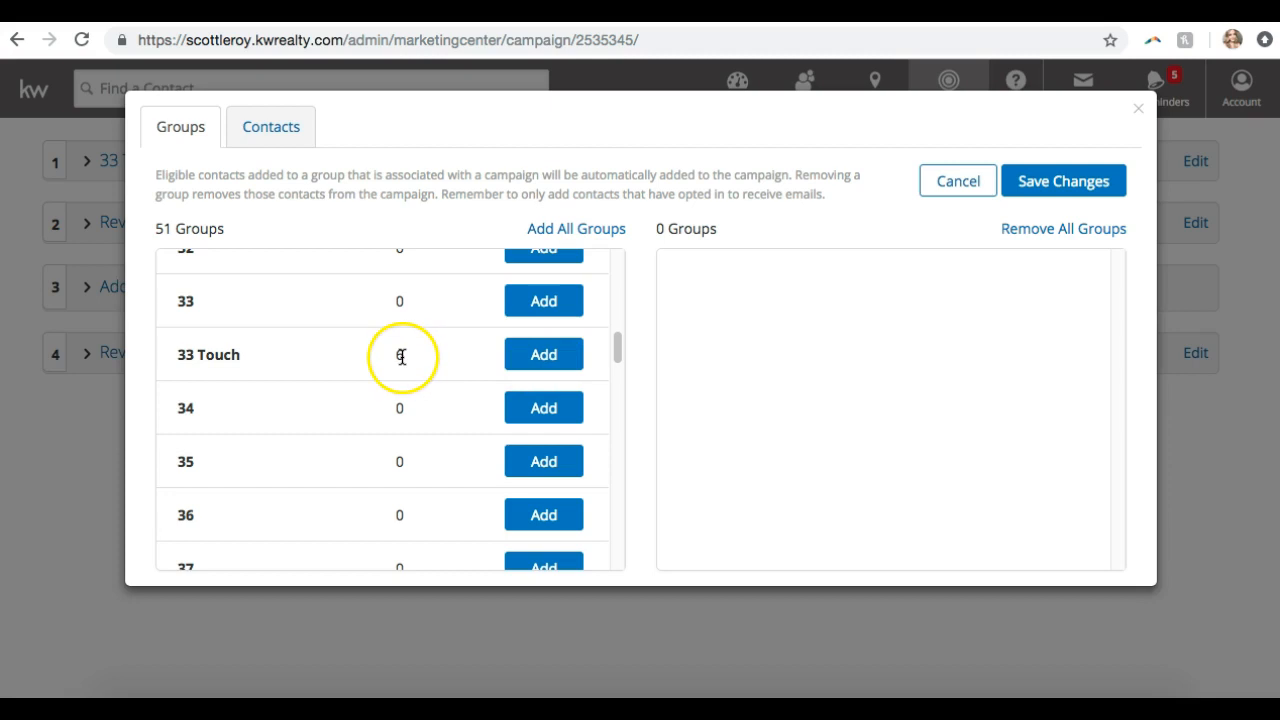
left_click(530, 364)
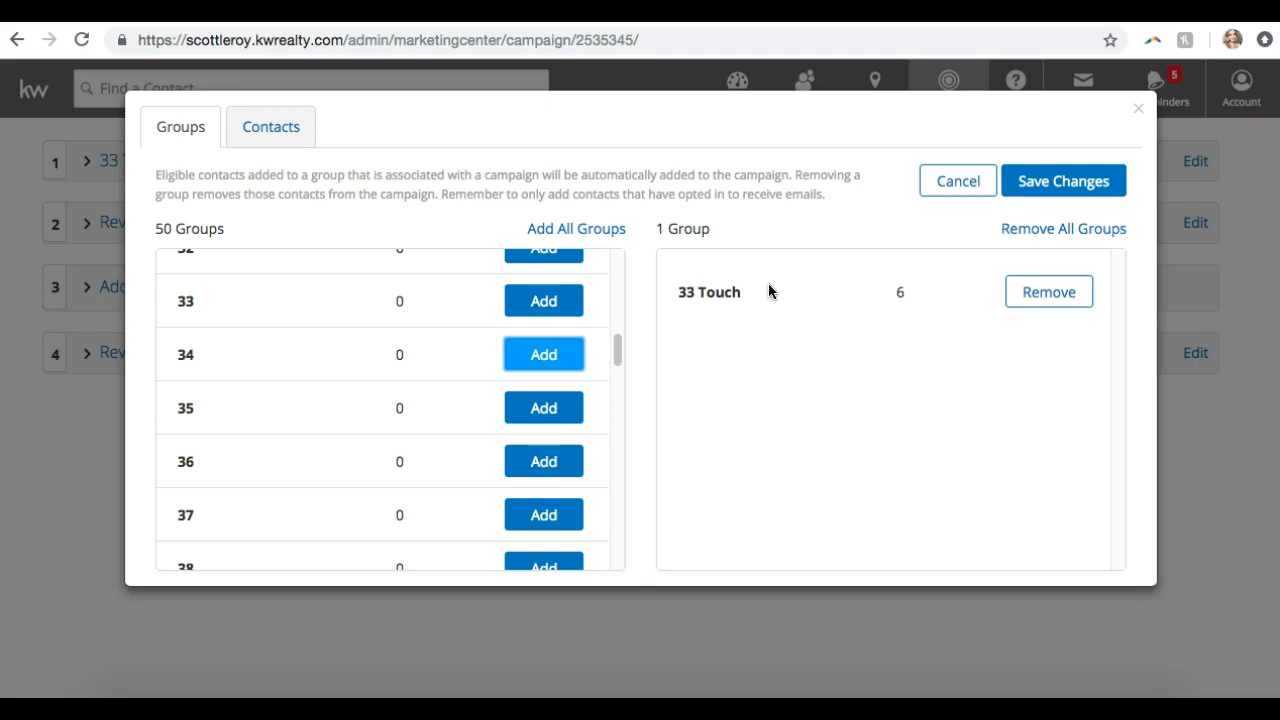
left_click(485, 320)
Add the vendor contact, remove the 33 Touch group, and add all remaining contacts
left_click(293, 138)
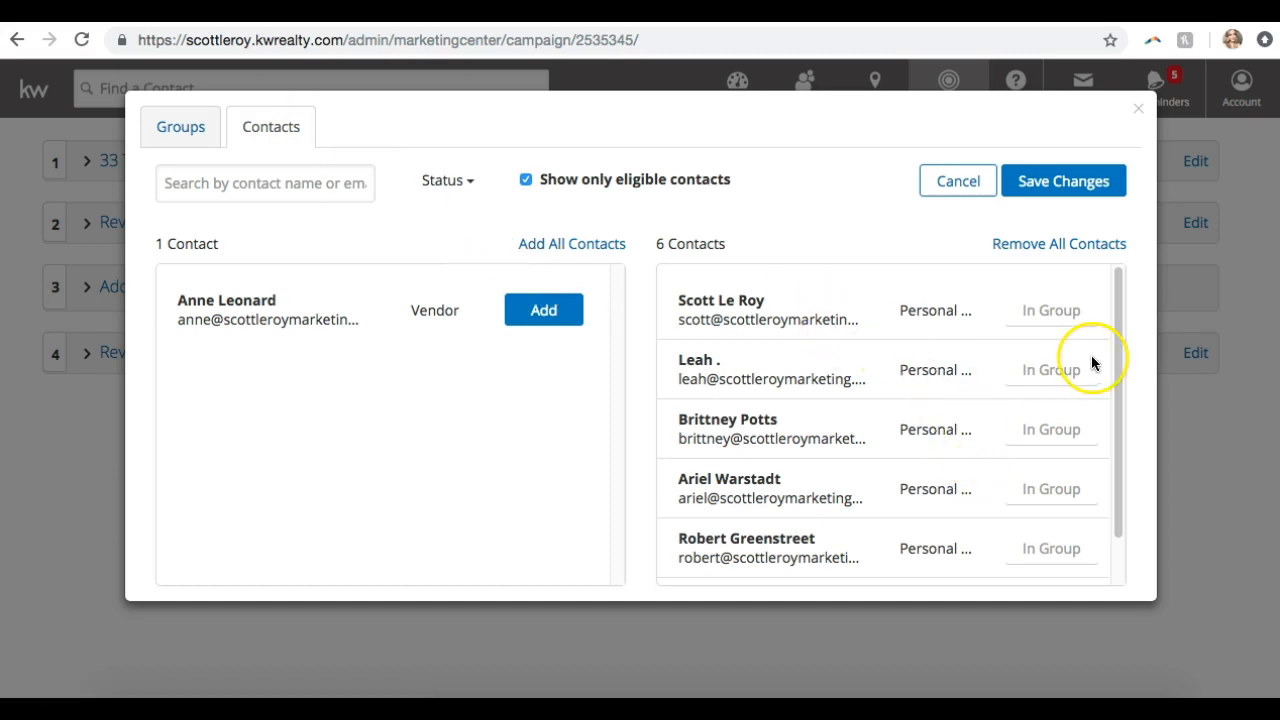
scroll(1091, 363, "down", 2)
scroll(1091, 363, "up", 2)
left_click(566, 311)
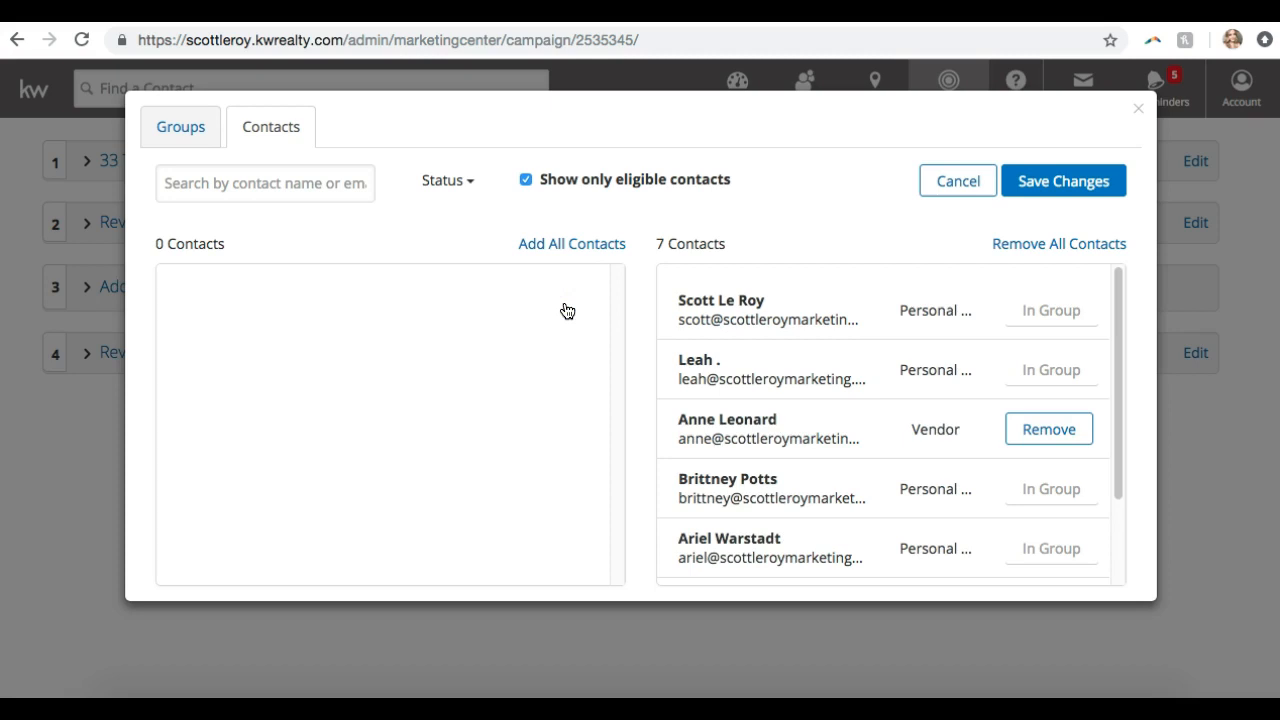
left_click(158, 132)
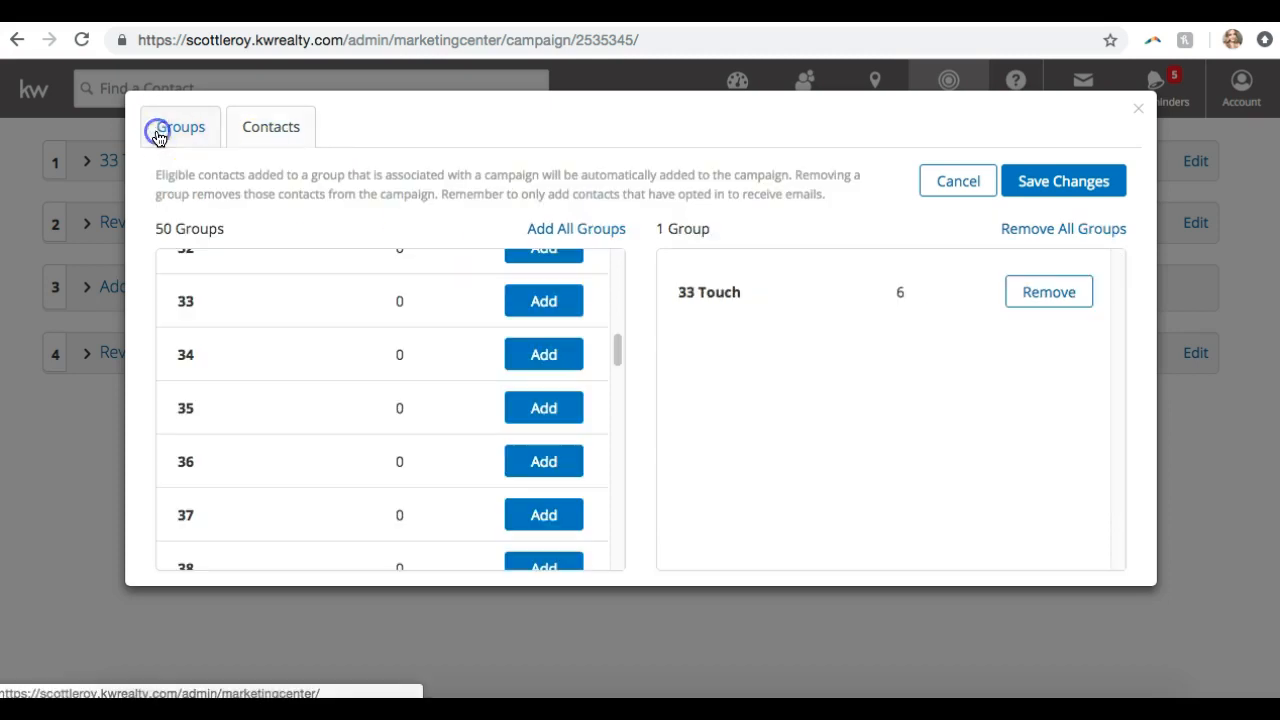
left_click(1062, 297)
left_click(263, 133)
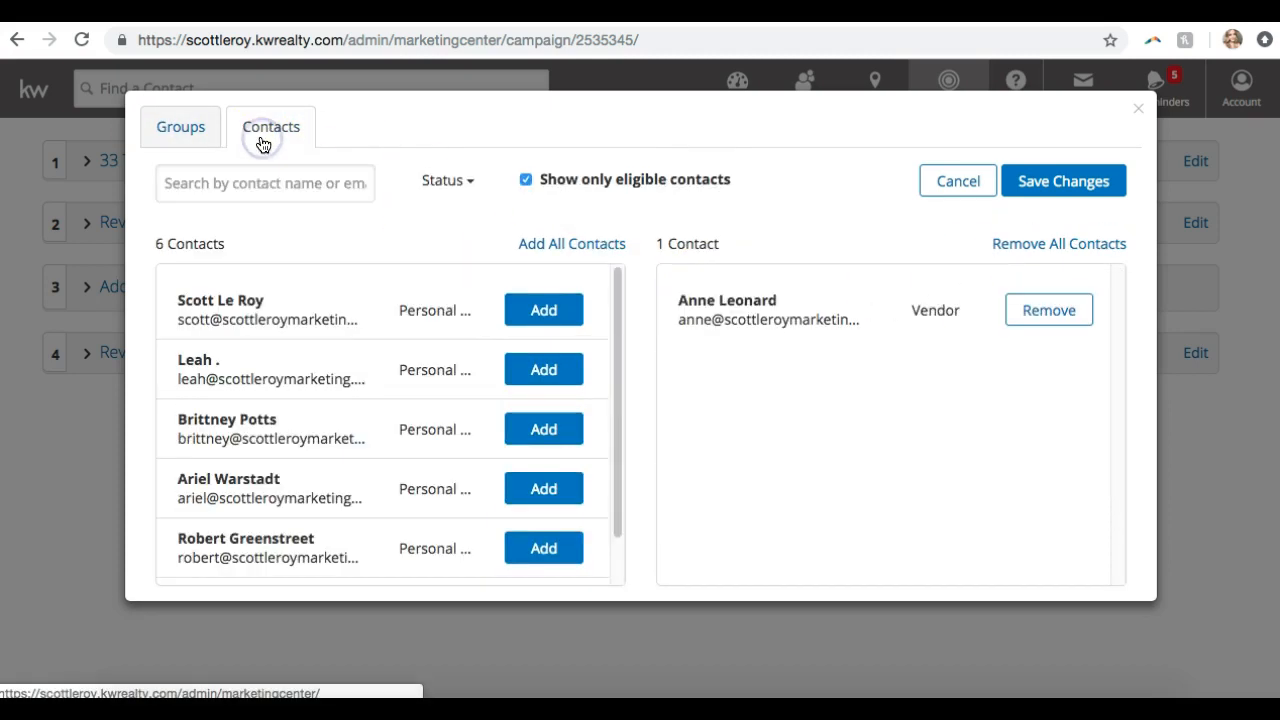
left_click(583, 254)
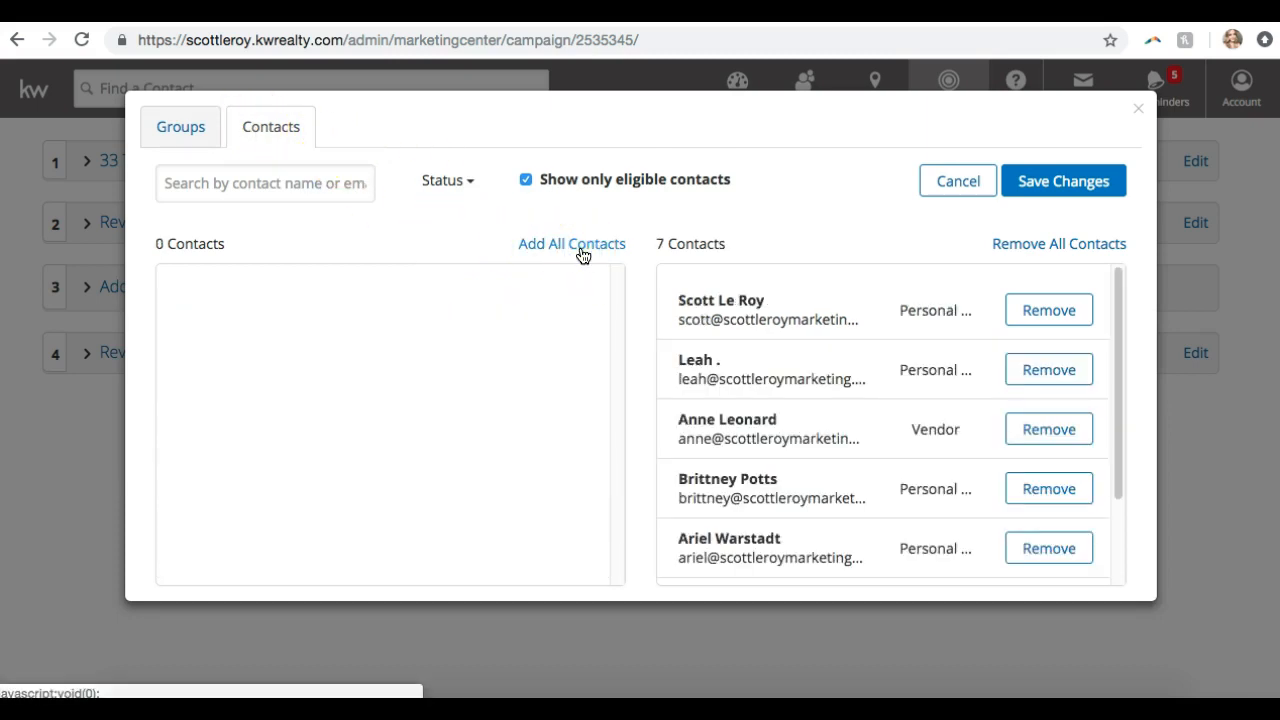
Clear the contacts, add all seven eligible contacts with eligible-only filtering, and save
left_click(246, 183)
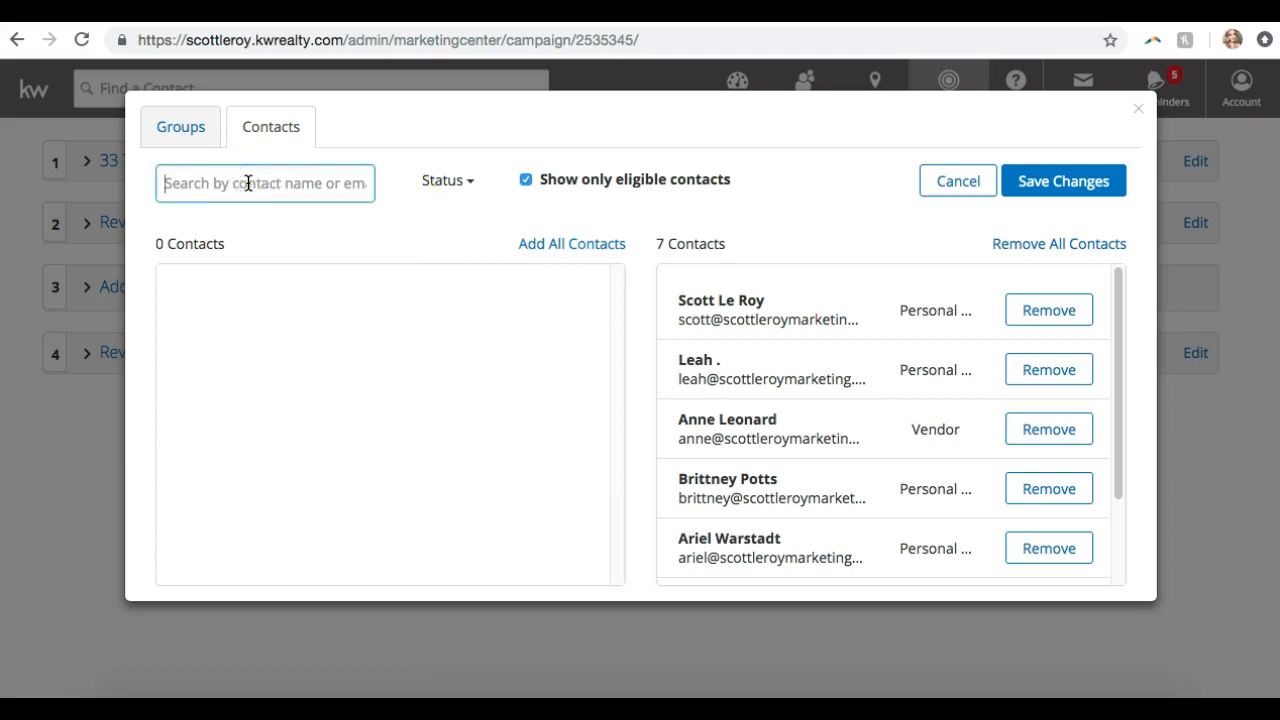
left_click(233, 195)
left_click(448, 180)
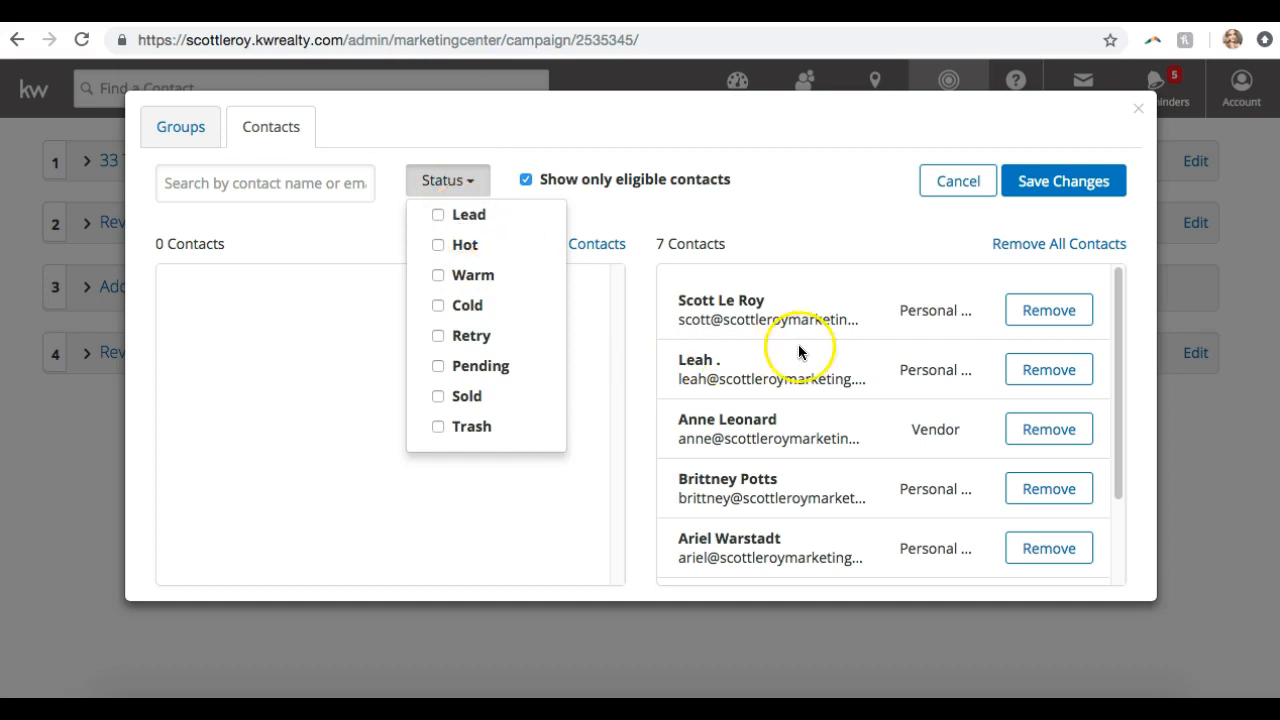
left_click(452, 180)
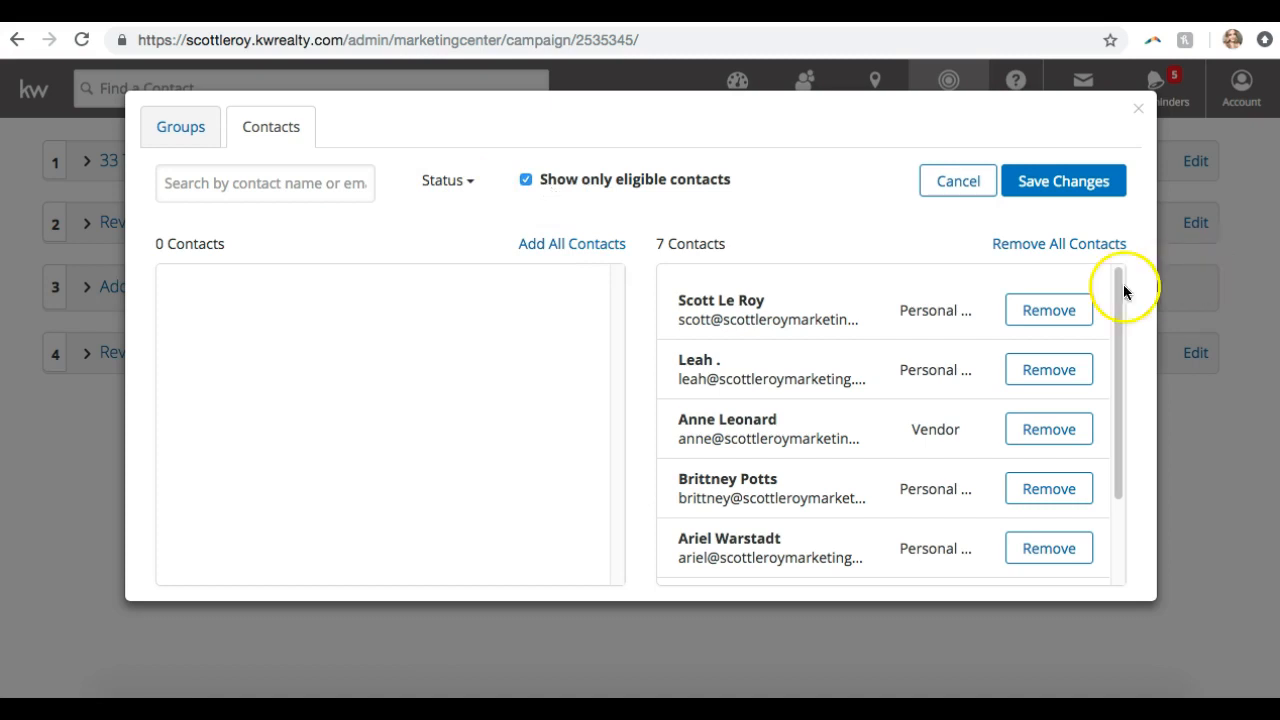
left_click(1068, 245)
left_click(165, 243)
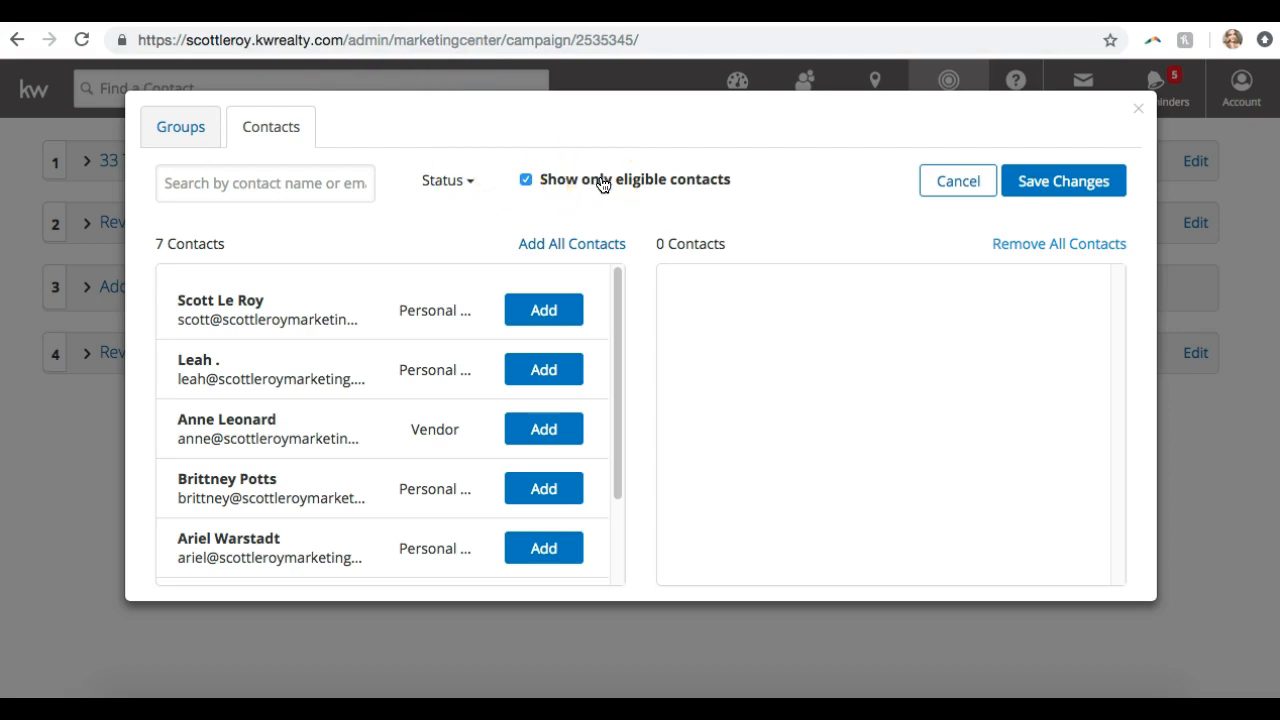
left_click(524, 181)
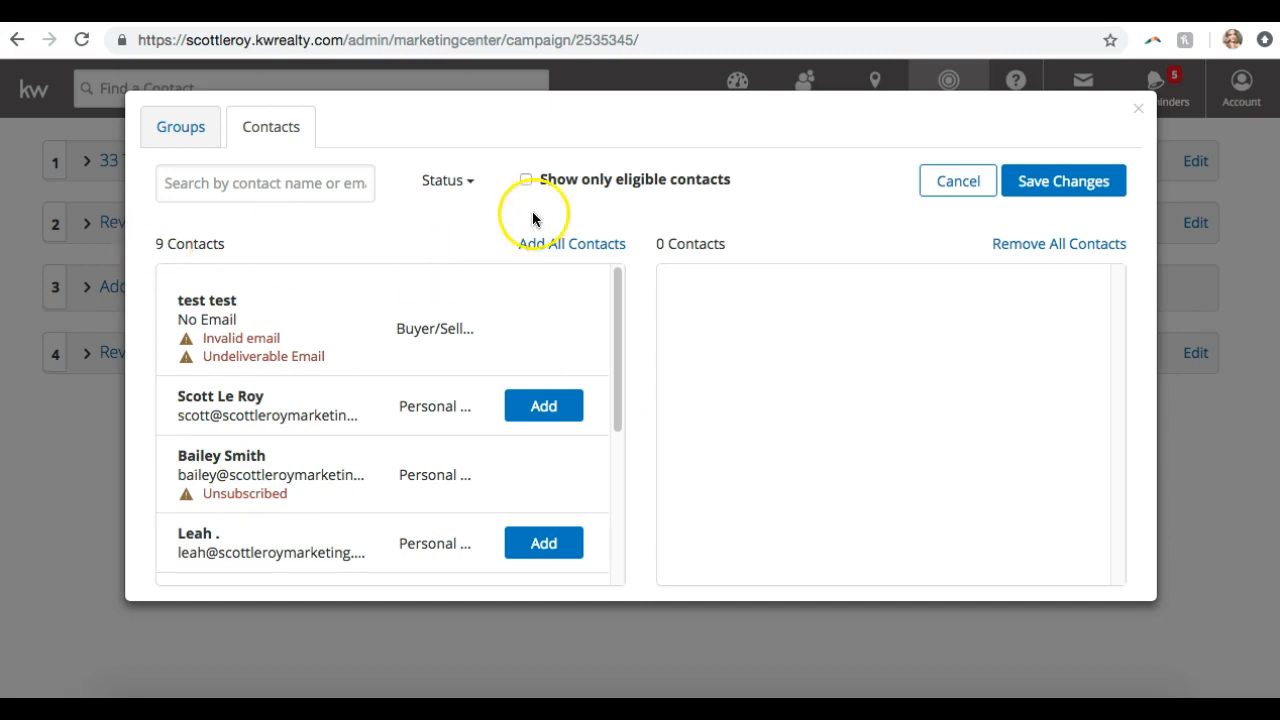
left_click(525, 180)
left_click(536, 245)
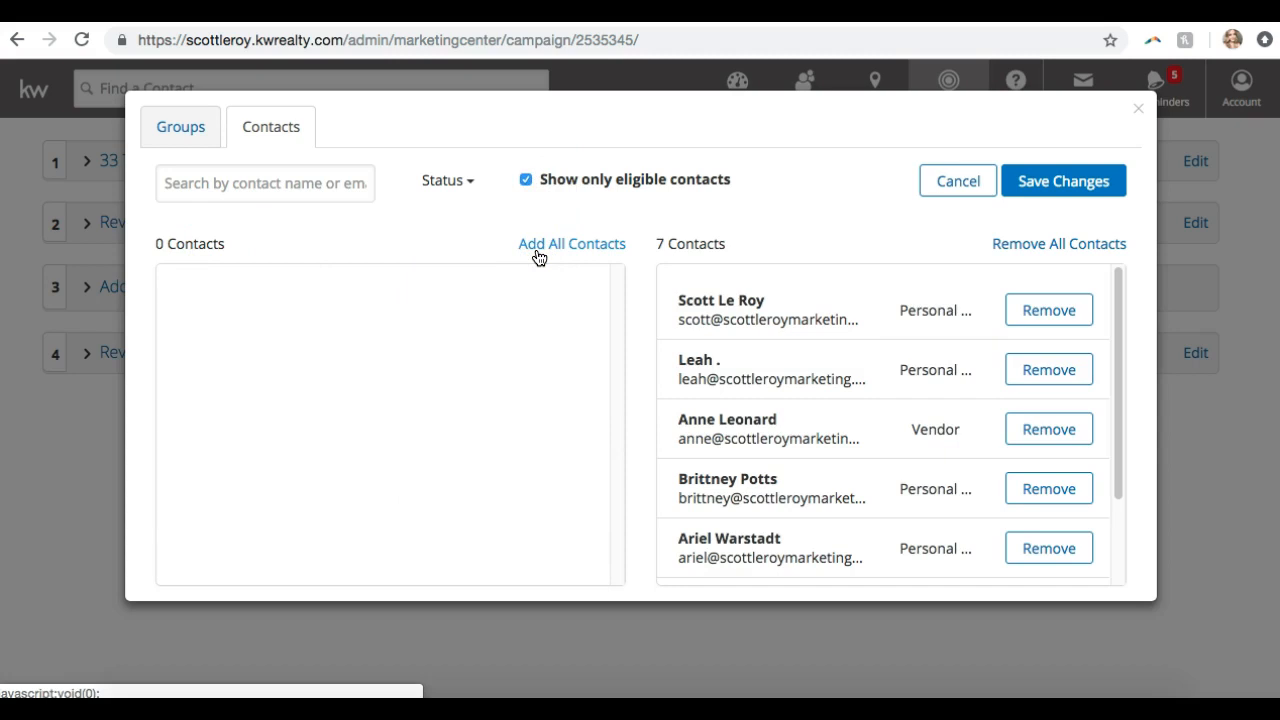
left_click(1071, 198)
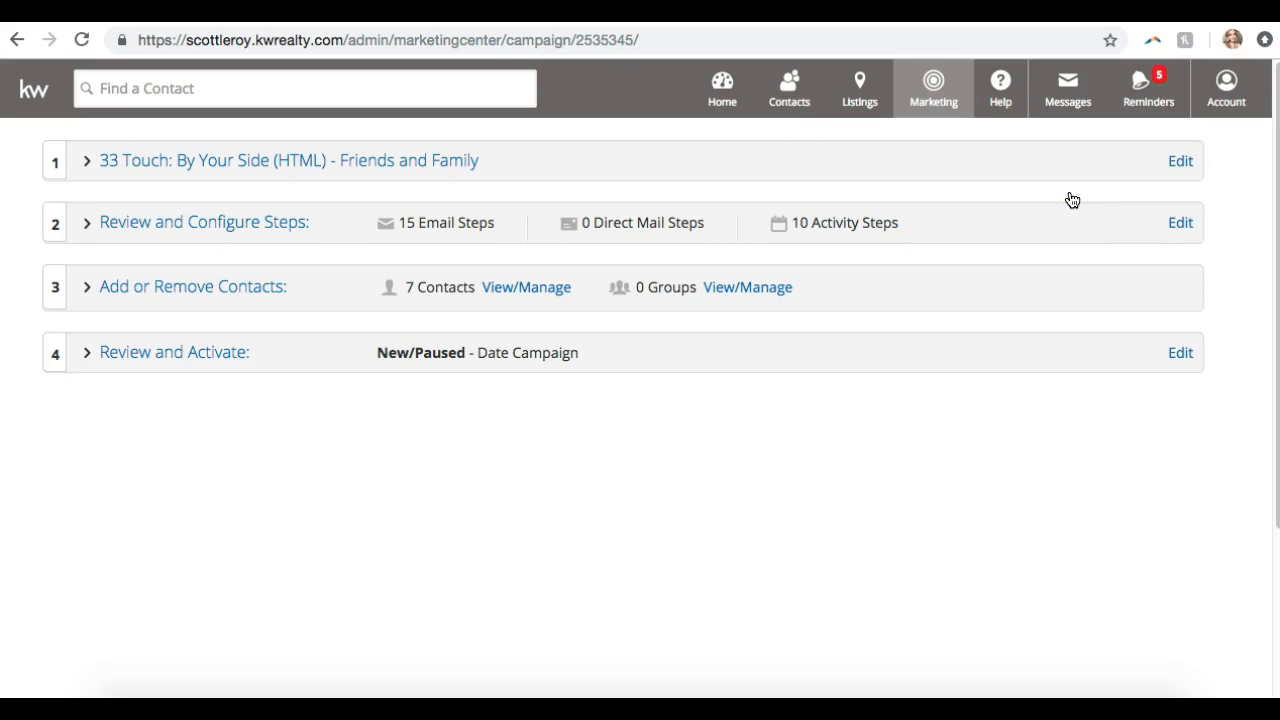
Expand the Review and Activate step and continue past the unsaved-edits alert
left_click(684, 320)
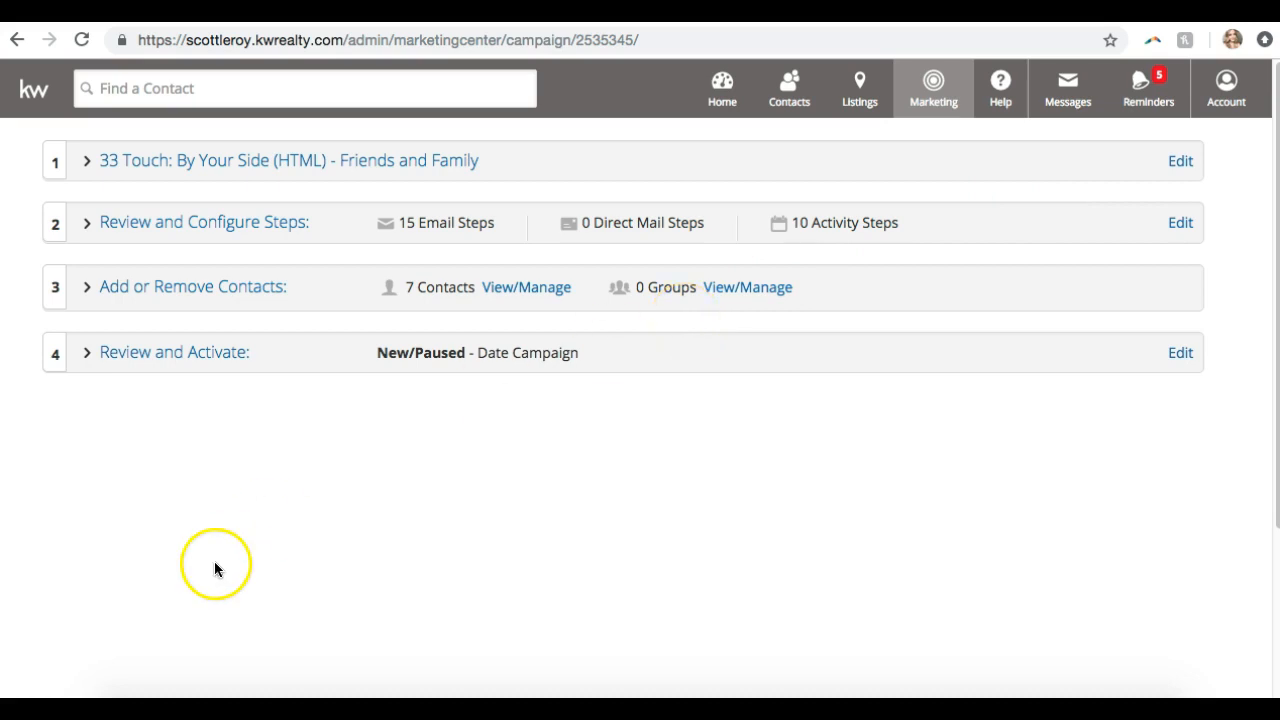
left_click(182, 355)
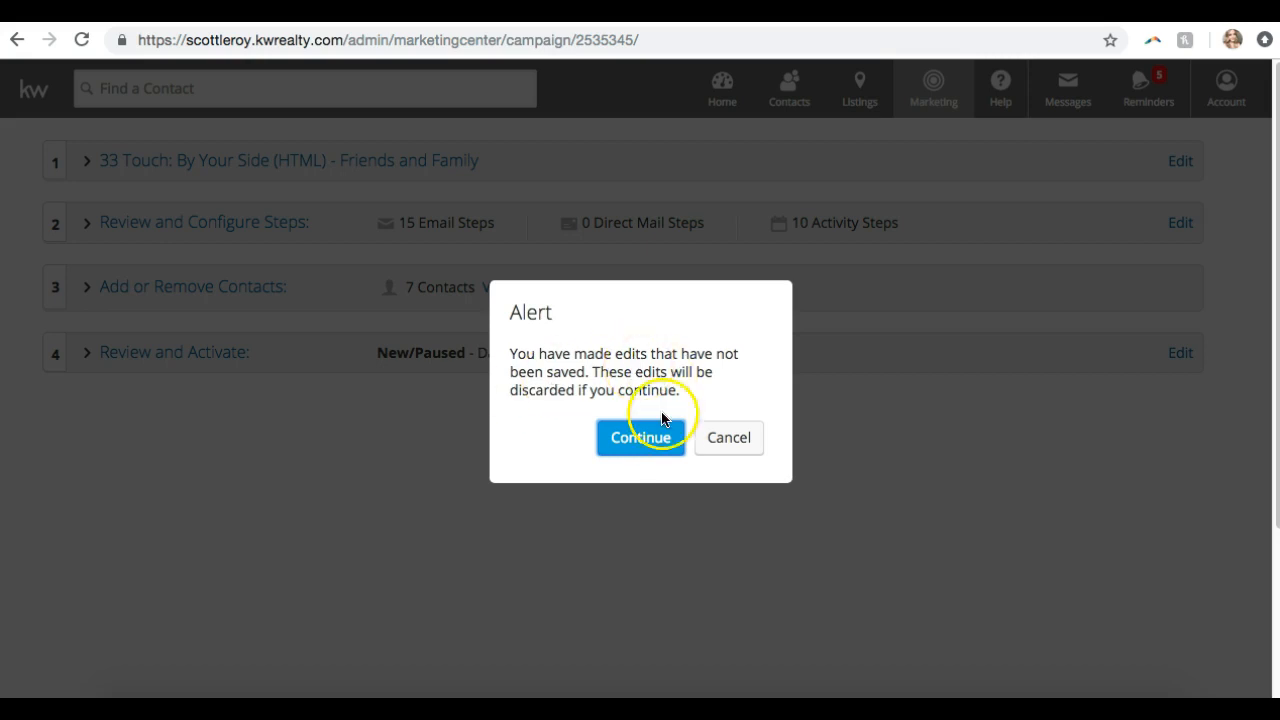
left_click(654, 437)
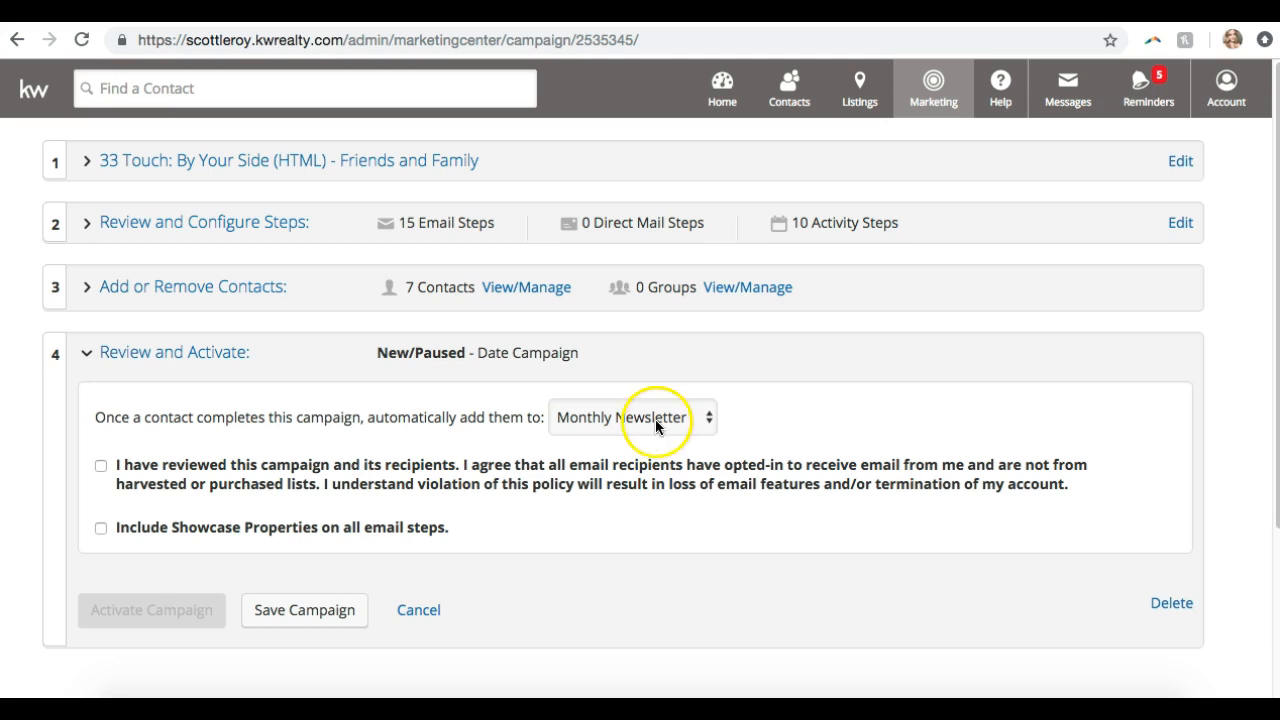
Review the follow-up campaign choices and set no follow-up campaign after completion
left_click(655, 424)
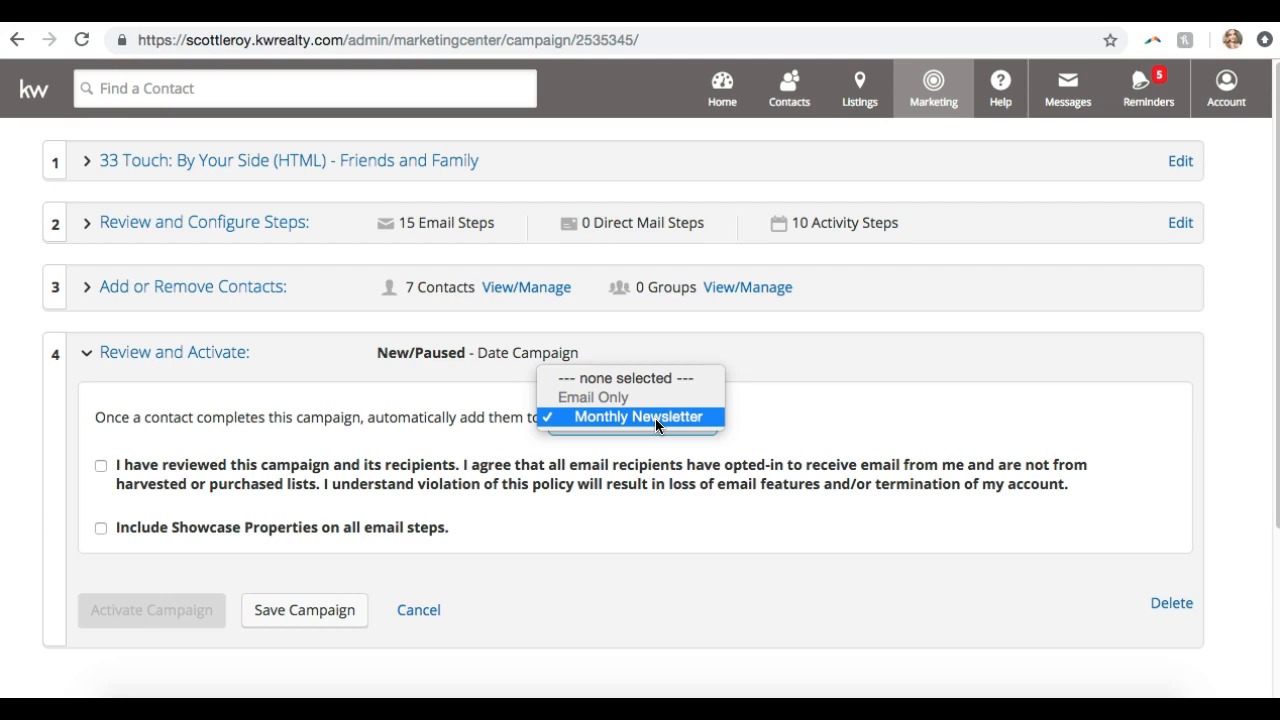
left_click(373, 448)
left_click(629, 411)
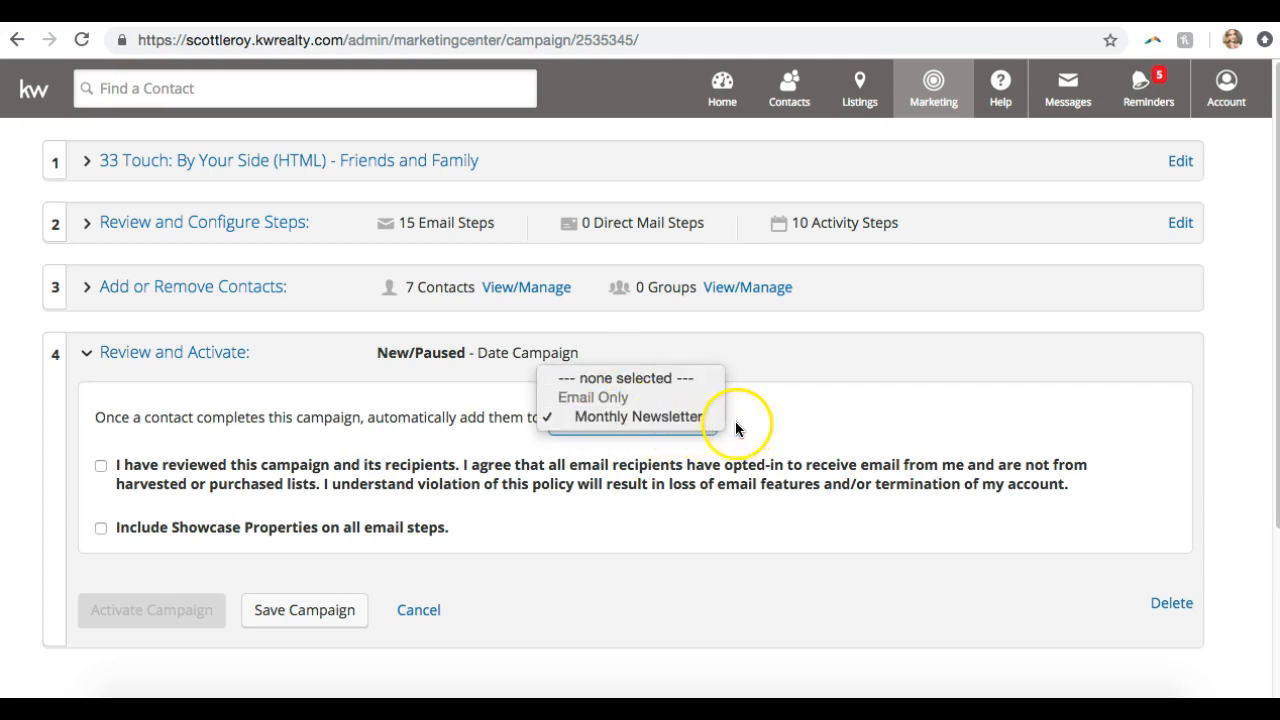
left_click(673, 417)
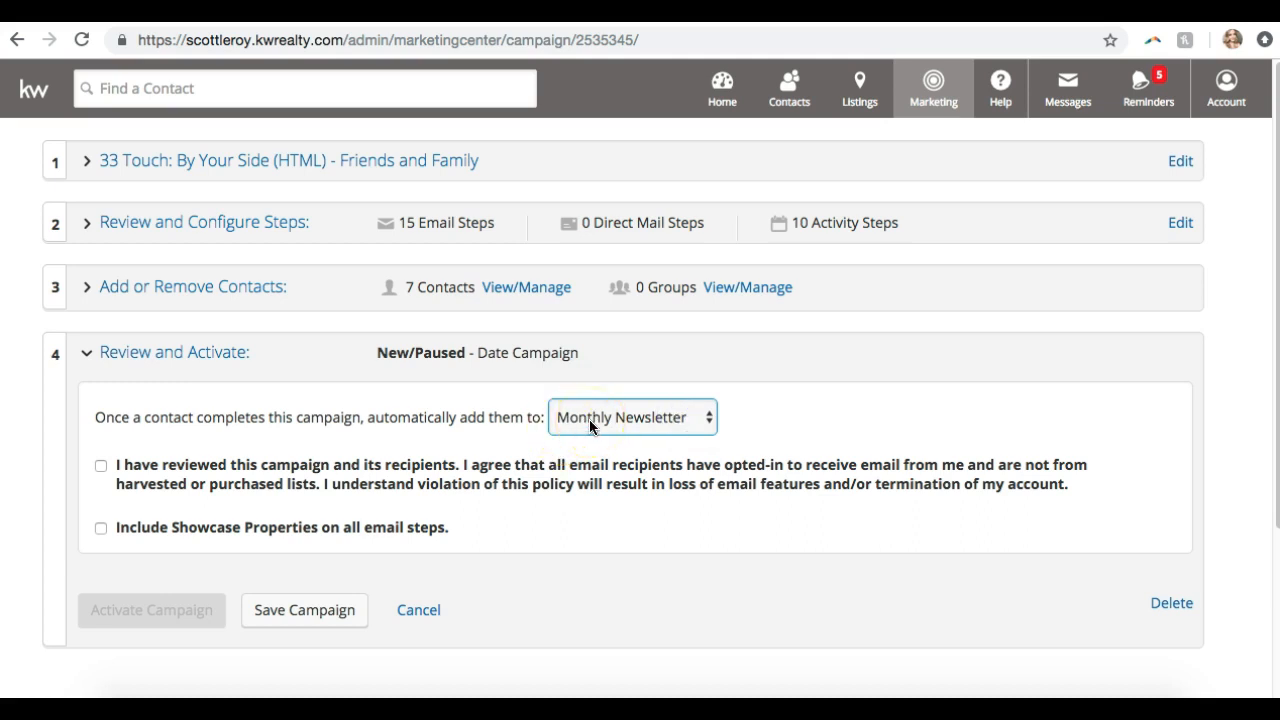
left_click(589, 419)
left_click(603, 378)
Accept the opt-in agreement, include Showcase Properties on all email steps, and activate
left_click(578, 463)
left_click(578, 463)
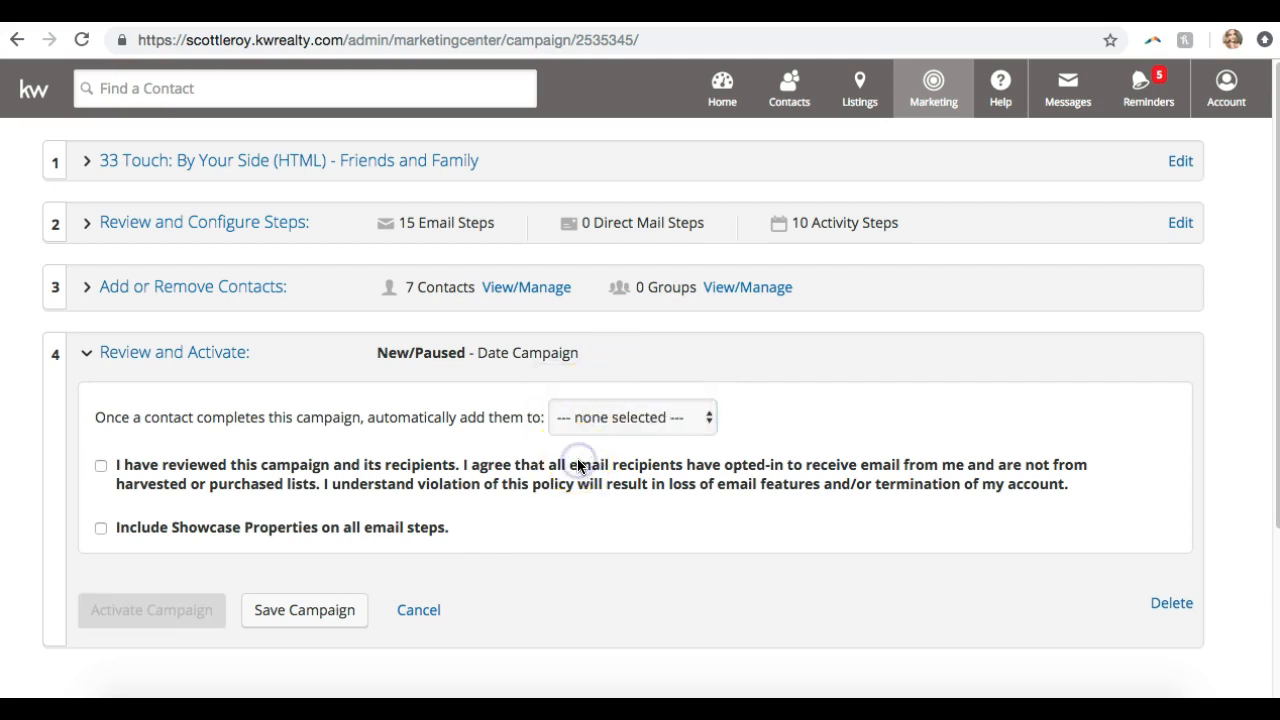
scroll(236, 393, "down", 1)
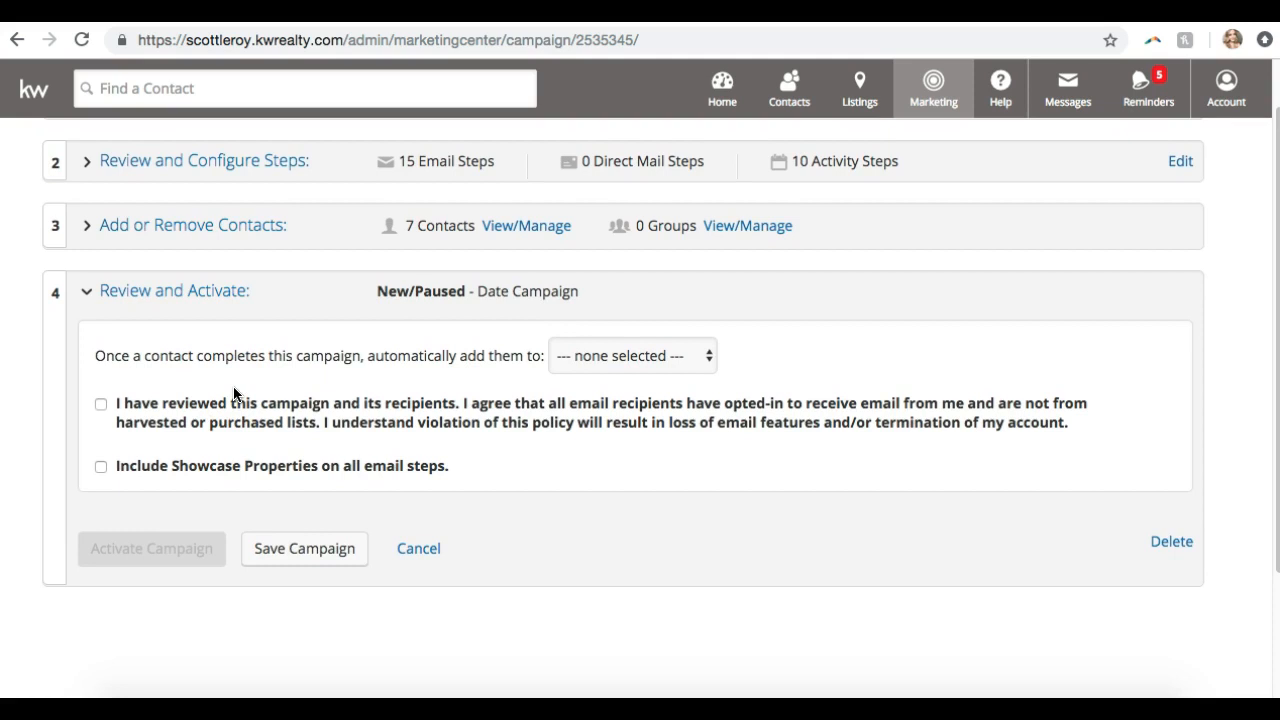
left_click(100, 405)
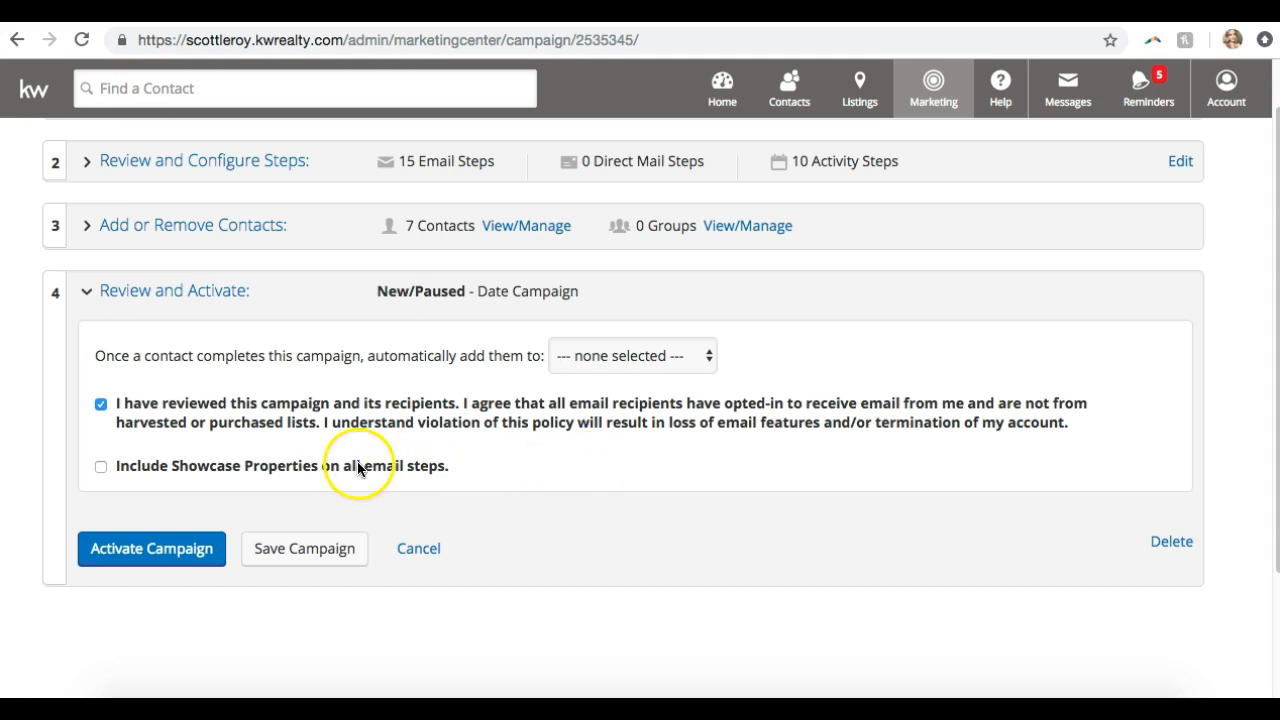
left_click(98, 467)
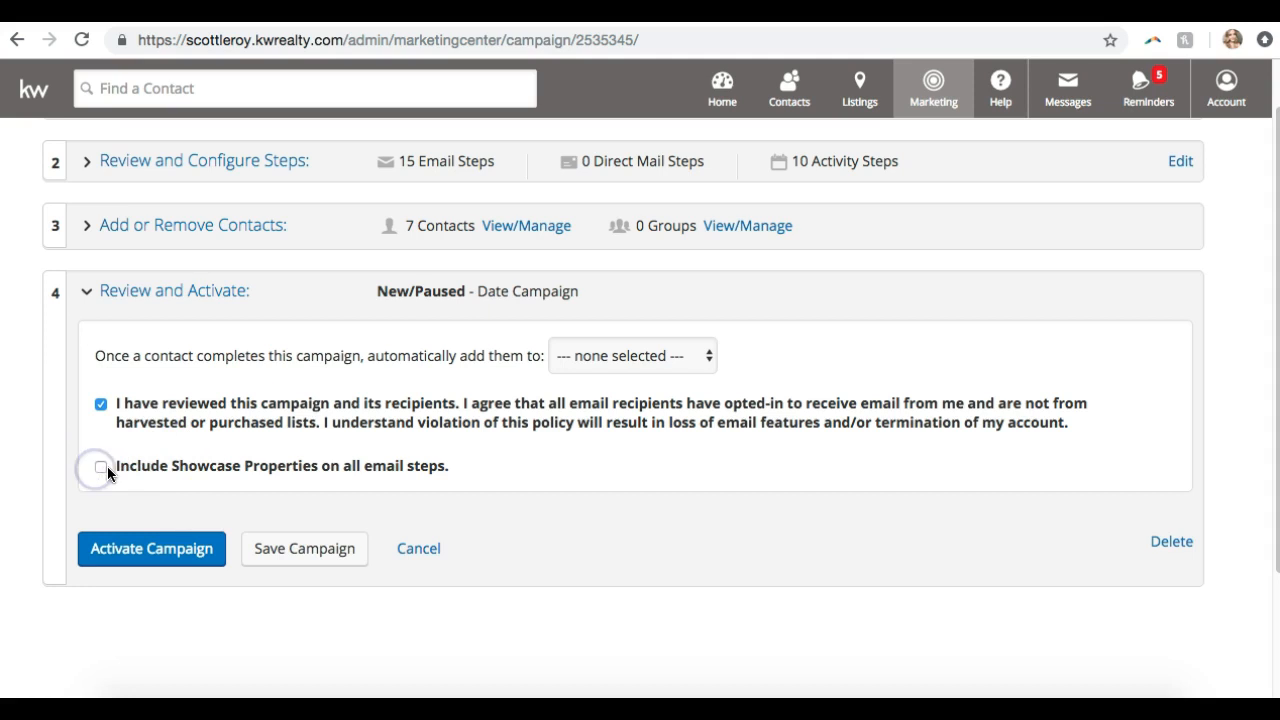
left_click(103, 469)
left_click(107, 548)
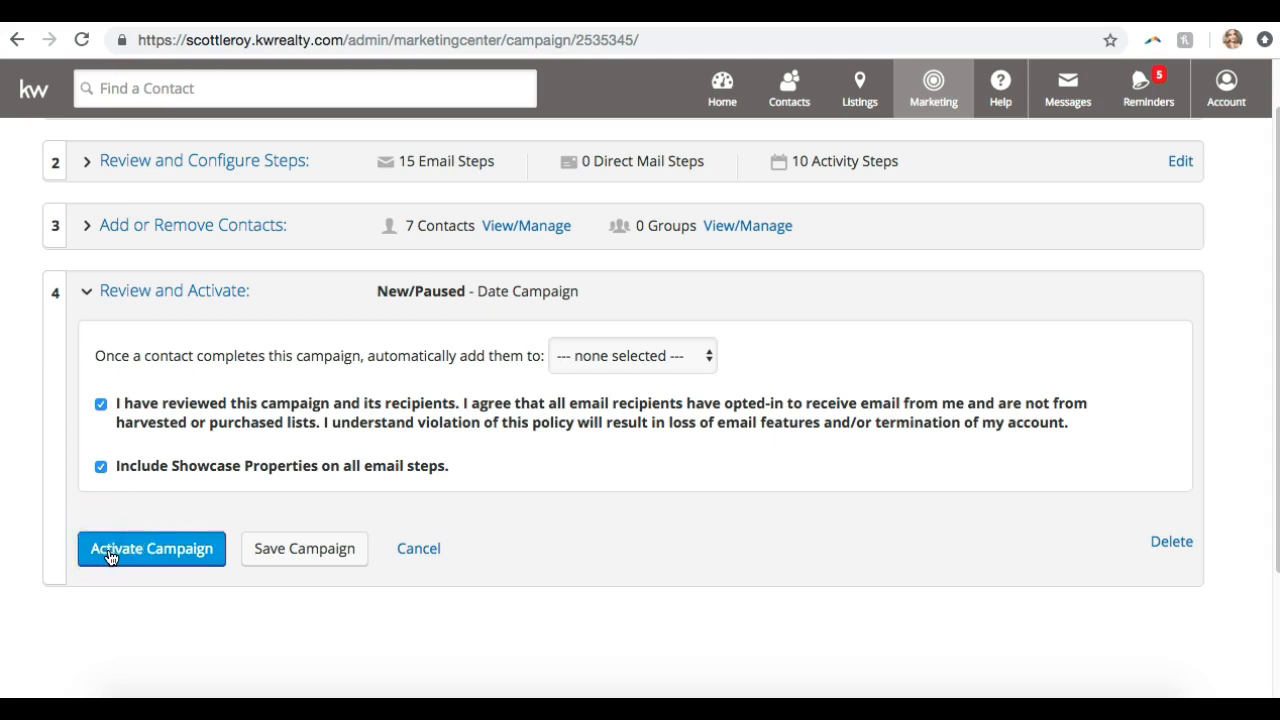
left_click(110, 556)
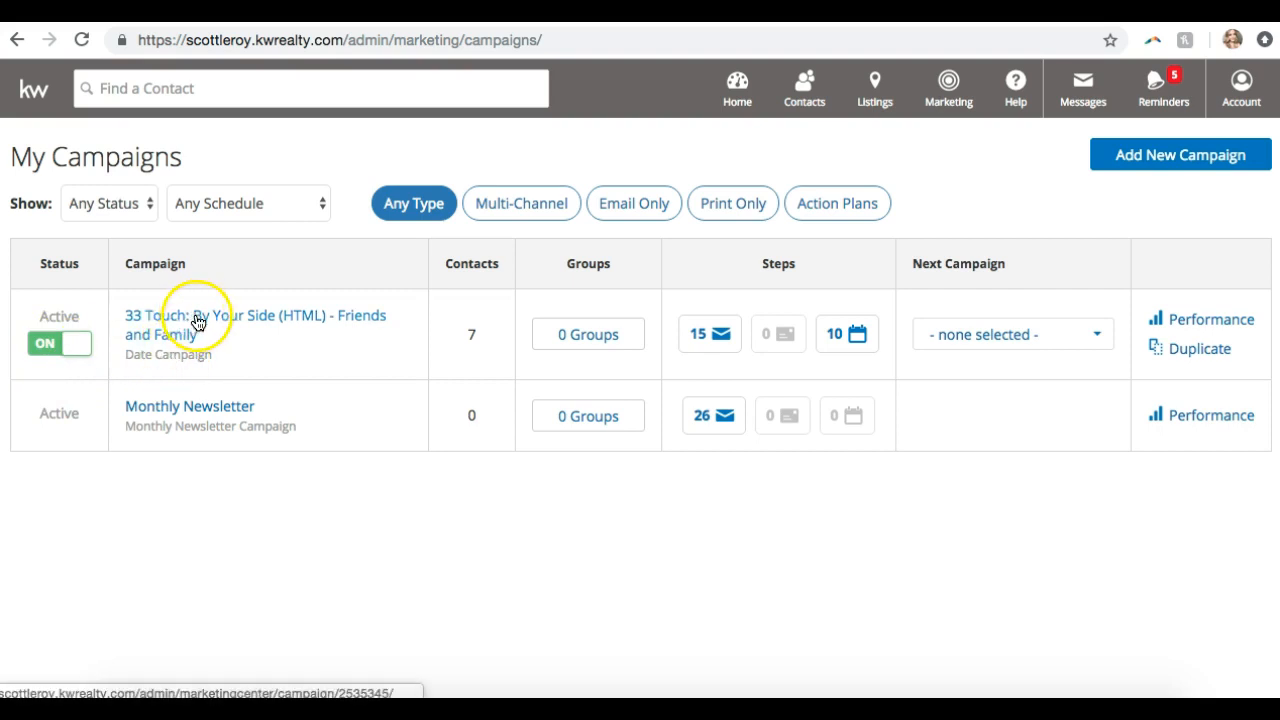
Add group 22 to the campaign, removing the mistakenly added group 20, and save
left_click(597, 343)
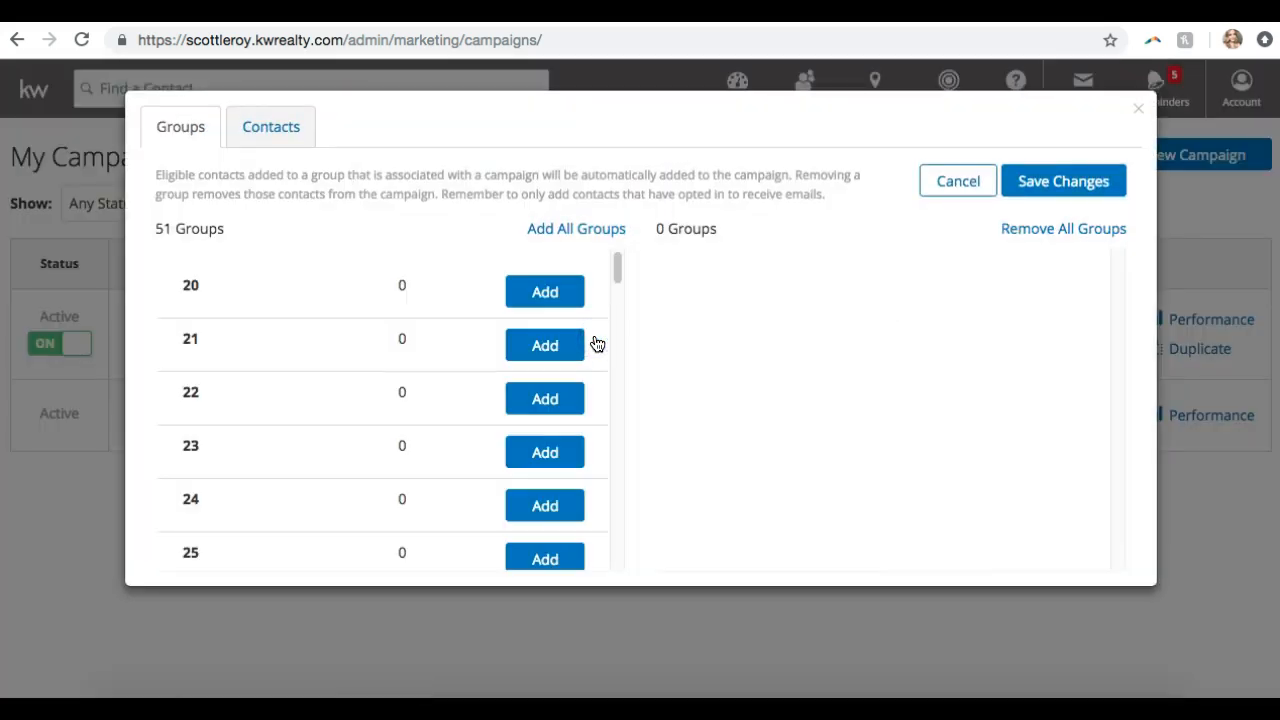
left_click(565, 298)
left_click(557, 345)
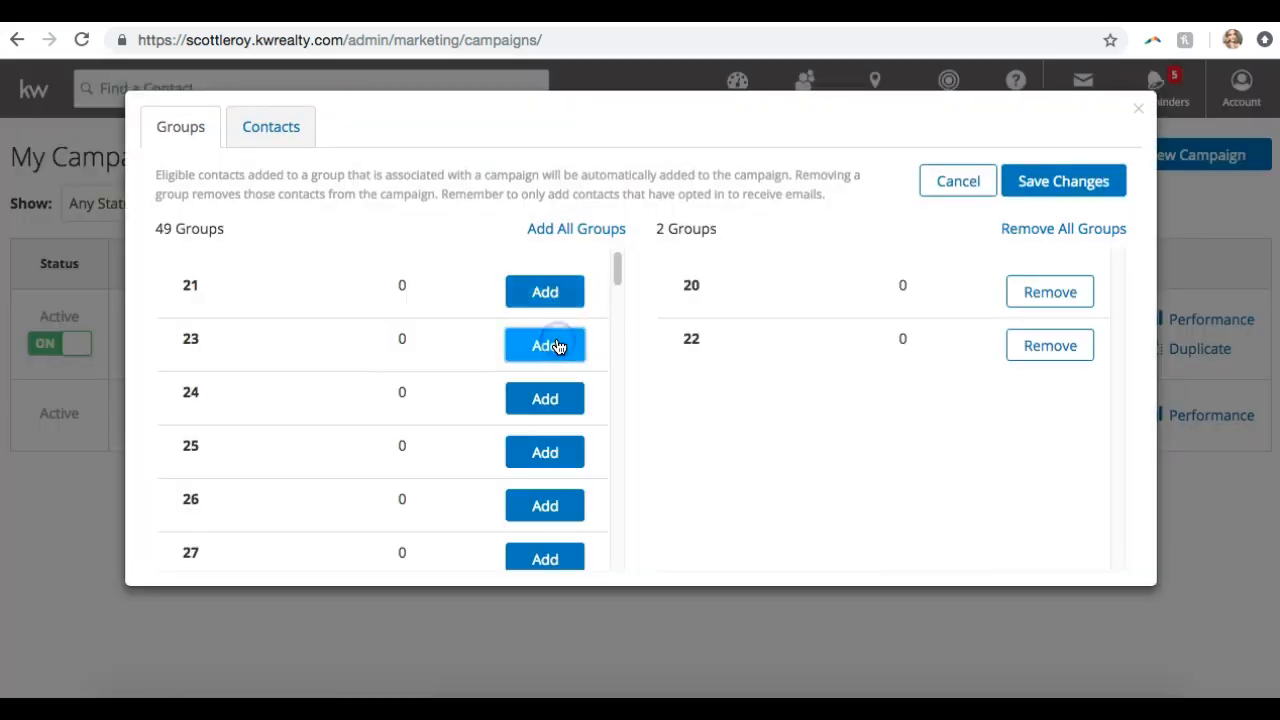
left_click(1048, 294)
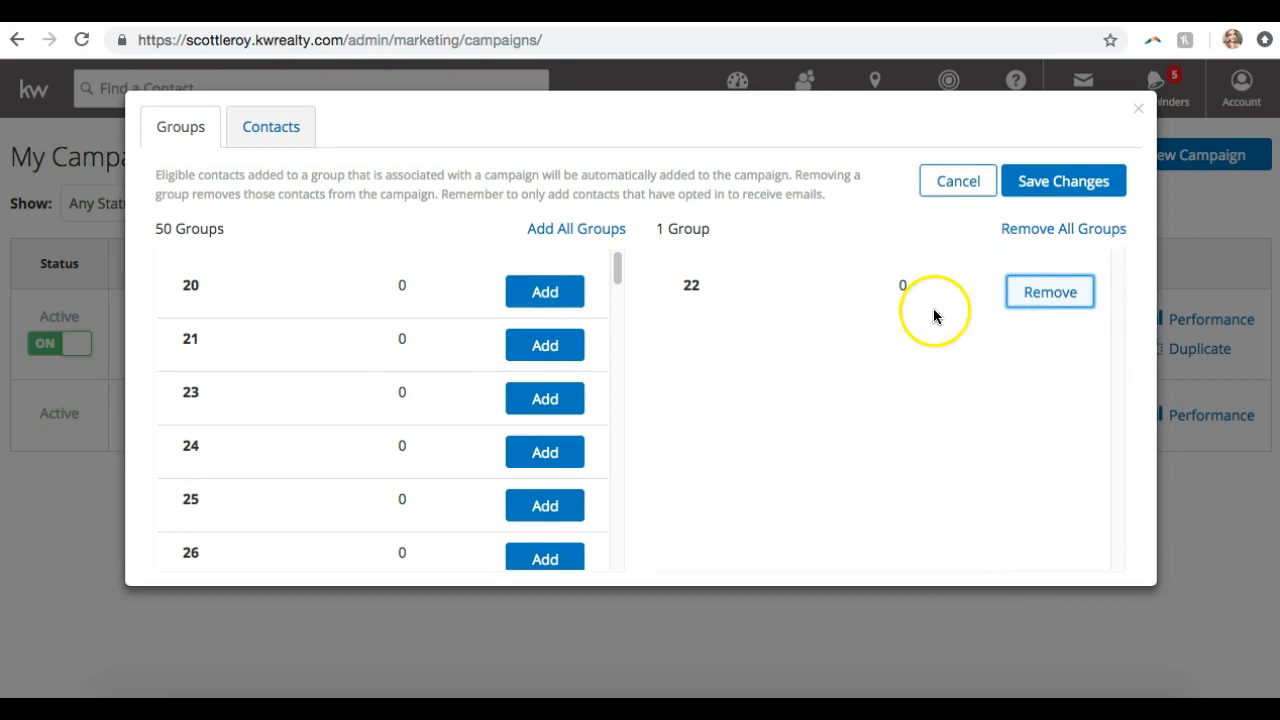
left_click(271, 131)
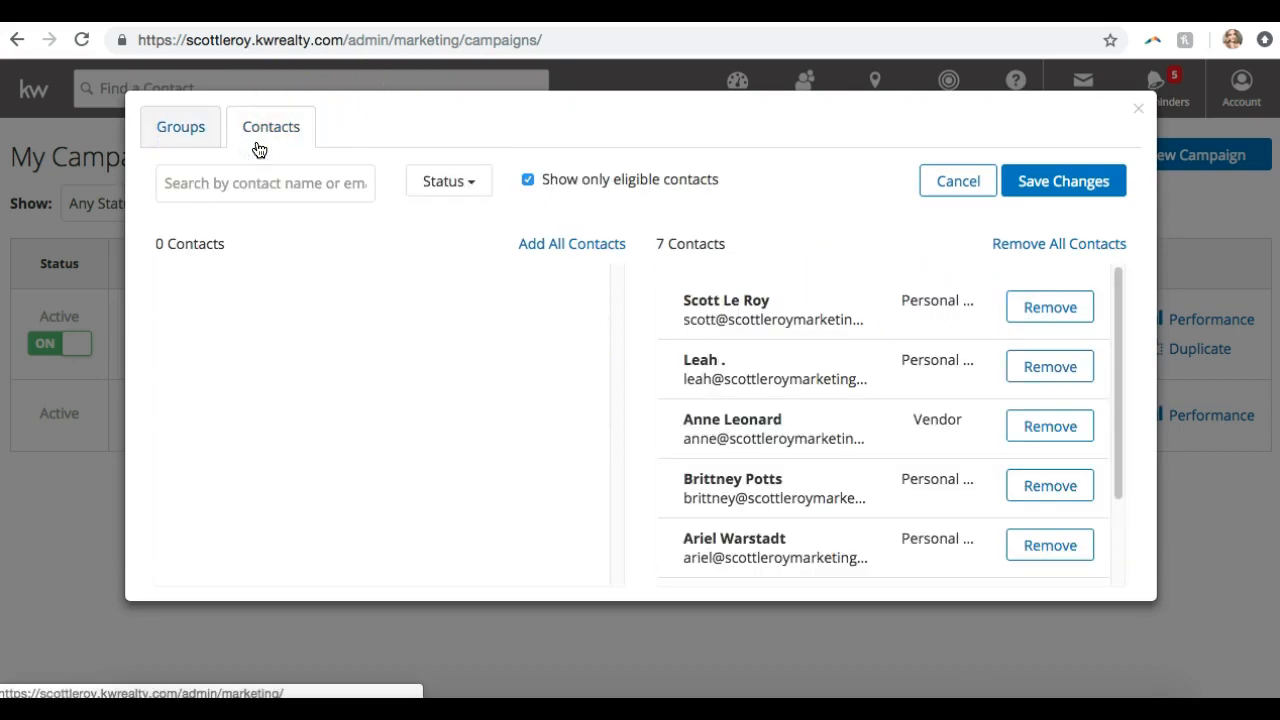
left_click(188, 127)
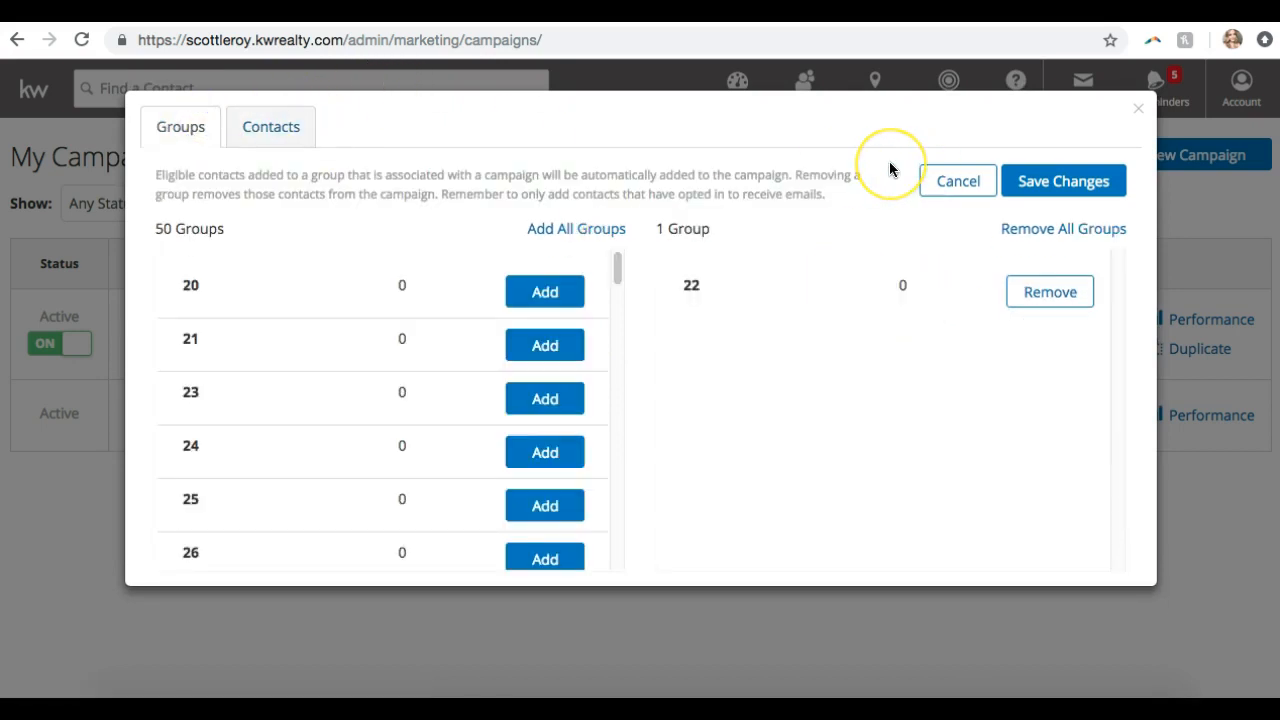
left_click(1056, 188)
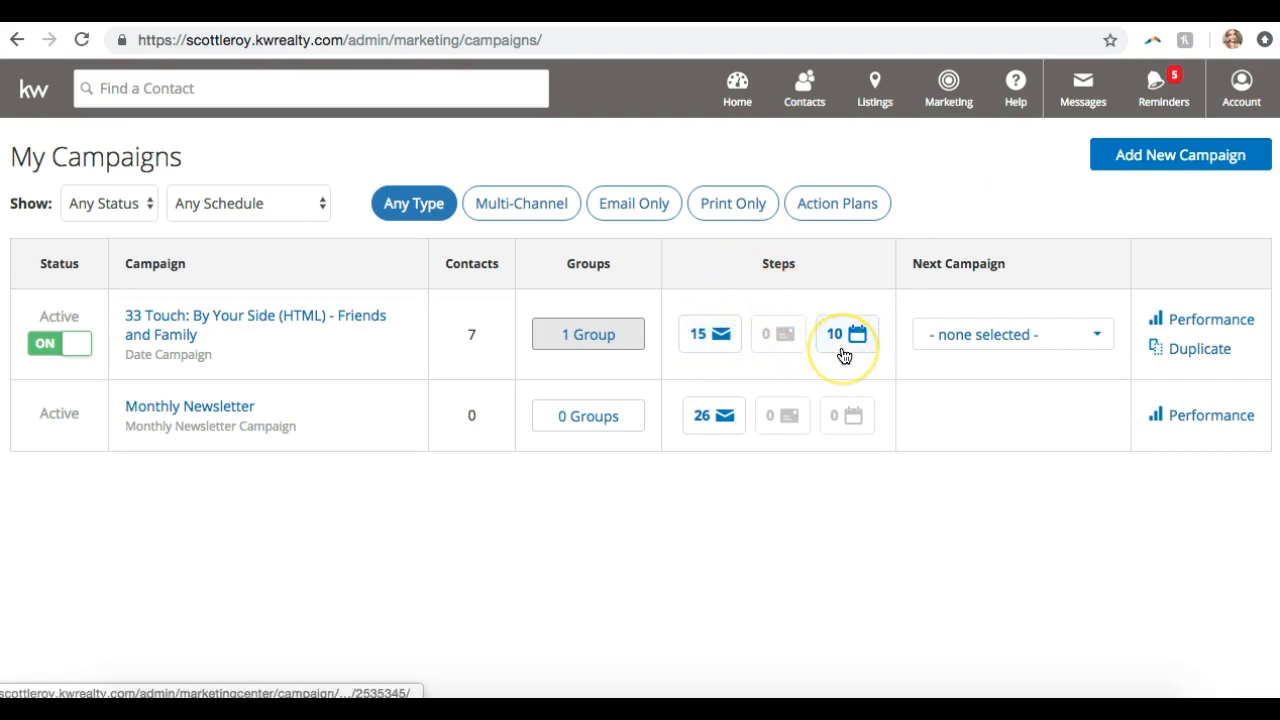
left_click(700, 340)
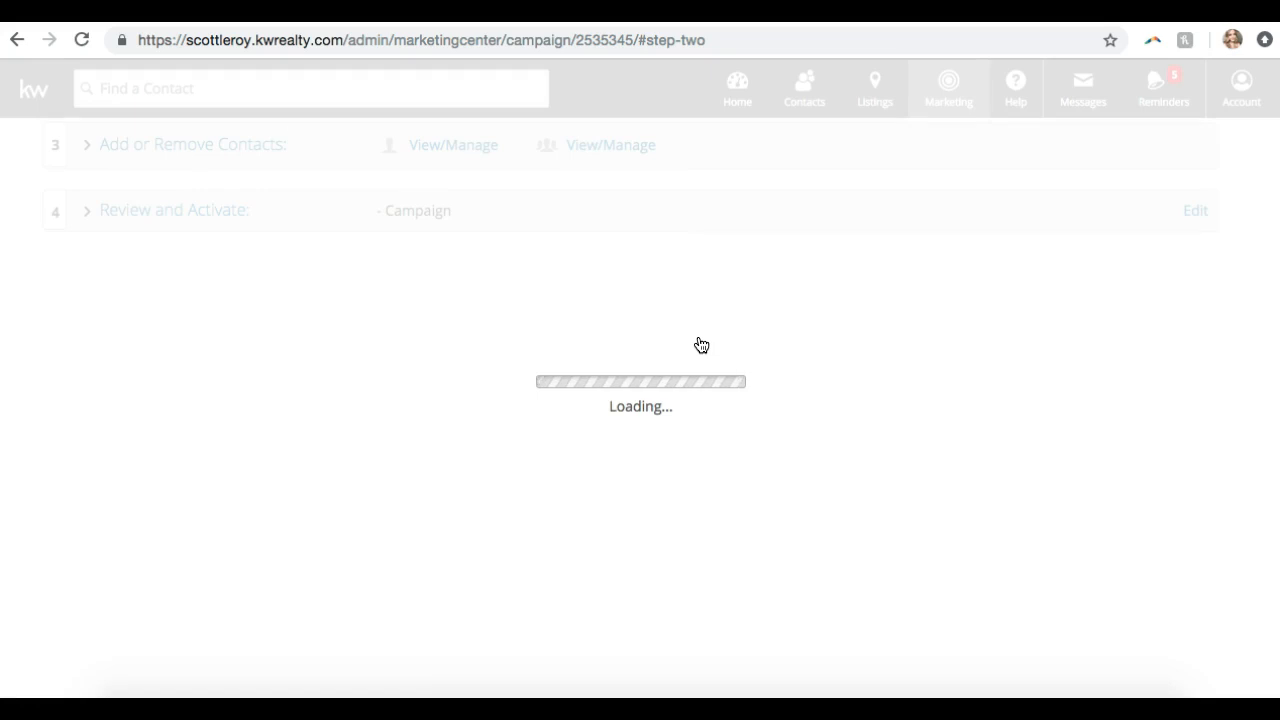
scroll(153, 323, "up", 20)
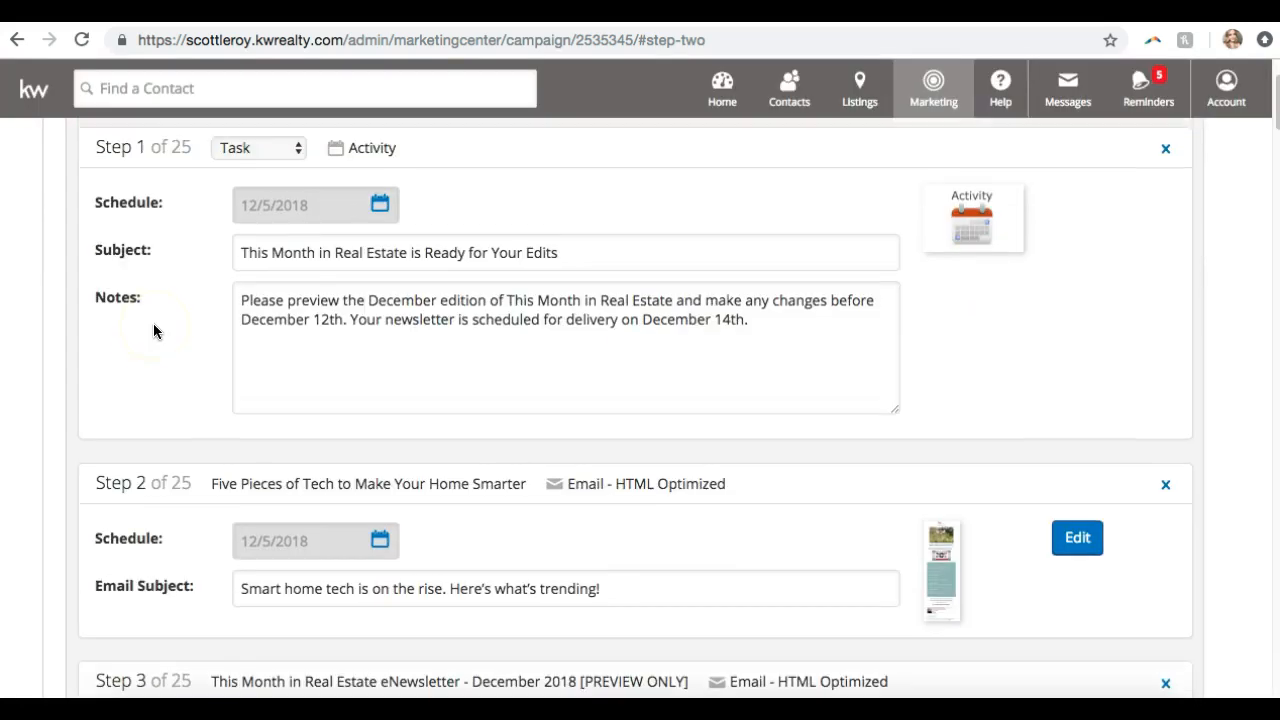
left_click(18, 42)
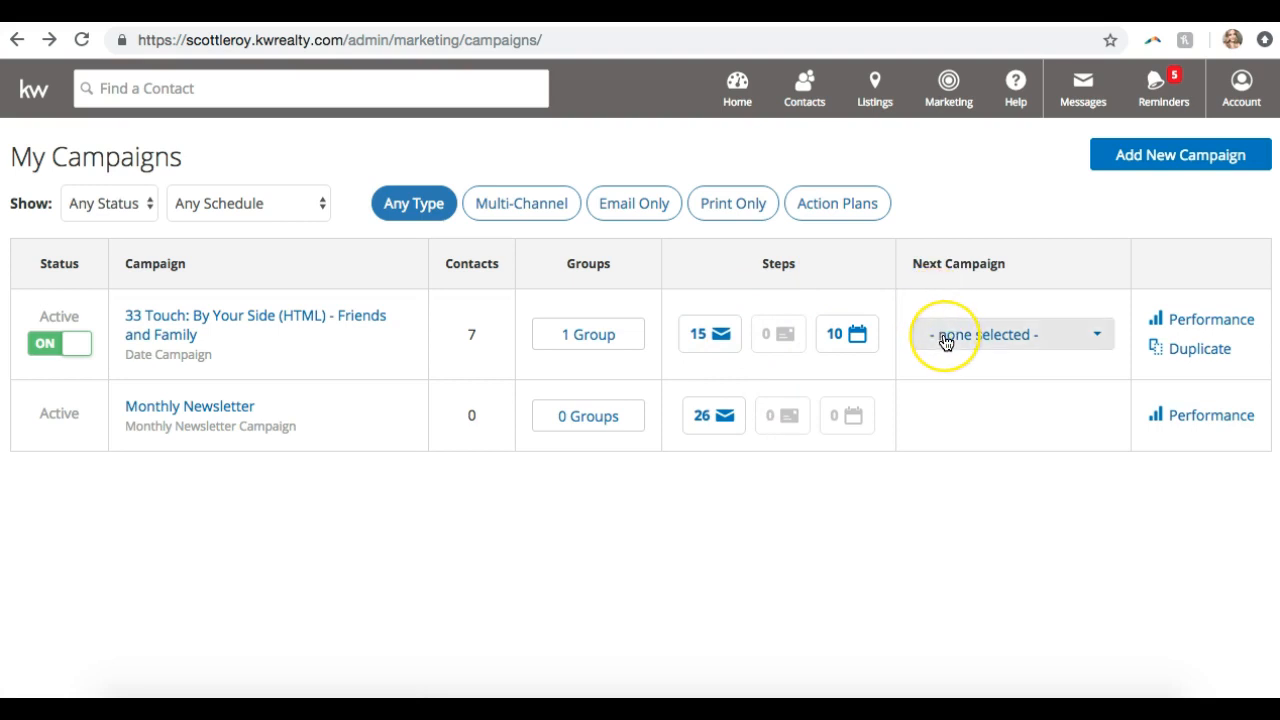
left_click(1092, 340)
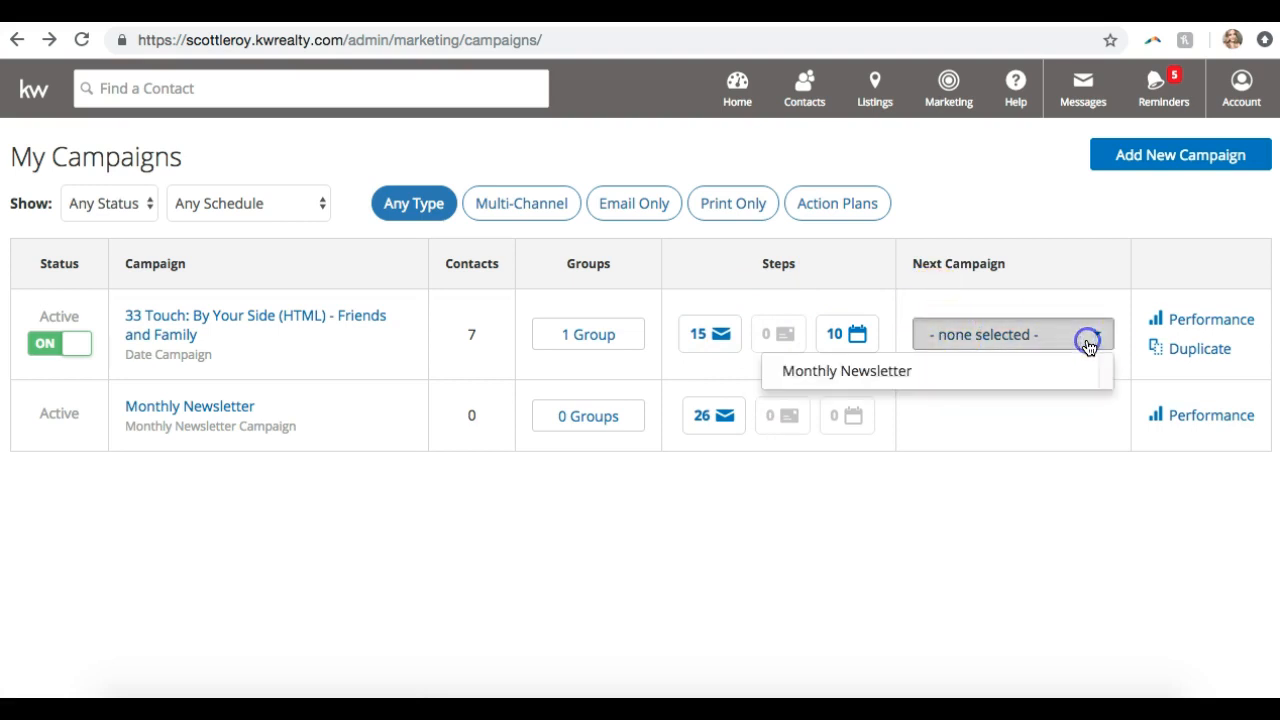
left_click(1089, 346)
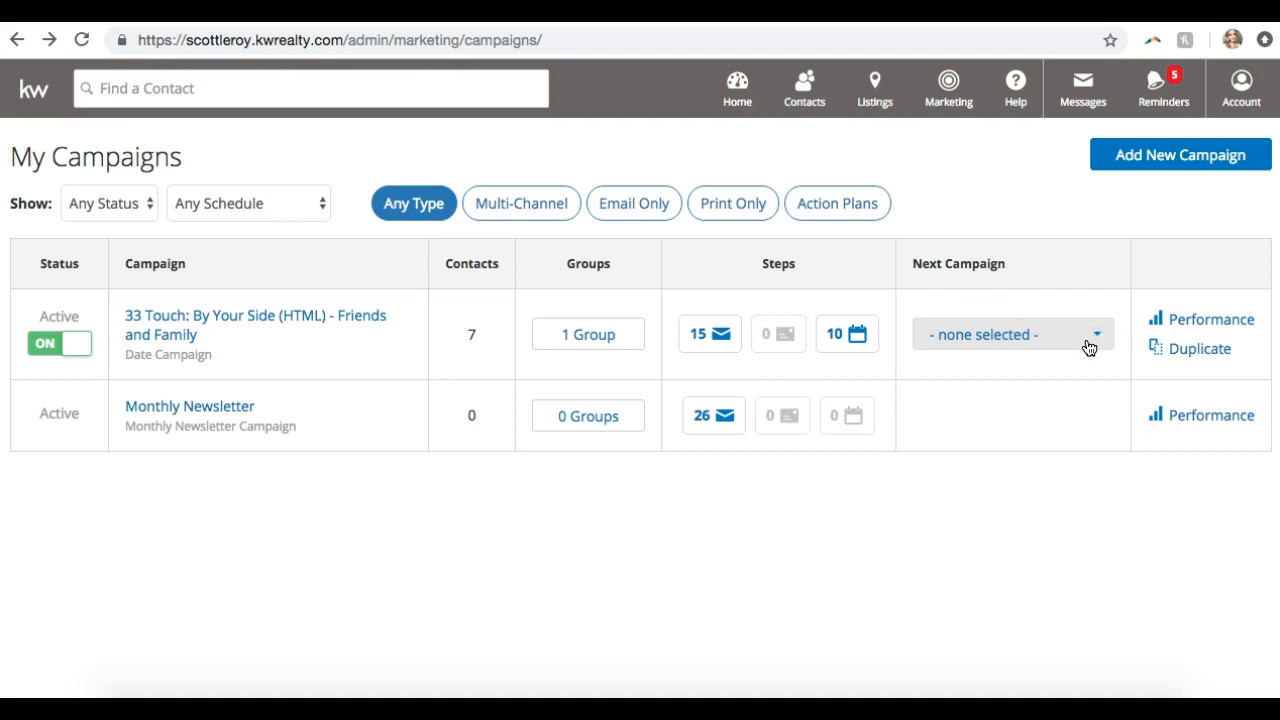
left_click(1179, 330)
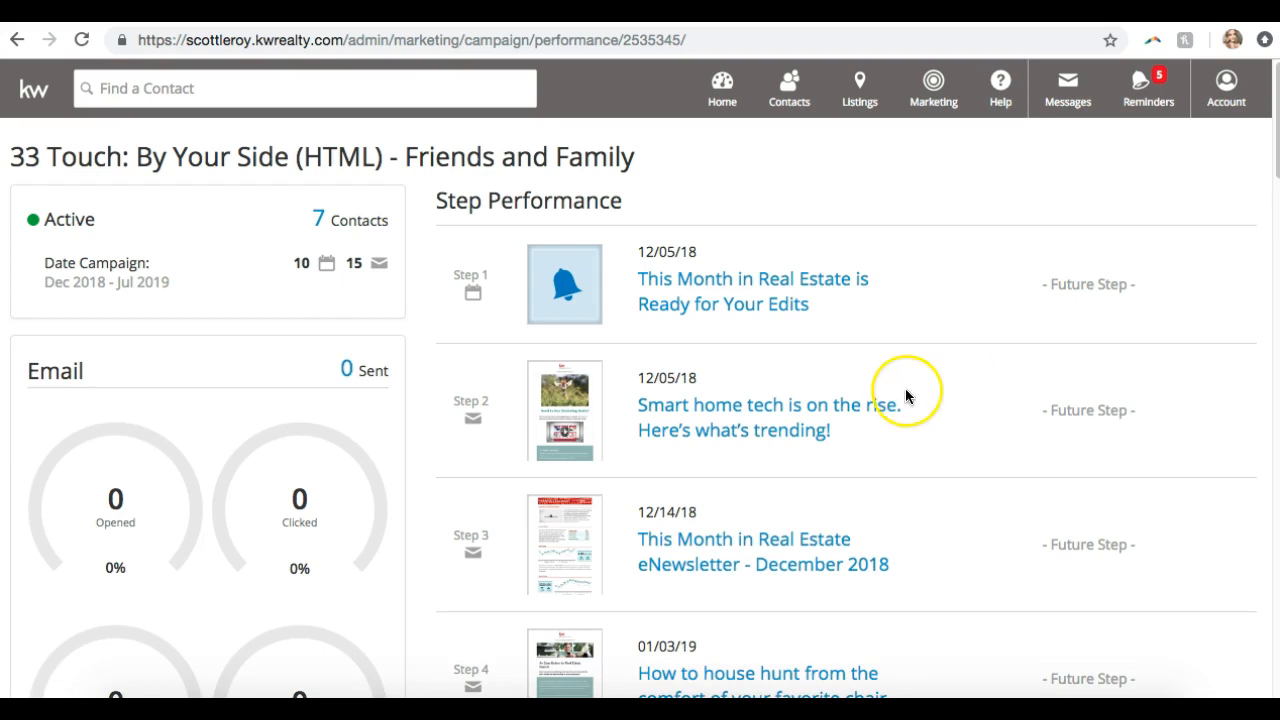
scroll(905, 394, "down", 3)
scroll(905, 394, "up", 4)
scroll(194, 520, "down", 1)
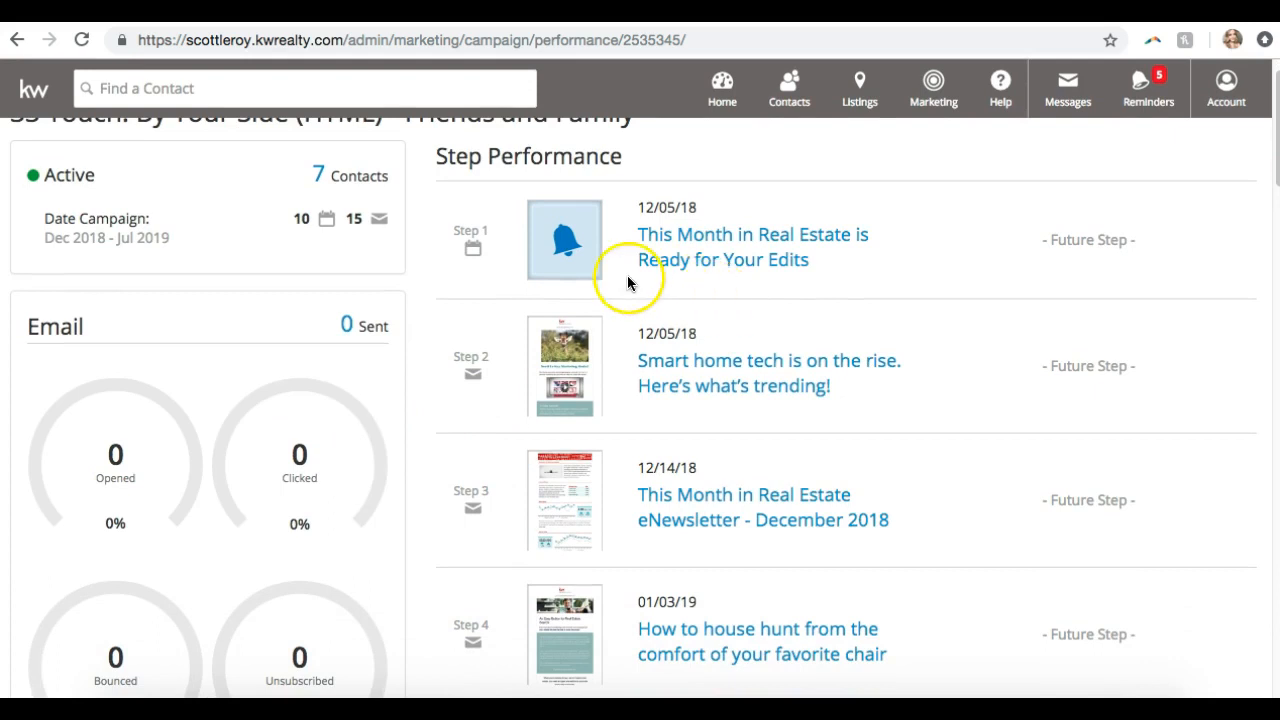
scroll(434, 378, "down", 2)
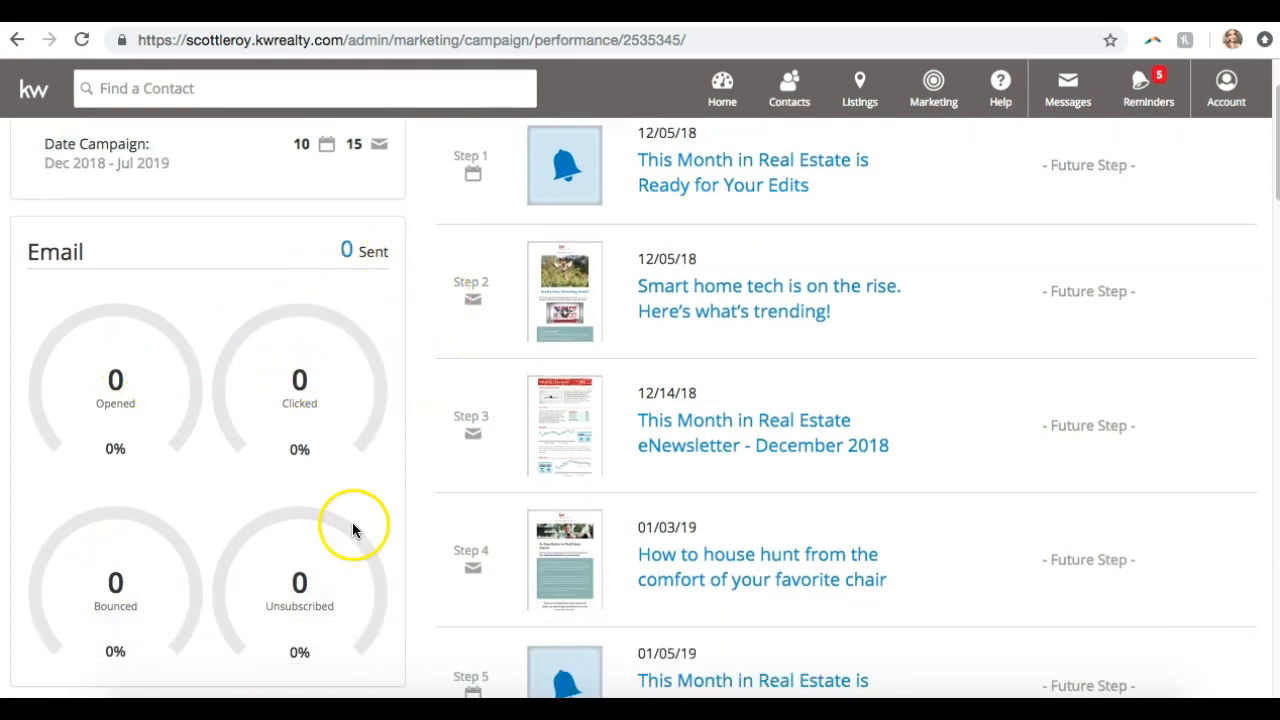
scroll(332, 598, "down", 3)
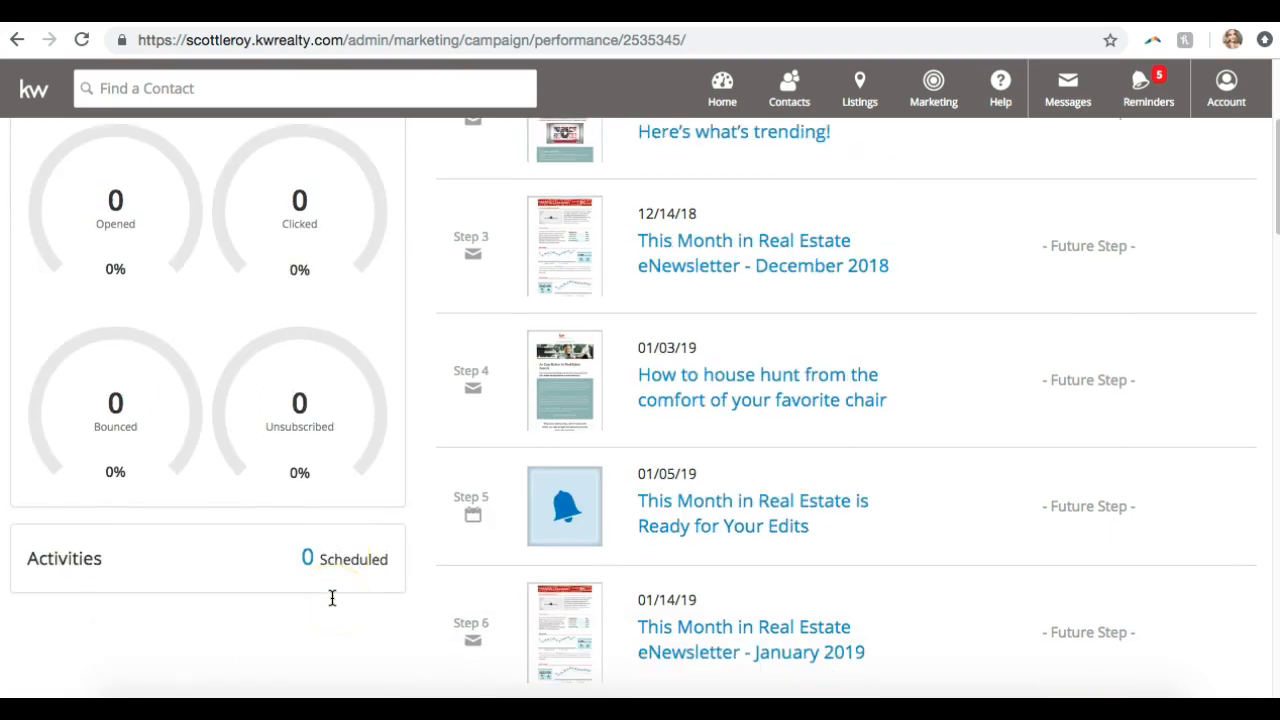
scroll(332, 598, "up", 5)
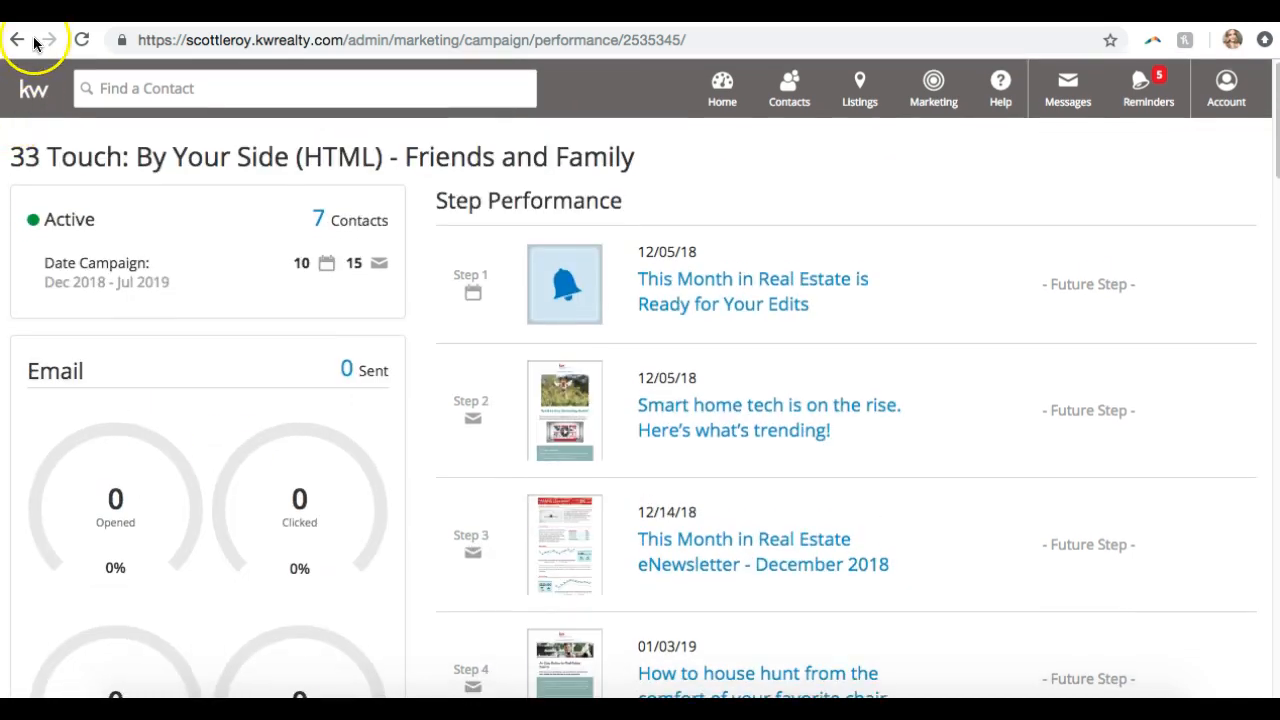
left_click(20, 40)
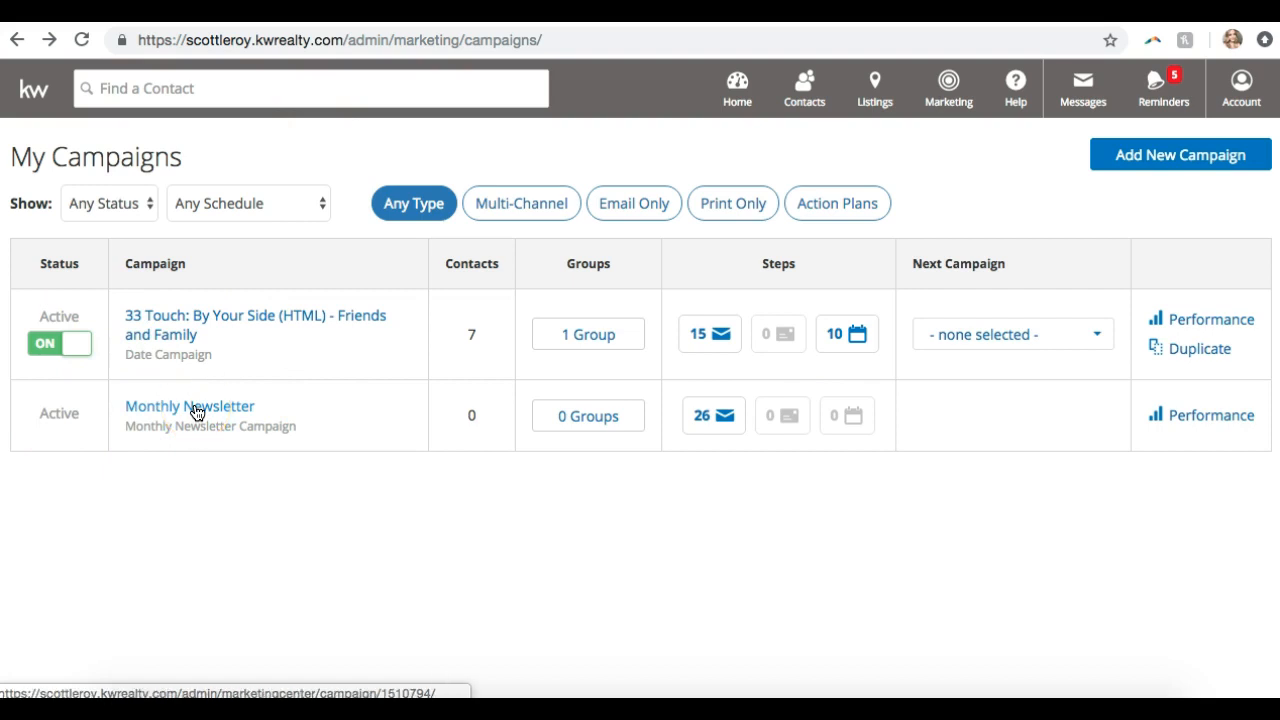
Go to the Marketing Center from the Marketing menu in the top bar
left_click(940, 98)
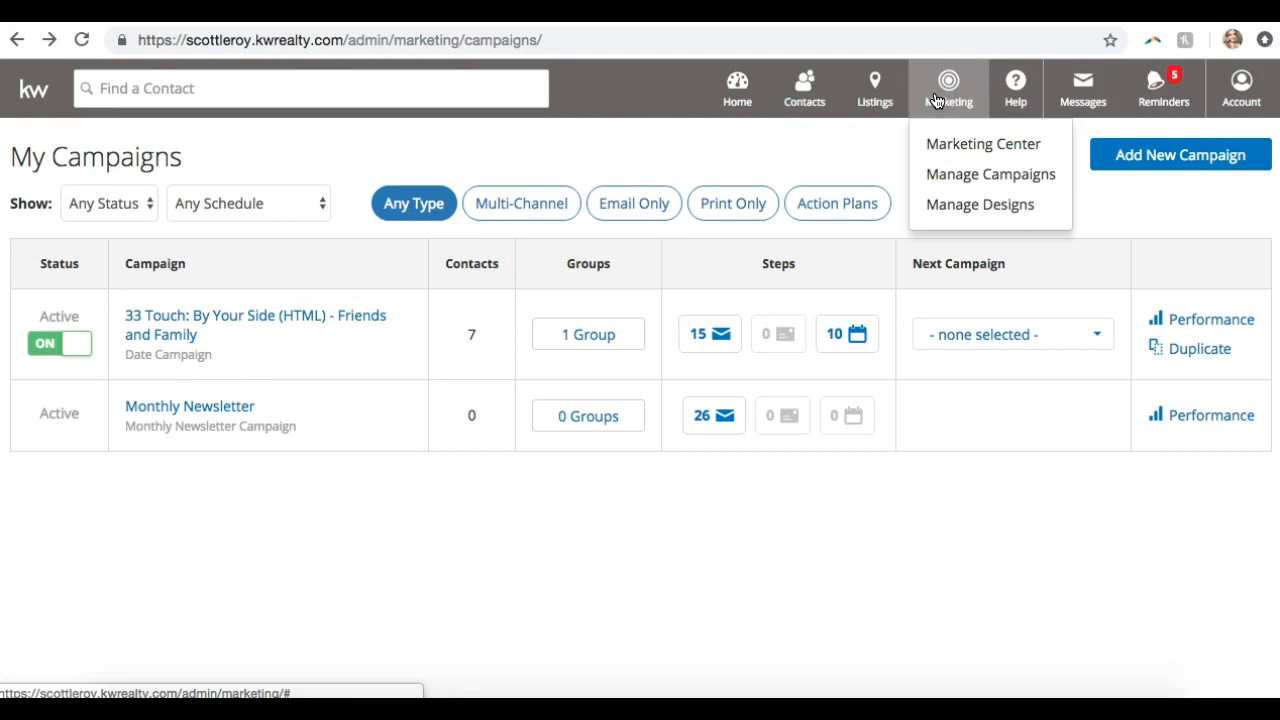
left_click(940, 100)
left_click(970, 146)
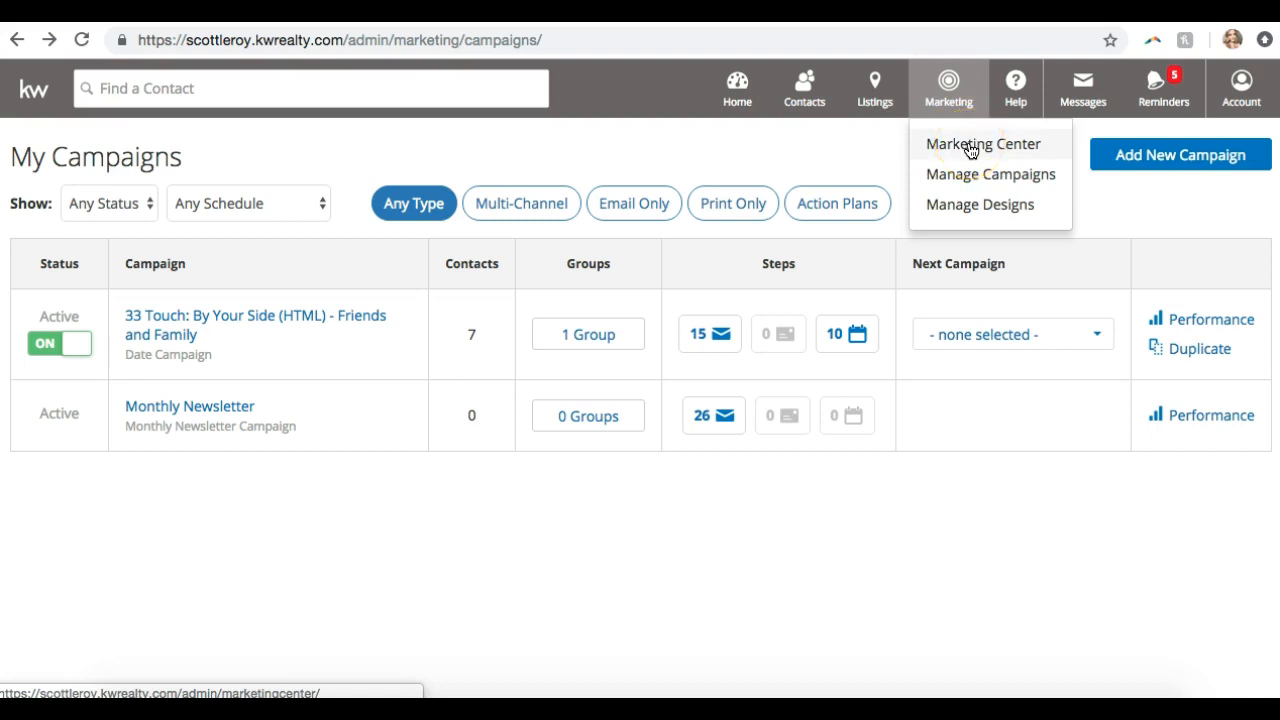
left_click(970, 147)
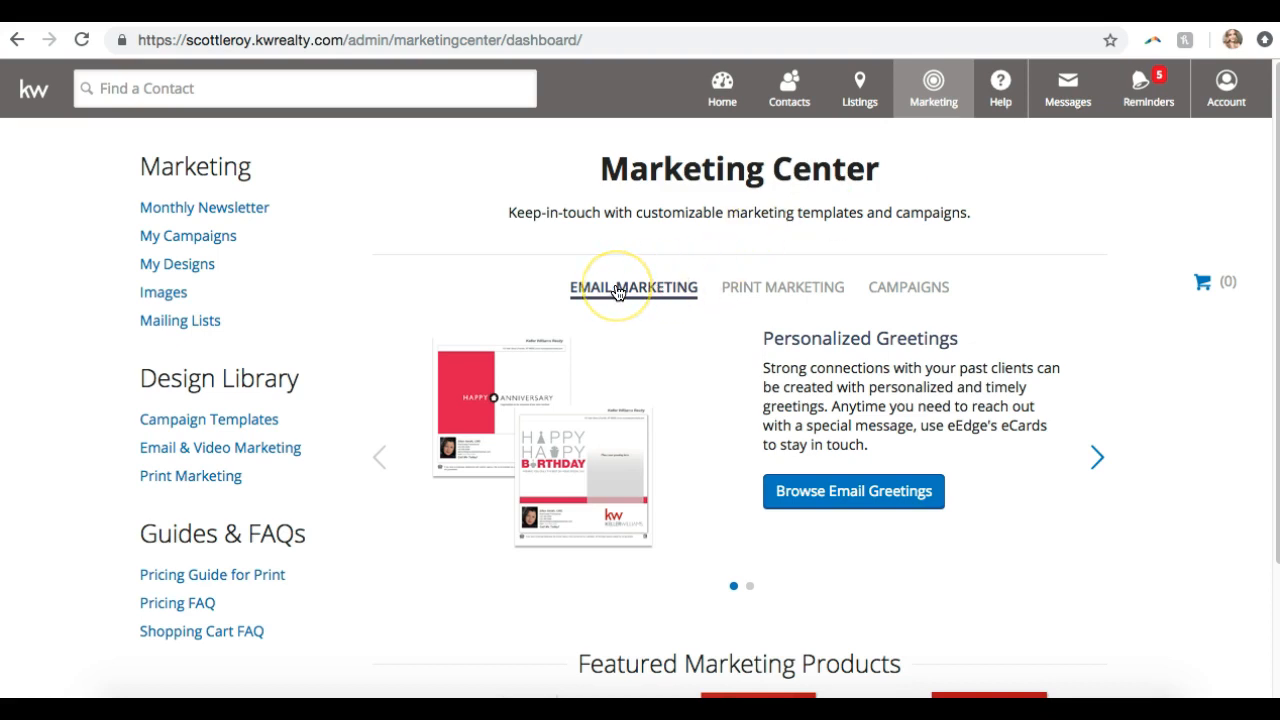
Browse the Email & Video design library with Print also included, showing 693 postcard designs
left_click(254, 451)
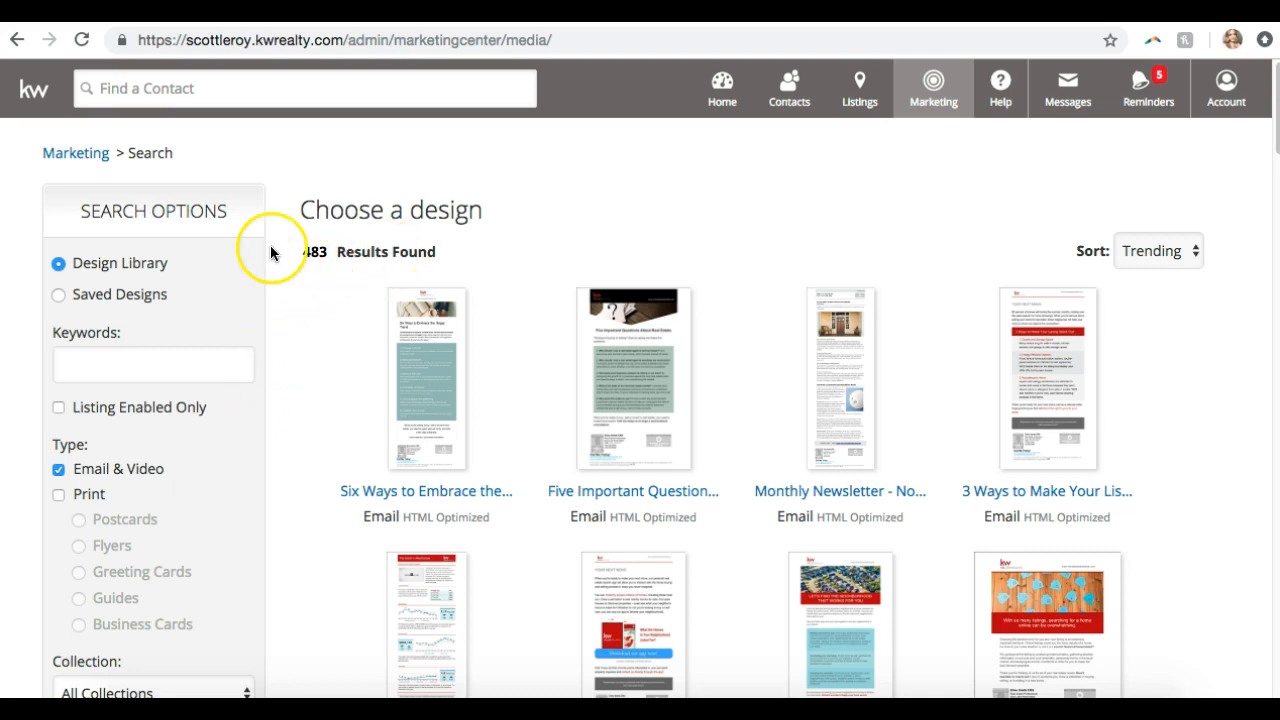
scroll(112, 242, "down", 3)
scroll(112, 242, "up", 2)
scroll(112, 242, "up", 1)
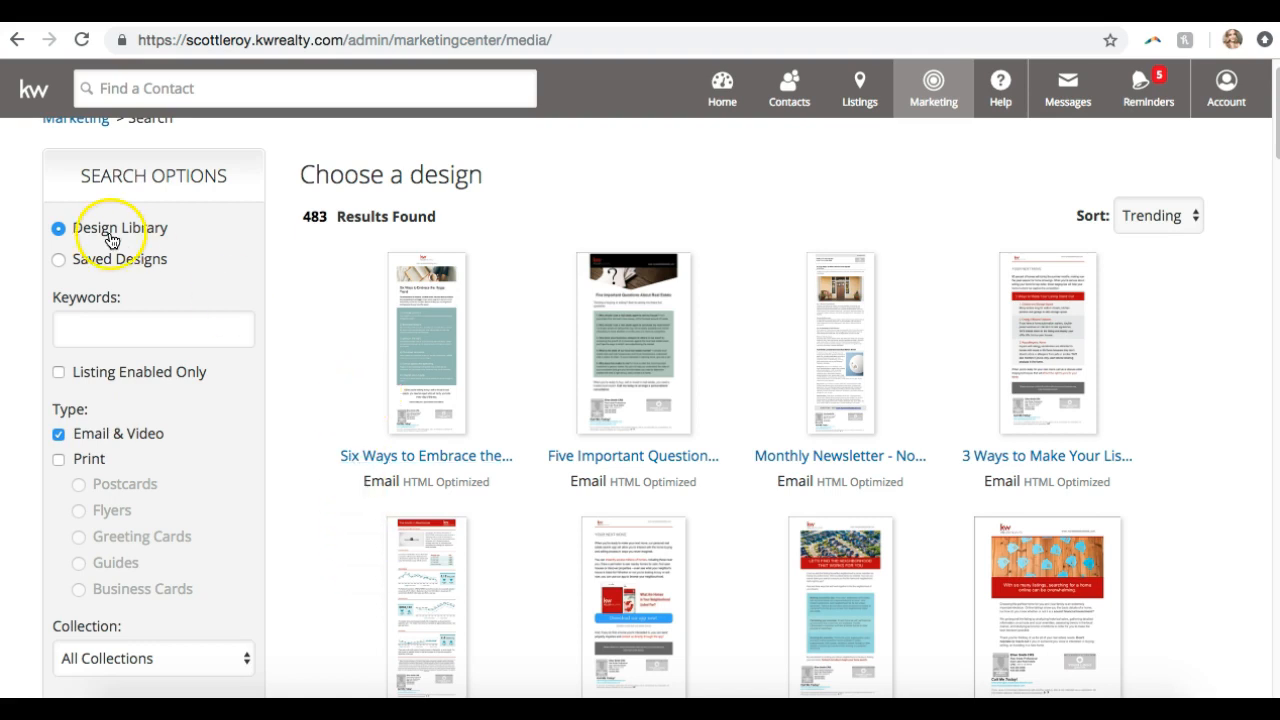
left_click(101, 337)
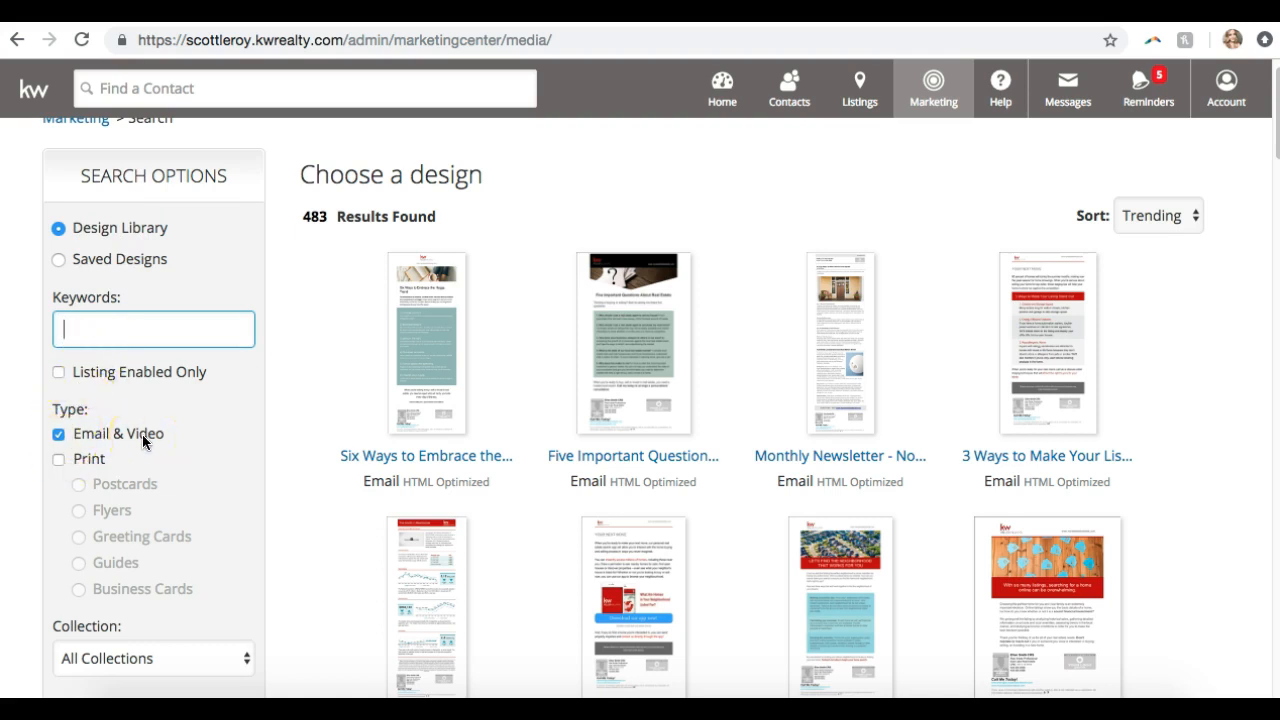
left_click(56, 458)
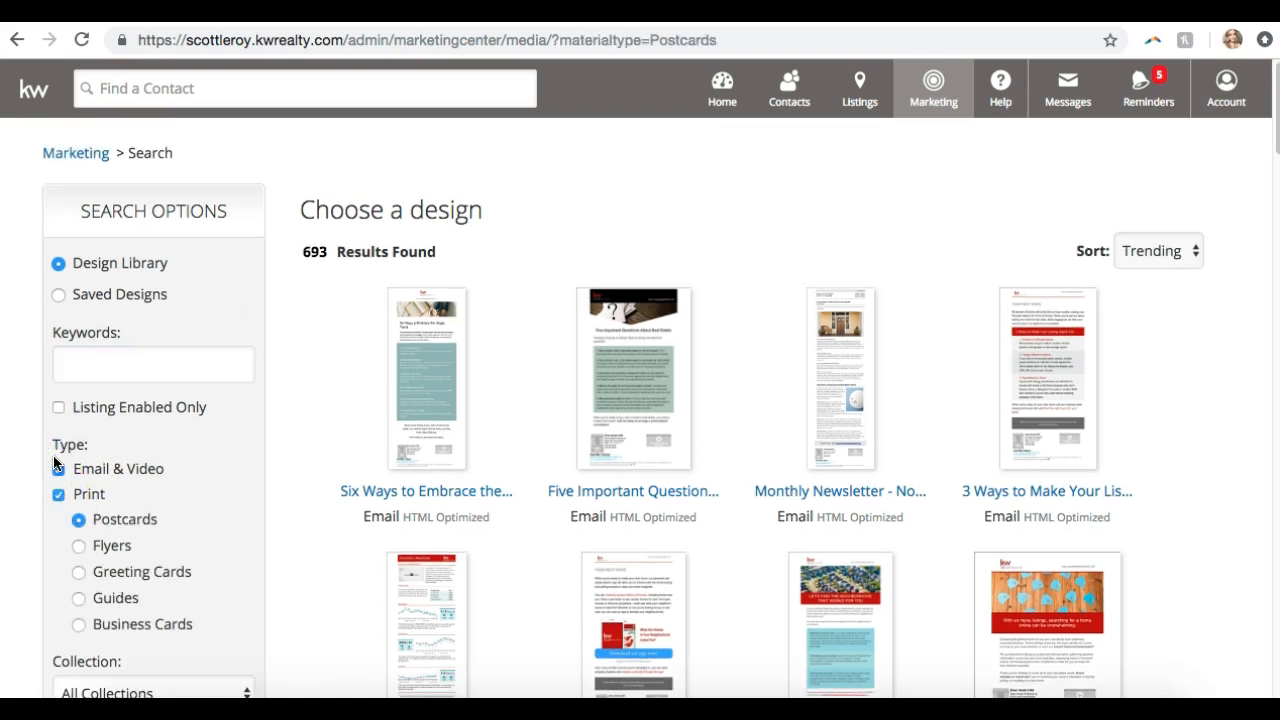
Browse the flyer, postcard and greeting card designs in the library
left_click(110, 545)
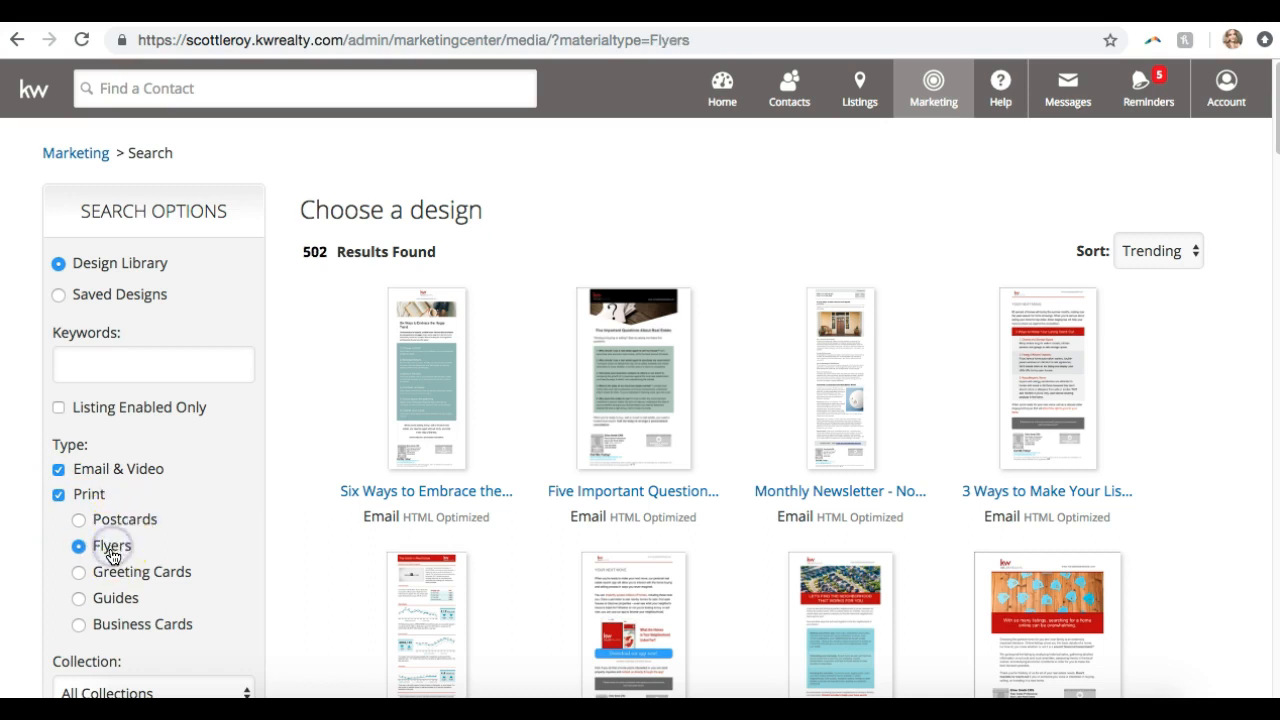
left_click(57, 470)
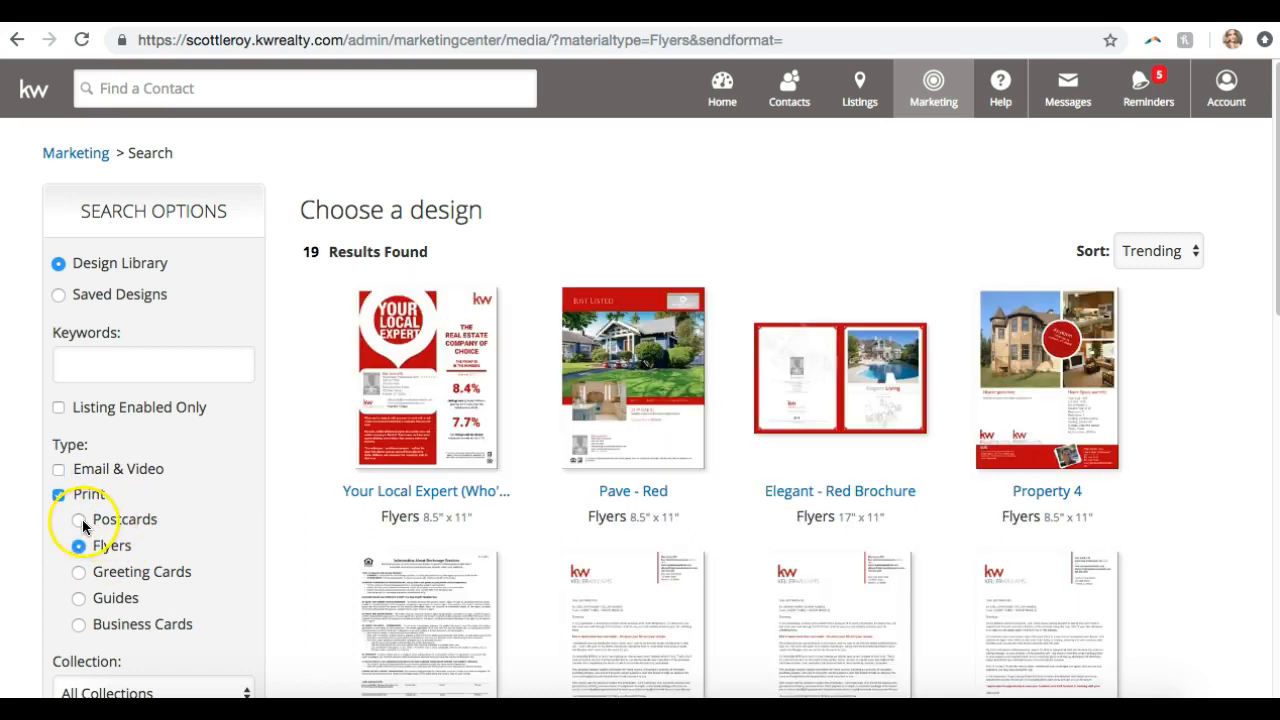
left_click(80, 520)
left_click(80, 546)
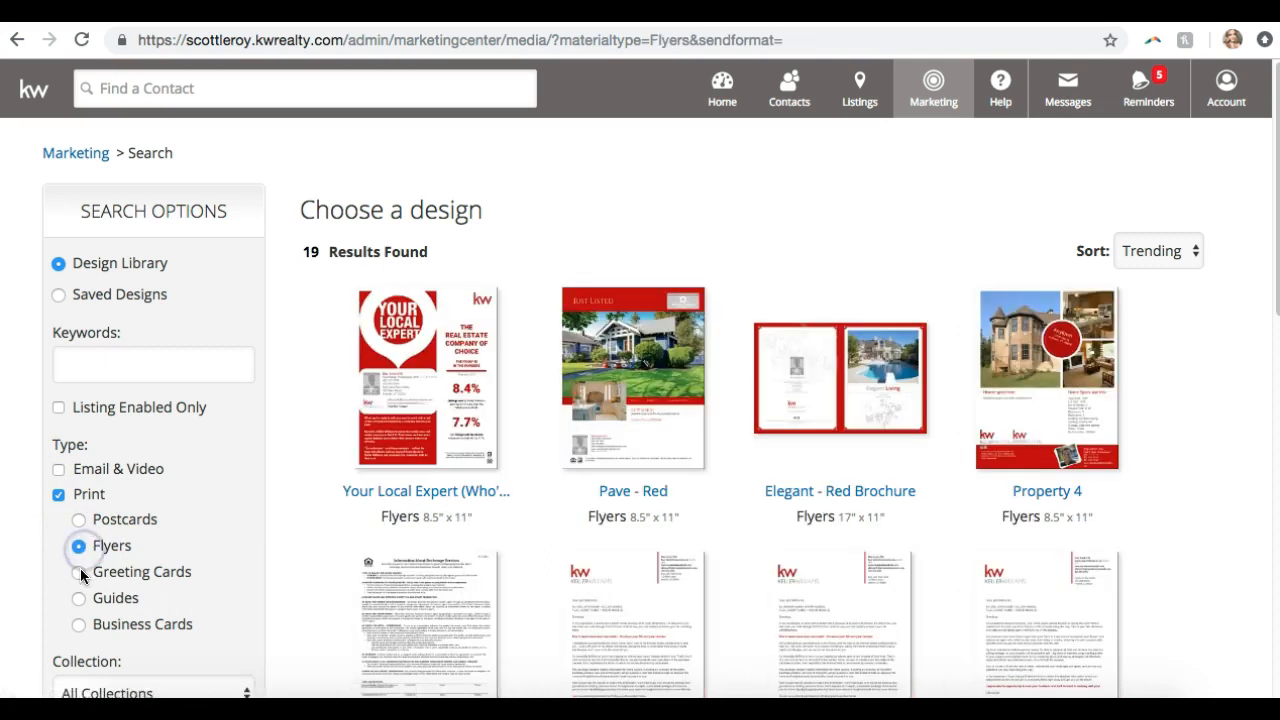
left_click(79, 571)
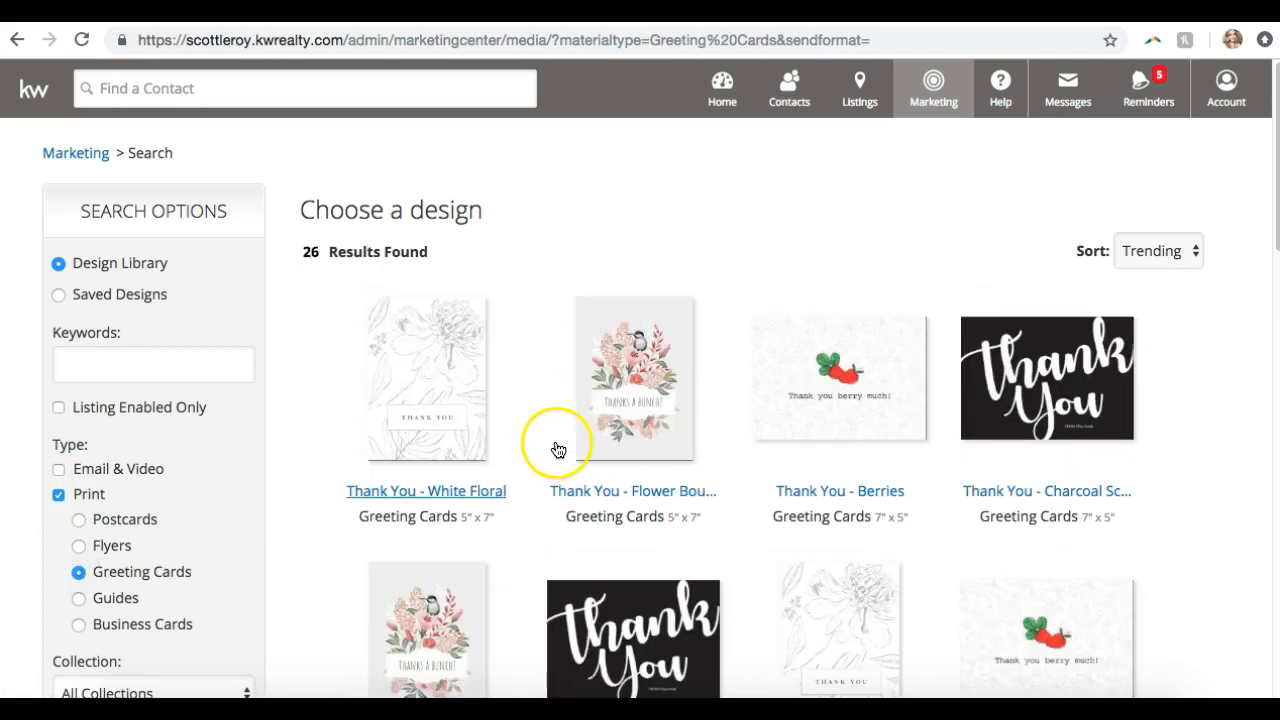
scroll(650, 370, "down", 10)
scroll(643, 371, "down", 3)
scroll(643, 371, "up", 15)
left_click(620, 461)
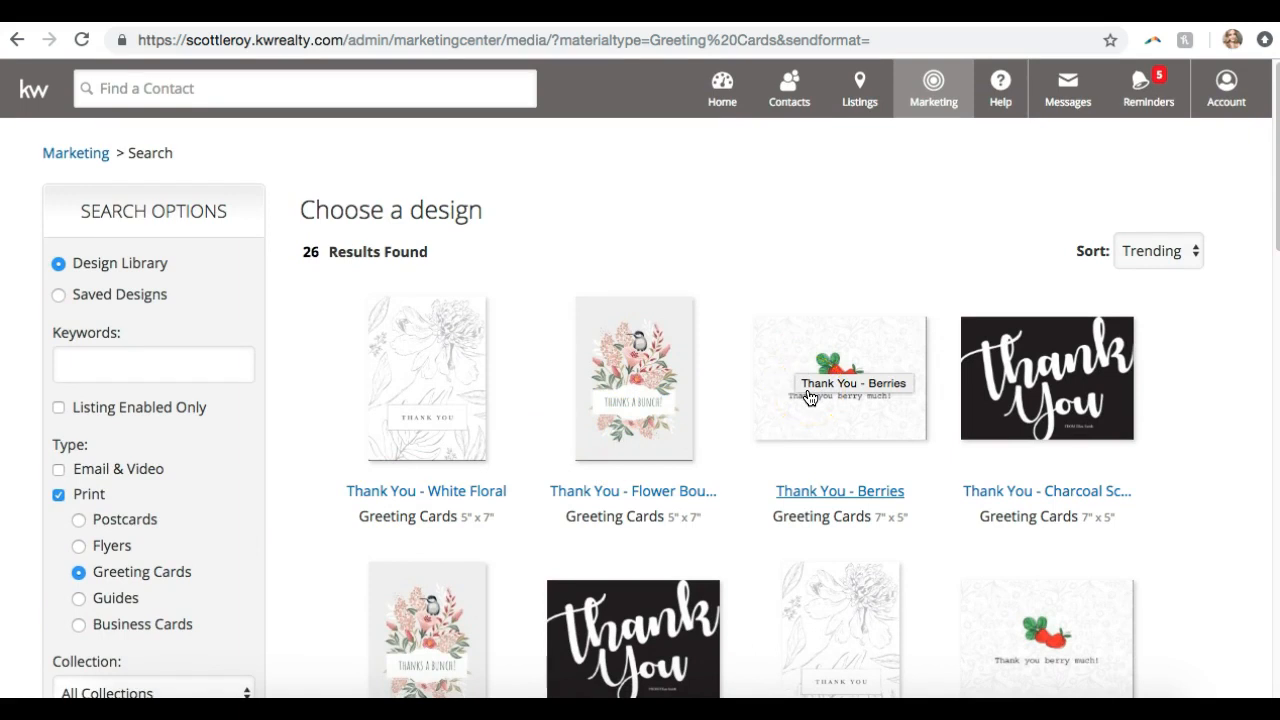
View guide and business card designs, then filter back to Email & Video only (483 results)
left_click(103, 596)
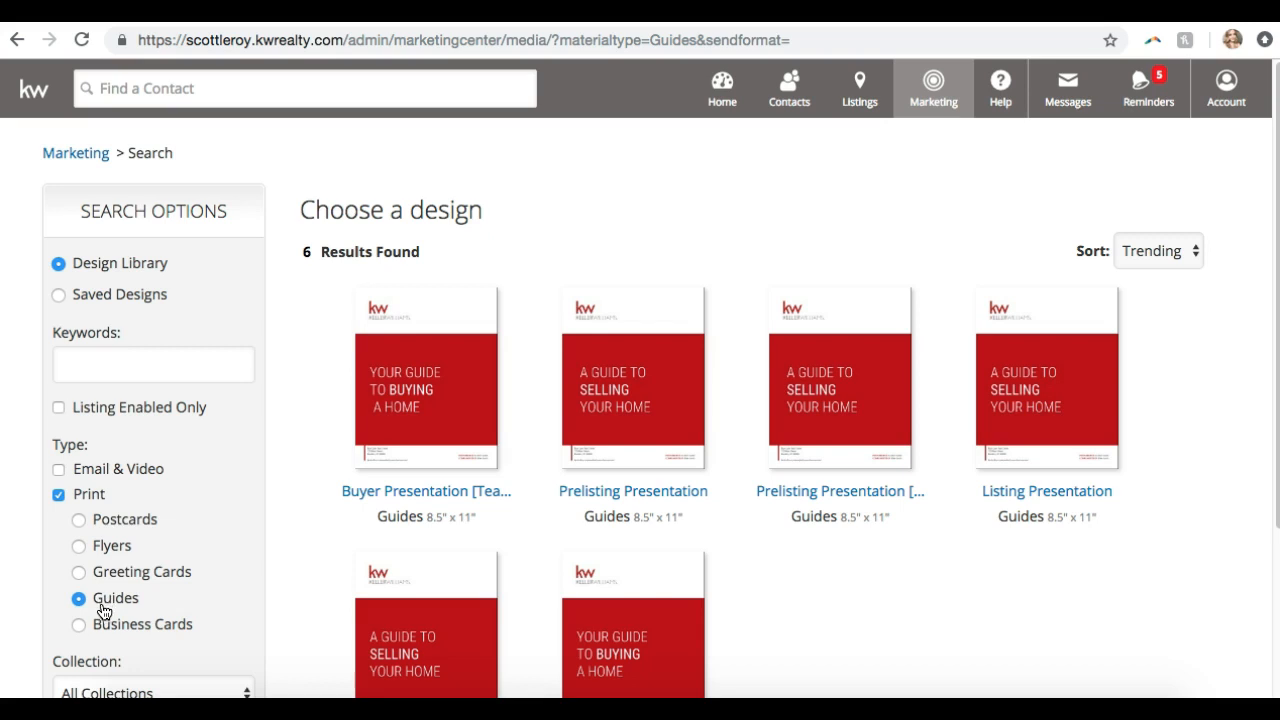
left_click(107, 625)
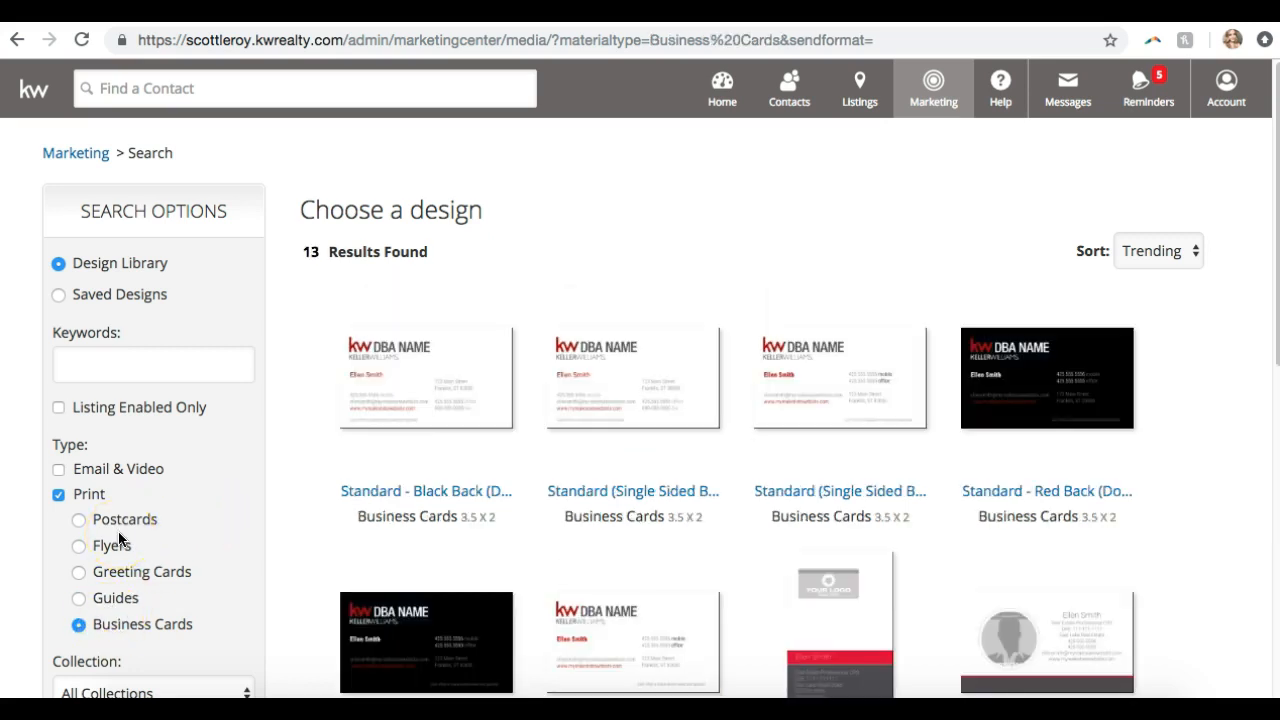
left_click(58, 469)
left_click(57, 494)
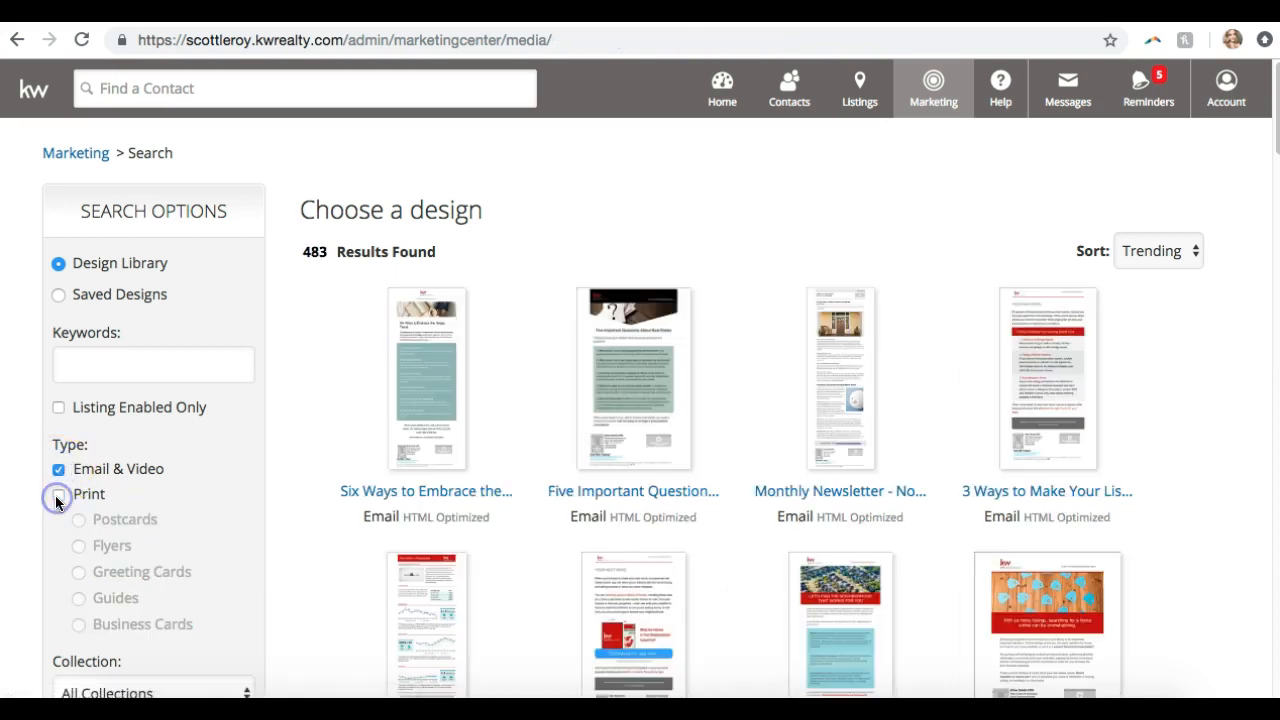
left_click(88, 370)
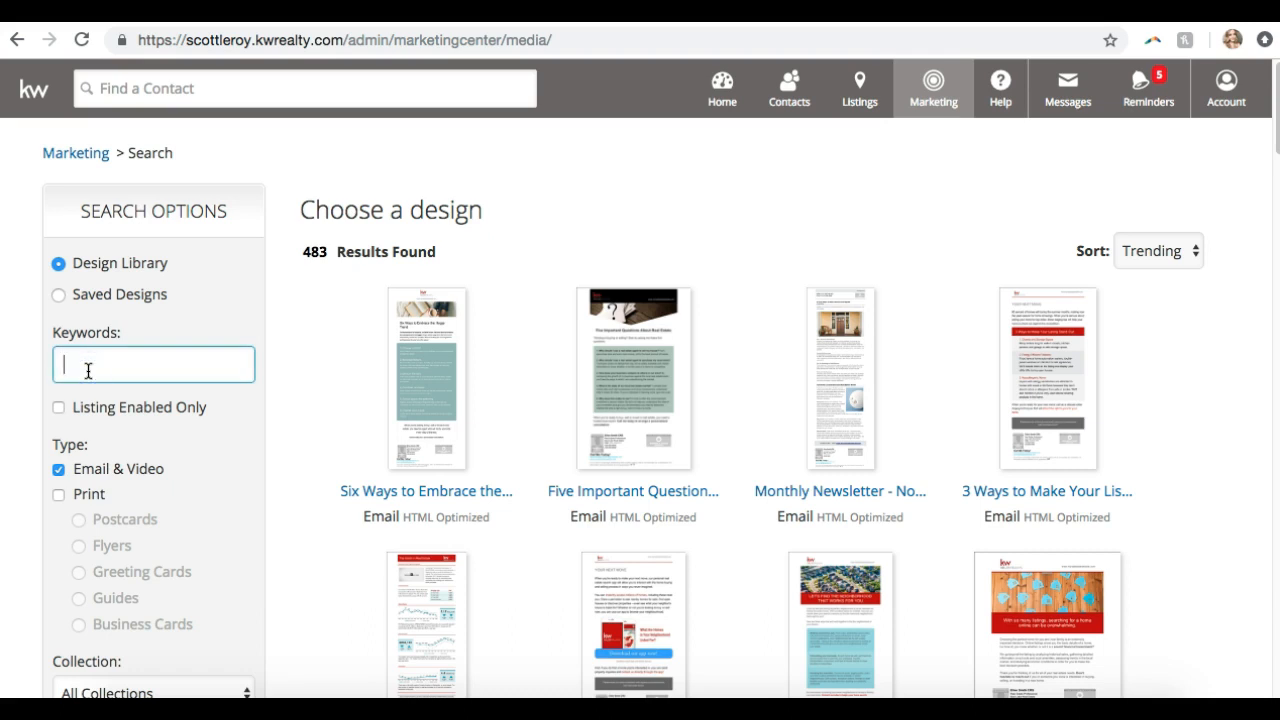
Search the email designs for the keyword 'buyers'
type("buyers")
scroll(88, 370, "down", 2)
left_click(84, 655)
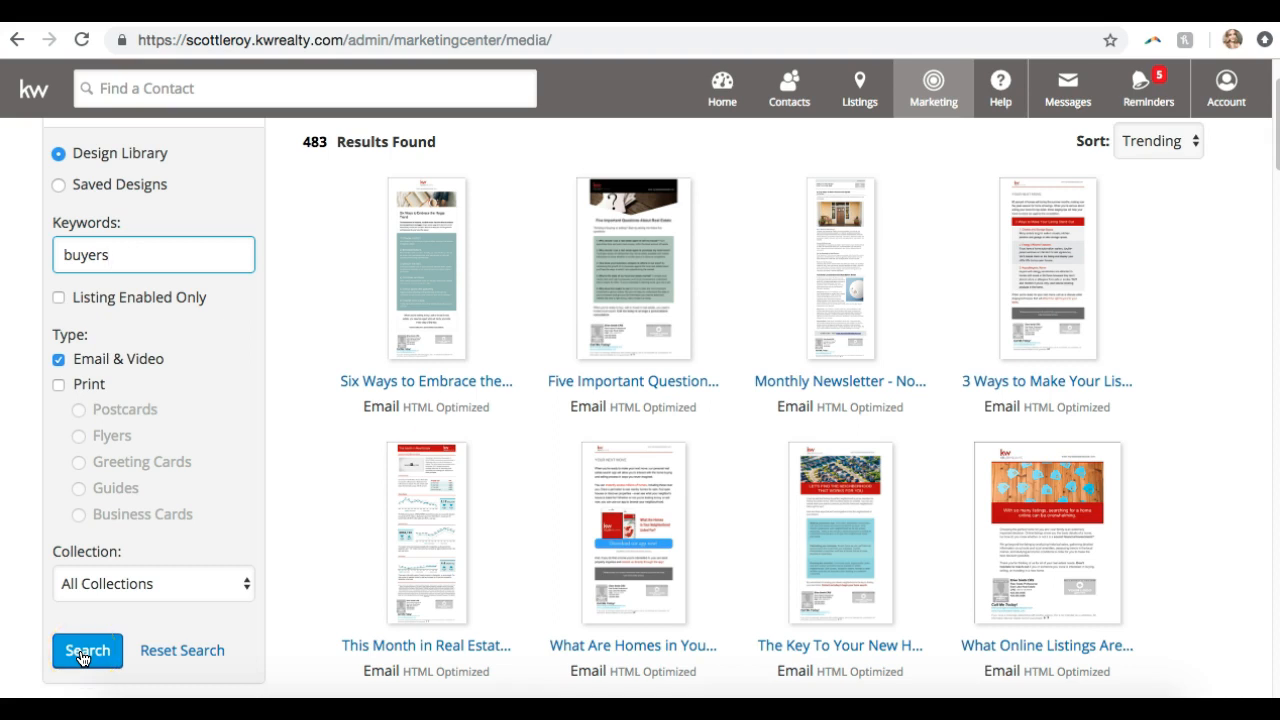
left_click(84, 655)
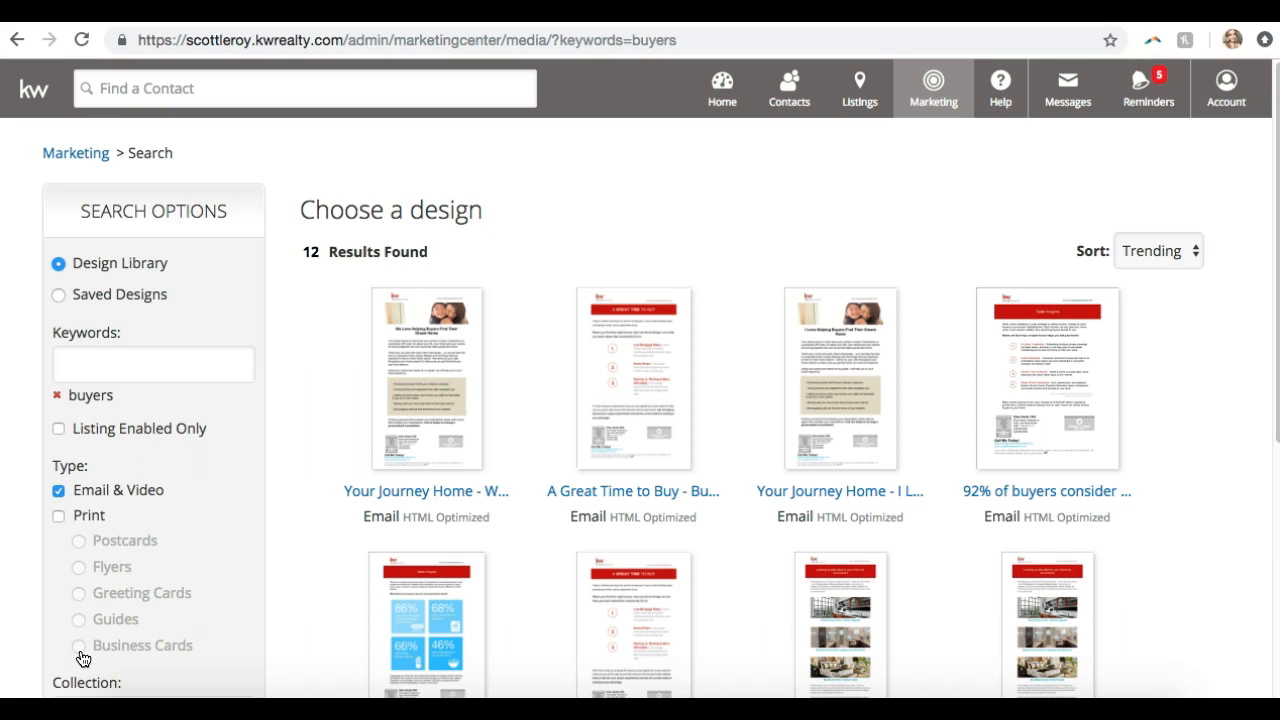
left_click(150, 395)
Replace the 'buyers' keyword with 'buyer', leaving 117 matching designs
left_click(100, 372)
type("bu")
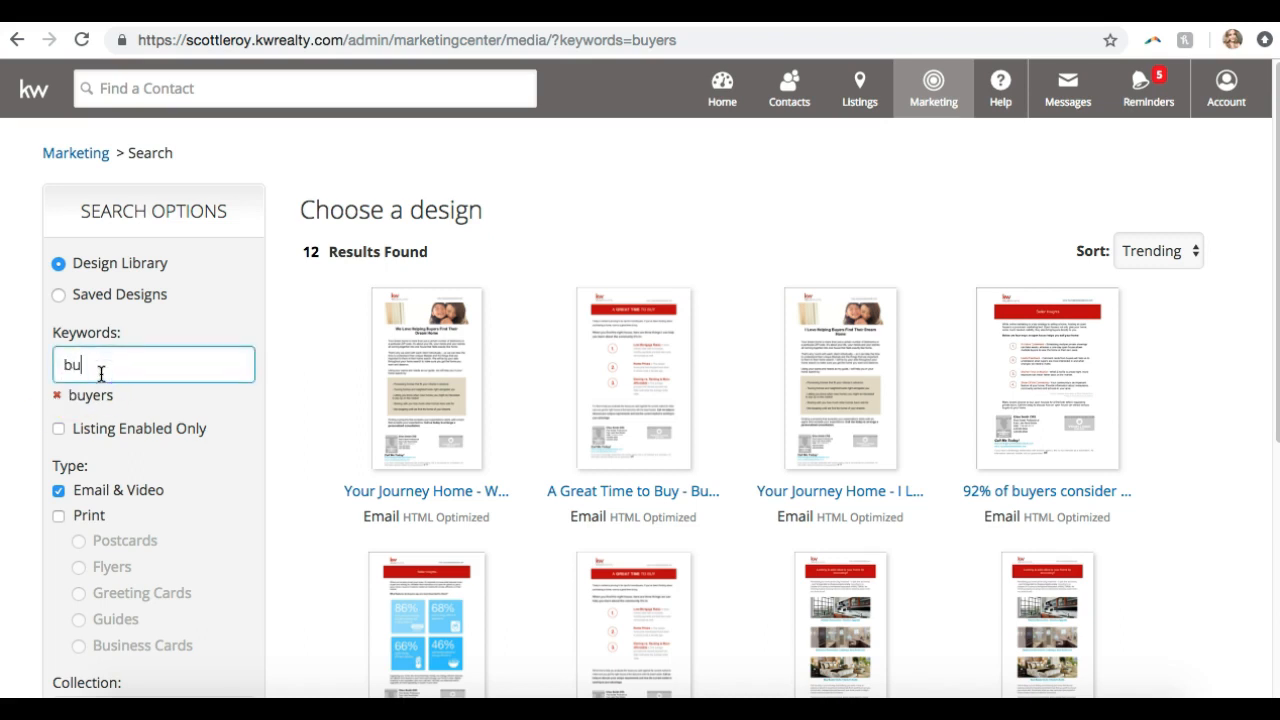
type("yer")
key("Return")
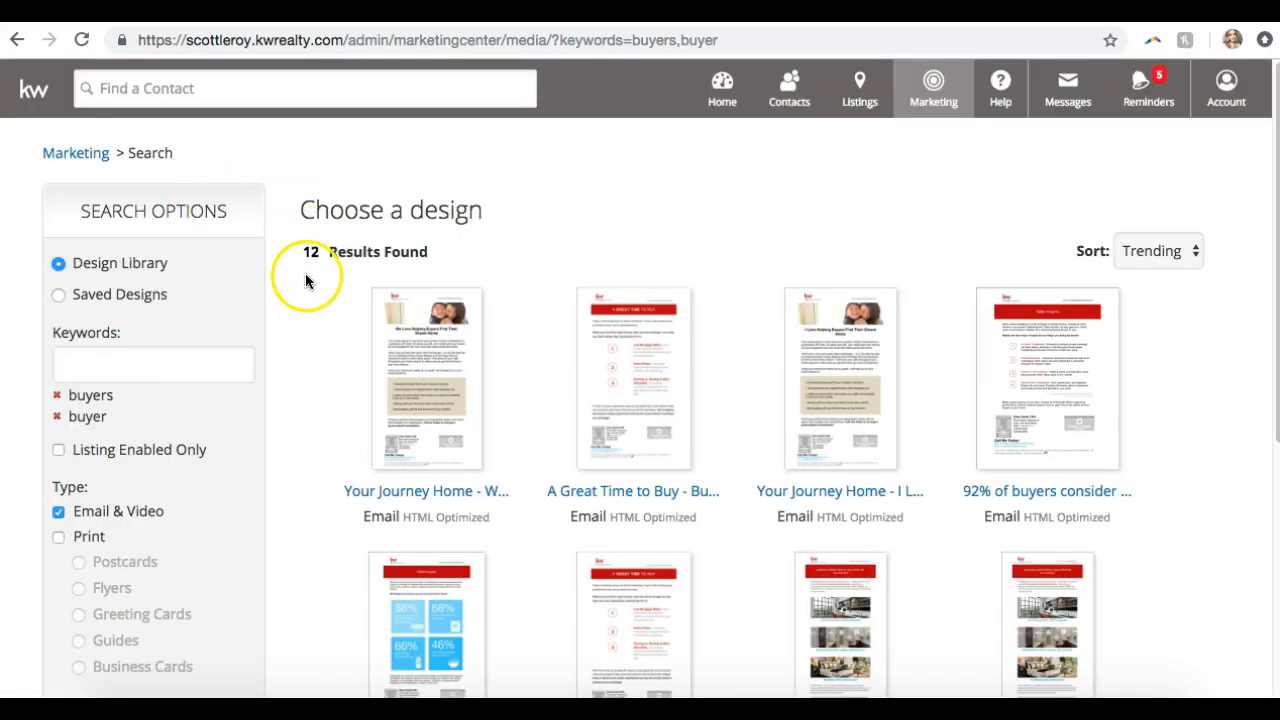
left_click(58, 403)
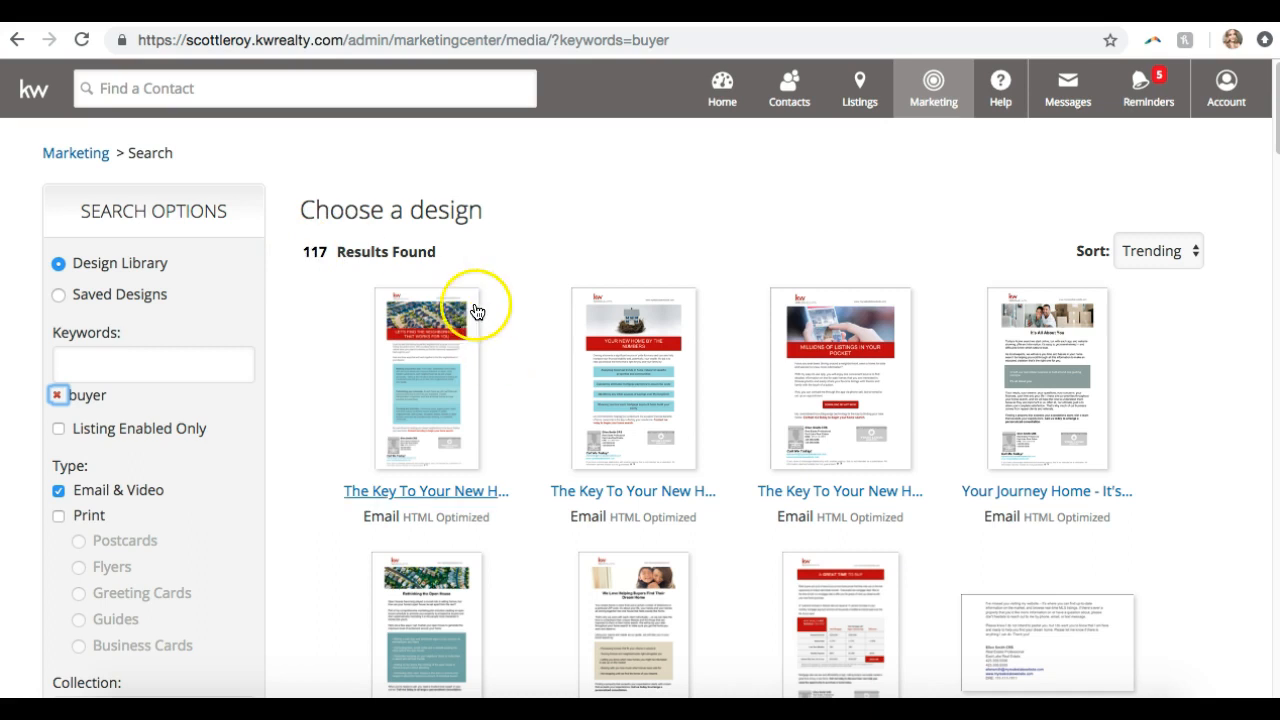
Scroll the buyer results and open the 'Time To Buy - Why Buy Now?' email design
scroll(507, 253, "down", 4)
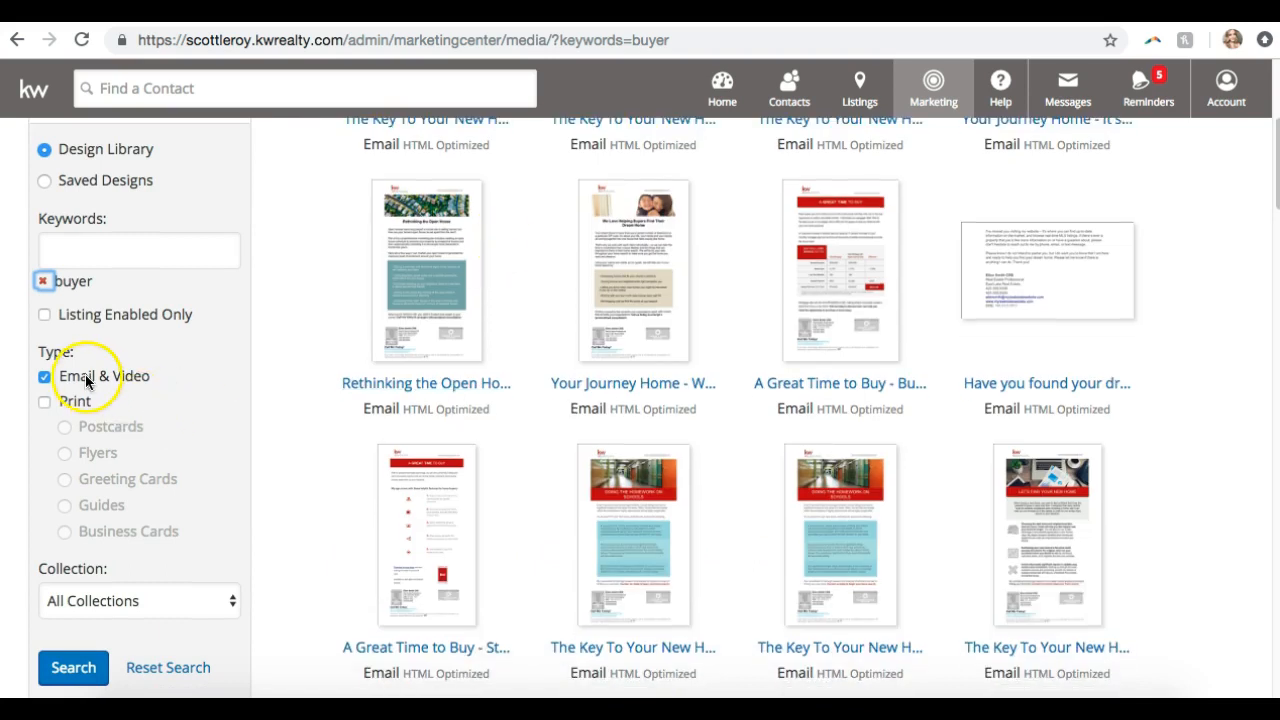
scroll(450, 378, "down", 15)
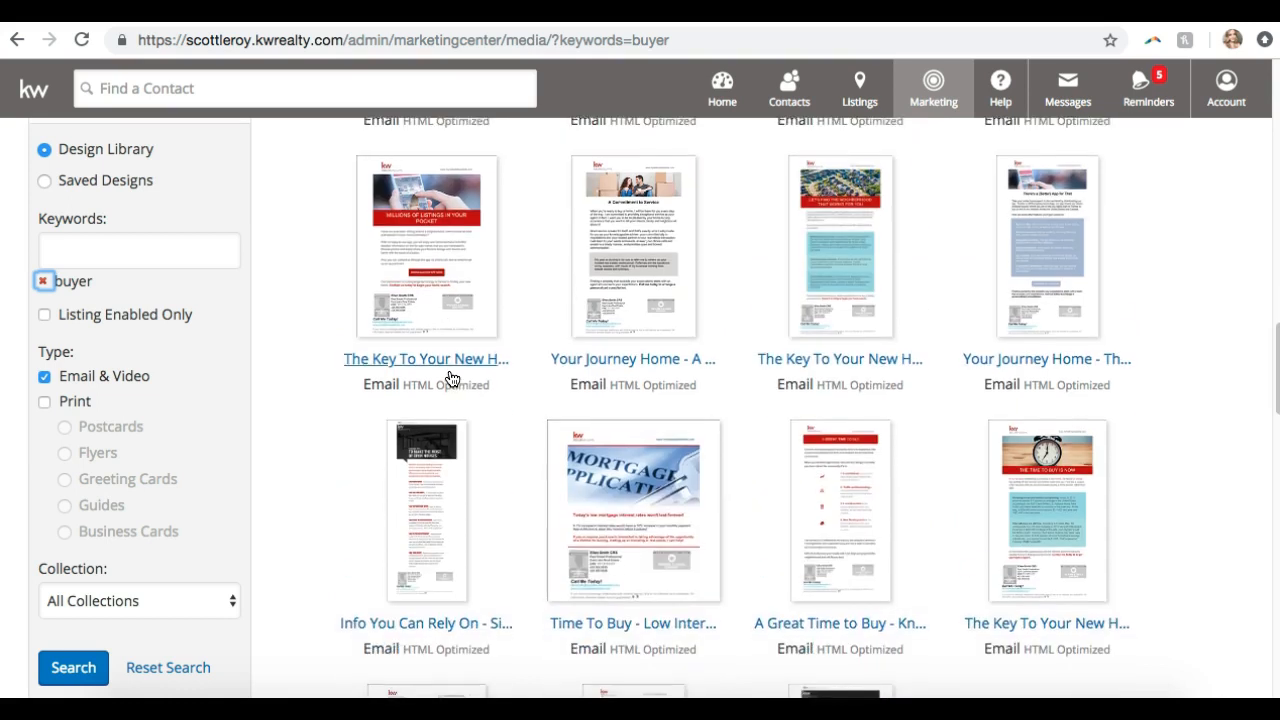
scroll(450, 378, "down", 4)
scroll(450, 378, "down", 10)
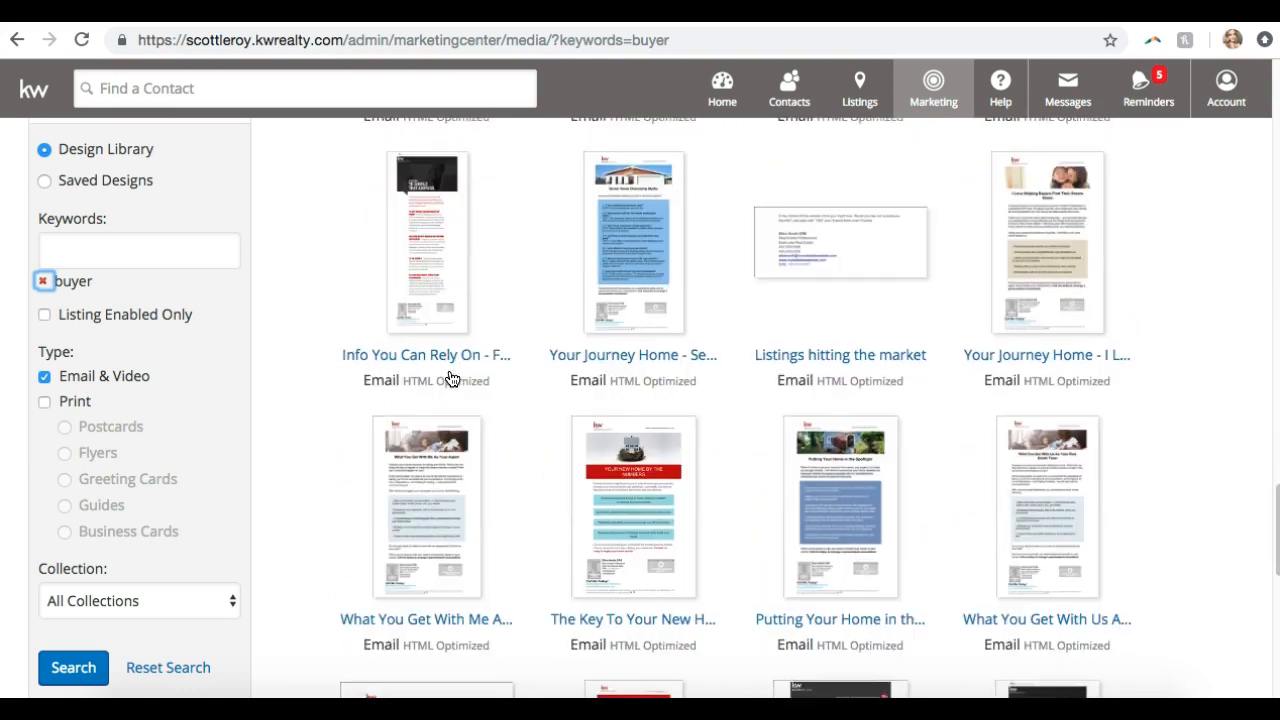
scroll(450, 378, "down", 4)
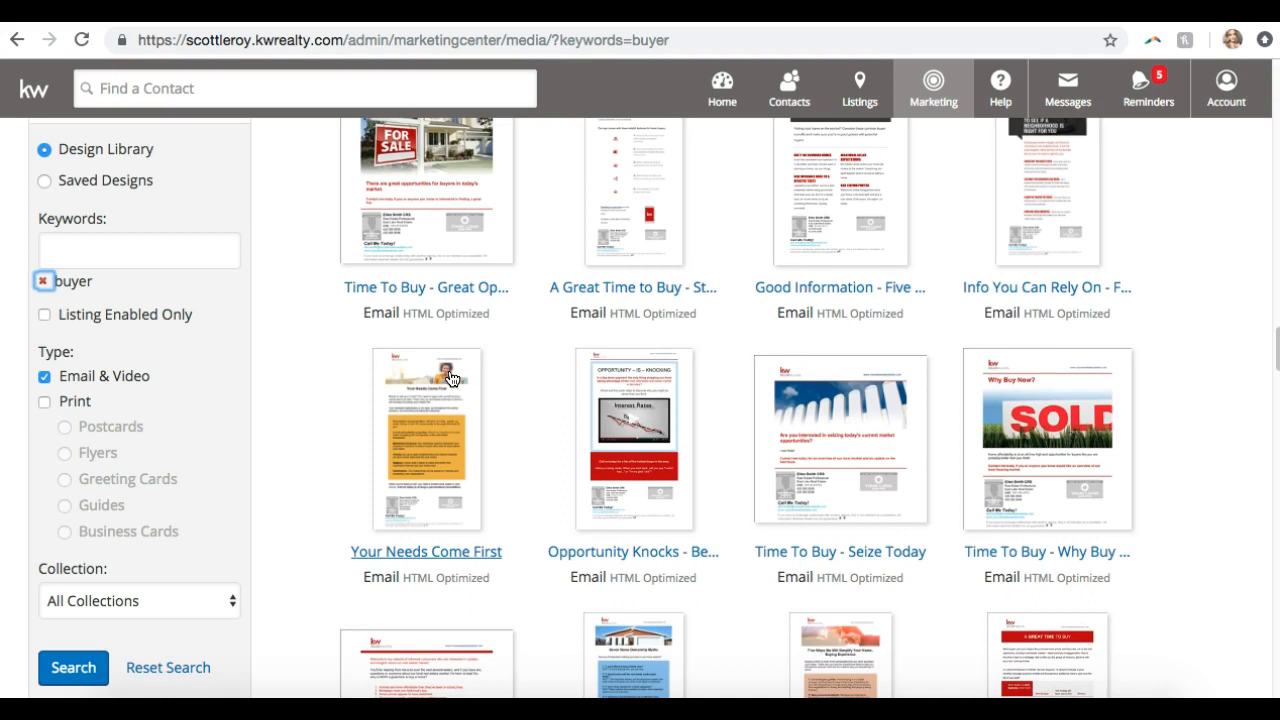
scroll(450, 378, "down", 7)
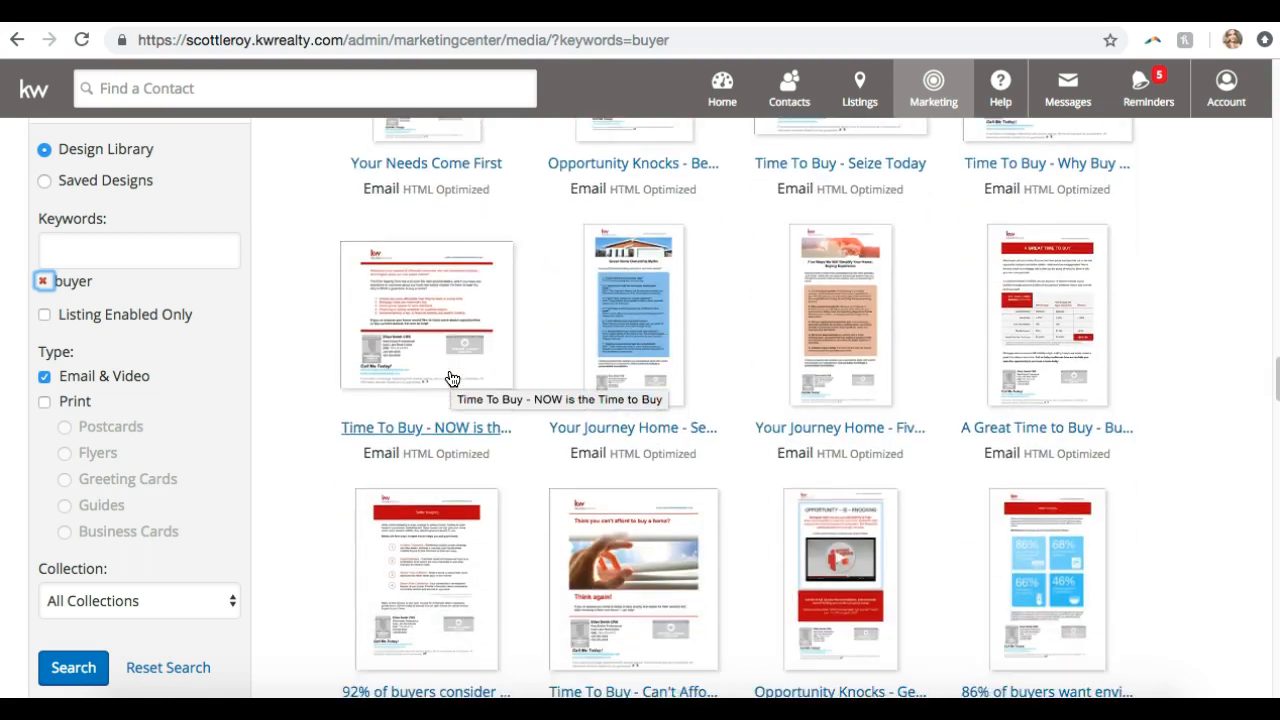
scroll(450, 378, "up", 5)
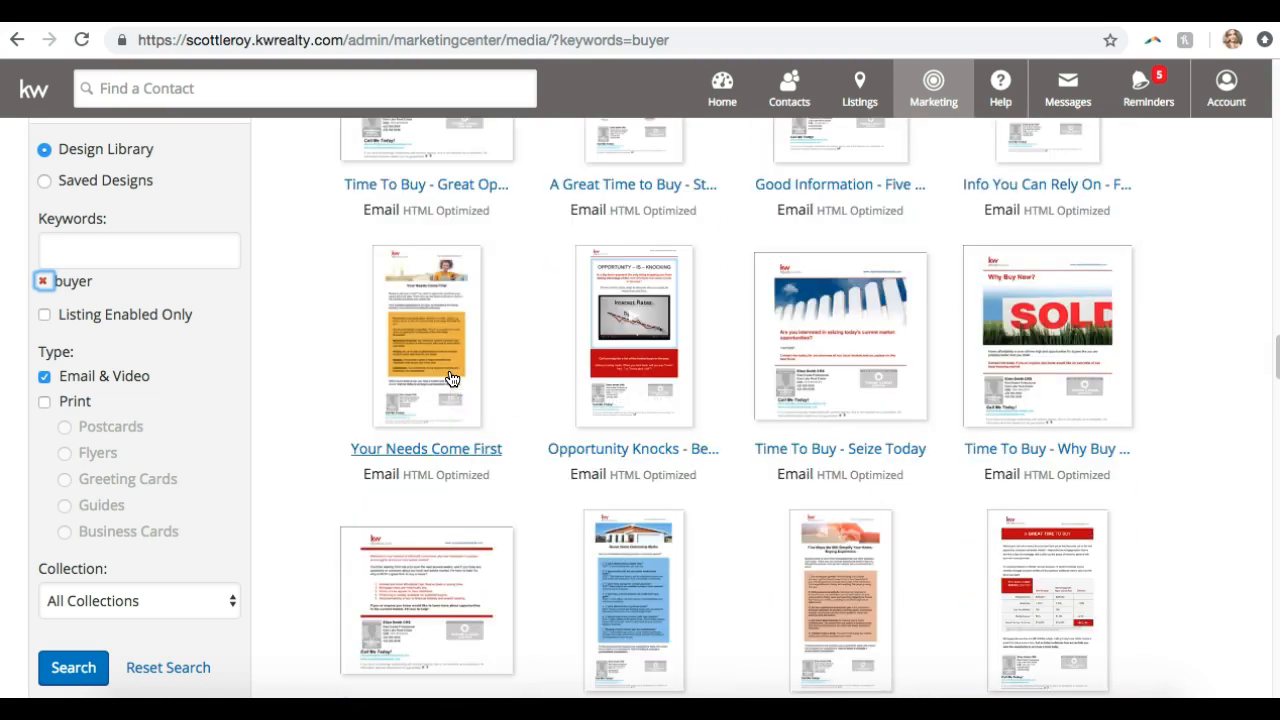
left_click(1049, 352)
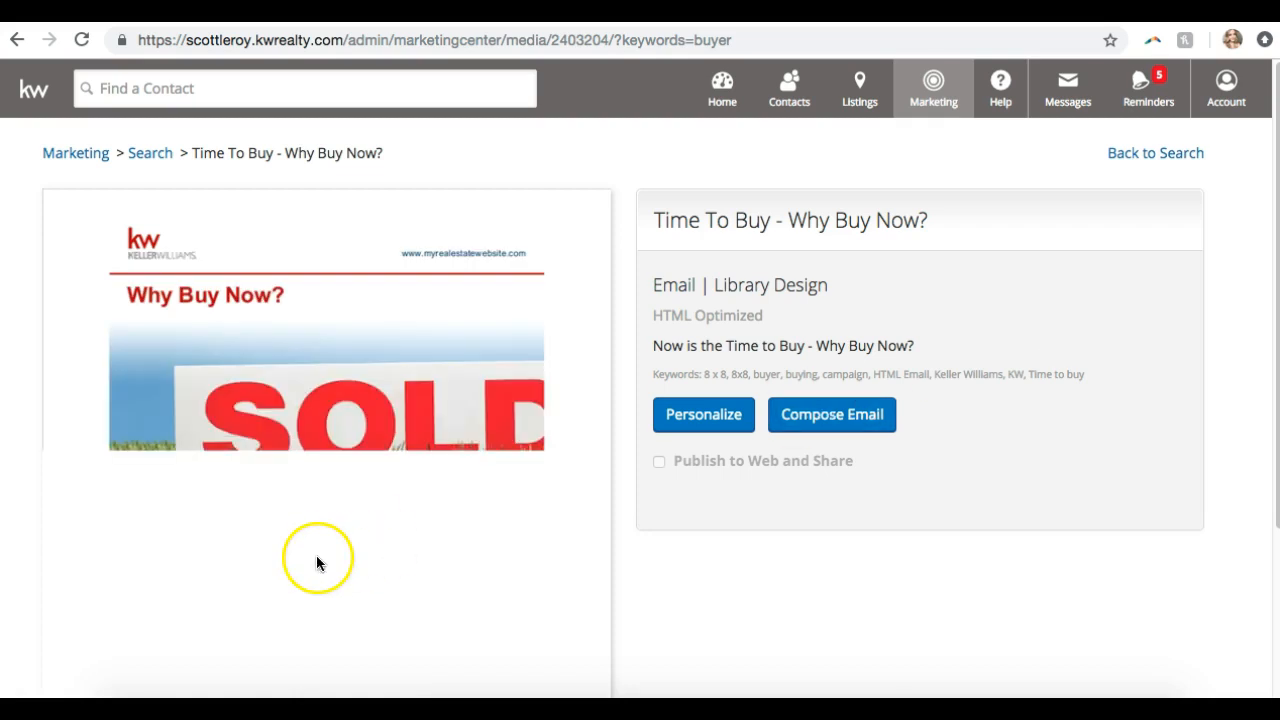
scroll(317, 555, "down", 3)
scroll(317, 558, "up", 3)
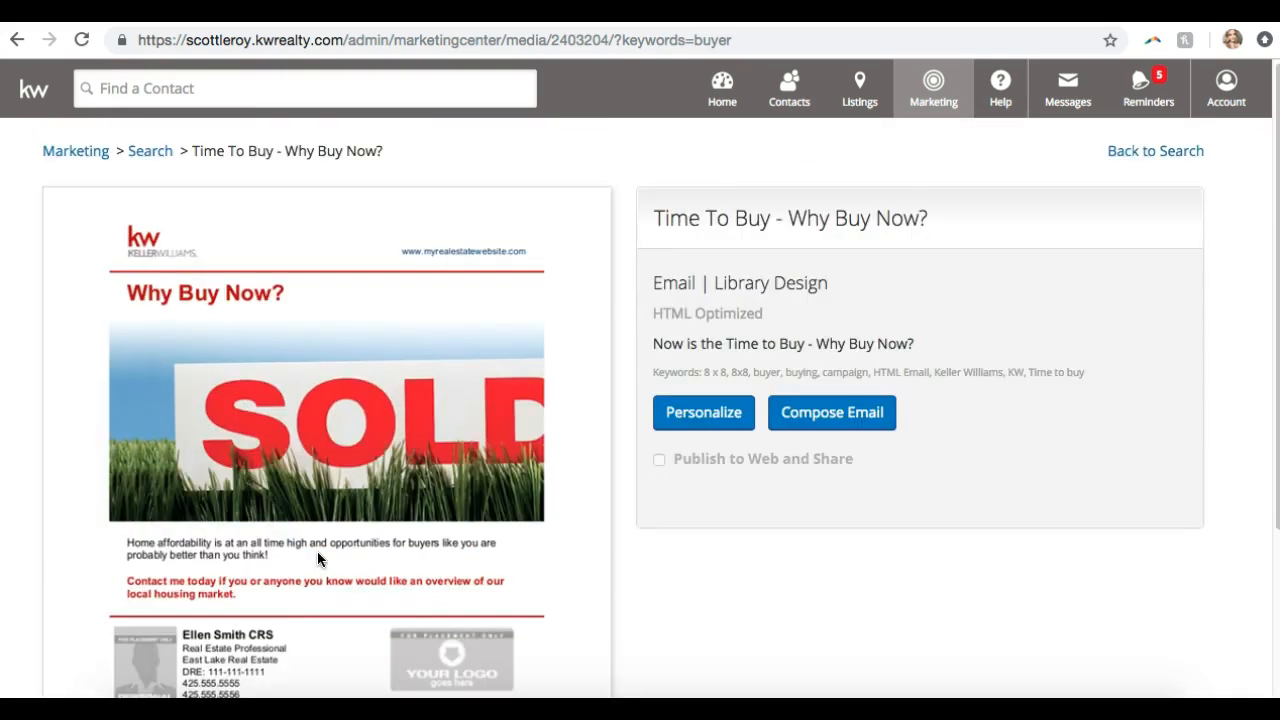
left_click(826, 426)
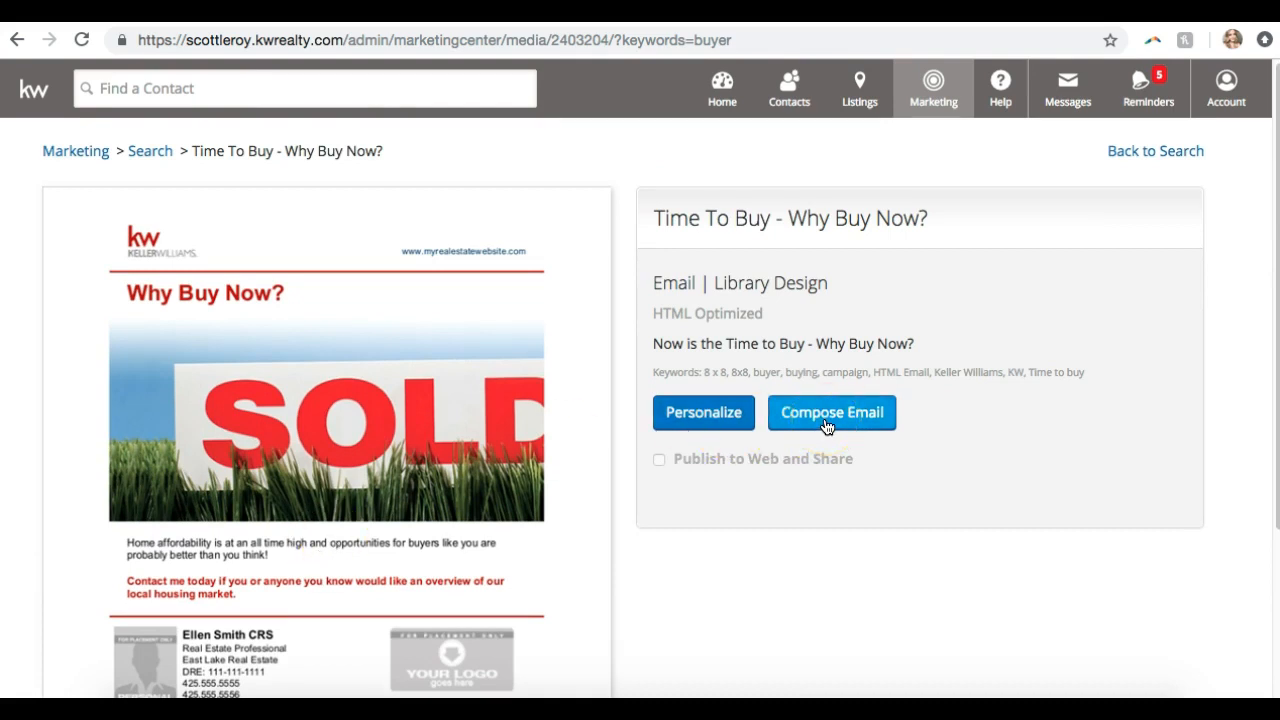
left_click(665, 410)
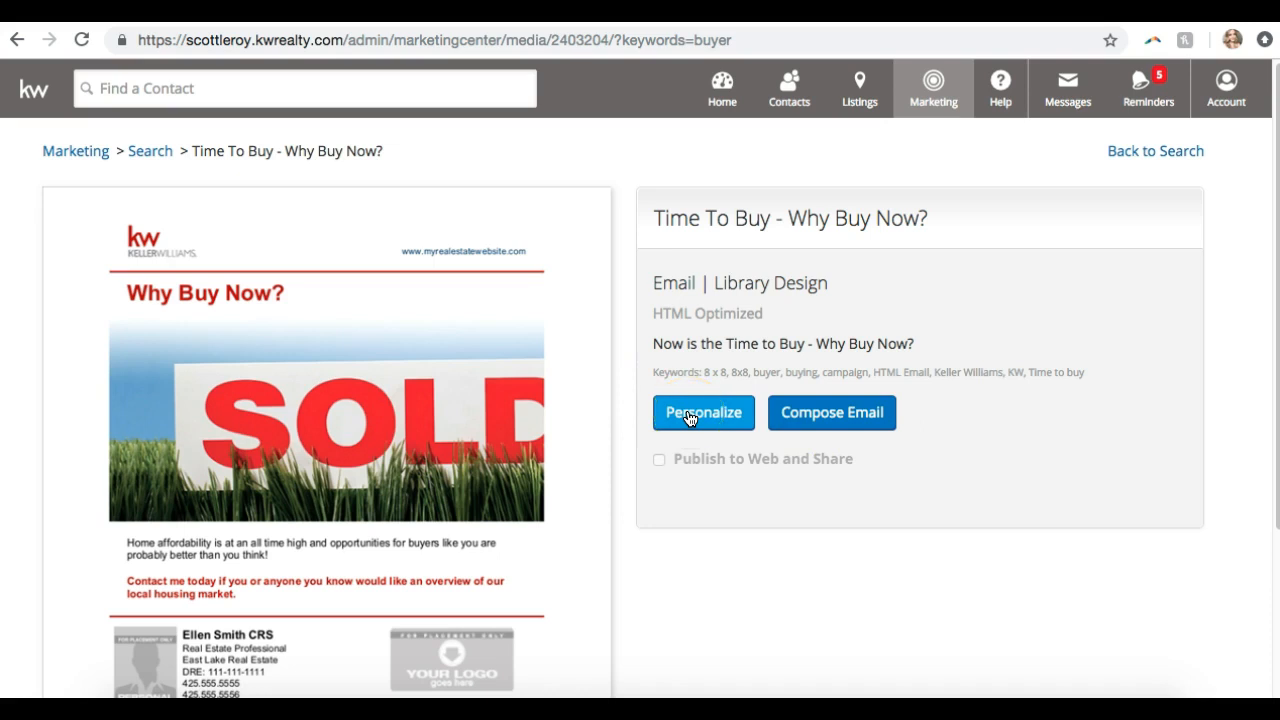
Start customising the Why Buy Now? design in the editor
left_click(688, 418)
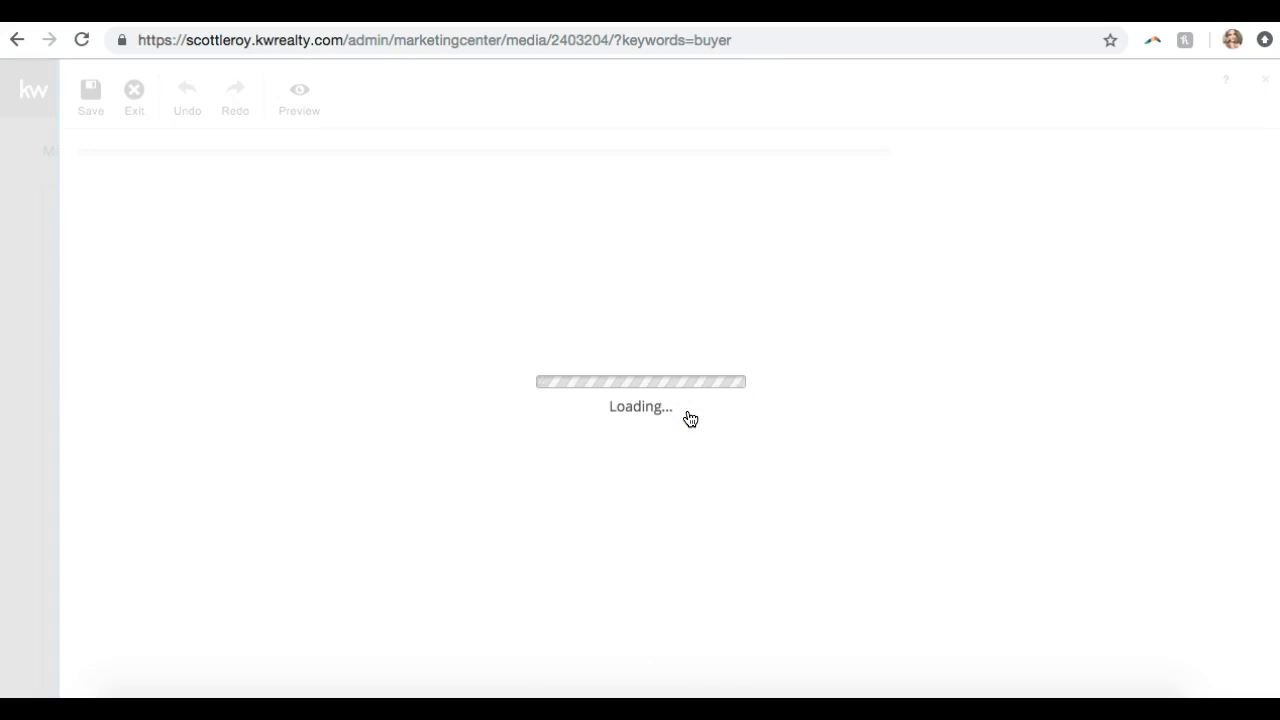
scroll(688, 418, "down", 6)
scroll(688, 418, "up", 8)
scroll(689, 417, "down", 3)
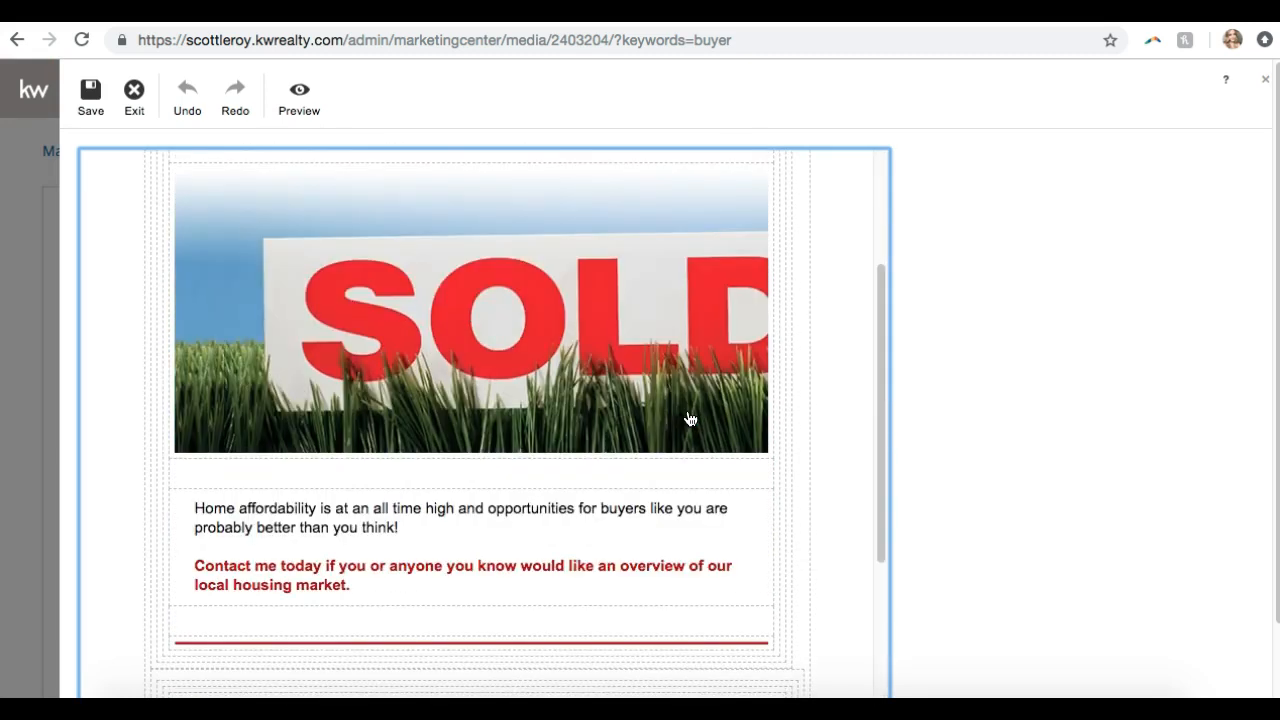
scroll(686, 412, "up", 2)
Replace the SOLD picture with Money Down the Toilet from the Ideas and Concepts images
left_click(531, 439)
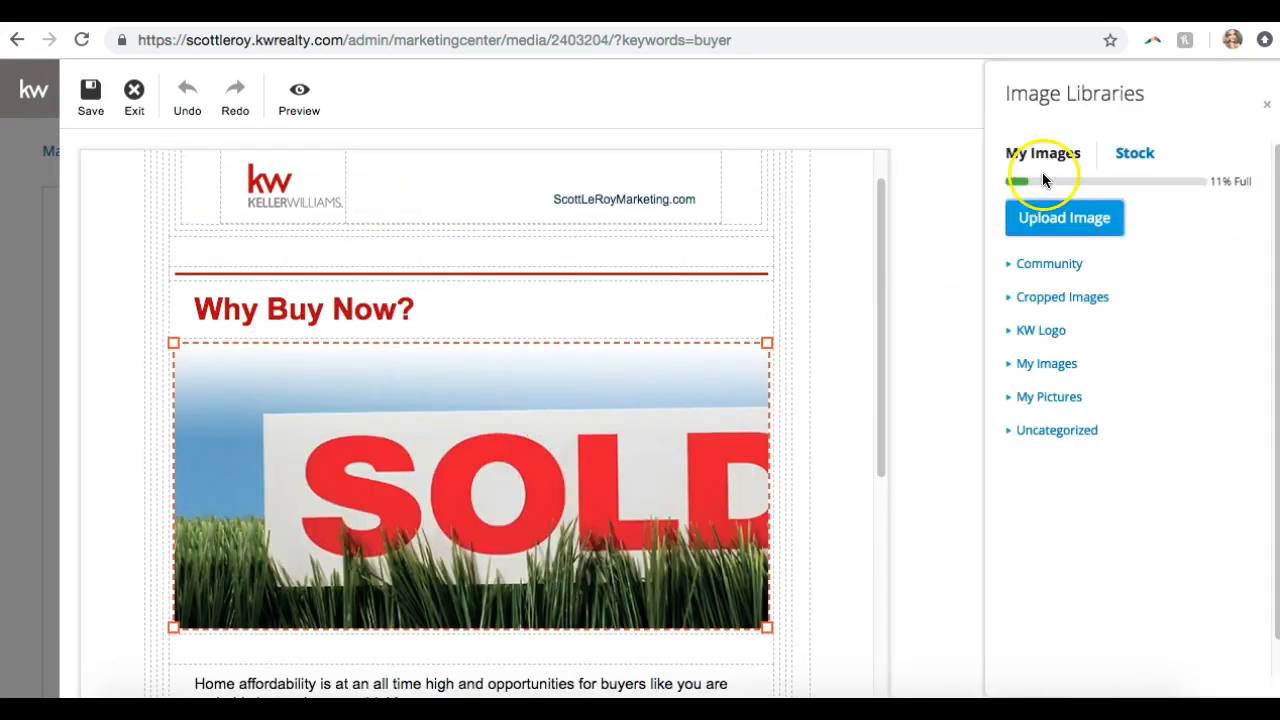
left_click(1134, 154)
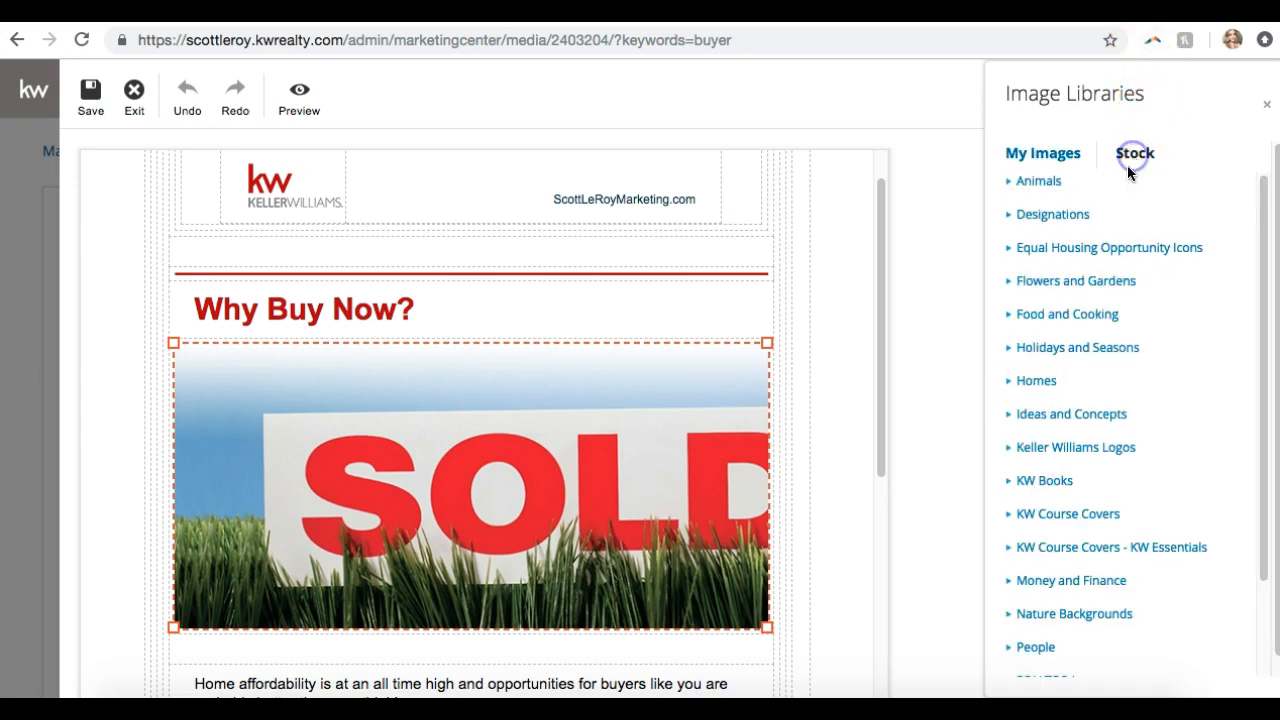
left_click(1055, 416)
scroll(1053, 428, "down", 3)
scroll(1053, 428, "down", 5)
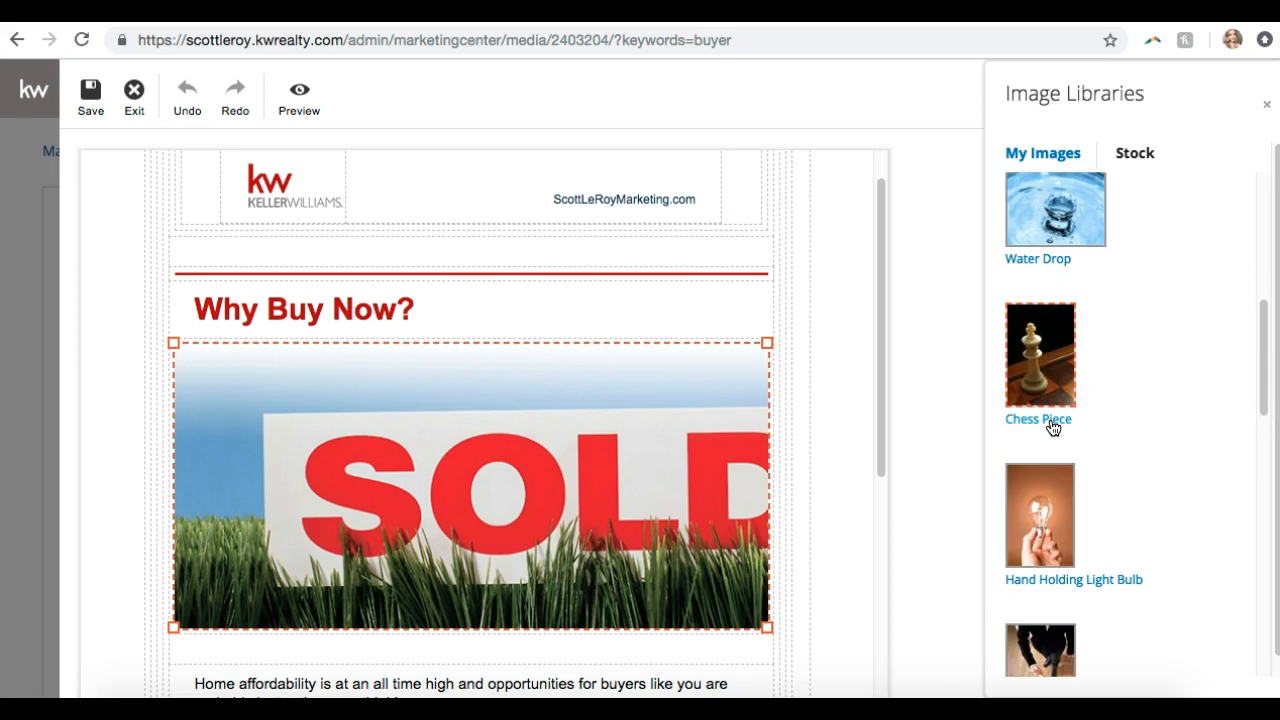
scroll(1109, 375, "down", 4)
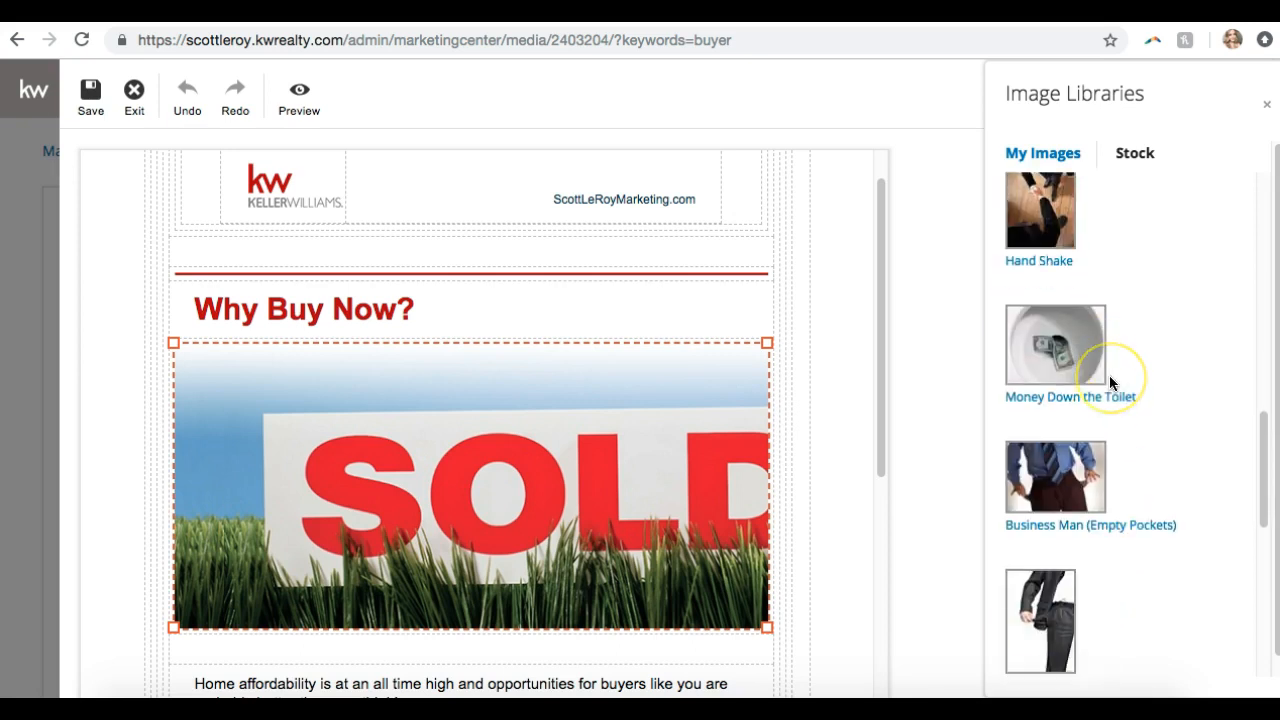
left_click(1074, 293)
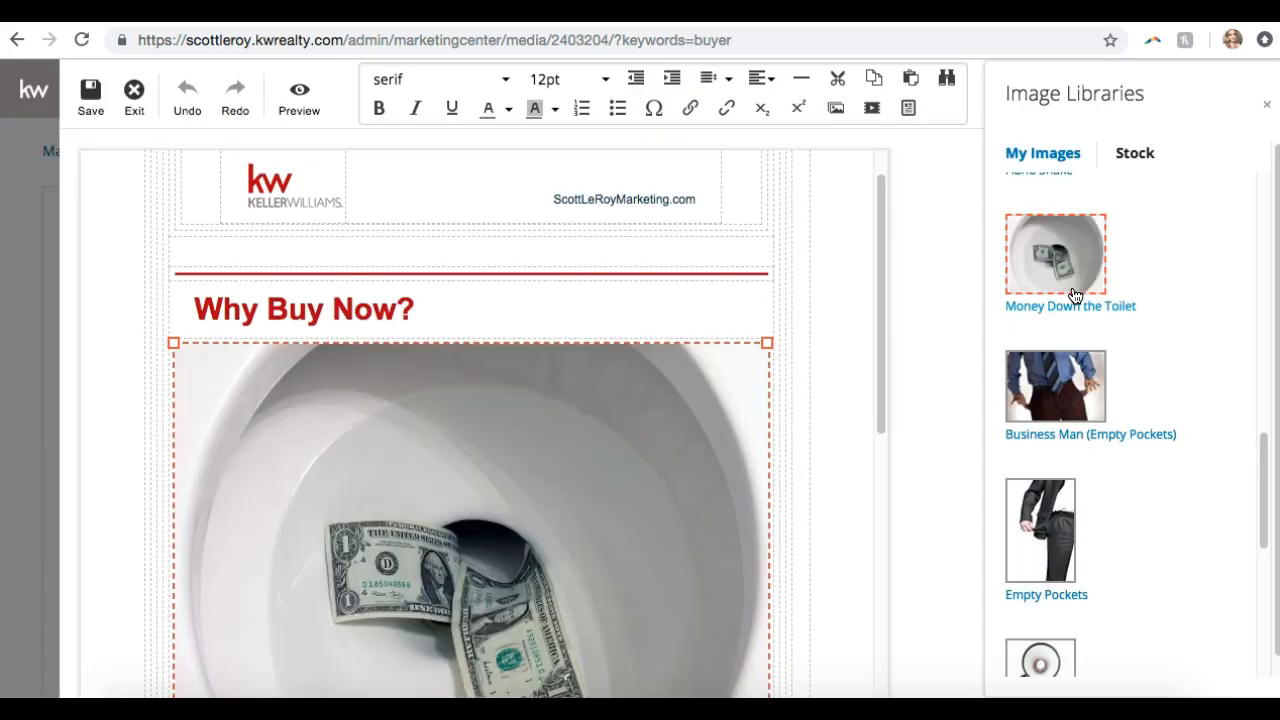
Shrink the Money Down the Toilet image by dragging its corner handle
scroll(694, 520, "down", 2)
left_click_drag(767, 630, 683, 466)
scroll(684, 460, "up", 3)
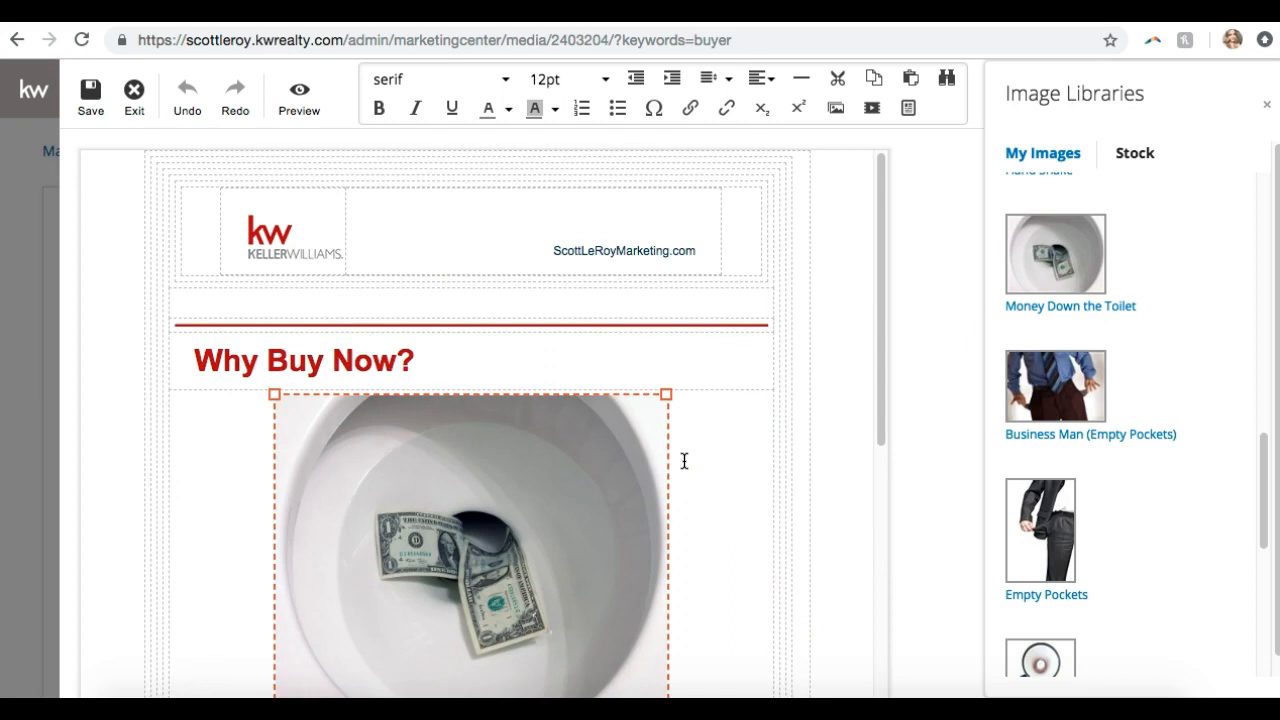
scroll(684, 460, "down", 6)
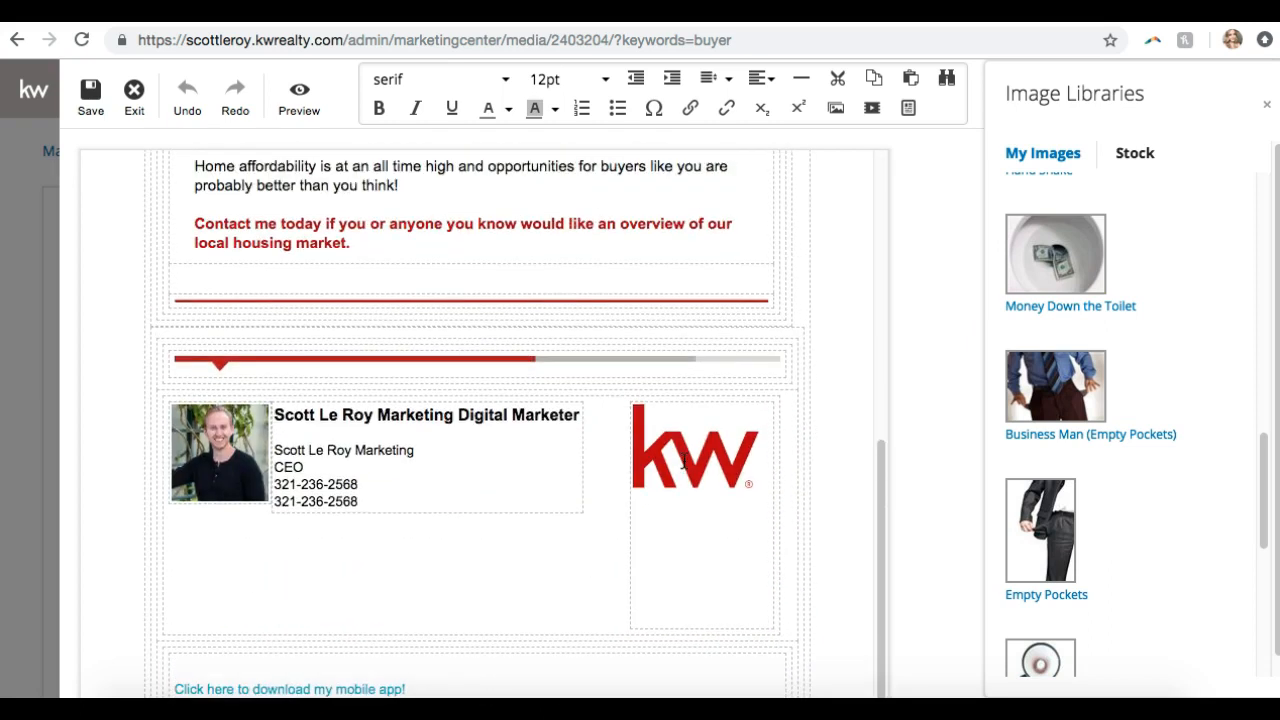
scroll(684, 460, "up", 7)
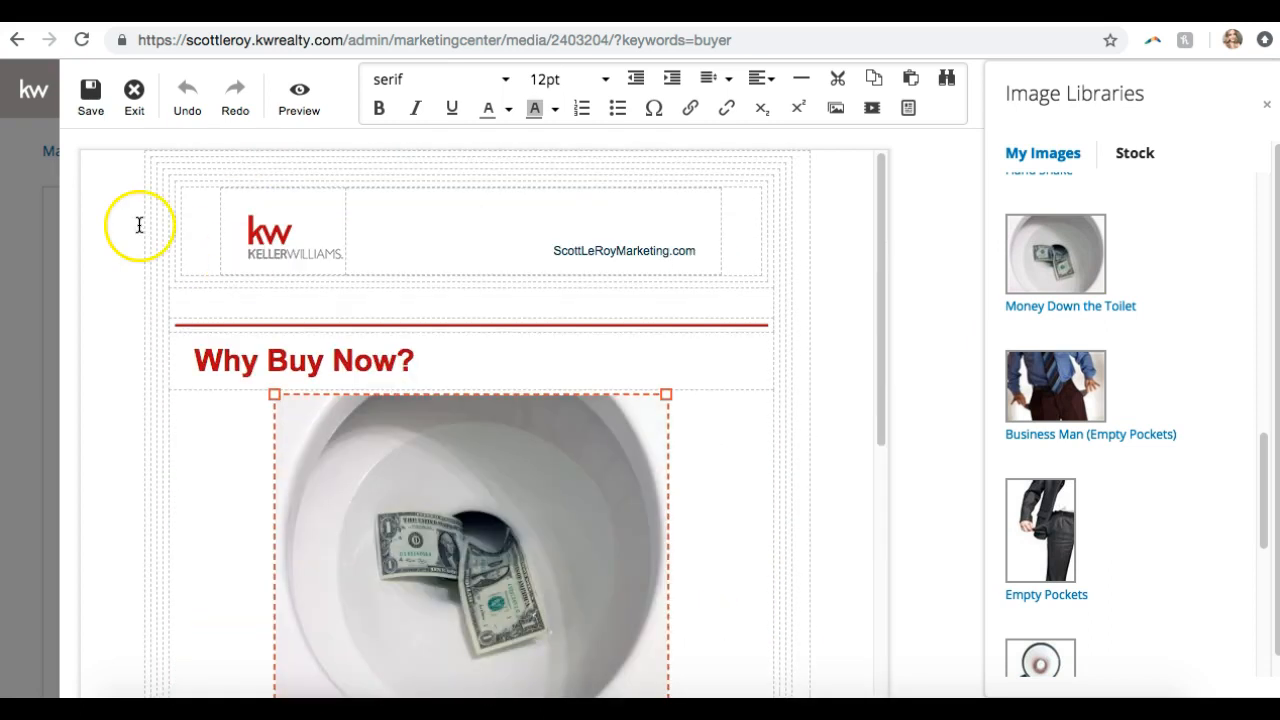
Save the design under its existing name 'Time To Buy - Why Buy Now?' and exit the editor
left_click(89, 100)
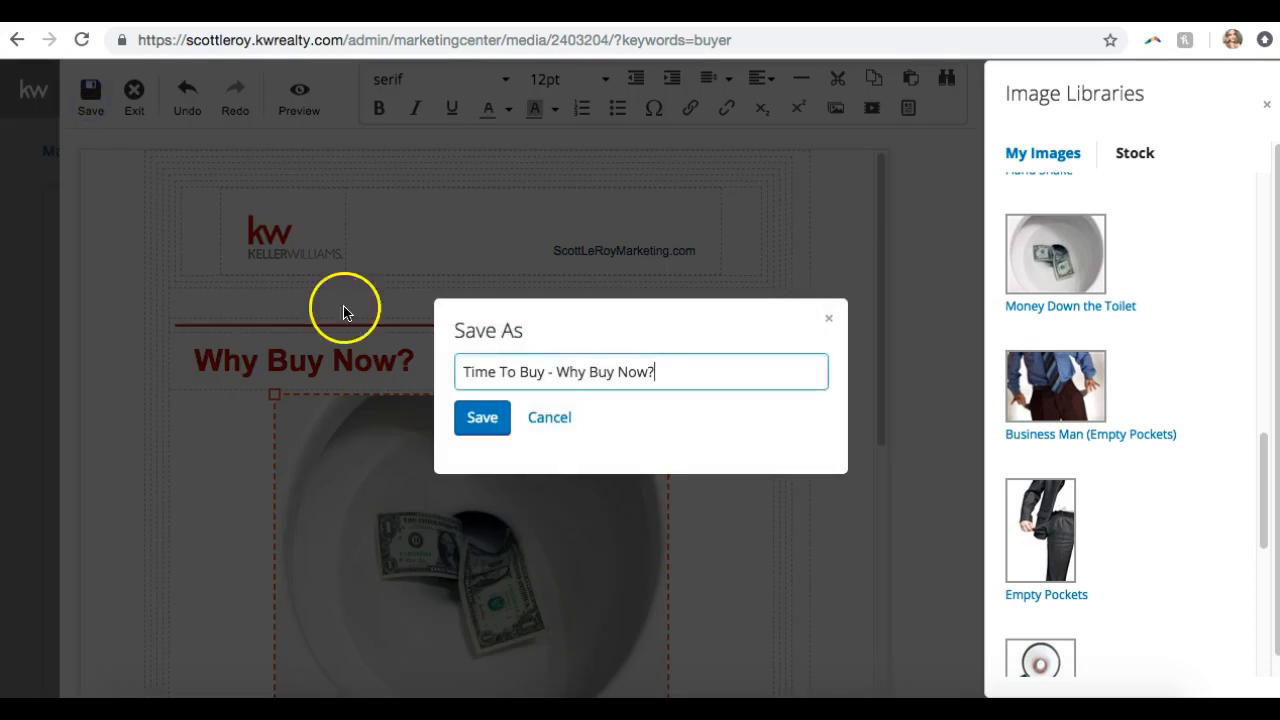
left_click(476, 416)
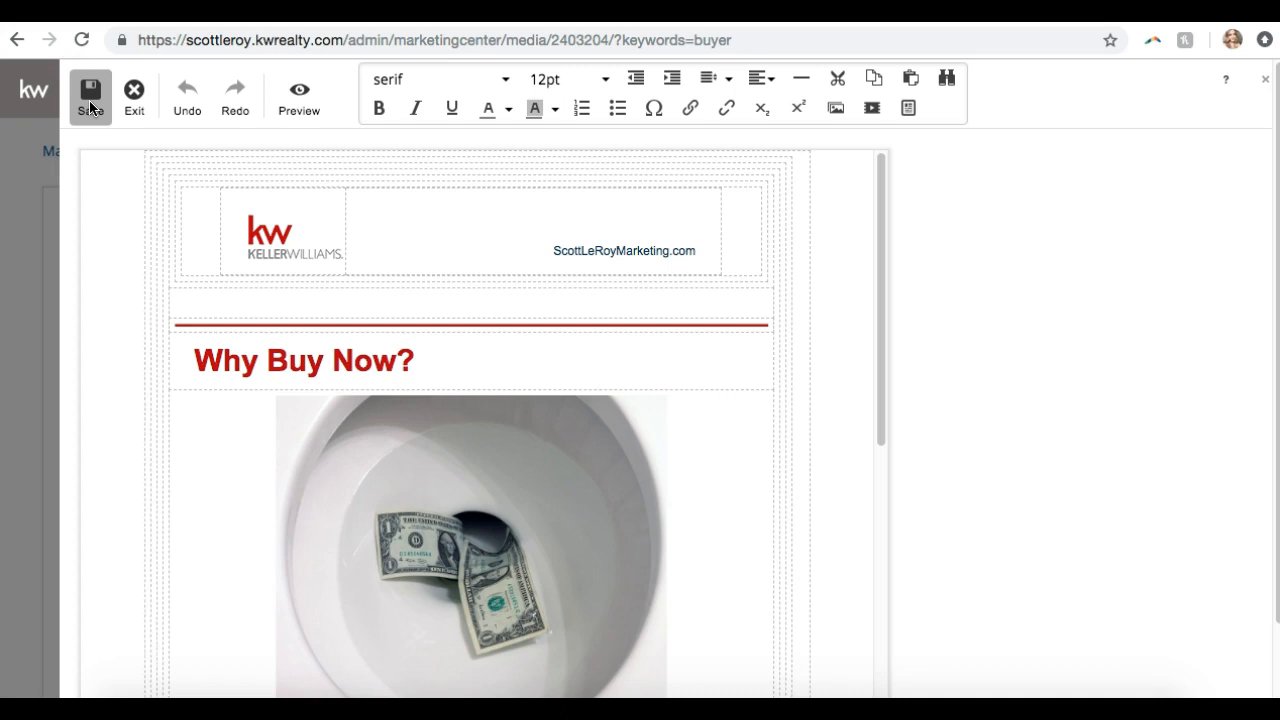
left_click(87, 110)
left_click(134, 92)
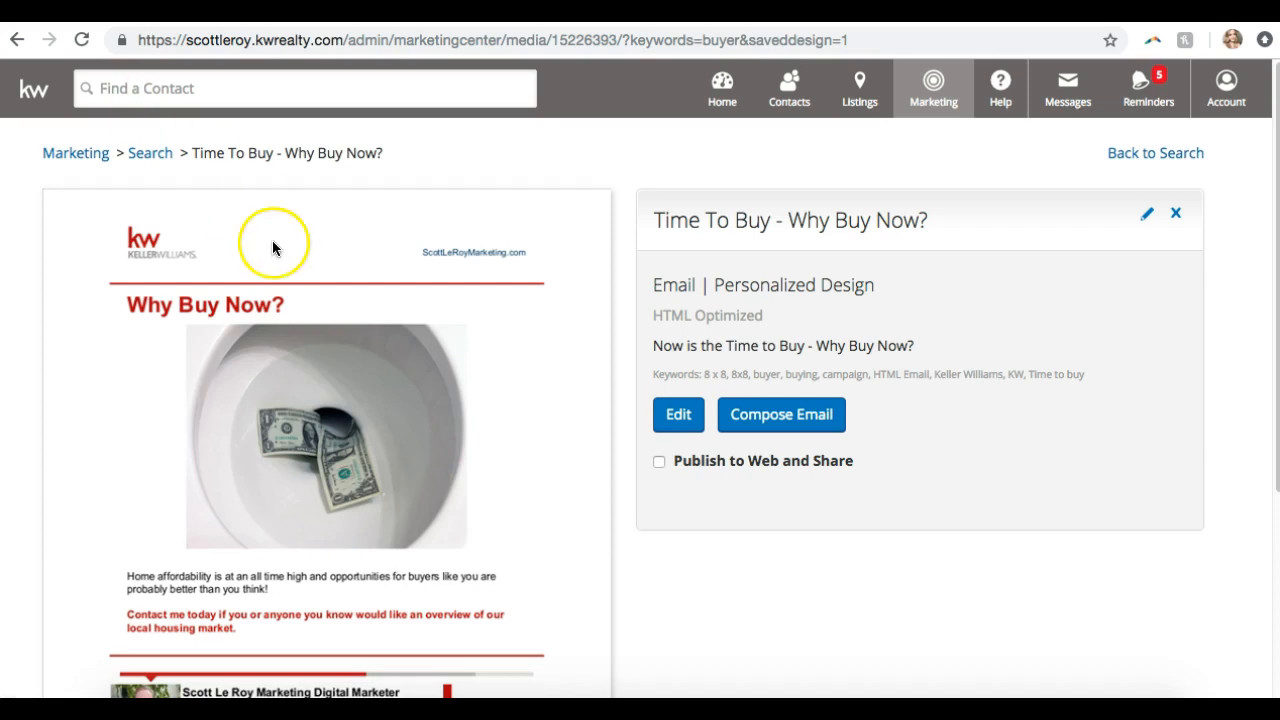
scroll(272, 246, "down", 3)
scroll(272, 246, "up", 3)
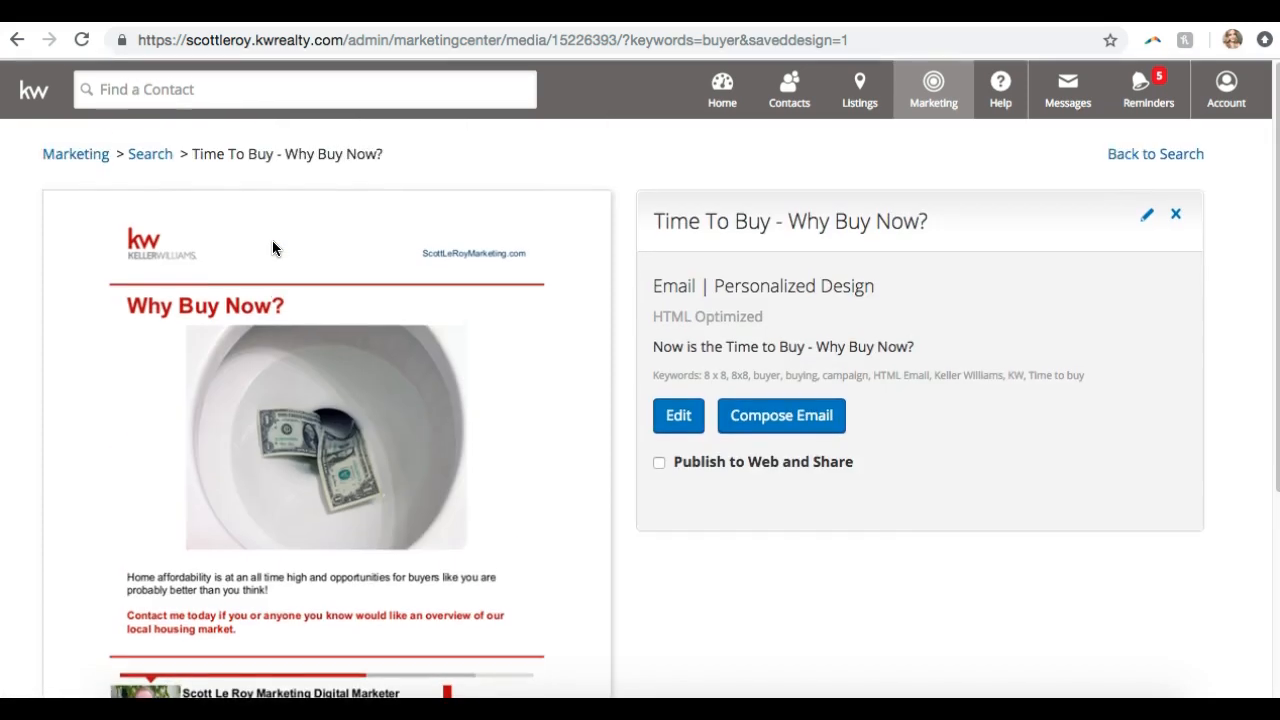
scroll(272, 248, "down", 2)
scroll(272, 248, "up", 3)
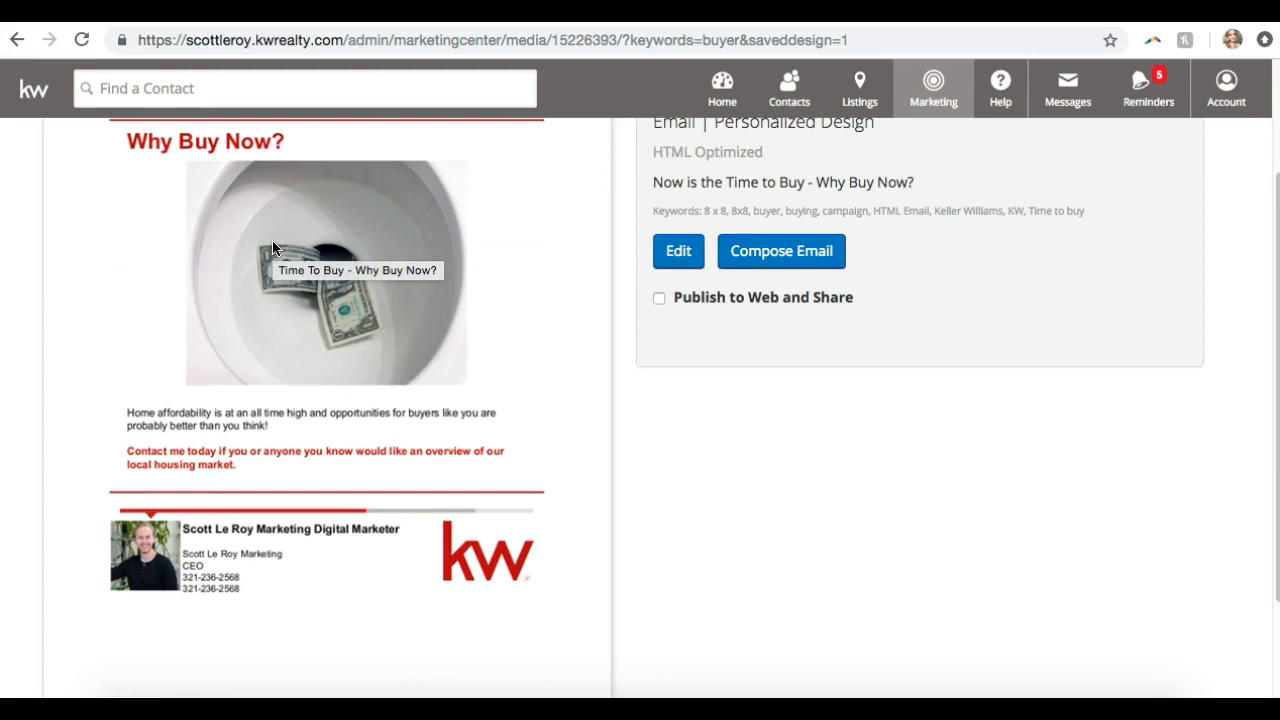
left_click(725, 568)
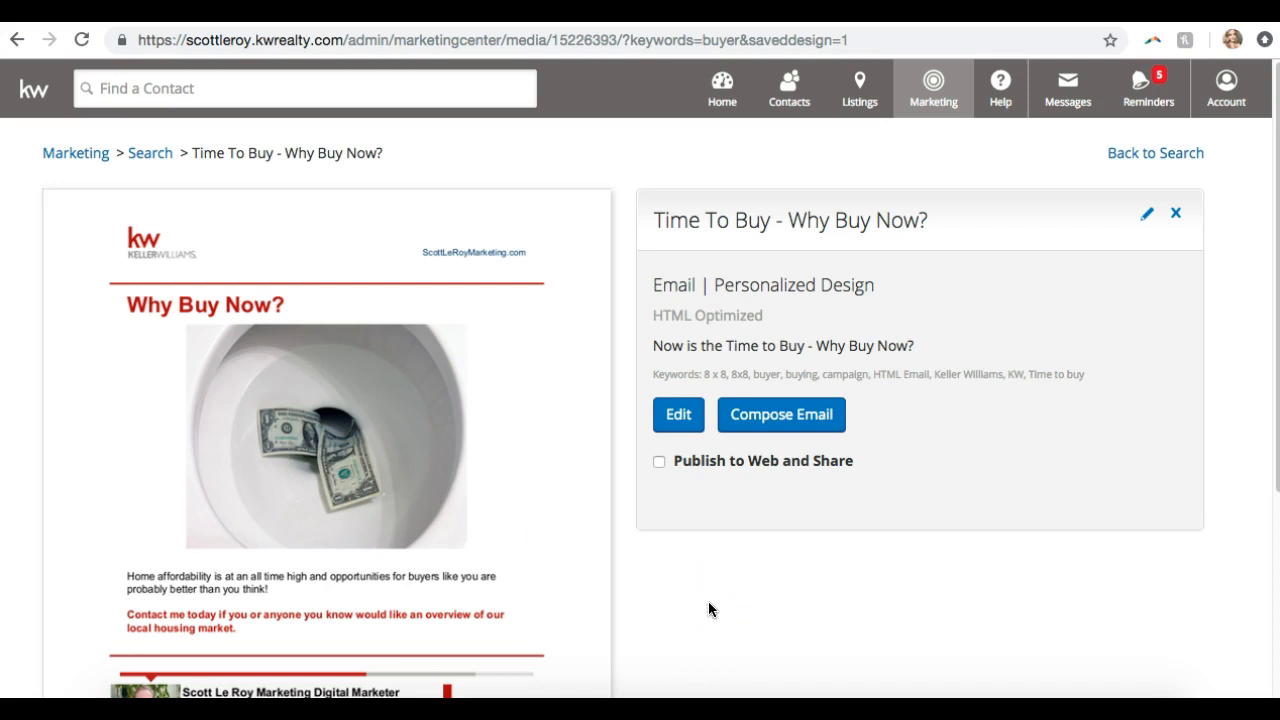
scroll(708, 601, "down", 3)
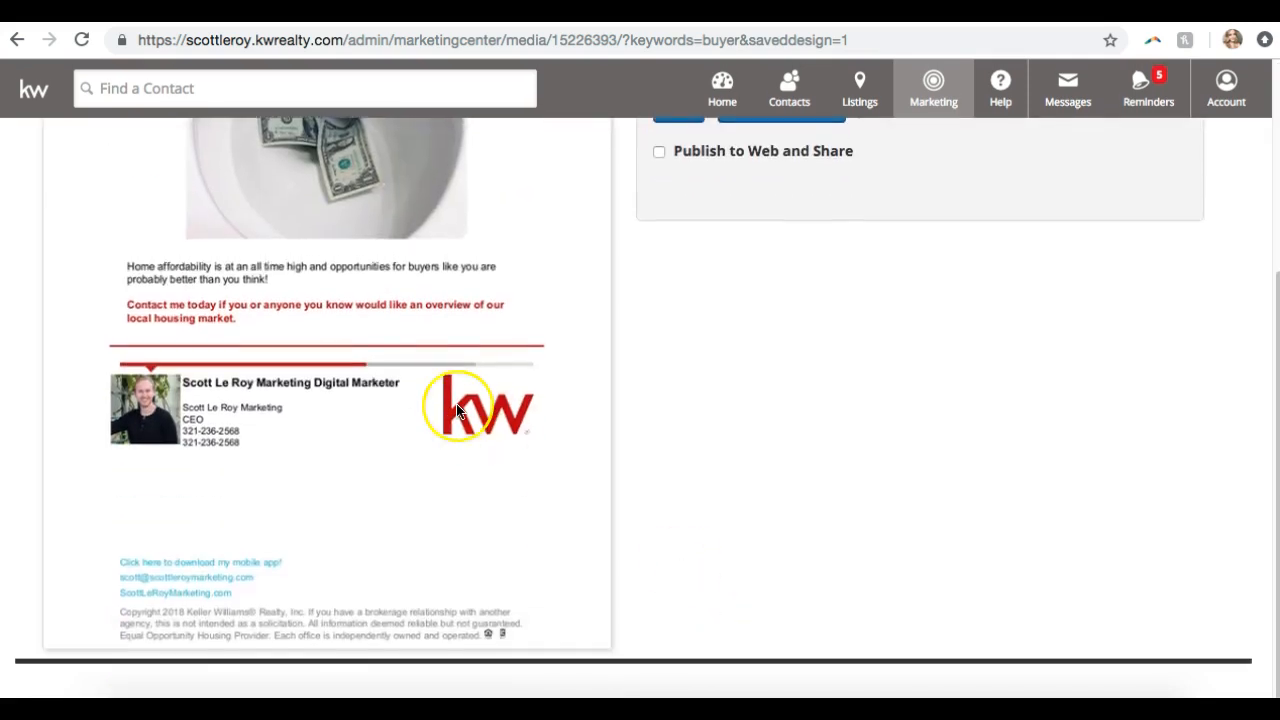
scroll(456, 410, "up", 3)
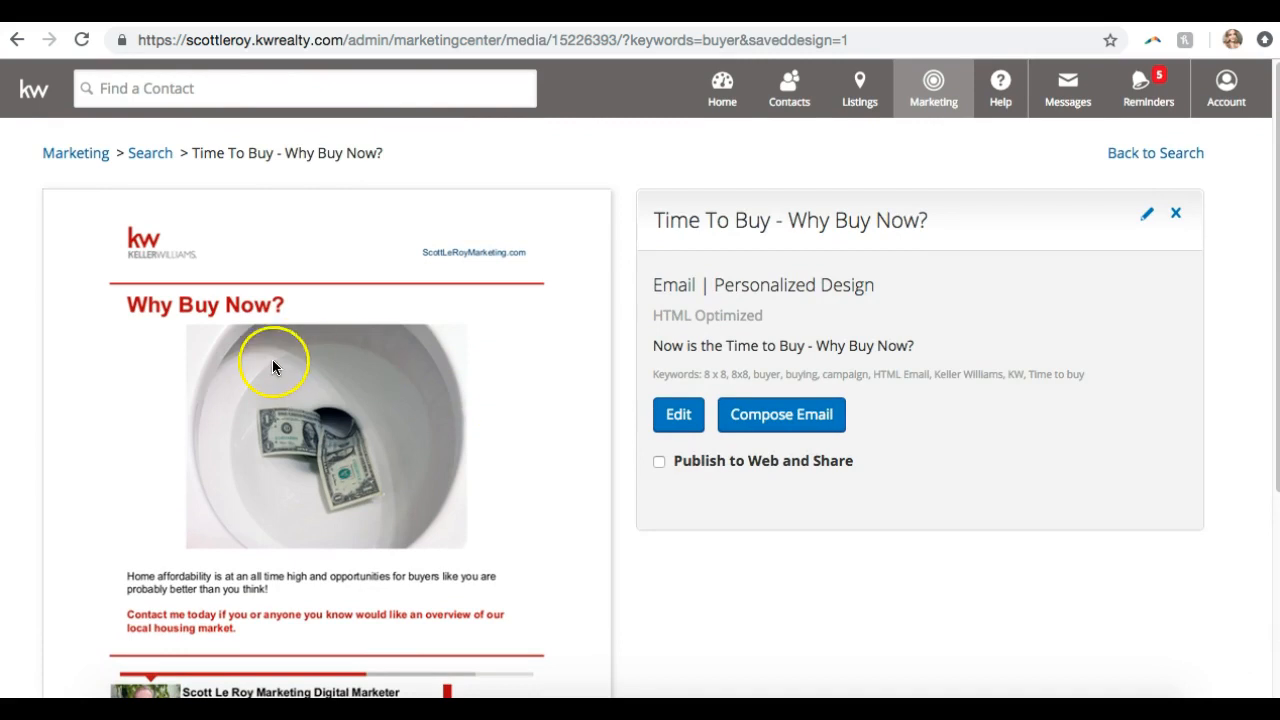
left_click(314, 392)
Save the email preview image as the JPEG 'Why Buy Now Piece' in Downloads
right_click(413, 394)
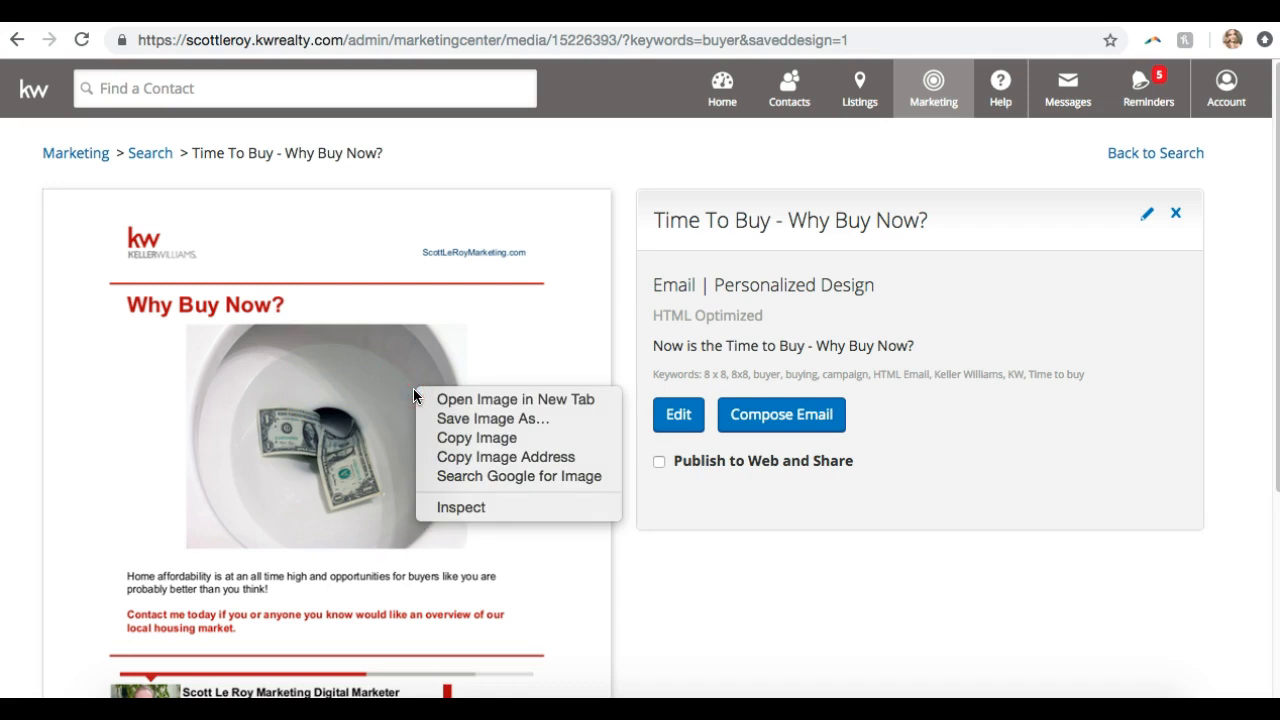
left_click(455, 421)
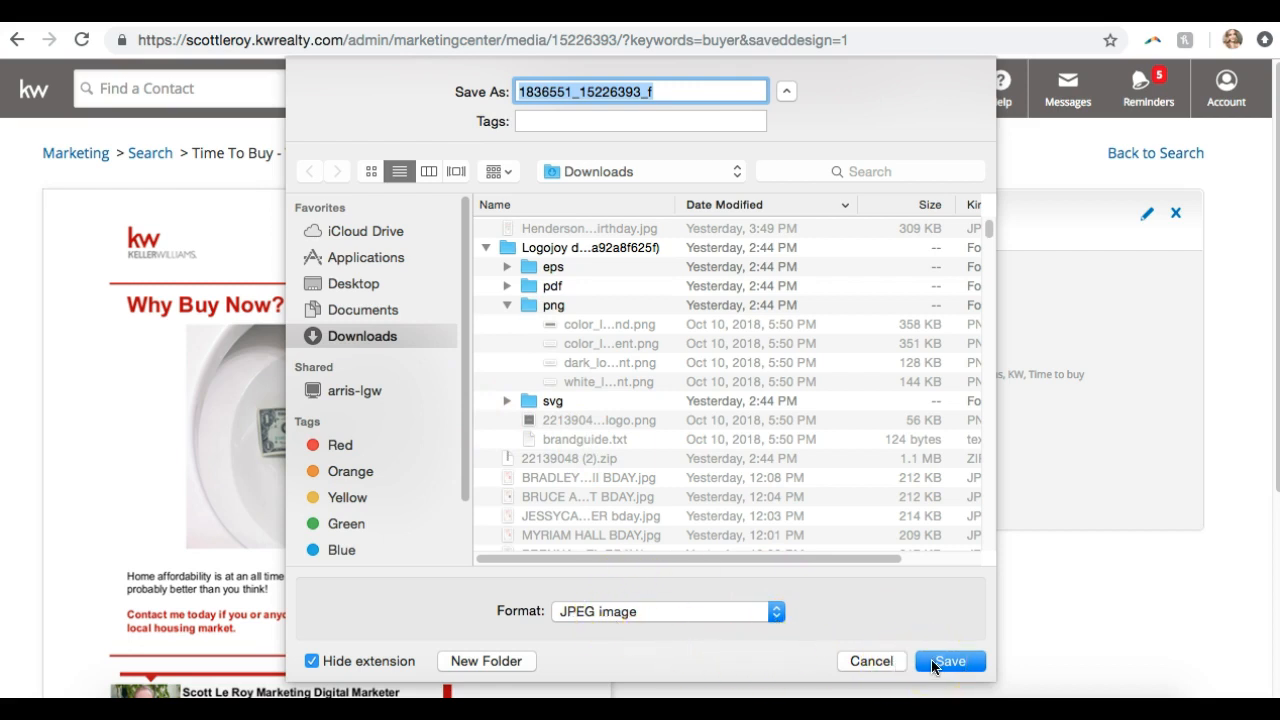
type("Why B")
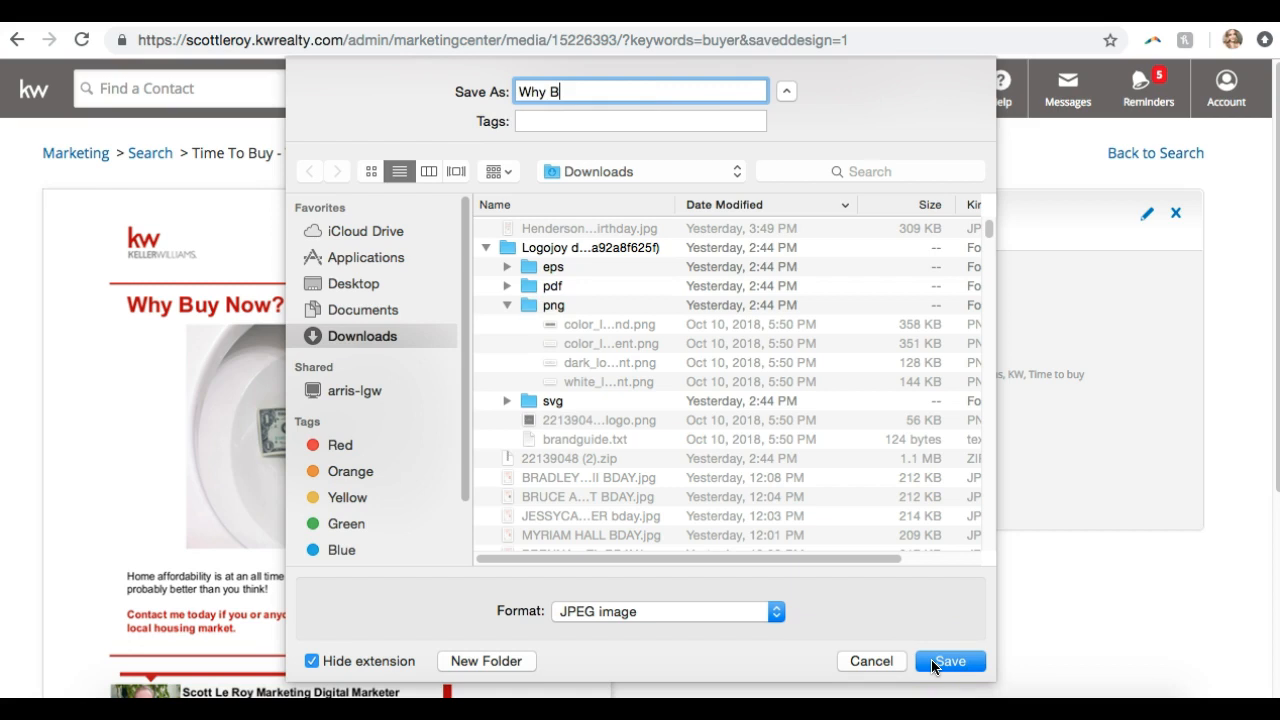
type("uy Now Piece")
left_click(949, 662)
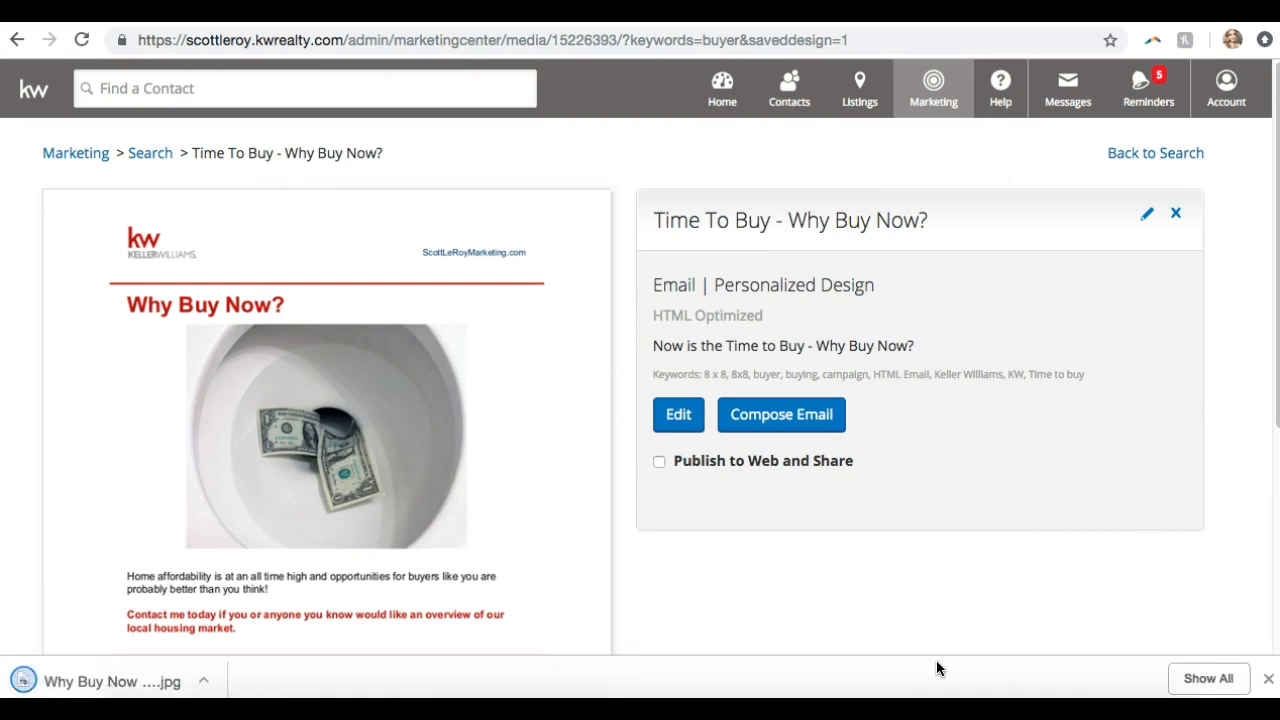
left_click(272, 477)
left_click(80, 679)
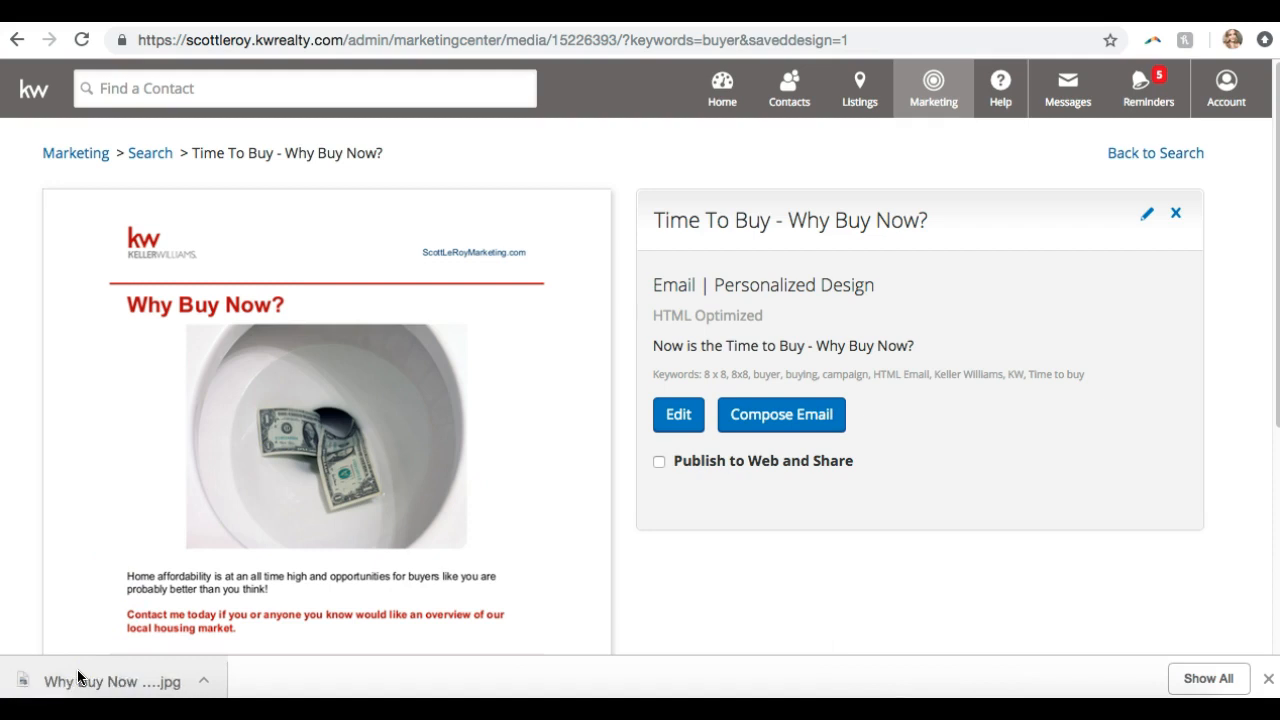
Zoom in three steps and back out on Why Buy Now Piece.jpg in Preview, then close it
left_click(352, 336)
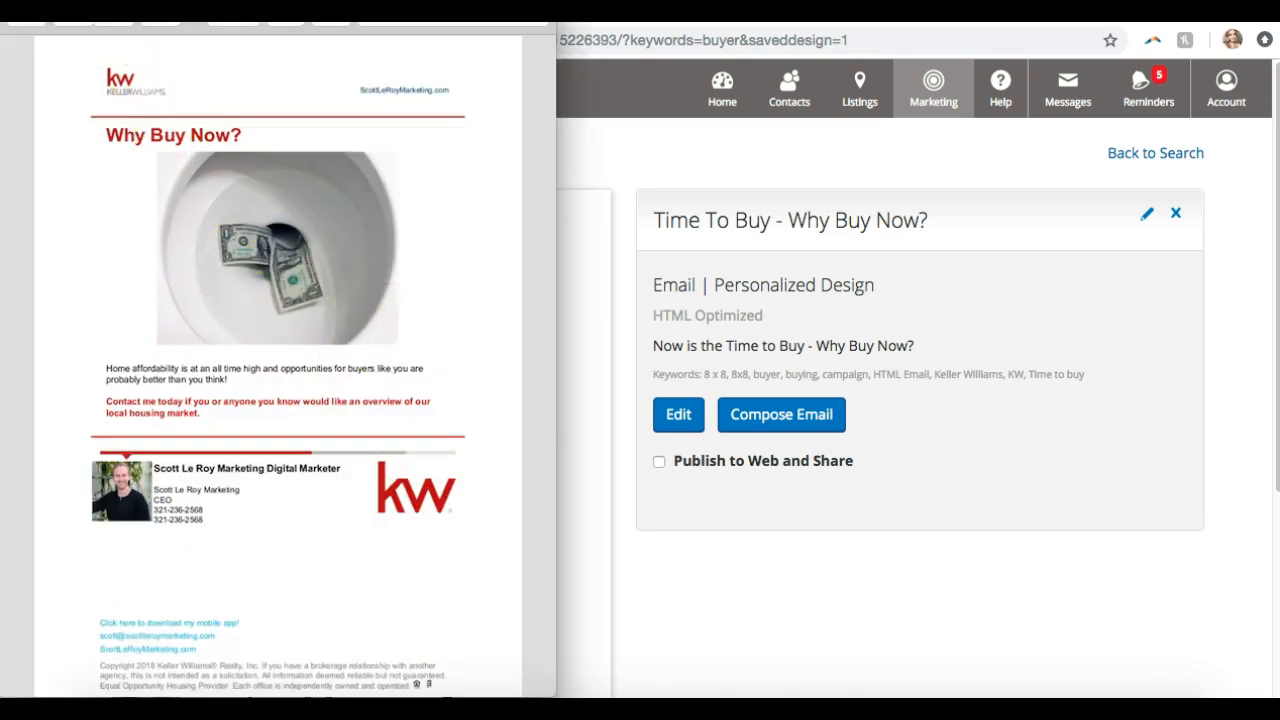
left_click(115, 20)
left_click(115, 20)
left_click(115, 20)
left_click(115, 20)
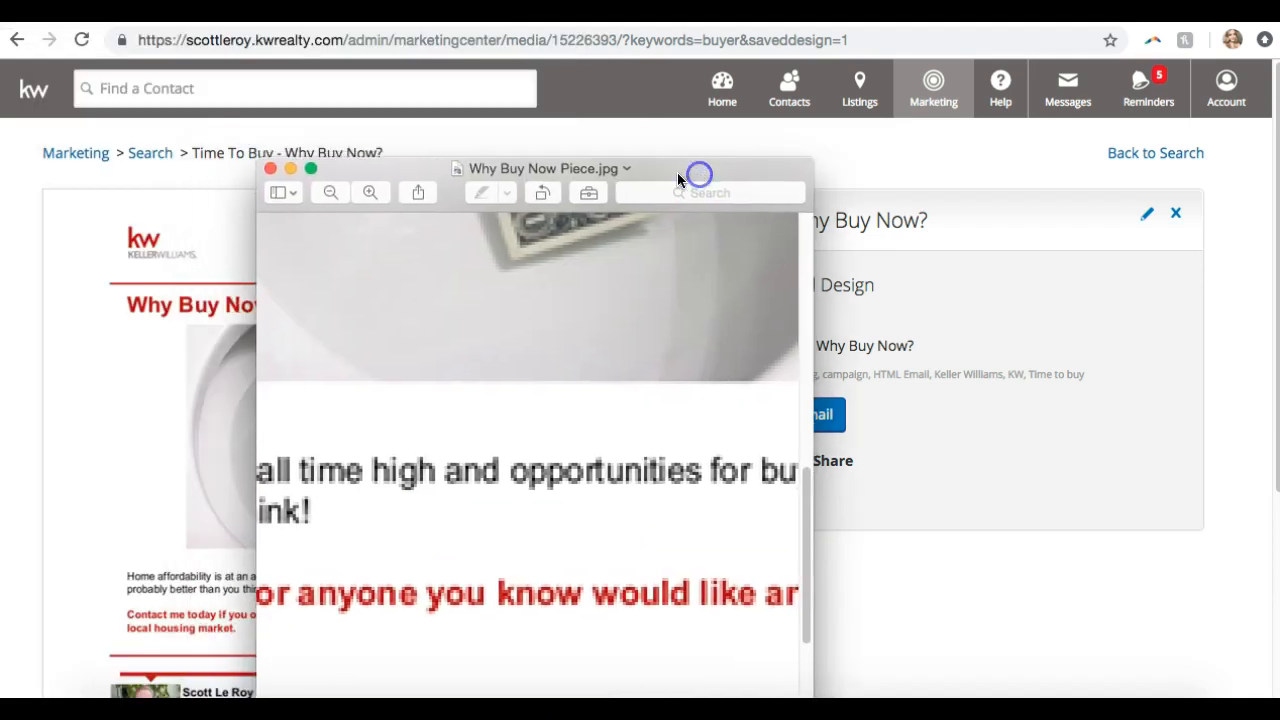
left_click(338, 190)
left_click(338, 191)
left_click(338, 191)
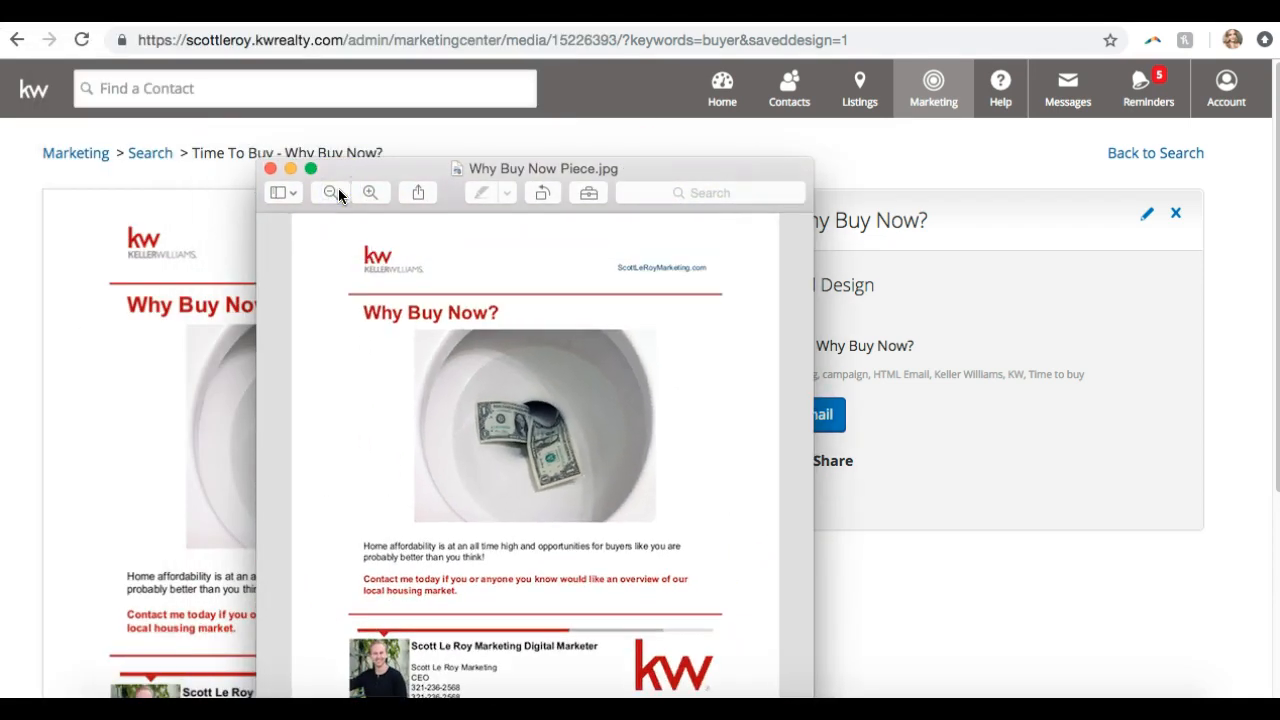
left_click(271, 171)
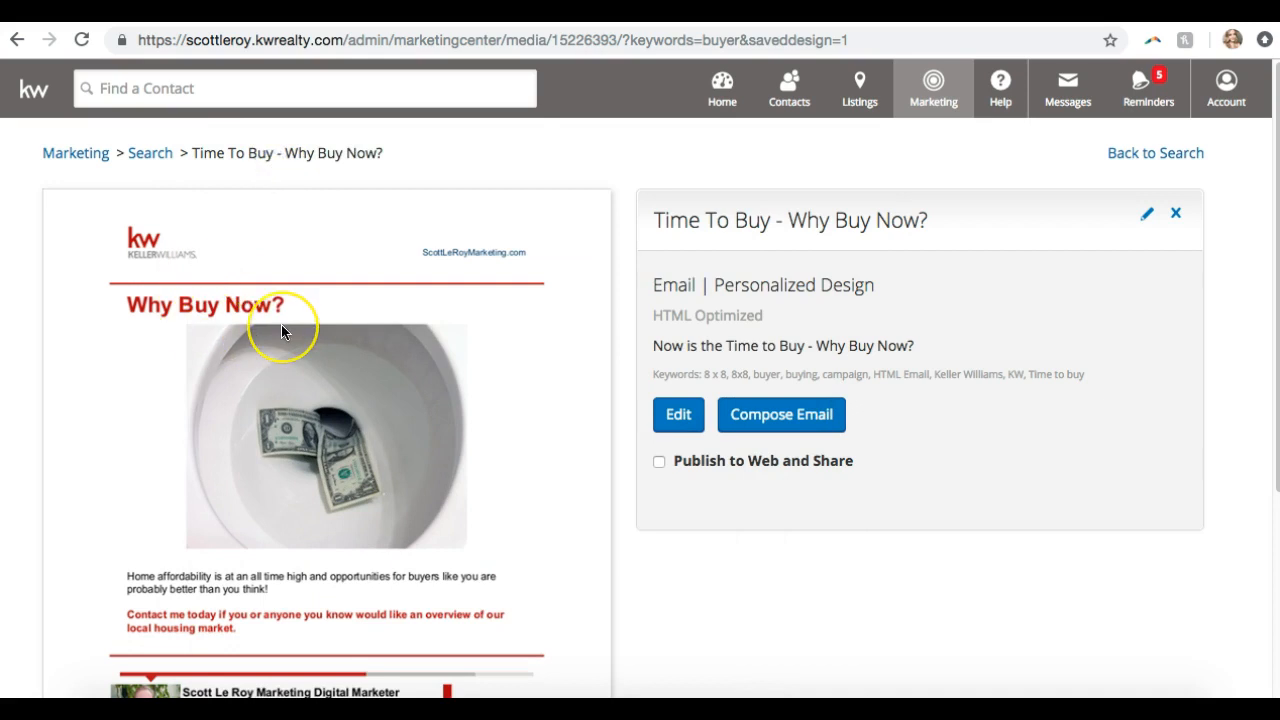
scroll(281, 330, "down", 2)
scroll(281, 332, "up", 2)
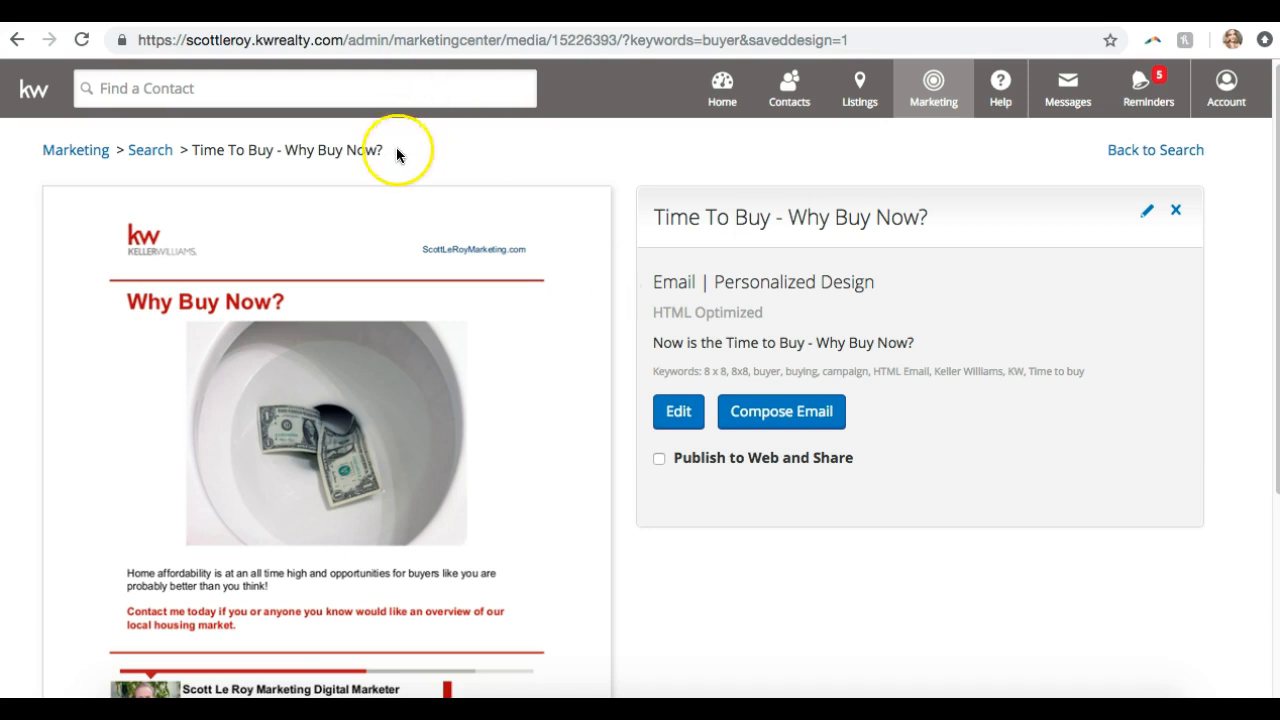
scroll(533, 367, "down", 1)
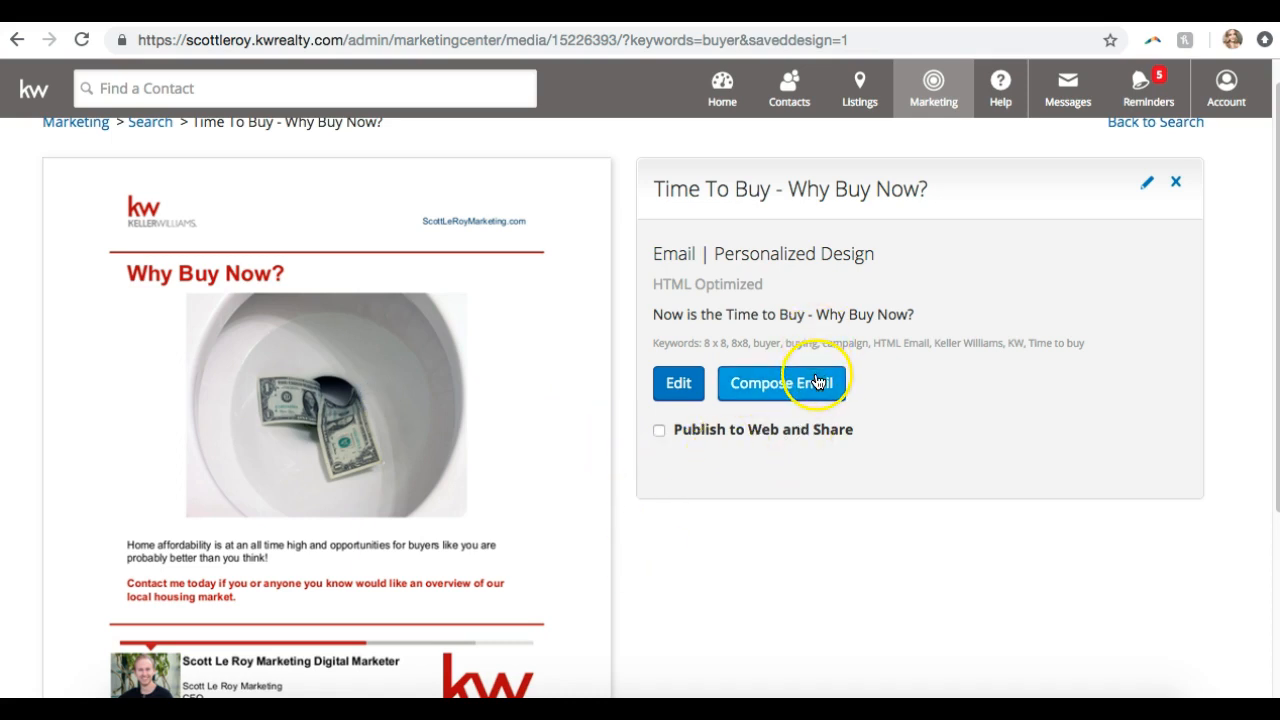
left_click(517, 380)
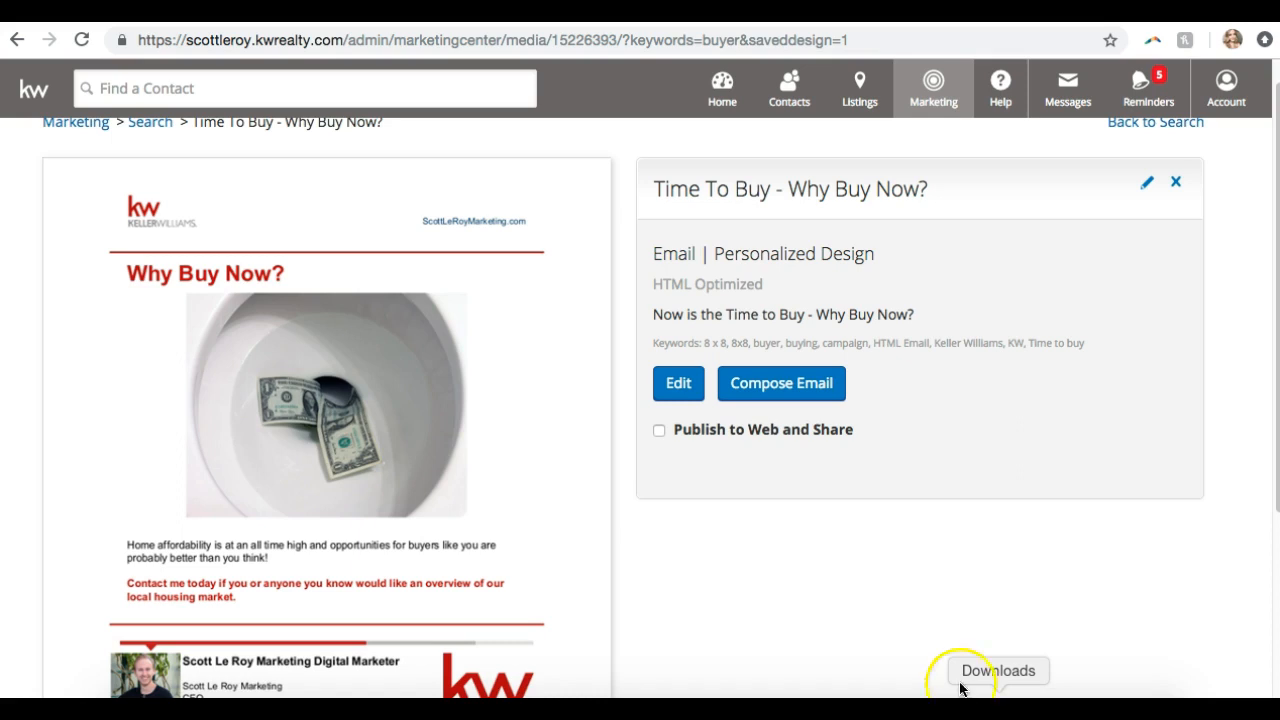
Start an email from the Why Buy Now? design and select the entire email body
left_click(806, 386)
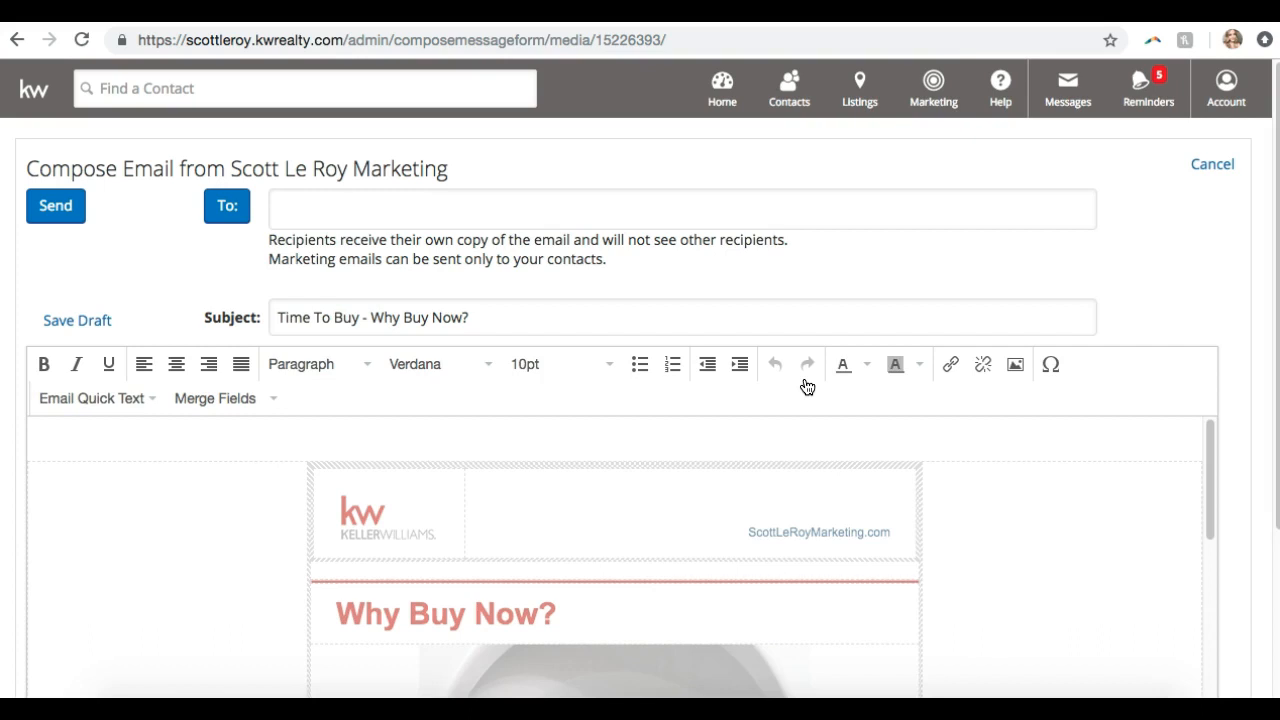
scroll(807, 387, "down", 8)
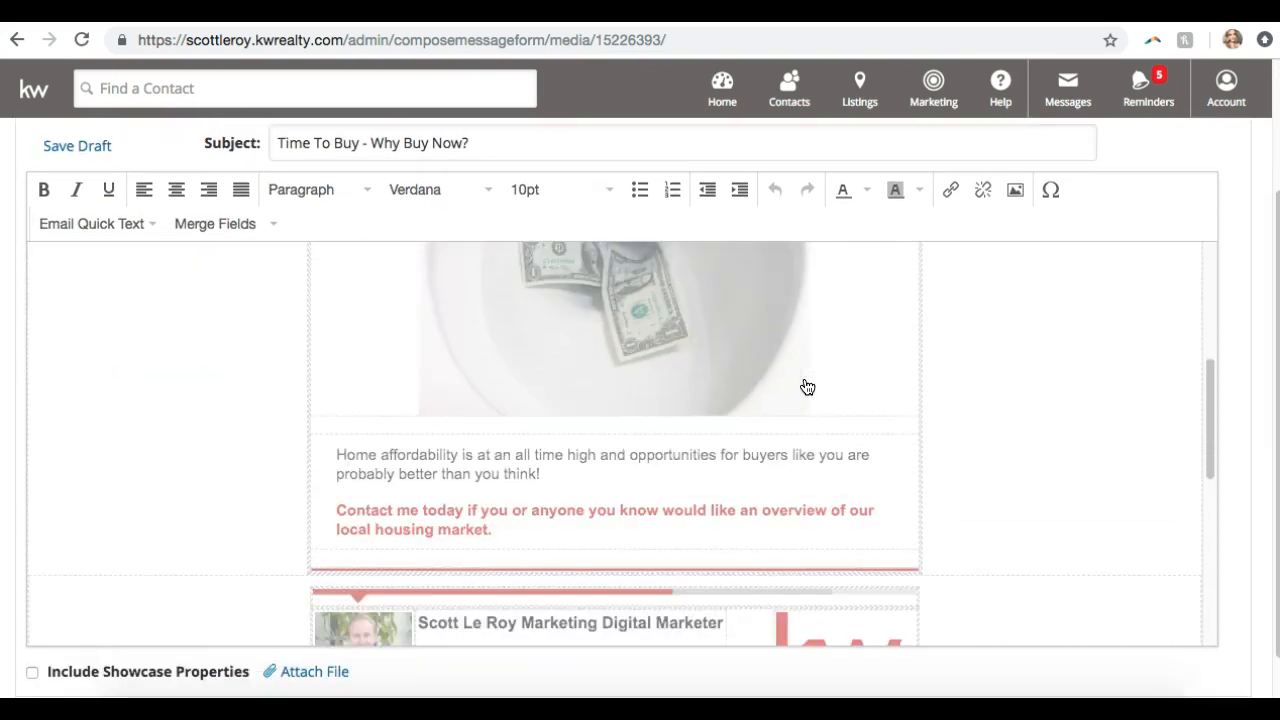
scroll(807, 387, "down", 8)
left_click(805, 373)
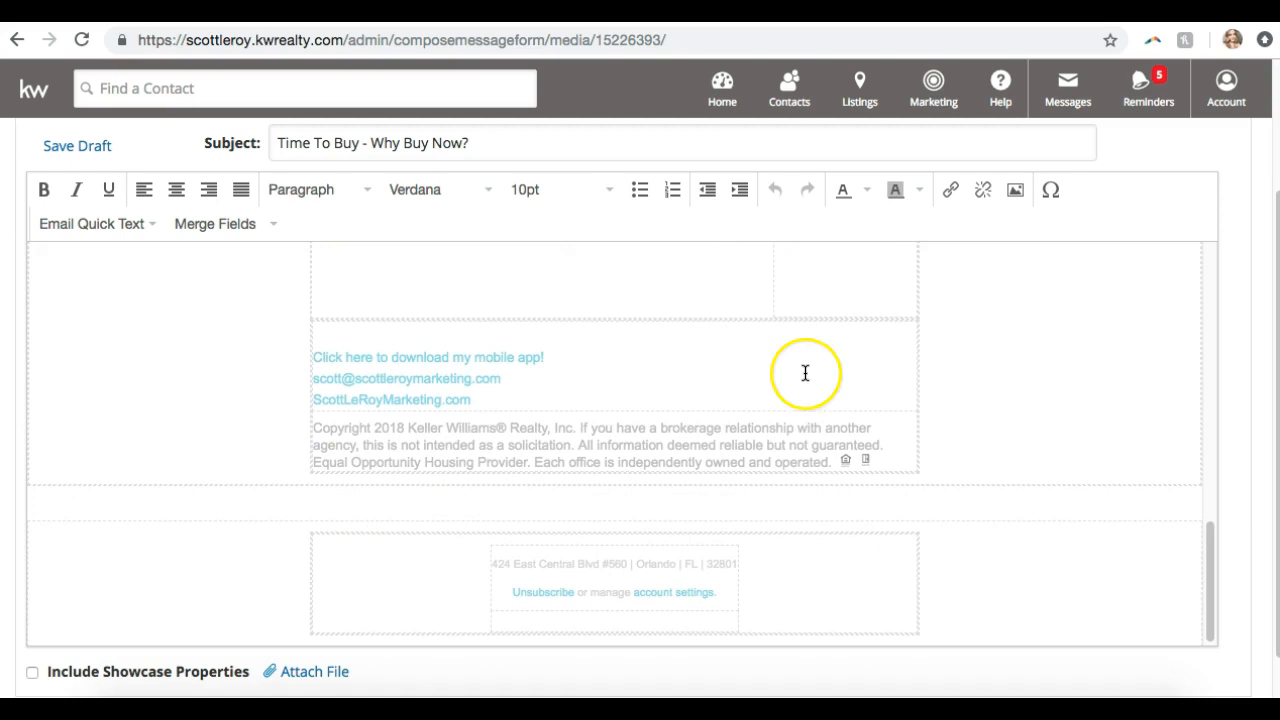
scroll(805, 373, "up", 15)
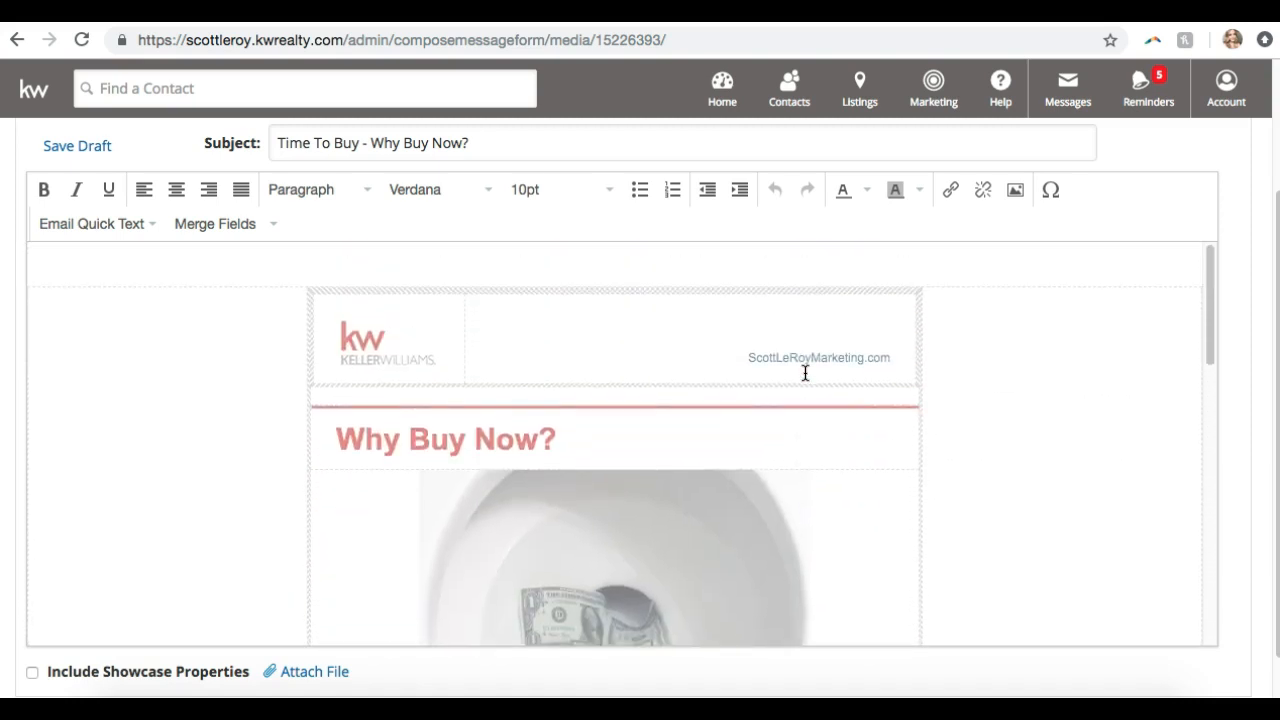
left_click(708, 509)
key("super+a")
Turn on Include Showcase Properties, adding three placeholder listings beneath the email
scroll(968, 471, "down", 2)
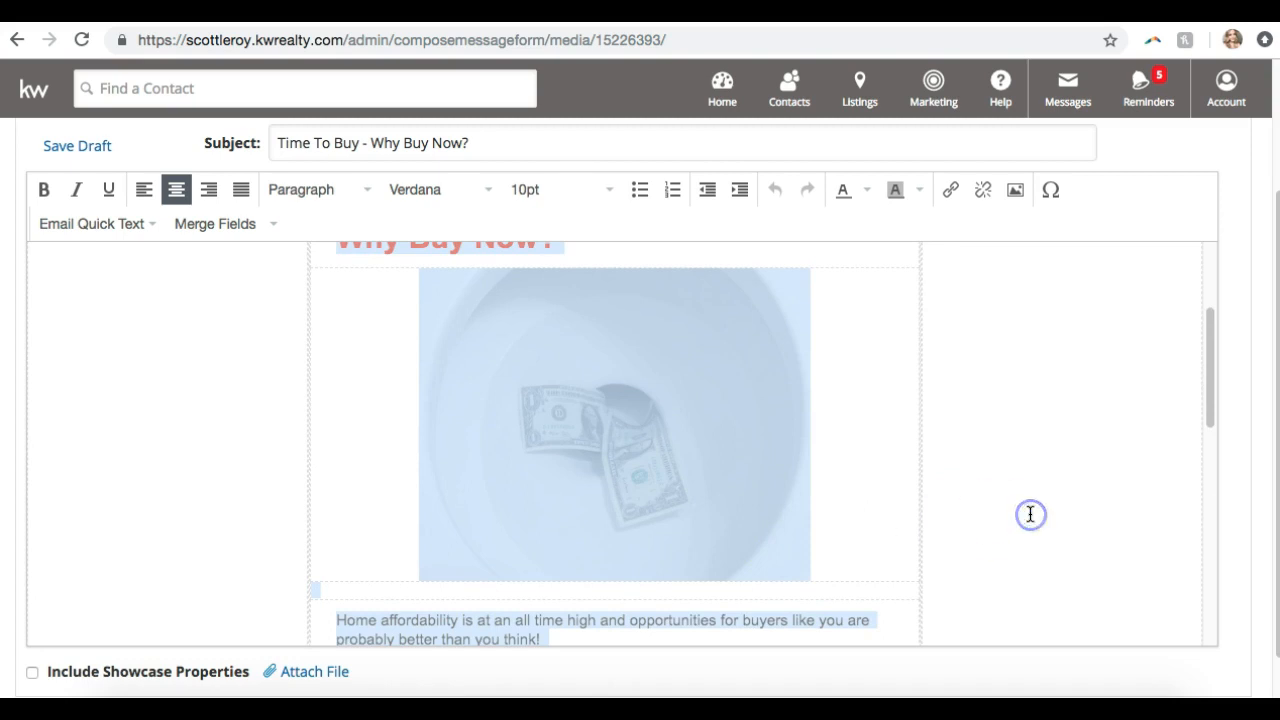
scroll(1030, 514, "down", 2)
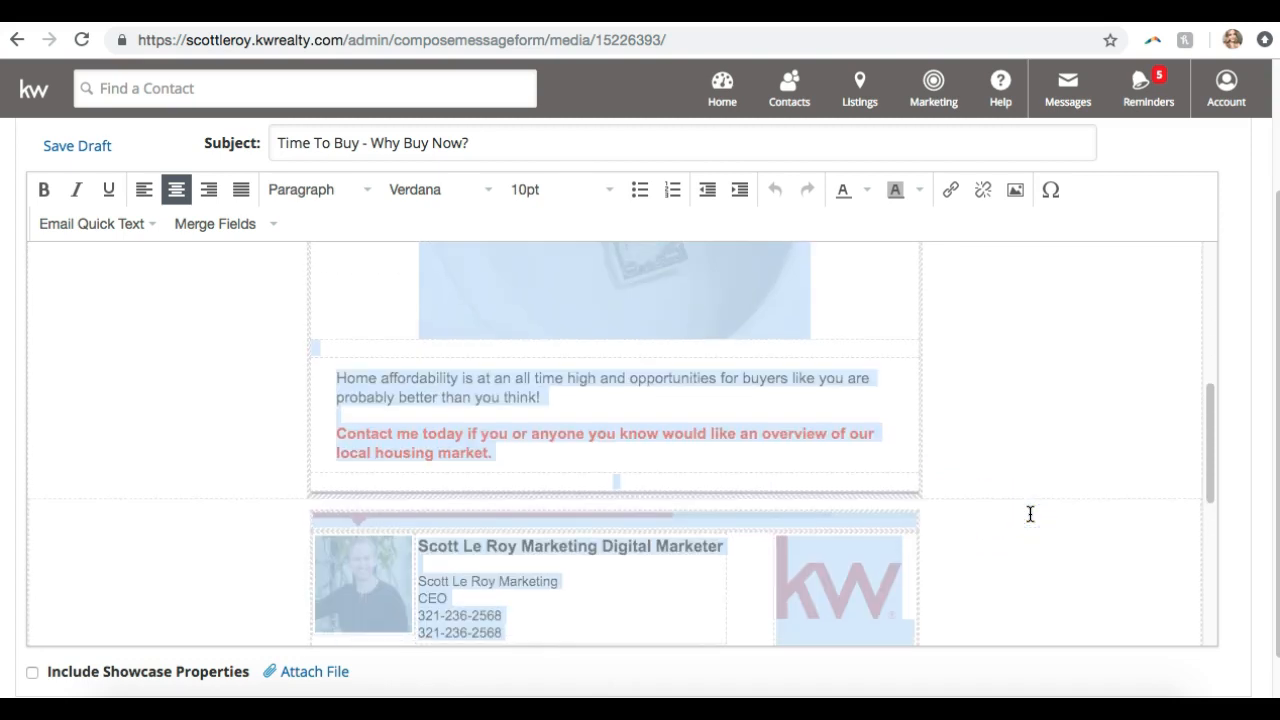
scroll(1030, 514, "down", 3)
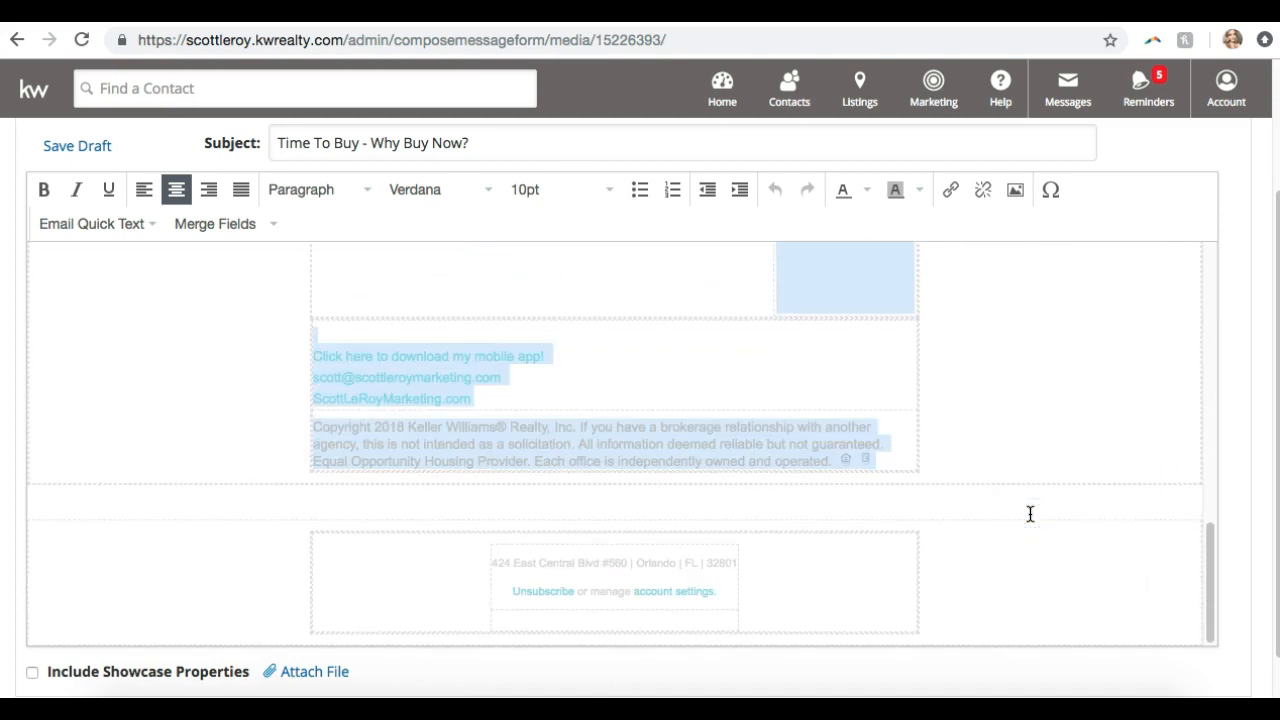
scroll(1030, 514, "up", 4)
scroll(1028, 514, "down", 4)
scroll(110, 670, "down", 1)
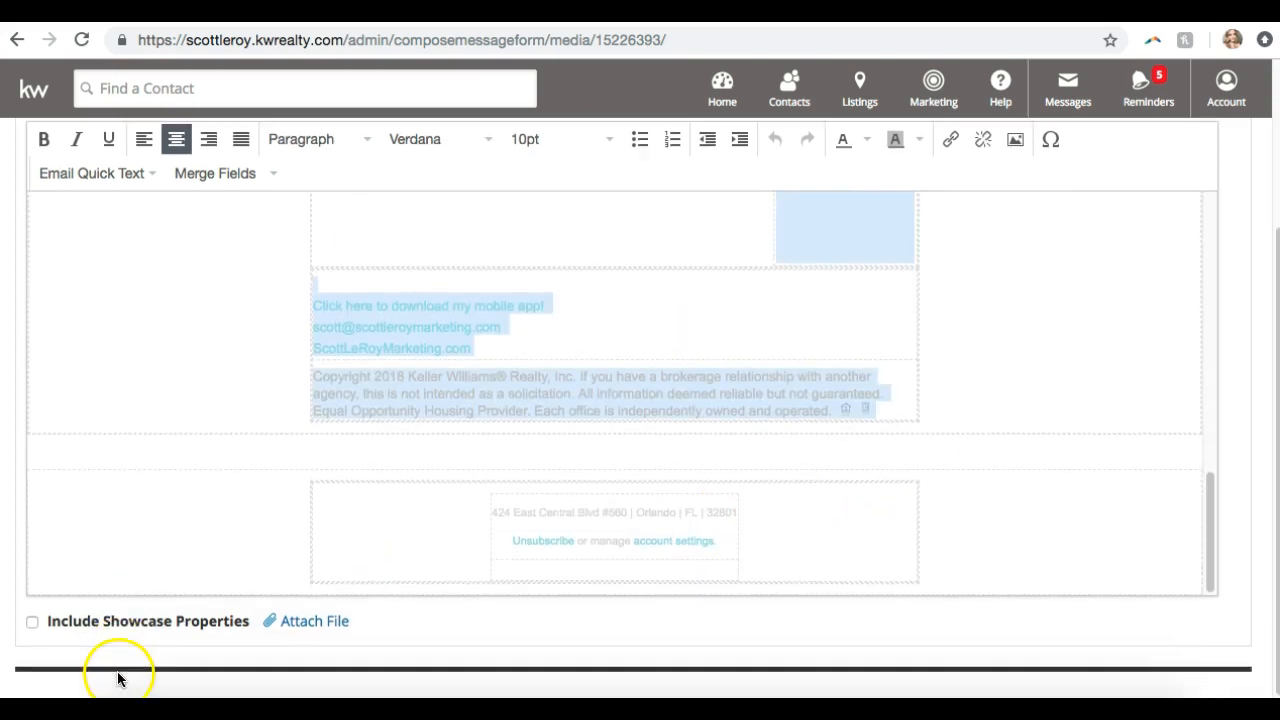
left_click(32, 622)
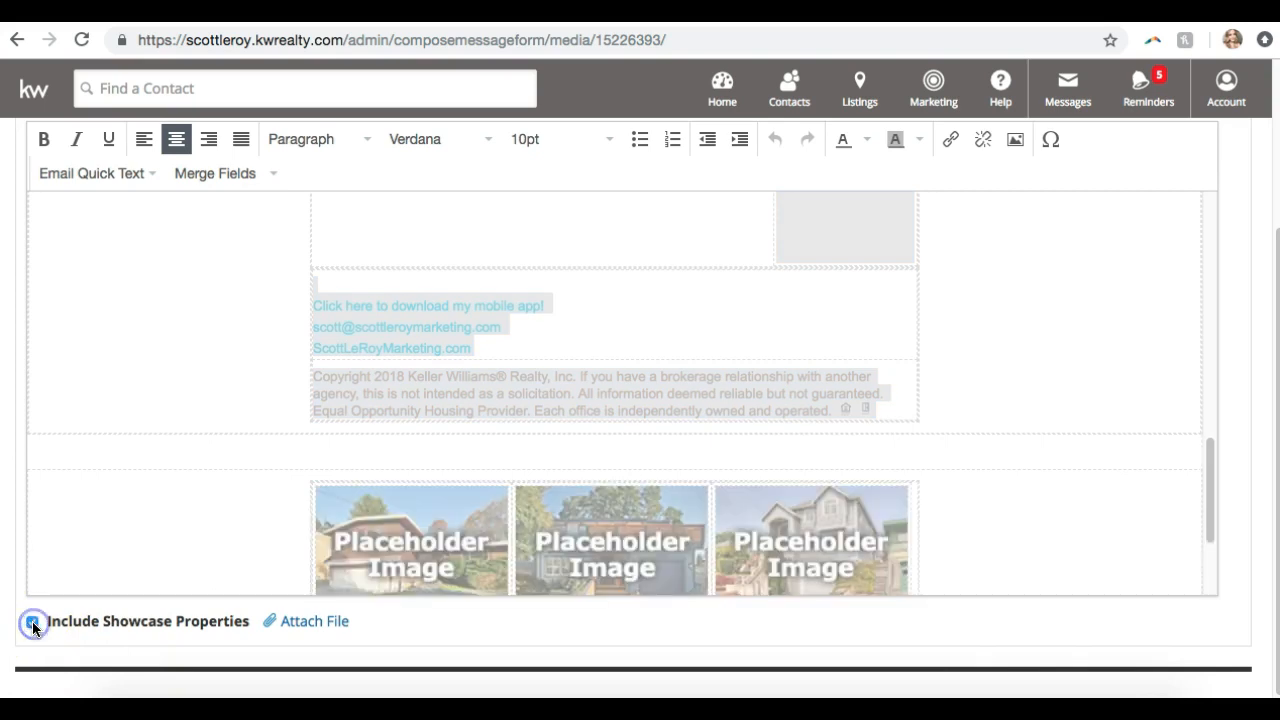
scroll(244, 407, "down", 1)
scroll(244, 407, "down", 3)
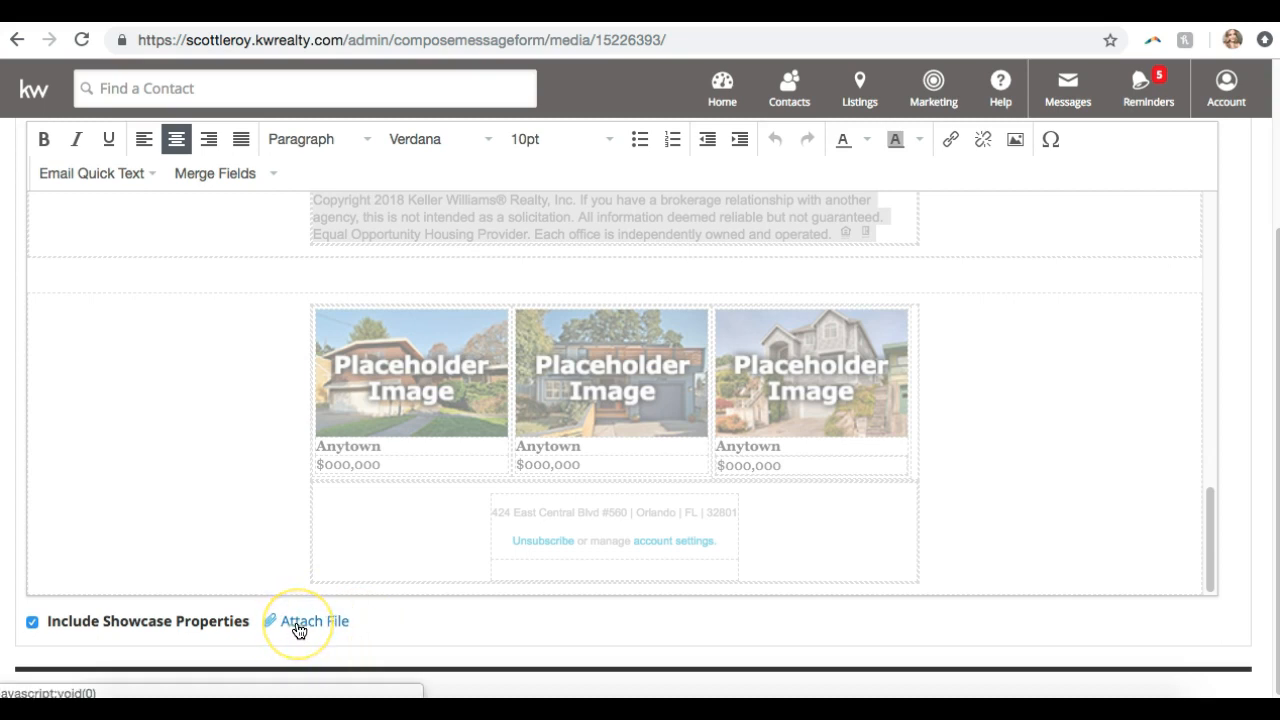
scroll(223, 505, "up", 10)
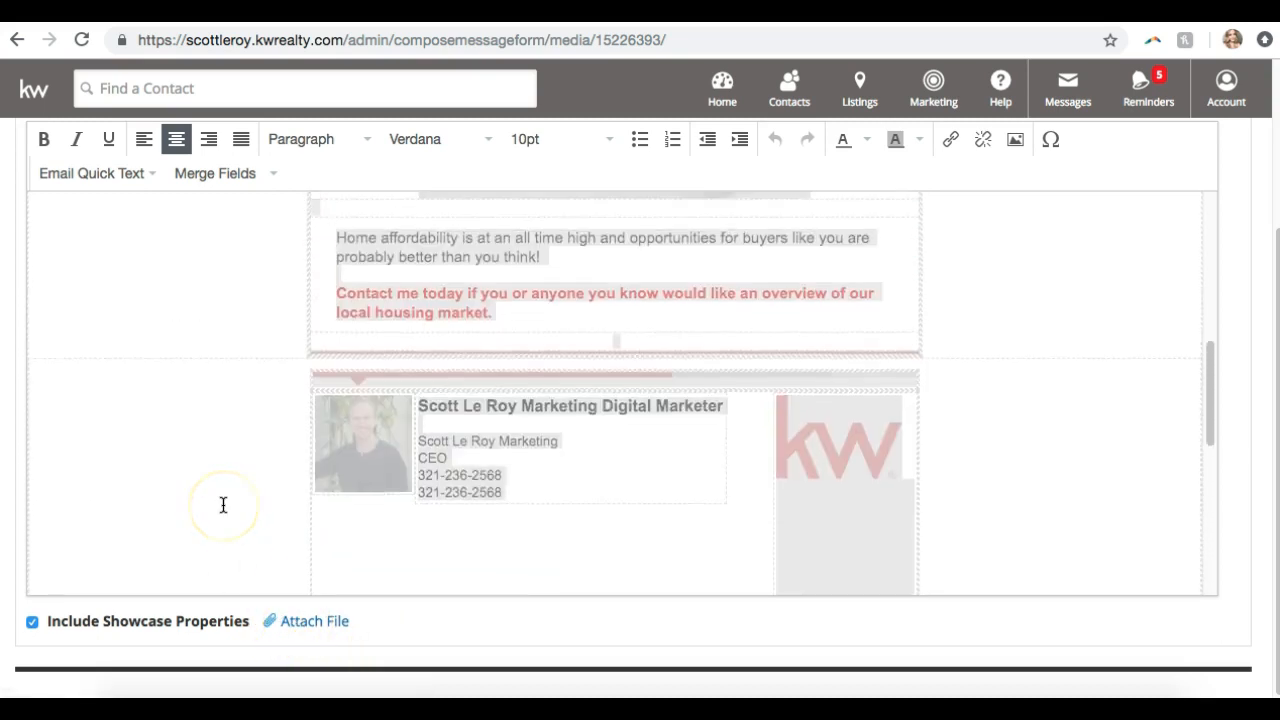
scroll(223, 505, "up", 4)
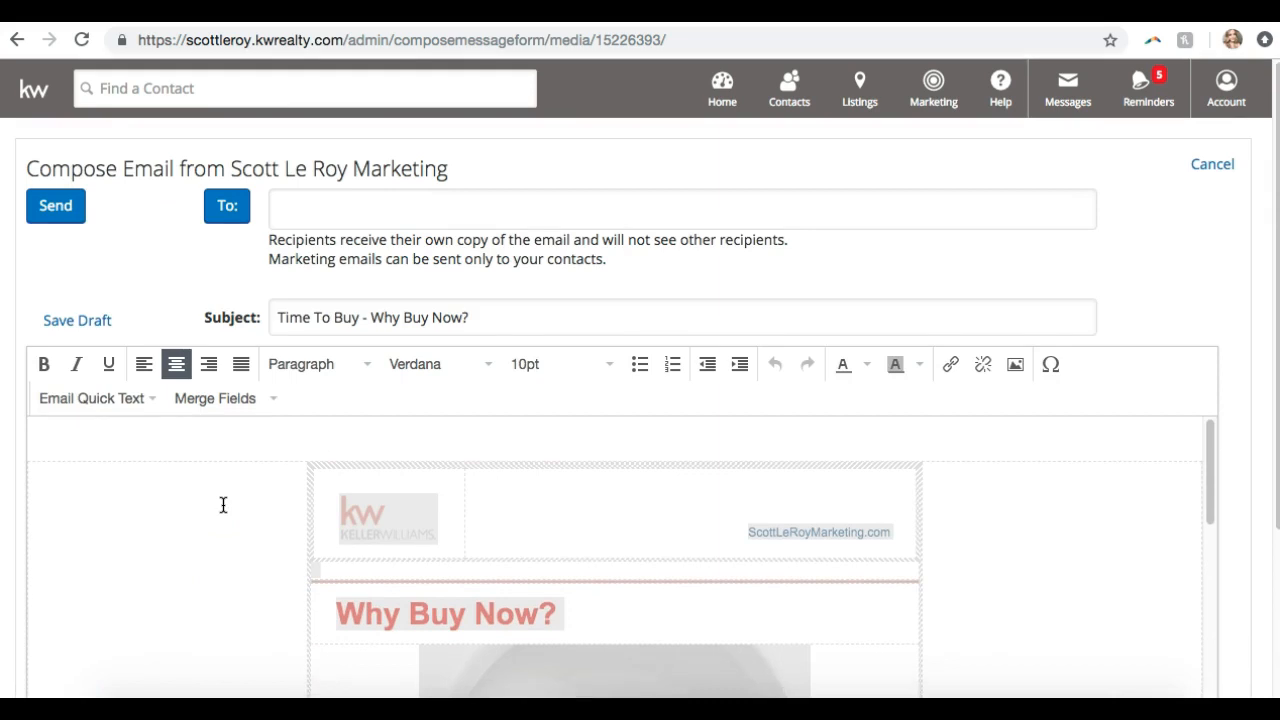
left_click(449, 315)
Add two autocomplete-matched contacts as To recipients of the Why Buy Now? email, then bring up the contact picker
left_click(520, 316)
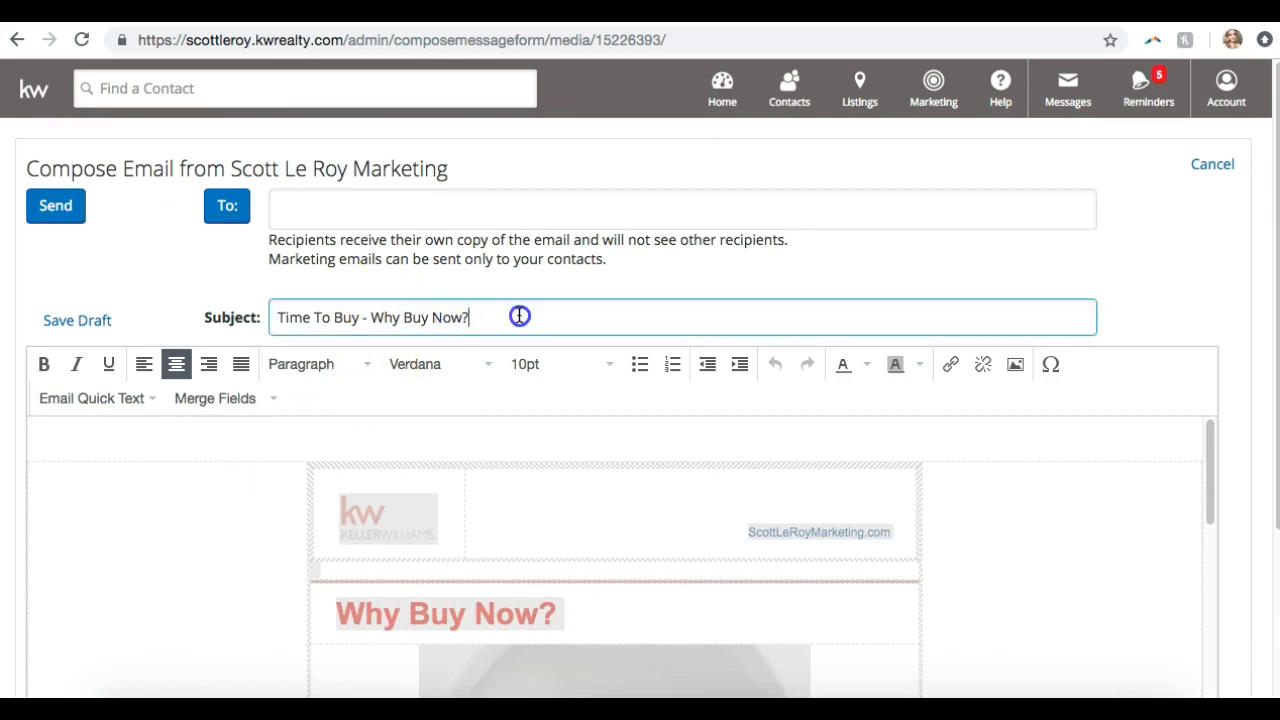
left_click(432, 210)
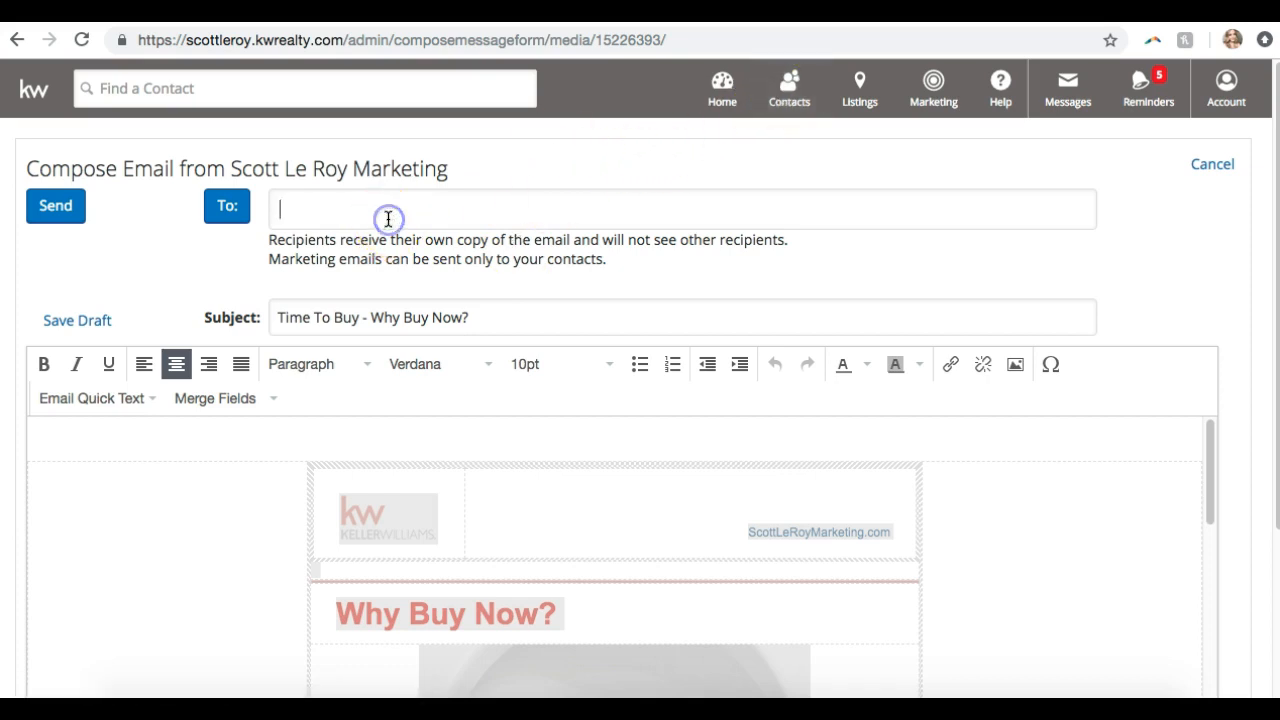
type("scott")
left_click(374, 246)
type("scott")
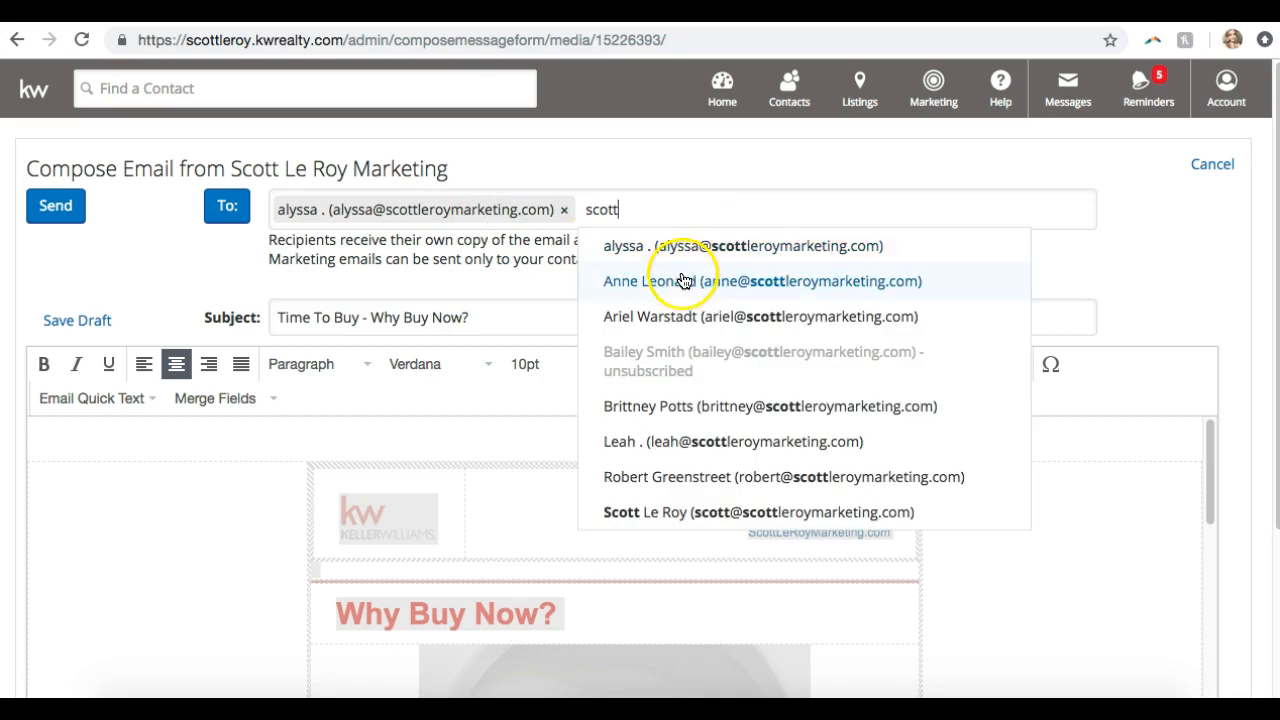
left_click(663, 279)
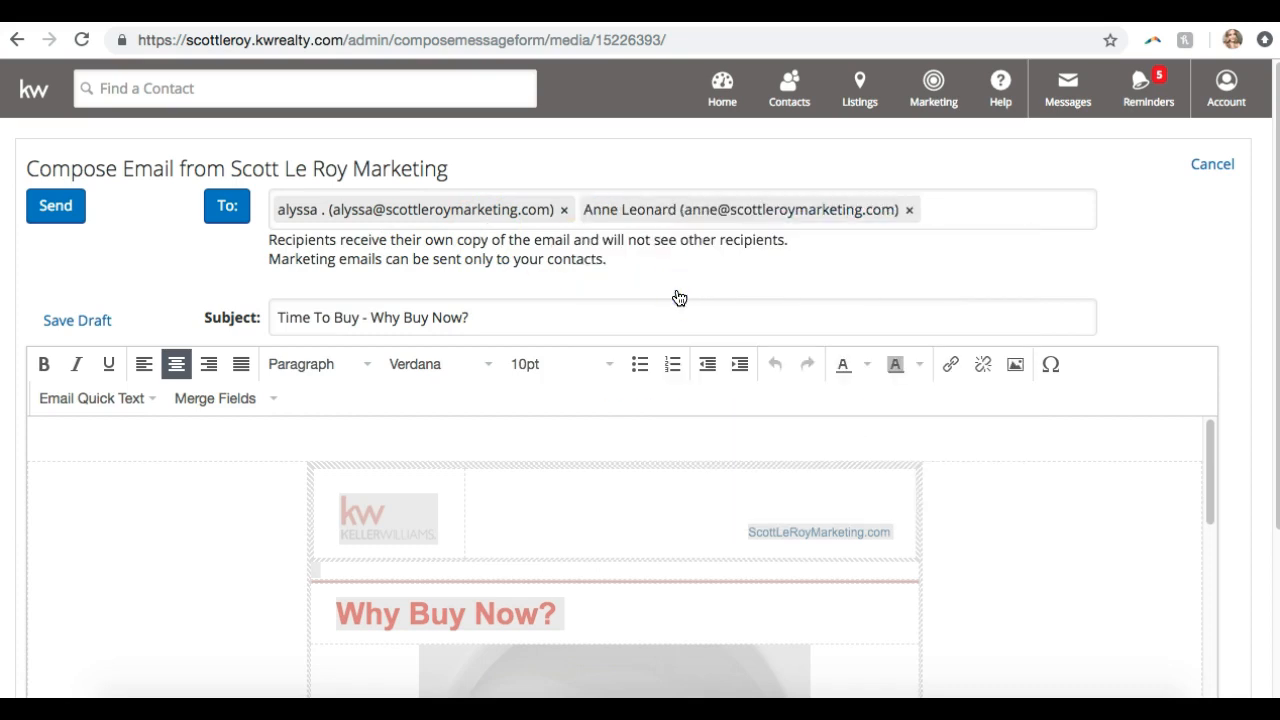
left_click(224, 212)
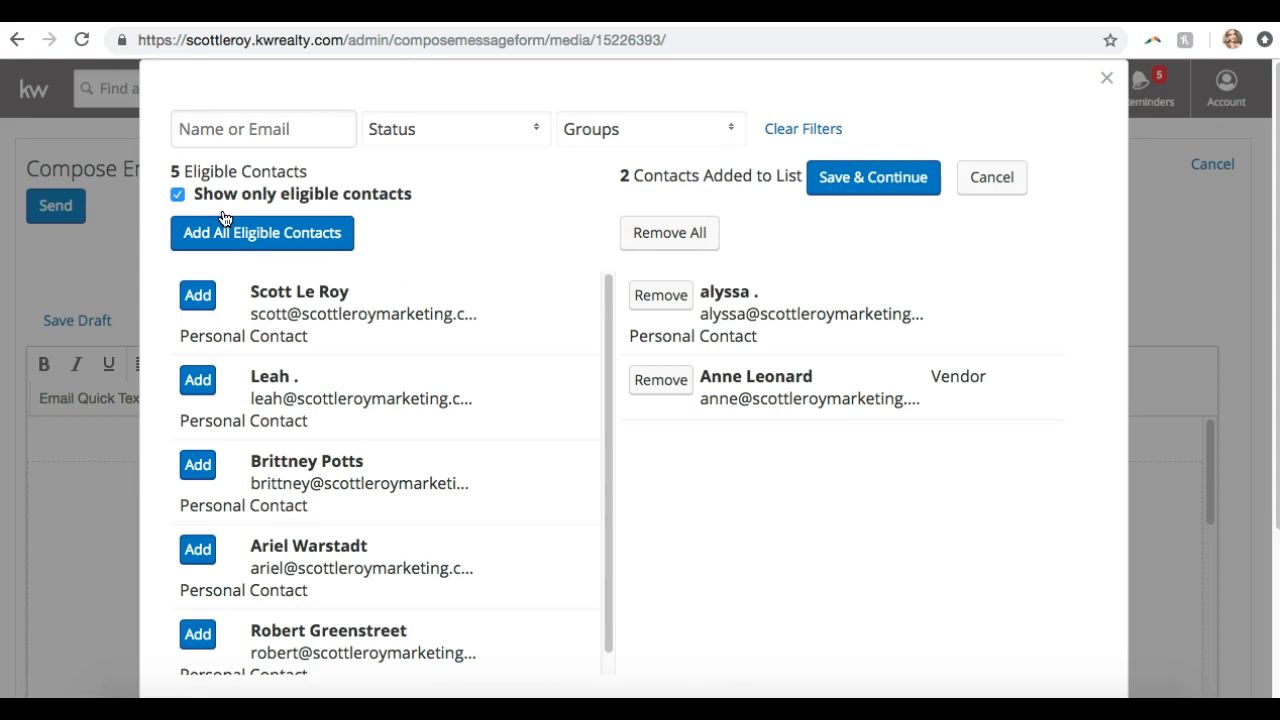
Look over the contact picker's name search, status filter and group filter
left_click(251, 131)
left_click(400, 129)
left_click(598, 131)
scroll(600, 215, "down", 3)
scroll(600, 212, "up", 3)
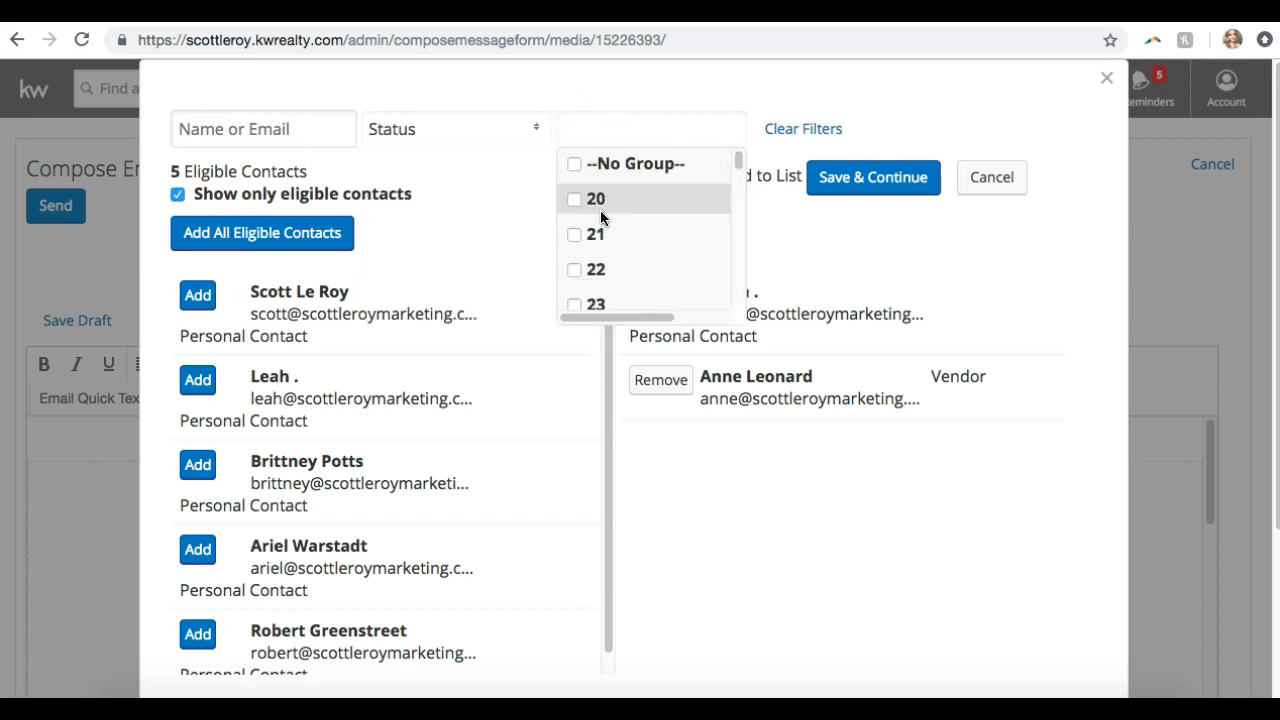
left_click(532, 79)
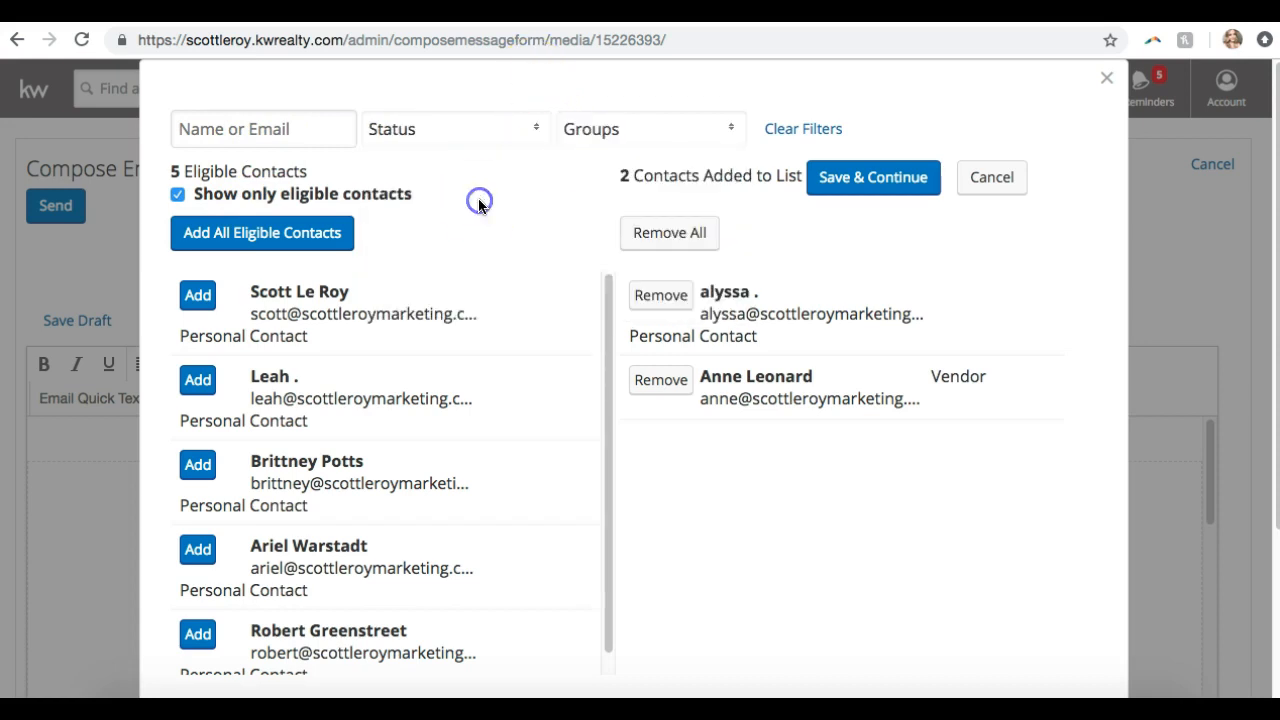
Add two contacts, then all remaining eligible contacts, and save the seven recipients
left_click(198, 295)
left_click(198, 379)
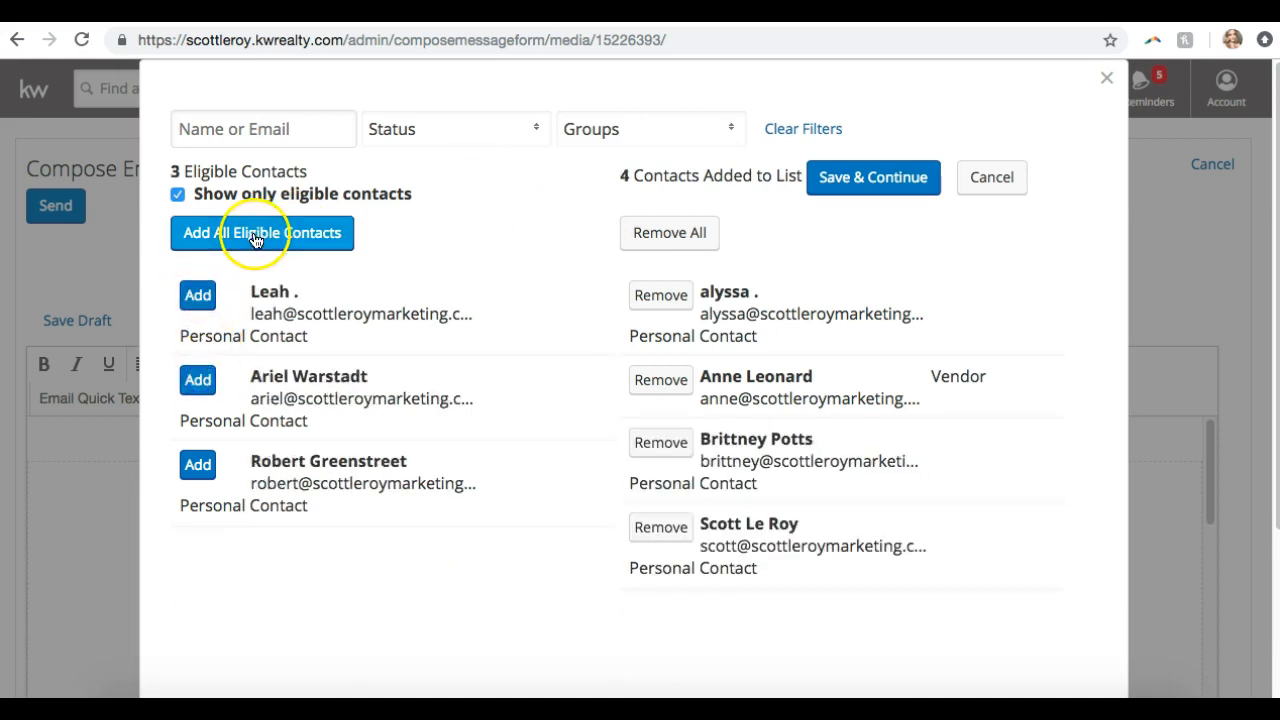
left_click(256, 236)
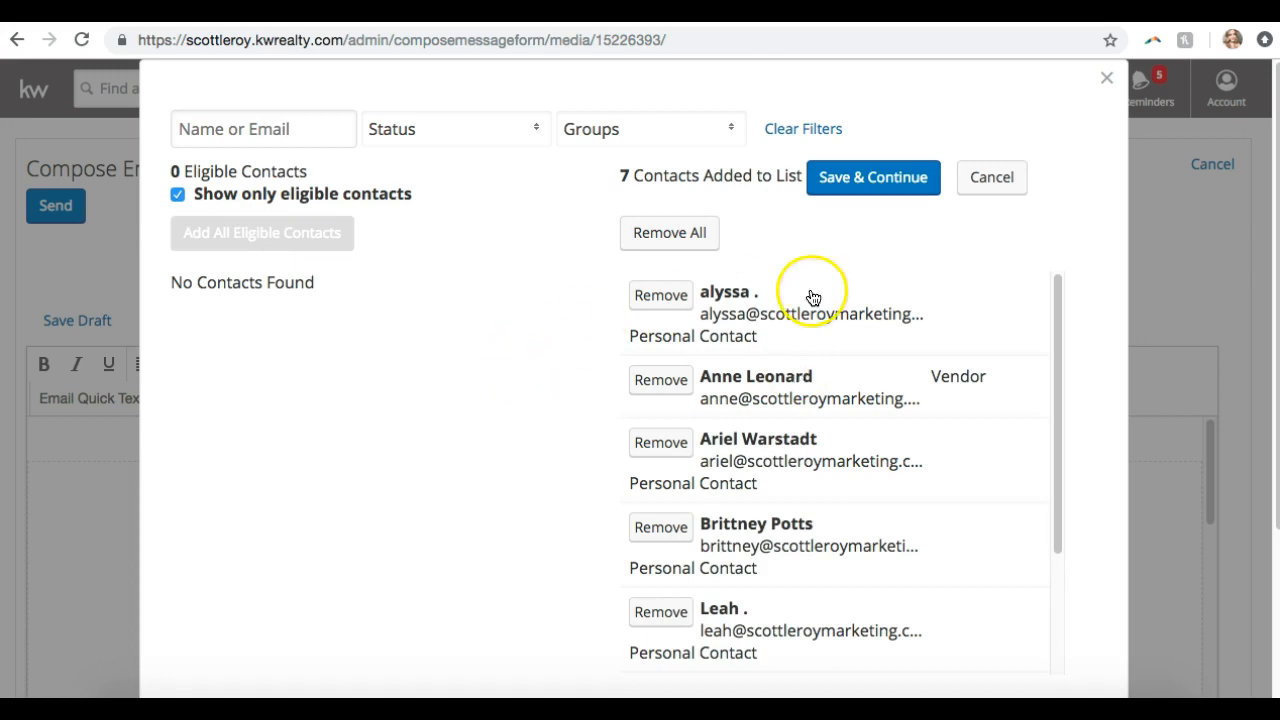
left_click(866, 179)
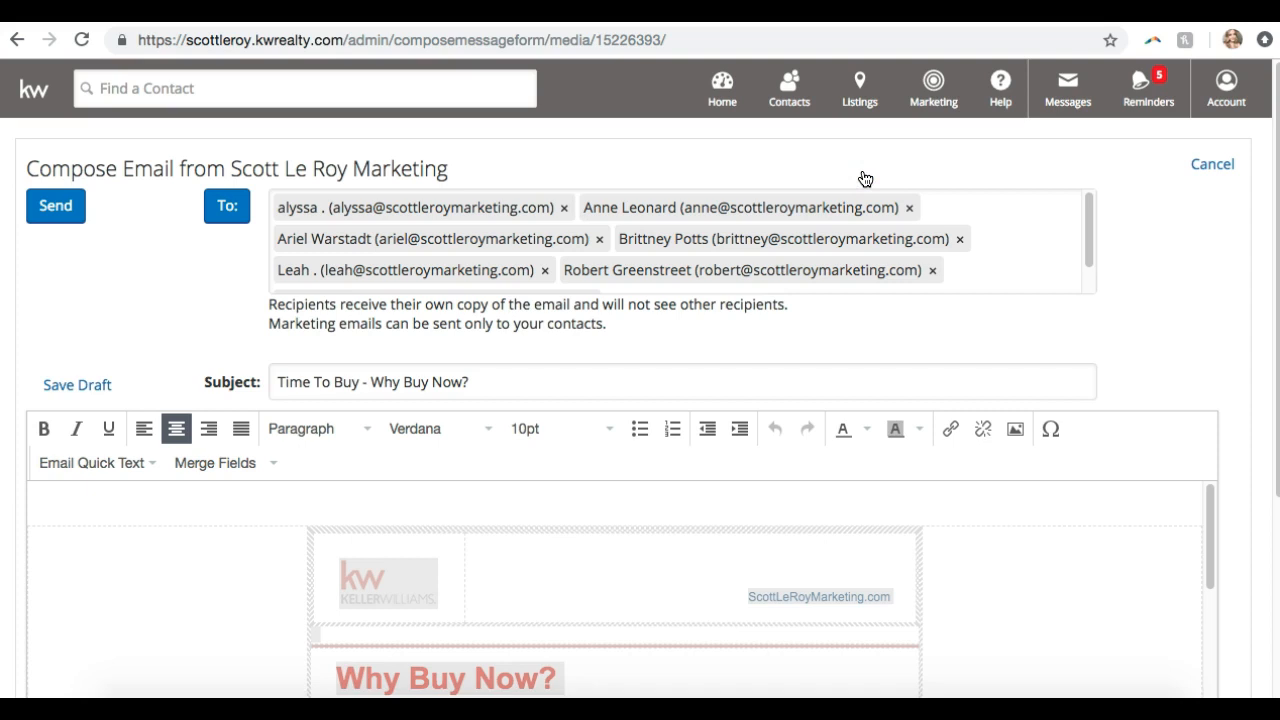
scroll(823, 222, "down", 1)
scroll(823, 229, "up", 1)
left_click(311, 466)
scroll(311, 466, "down", 2)
scroll(311, 466, "up", 2)
left_click(479, 388)
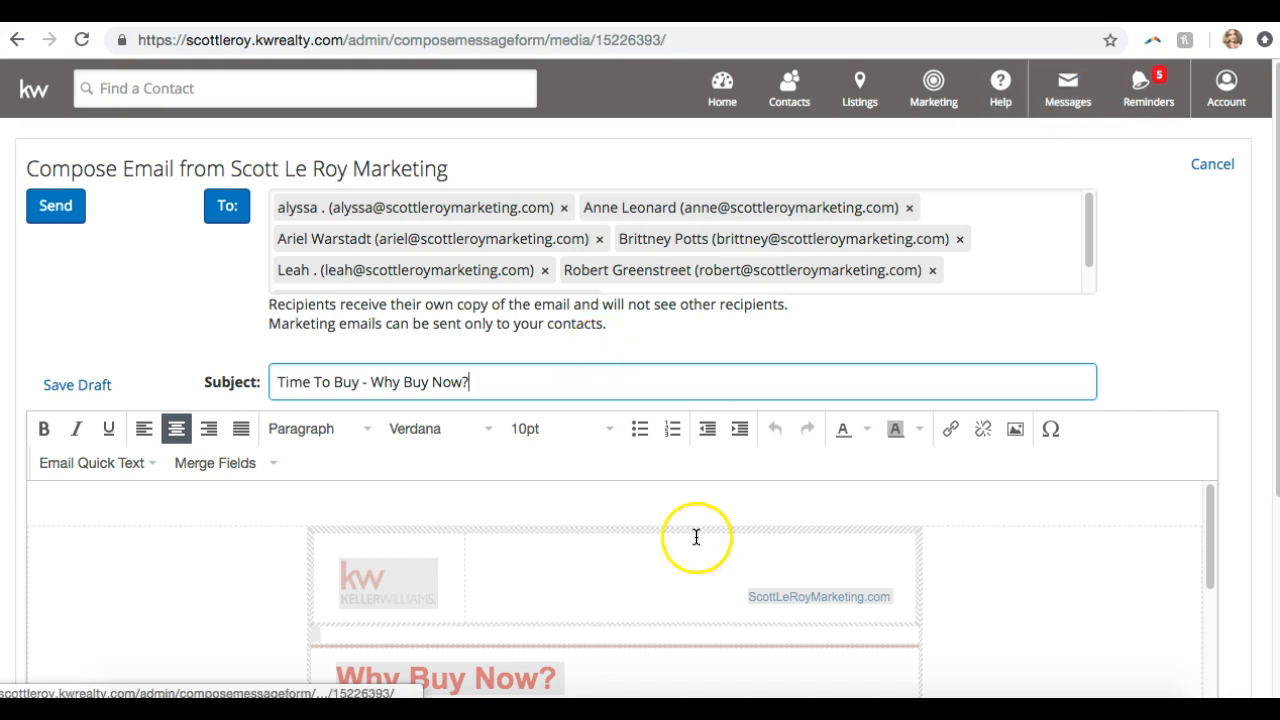
scroll(1058, 213, "down", 1)
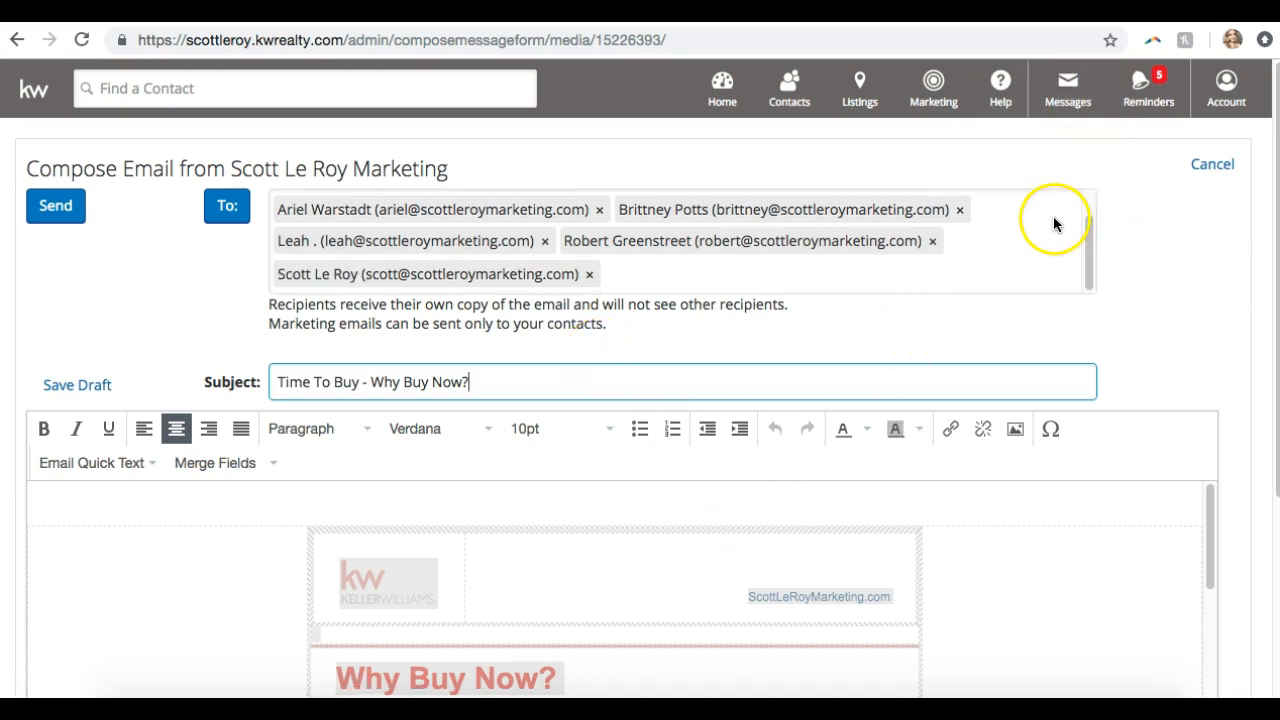
scroll(976, 230, "down", 3)
scroll(976, 230, "up", 3)
scroll(976, 236, "up", 1)
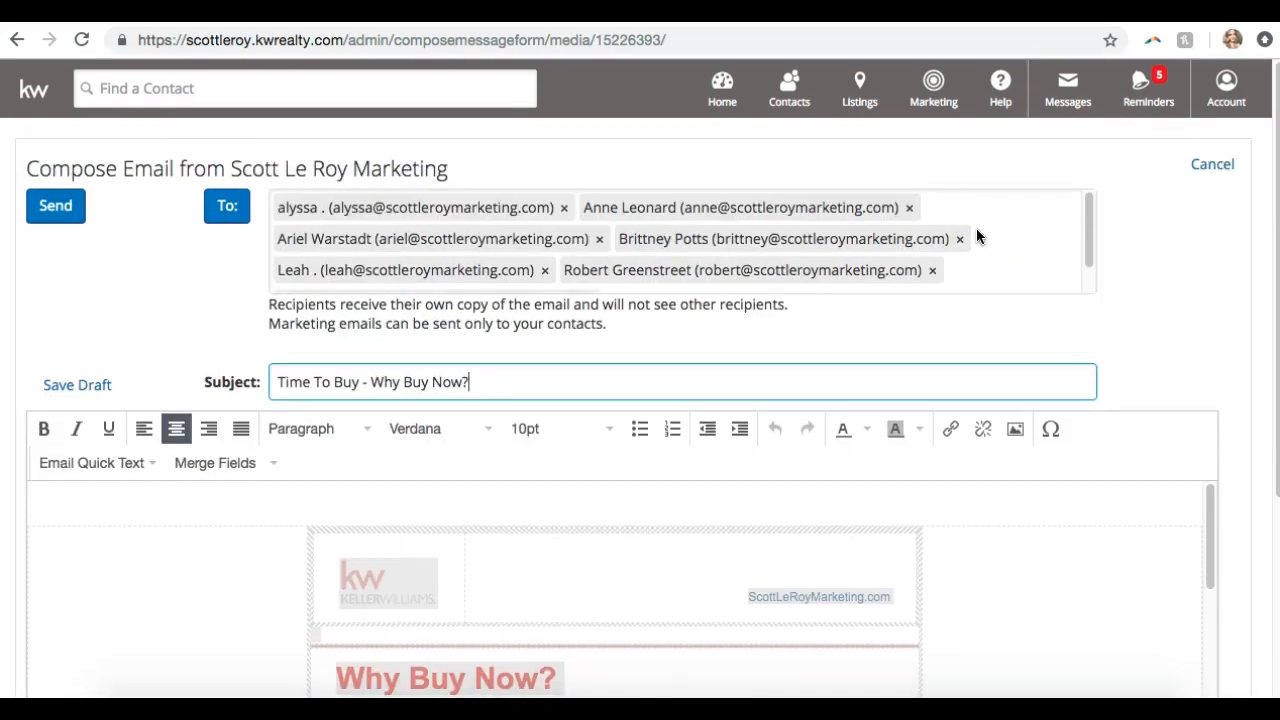
scroll(1136, 322, "down", 3)
scroll(1136, 322, "up", 3)
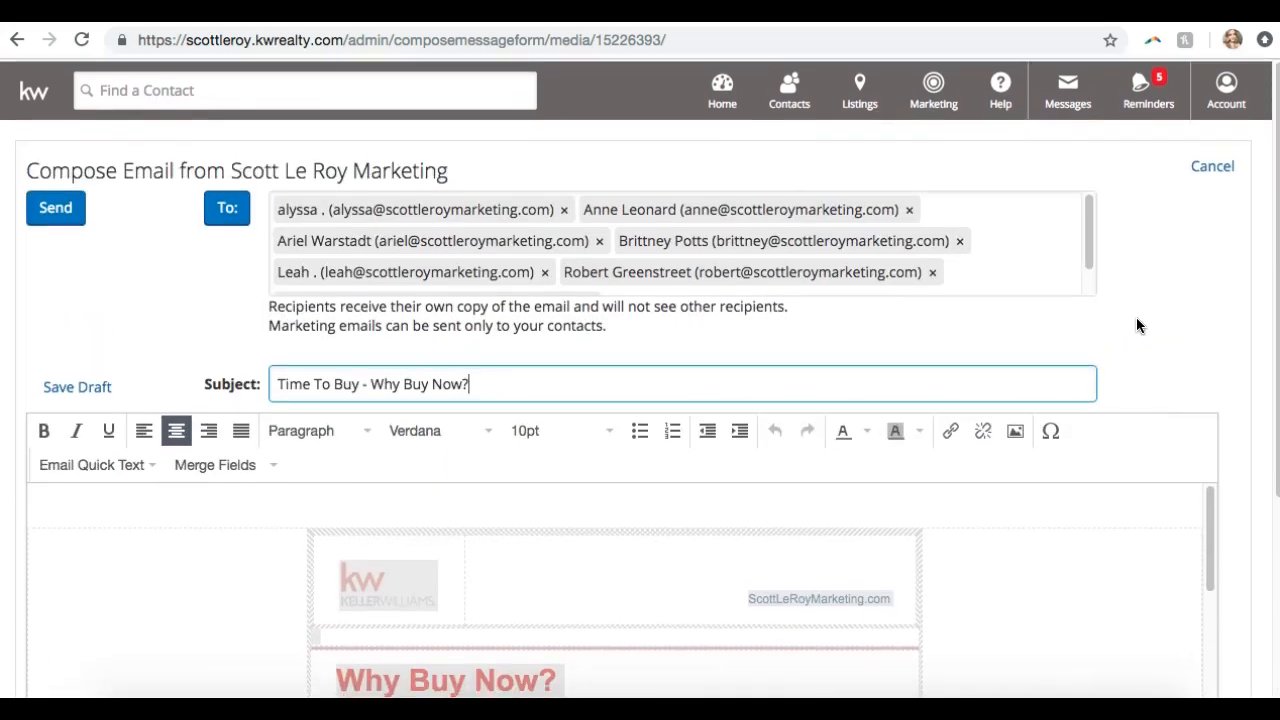
Cancel the Why Buy Now? email and go back to the 'buyer' saved design results
left_click(1200, 168)
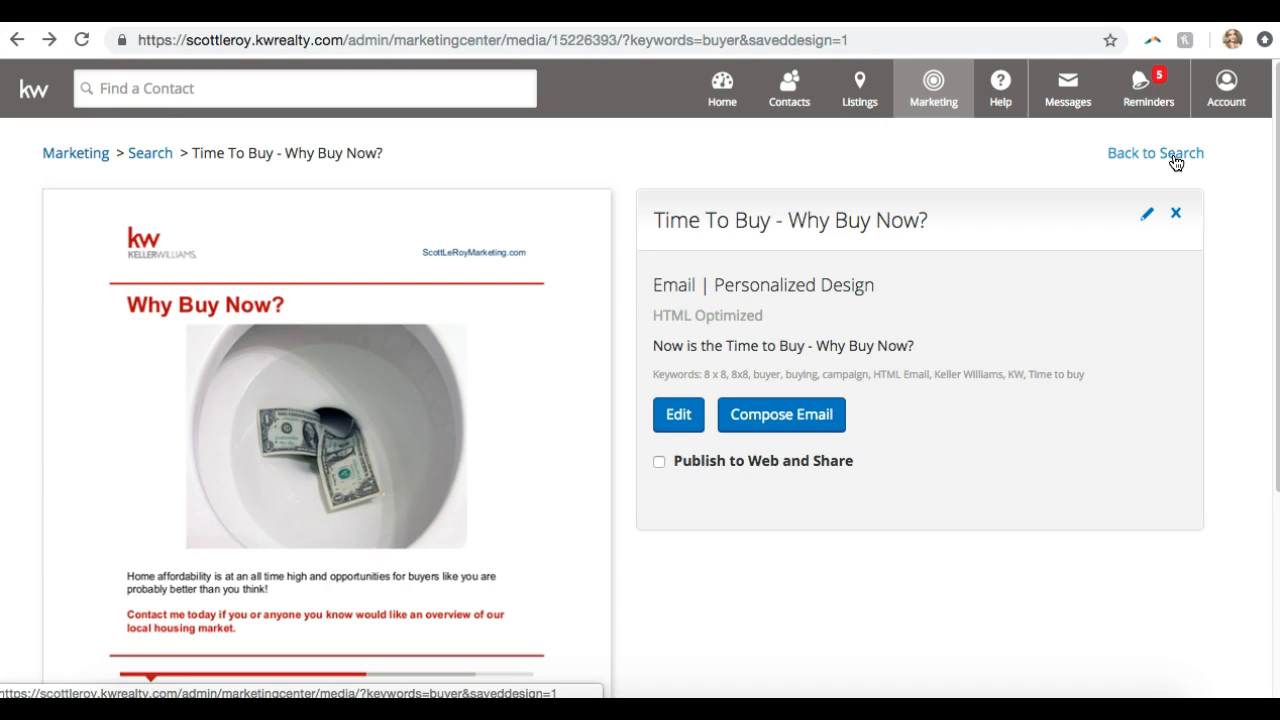
left_click(1176, 163)
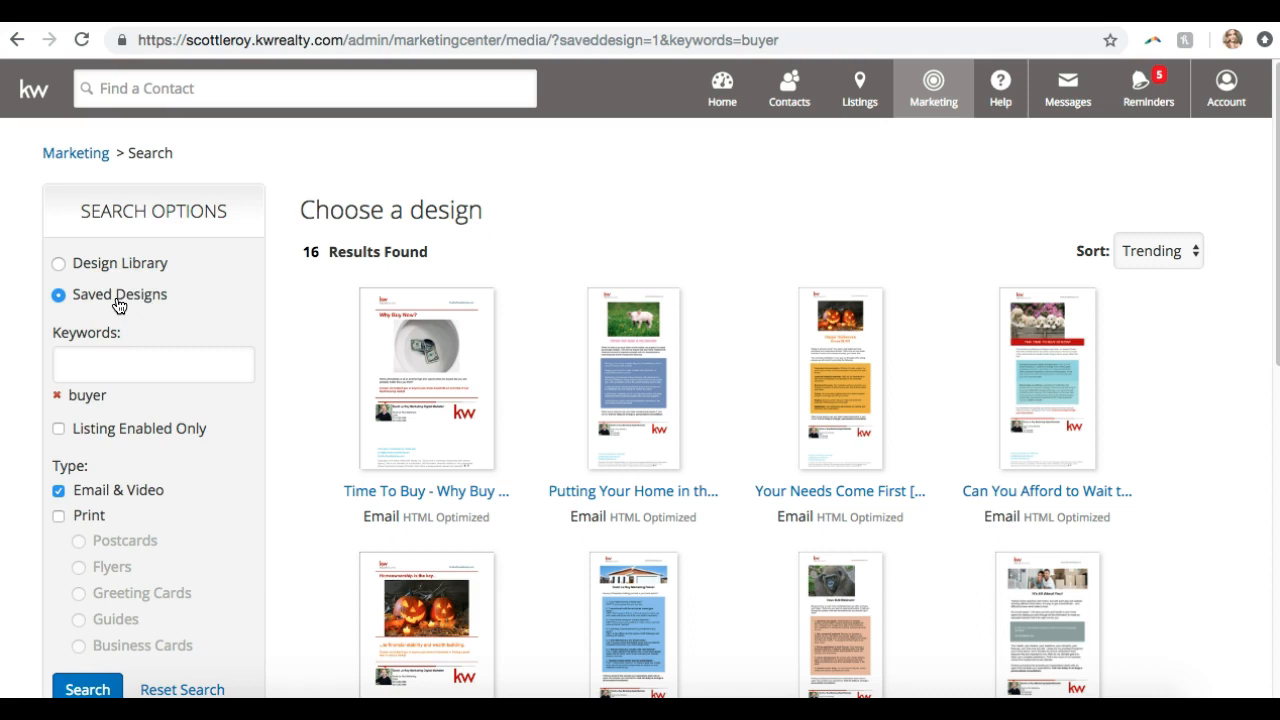
Clear the 'buyer' keyword so all saved designs show
scroll(506, 309, "down", 6)
scroll(506, 309, "up", 3)
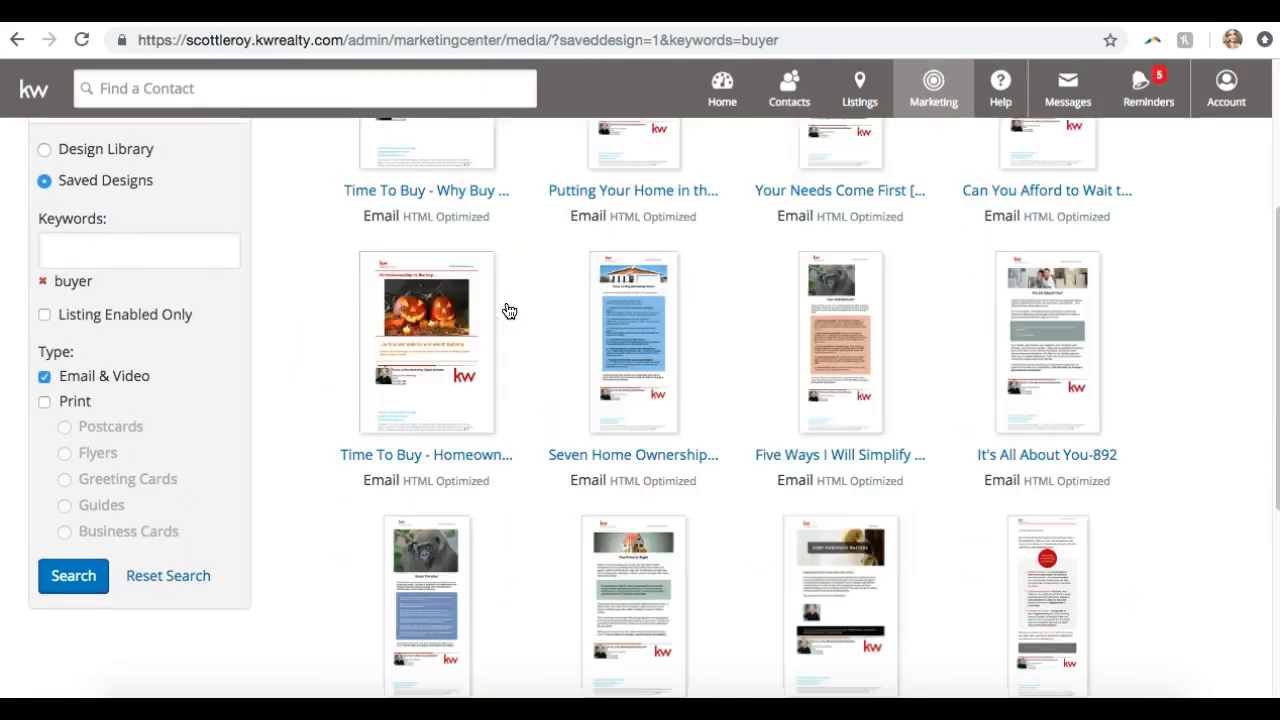
scroll(506, 309, "up", 5)
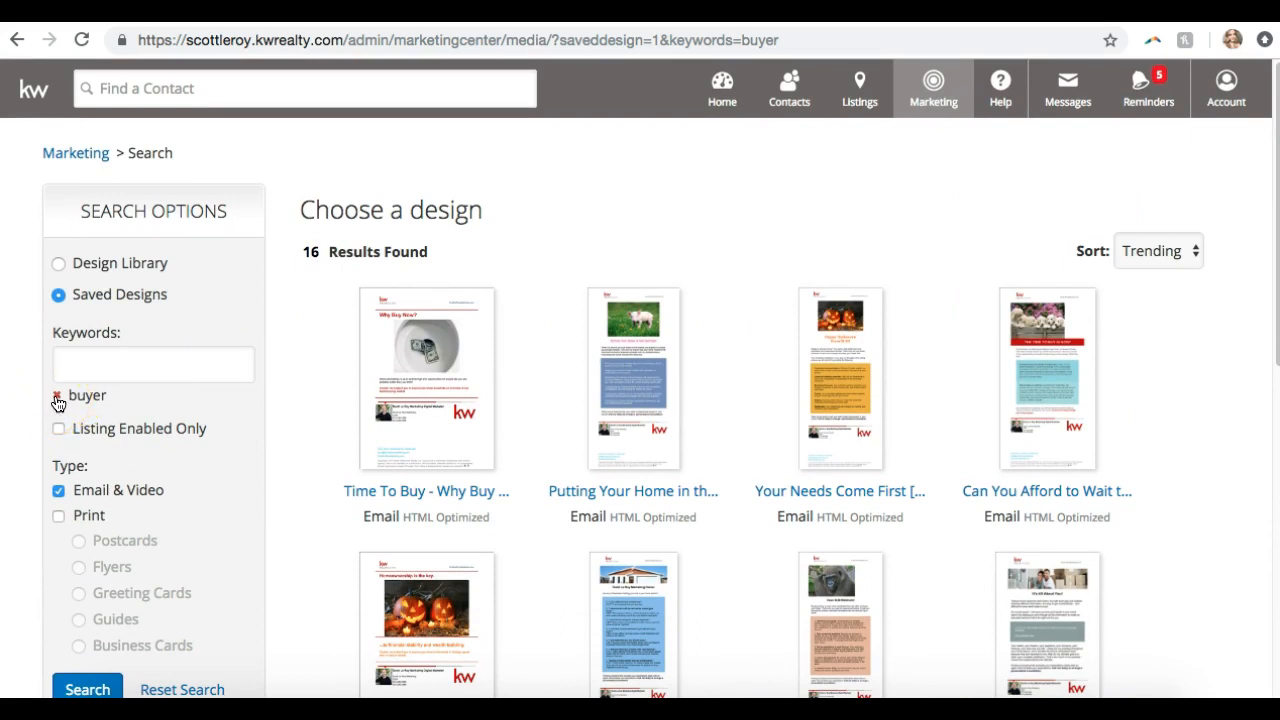
left_click(57, 397)
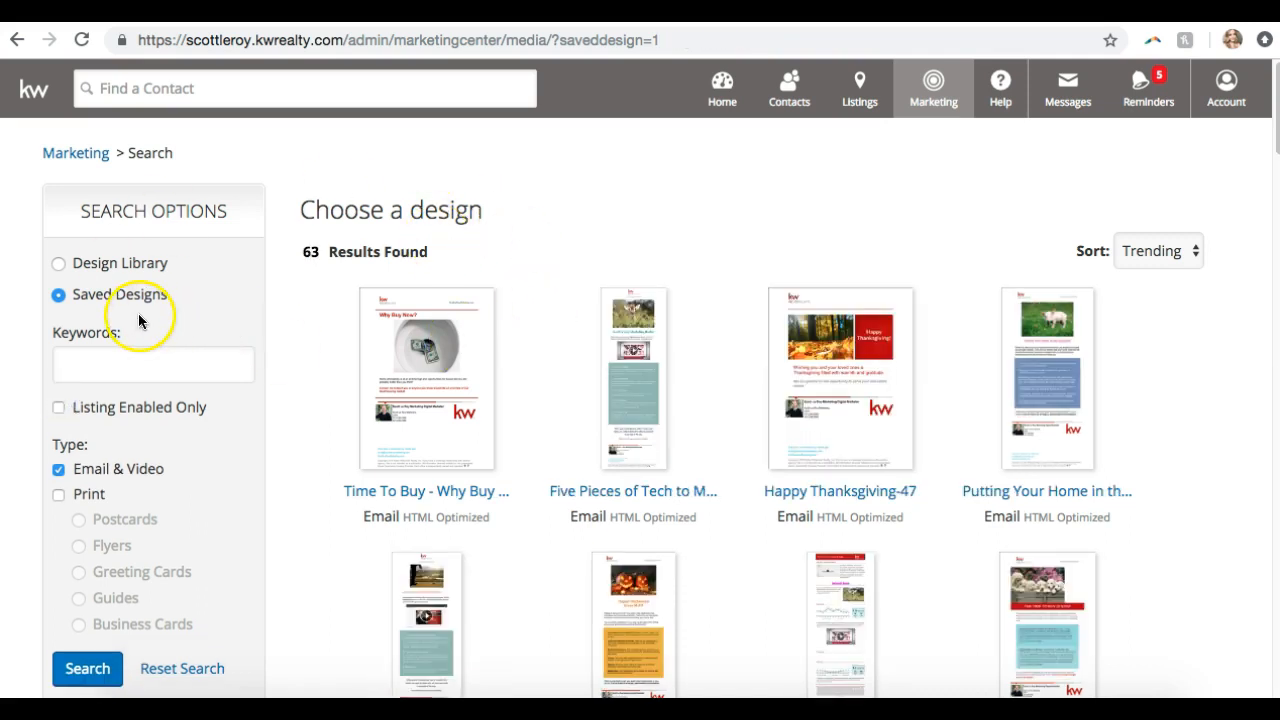
Include Print designs, trying flyers, greeting cards, guides and business cards, and switch to Design Library
scroll(276, 312, "down", 9)
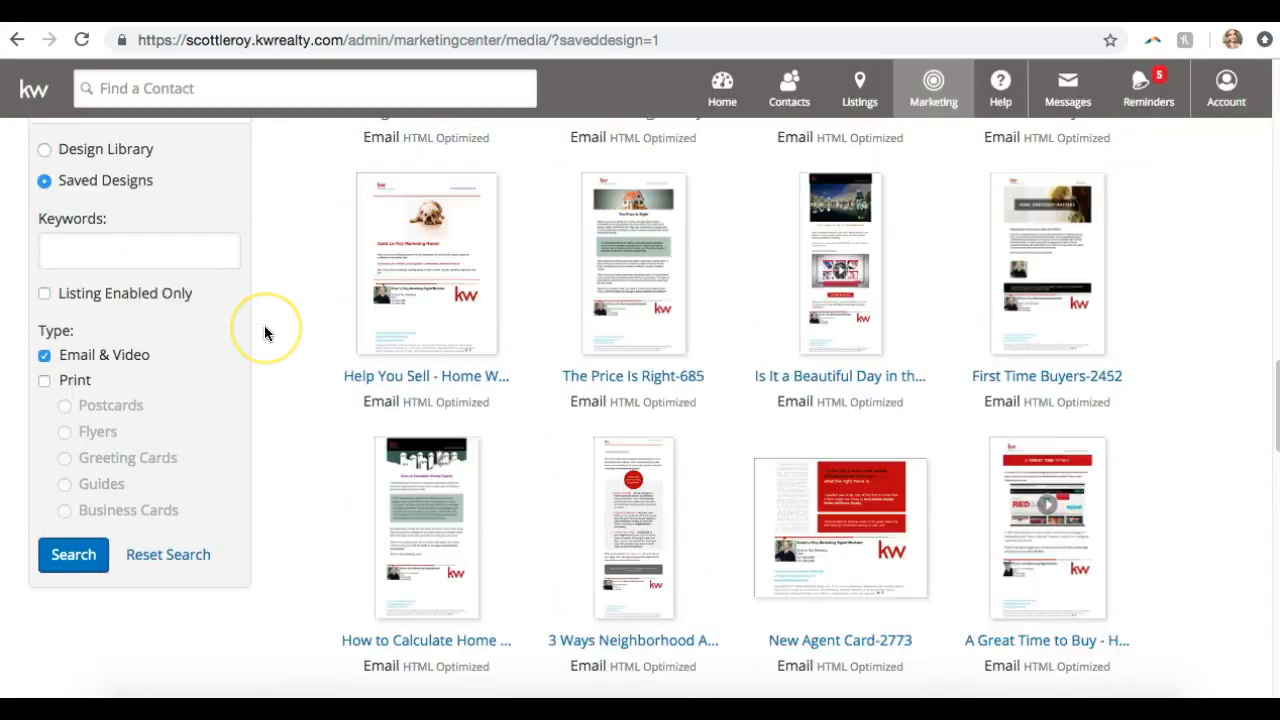
scroll(264, 333, "down", 8)
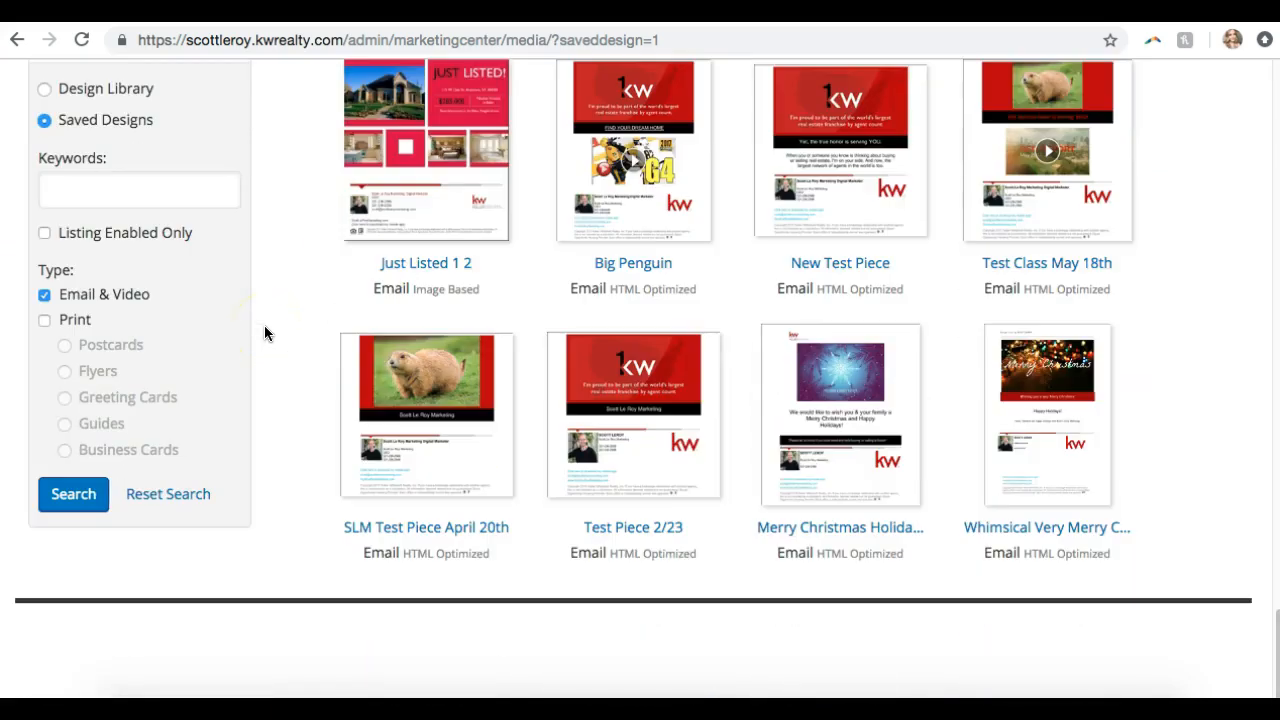
scroll(264, 333, "up", 15)
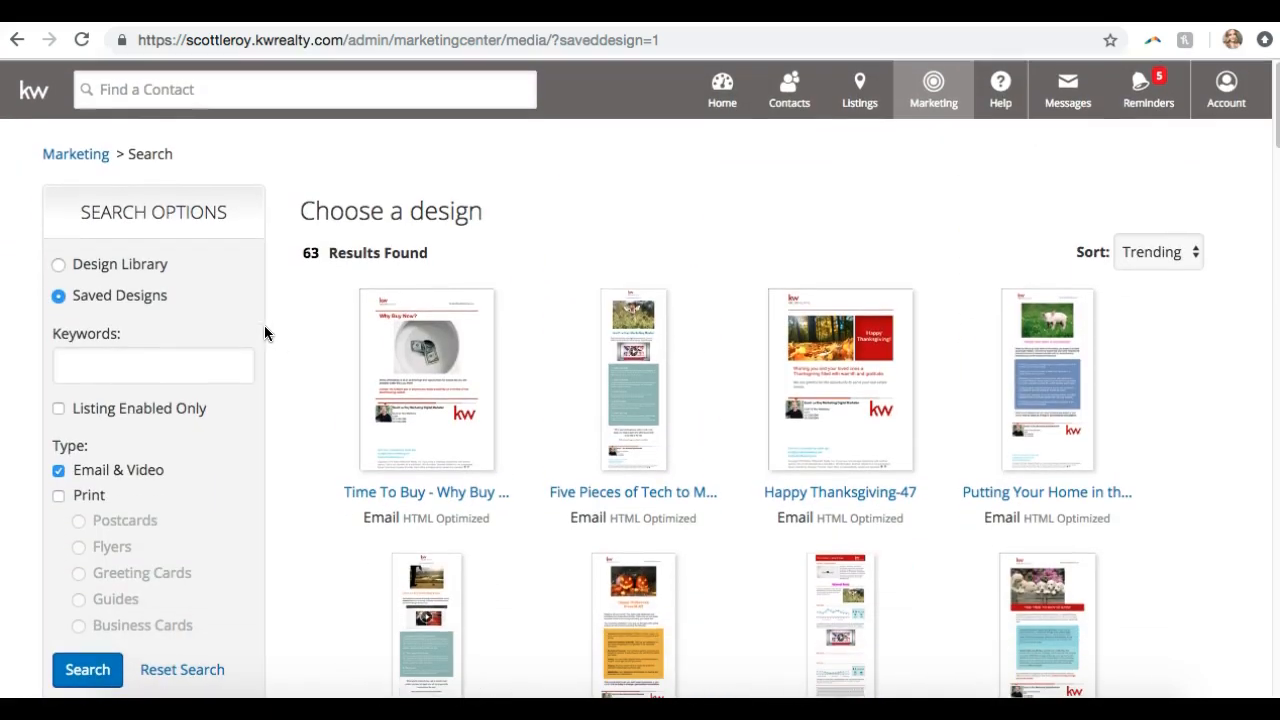
left_click(86, 492)
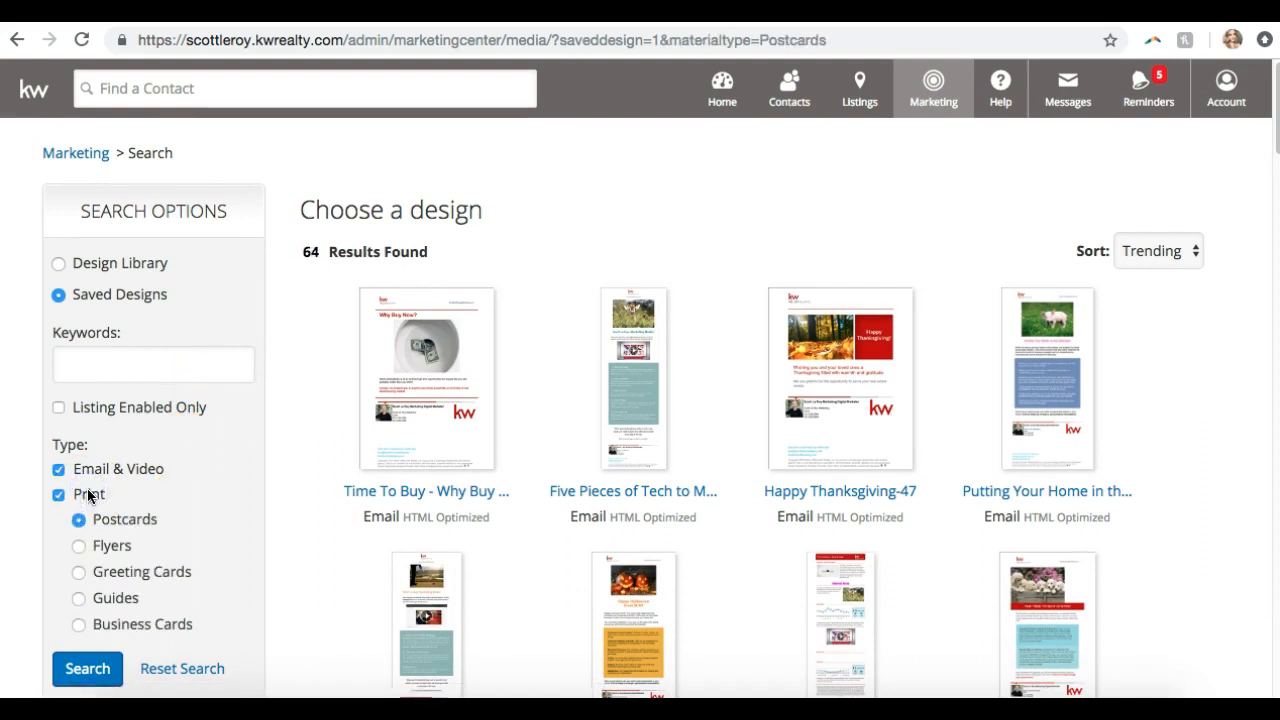
left_click(100, 545)
left_click(100, 572)
left_click(101, 598)
left_click(104, 623)
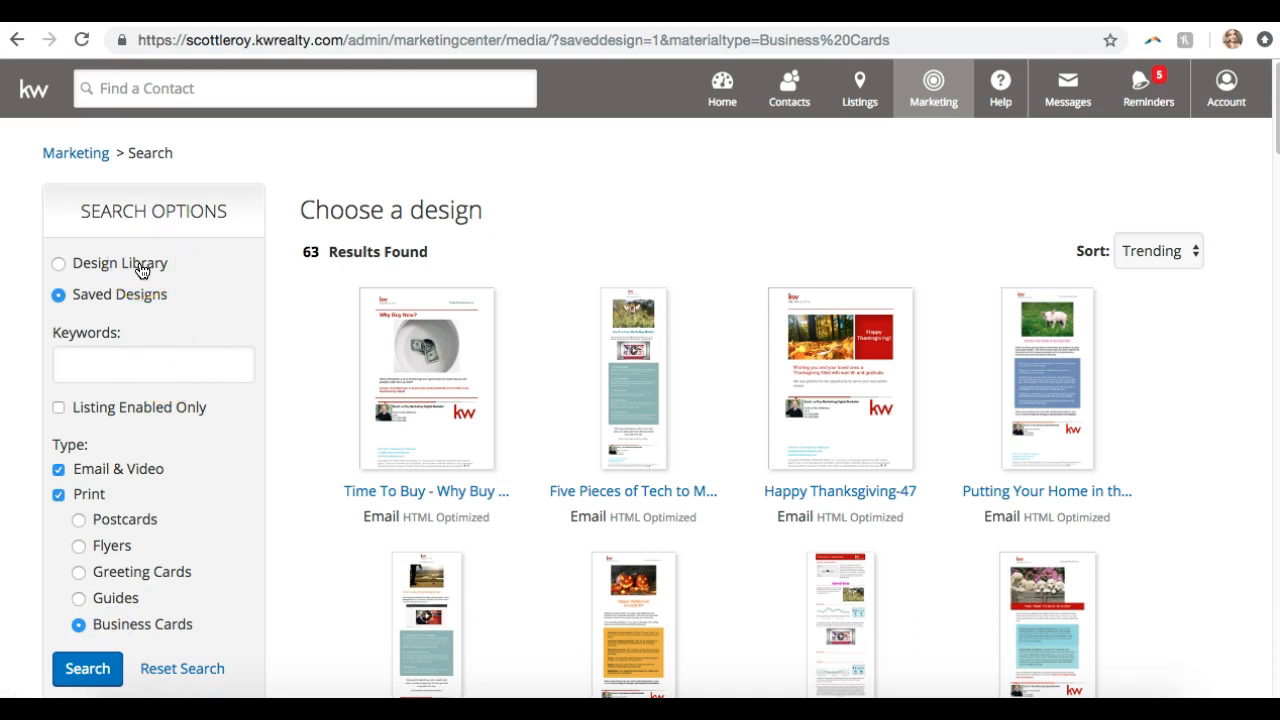
left_click(142, 271)
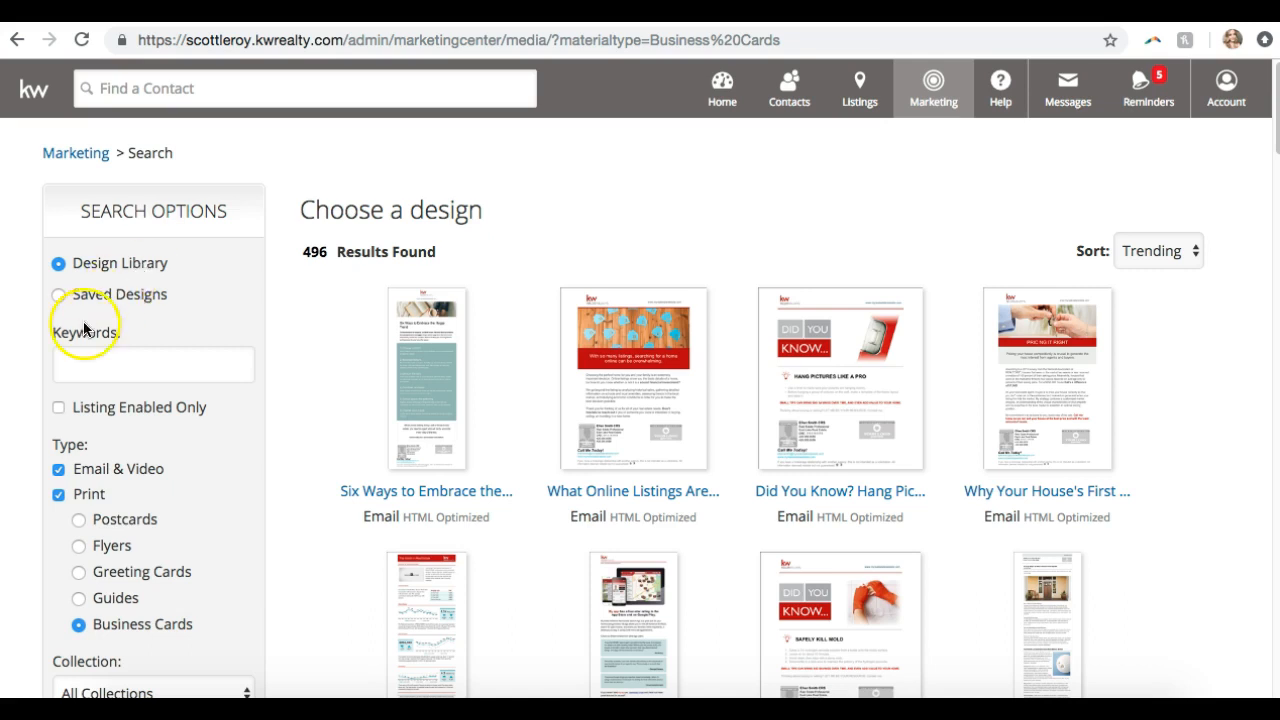
Exclude Email & Video and compare postcards, greeting cards, guides and business cards, settling on Flyers
left_click(60, 469)
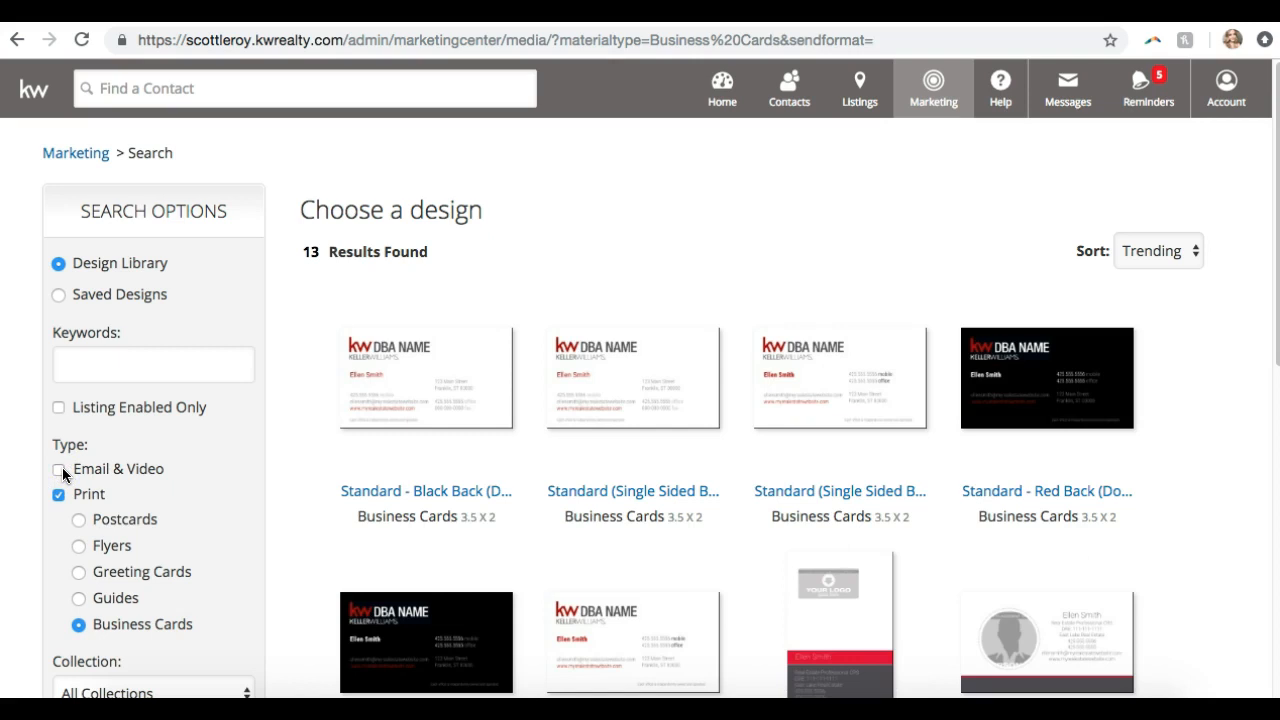
left_click(104, 522)
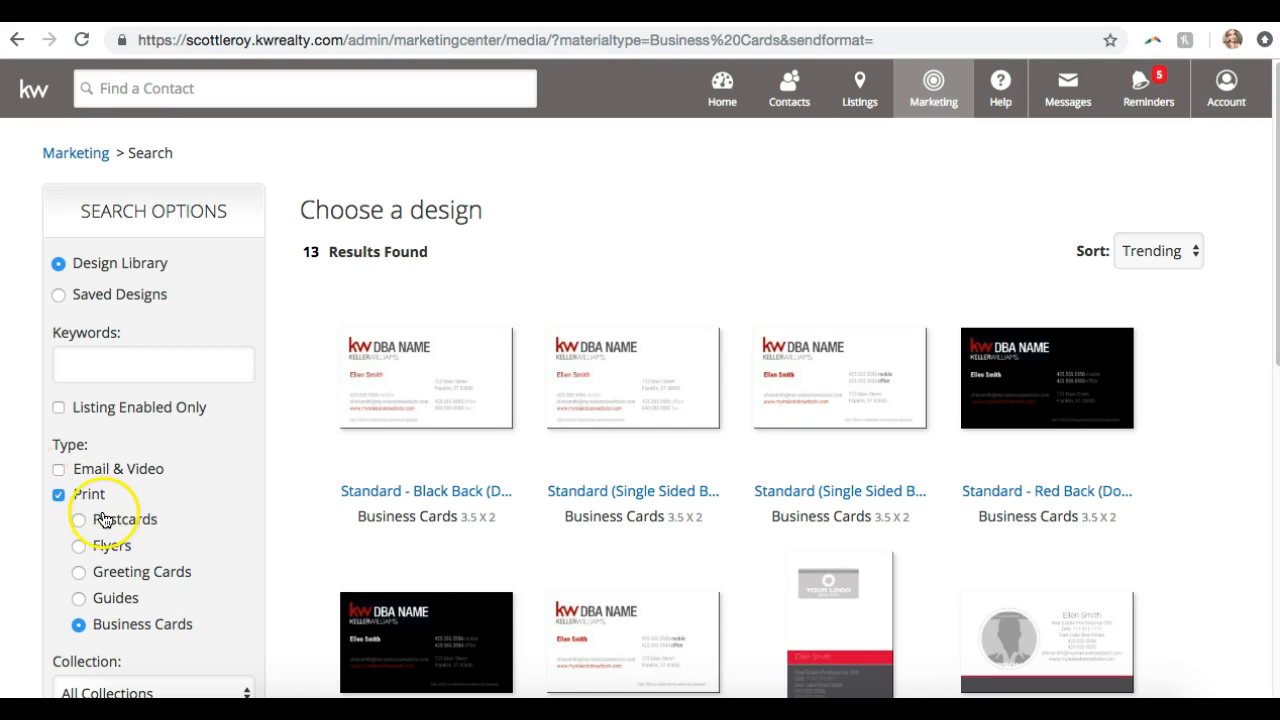
left_click(112, 542)
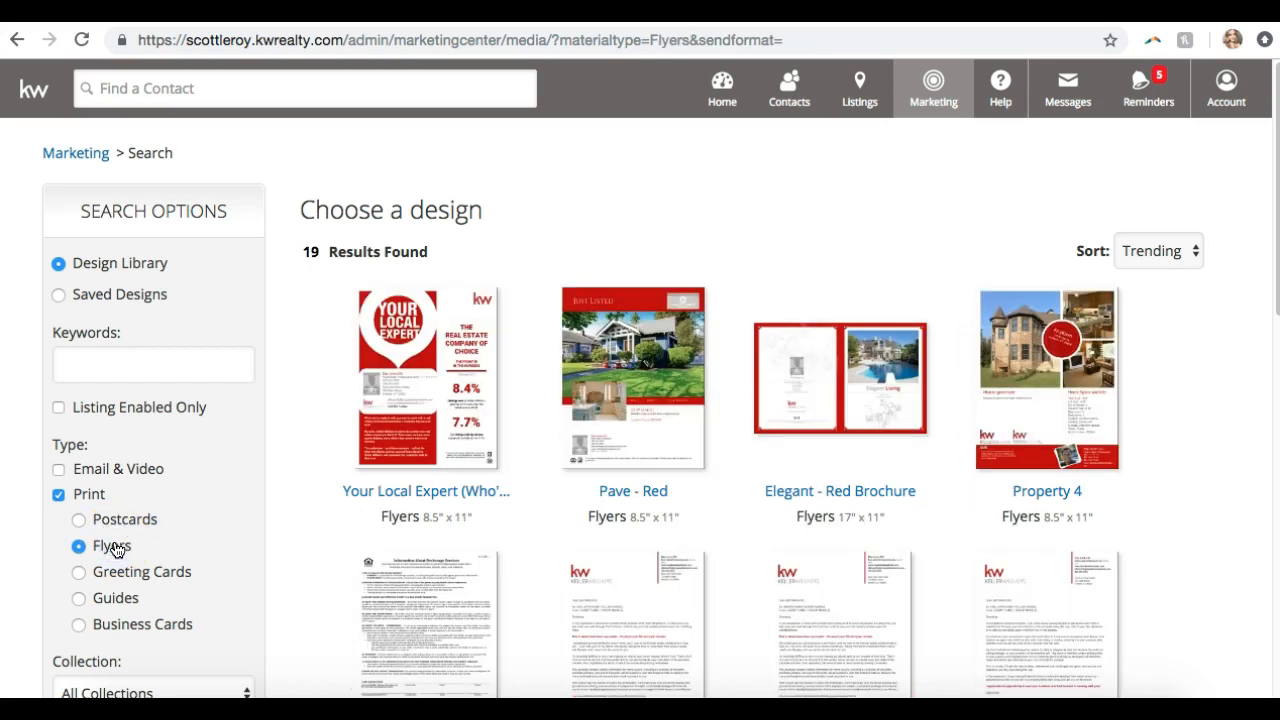
left_click(120, 572)
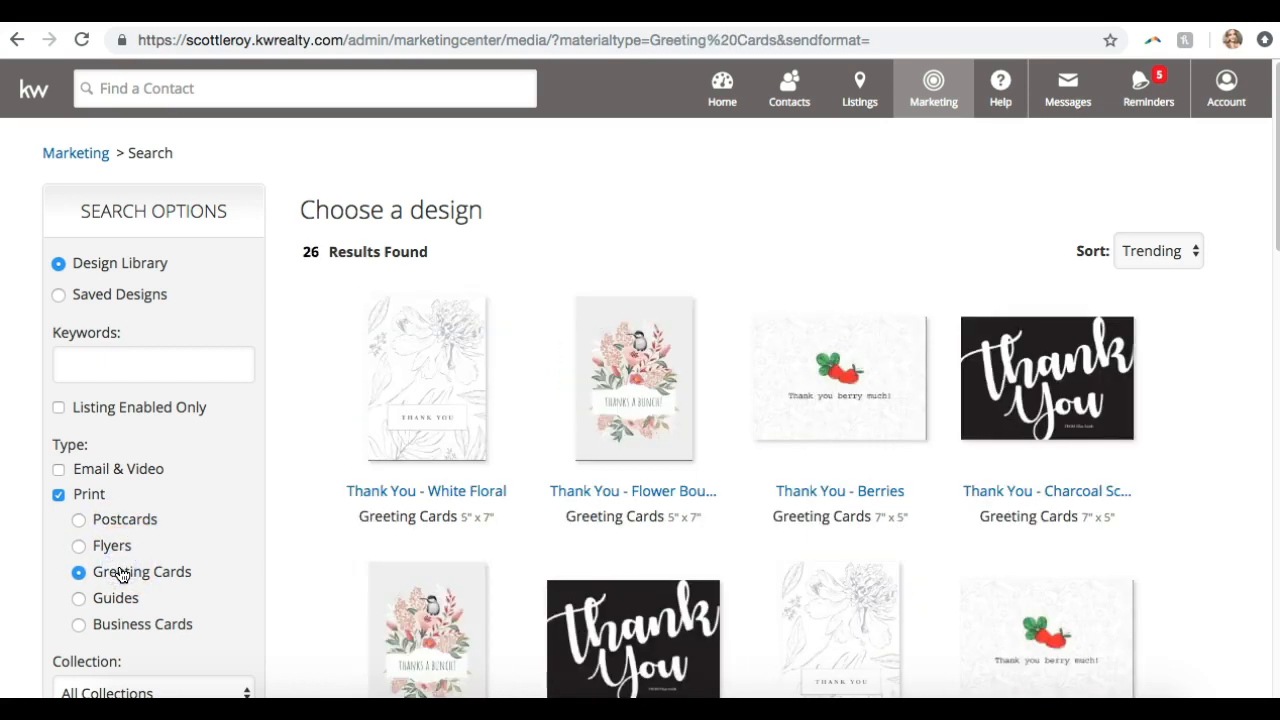
left_click(105, 598)
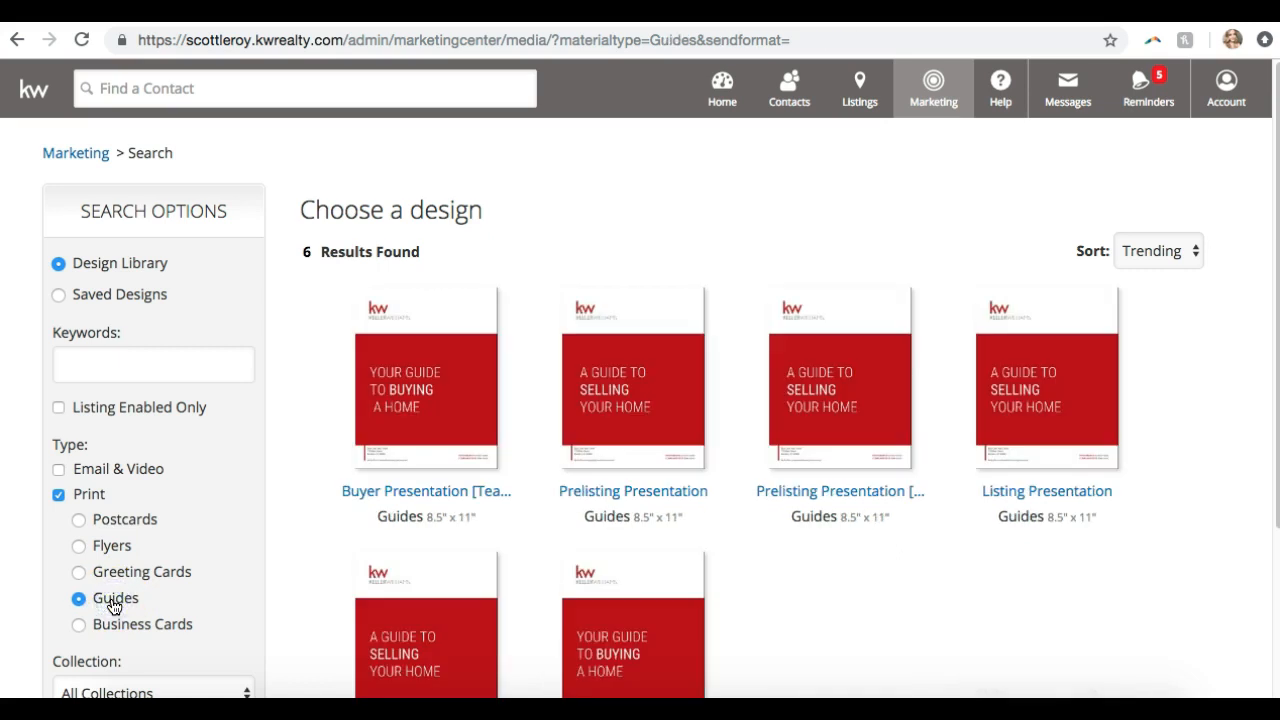
scroll(313, 493, "down", 1)
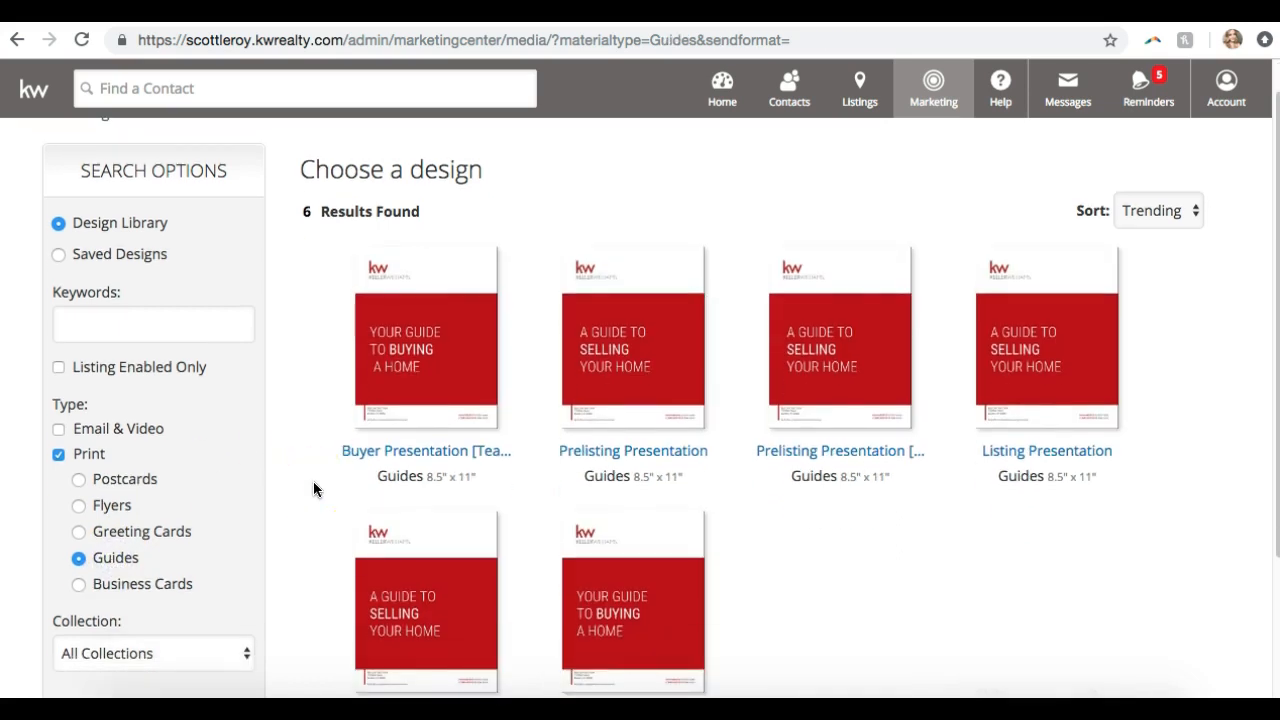
scroll(313, 488, "down", 2)
scroll(313, 488, "up", 3)
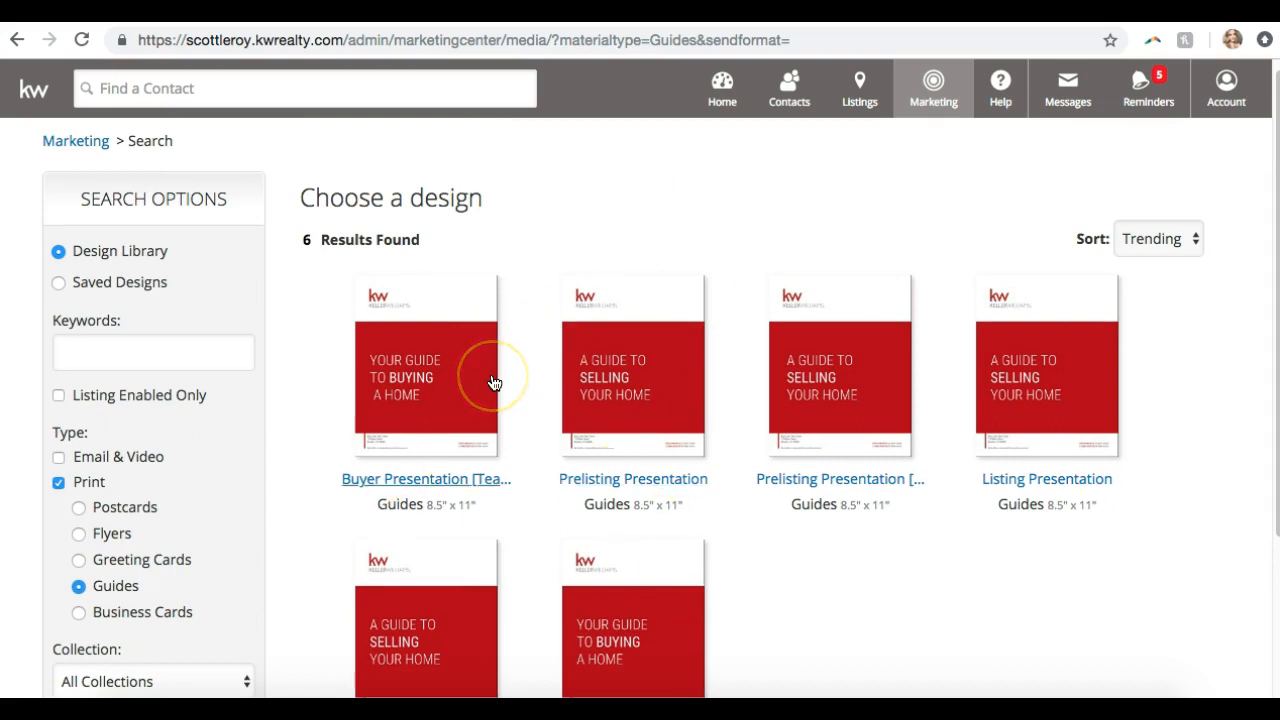
left_click(183, 611)
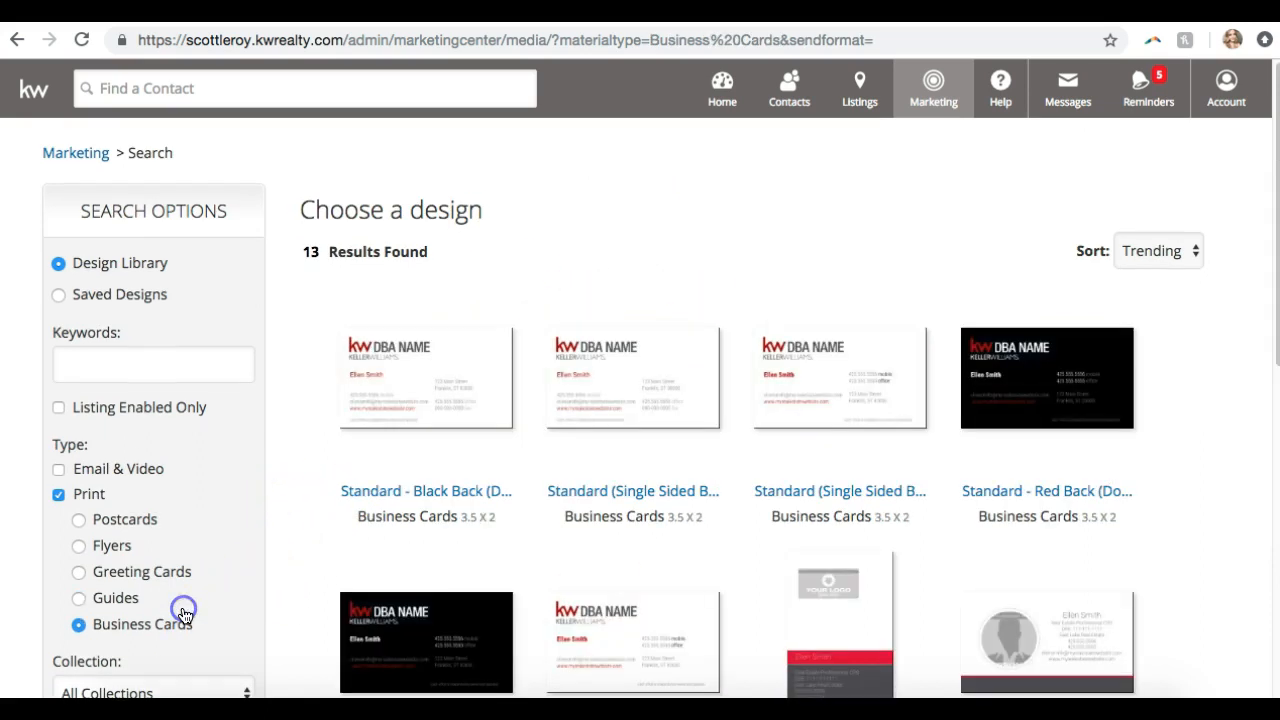
left_click(112, 553)
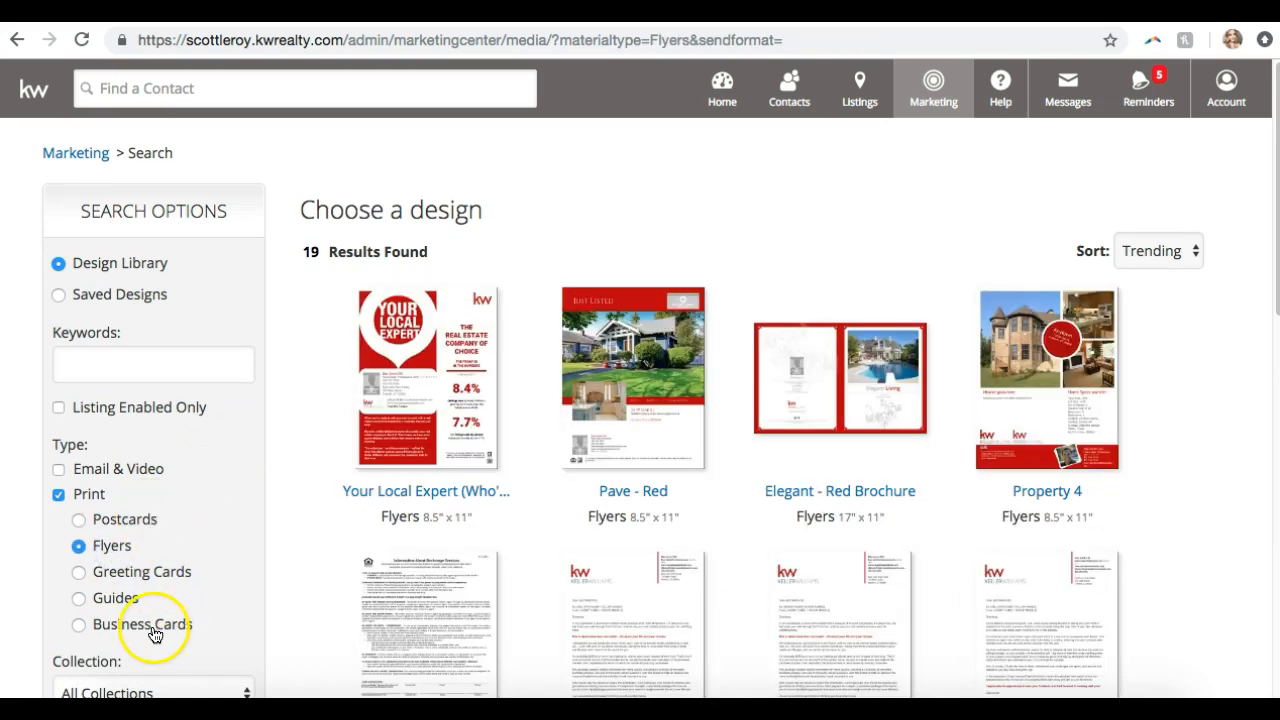
Scroll through the flyer designs to find and open the Property 2 flyer
scroll(294, 514, "down", 3)
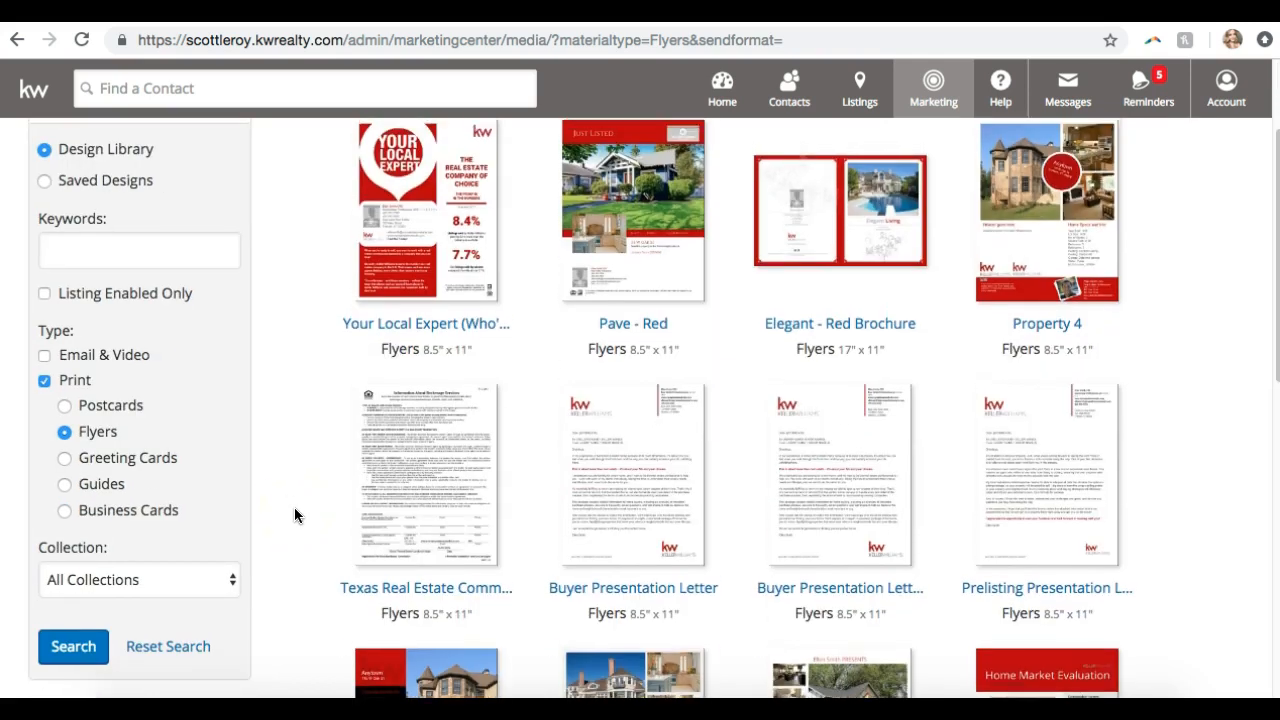
scroll(966, 457, "down", 3)
scroll(966, 457, "up", 1)
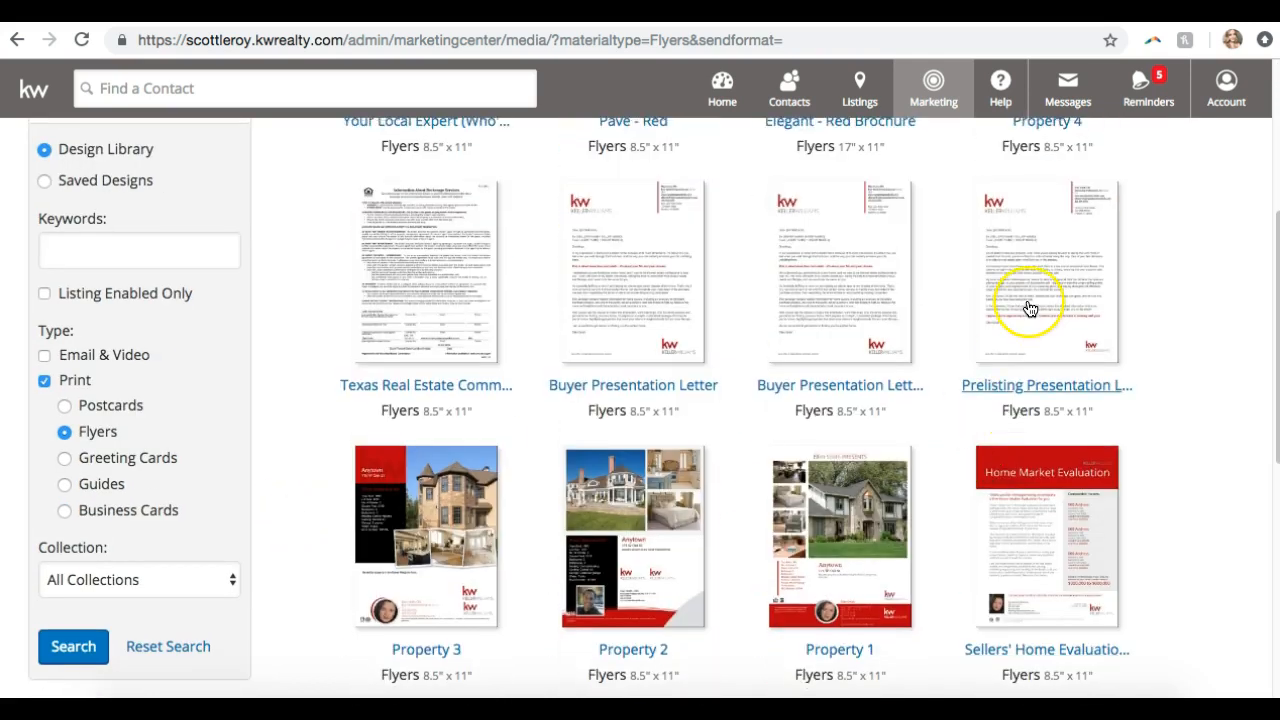
scroll(1030, 308, "down", 6)
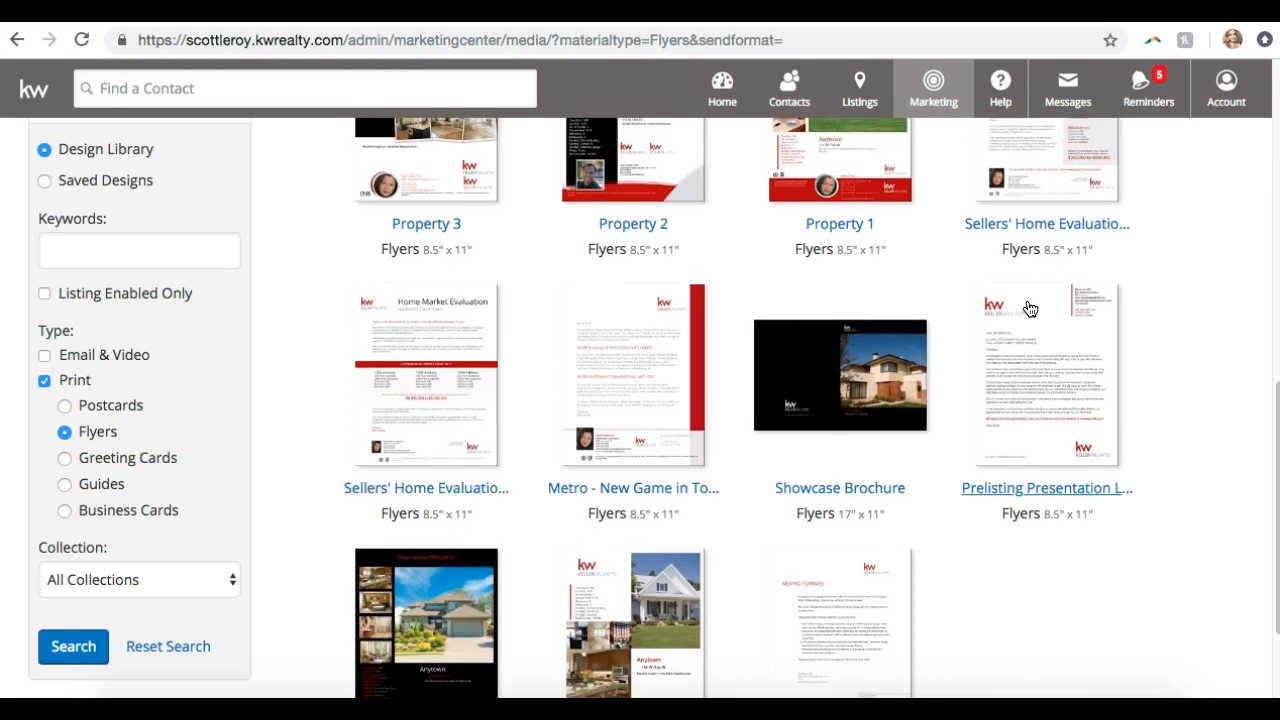
scroll(1030, 308, "down", 3)
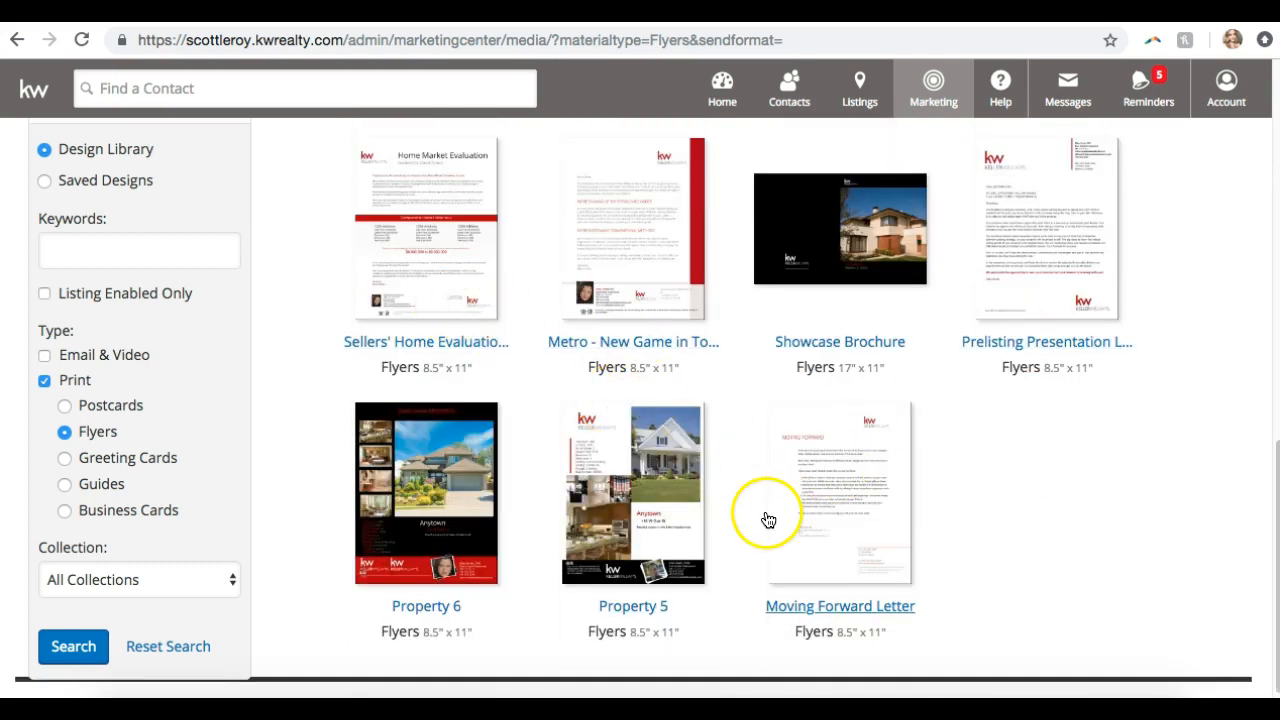
scroll(914, 551, "up", 2)
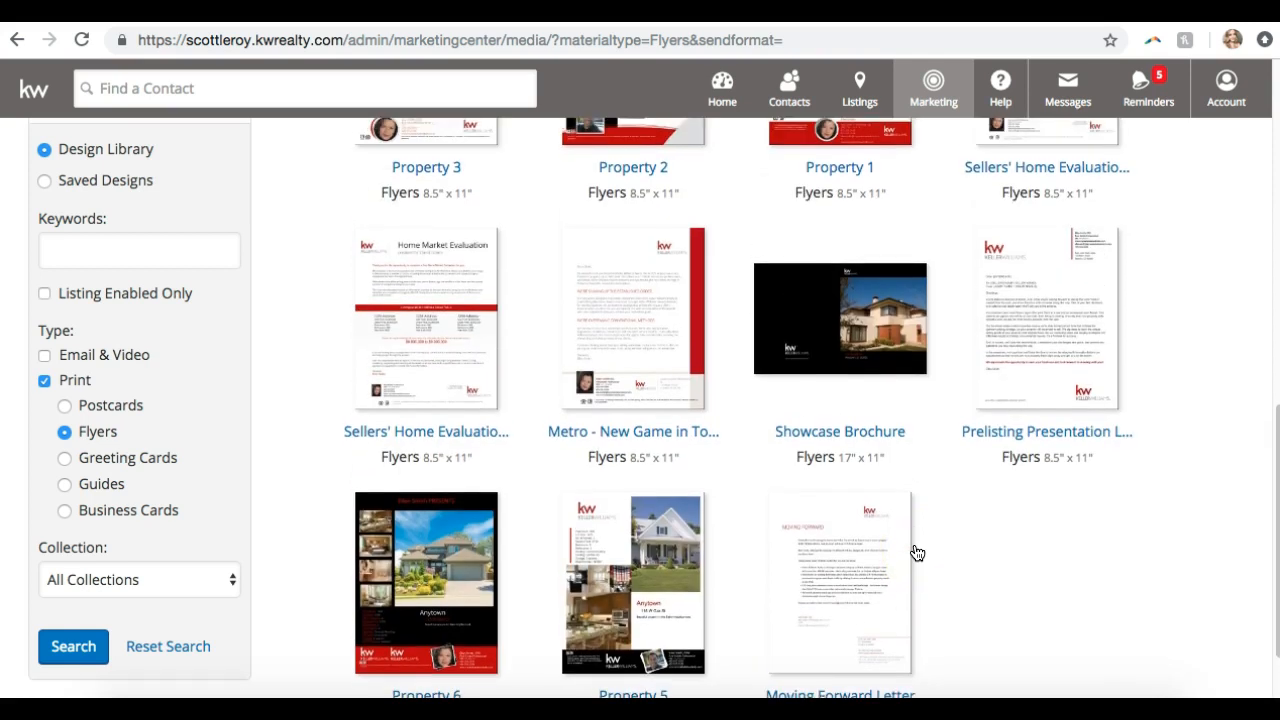
scroll(917, 553, "up", 4)
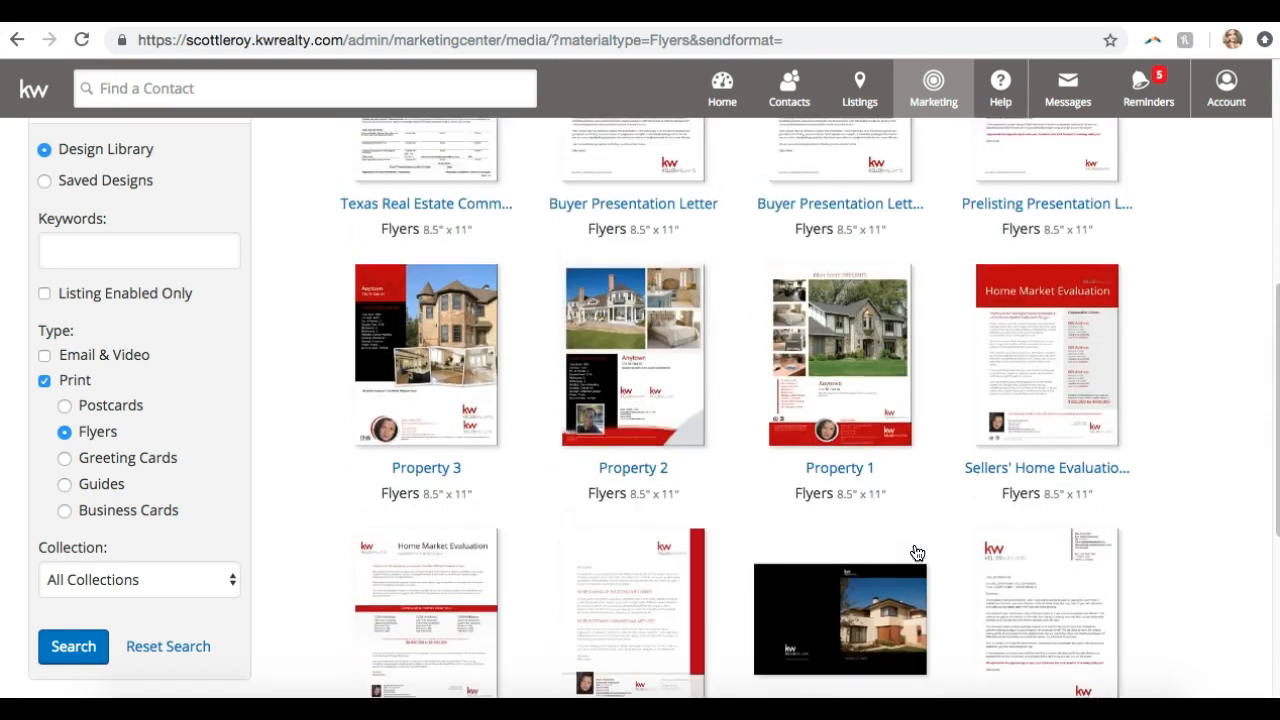
scroll(917, 553, "up", 2)
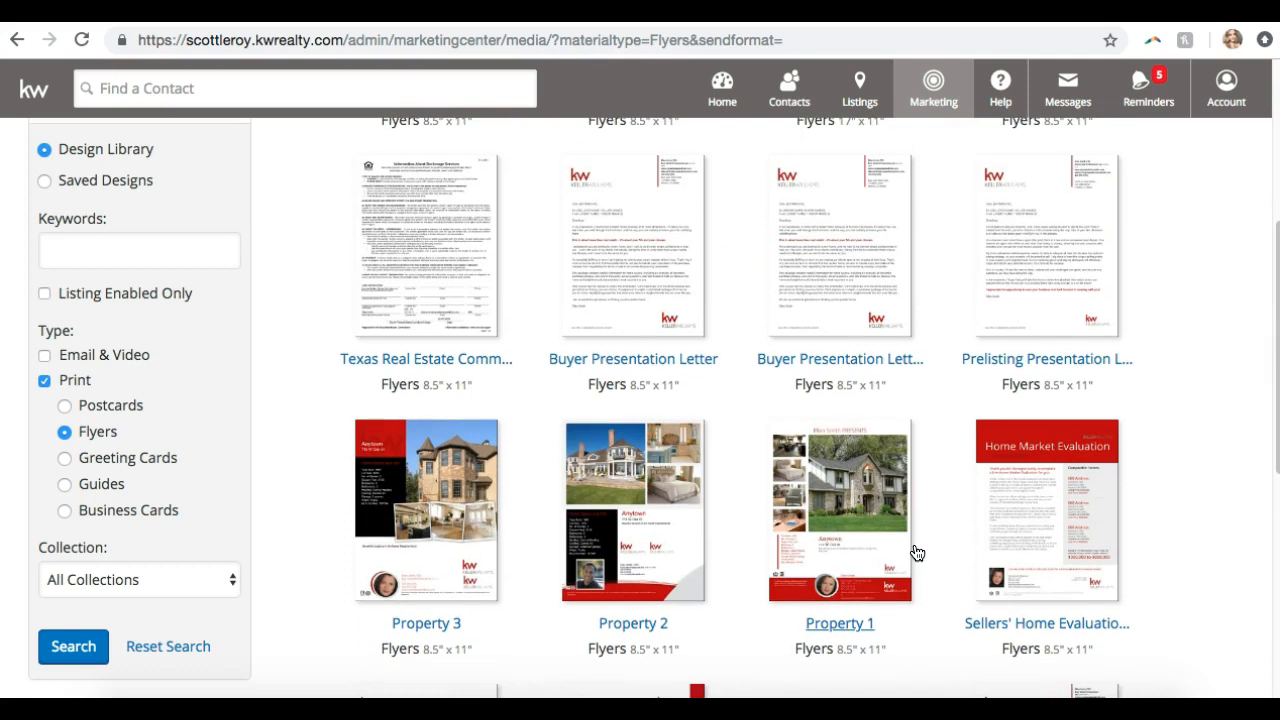
left_click(645, 518)
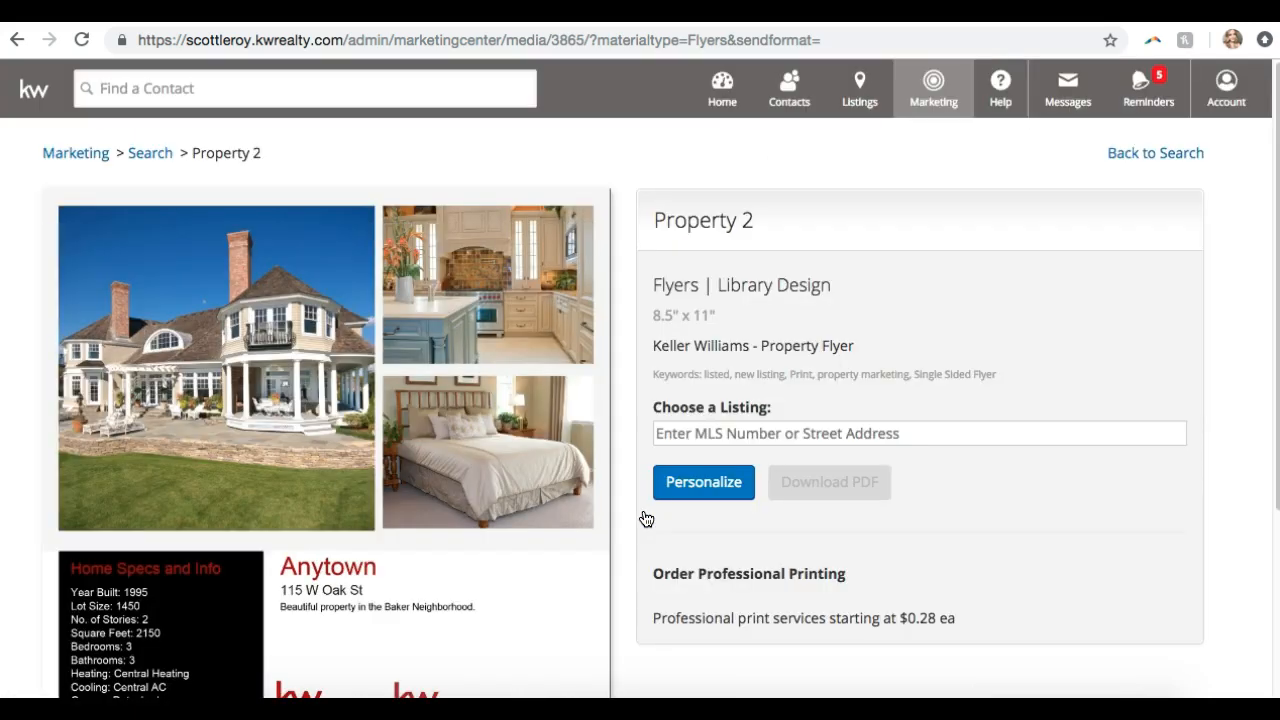
Review the Property 2 flyer preview and start entering its MLS number or street address
scroll(497, 663, "down", 3)
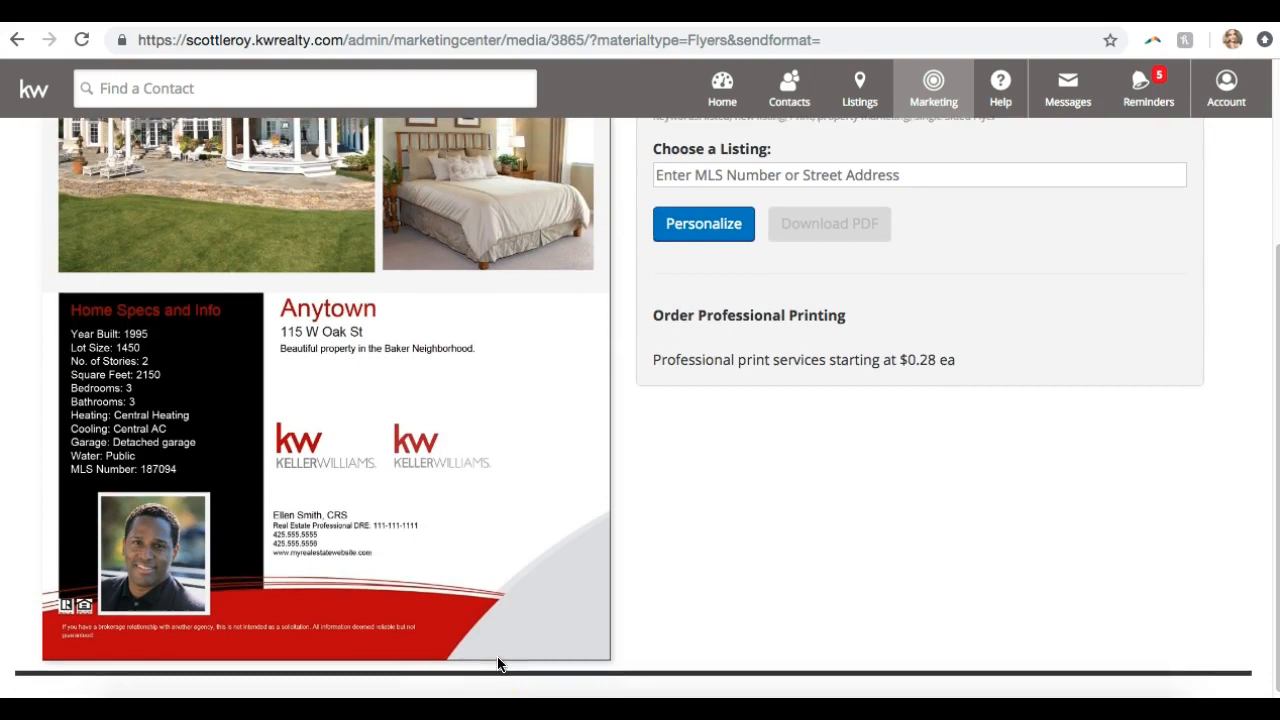
scroll(497, 660, "up", 3)
left_click(697, 432)
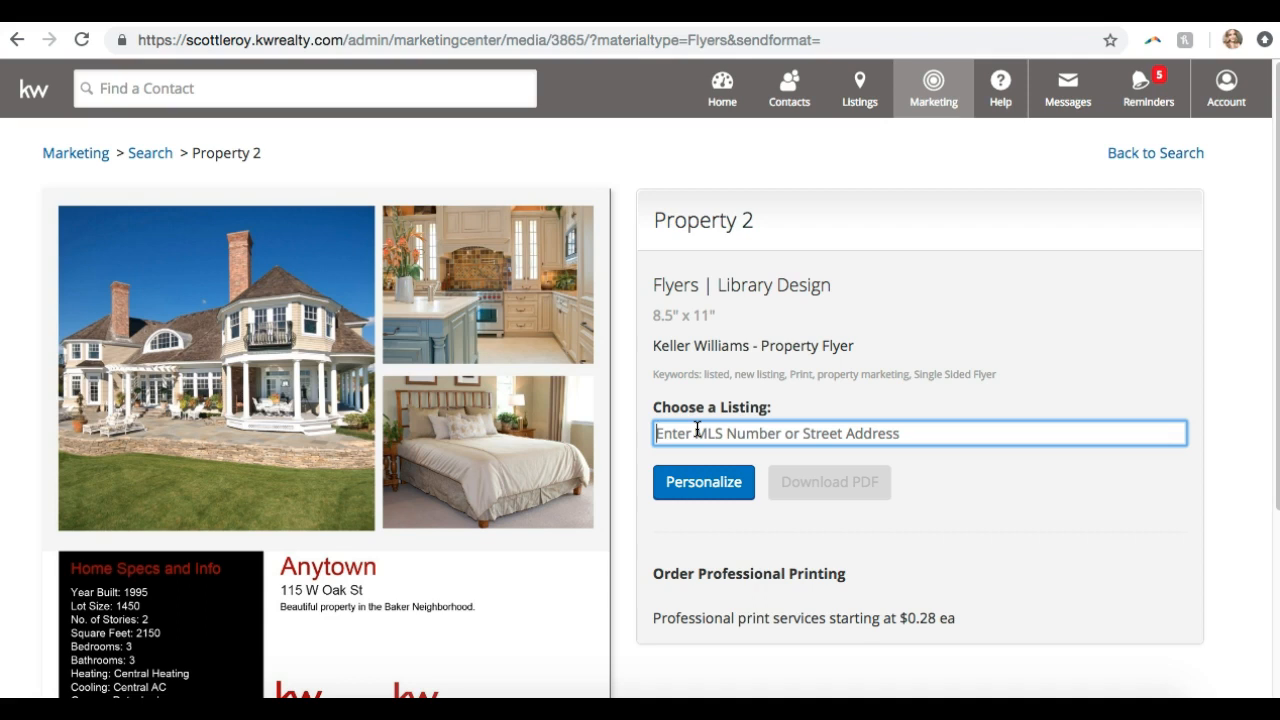
type("5")
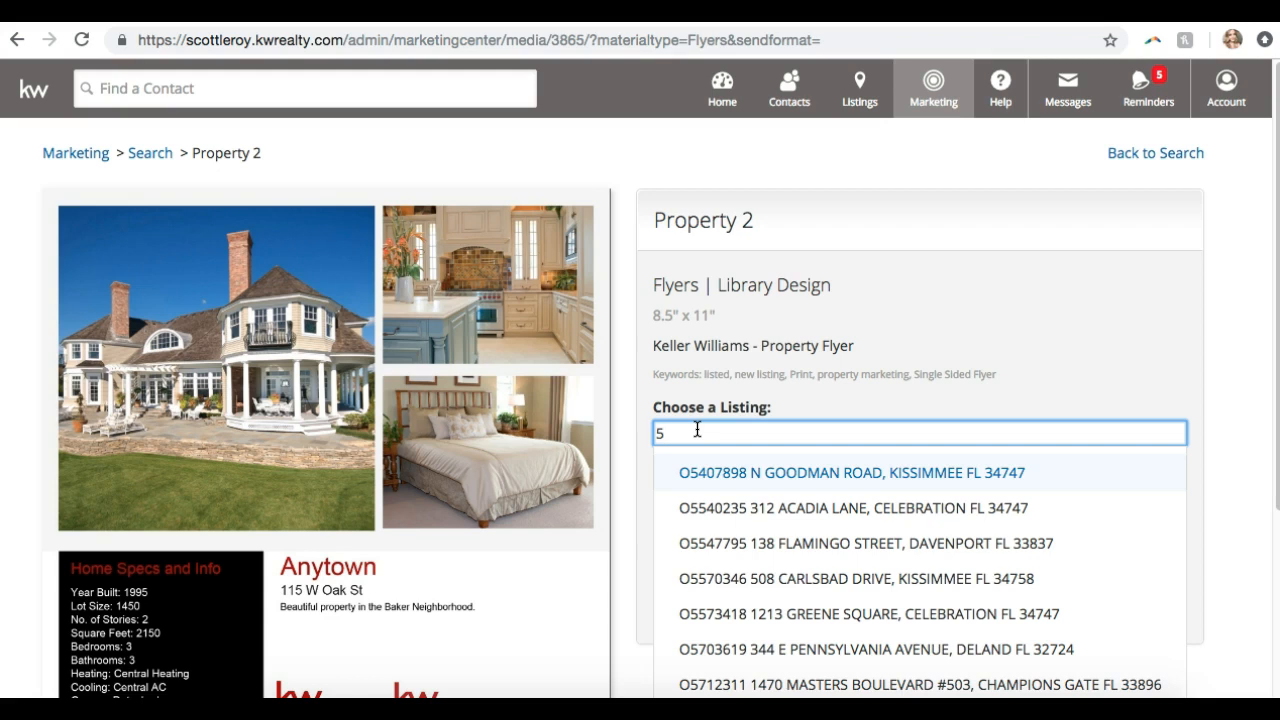
left_click(752, 578)
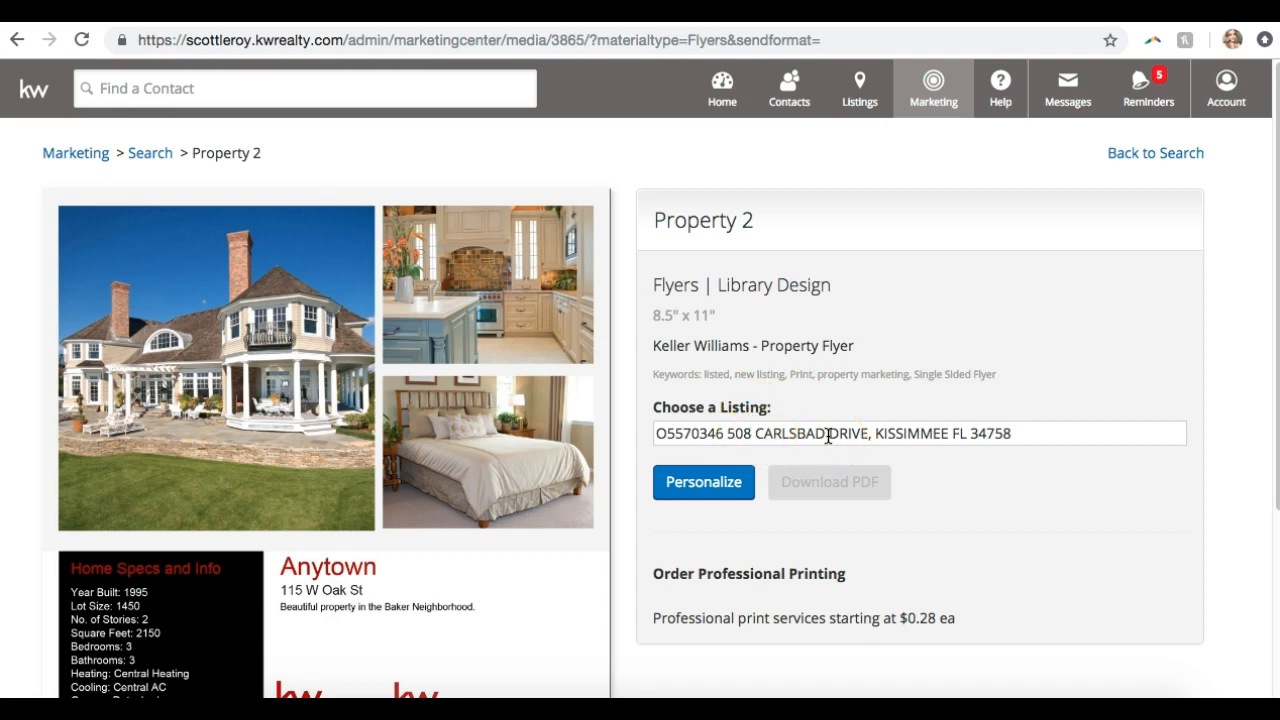
Personalize the flyer, review the Kissimmee listing's photos and specs, and select the lower-right photo
left_click(716, 483)
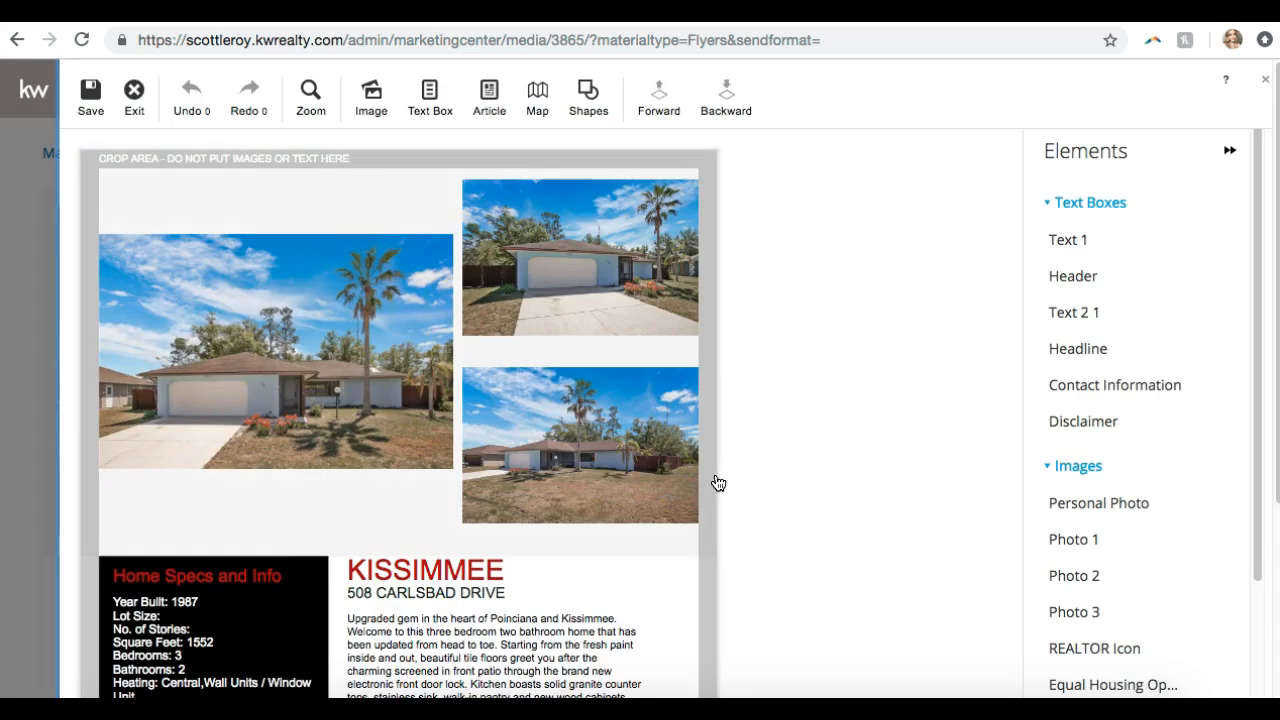
scroll(898, 218, "down", 3)
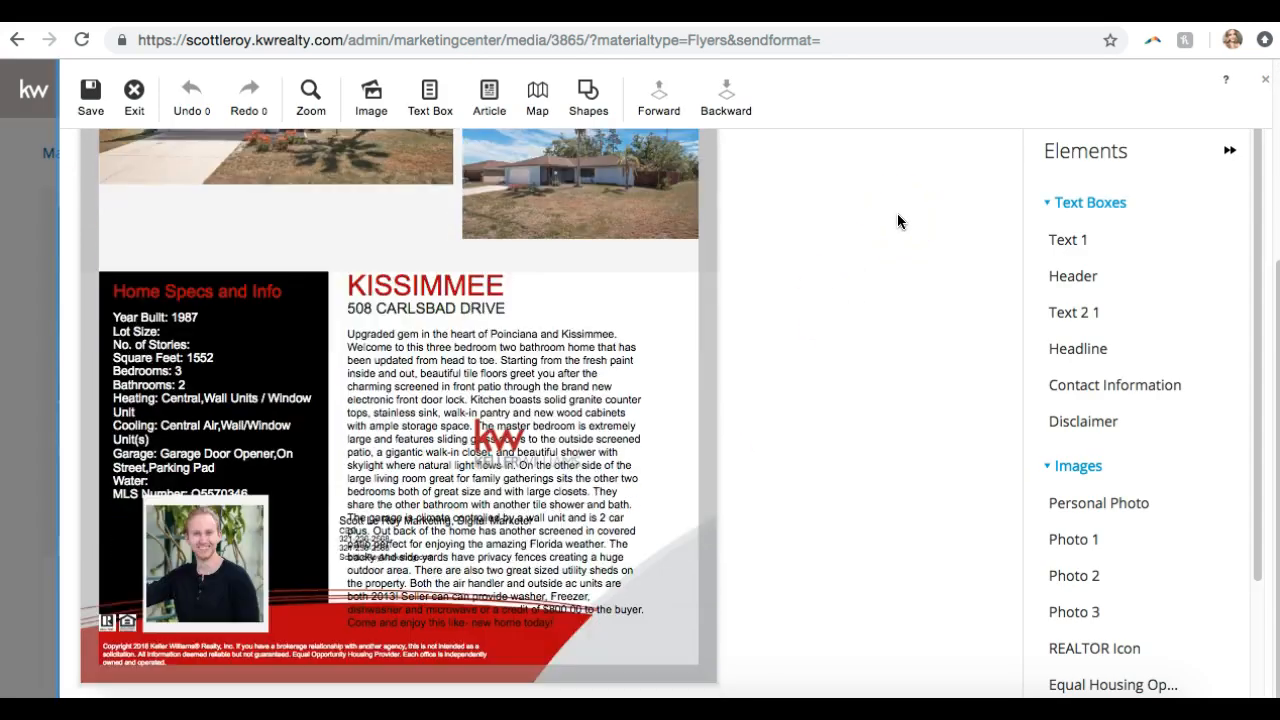
scroll(898, 218, "up", 3)
scroll(897, 221, "up", 1)
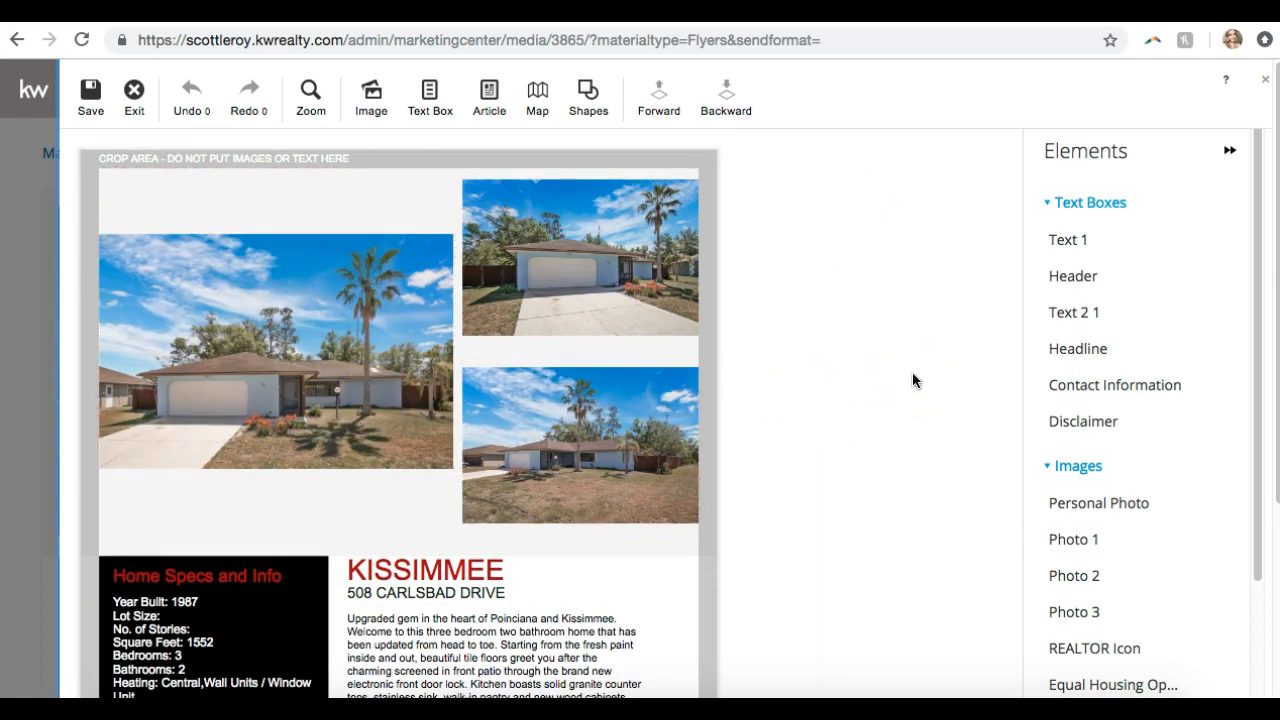
left_click(558, 450)
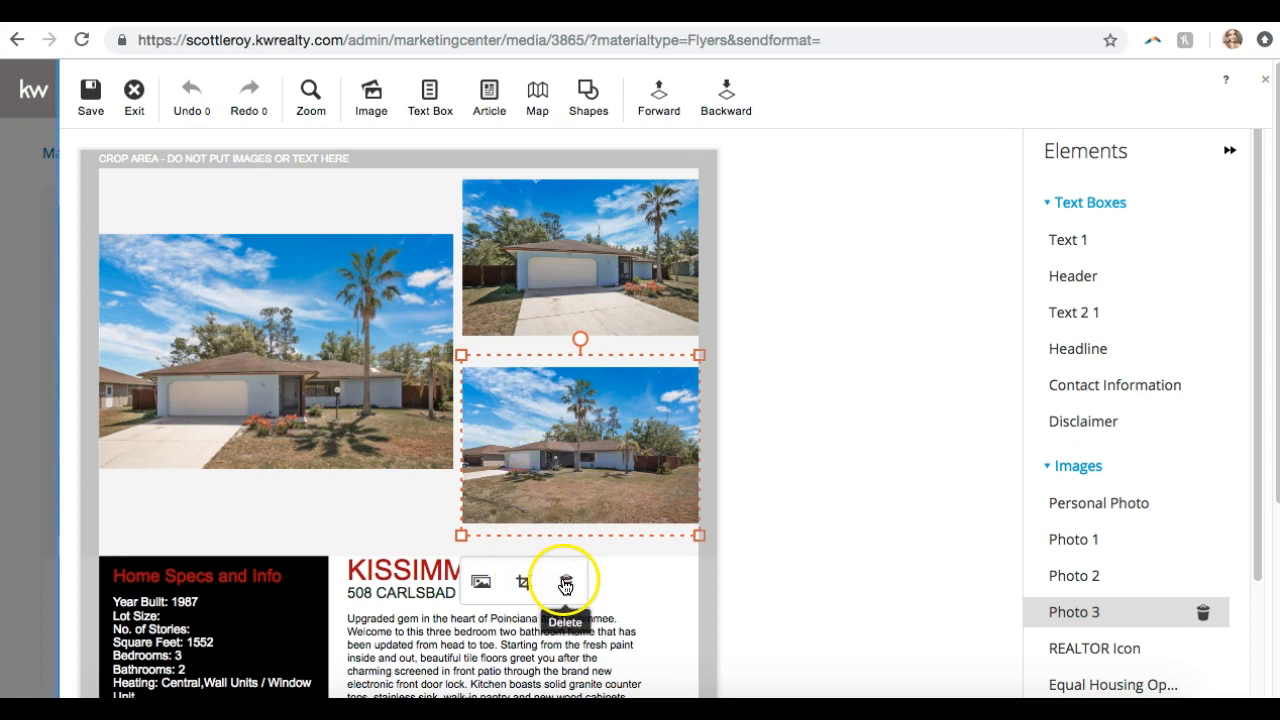
Replace the lower-right photo with the kitchen interior from the MLS images
left_click(481, 586)
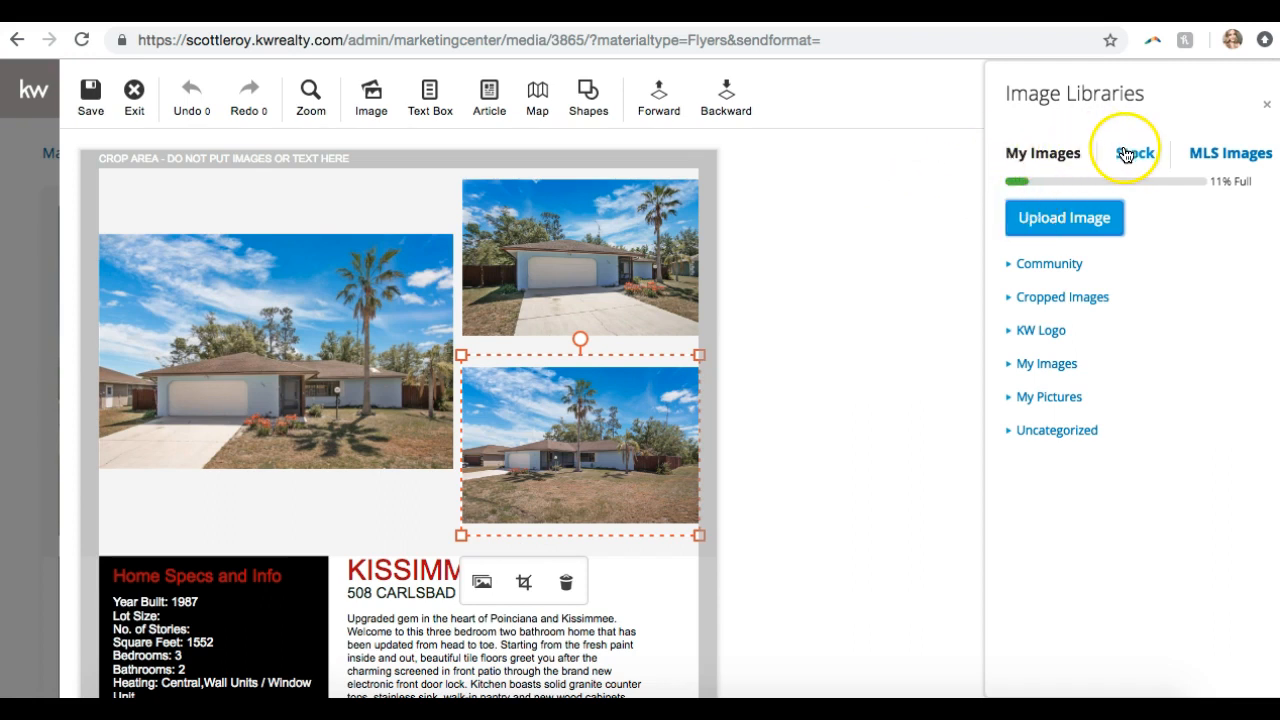
left_click(1237, 155)
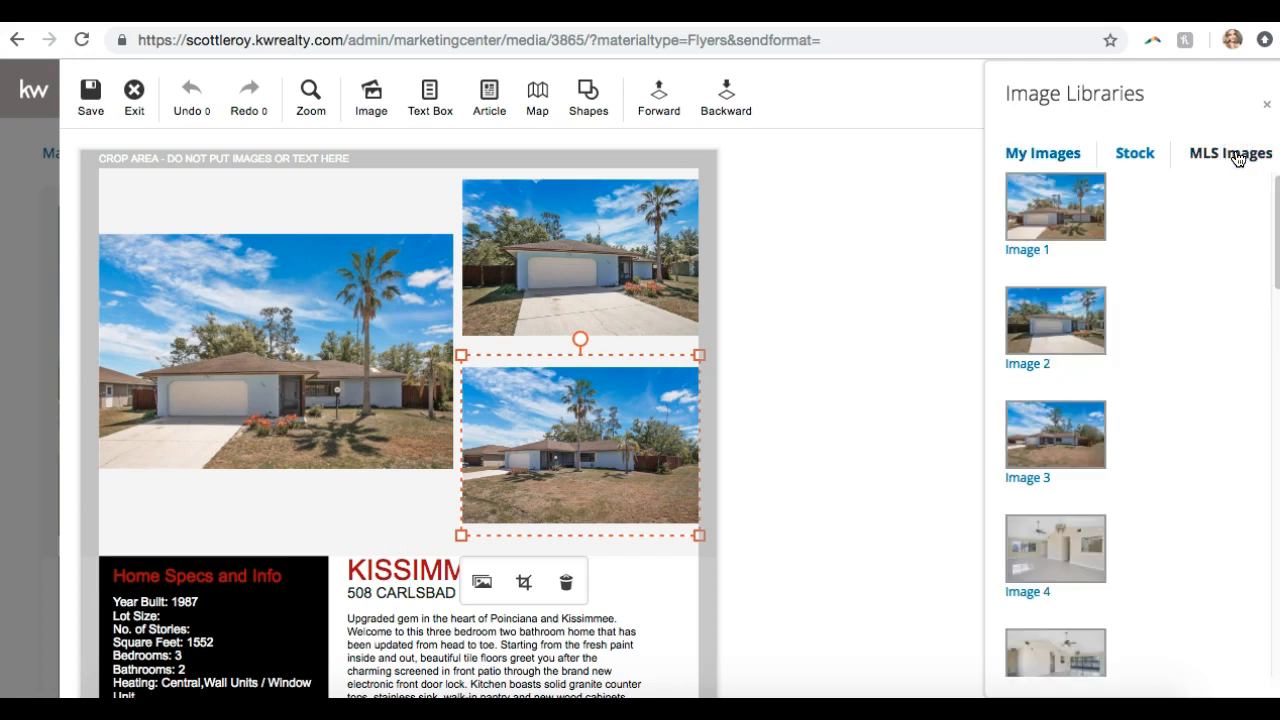
scroll(1172, 288, "down", 15)
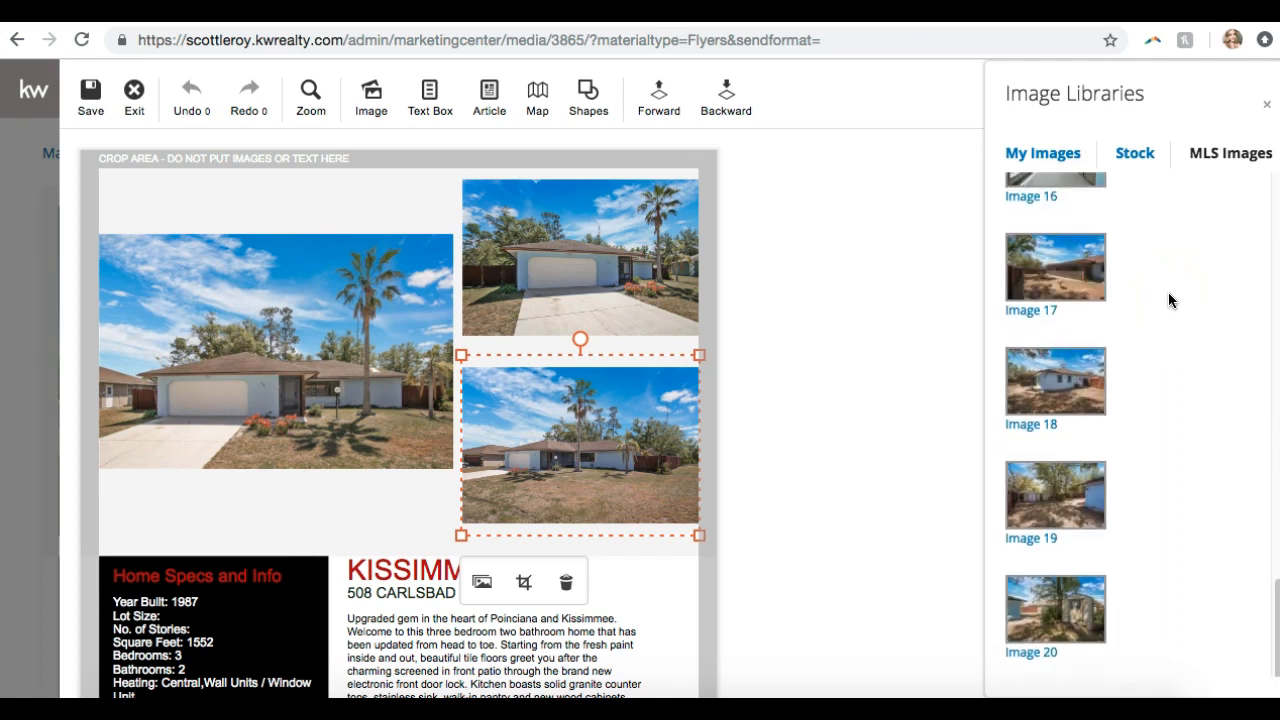
scroll(1168, 298, "up", 9)
scroll(1168, 292, "up", 3)
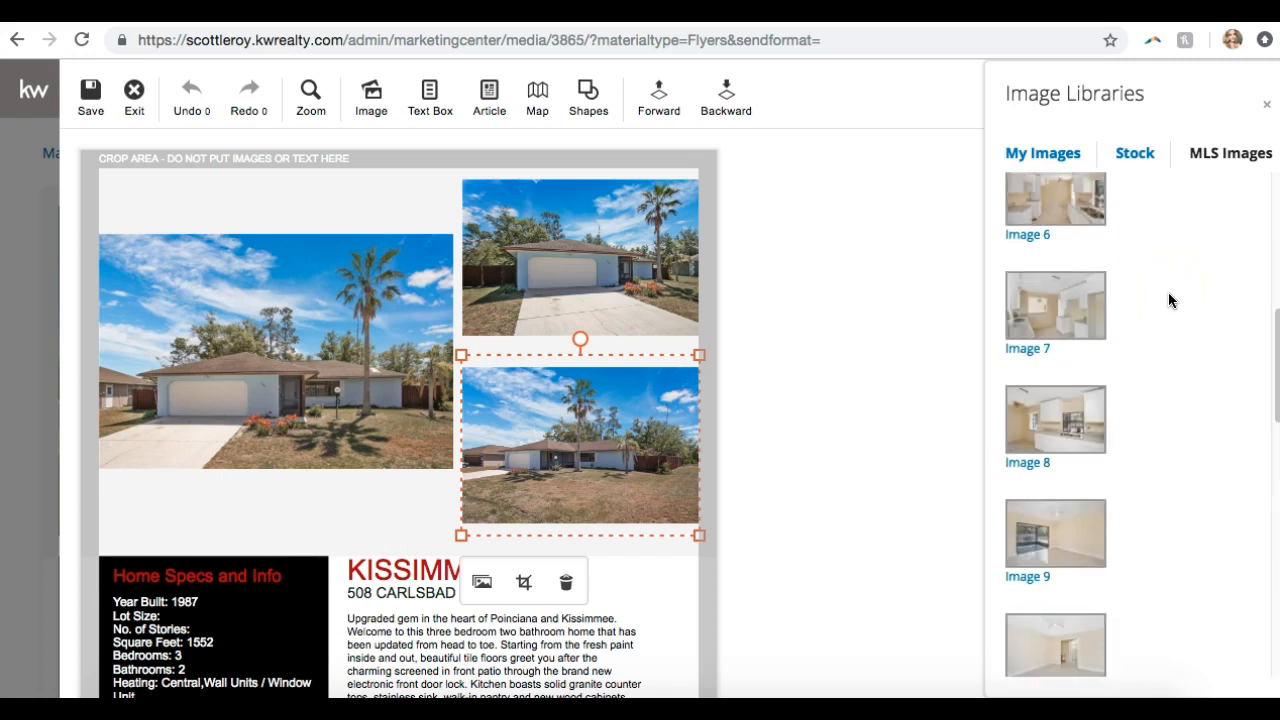
left_click(1076, 289)
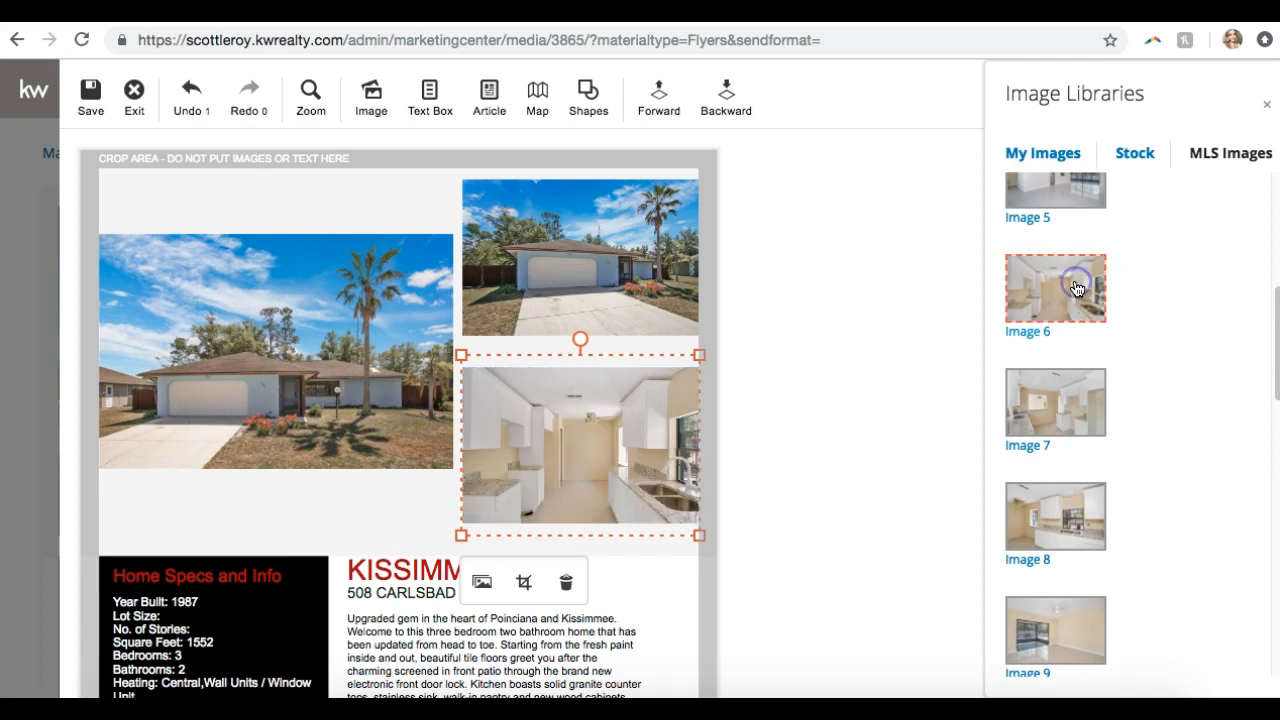
left_click(794, 435)
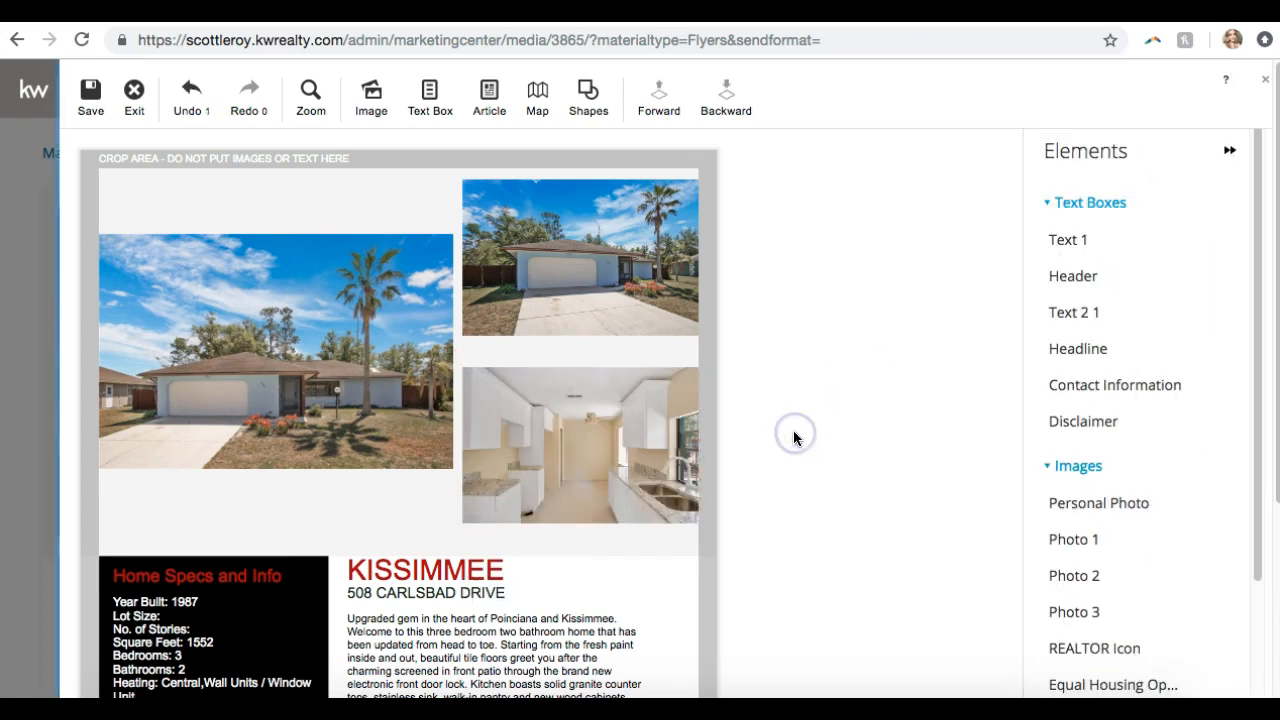
Replace the top-right photo with the backyard shot from the MLS images
left_click(652, 276)
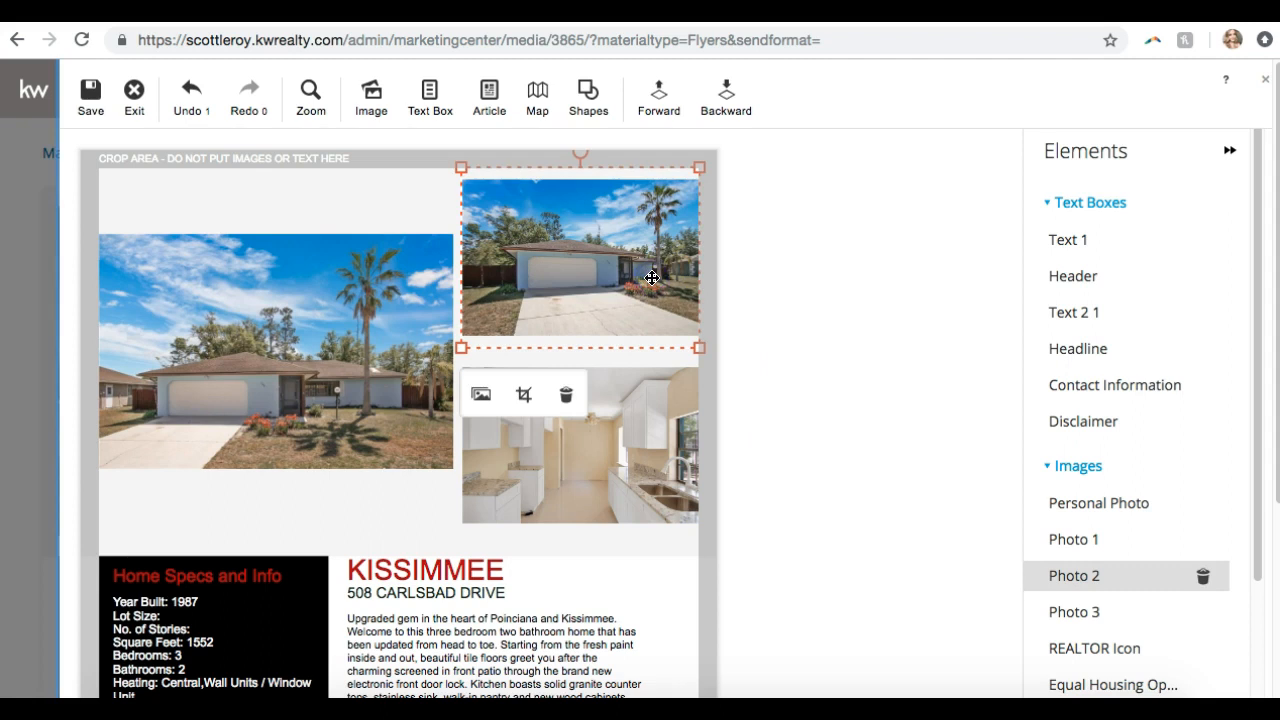
left_click(484, 392)
scroll(1152, 270, "down", 15)
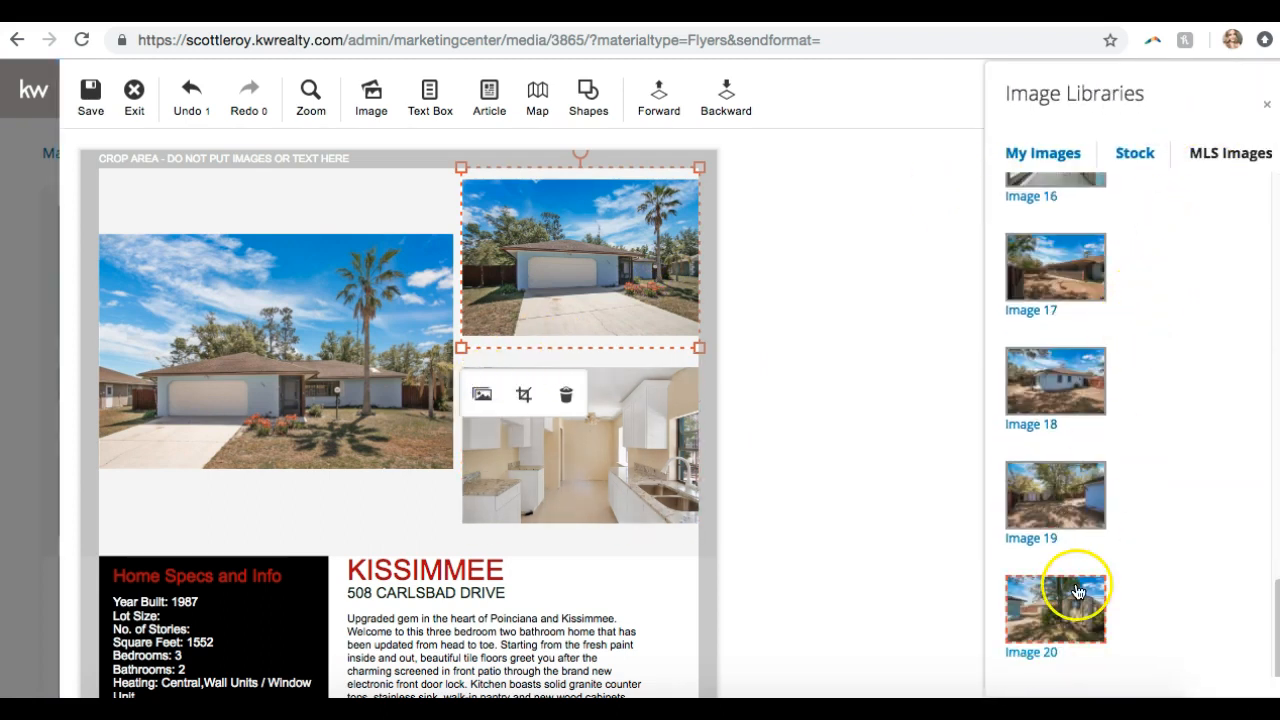
left_click(1081, 507)
left_click(886, 430)
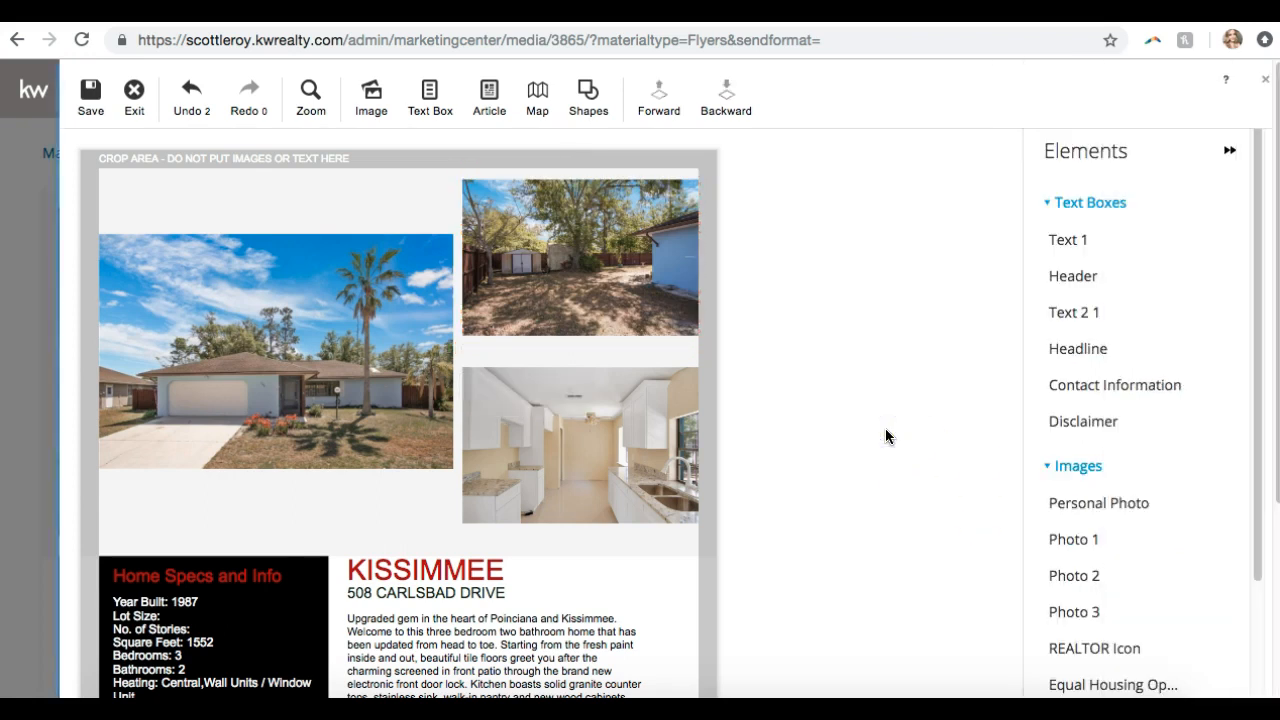
scroll(886, 430, "down", 3)
Move the KW logo out of the description to the flyer's bottom-right corner
left_click(572, 540)
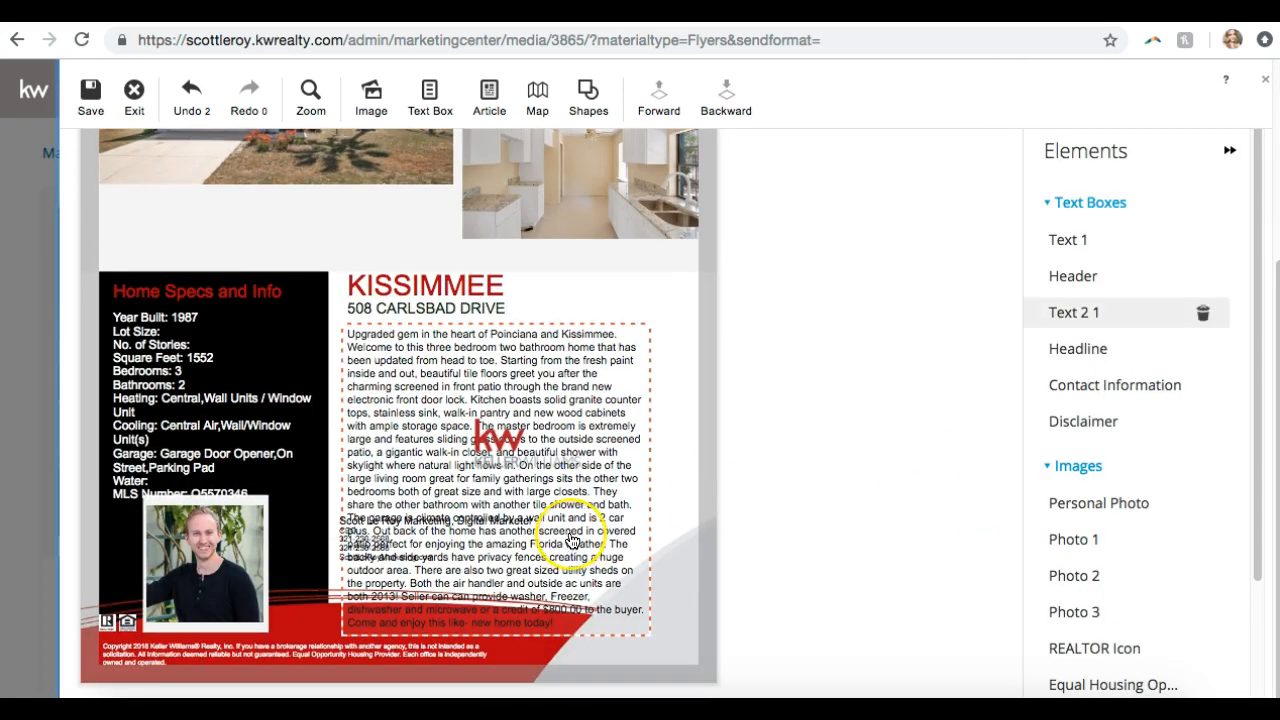
left_click(572, 540)
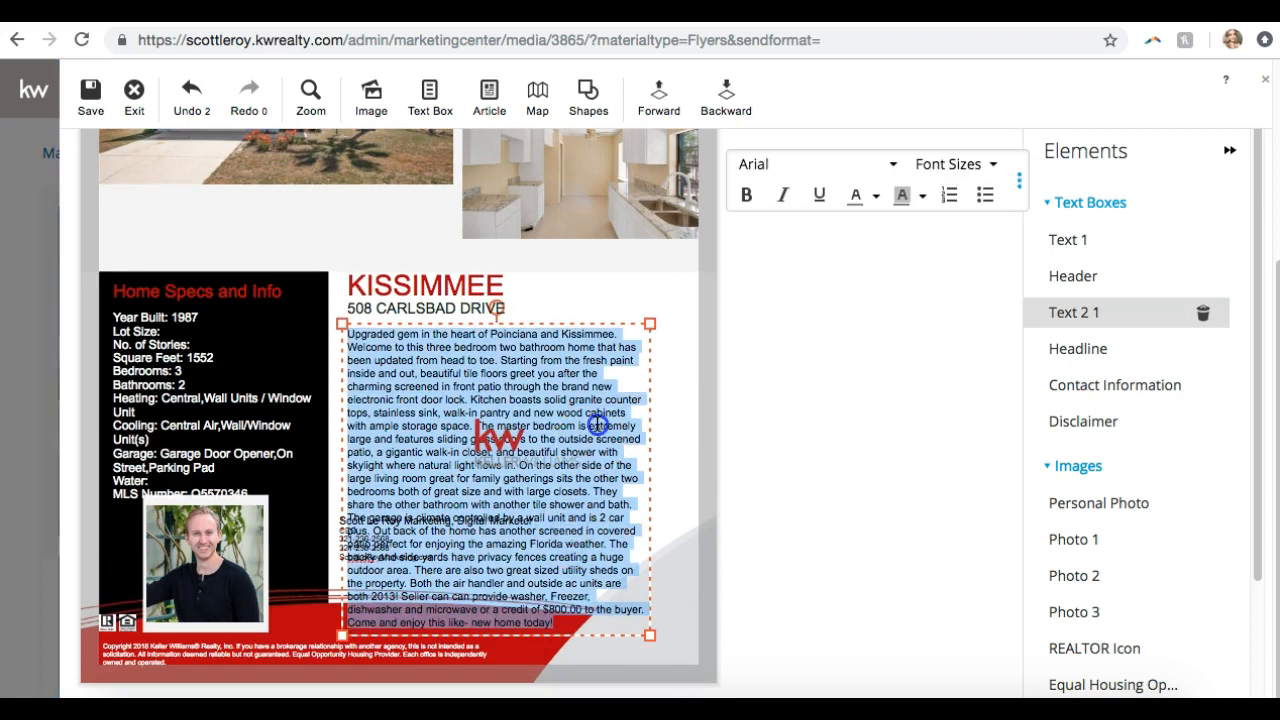
left_click(500, 449)
double_click(543, 413)
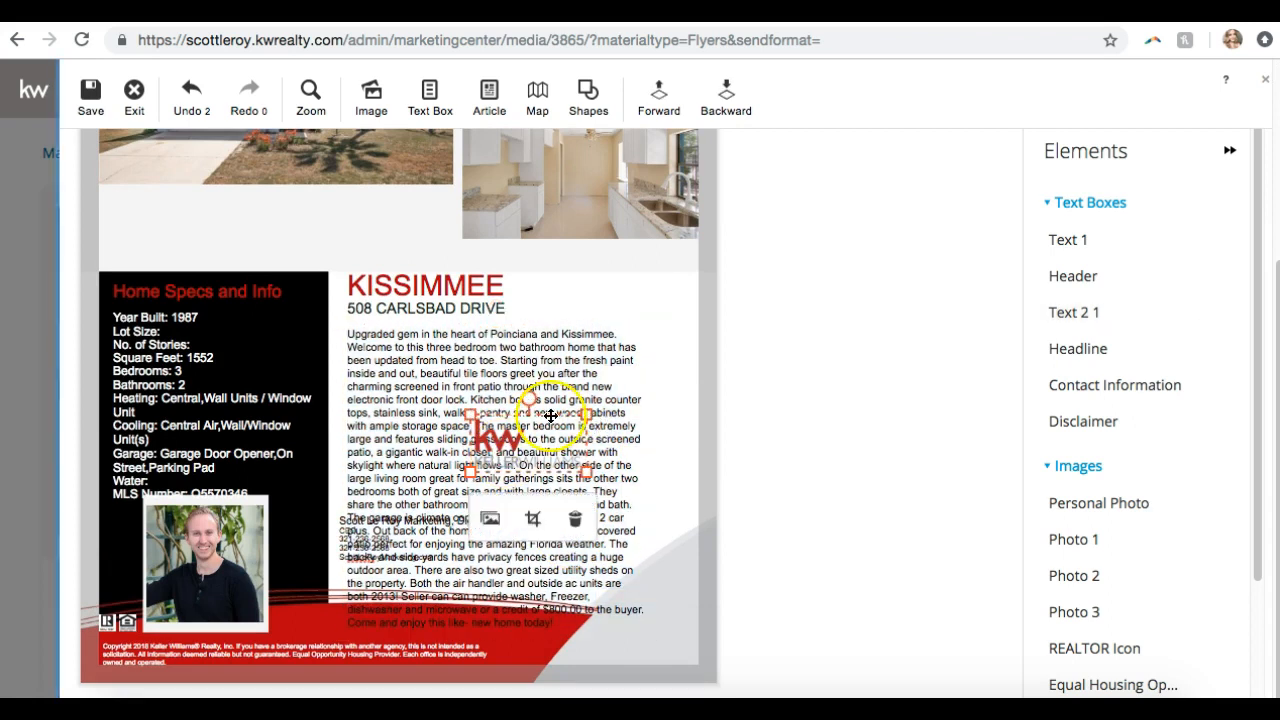
left_click(515, 445)
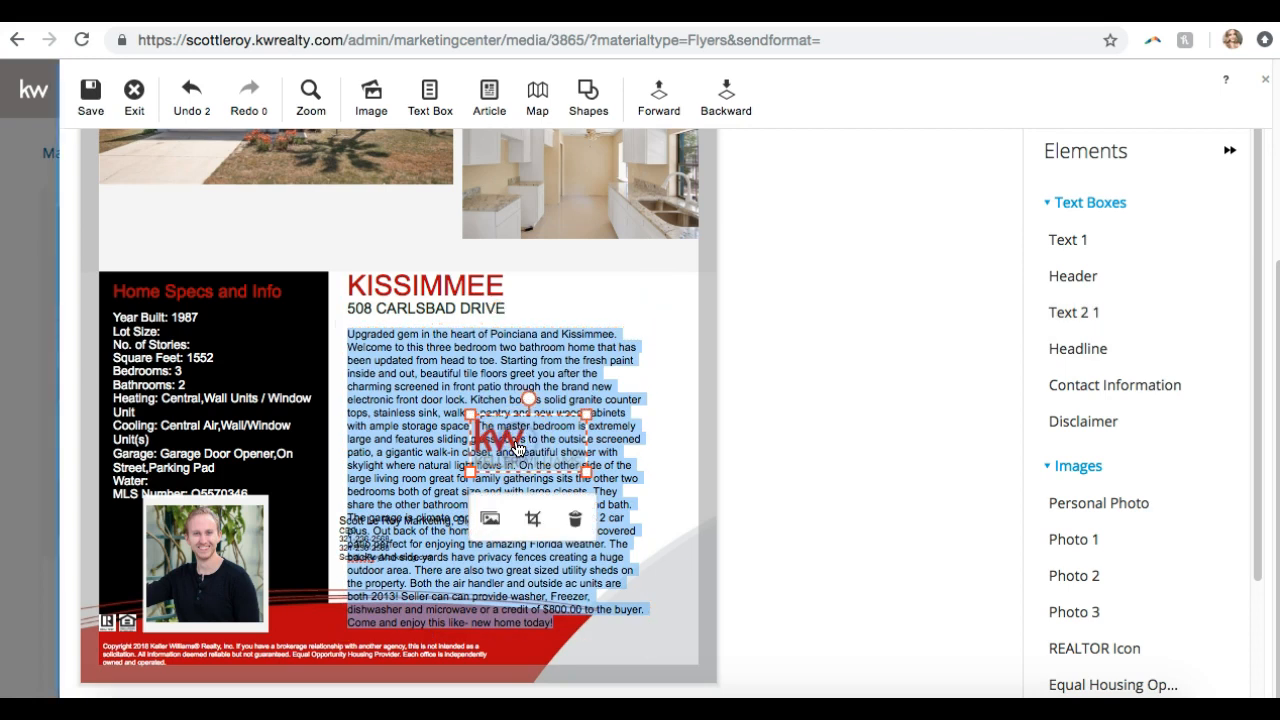
left_click_drag(515, 445, 607, 636)
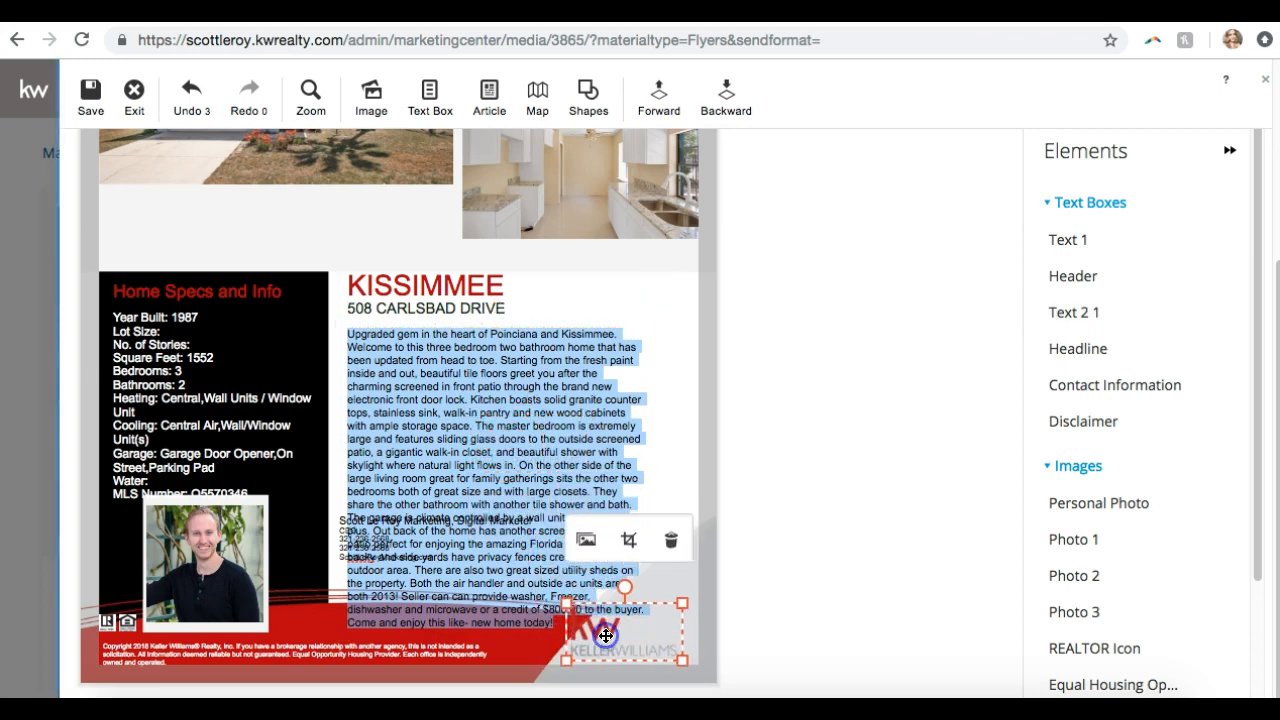
Widen the description box and delete the text from 'They share…' to the end
left_click(532, 443)
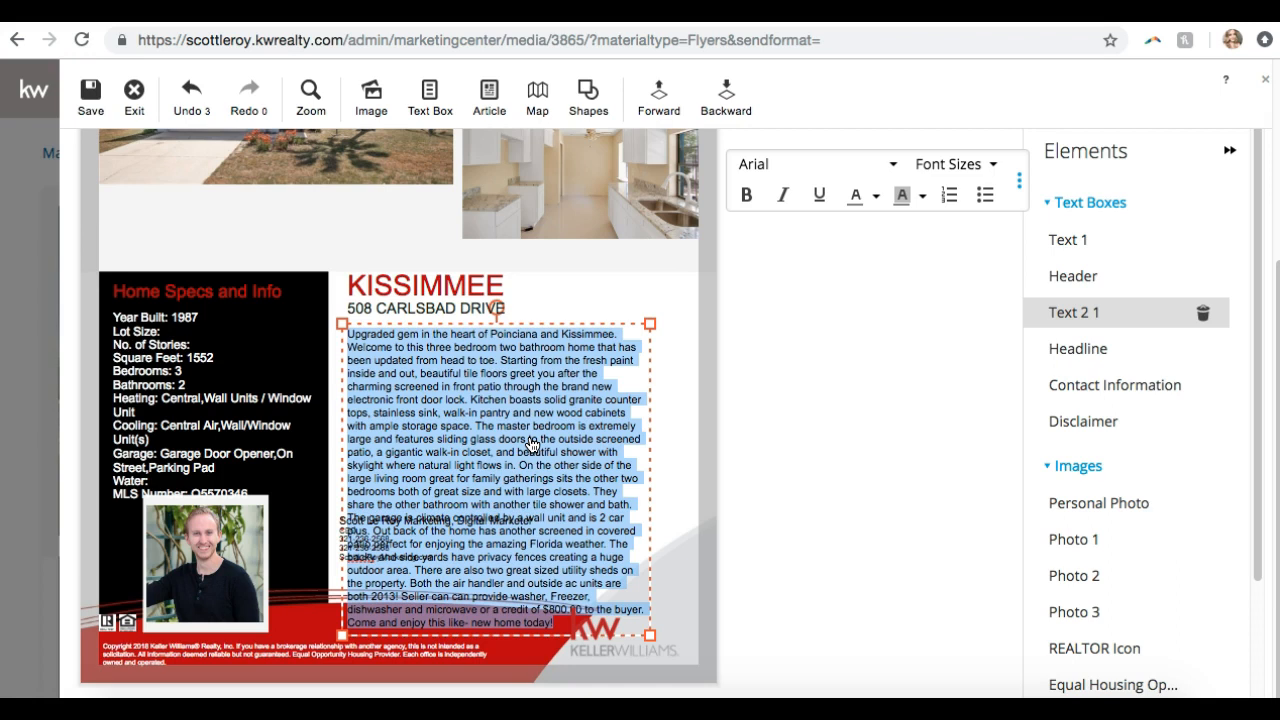
left_click_drag(654, 363, 698, 328)
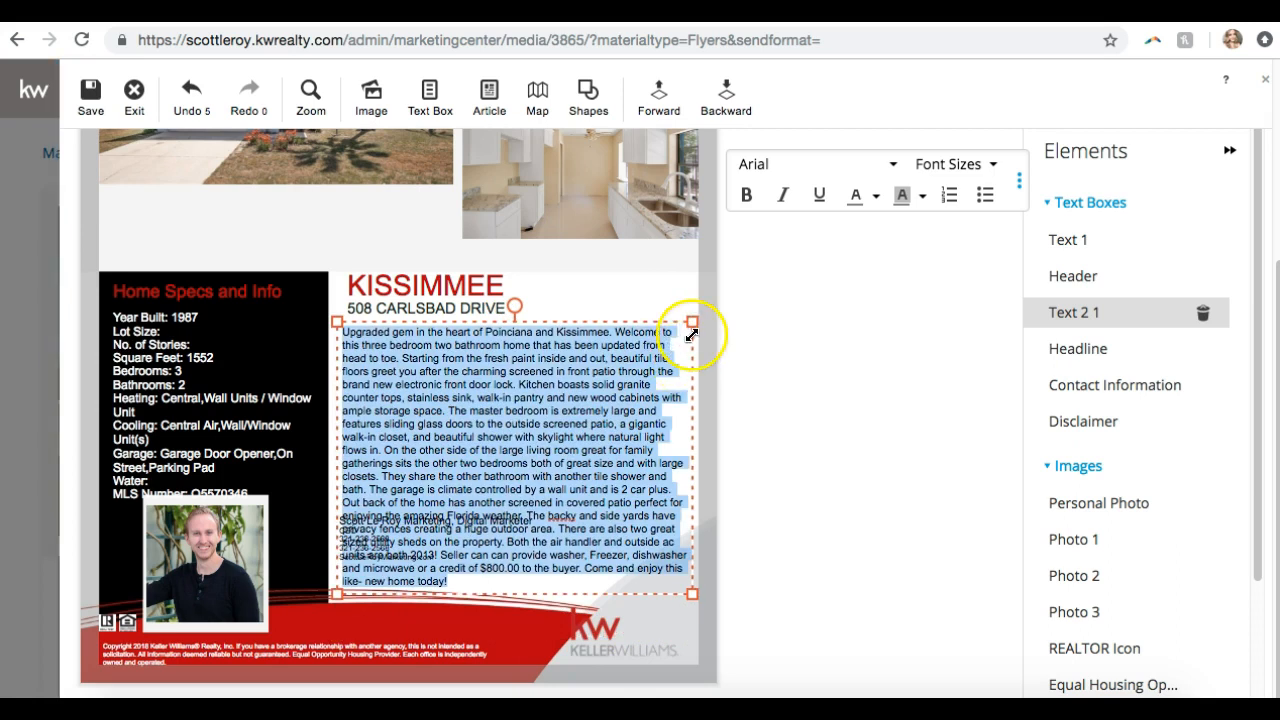
left_click(495, 580)
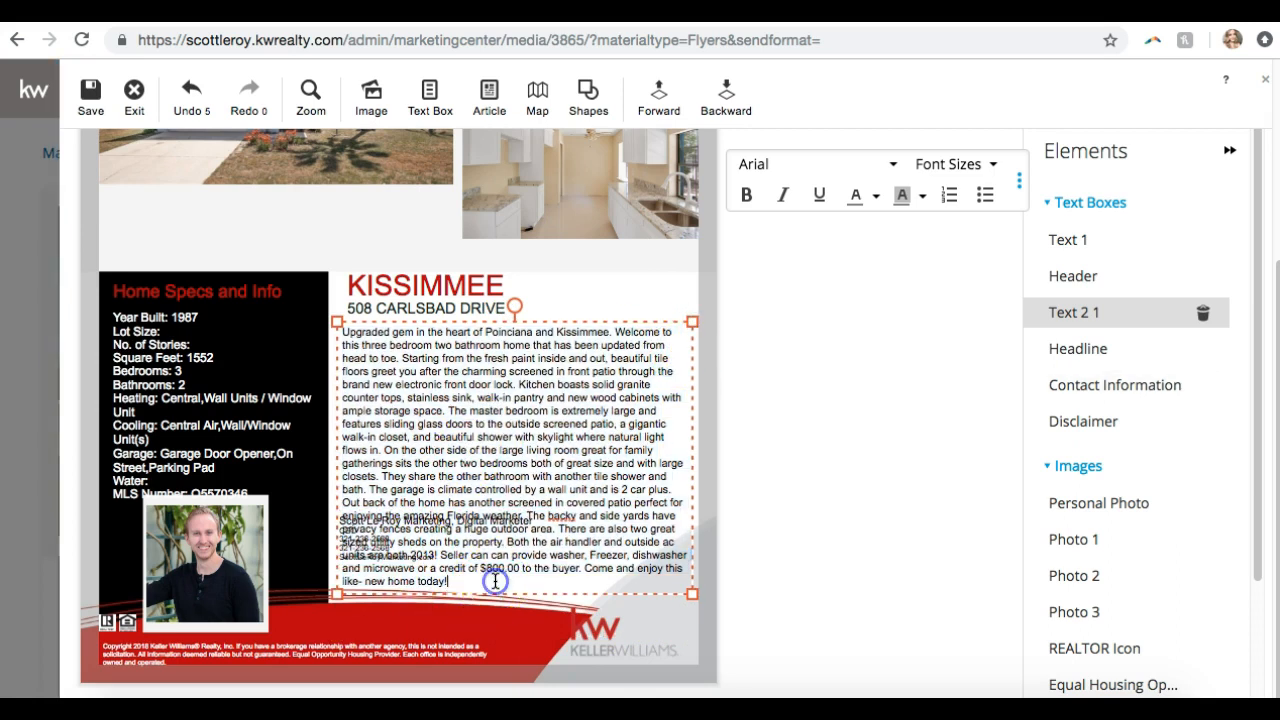
left_click_drag(475, 580, 386, 476)
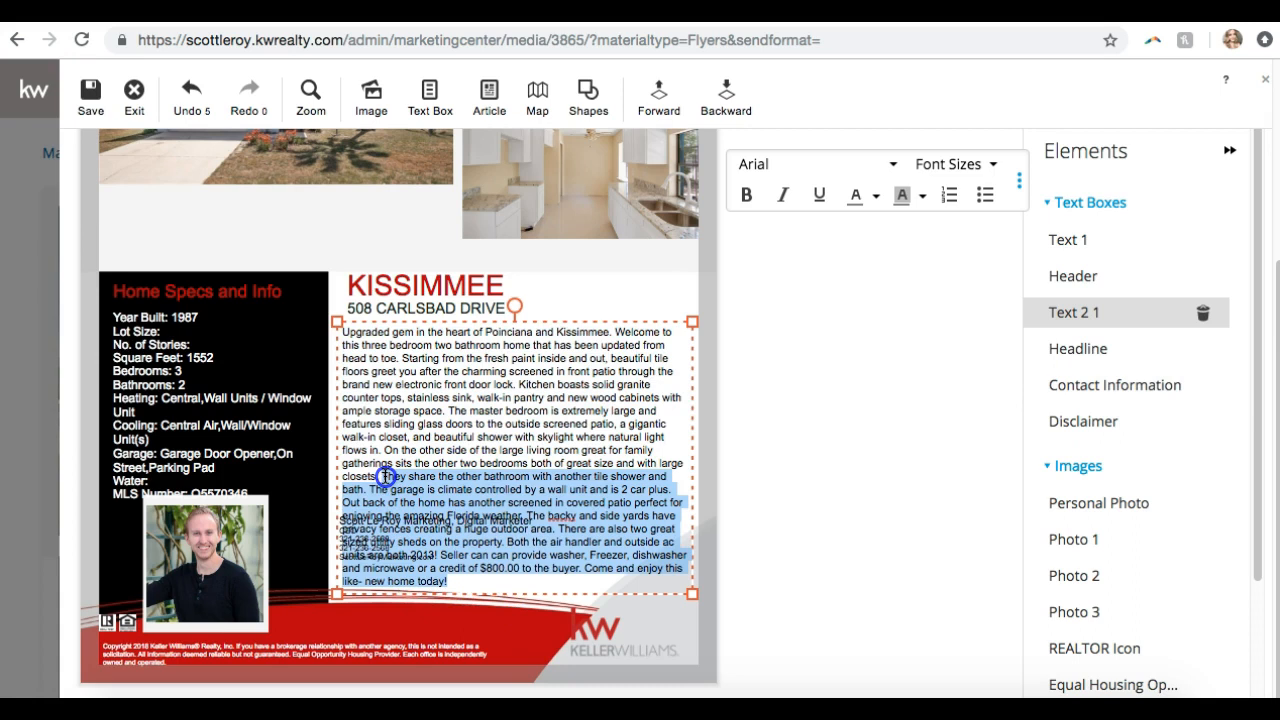
key("BackSpace")
left_click(771, 491)
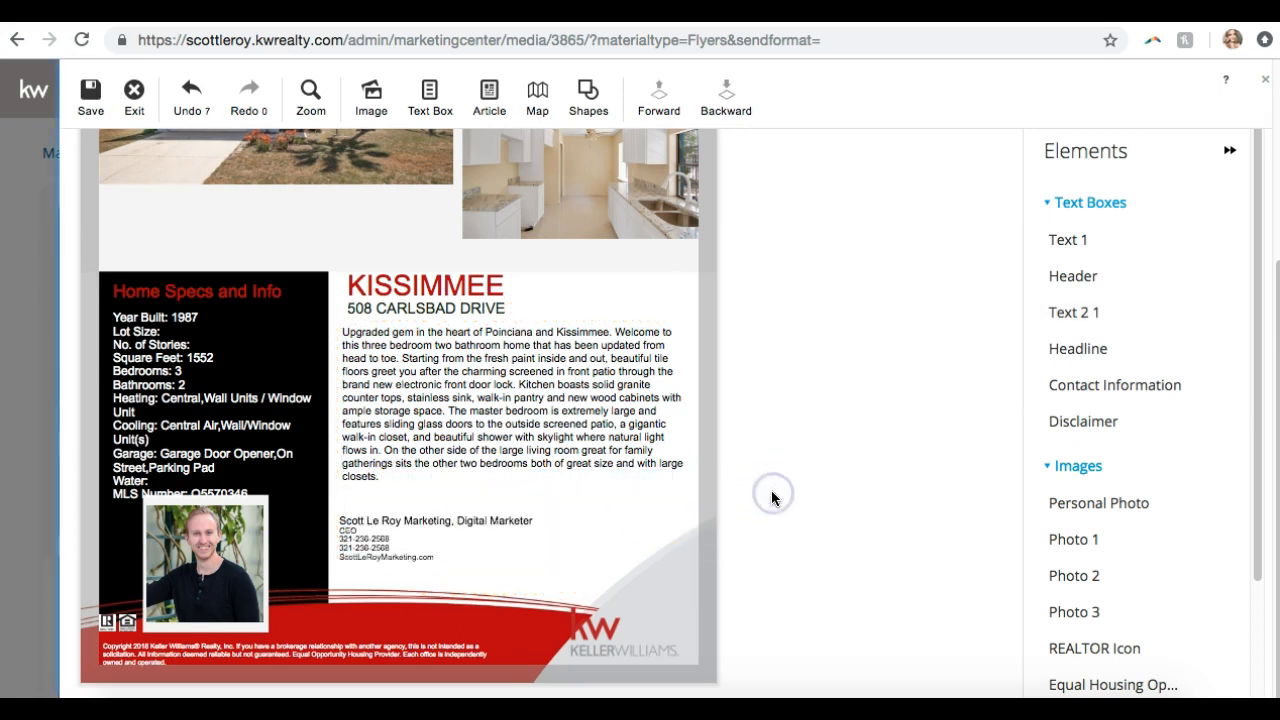
Delete the Garage and Water lines from the Home Specs panel
left_click(452, 515)
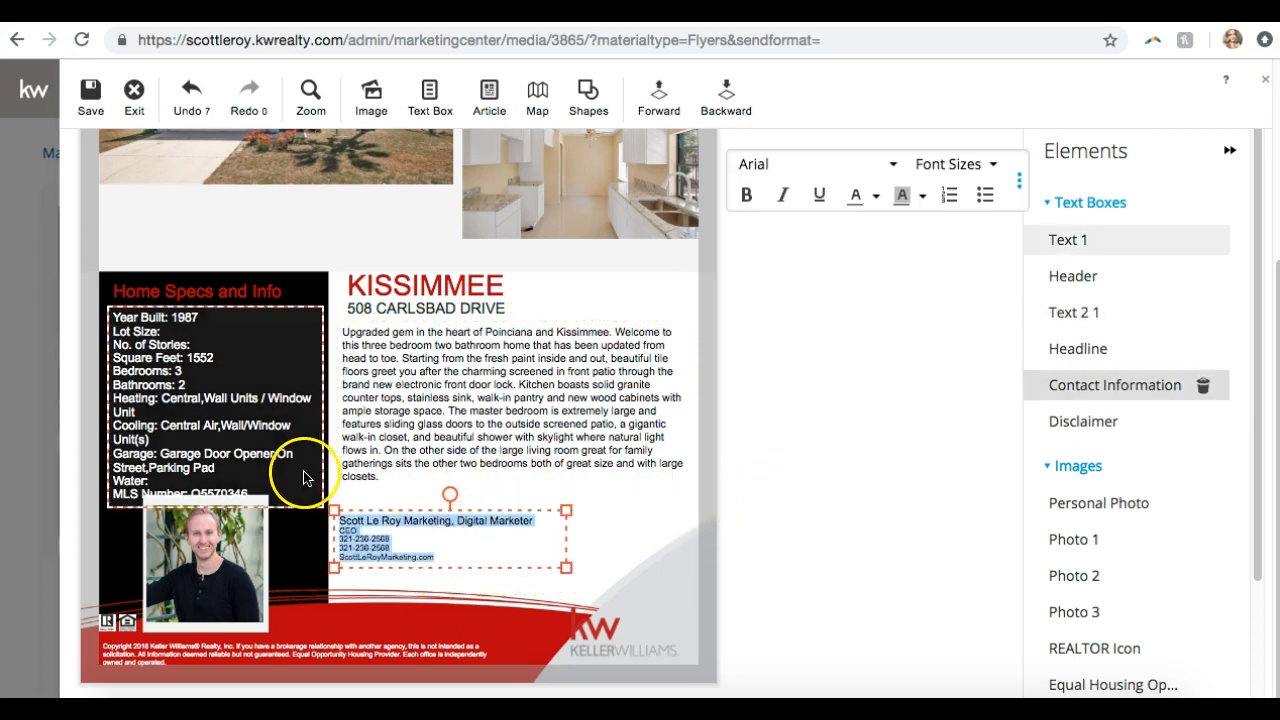
left_click(115, 448)
left_click(216, 467)
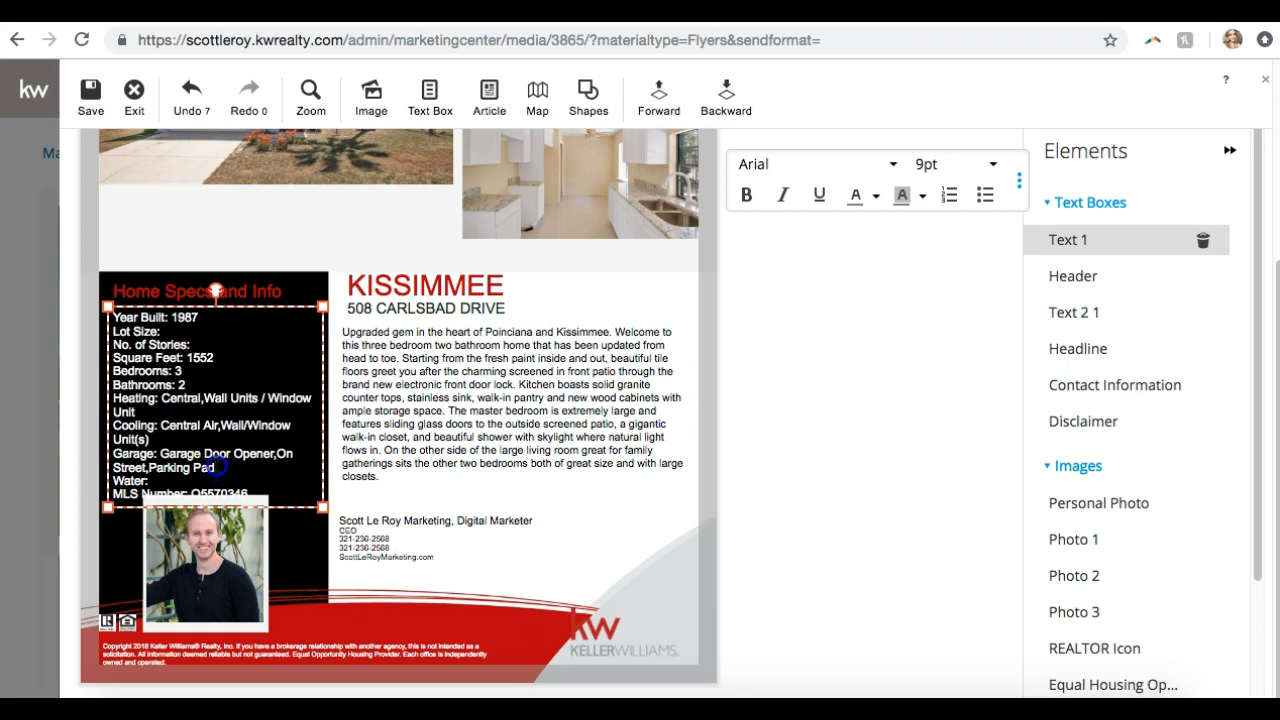
left_click_drag(216, 467, 108, 450)
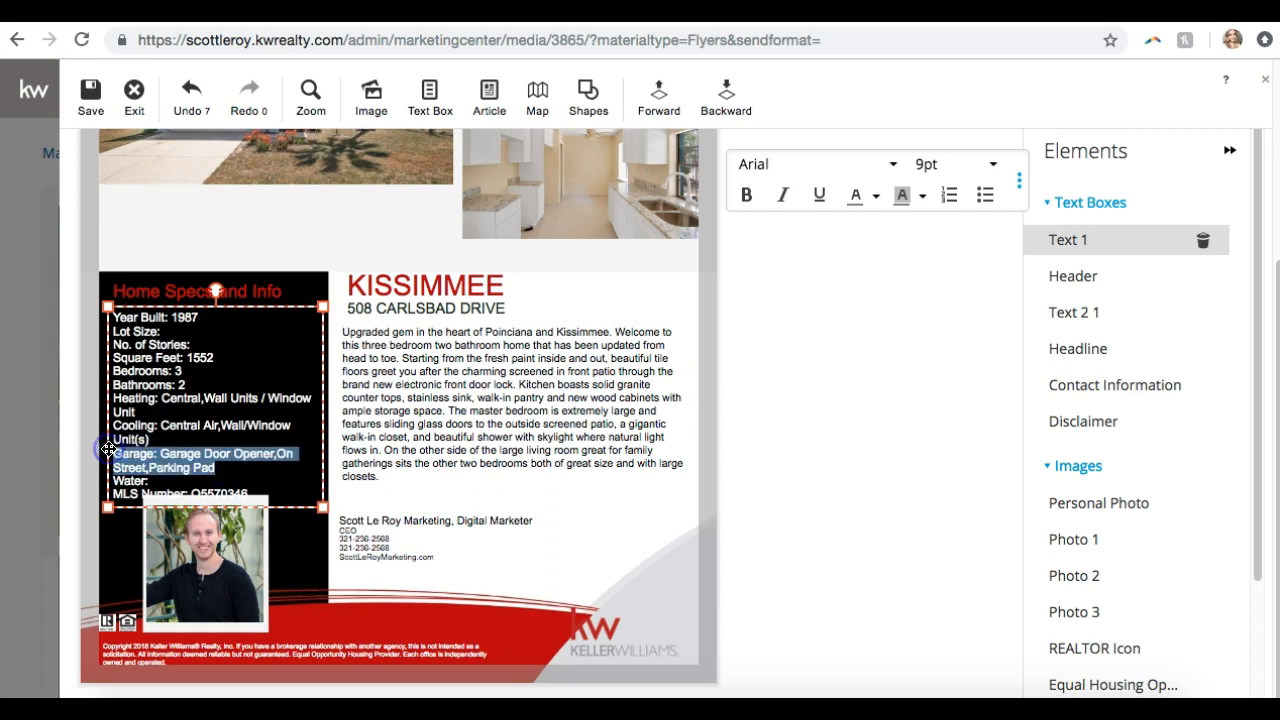
key("BackSpace")
left_click(238, 405)
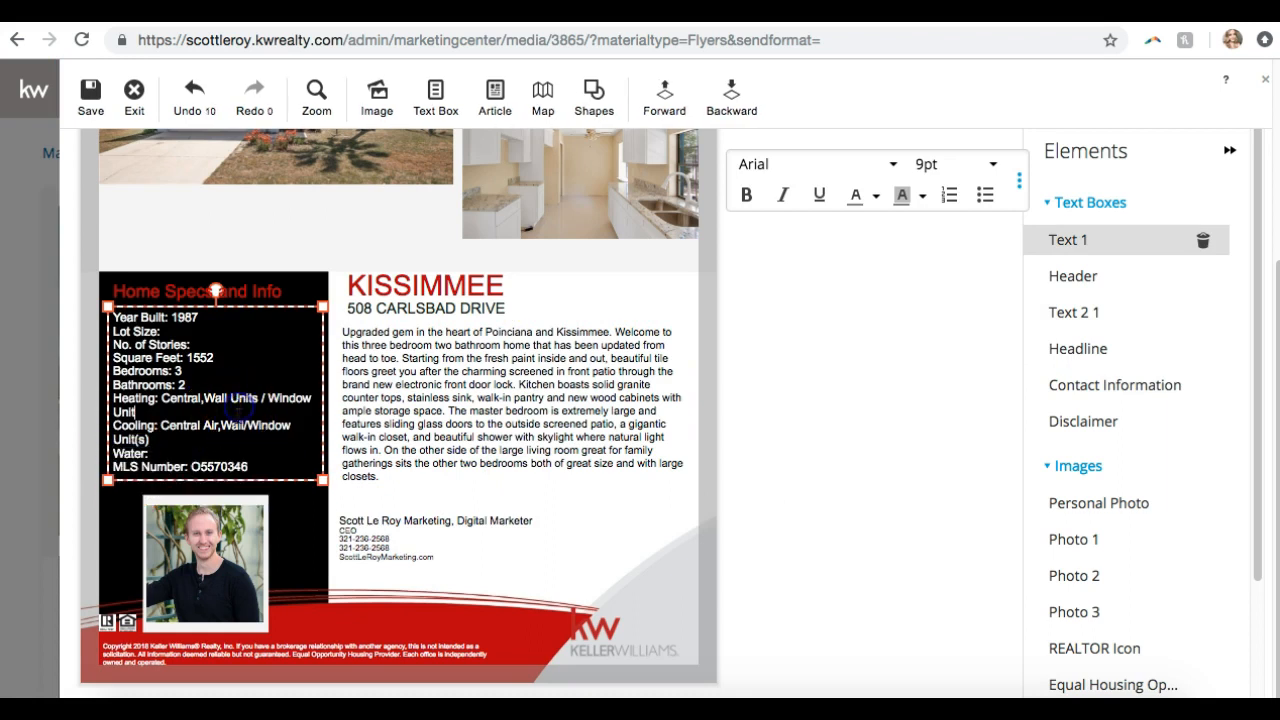
key("BackSpace")
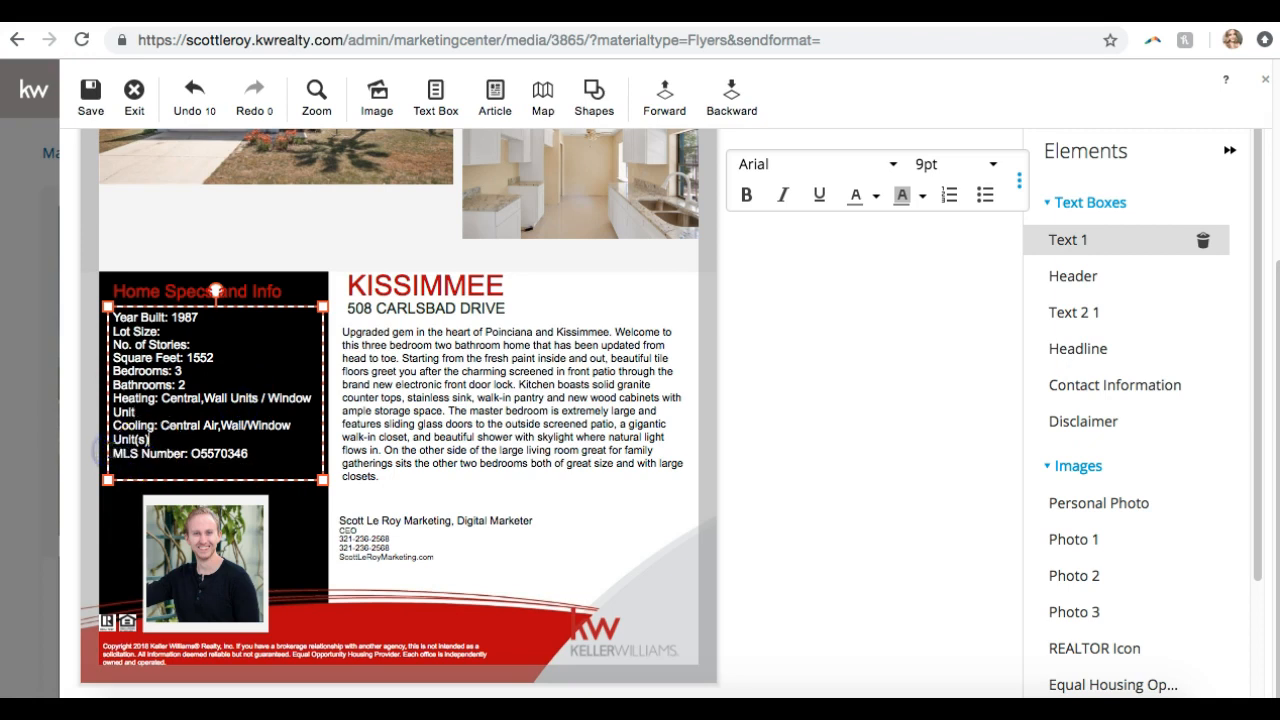
Make the contact name 12pt and put the Digital Marketer / CEO title on one line
left_click(410, 550)
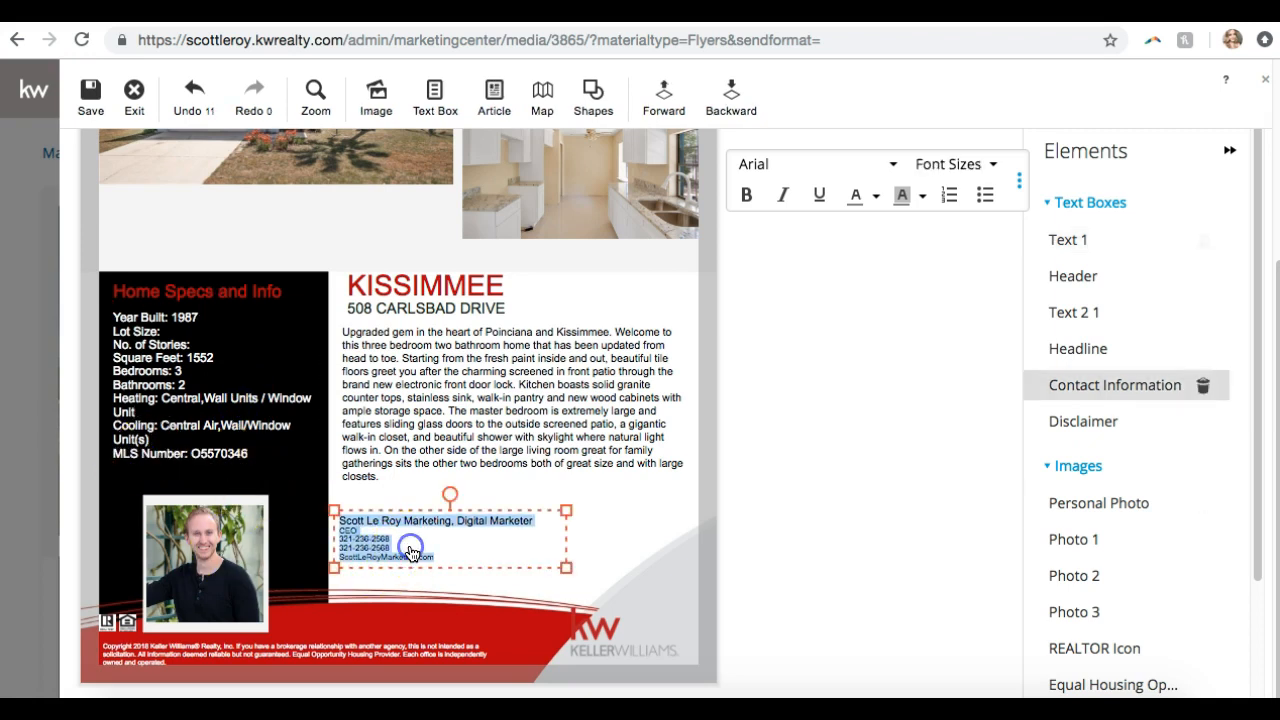
left_click(410, 547)
left_click(433, 523)
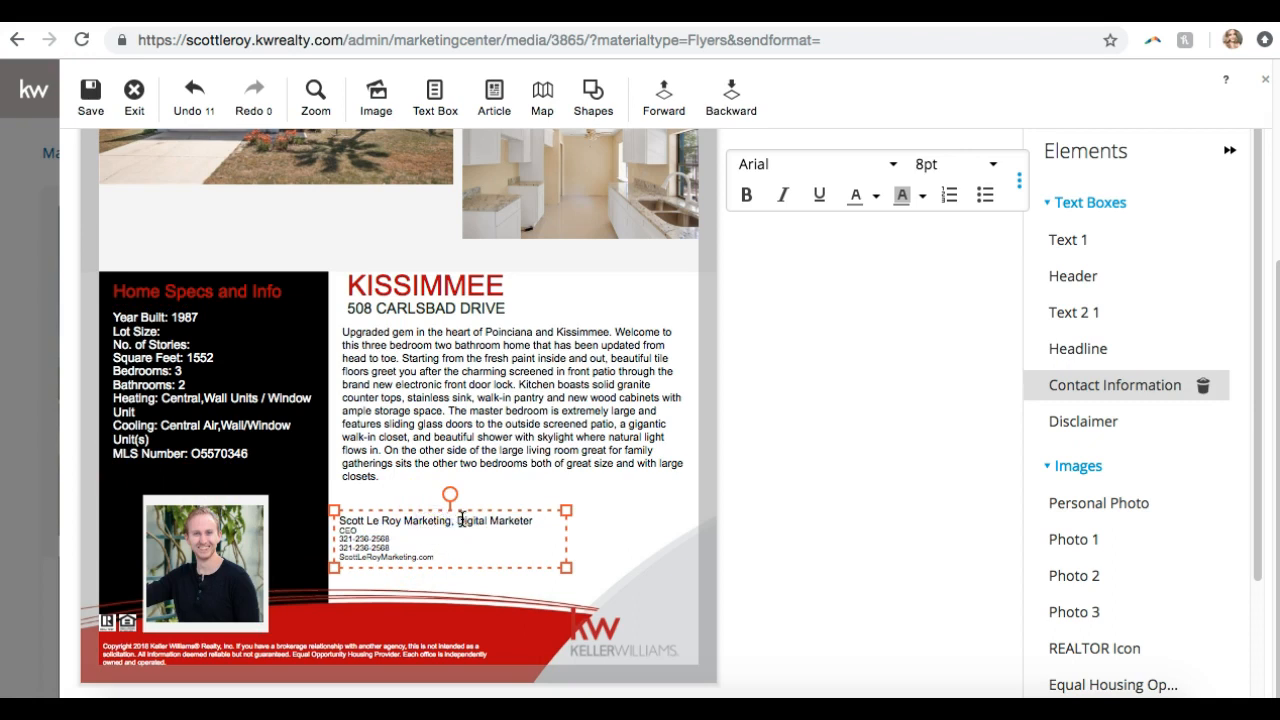
left_click_drag(452, 520, 322, 523)
left_click(940, 164)
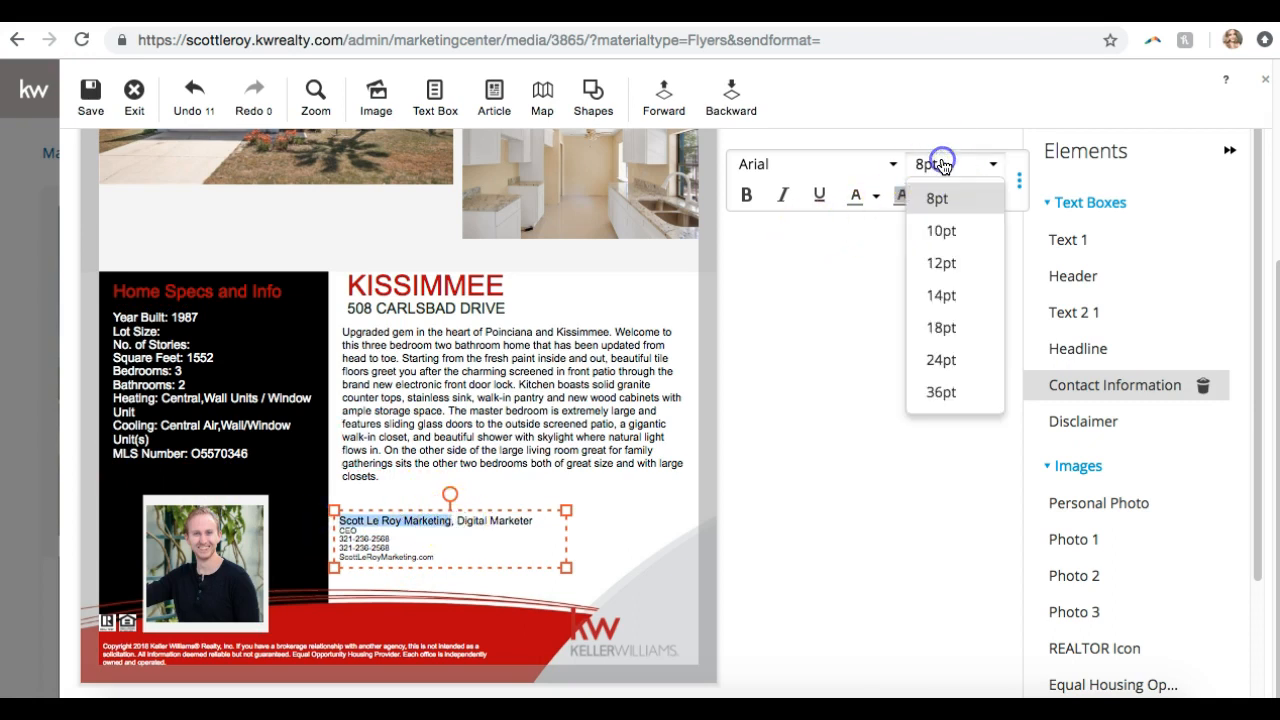
left_click(941, 262)
left_click(460, 545)
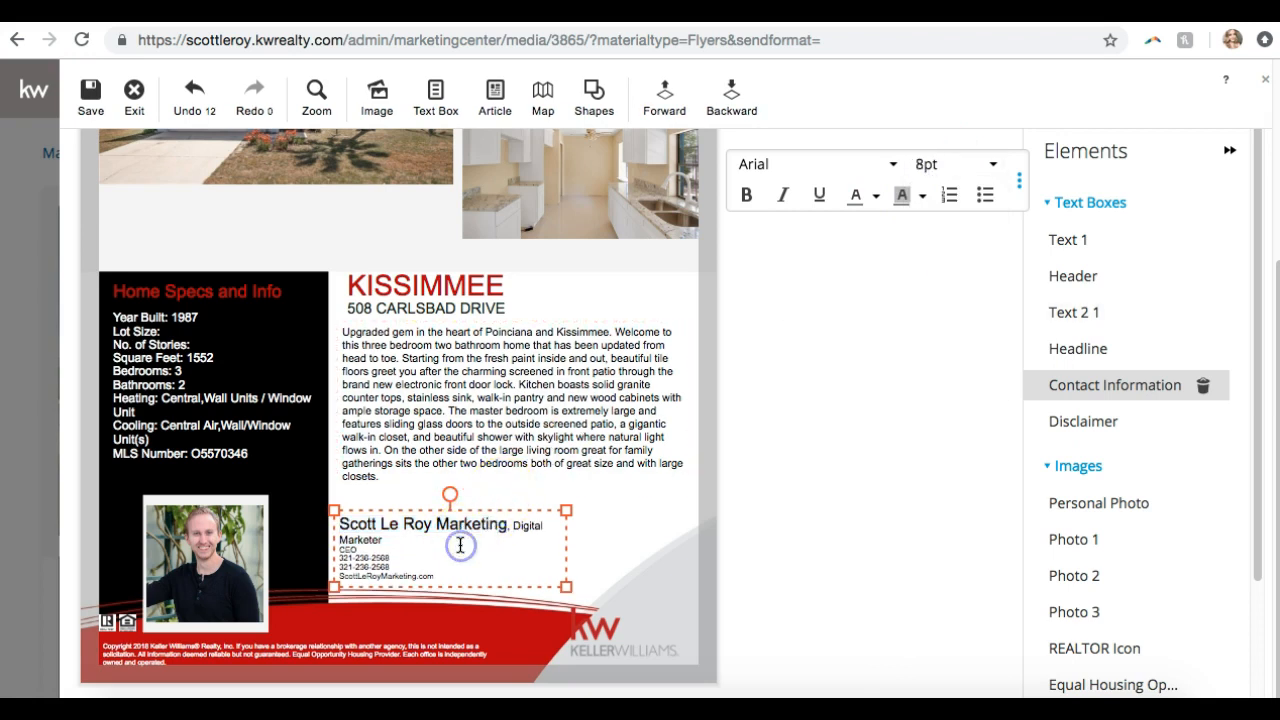
key("Return")
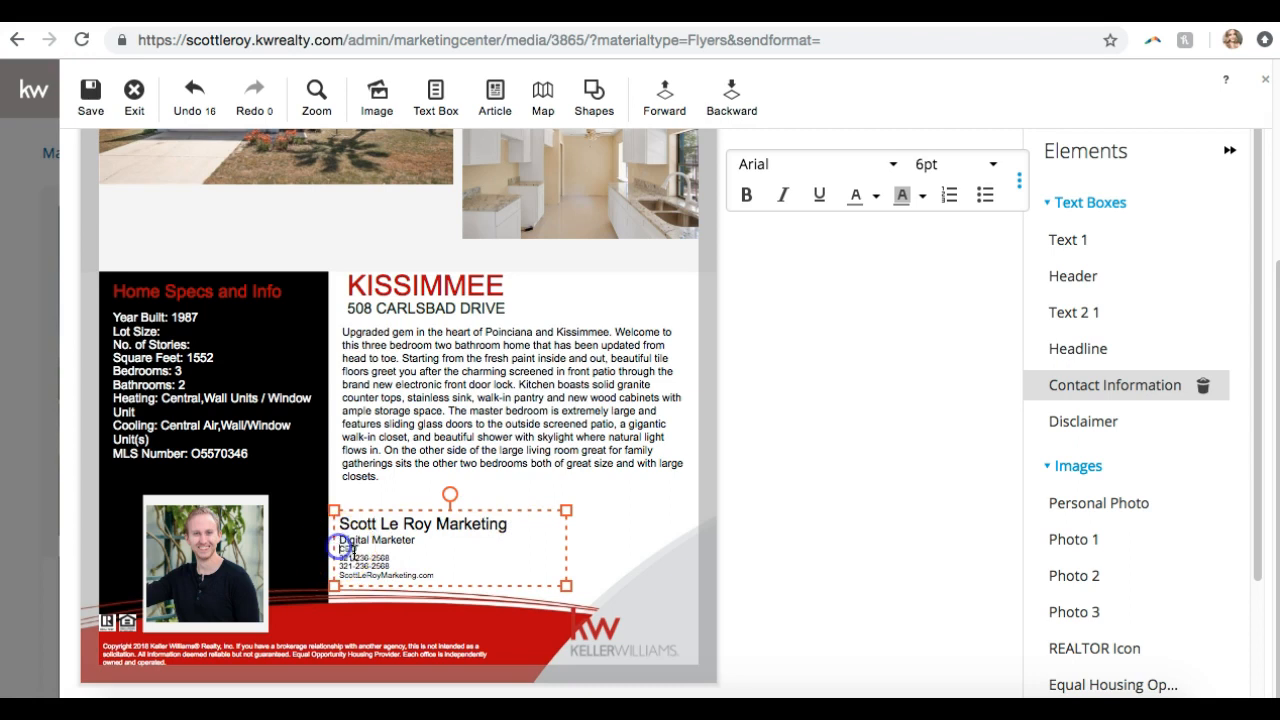
key("BackSpace")
Apply the OpenSans Light font to all the contact details text
left_click(450, 567)
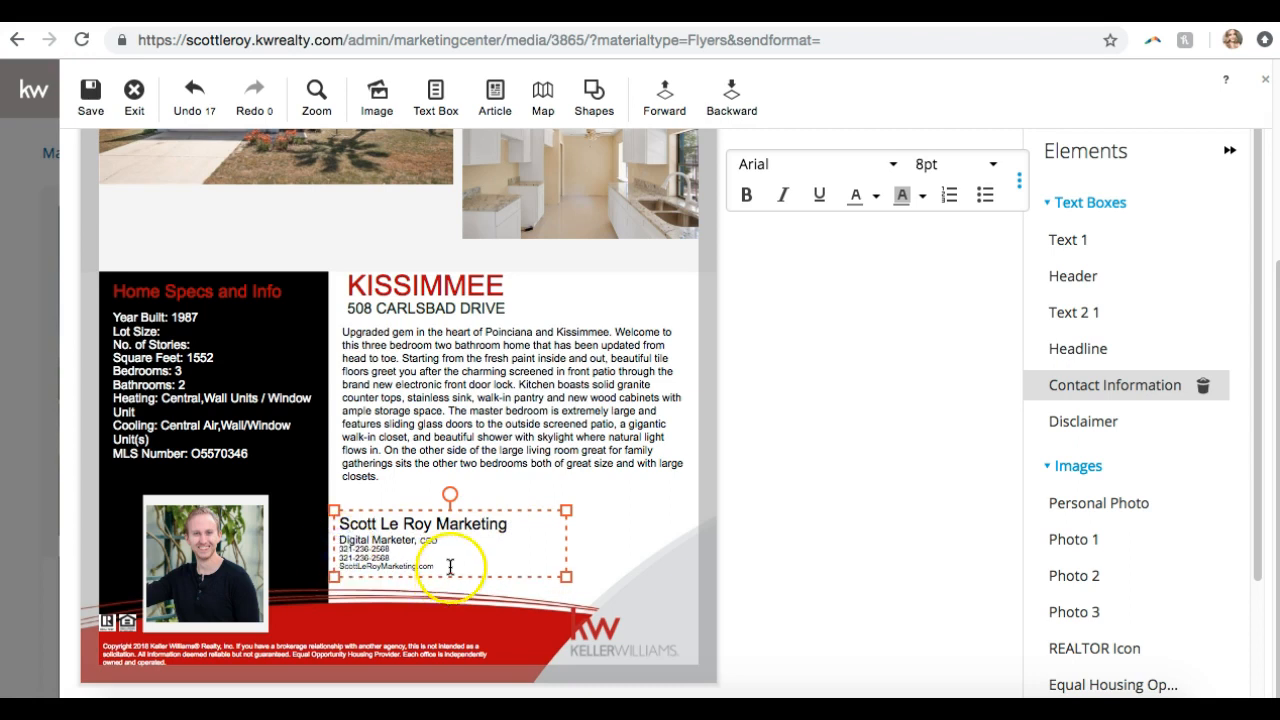
left_click_drag(454, 572, 356, 512)
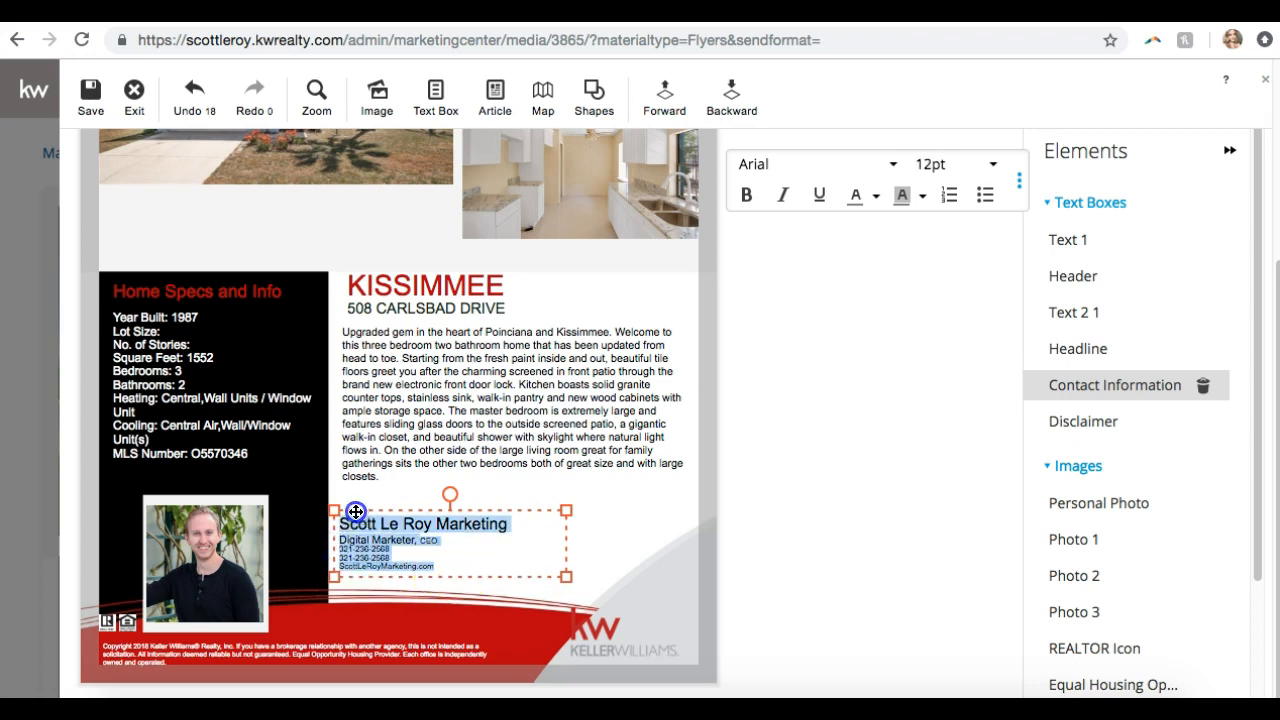
left_click(756, 168)
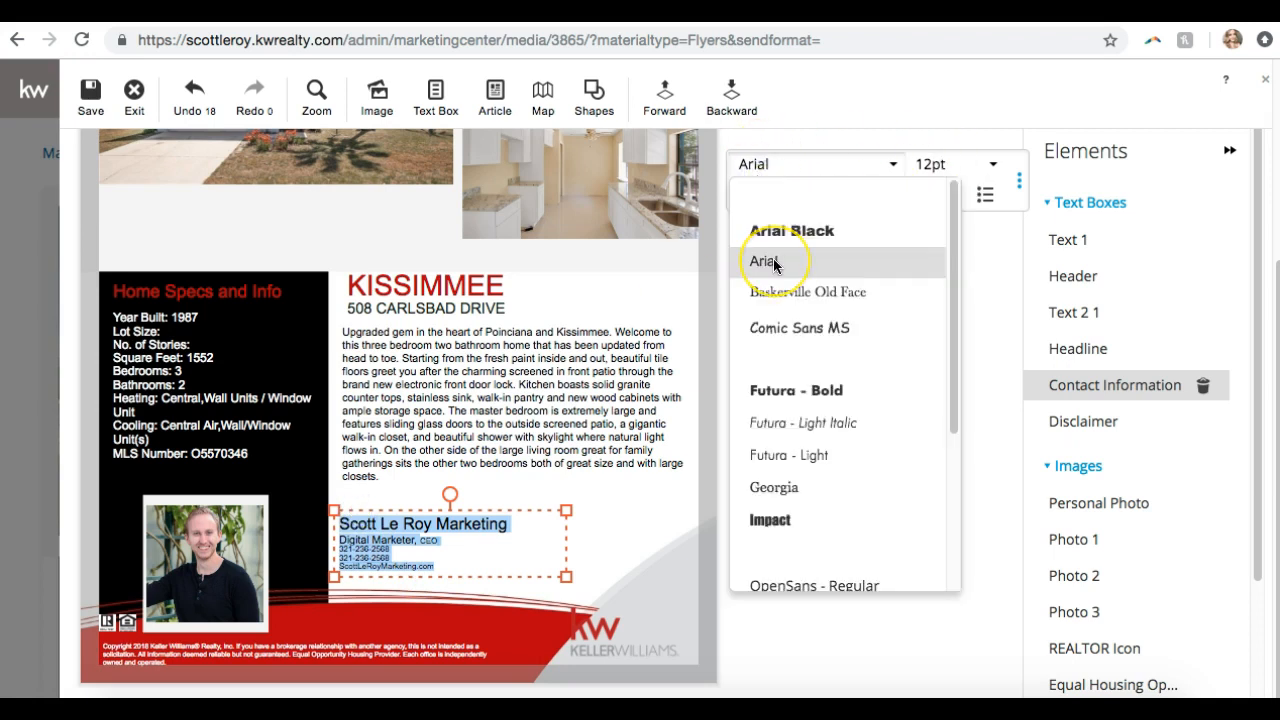
scroll(775, 264, "down", 5)
scroll(775, 264, "up", 5)
scroll(775, 264, "down", 5)
left_click(786, 310)
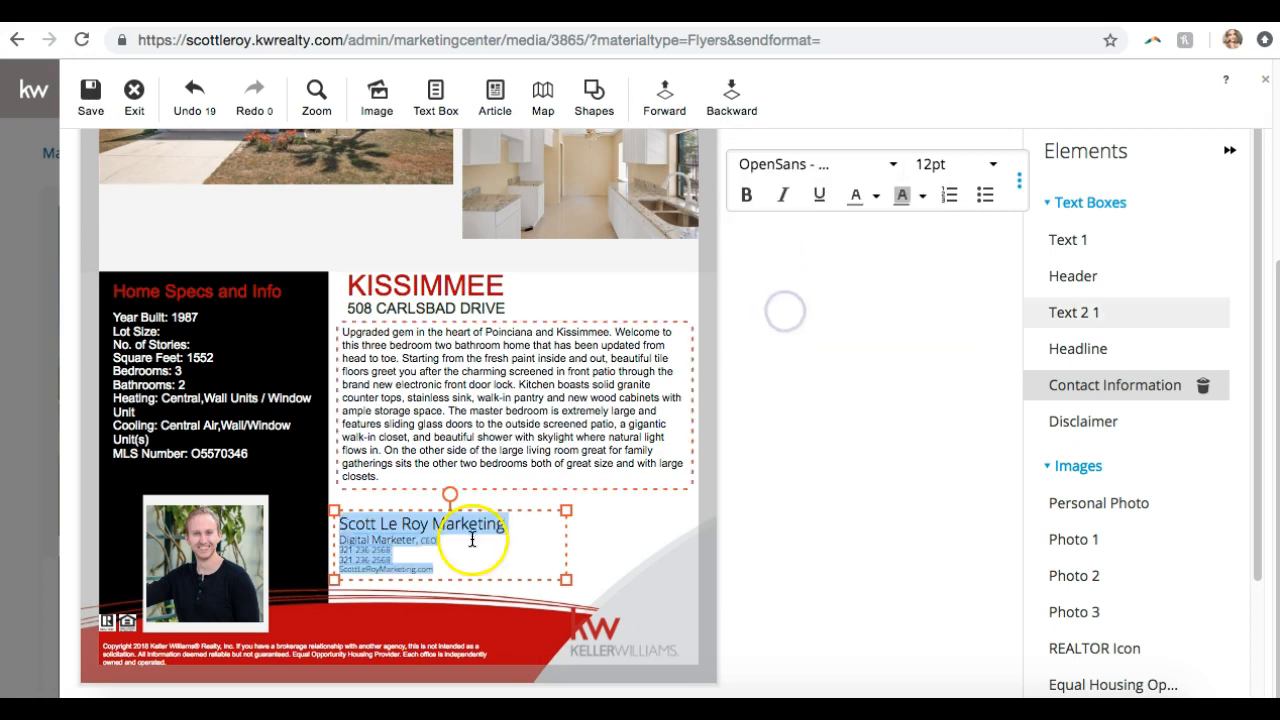
Enlarge the title, phone and website contact lines to 10pt
left_click(703, 484)
left_click(515, 549)
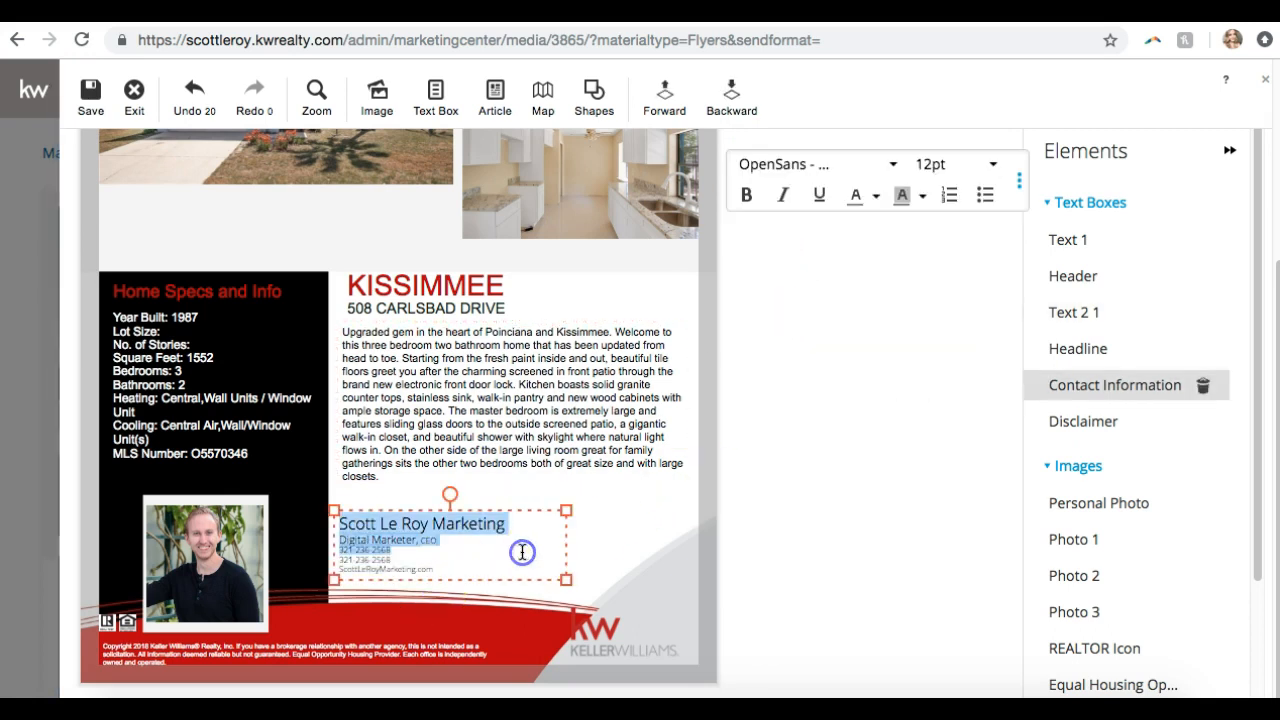
left_click_drag(430, 568, 336, 541)
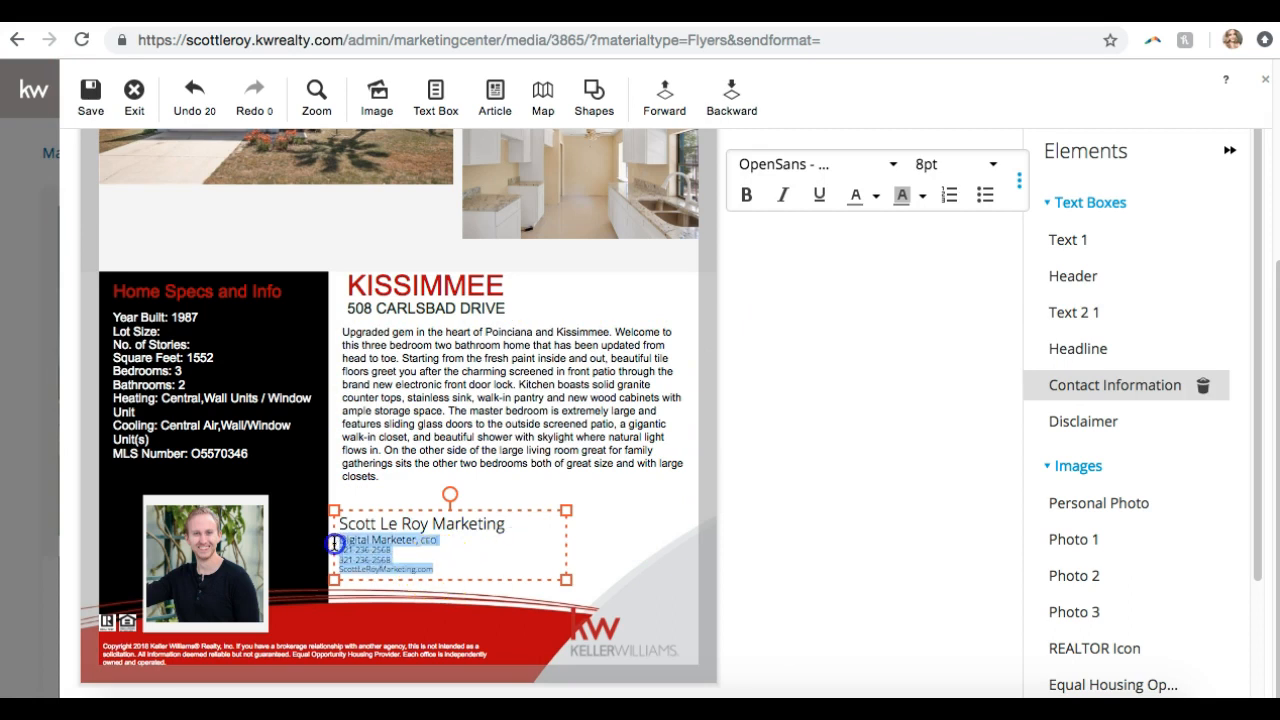
left_click(966, 176)
left_click(949, 232)
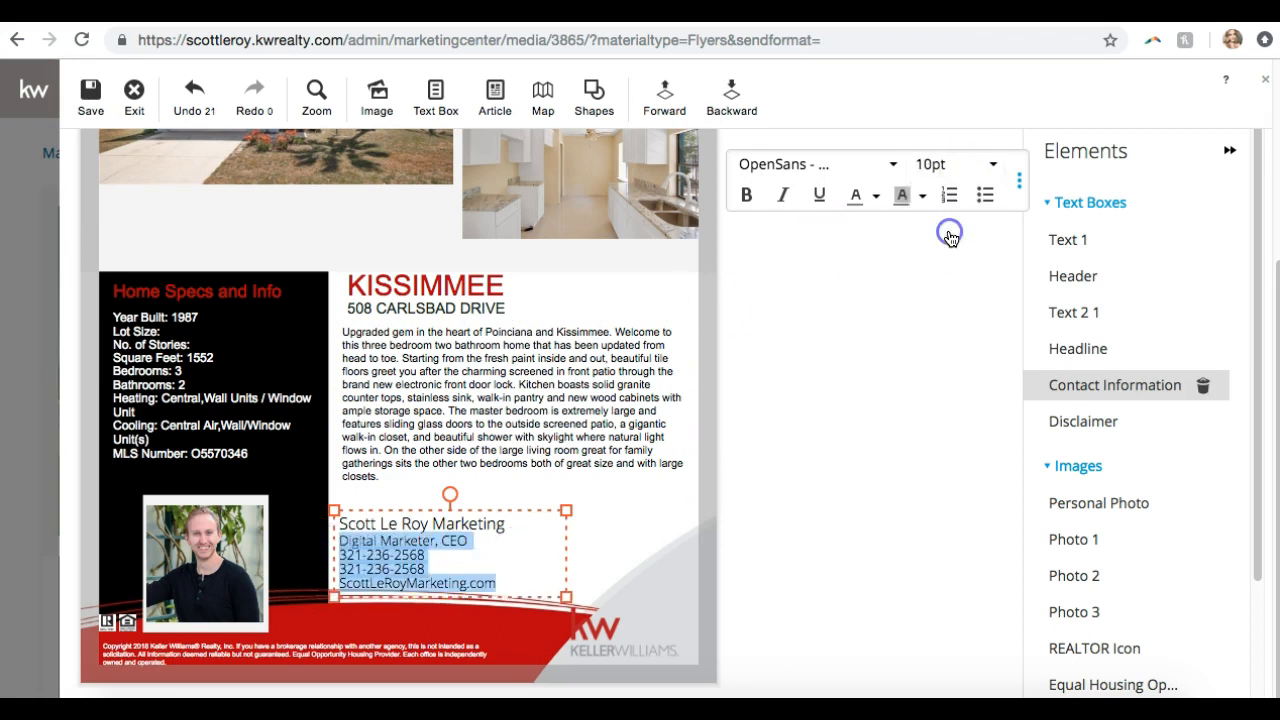
left_click(706, 453)
triple_click(505, 367)
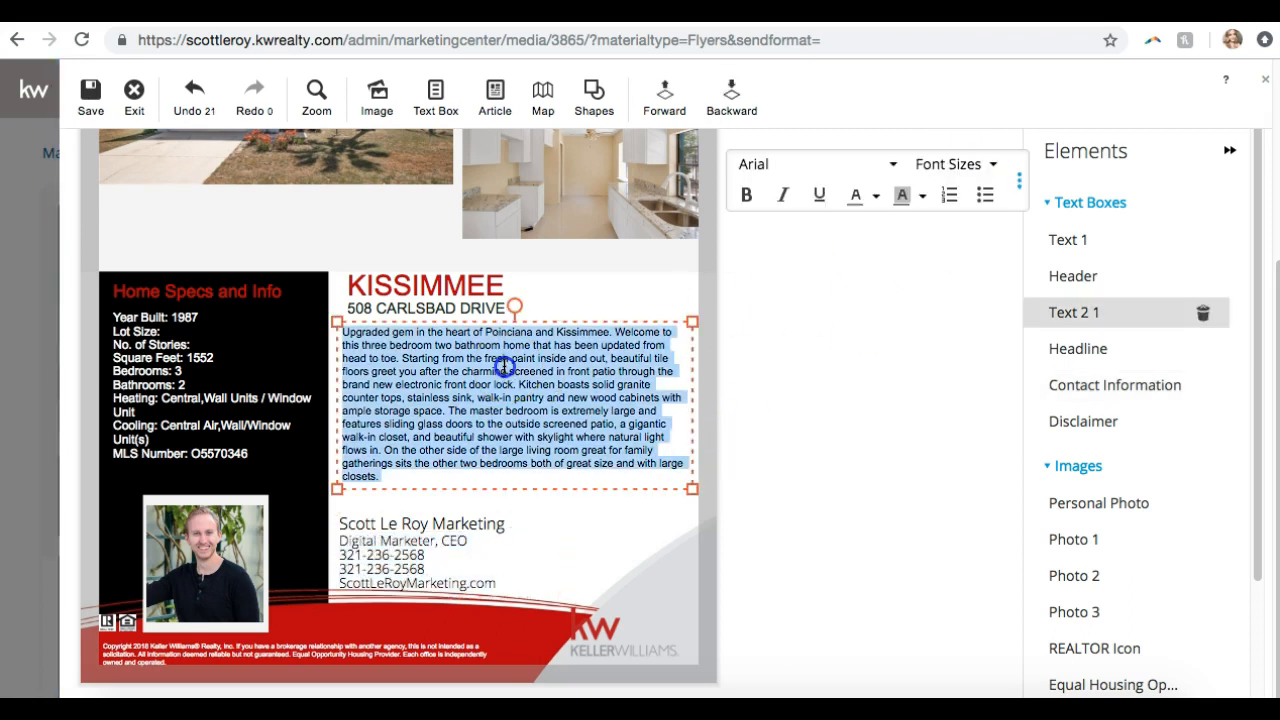
left_click(430, 418)
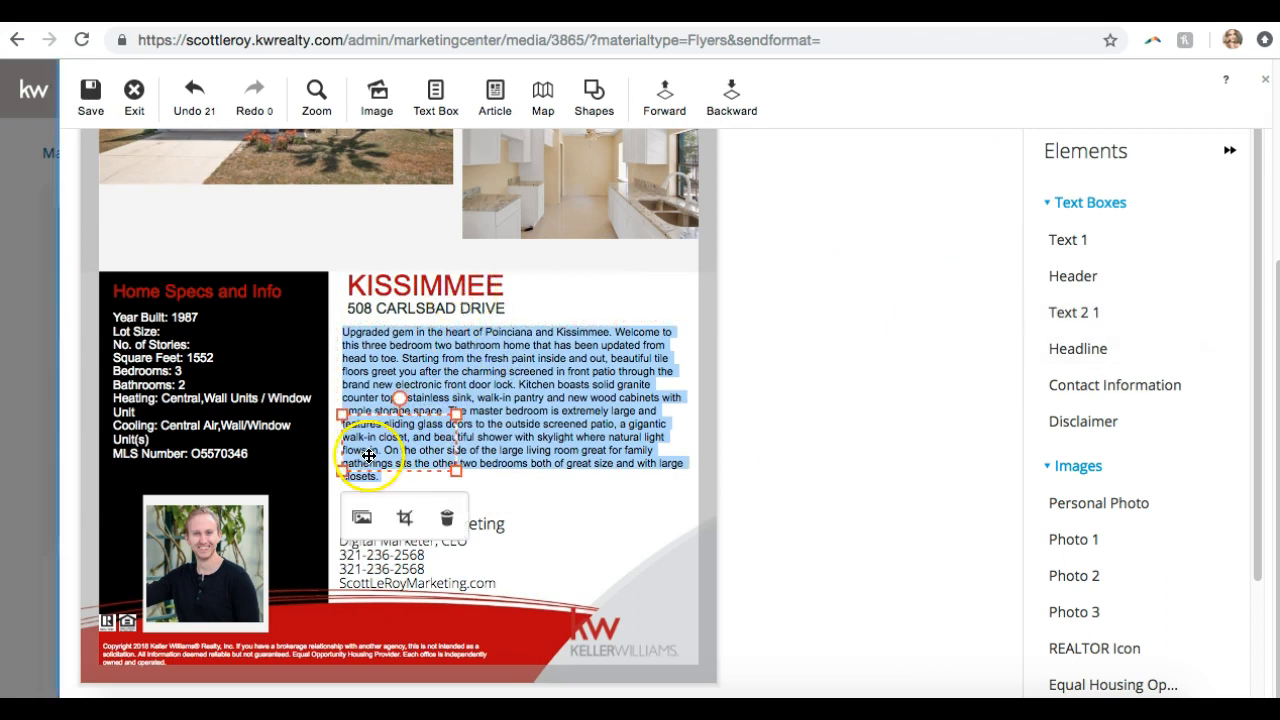
Delete the empty image placeholder and raise the KW logo level with the contact details
left_click_drag(412, 415, 596, 496)
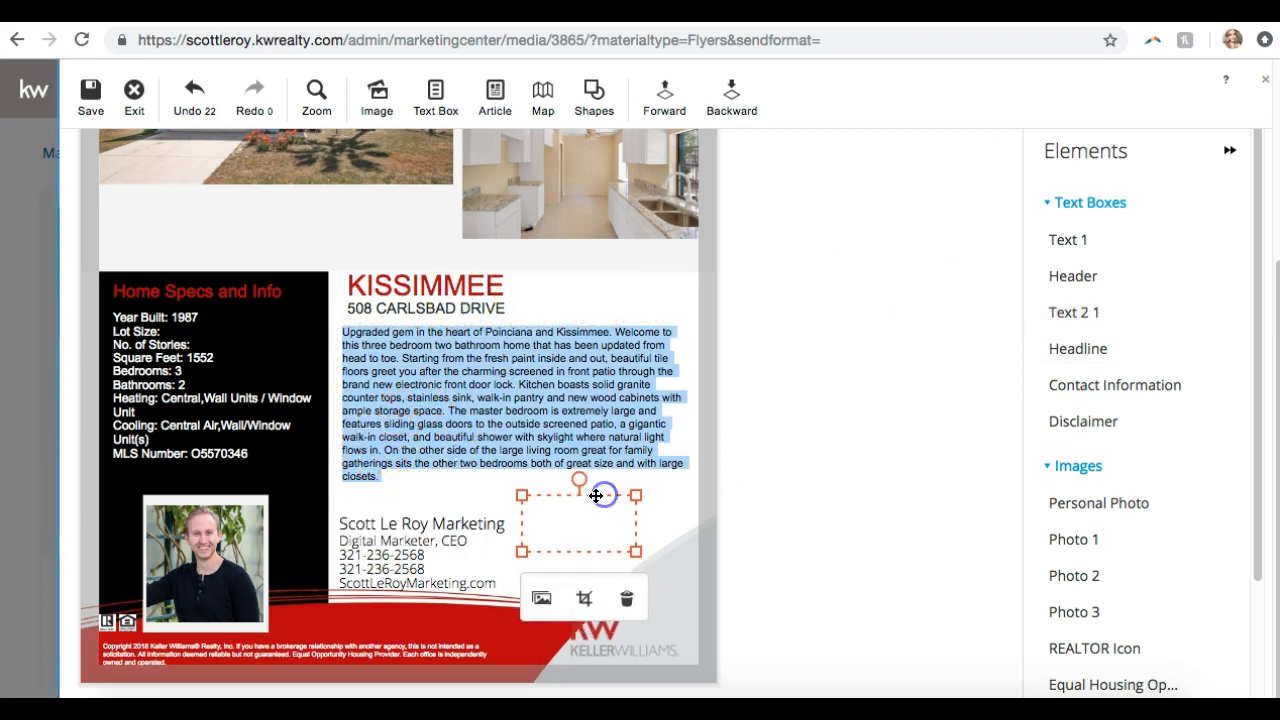
left_click(634, 603)
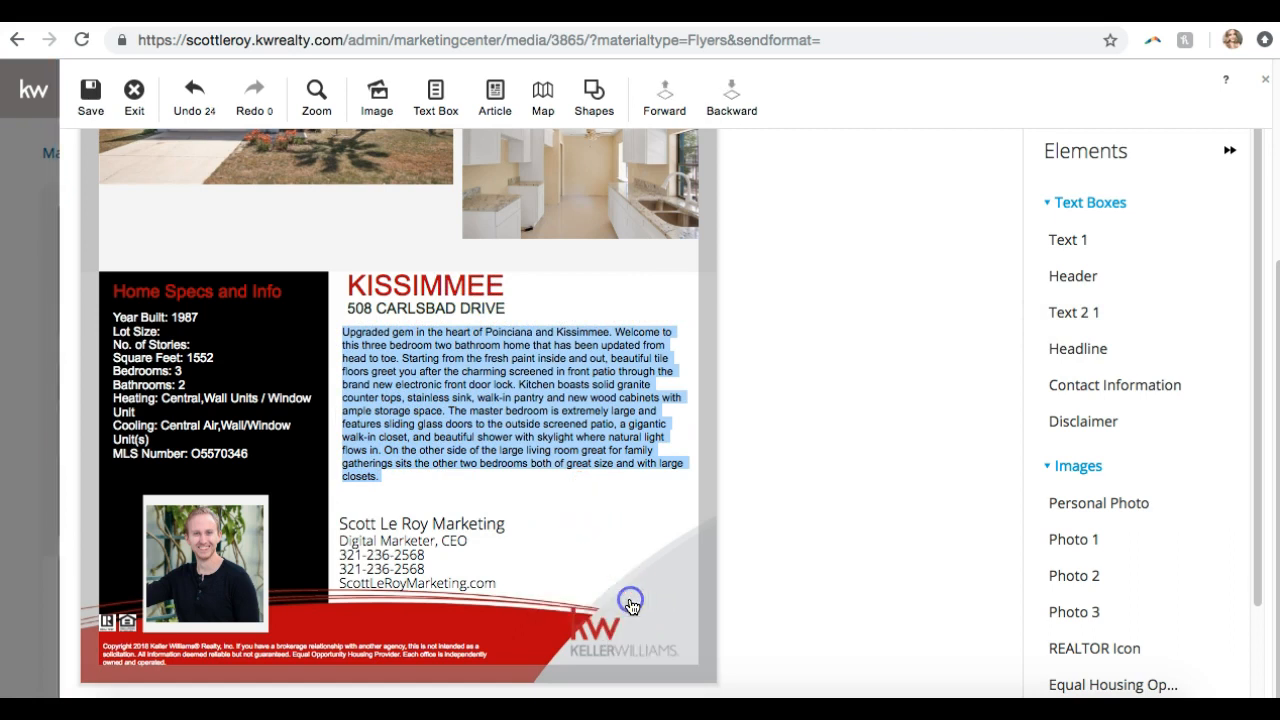
left_click_drag(605, 641, 572, 513)
left_click(838, 504)
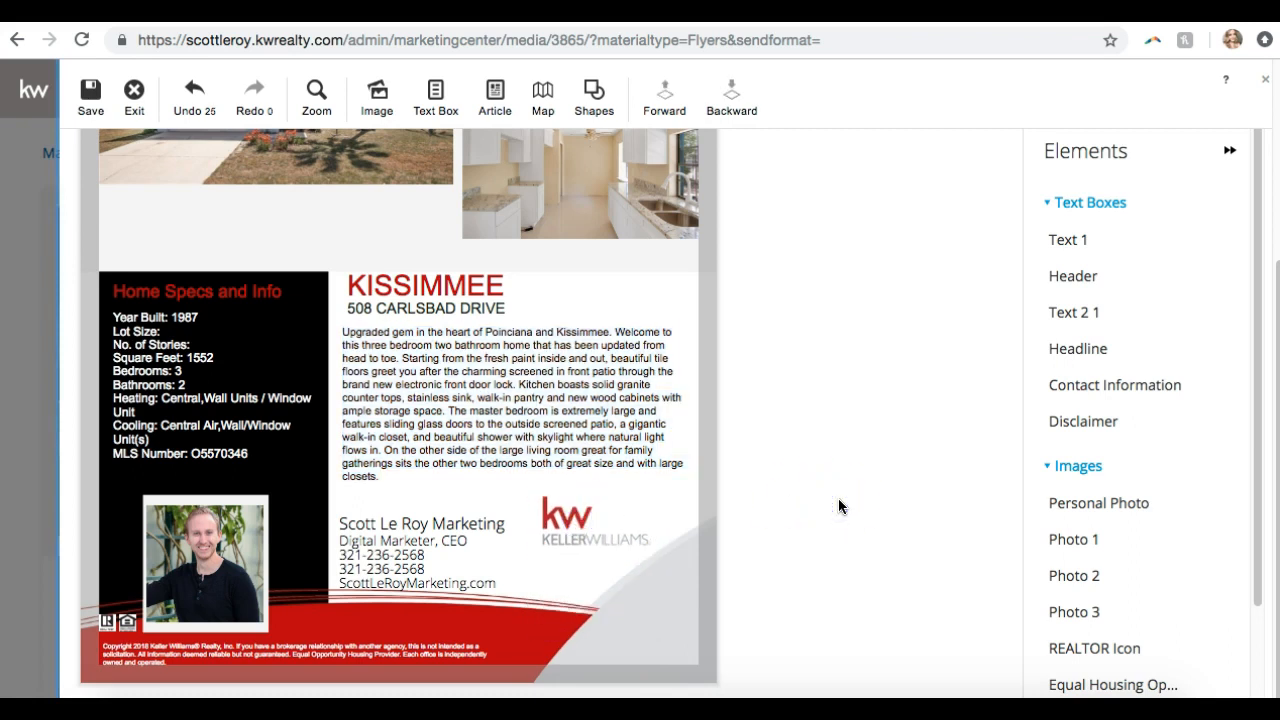
scroll(838, 506, "up", 3)
left_click(838, 507)
scroll(838, 510, "down", 3)
scroll(837, 507, "up", 3)
left_click(371, 223)
left_click(506, 545)
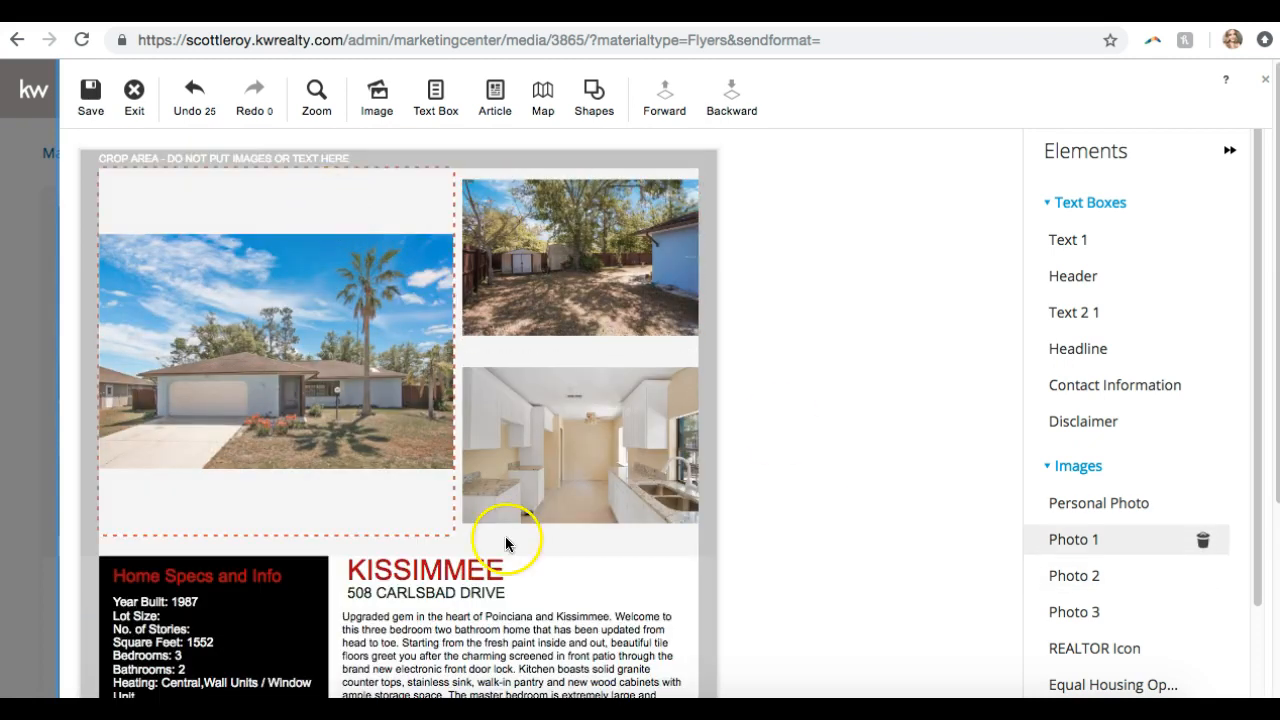
scroll(777, 491, "down", 3)
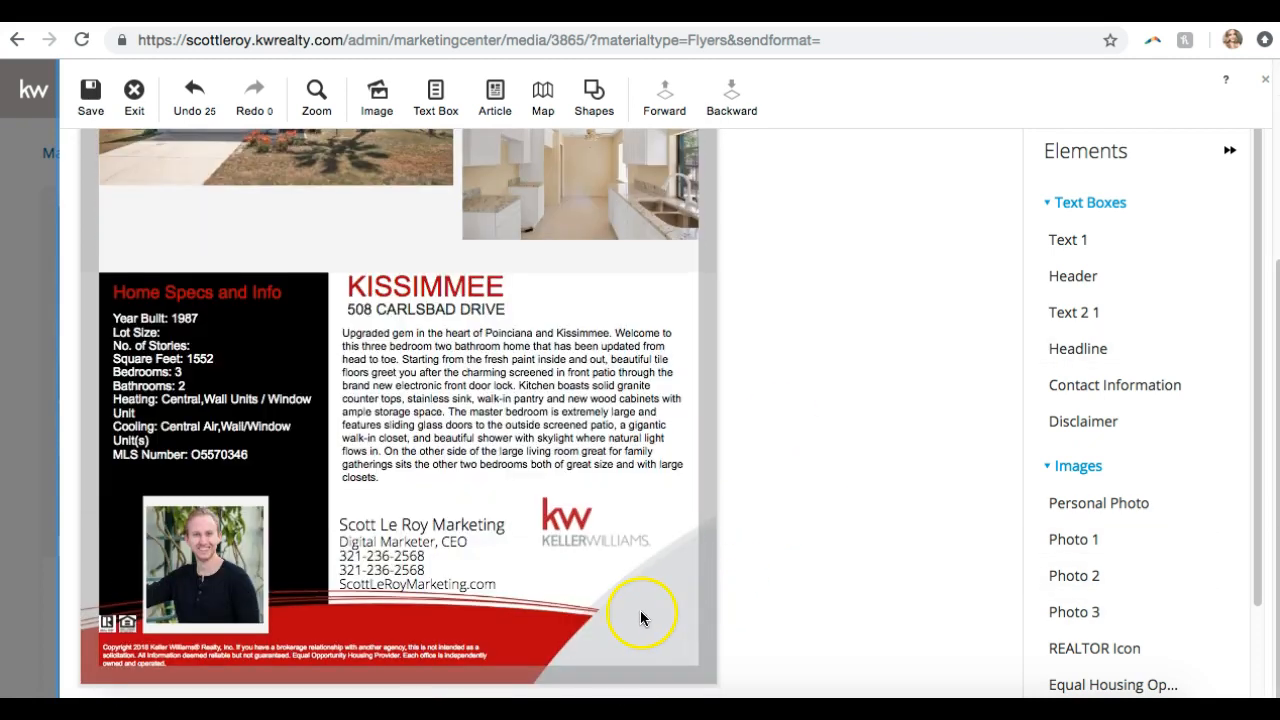
scroll(574, 329, "up", 3)
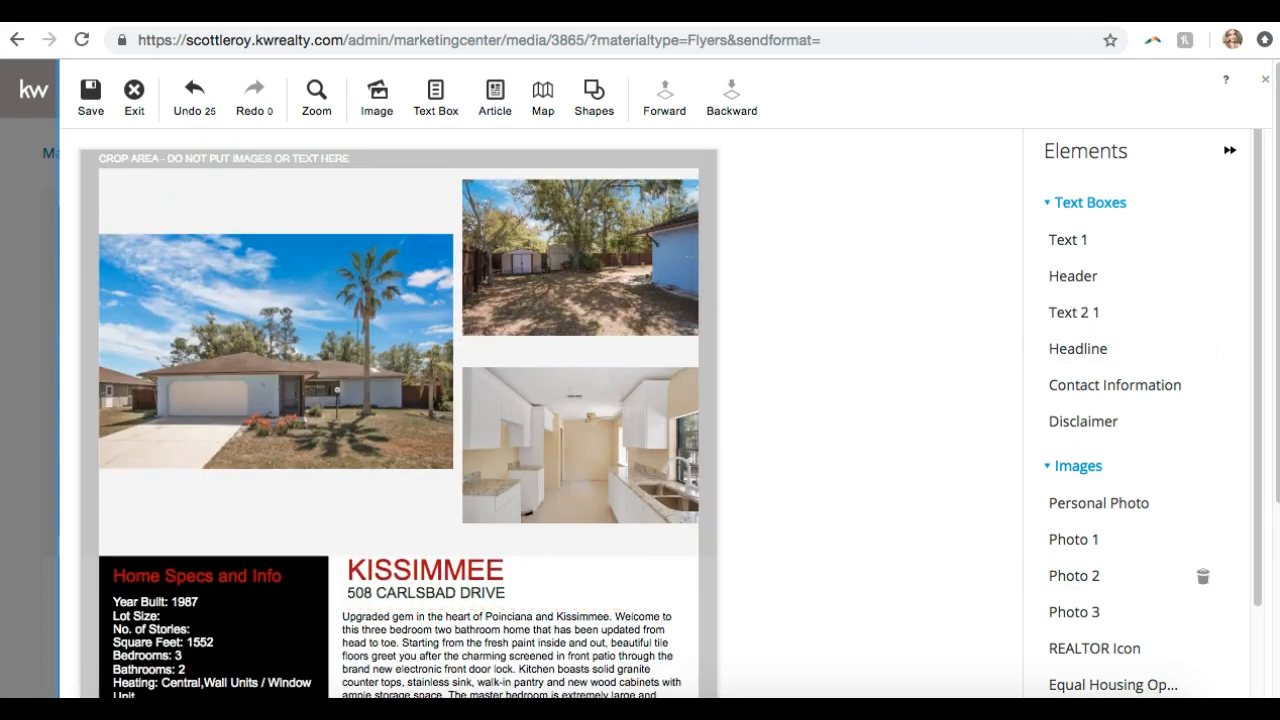
Add a white square shape and position it near the house photos
left_click(592, 115)
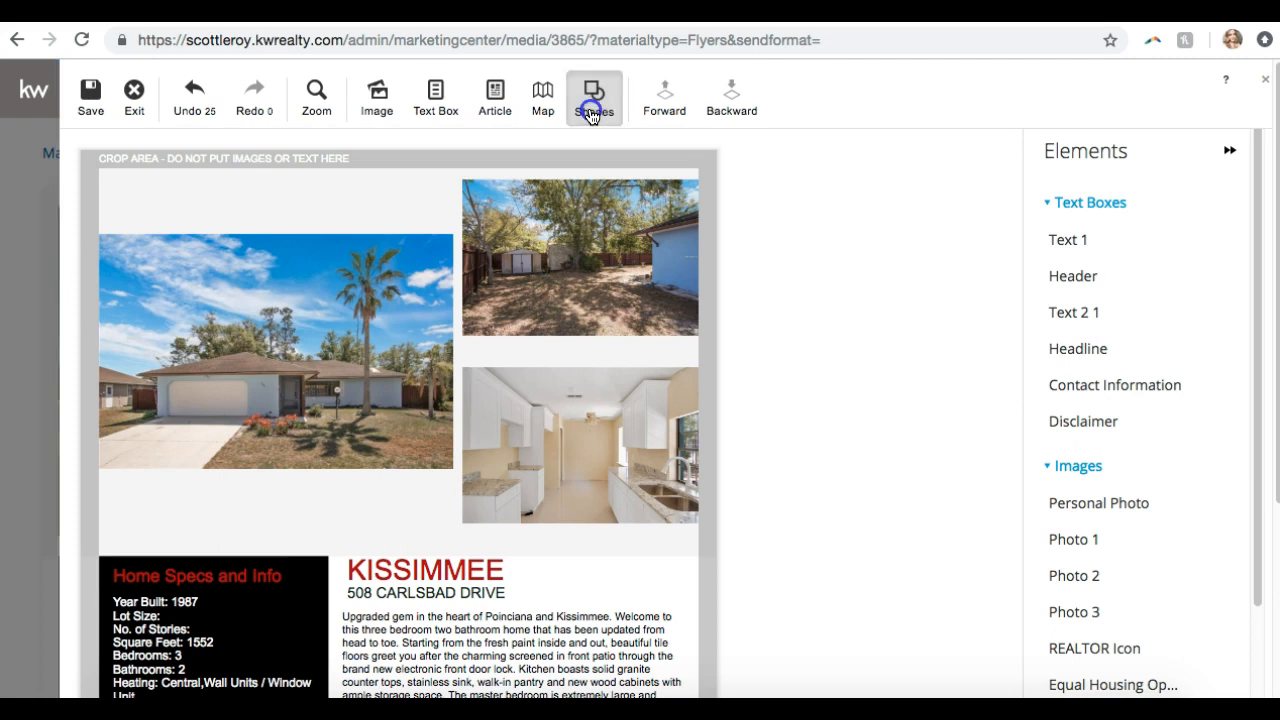
left_click(593, 156)
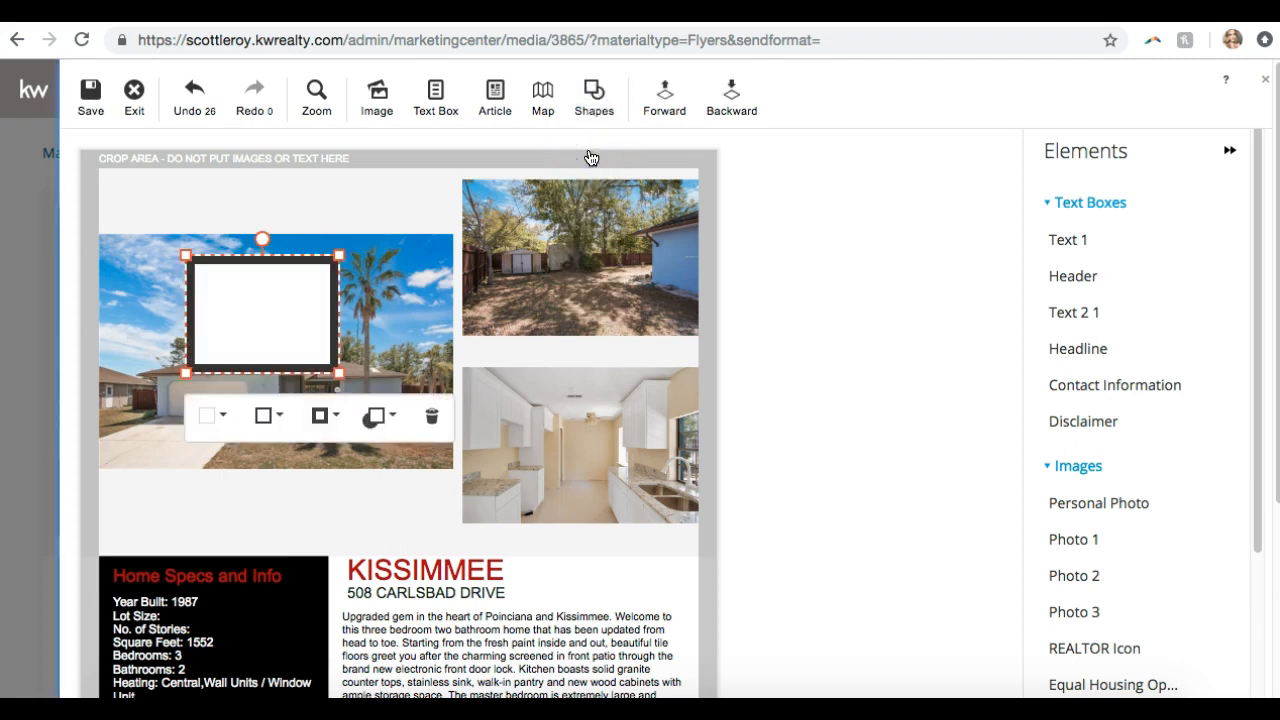
left_click_drag(271, 286, 231, 403)
scroll(231, 403, "down", 3)
left_click_drag(245, 188, 237, 503)
scroll(237, 503, "down", 1)
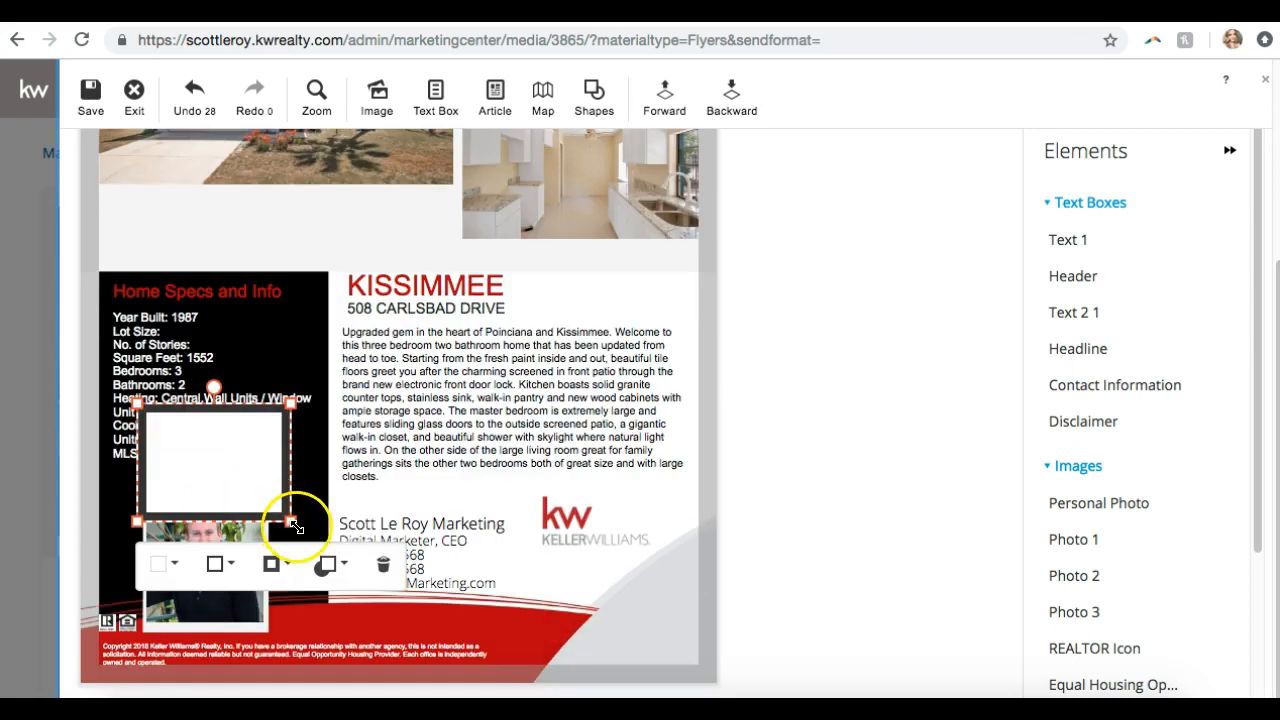
scroll(284, 516, "up", 4)
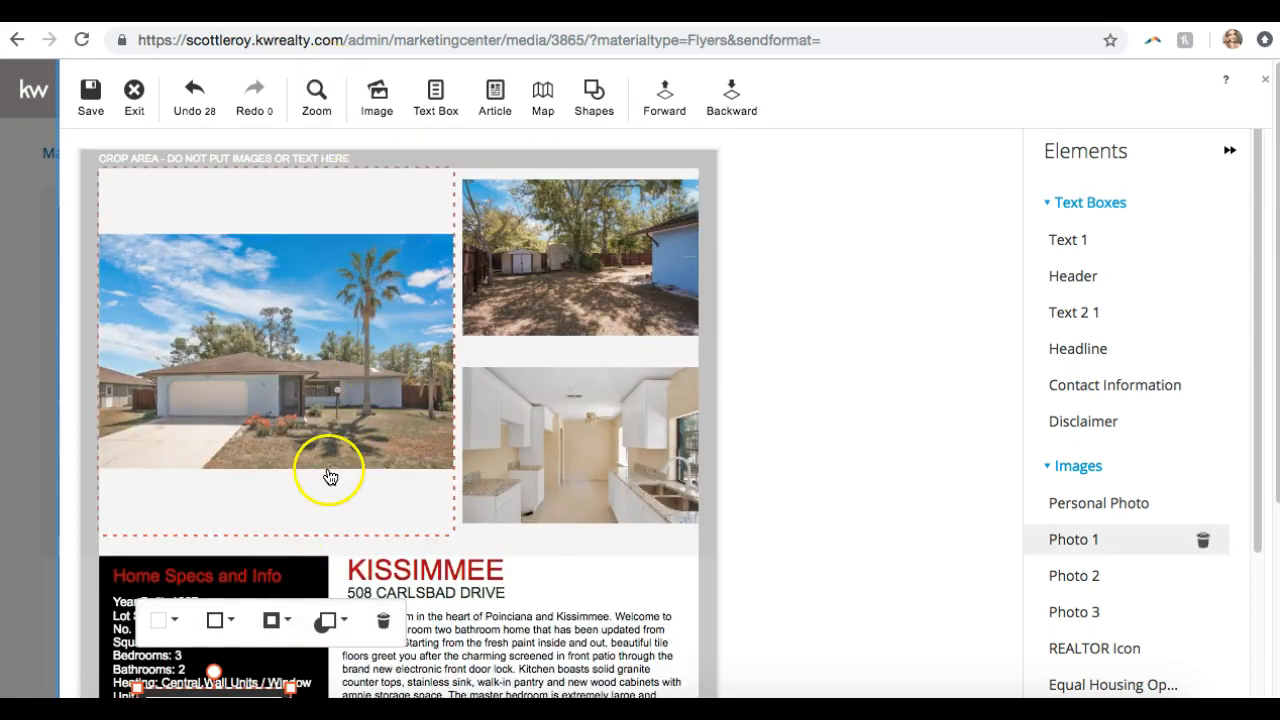
scroll(300, 605, "down", 4)
left_click_drag(233, 461, 321, 262)
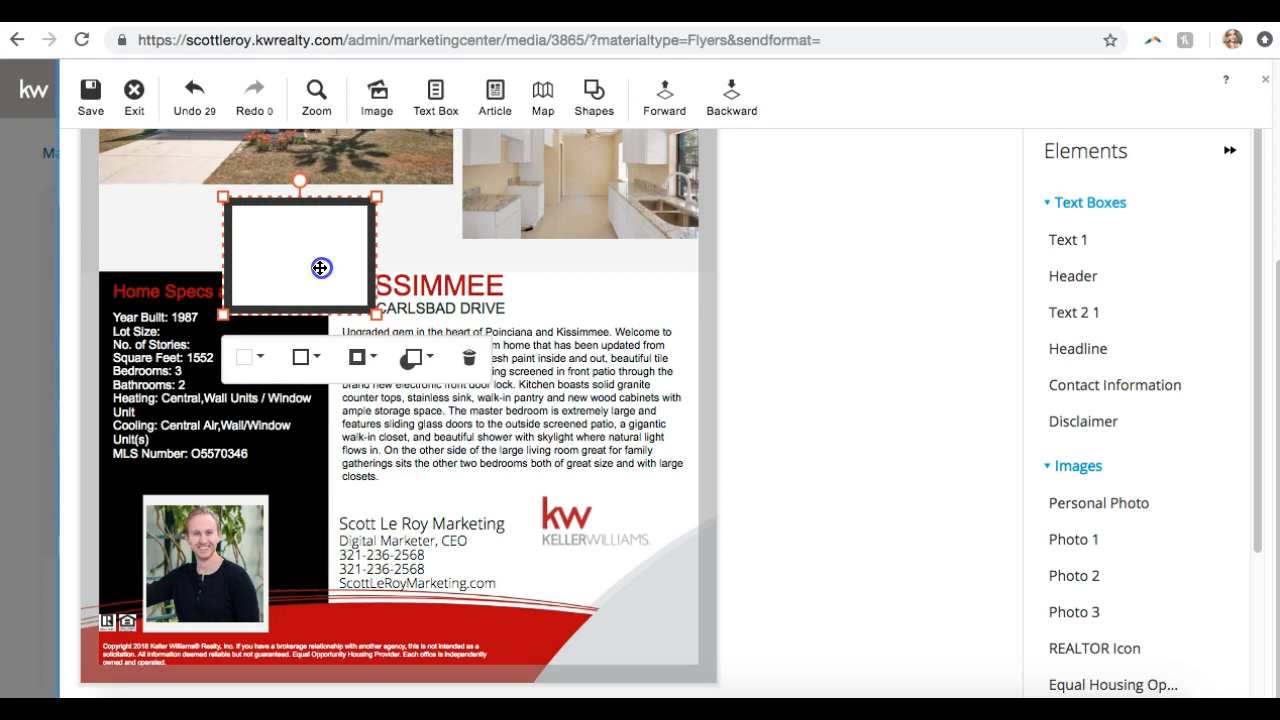
Remove the square's border and enlarge it over the flyer's top area
left_click(306, 357)
left_click(515, 496)
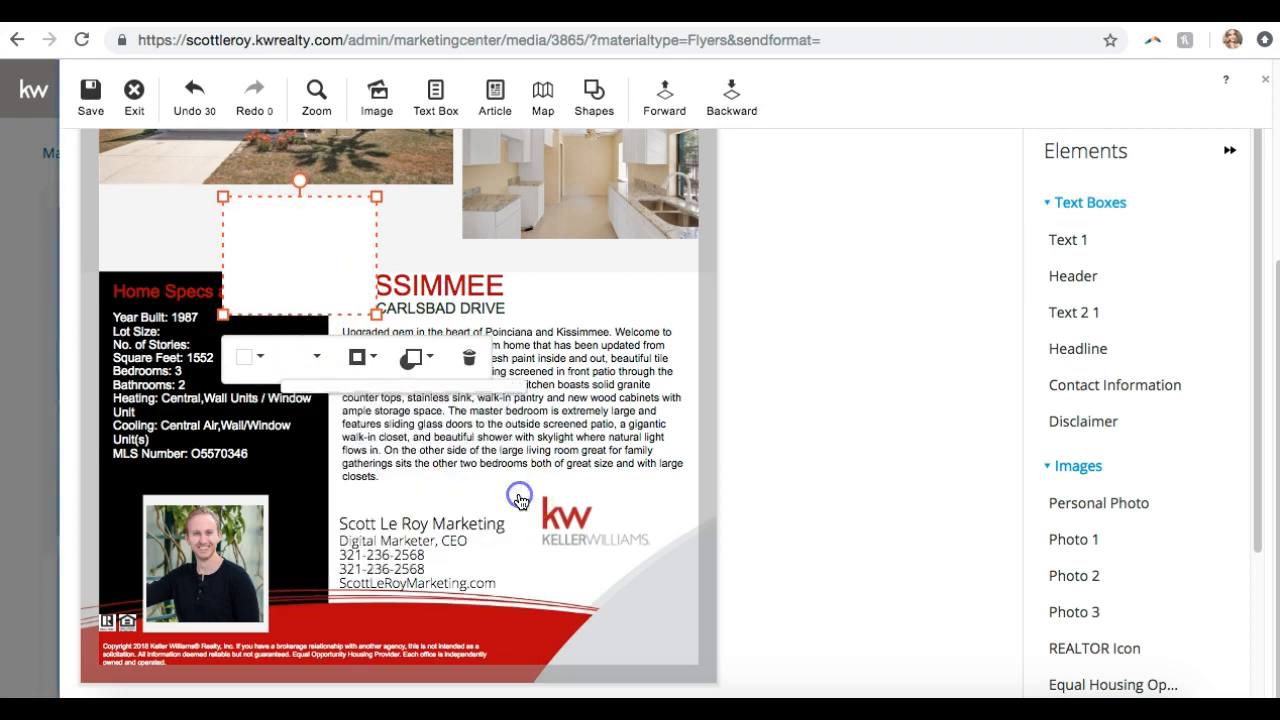
scroll(517, 497, "up", 4)
left_click_drag(294, 574, 141, 235)
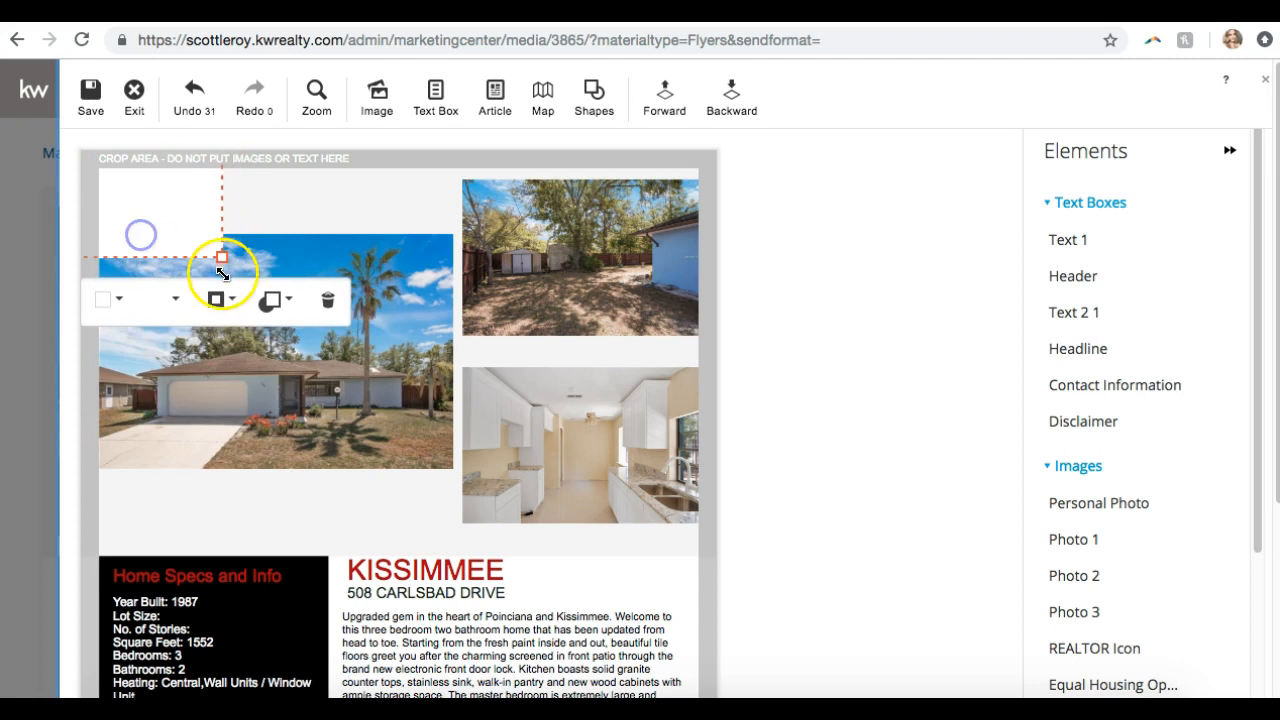
left_click_drag(216, 253, 810, 553)
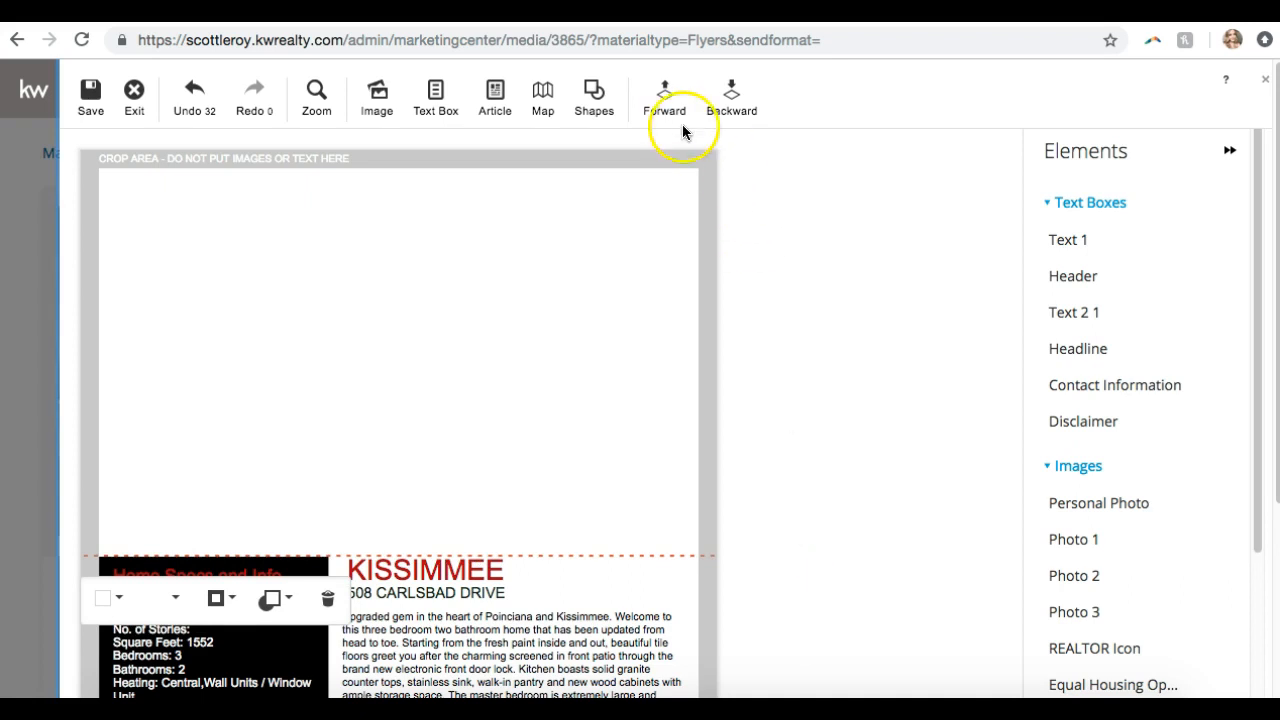
Send the white box backward behind the house photos and the Home Specs panel
left_click(742, 113)
left_click(742, 113)
left_click(742, 113)
left_click(742, 113)
left_click(742, 113)
left_click(742, 113)
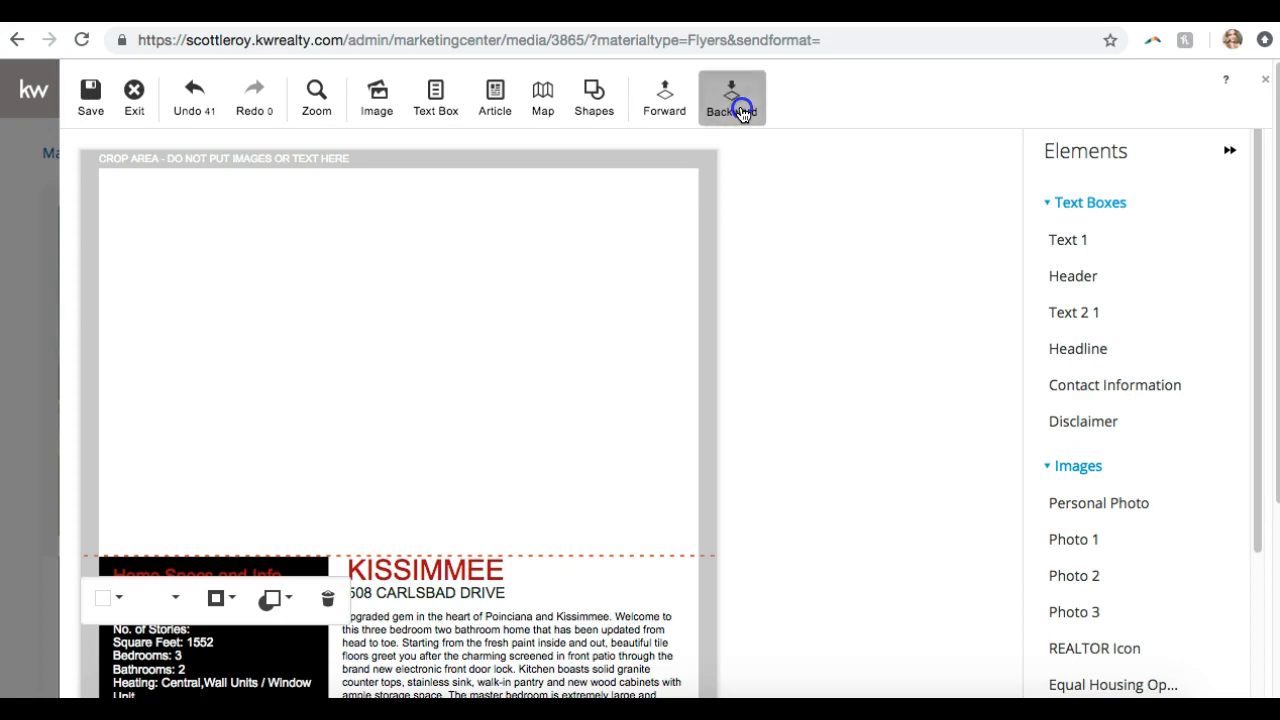
left_click(742, 113)
left_click(742, 113)
left_click(742, 113)
left_click(742, 113)
left_click(742, 113)
left_click(742, 113)
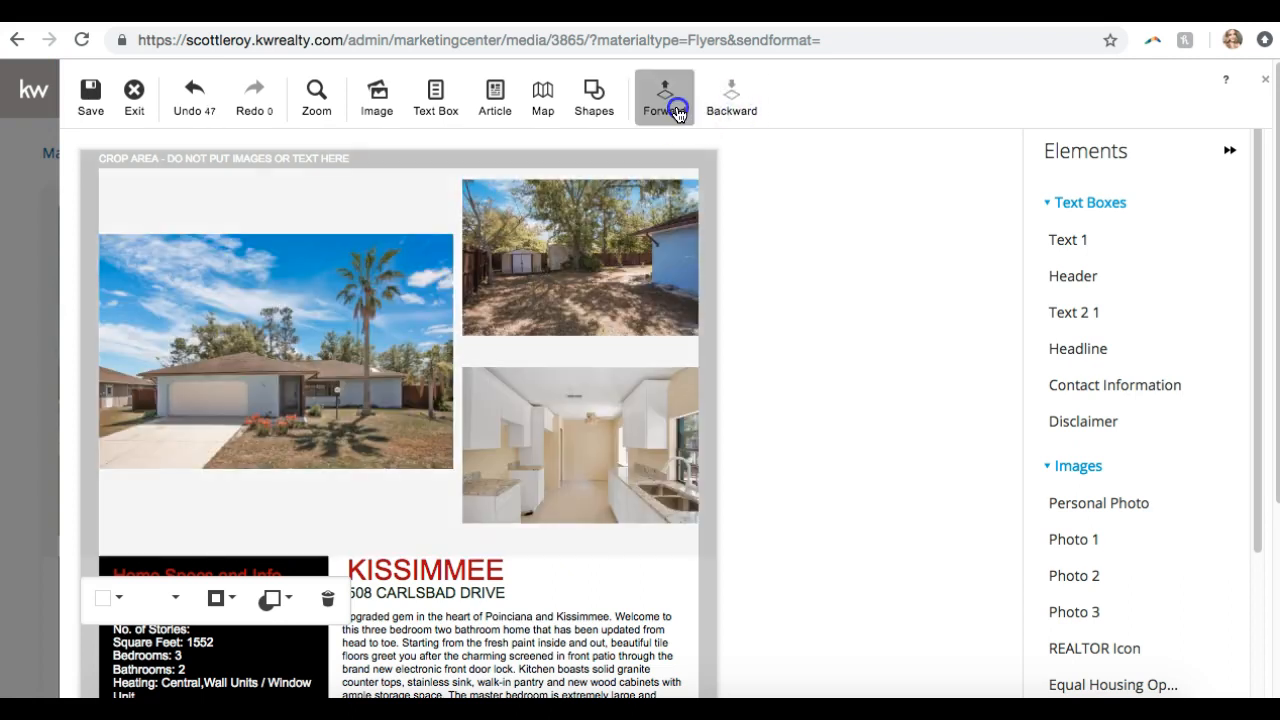
left_click(772, 290)
left_click(314, 517)
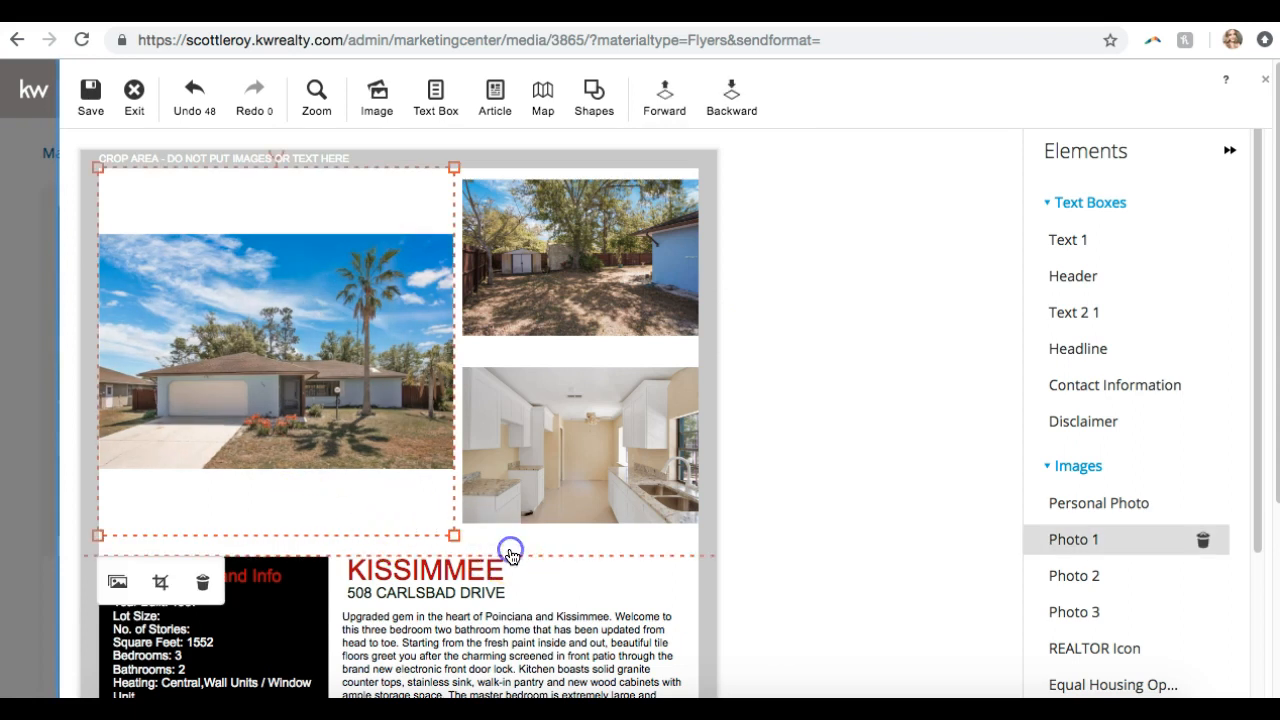
left_click(508, 553)
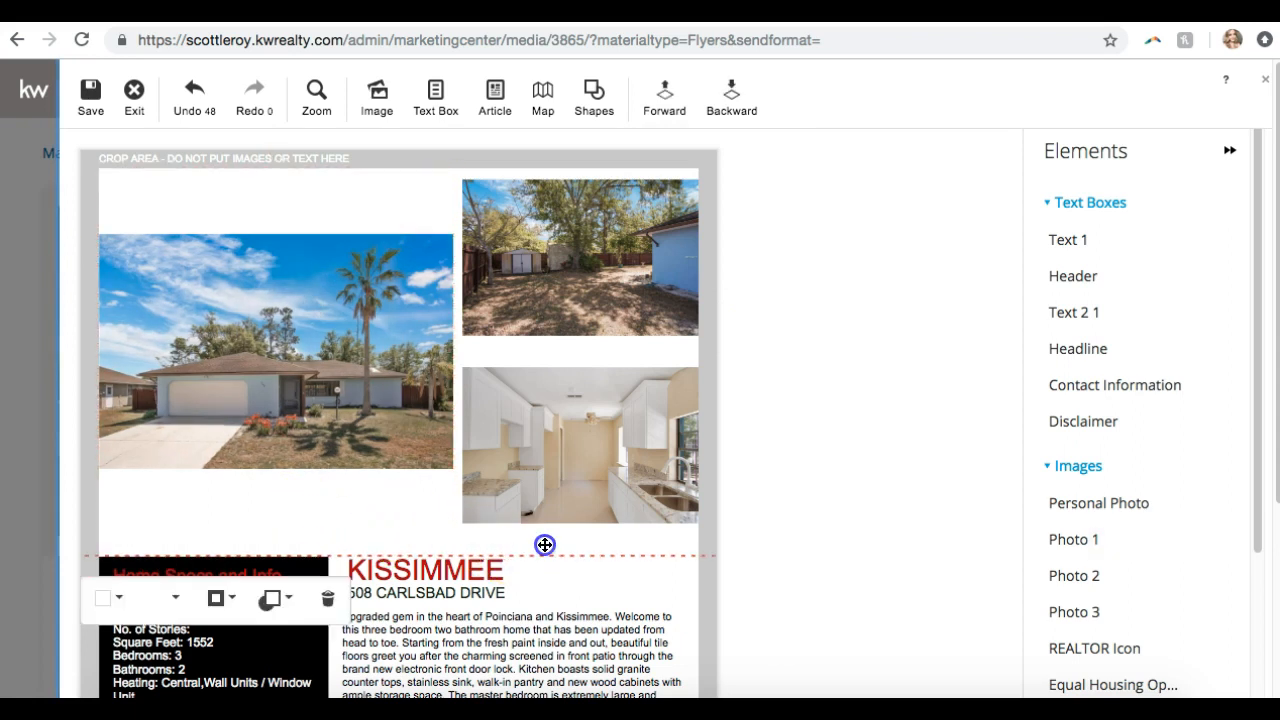
left_click(824, 563)
scroll(824, 567, "down", 3)
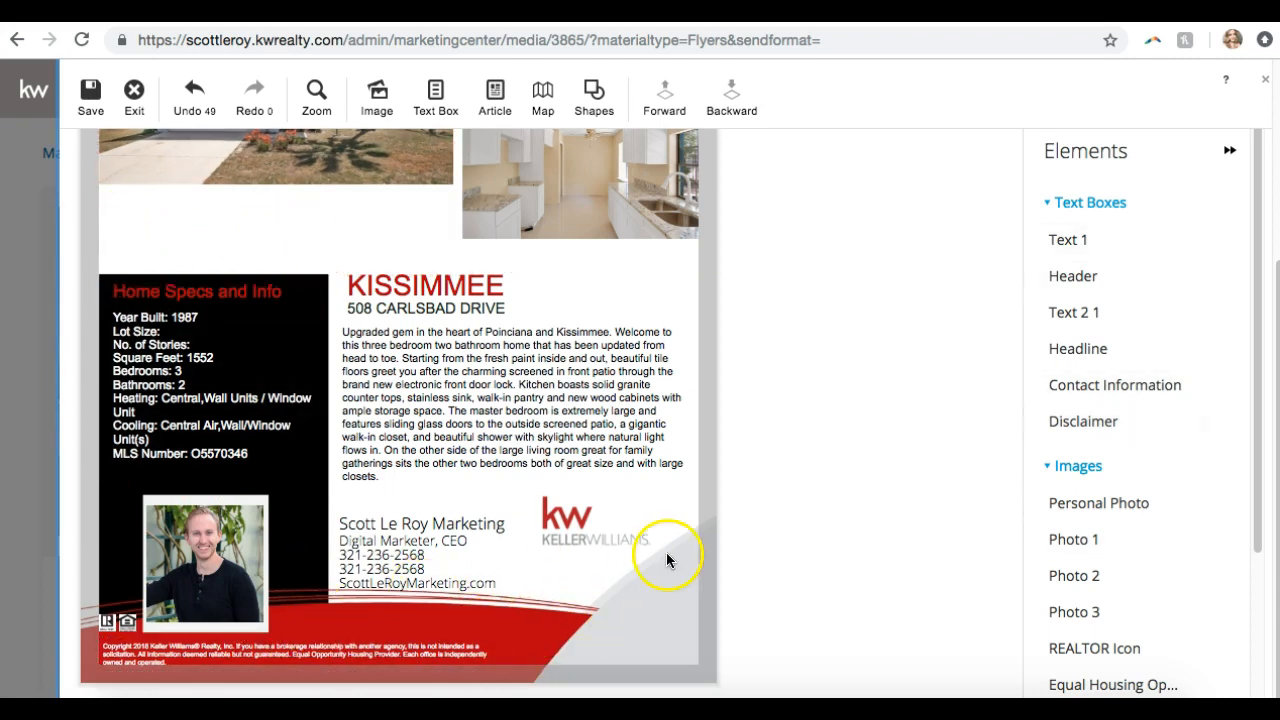
scroll(820, 284, "up", 3)
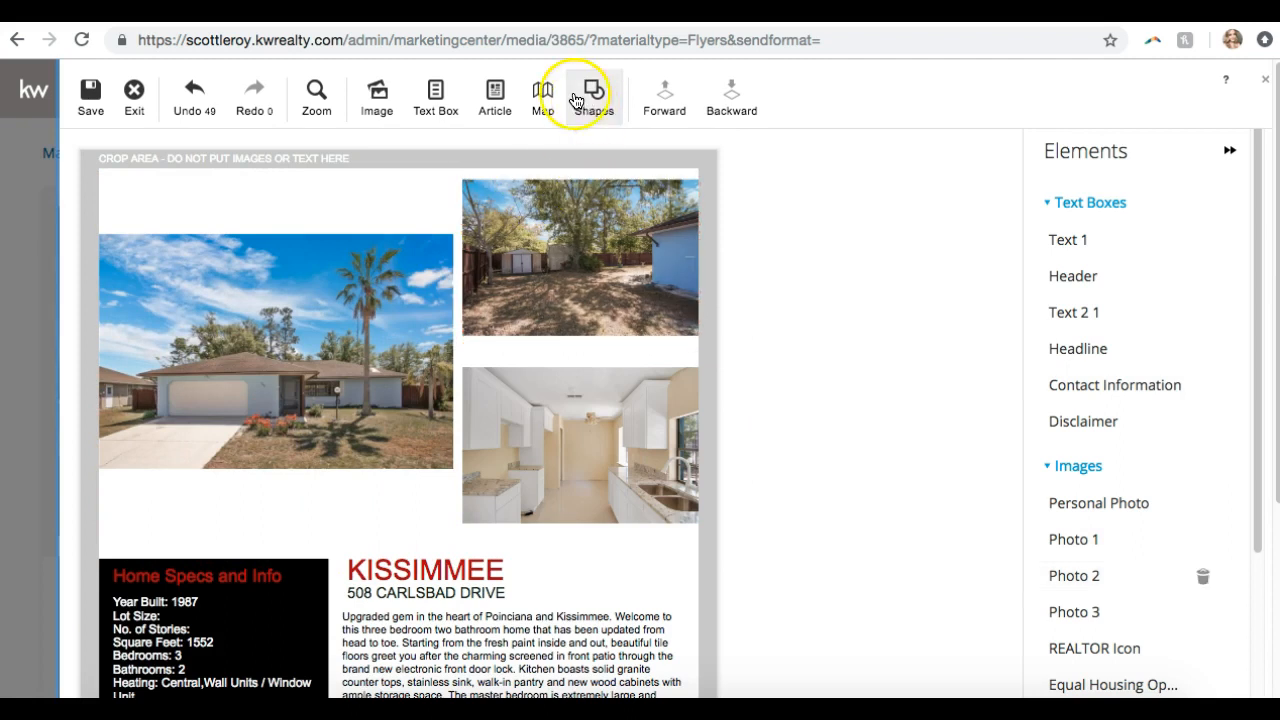
scroll(250, 530, "down", 3)
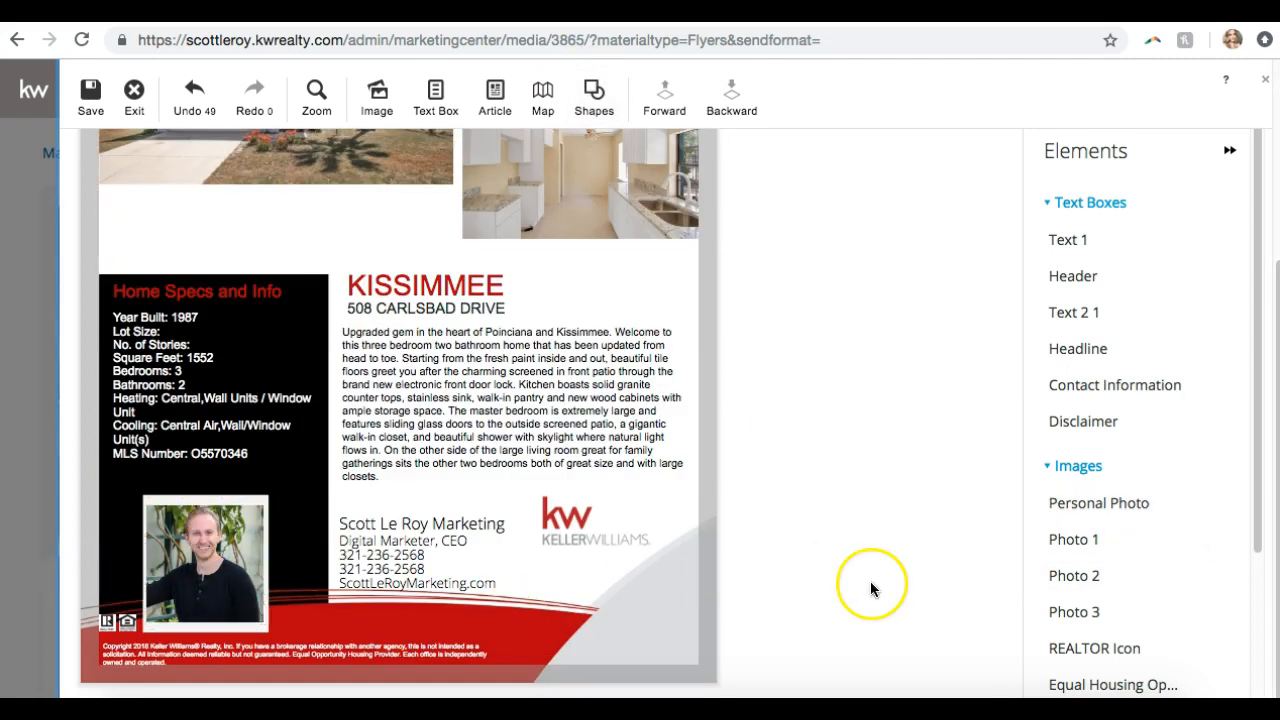
scroll(871, 583, "up", 3)
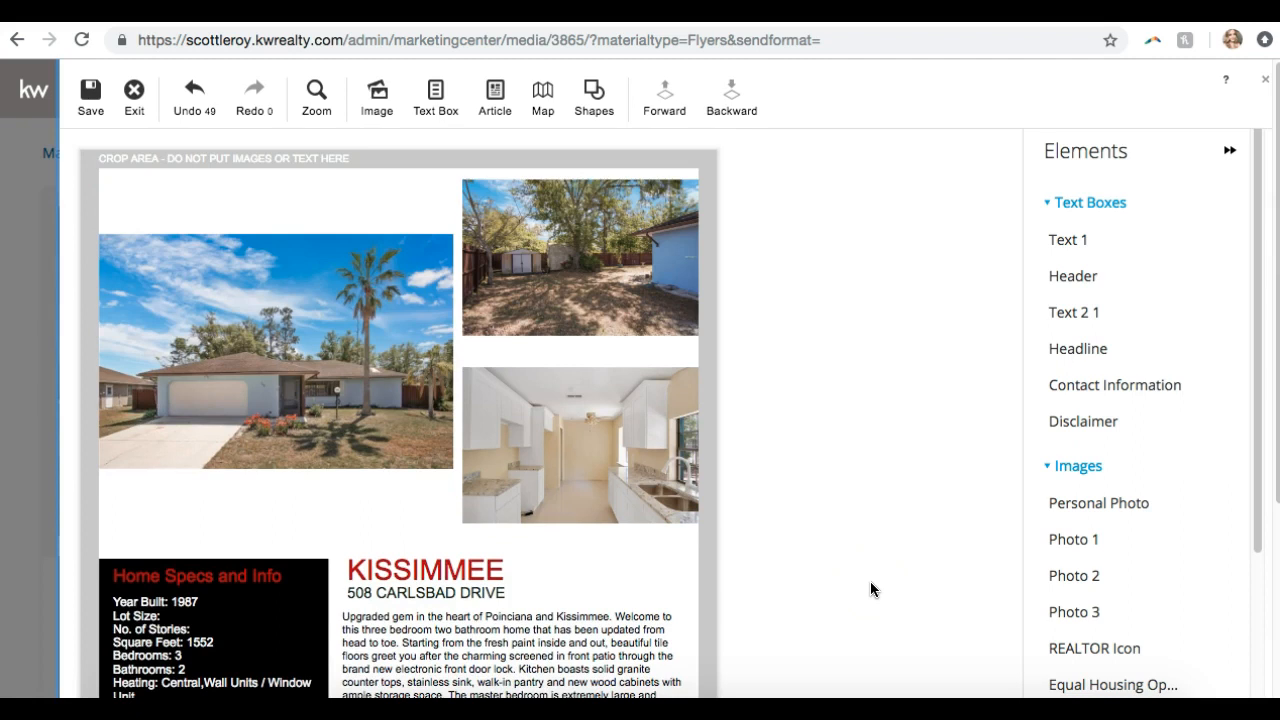
scroll(503, 571, "down", 2)
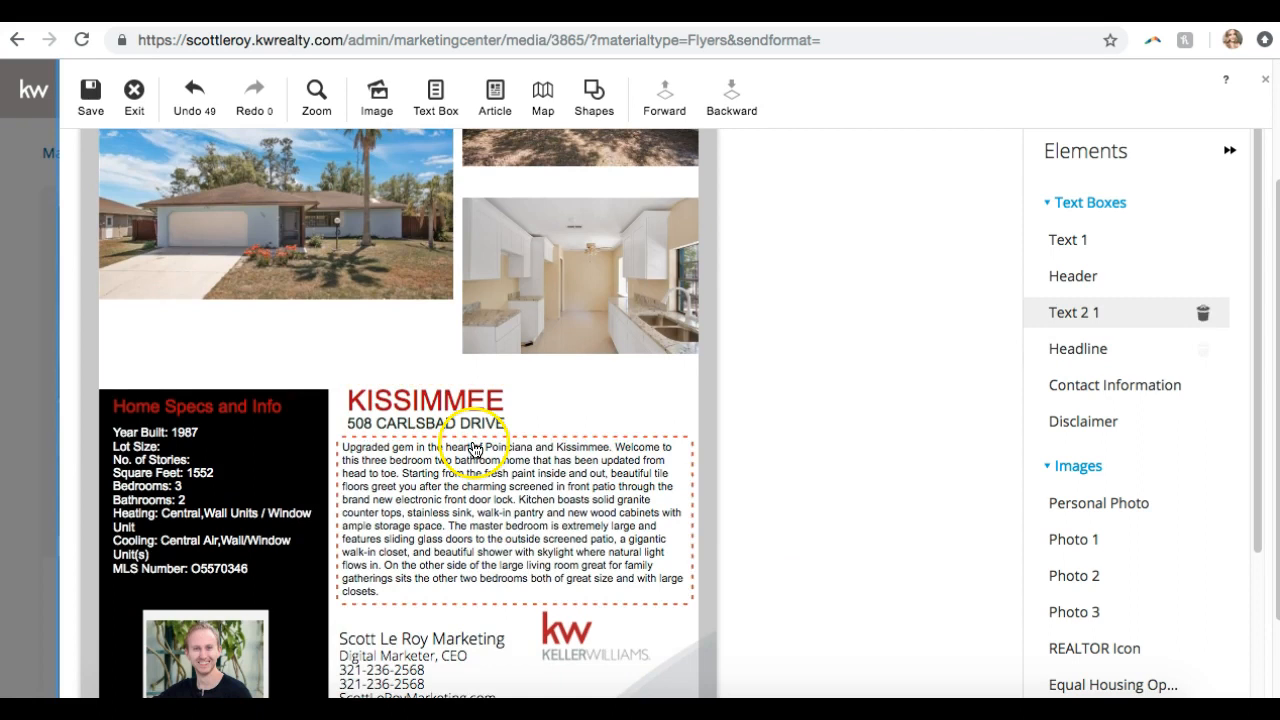
scroll(247, 470, "down", 2)
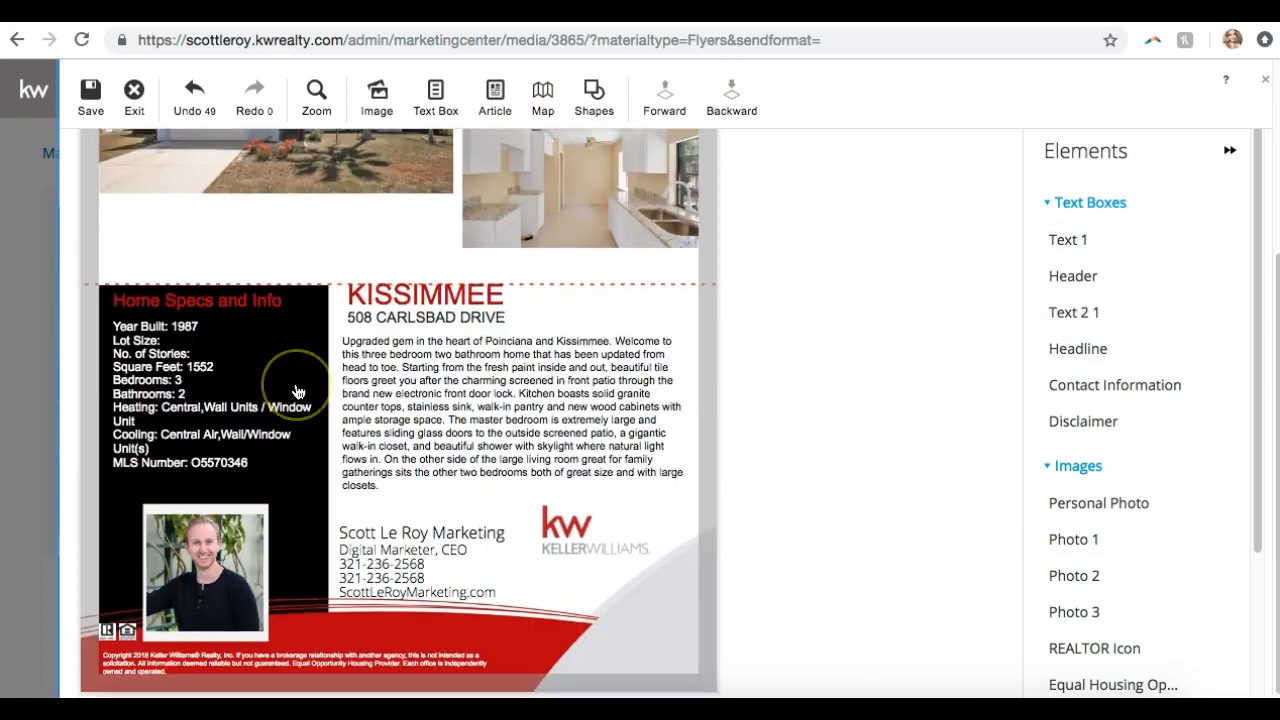
scroll(296, 391, "up", 5)
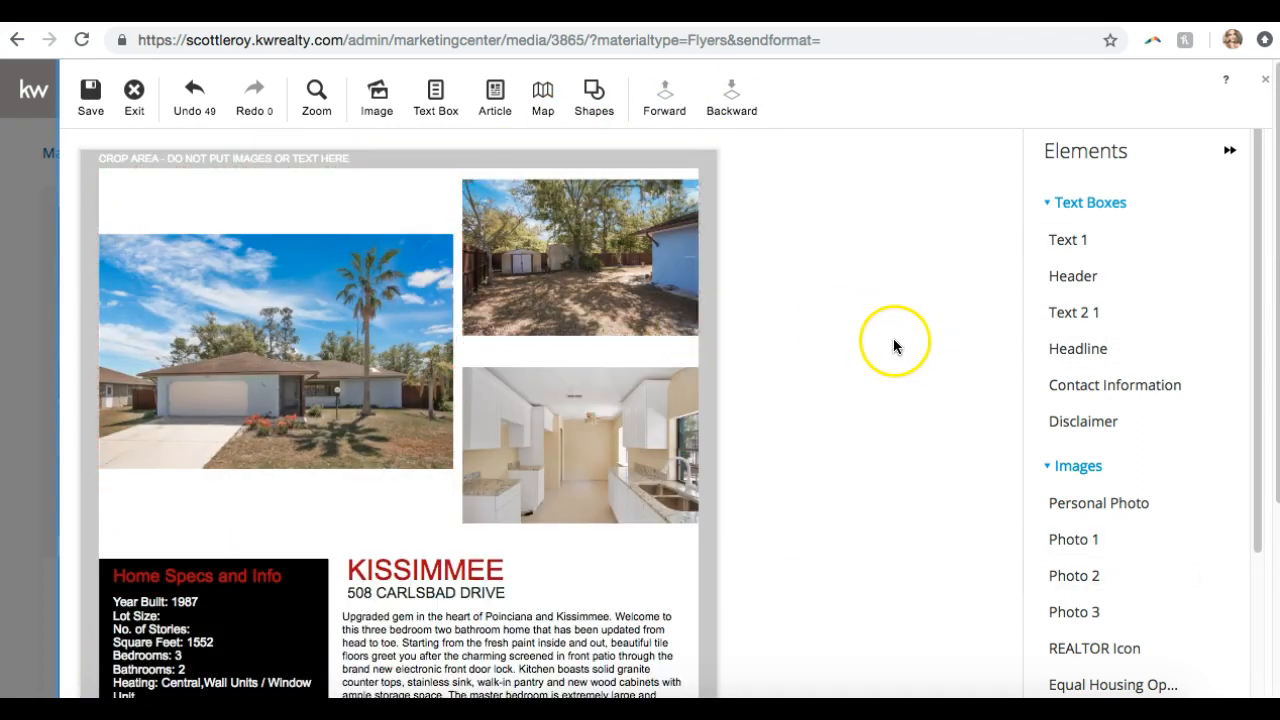
scroll(894, 346, "down", 5)
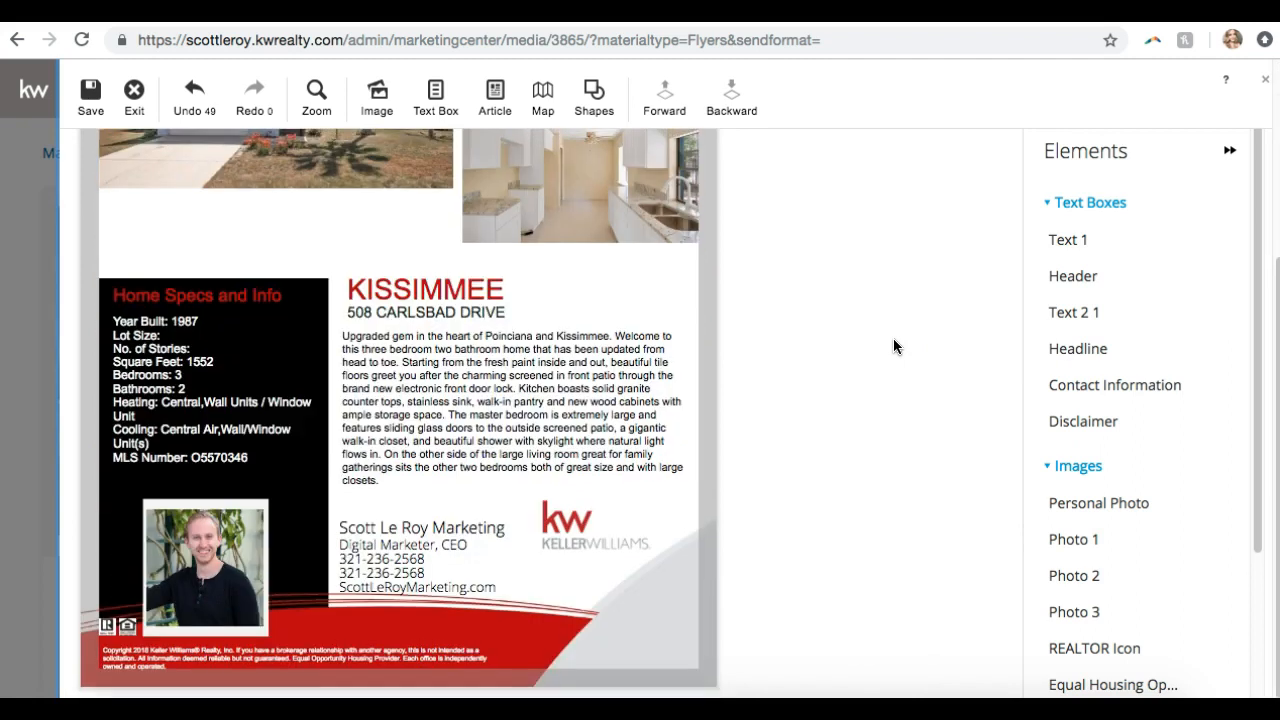
left_click(89, 112)
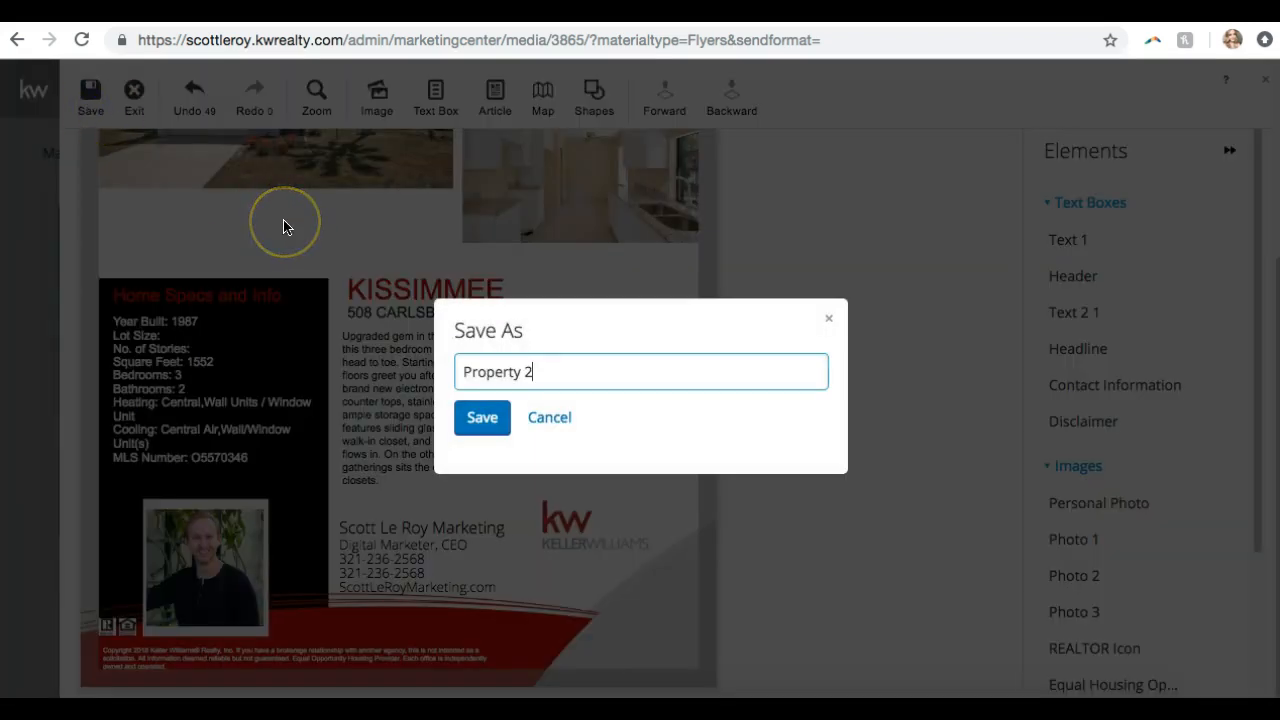
key("ctrl+a")
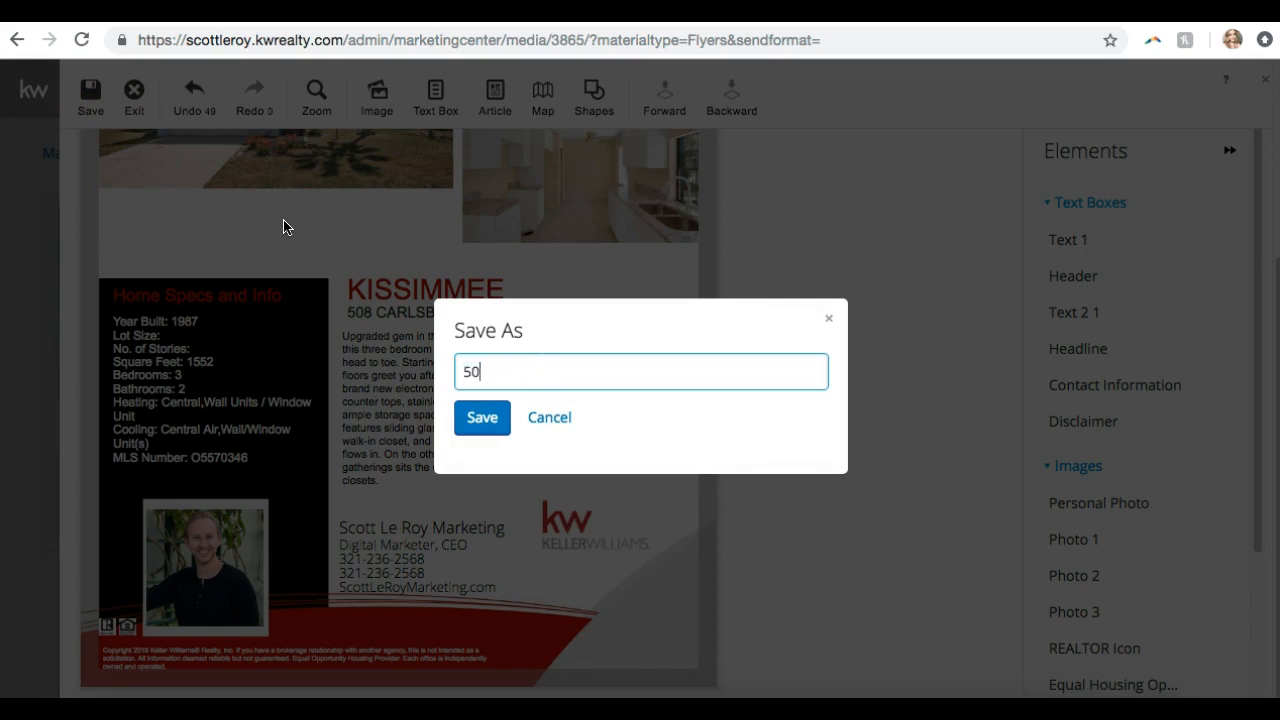
left_click(463, 424)
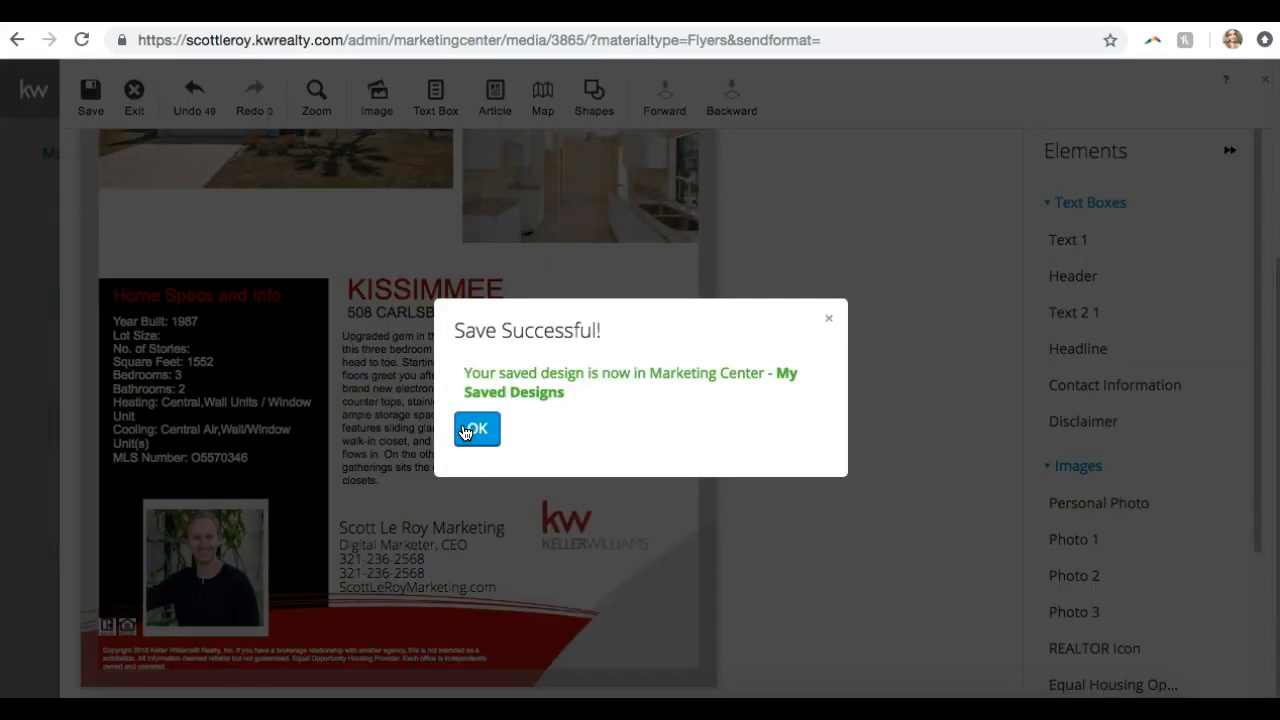
left_click(465, 431)
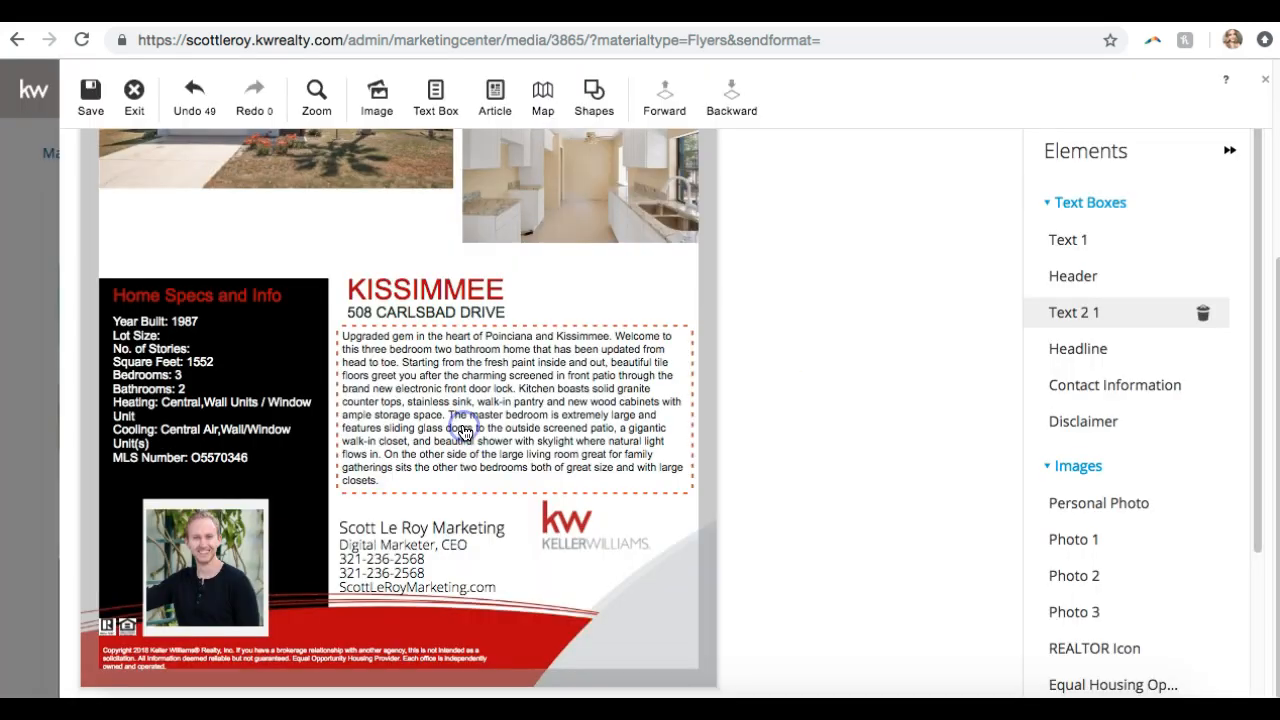
left_click(128, 98)
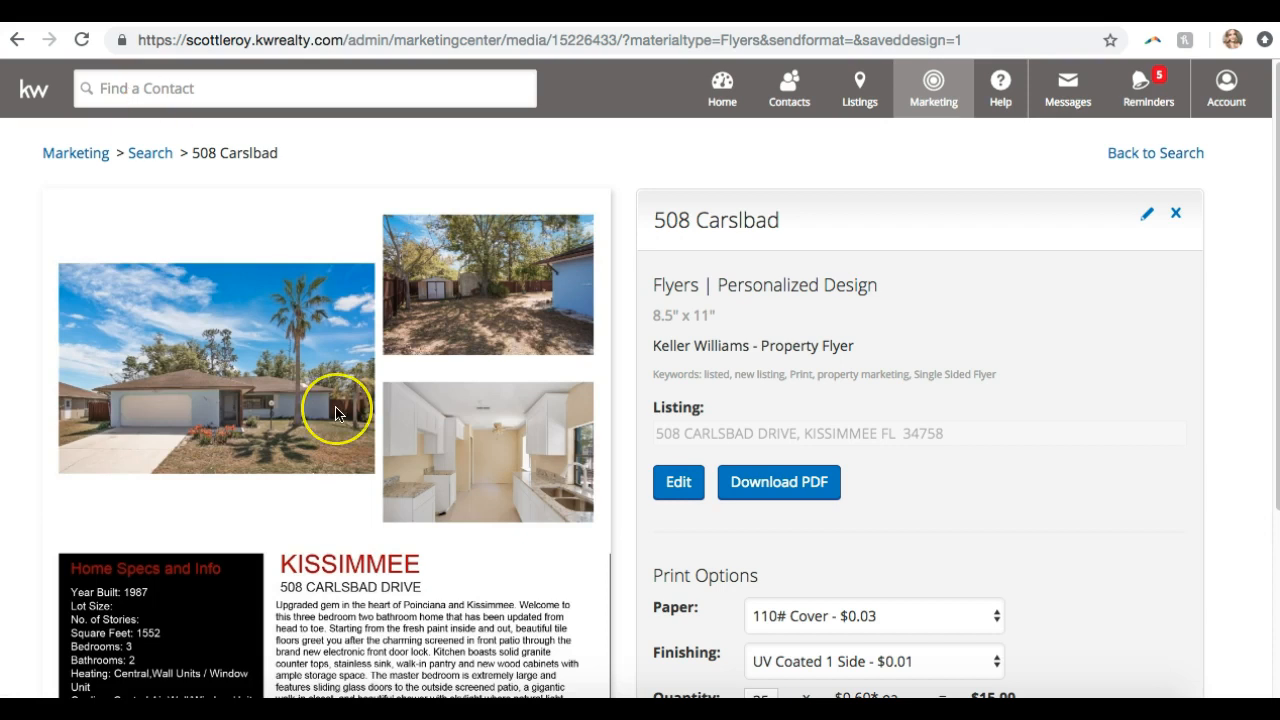
scroll(335, 406, "down", 3)
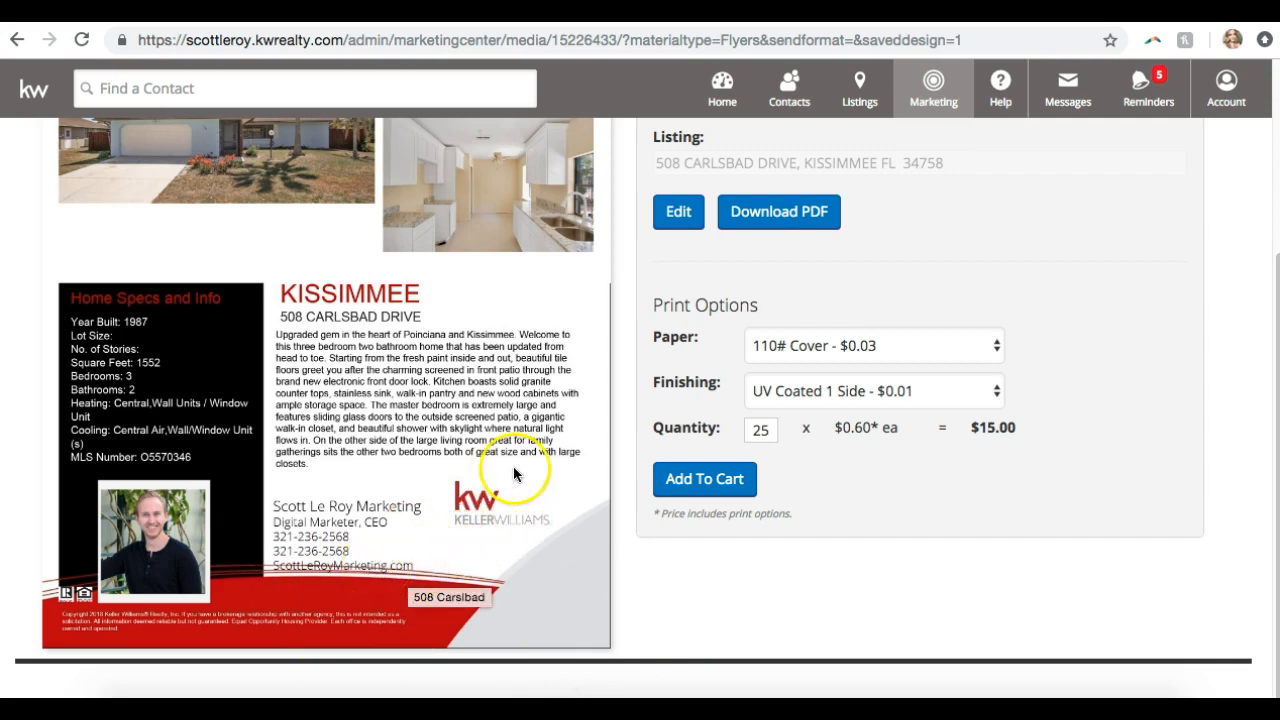
scroll(725, 575, "up", 3)
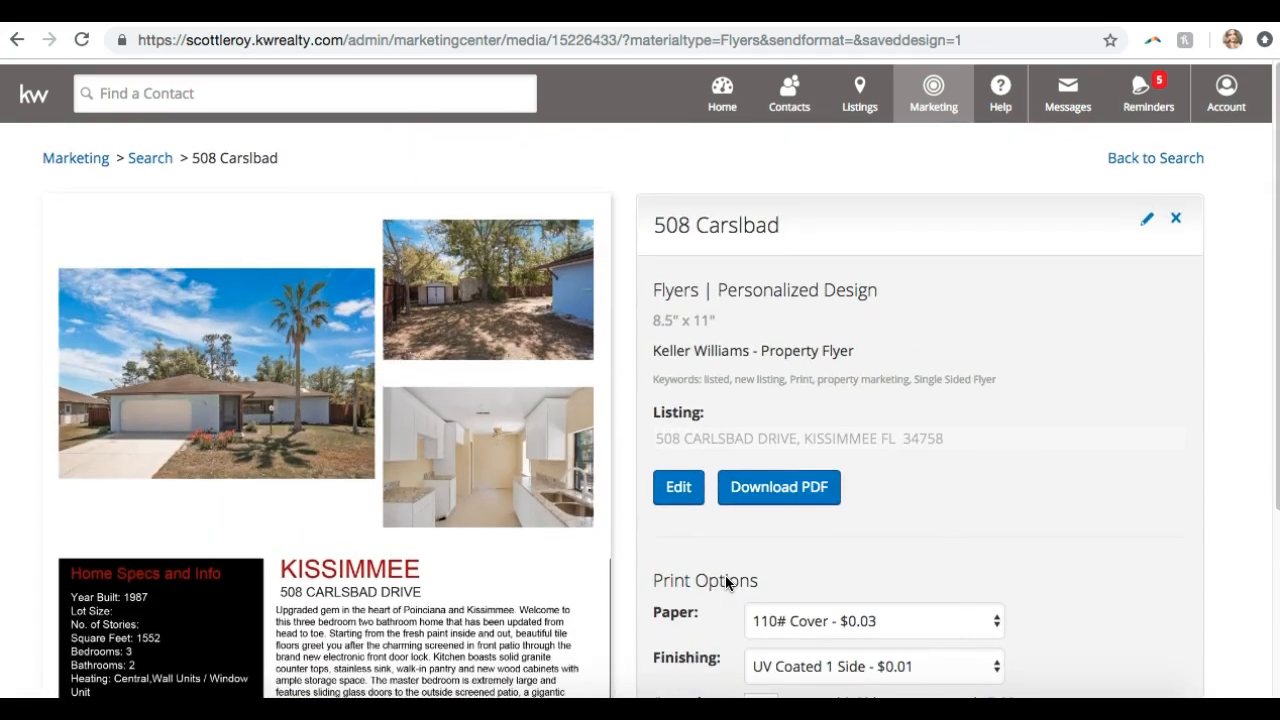
scroll(725, 575, "down", 2)
scroll(725, 575, "down", 3)
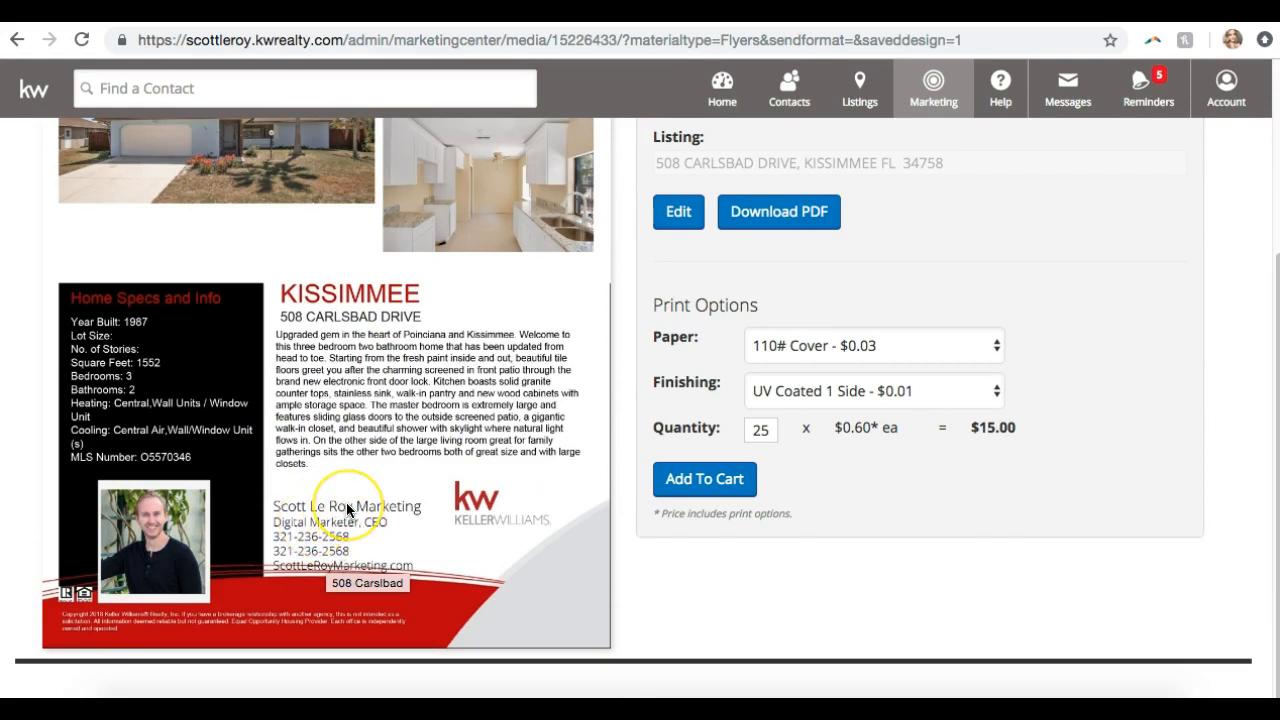
scroll(347, 510, "up", 3)
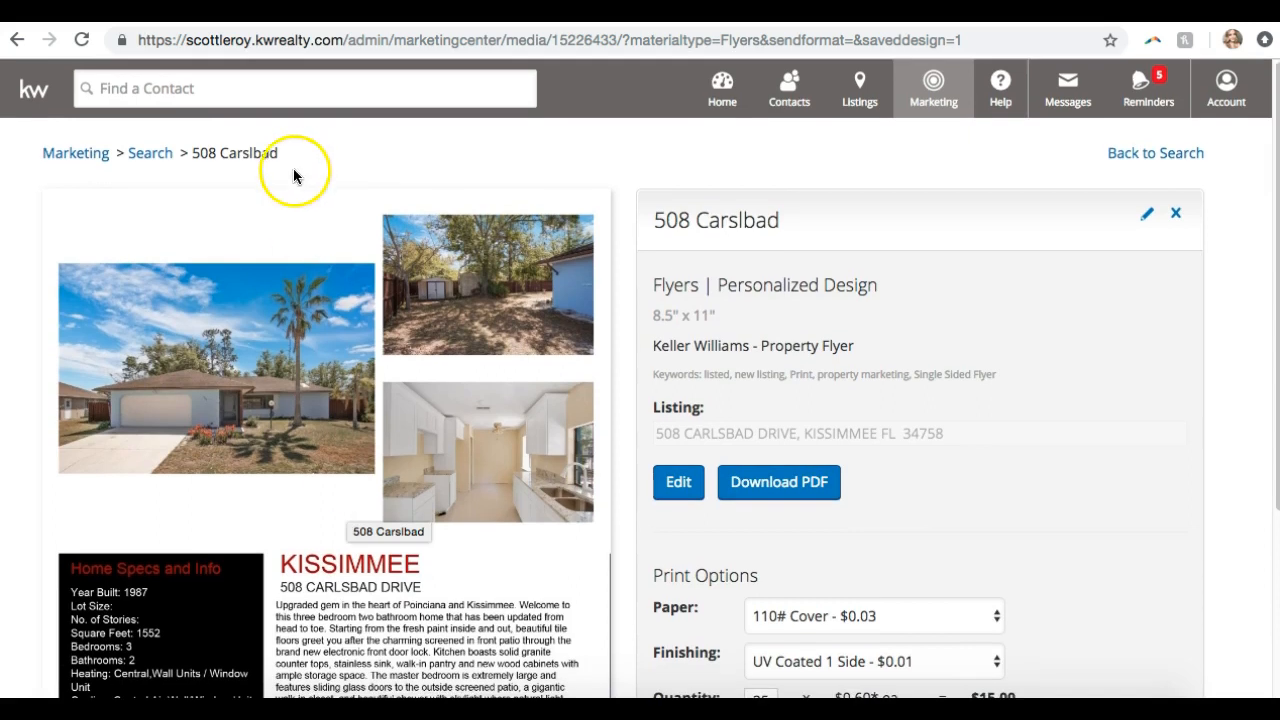
scroll(201, 323, "down", 3)
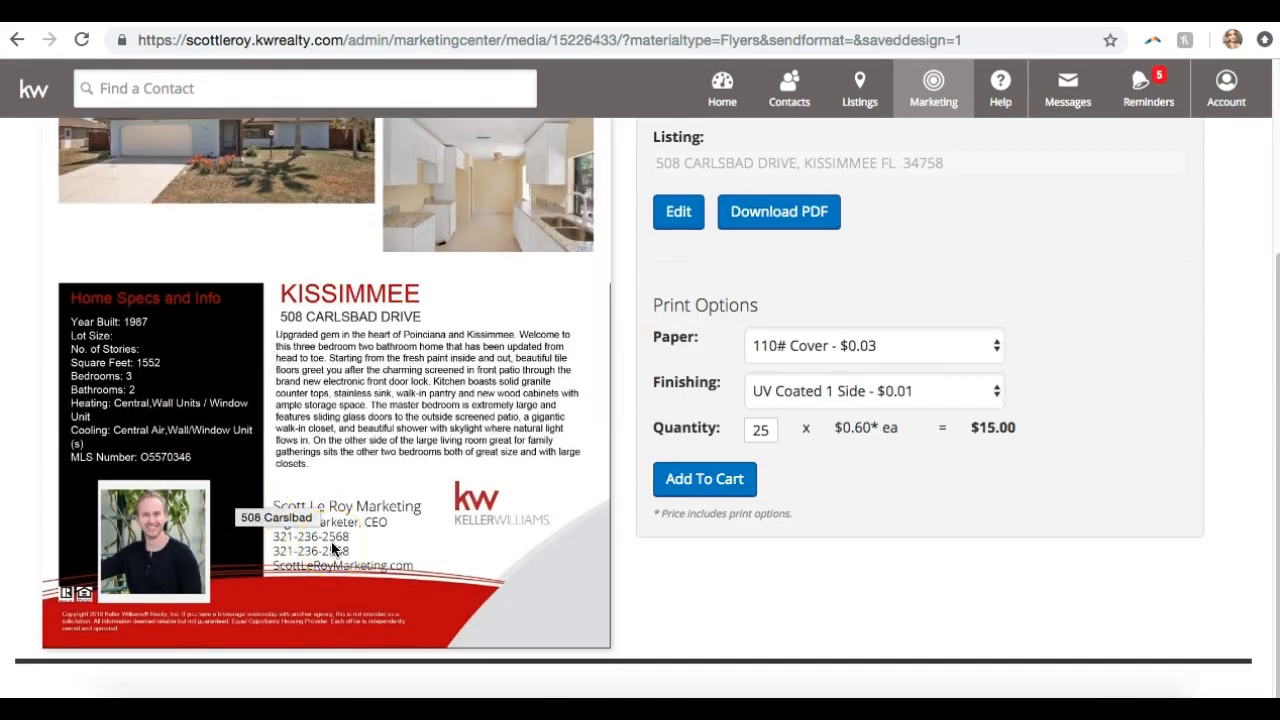
scroll(331, 541, "up", 3)
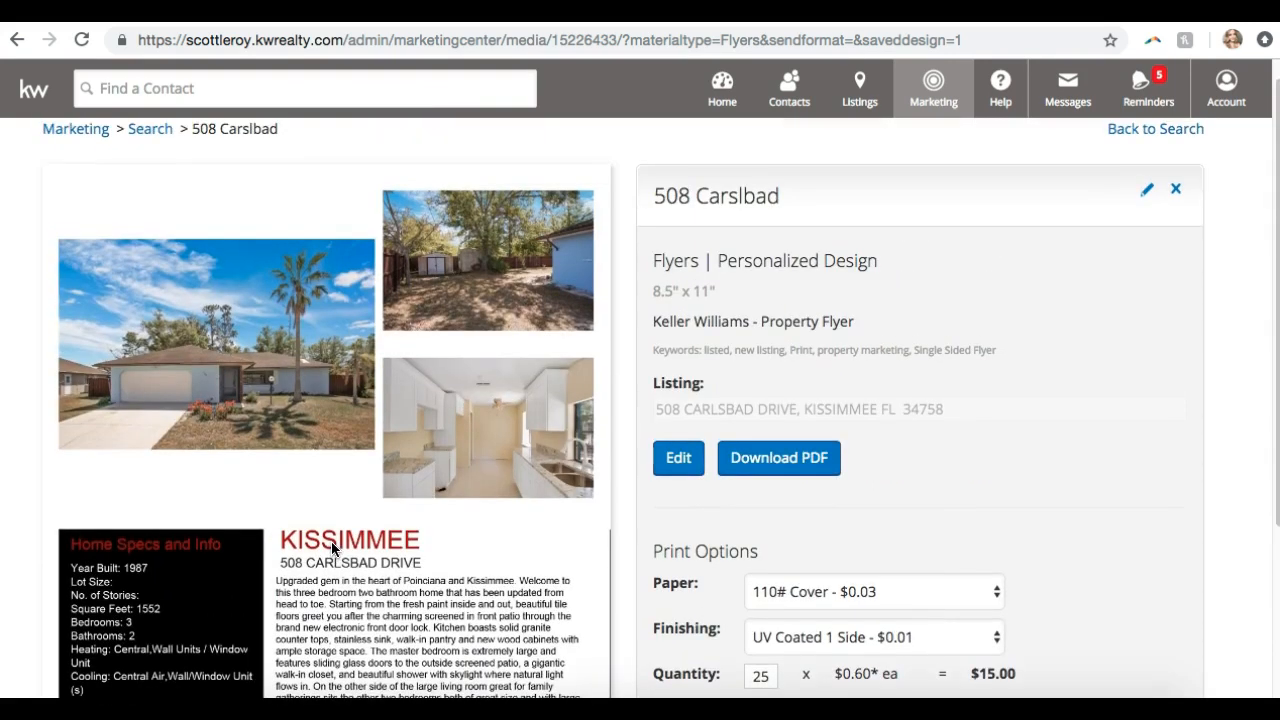
scroll(331, 541, "down", 2)
scroll(331, 541, "down", 1)
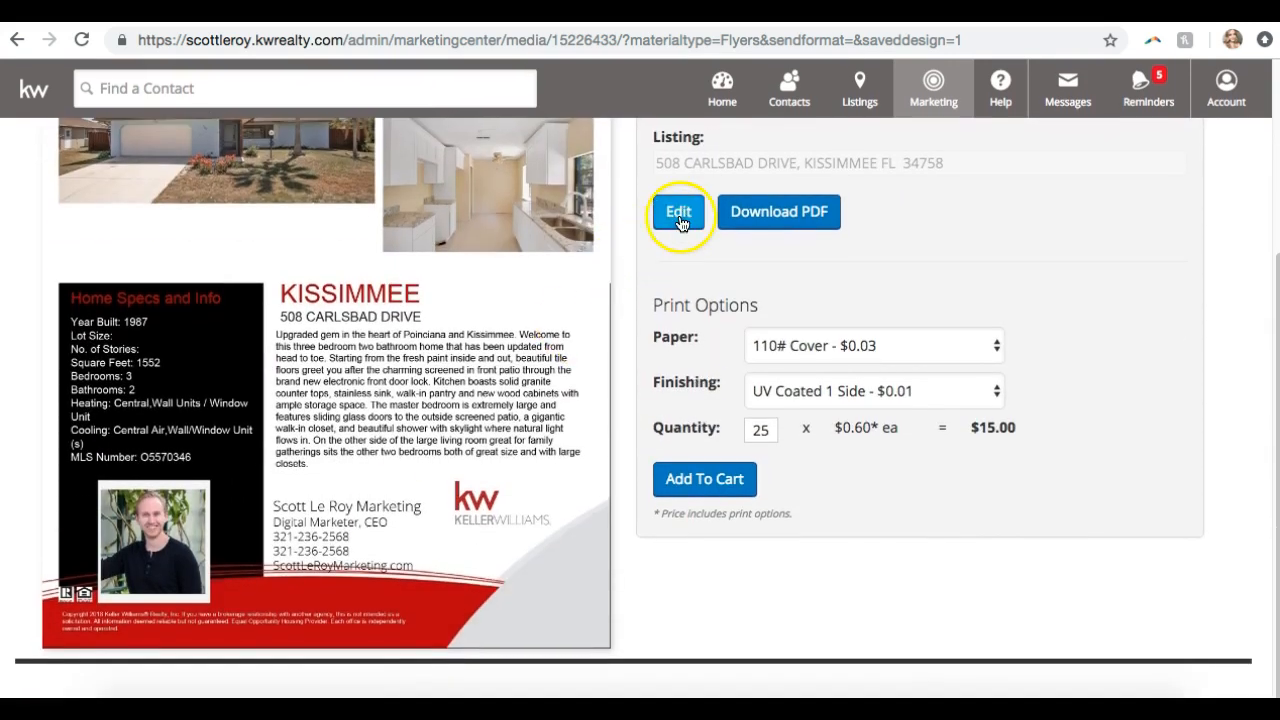
scroll(673, 410, "up", 5)
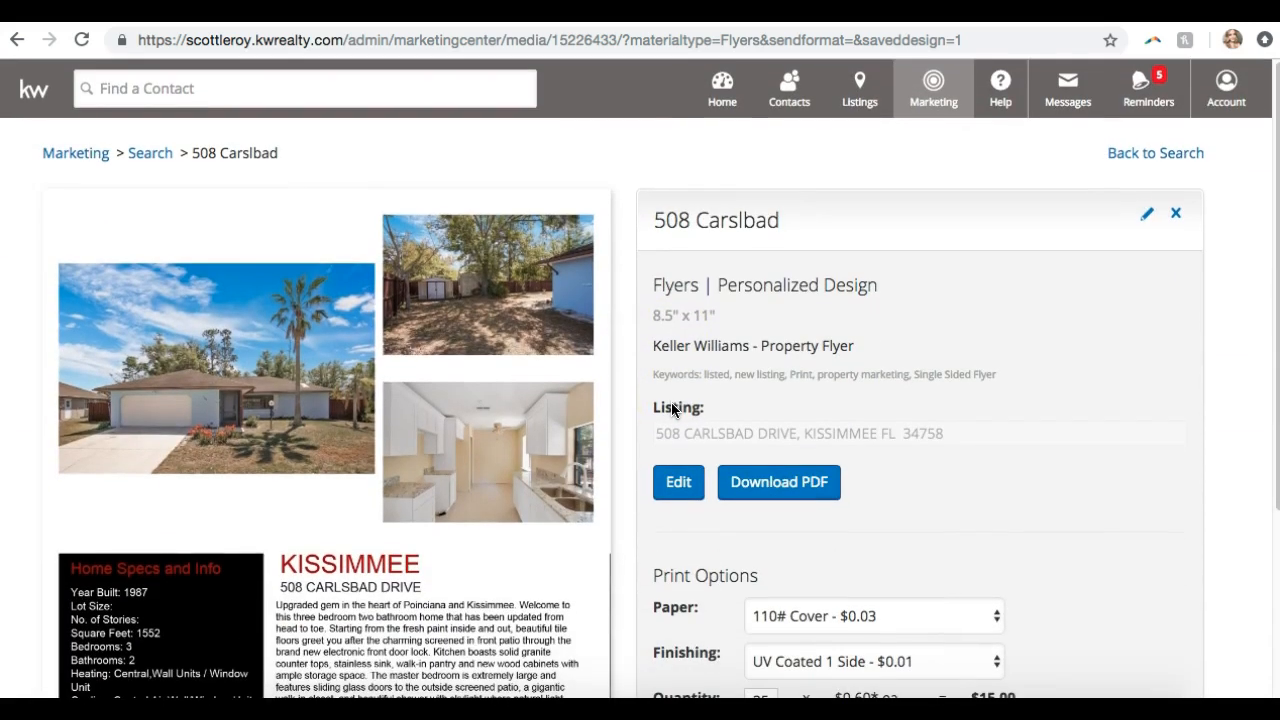
scroll(349, 470, "down", 5)
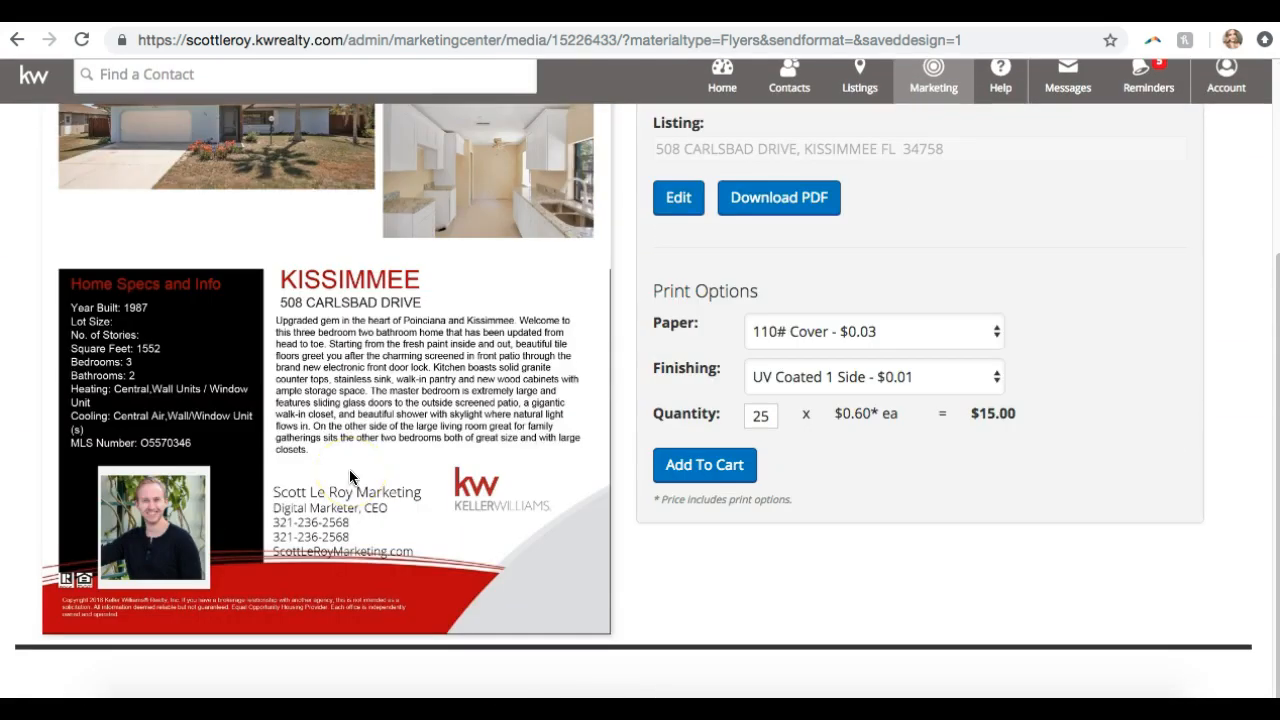
scroll(349, 474, "up", 4)
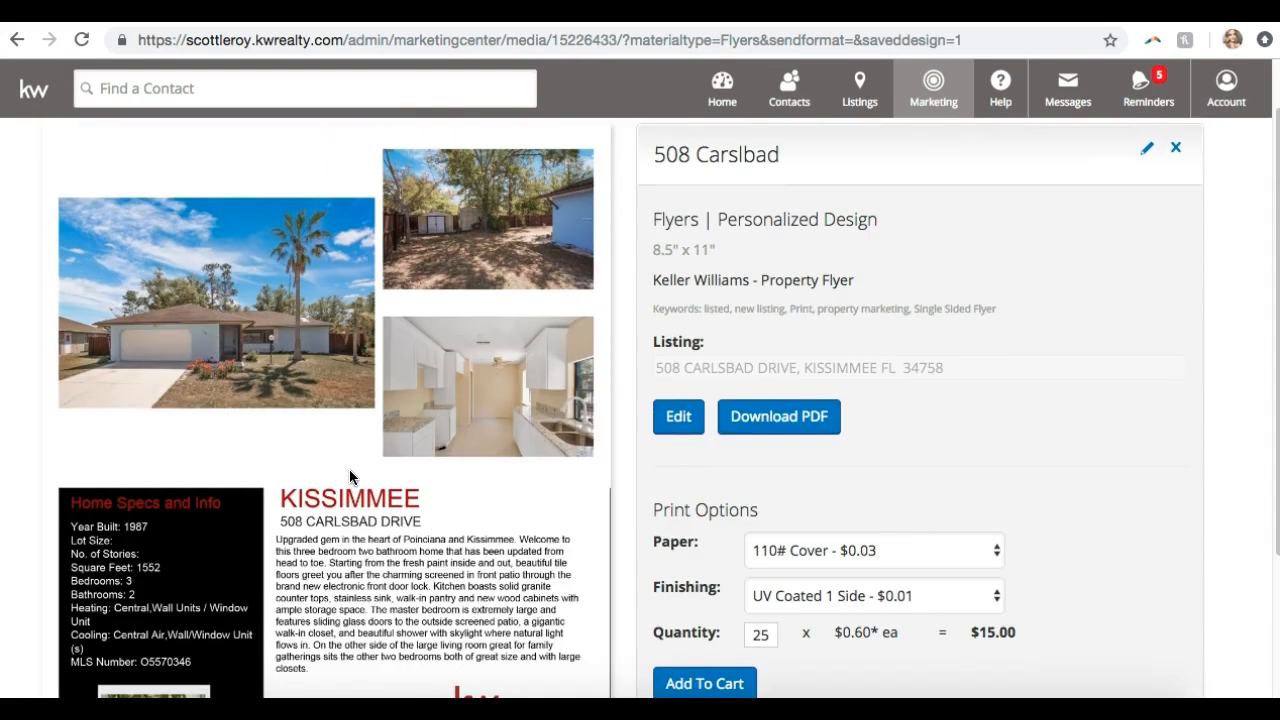
left_click(810, 424)
scroll(489, 440, "up", 2)
scroll(489, 440, "down", 4)
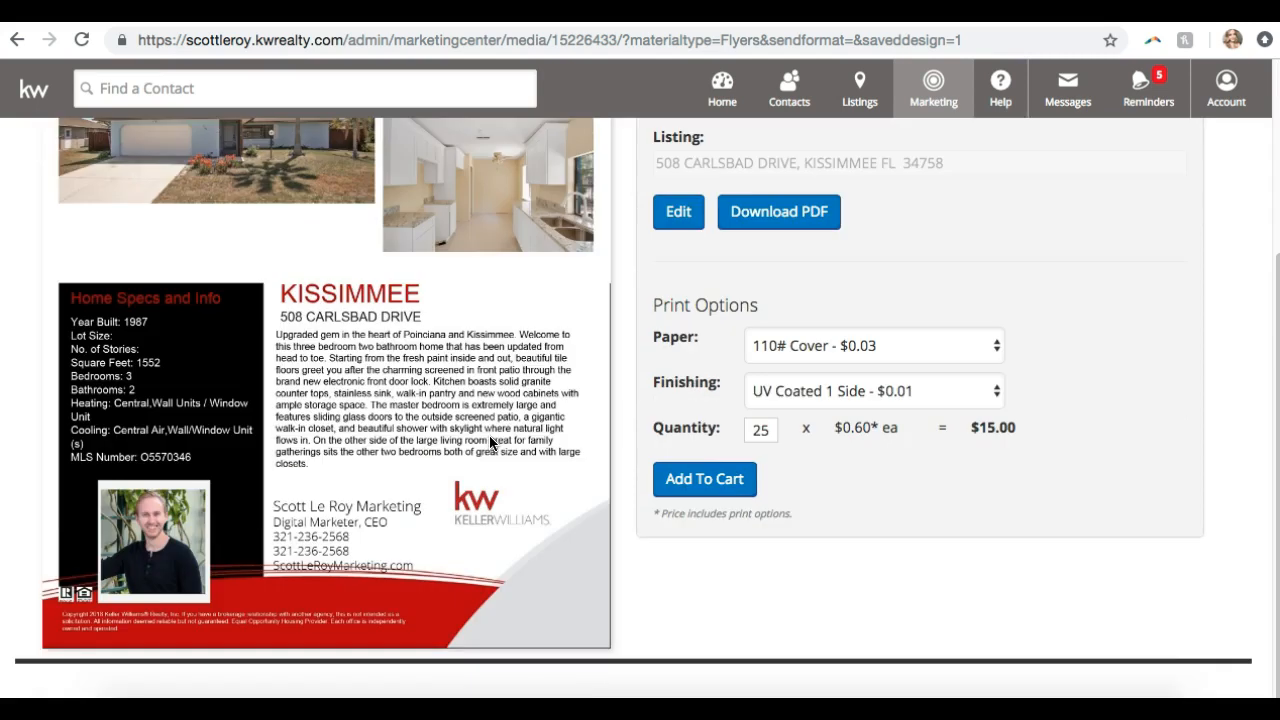
scroll(487, 441, "up", 3)
right_click(307, 372)
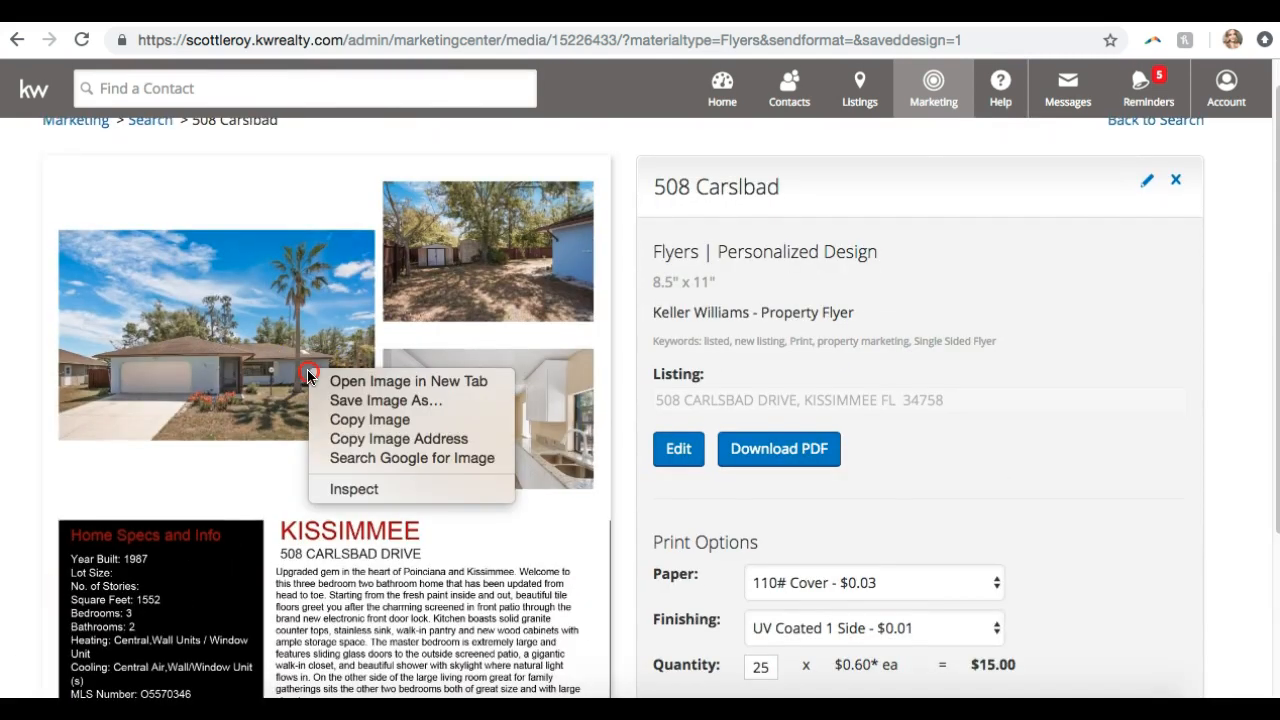
left_click(241, 388)
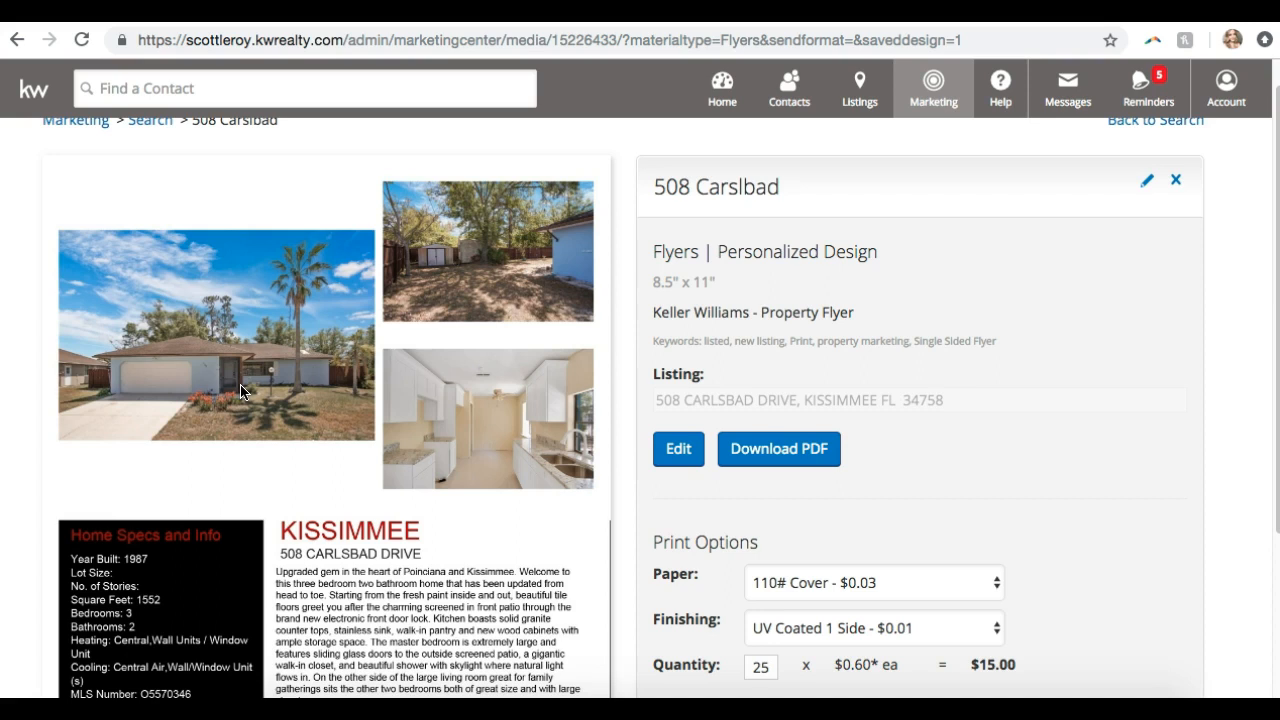
scroll(695, 425, "down", 3)
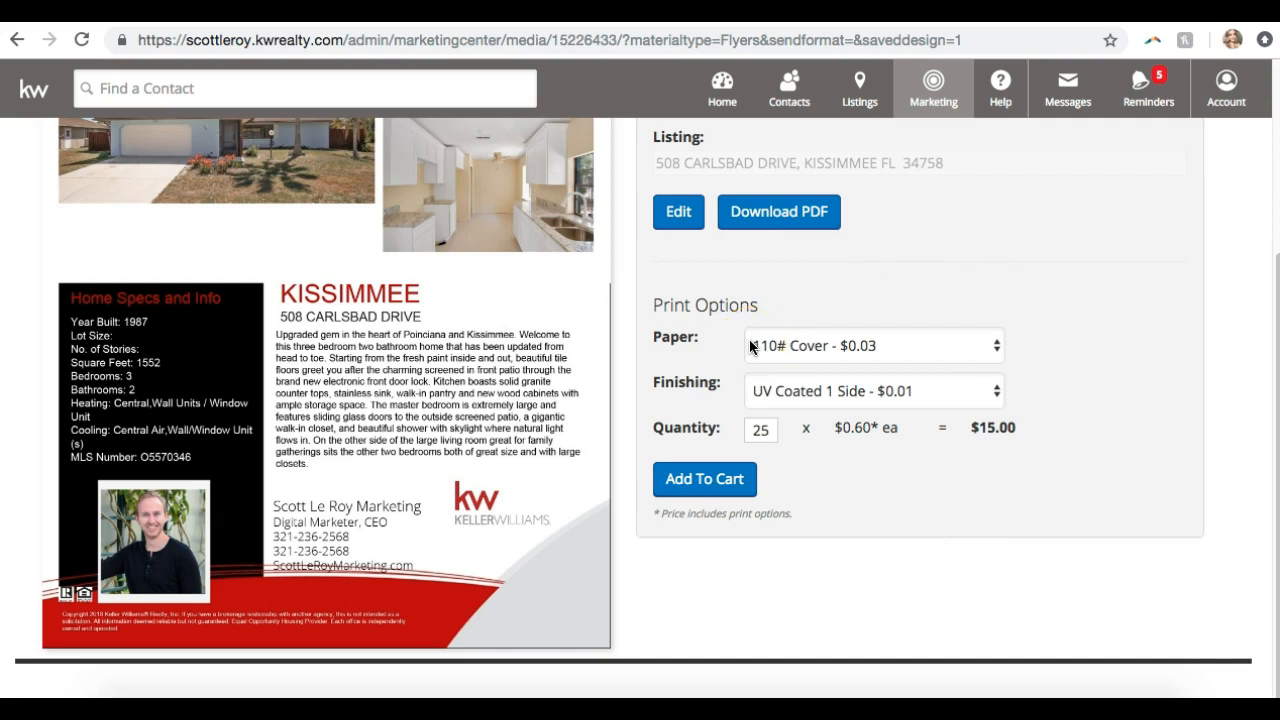
scroll(750, 346, "up", 3)
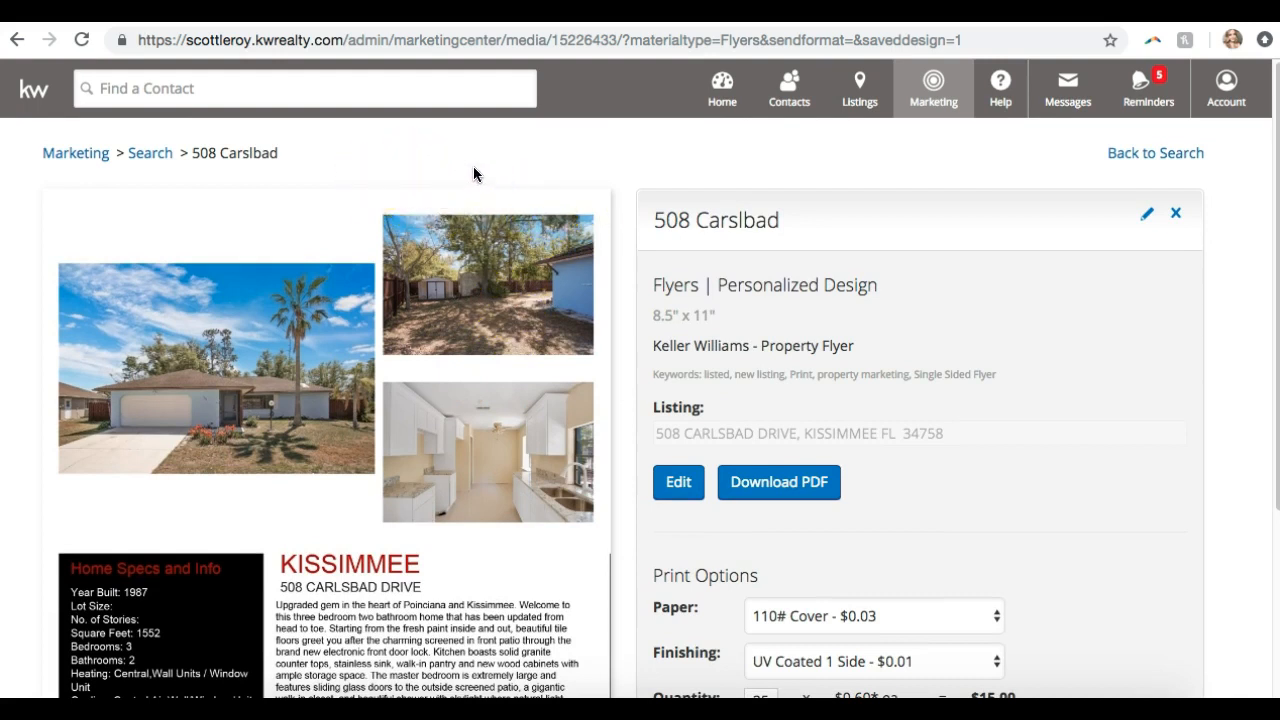
left_click(798, 176)
left_click(1171, 162)
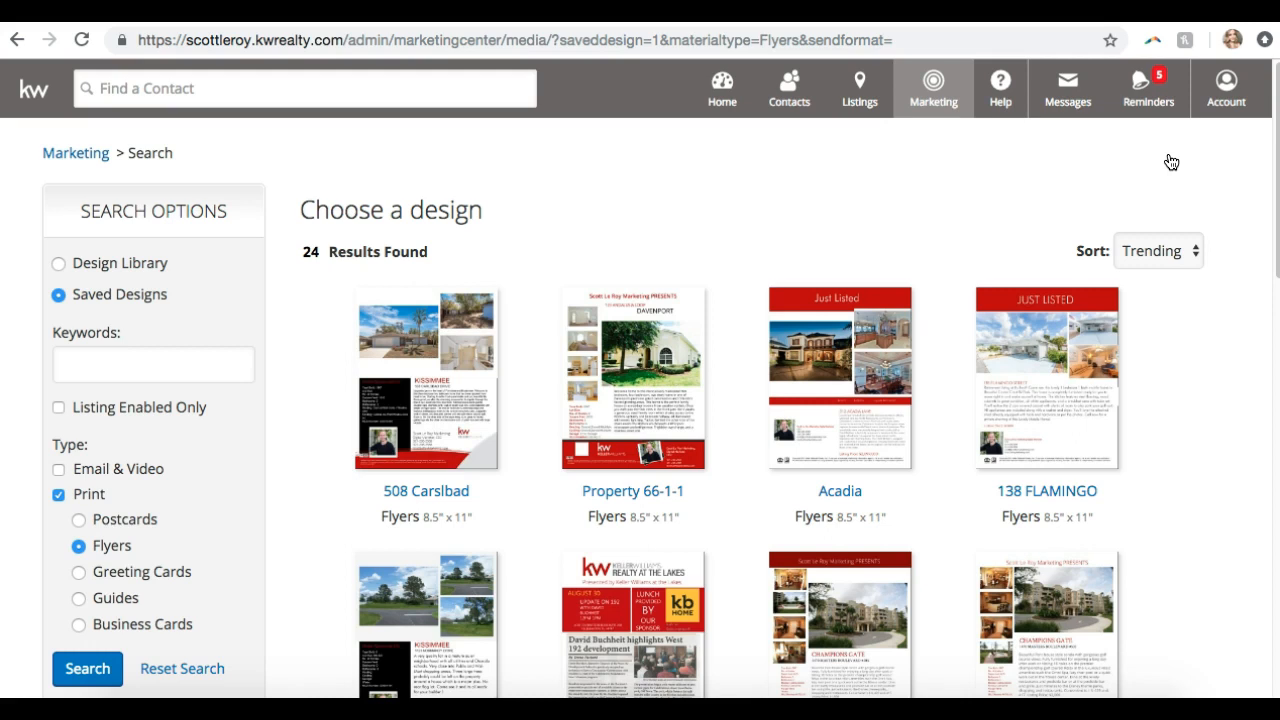
left_click(447, 360)
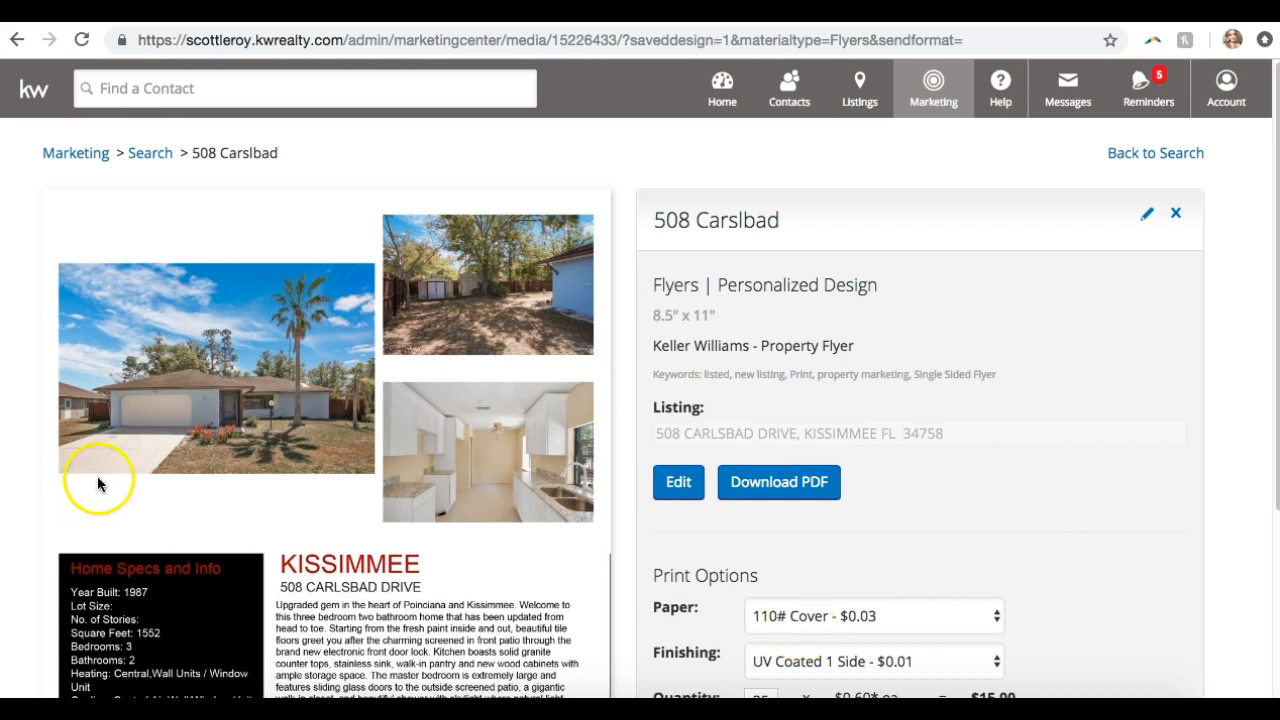
scroll(100, 486, "down", 4)
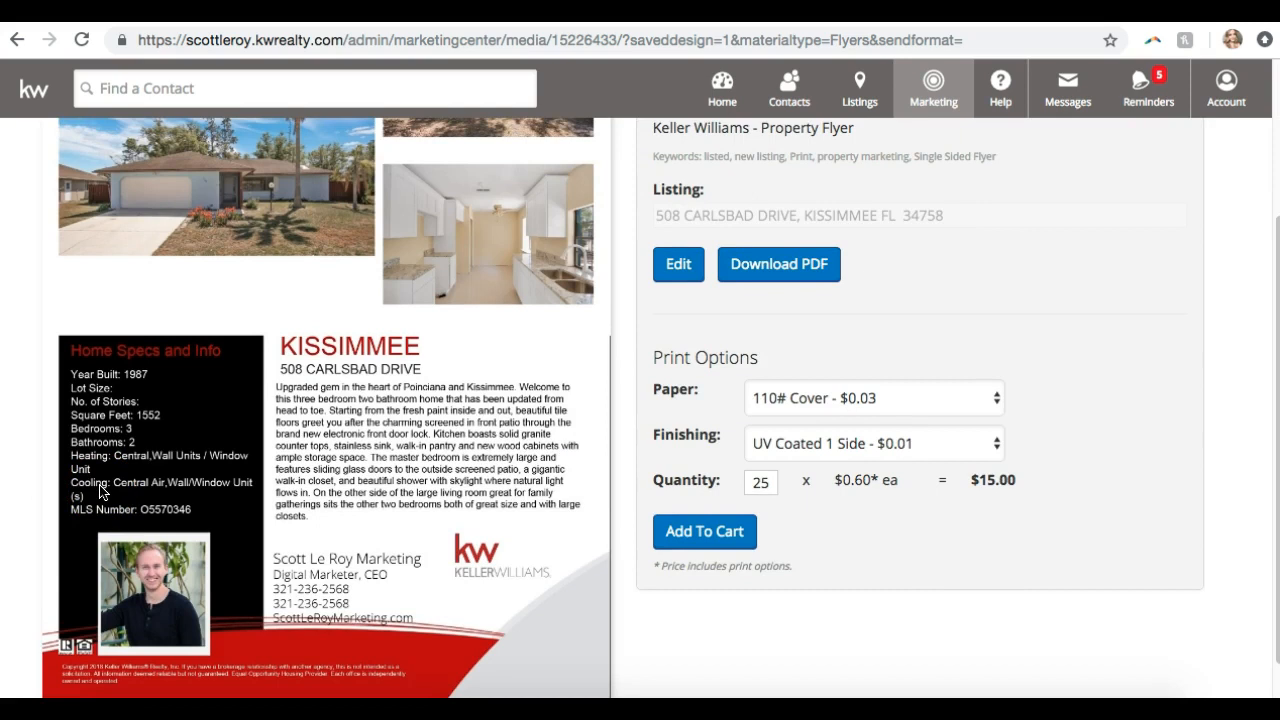
scroll(100, 490, "up", 4)
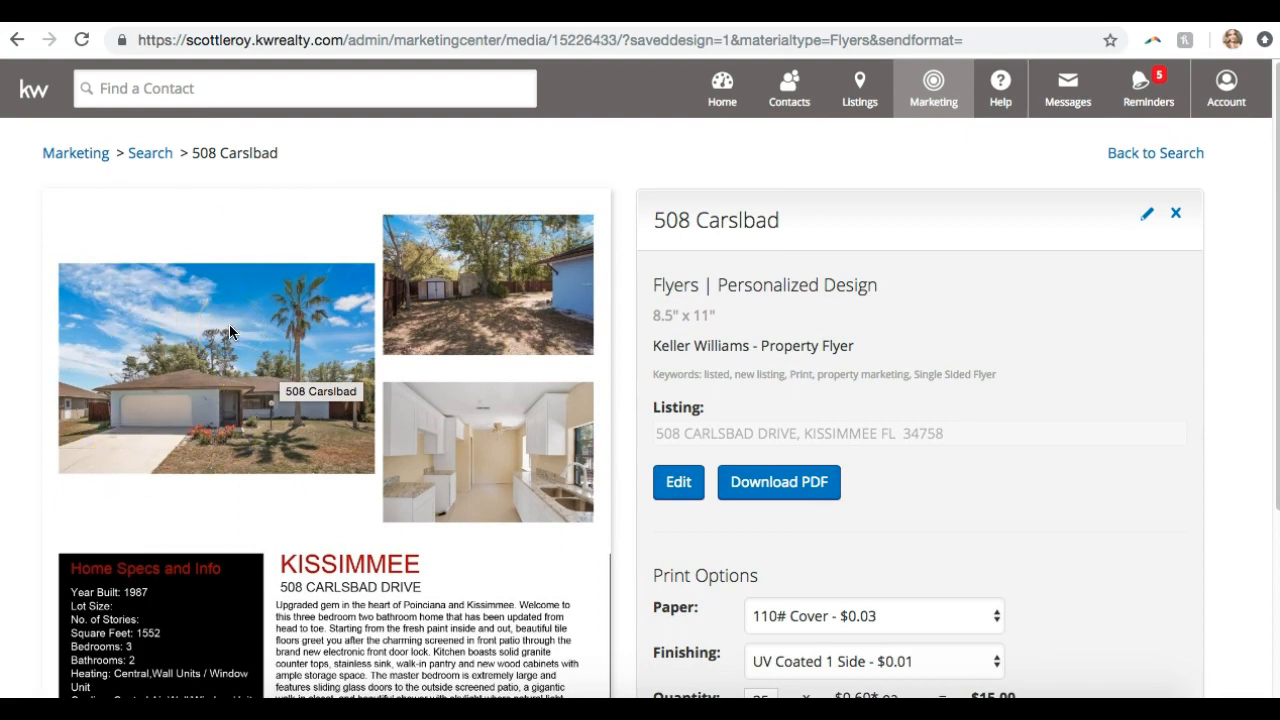
scroll(300, 140, "down", 5)
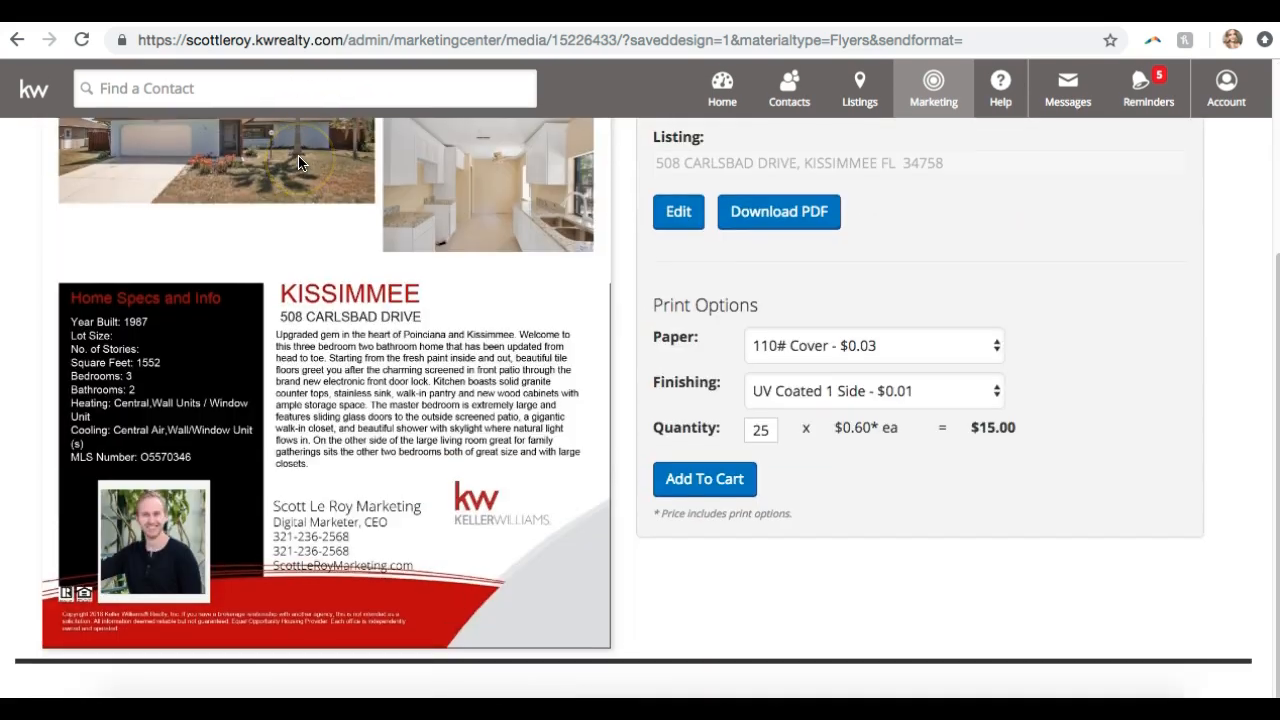
scroll(300, 163, "up", 2)
scroll(474, 206, "up", 2)
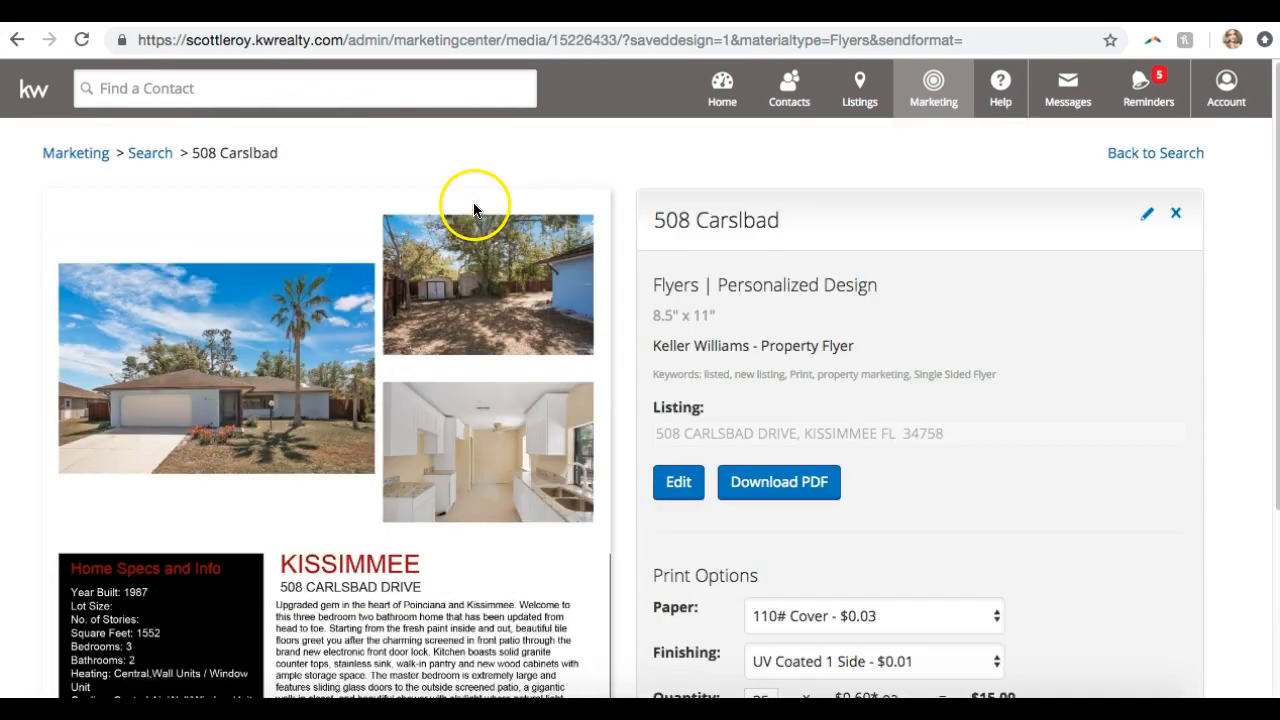
left_click(1181, 154)
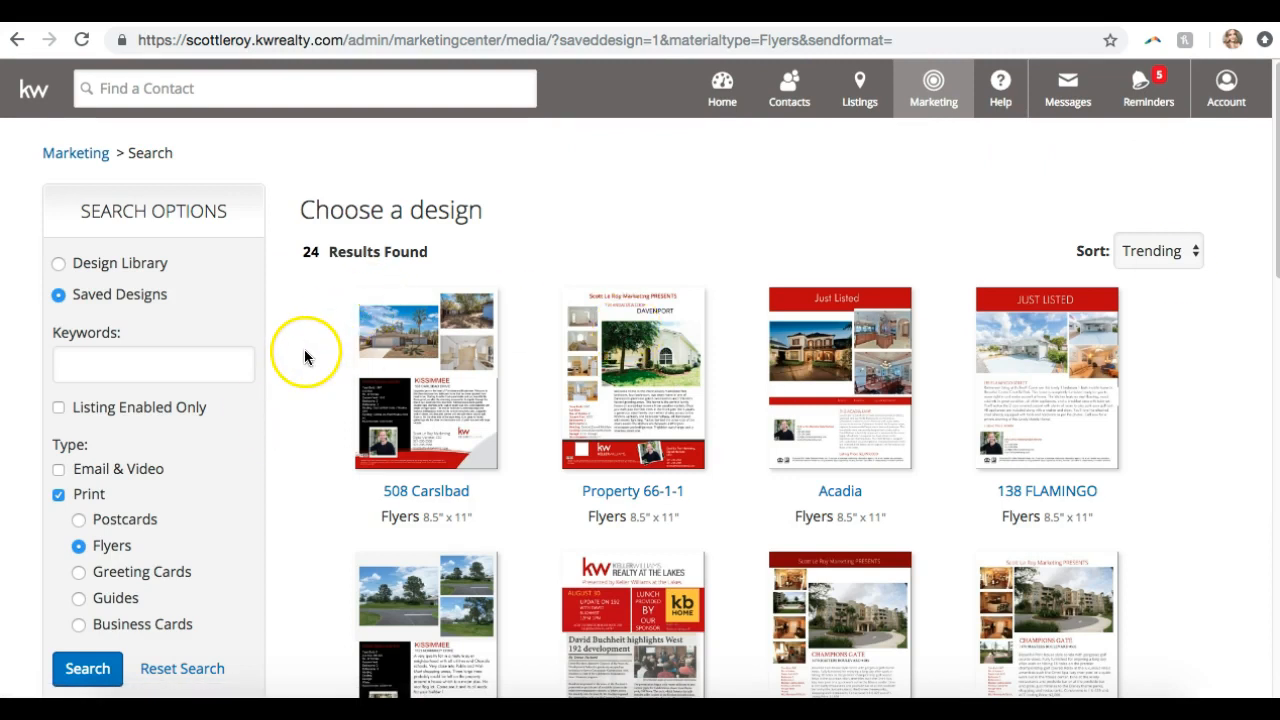
scroll(304, 349, "down", 3)
scroll(287, 399, "up", 3)
Switch the search options from Saved Designs to the Design Library listing
left_click(100, 263)
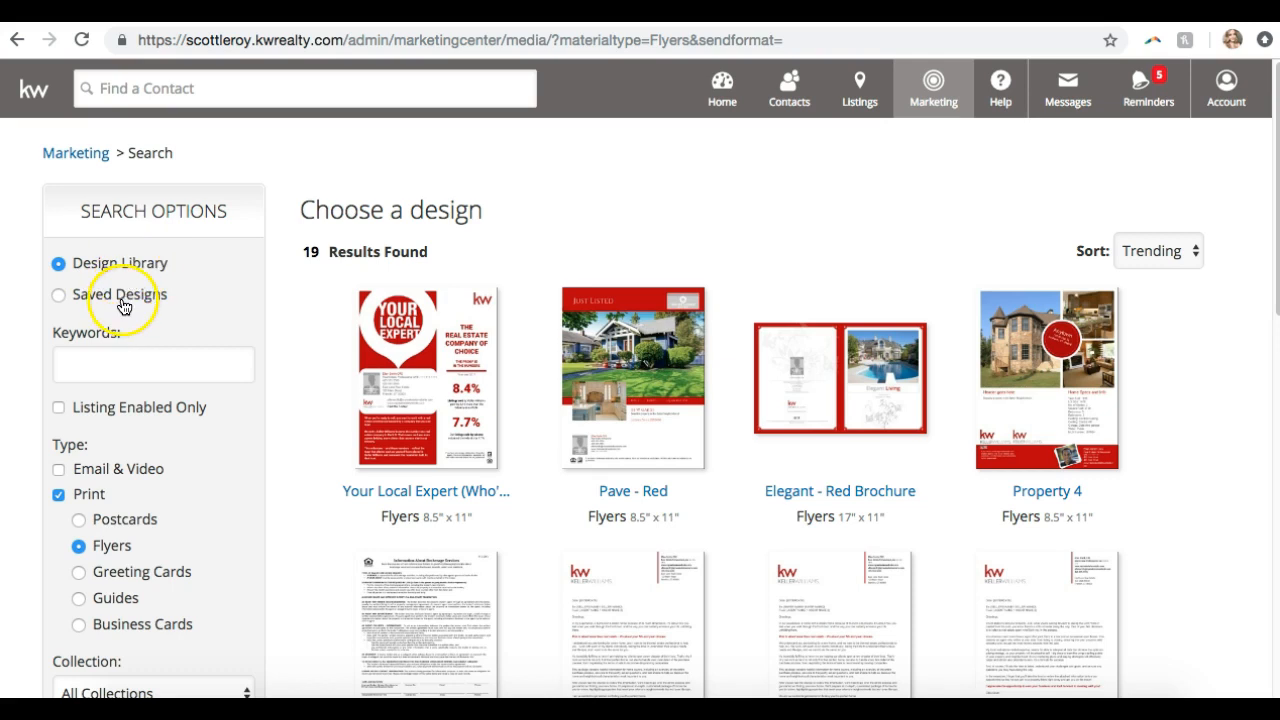
left_click(120, 296)
left_click(126, 264)
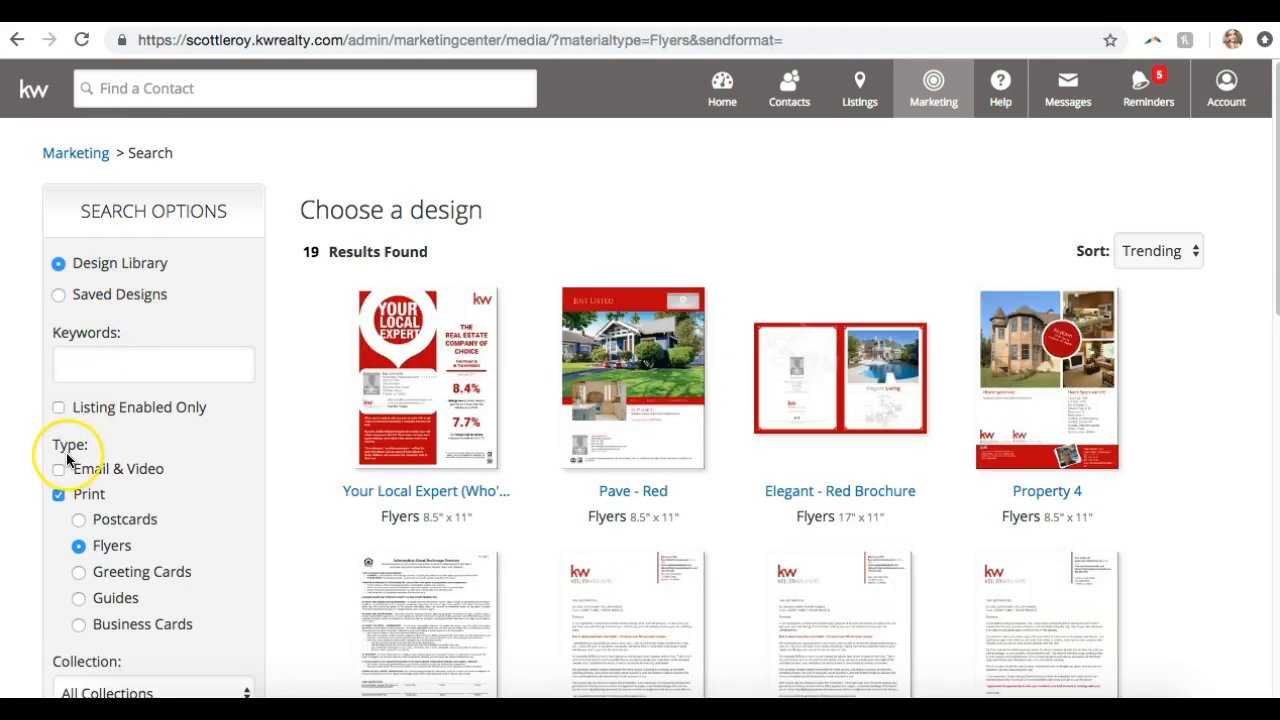
scroll(66, 452, "down", 1)
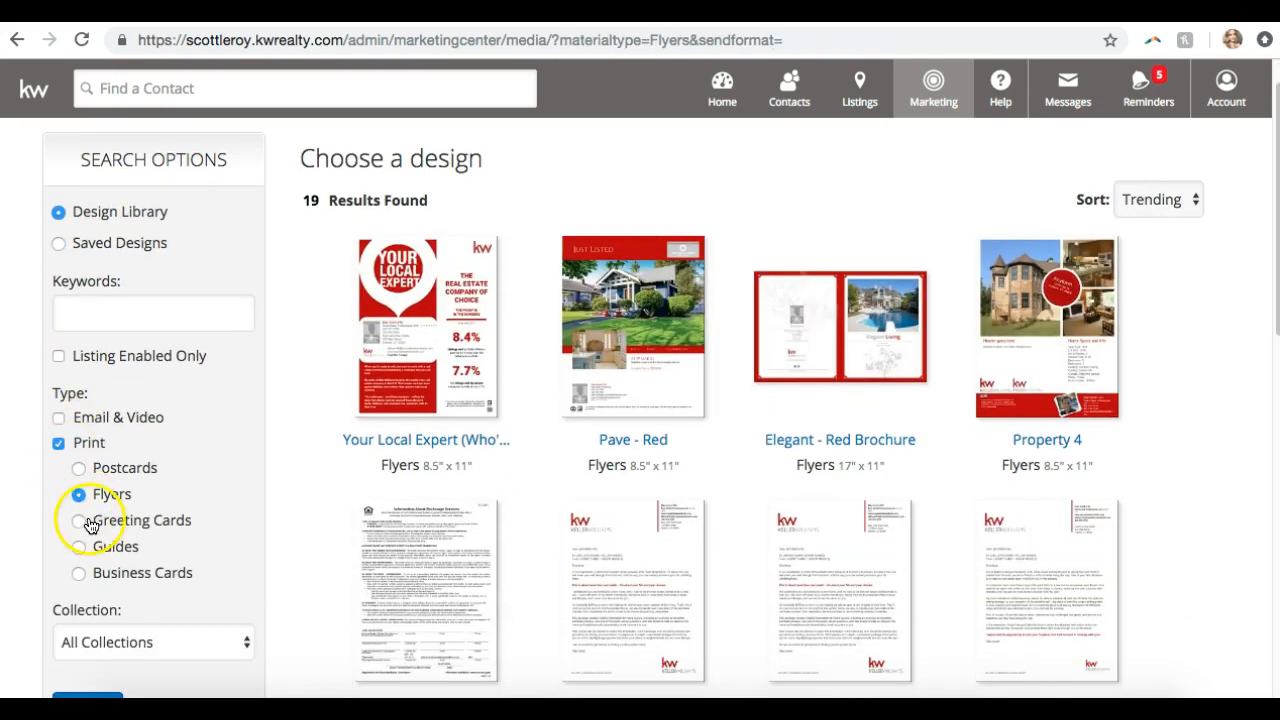
Filter to Print > Guides and scroll through the 6 guide designs, including Buyer, Prelisting and Listing Presentations
left_click(79, 546)
scroll(80, 543, "down", 2)
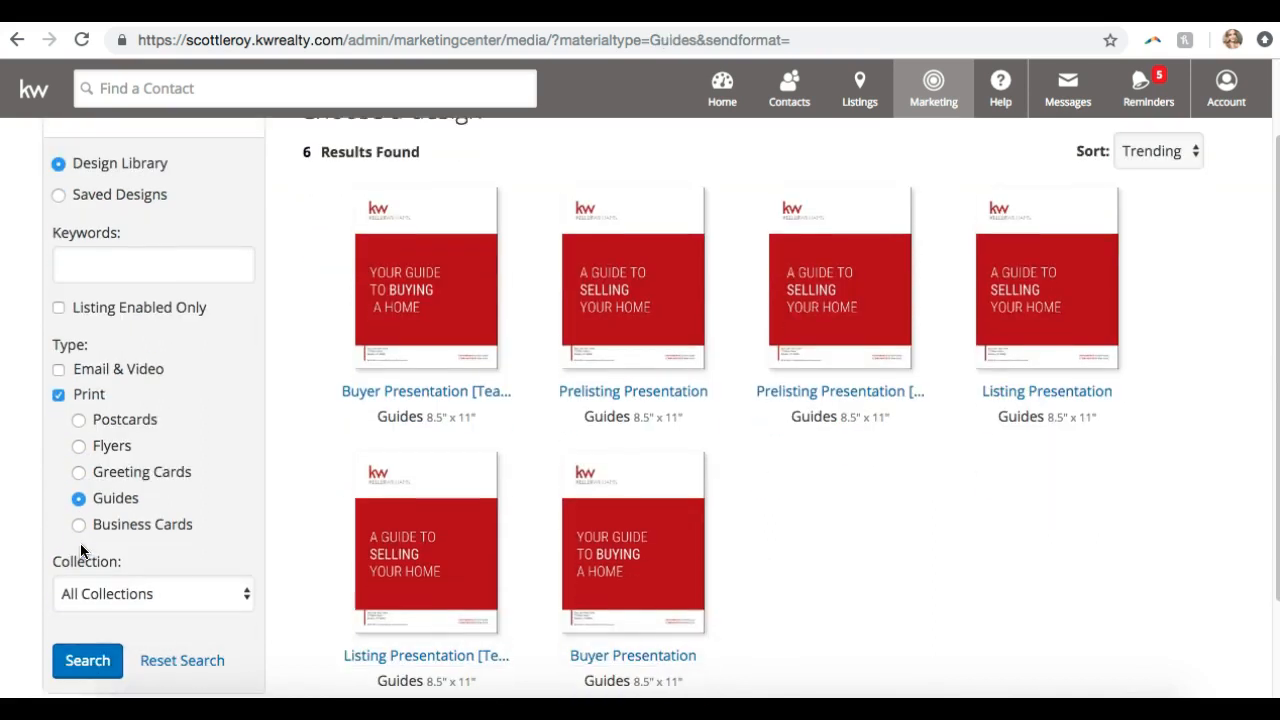
scroll(148, 315, "up", 1)
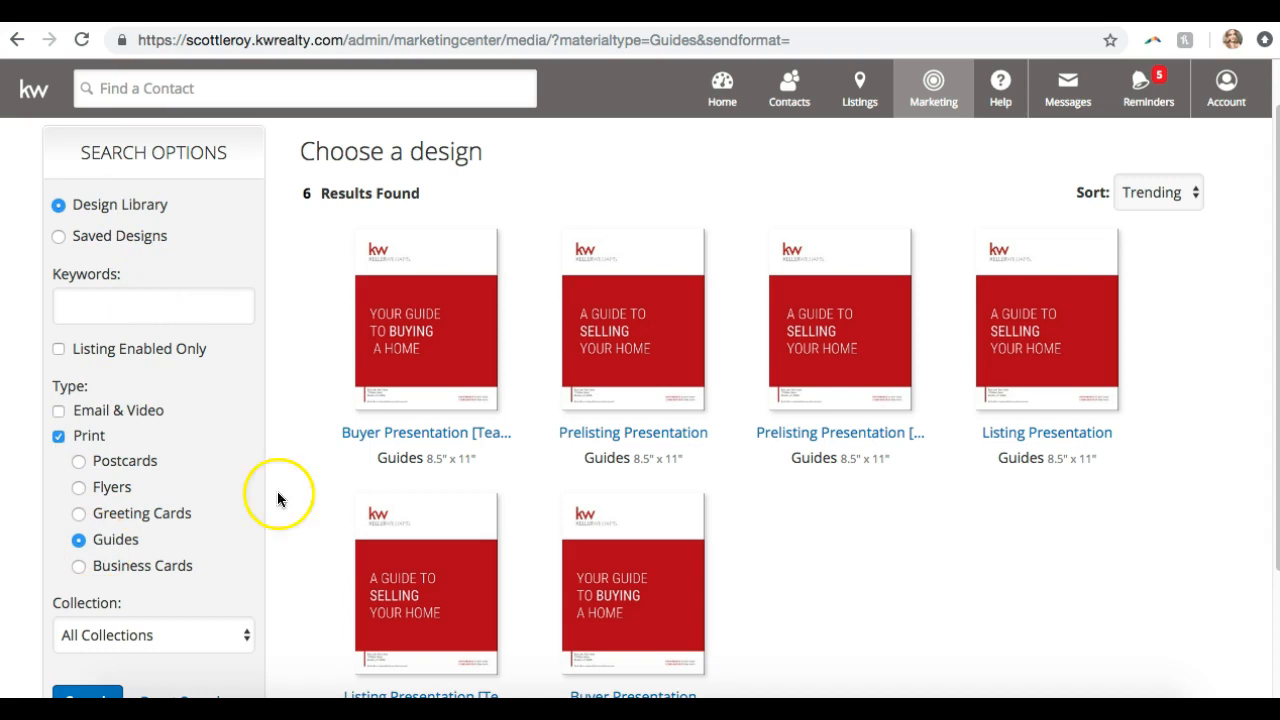
scroll(700, 510, "down", 2)
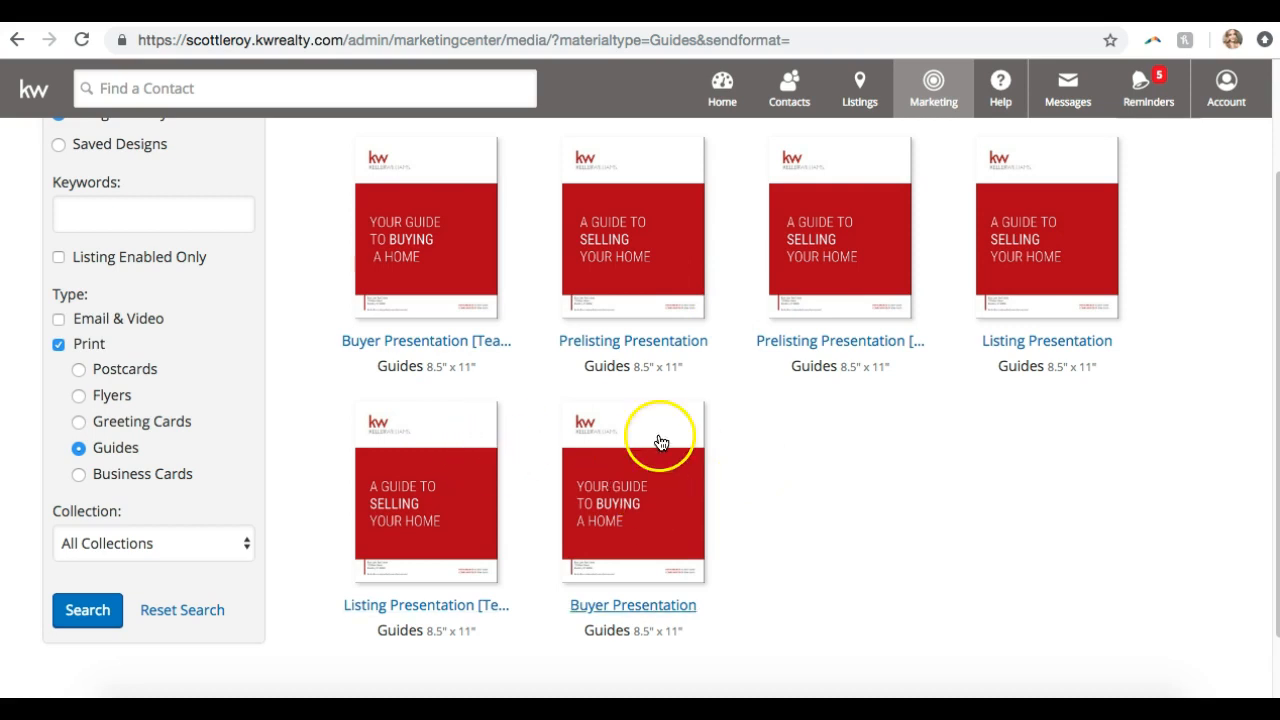
scroll(676, 255, "up", 3)
scroll(675, 262, "down", 2)
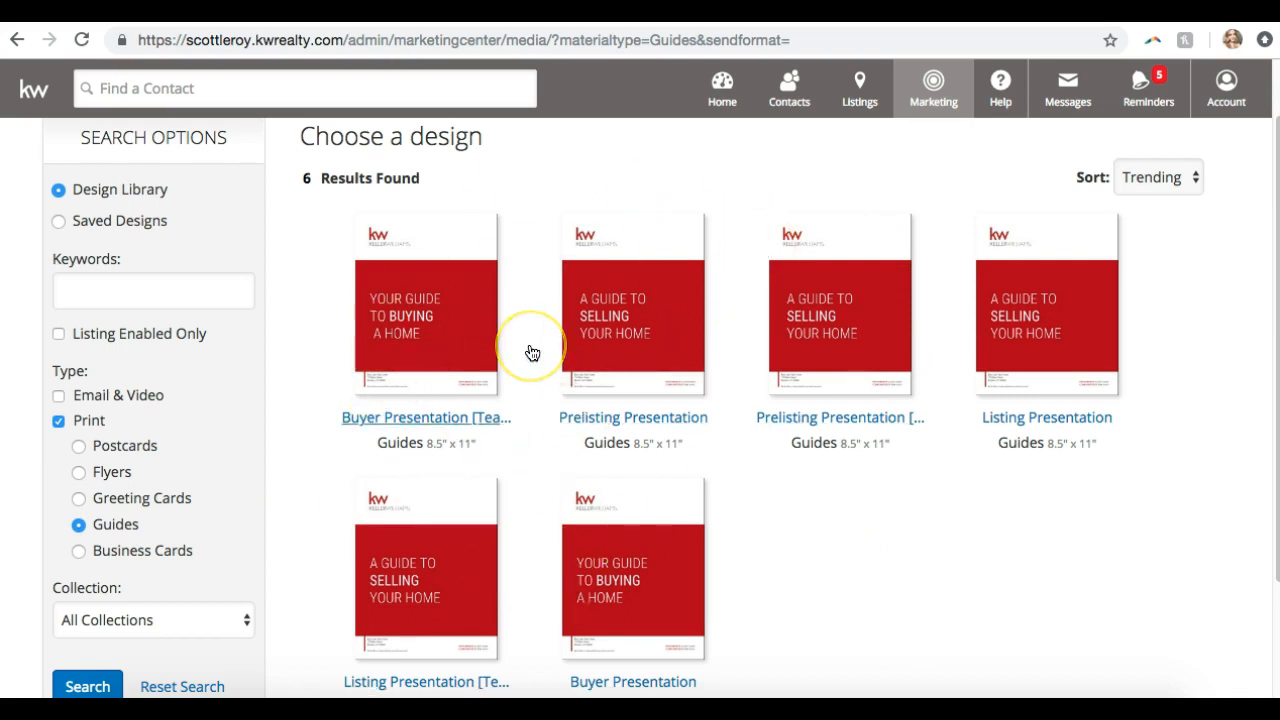
scroll(532, 353, "down", 3)
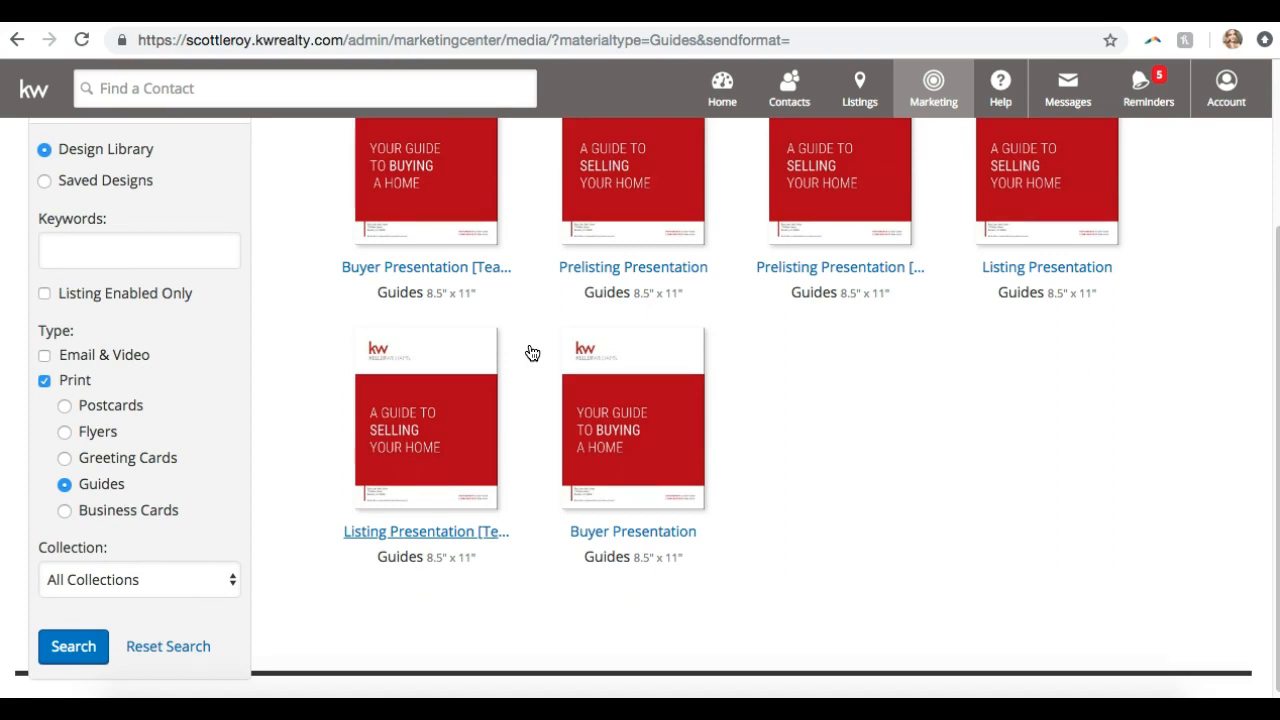
scroll(532, 353, "up", 3)
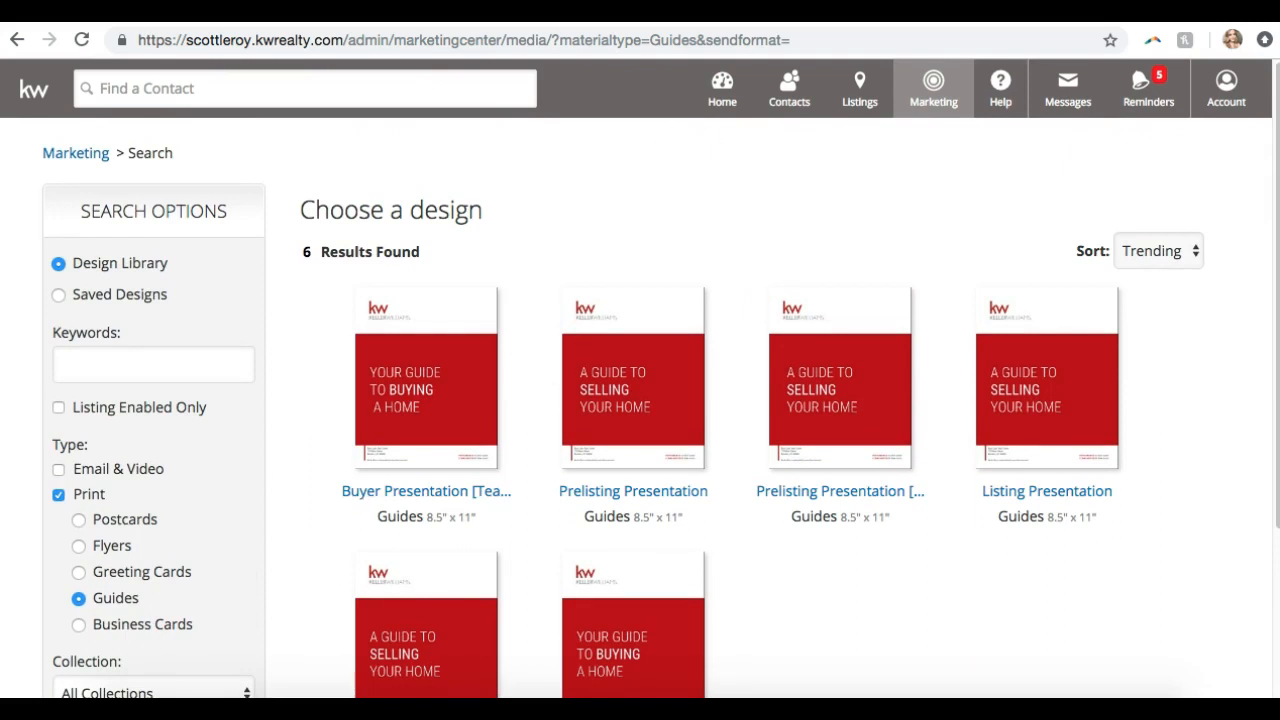
Load the Scott Le Roy Marketing support page by entering 'scot' in the address bar
left_click(593, 35)
type("scot")
key("Return")
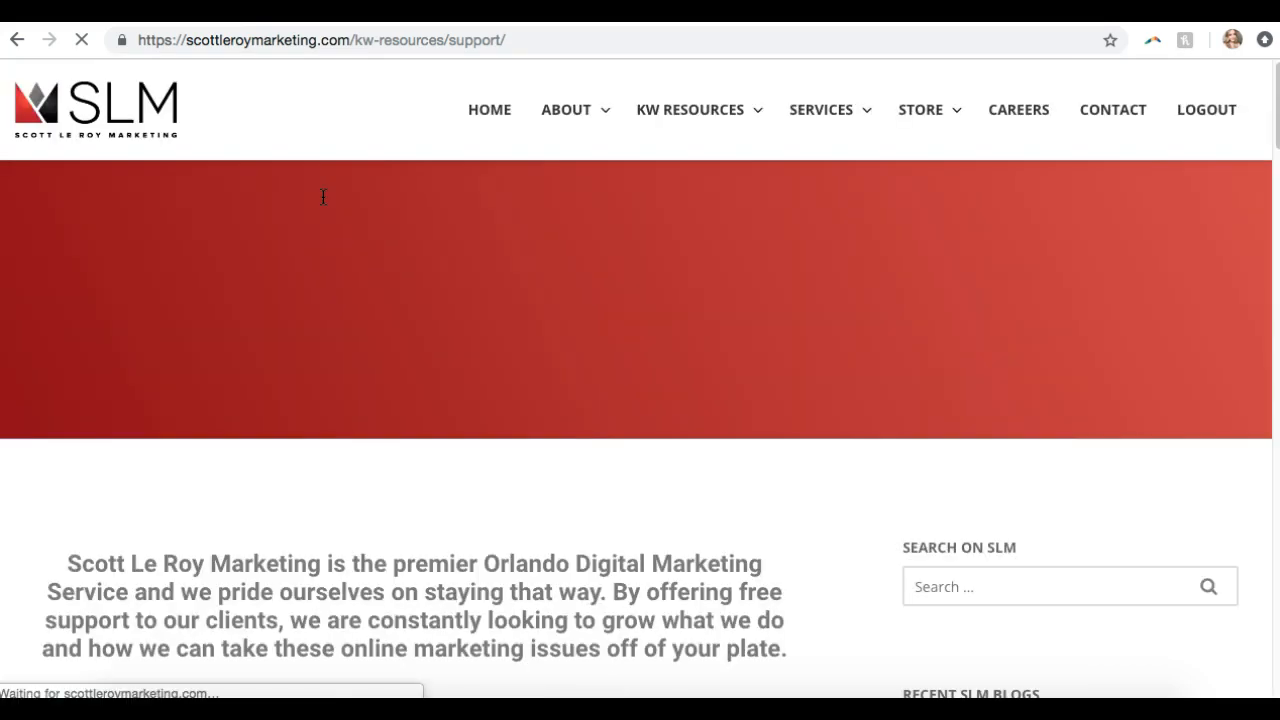
Scroll to the Contact Us Today footer and highlight the support phone and e-mail lines
scroll(323, 197, "down", 20)
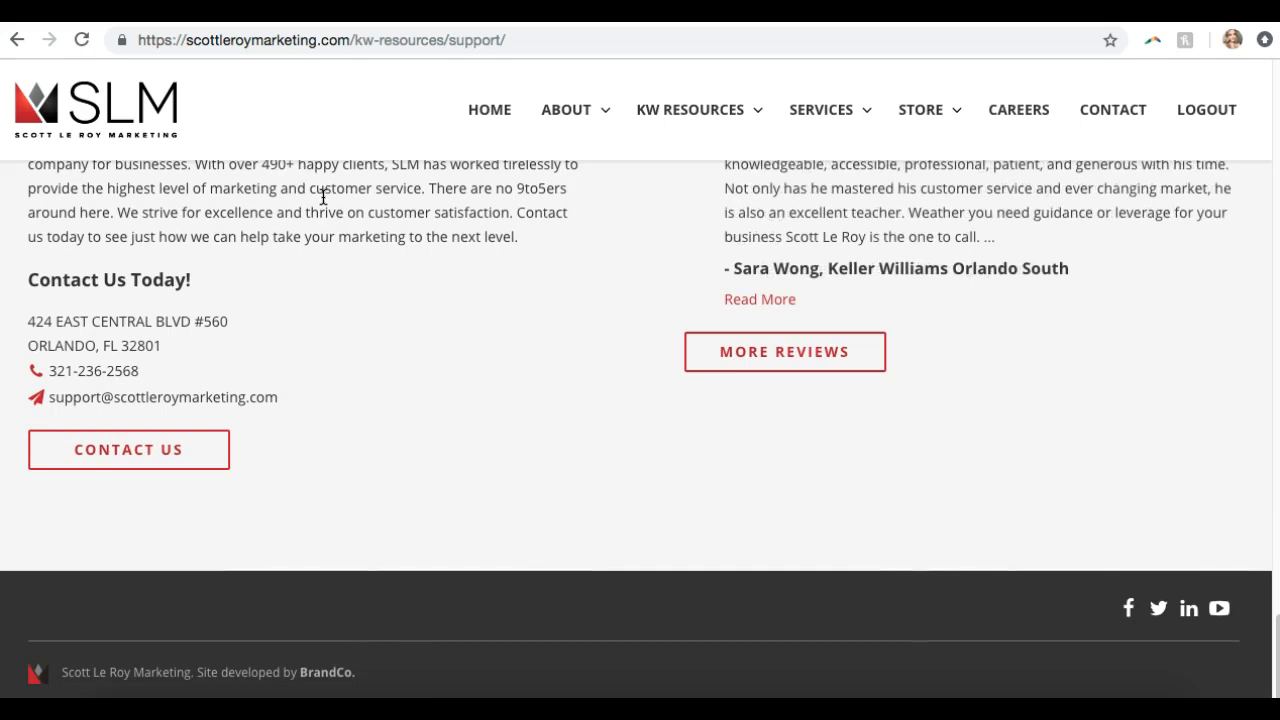
left_click_drag(290, 398, 47, 364)
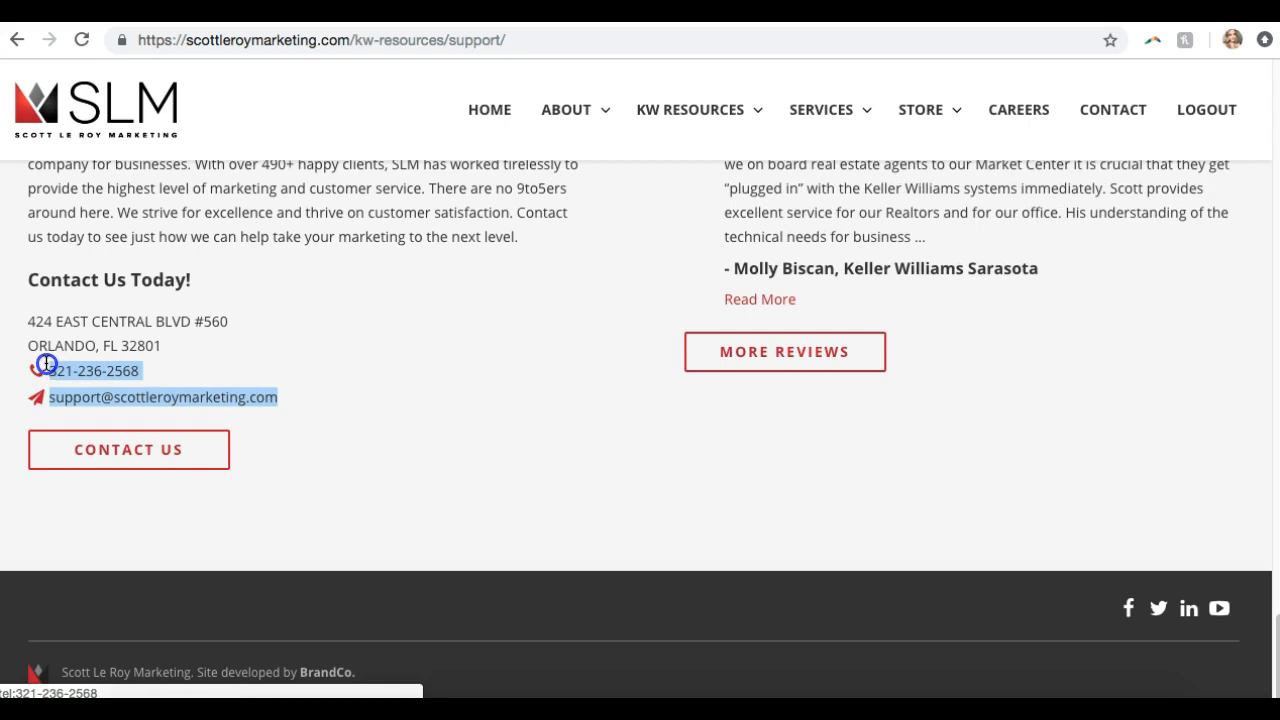
left_click(305, 353)
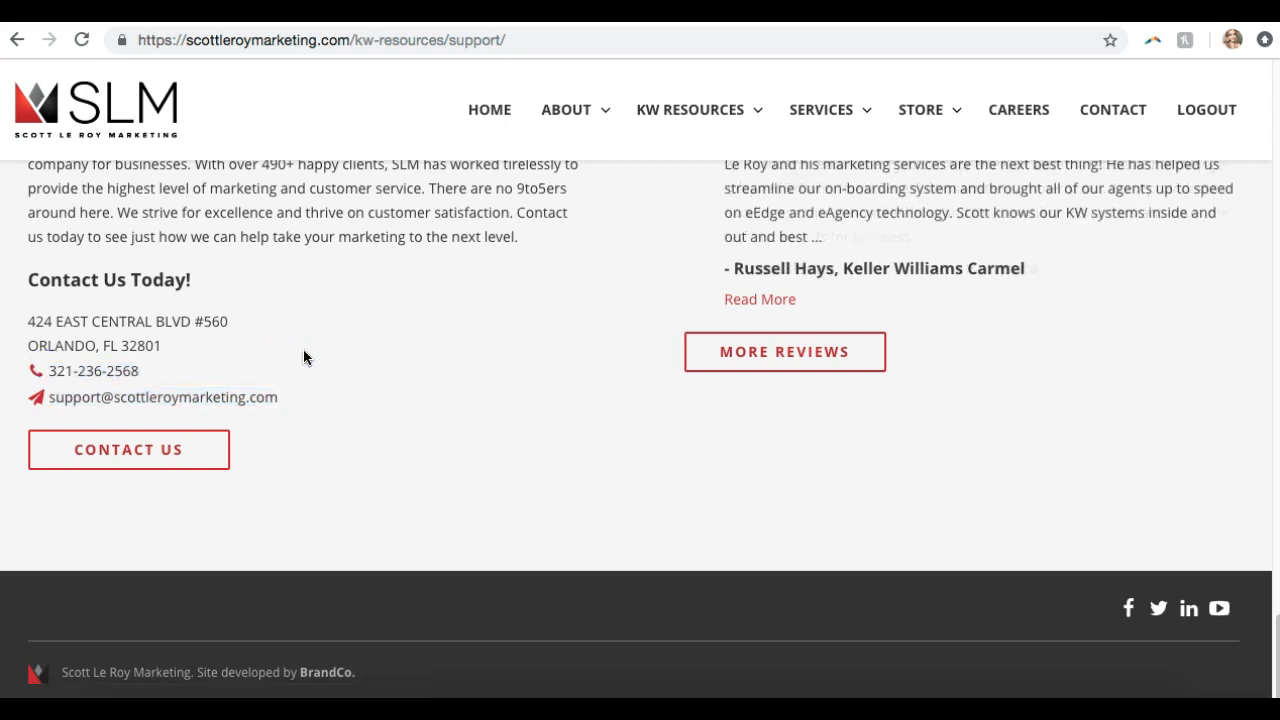